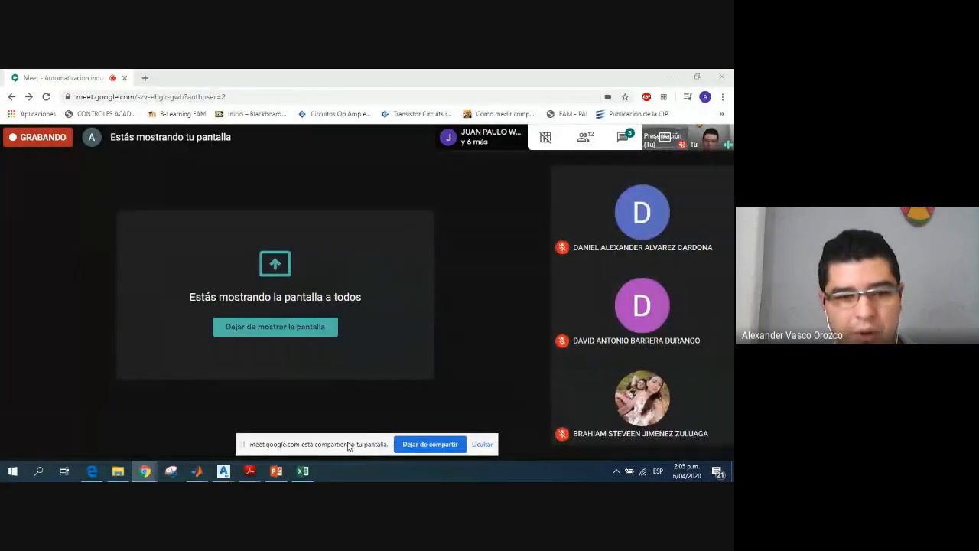
Step: Move the screen-sharing bar out of the way, switch to plano2d.dwg in AutoCAD Plant 3D and activate its layout viewport
left_click_drag(347, 444, 446, 471)
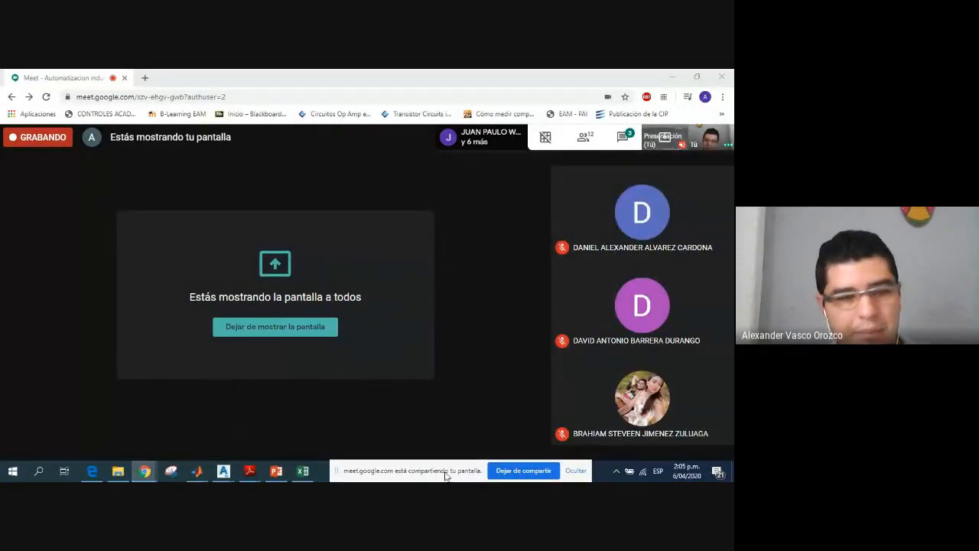
mouse_move(238, 478)
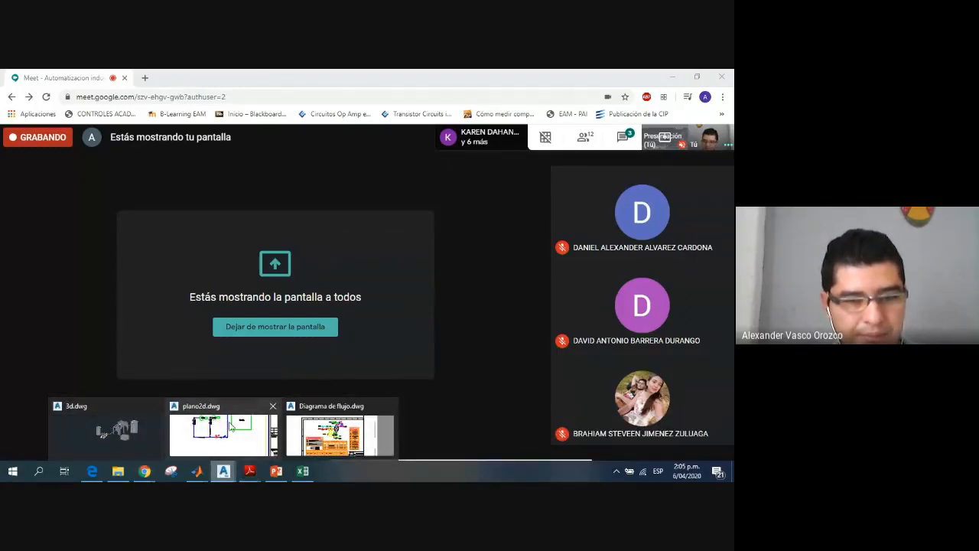
left_click(390, 406)
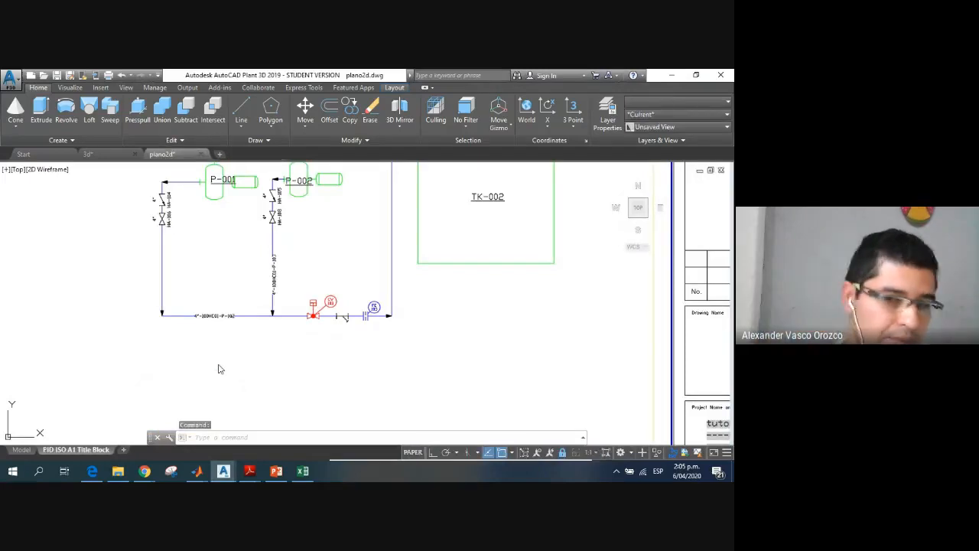
double_click(205, 256)
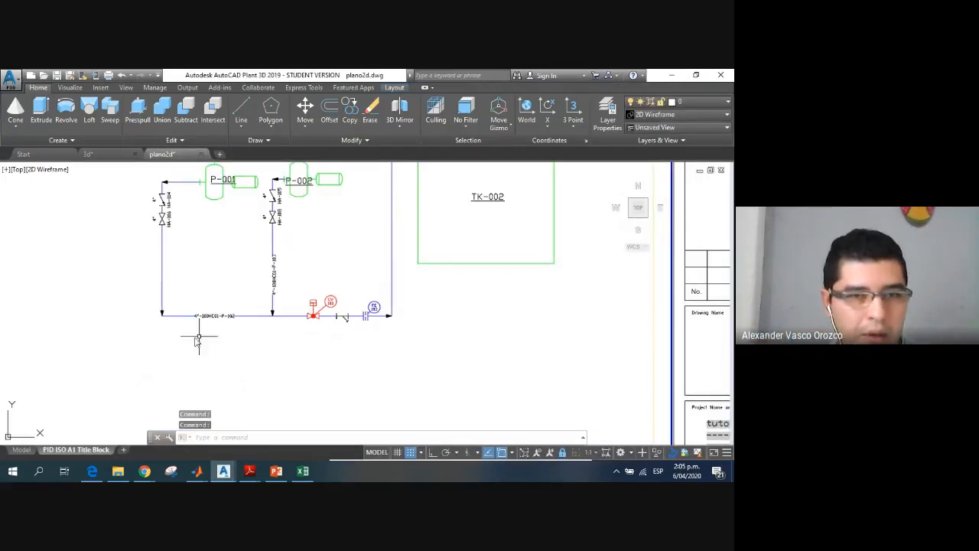
middle_click_drag(217, 306, 224, 306)
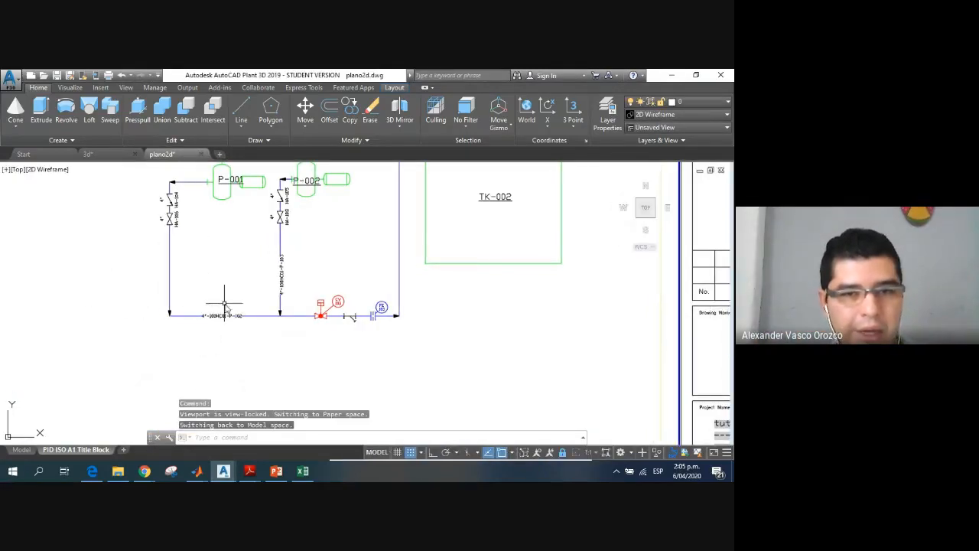
middle_click(225, 303)
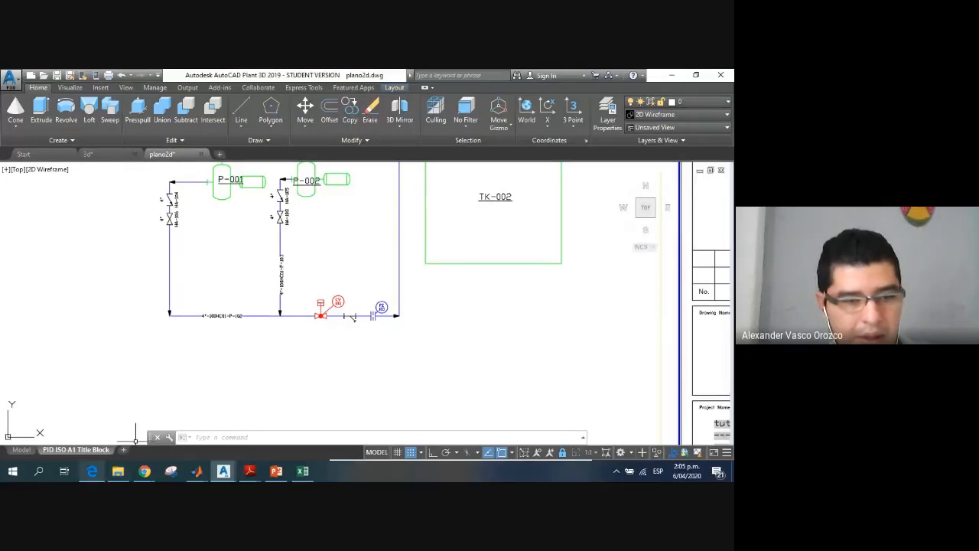
Step: Switch to Chrome and run an image search for "reactor cstr" in a new tab
mouse_move(142, 475)
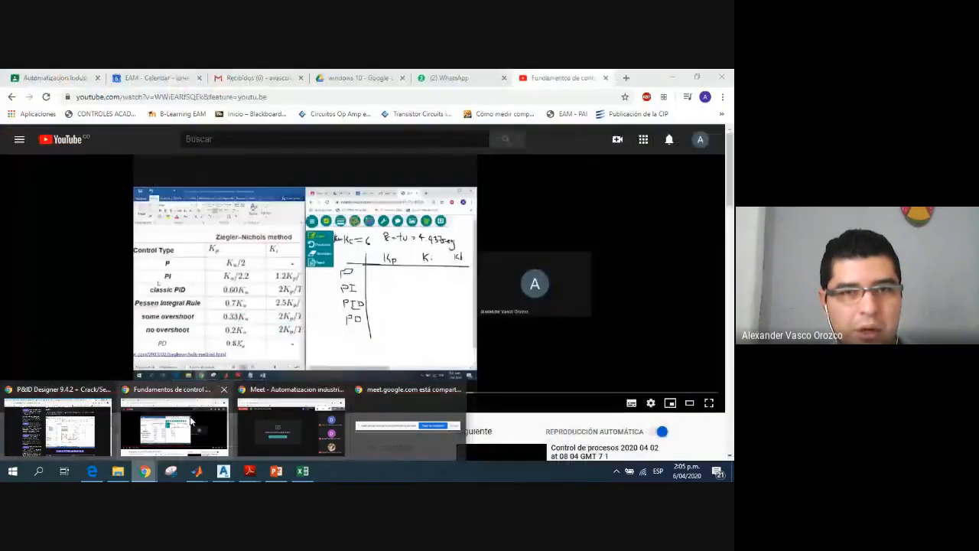
left_click(191, 420)
left_click(626, 78)
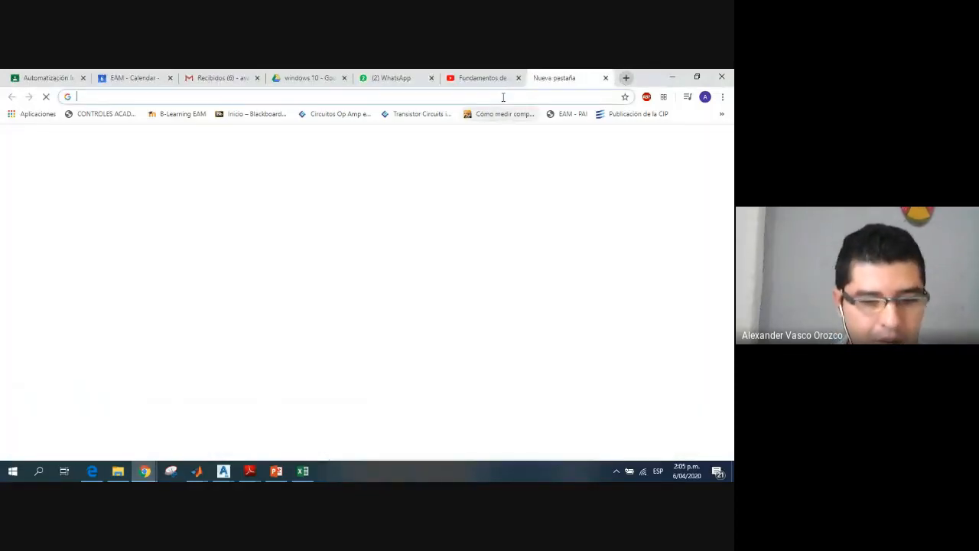
type("reactor CS")
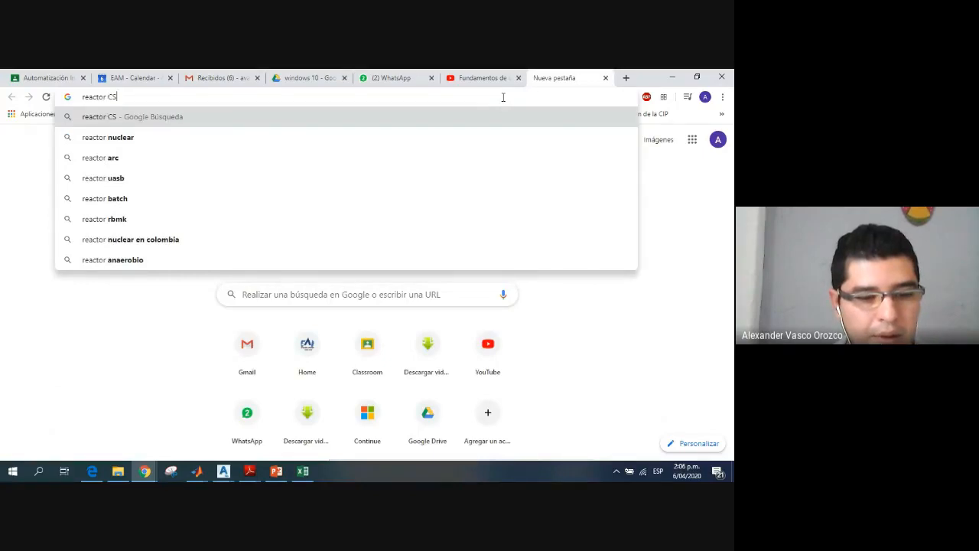
type("R")
key("BackSpace")
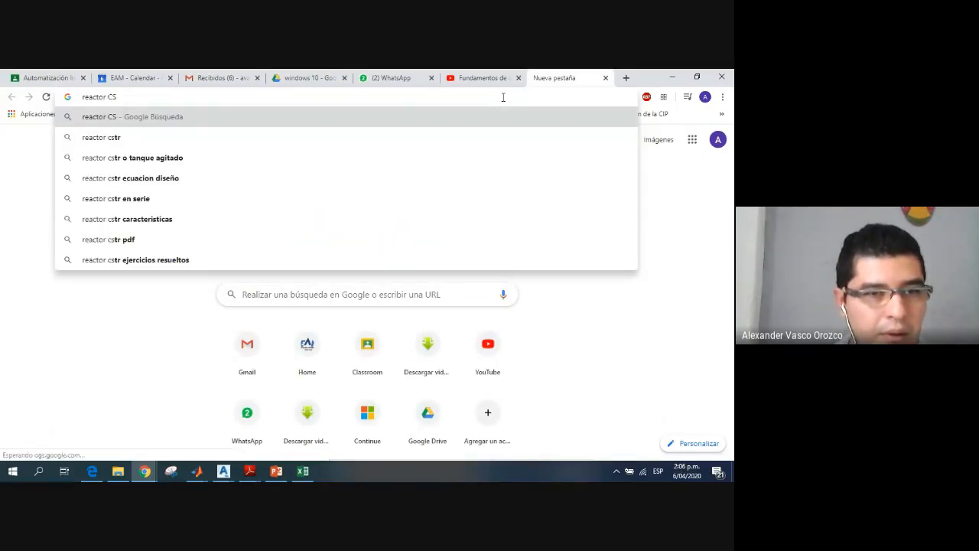
key("Down")
key("Return")
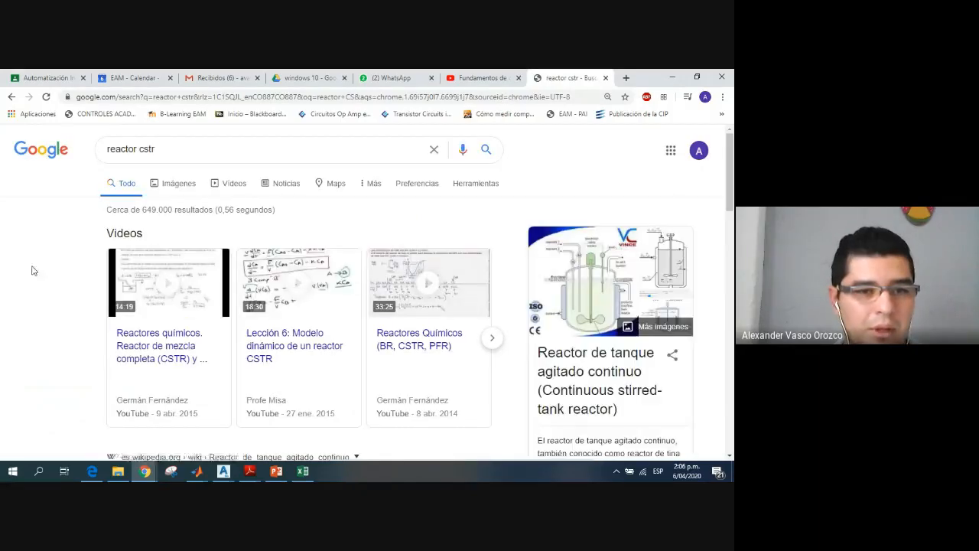
left_click(191, 185)
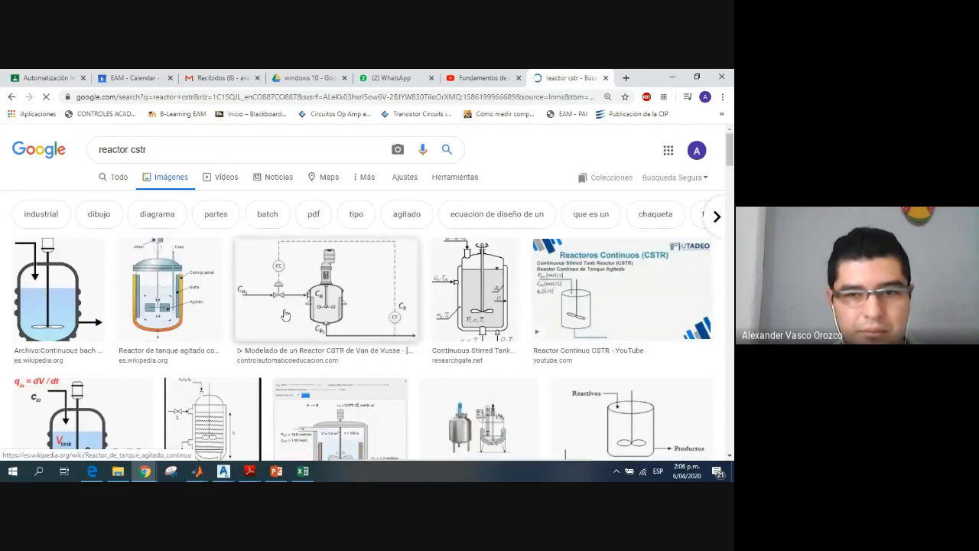
Step: Browse the reactor images and open the APMonitor diagram titled "Temperature Control of a Stirred Reactor"
scroll(283, 314, "down", 1)
scroll(283, 315, "down", 3)
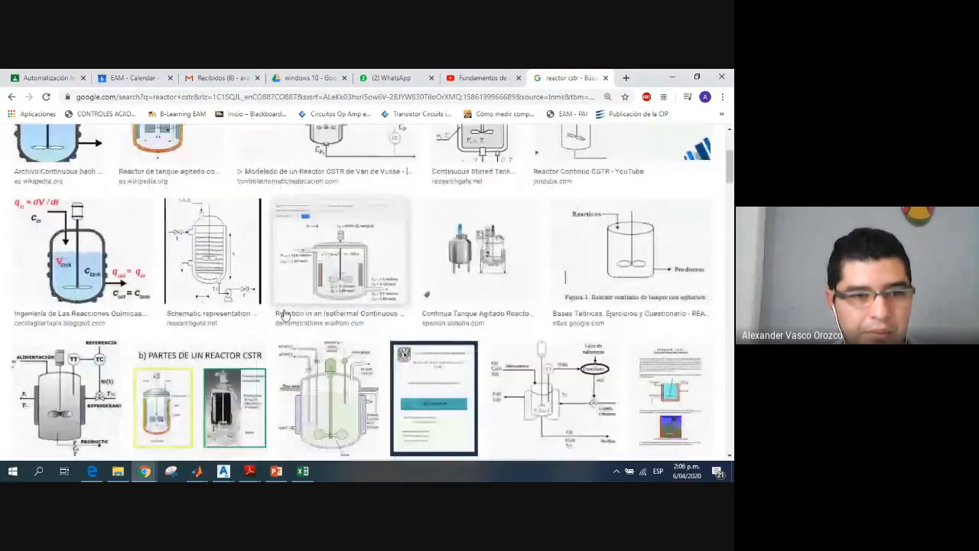
scroll(284, 314, "down", 1)
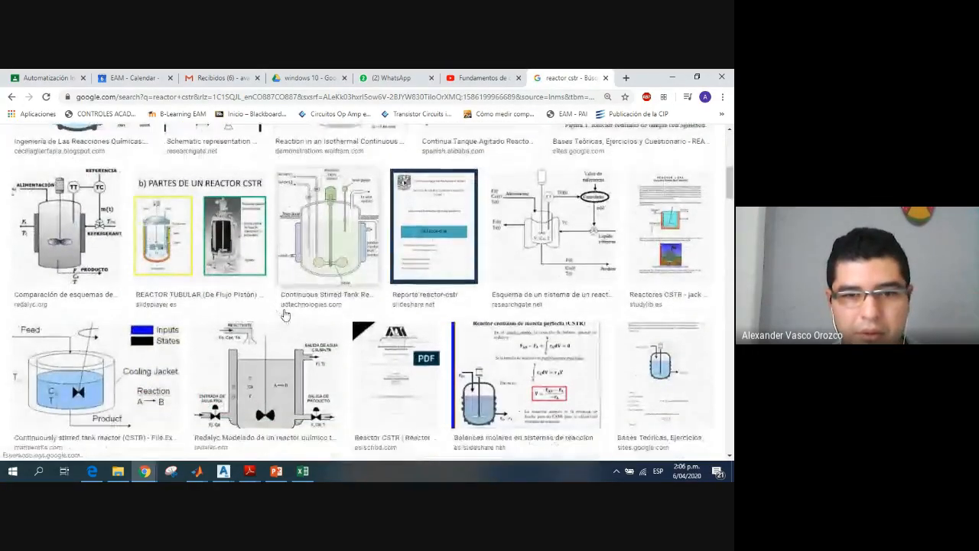
scroll(284, 314, "down", 5)
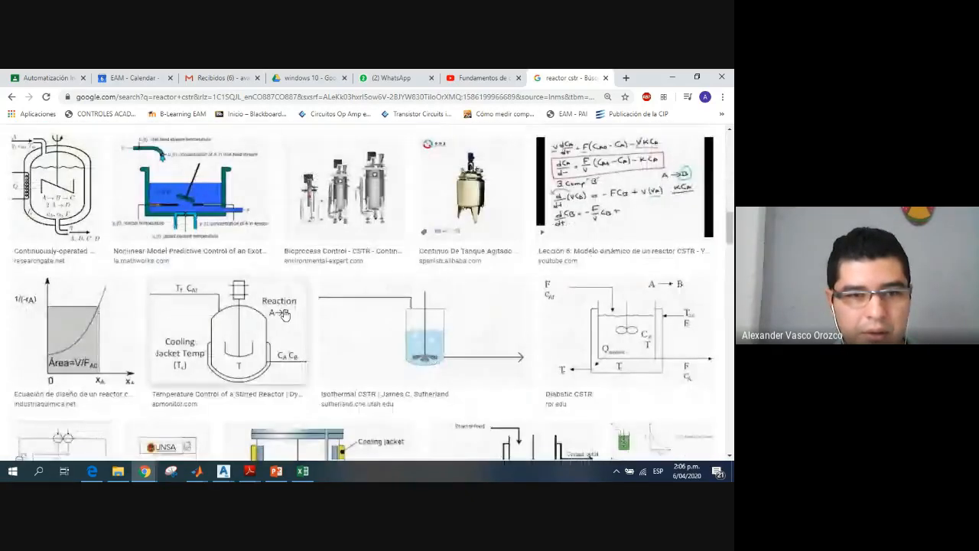
scroll(283, 314, "down", 1)
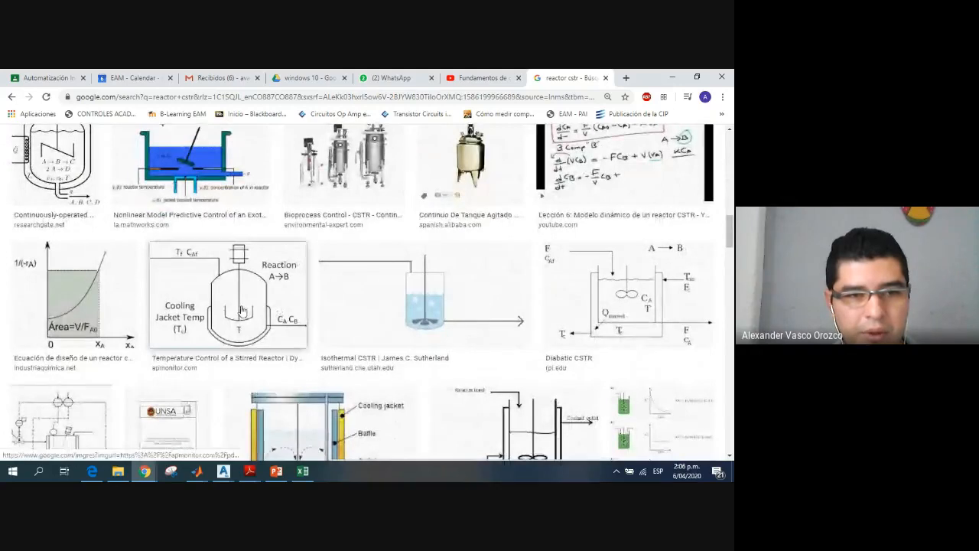
left_click(240, 310)
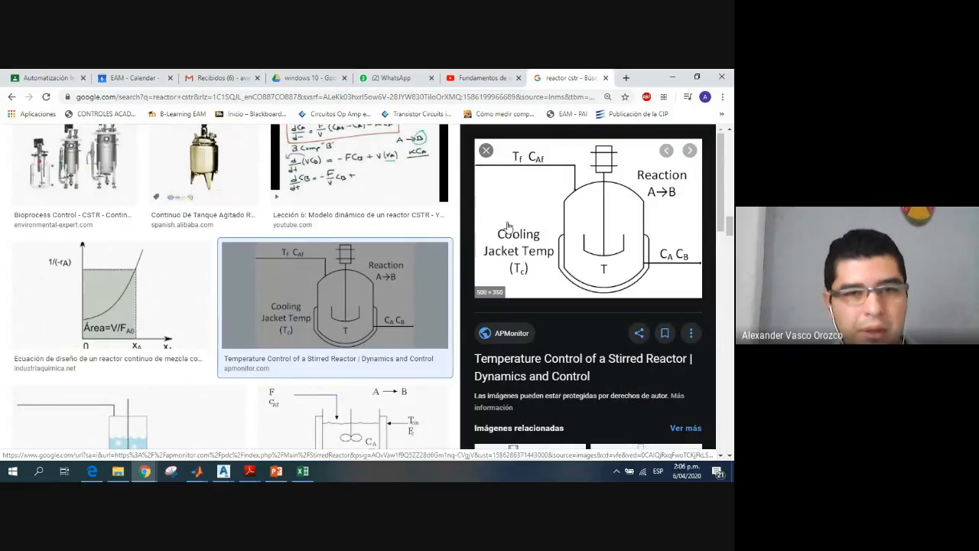
Step: Return to plano2d.dwg in AutoCAD Plant 3D and switch the workspace to PID JIS-ISO
key("alt+Tab")
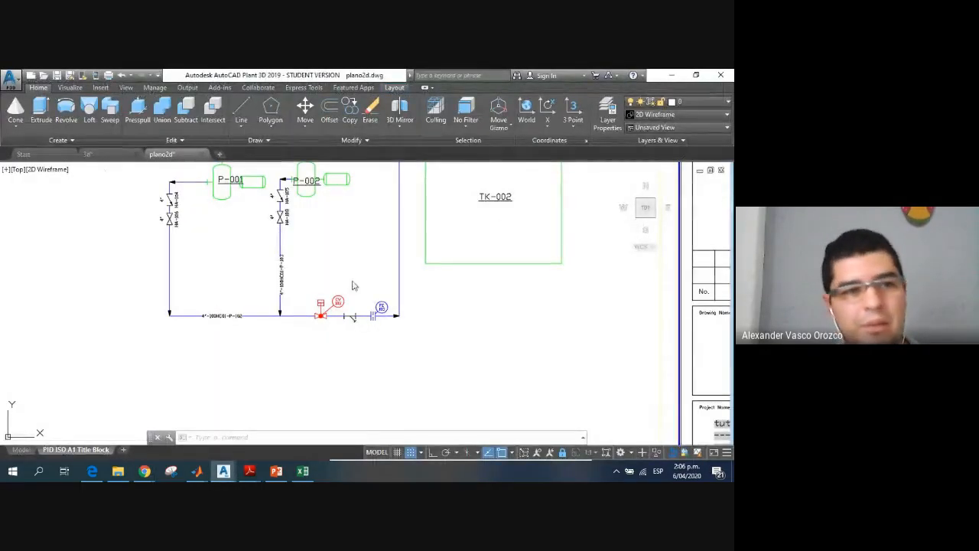
double_click(334, 281)
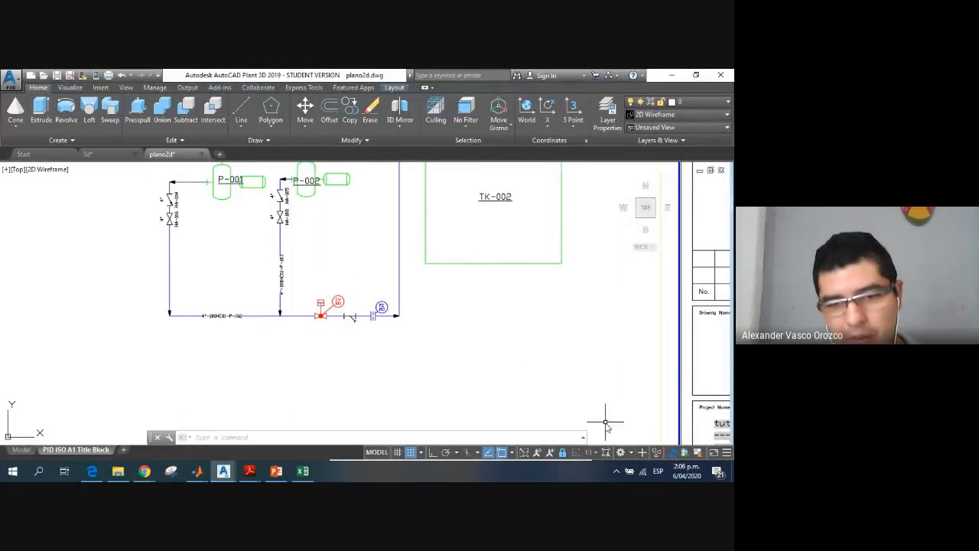
left_click(632, 452)
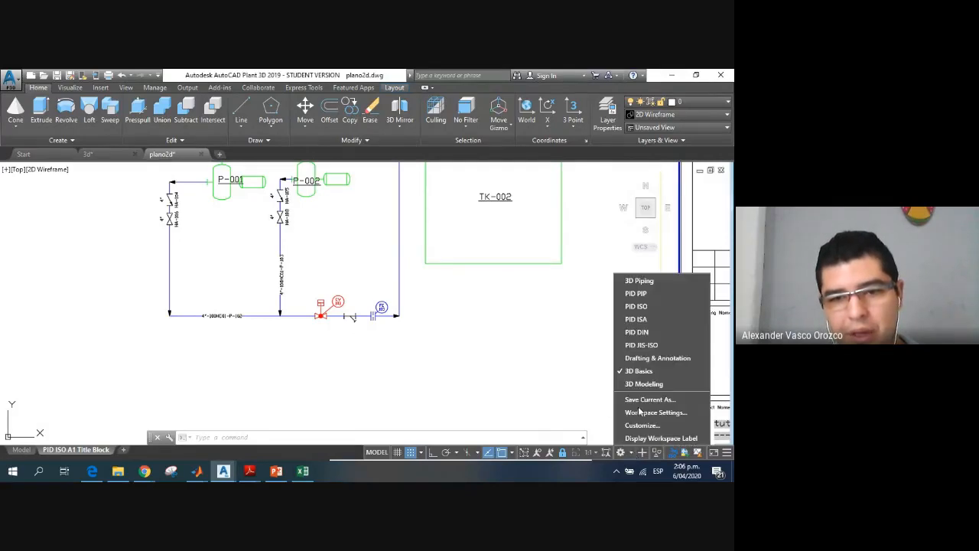
left_click(648, 345)
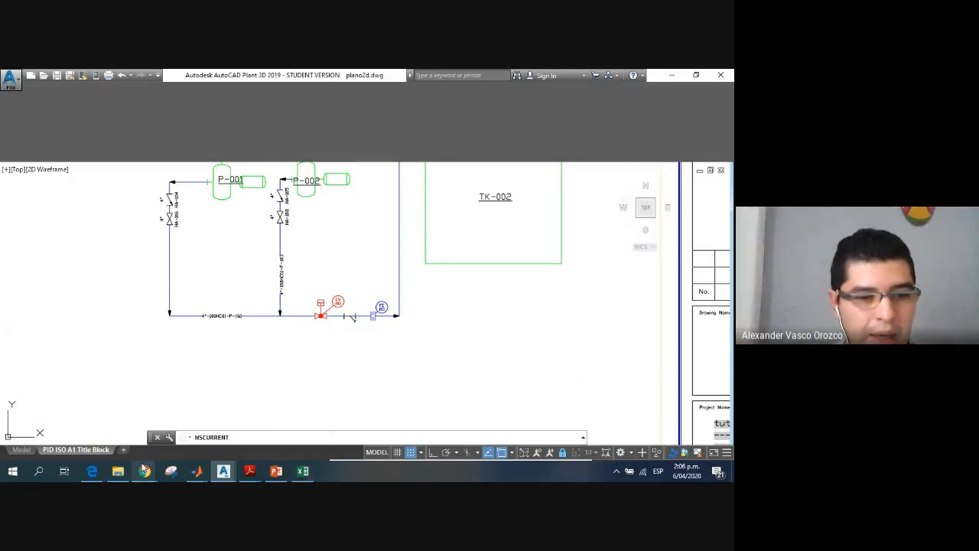
Step: Switch to the Google Meet window, turn off the camera and minimise the window
mouse_move(145, 471)
left_click(271, 431)
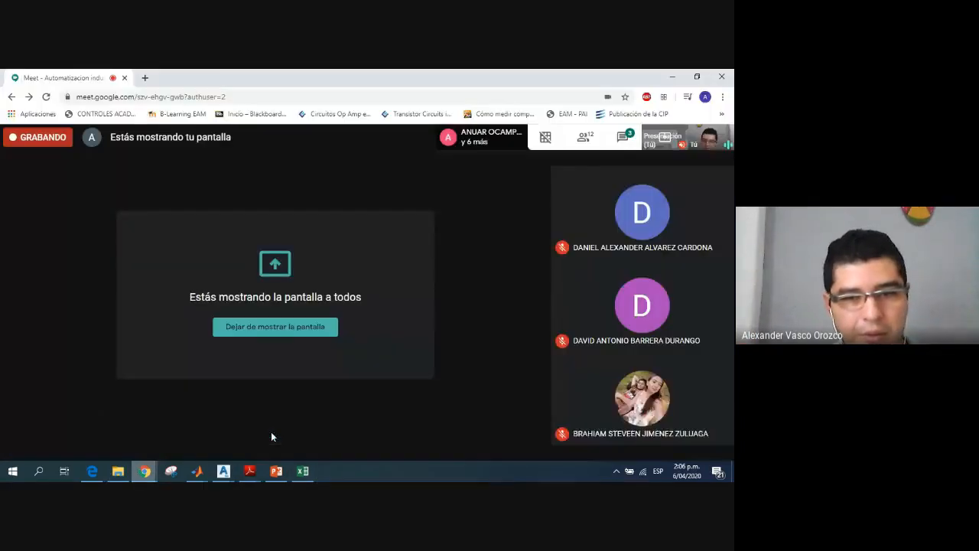
left_click(405, 438)
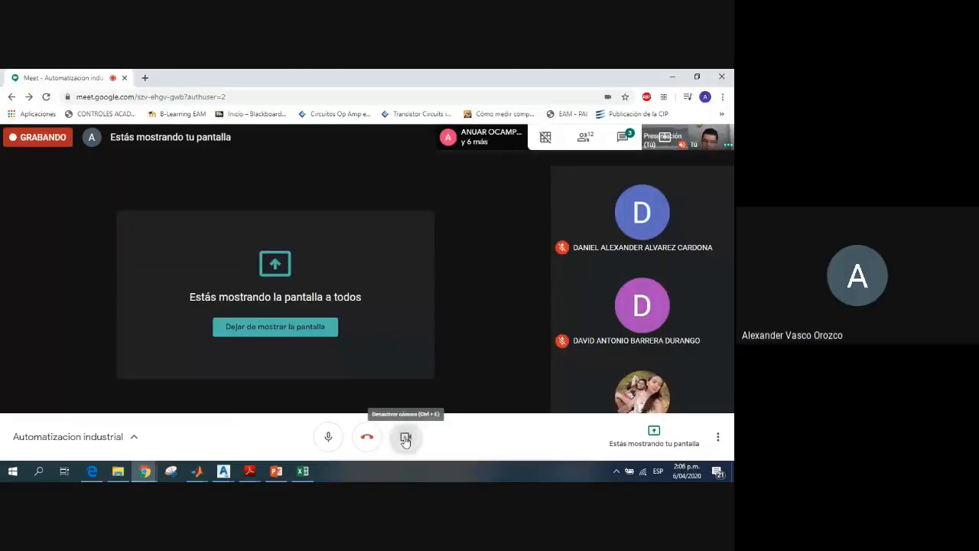
left_click(673, 77)
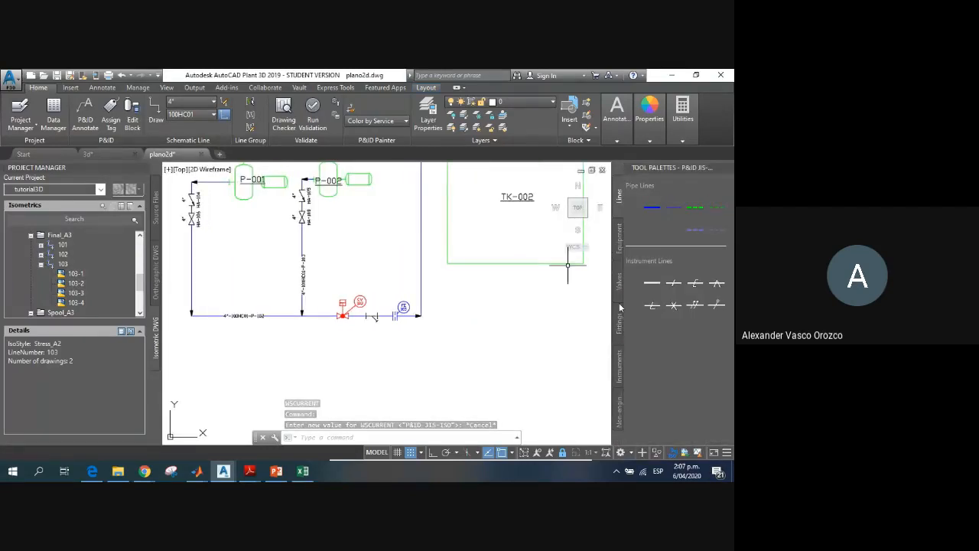
Step: Compare the P&ID equipment symbols for heating or cooling with the stirred reactor diagram in Chrome
left_click(619, 250)
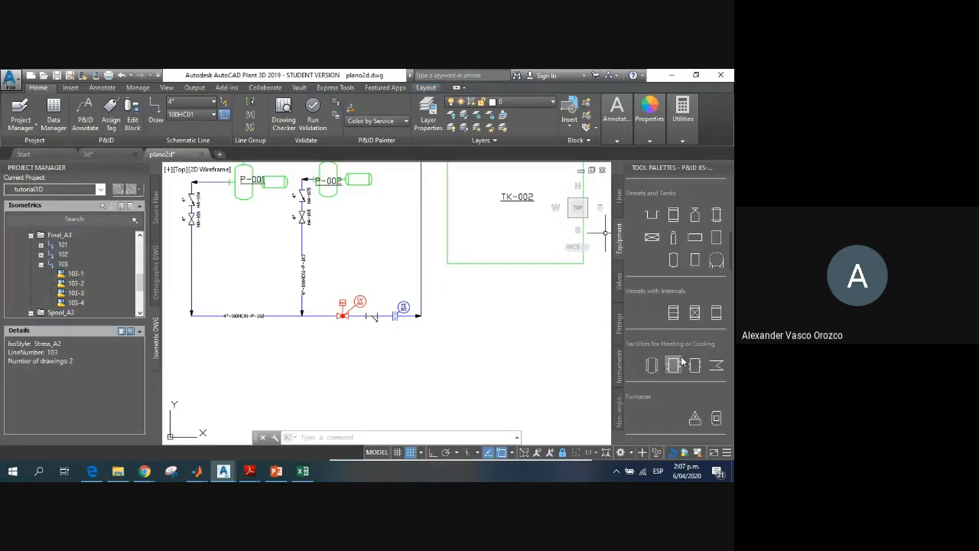
scroll(683, 365, "down", 3)
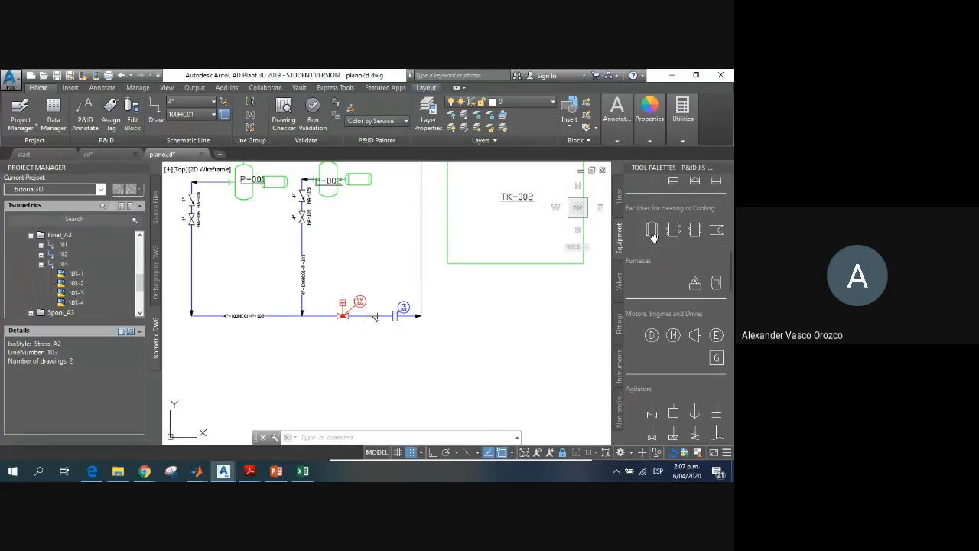
key("alt+Tab")
key("alt+Tab")
key("alt+Tab")
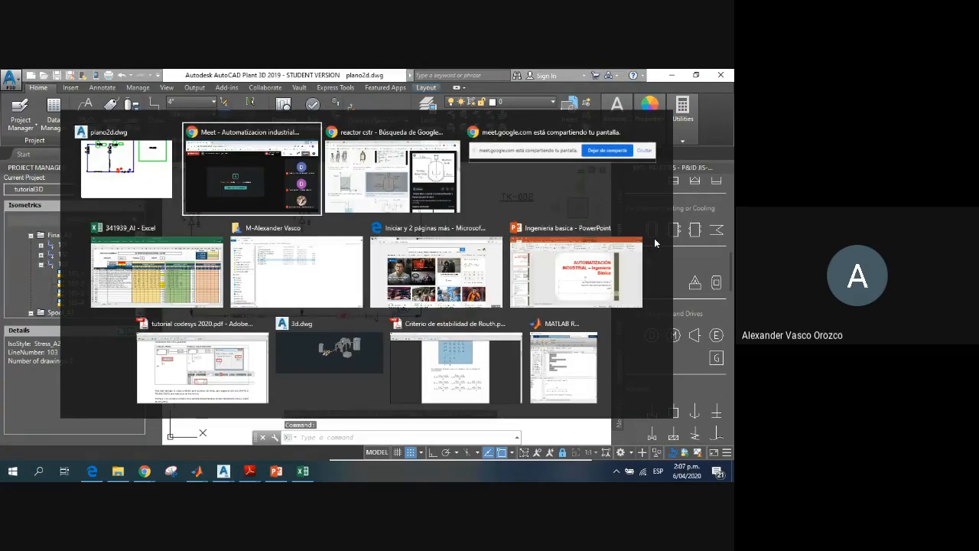
key("alt+Tab")
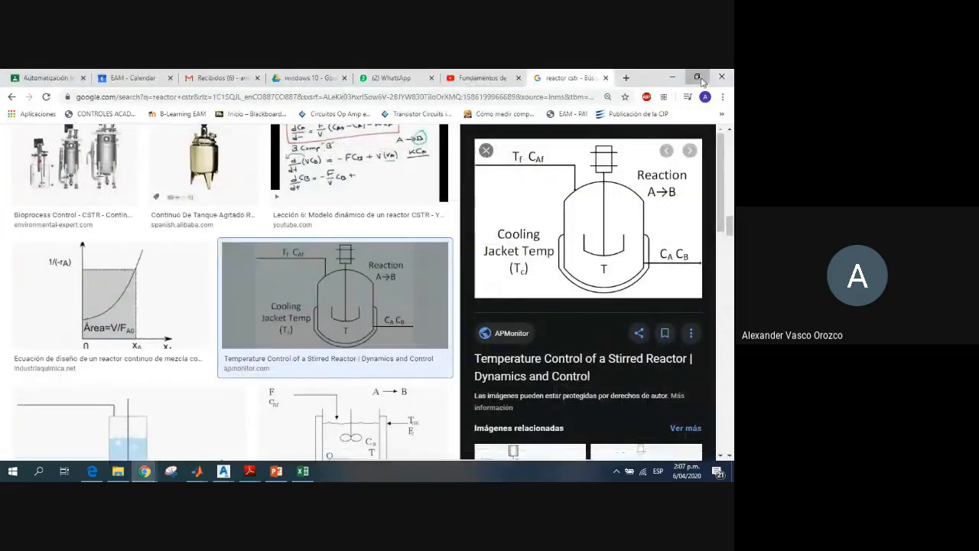
left_click(697, 76)
left_click_drag(642, 84, 531, 87)
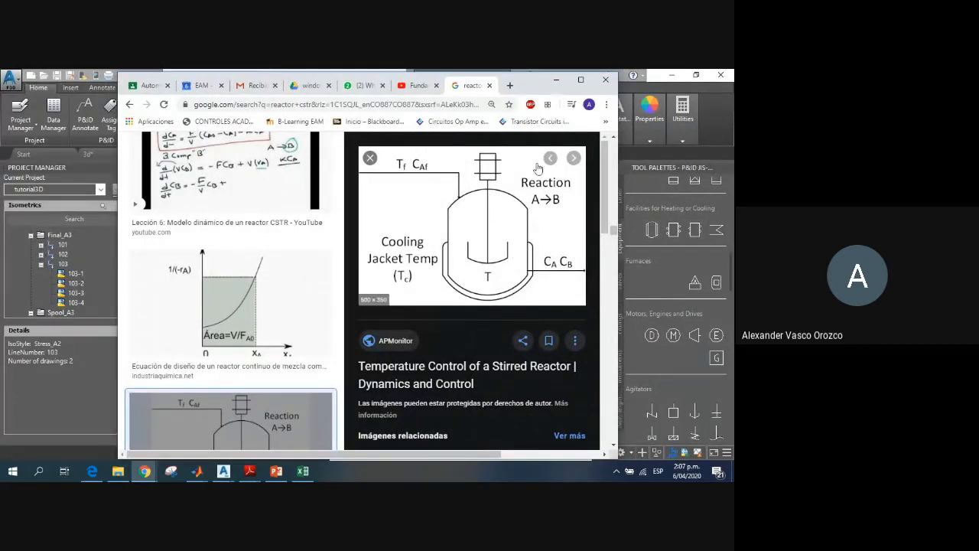
left_click(555, 83)
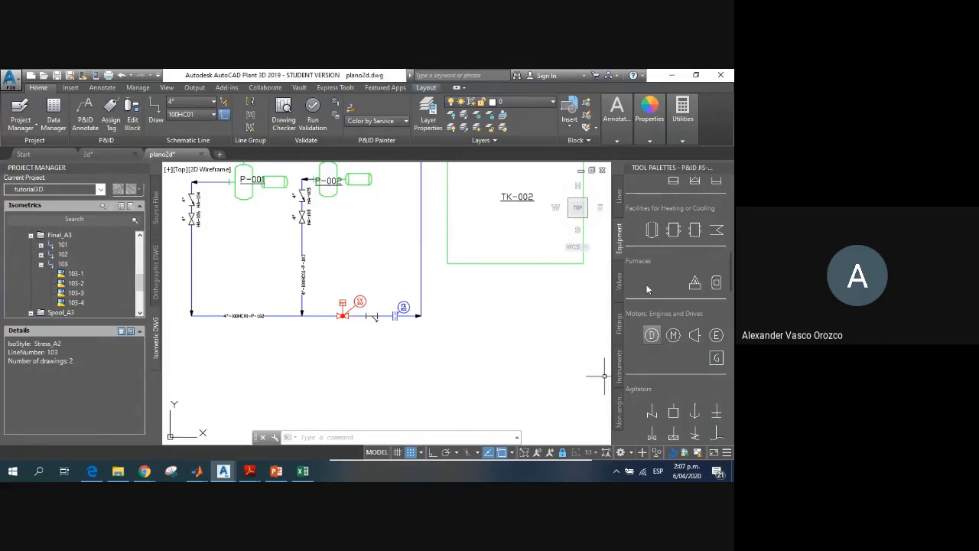
Step: Try to insert the ISO Vessel - Jacketed symbol from the heating or cooling equipment
left_click(651, 231)
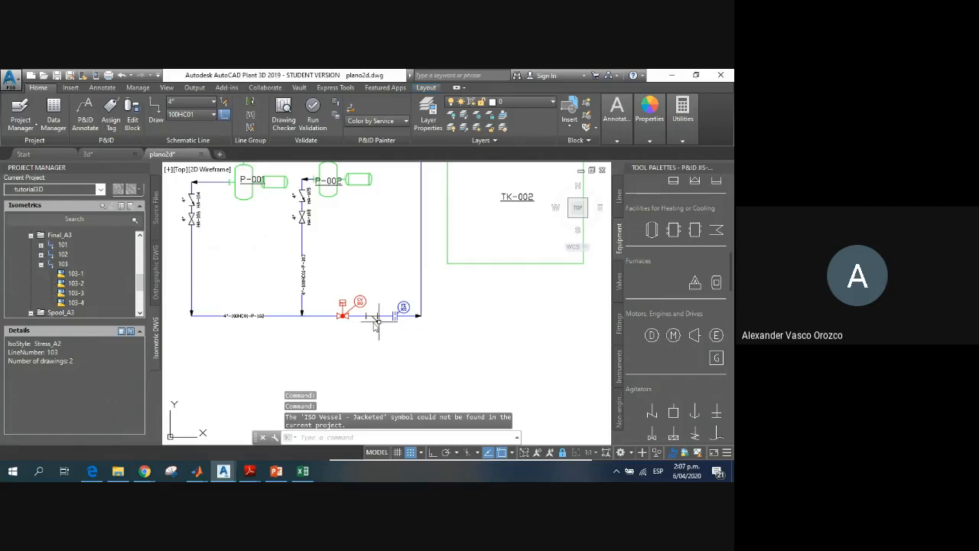
Step: Switch the workspace to Drafting & Annotation with the empty area beside pump P-001 in view
scroll(376, 318, "down", 2)
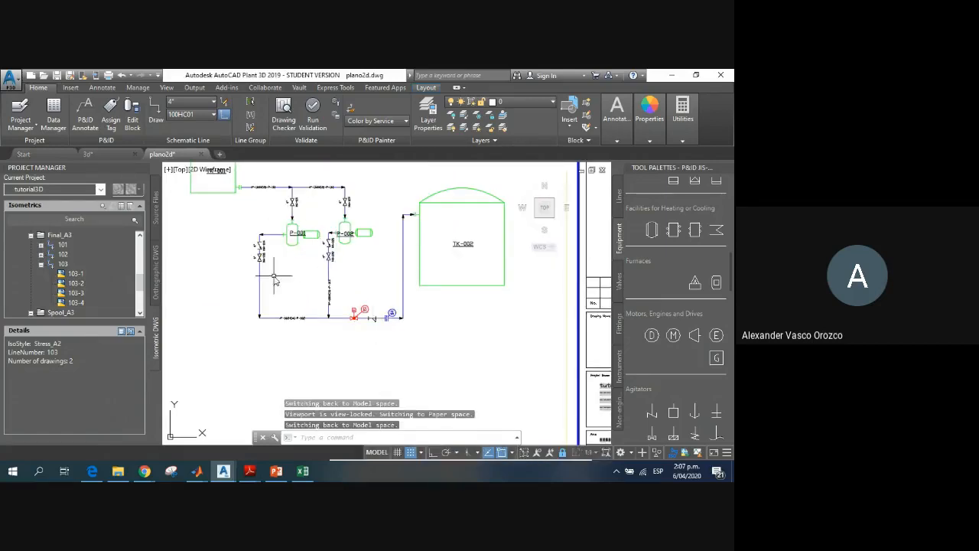
scroll(283, 271, "up", 3)
middle_click_drag(294, 283, 459, 298)
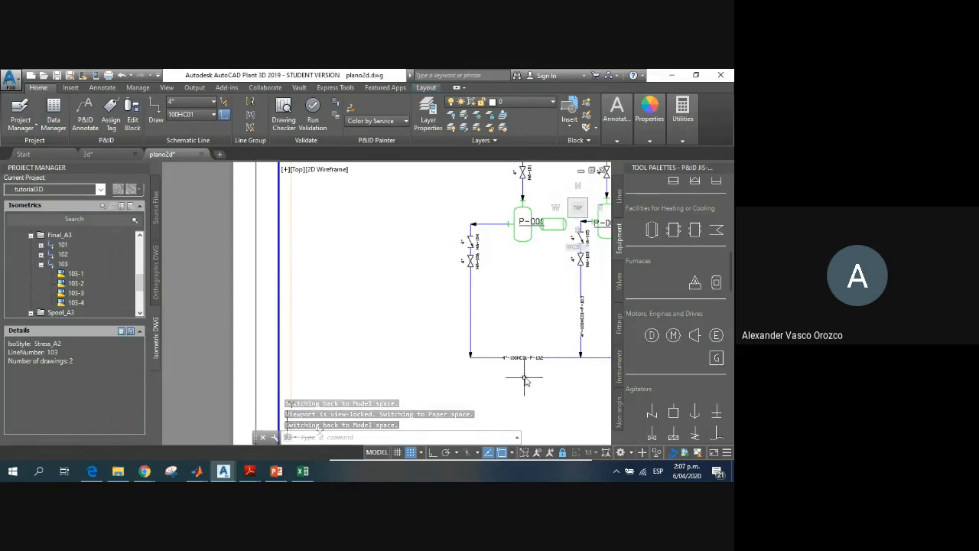
left_click(631, 453)
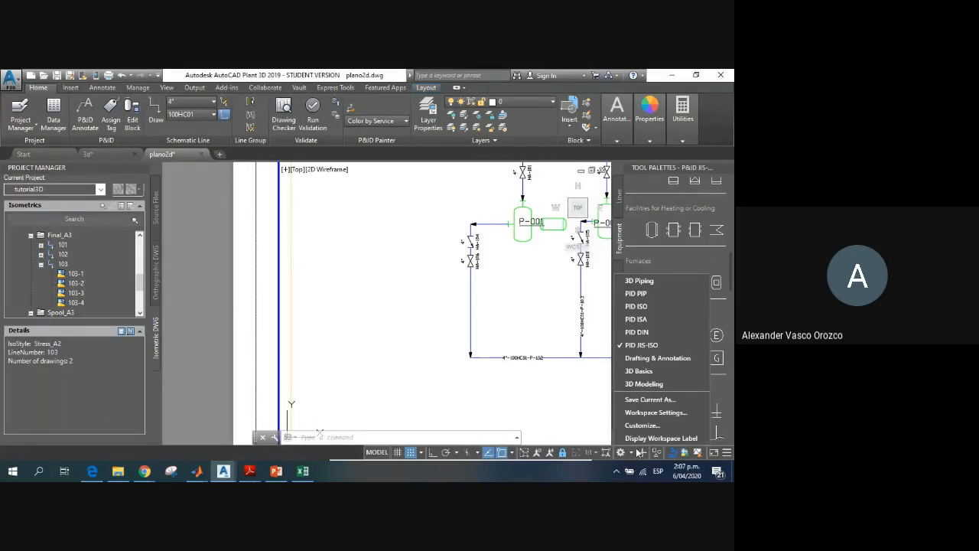
left_click(646, 358)
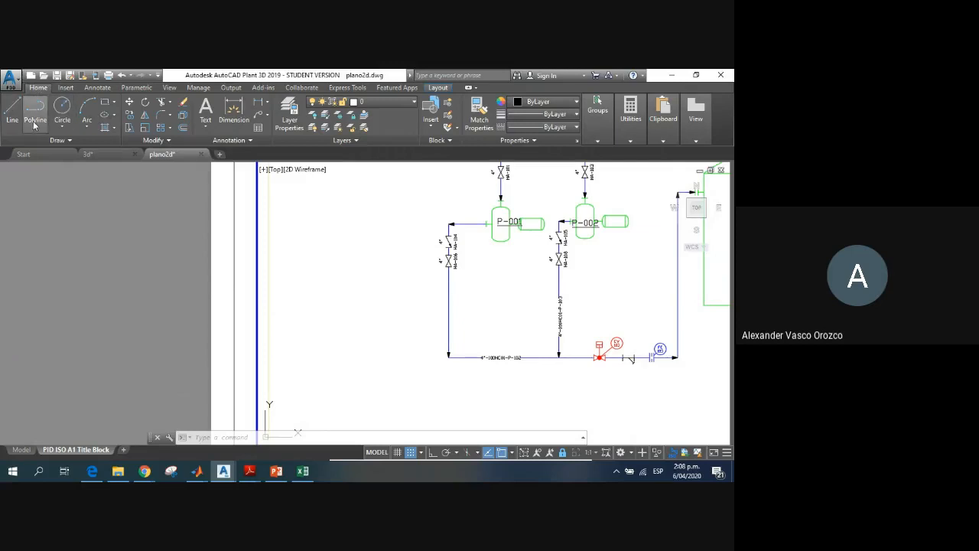
left_click(63, 128)
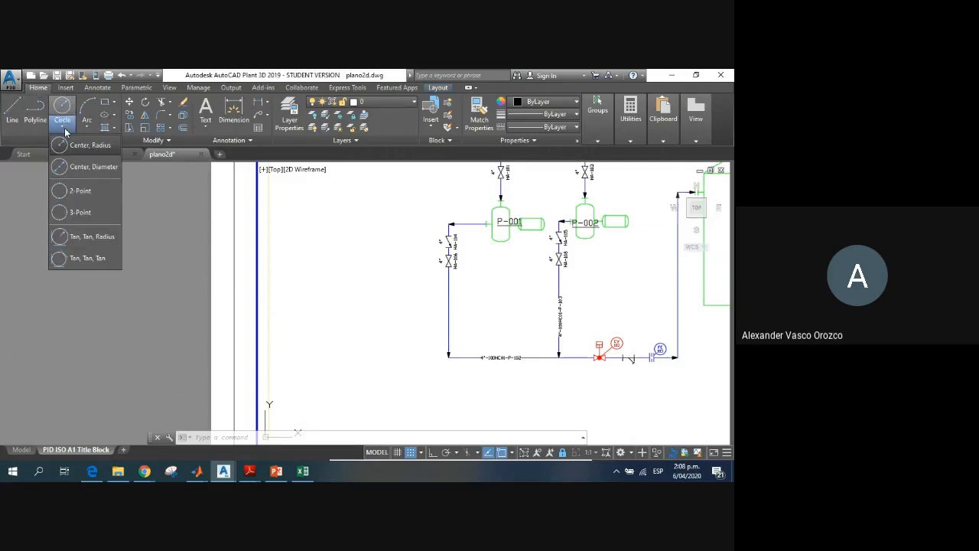
left_click(64, 130)
left_click(87, 128)
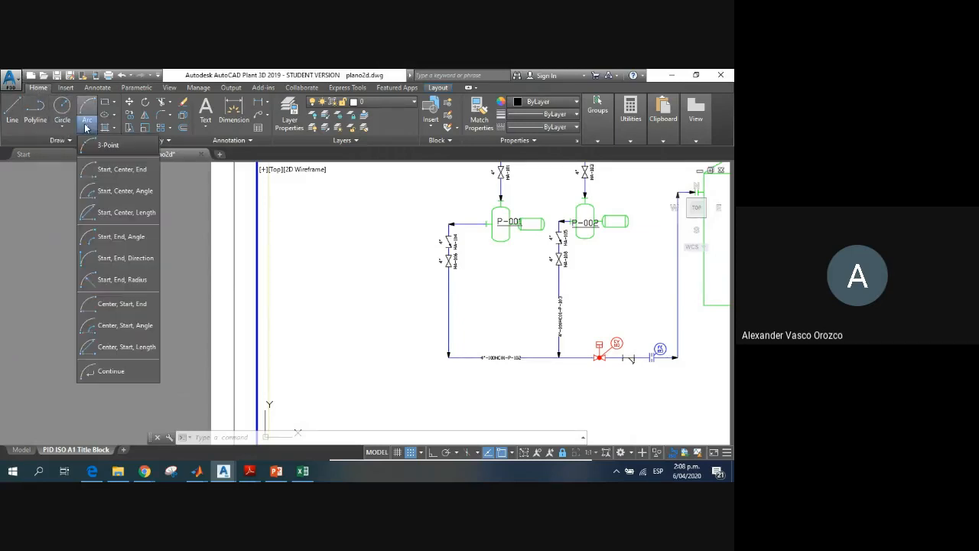
left_click(87, 128)
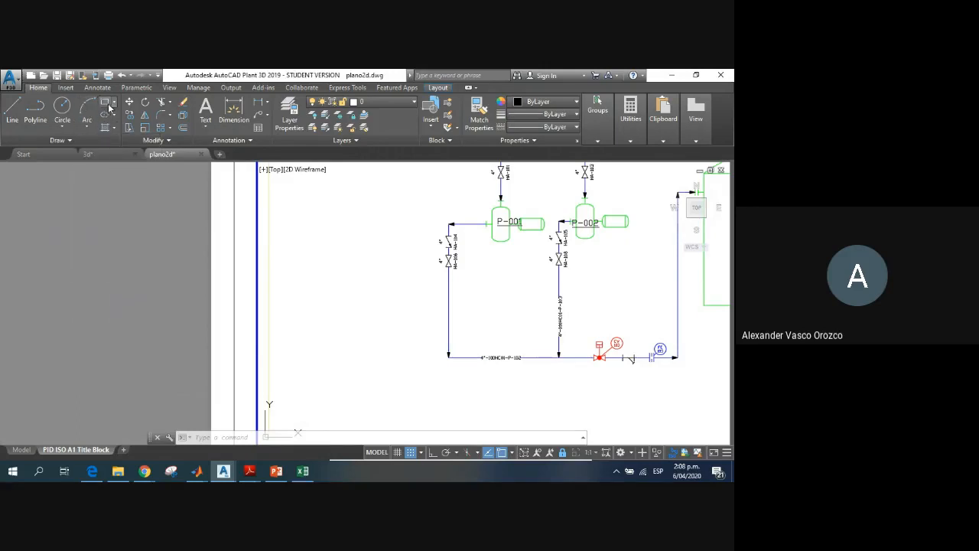
left_click(114, 103)
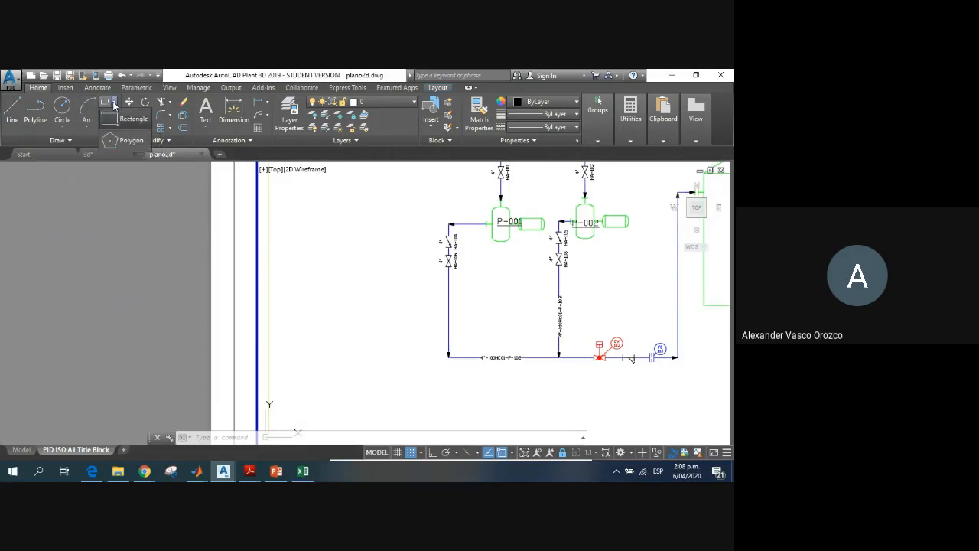
left_click(201, 77)
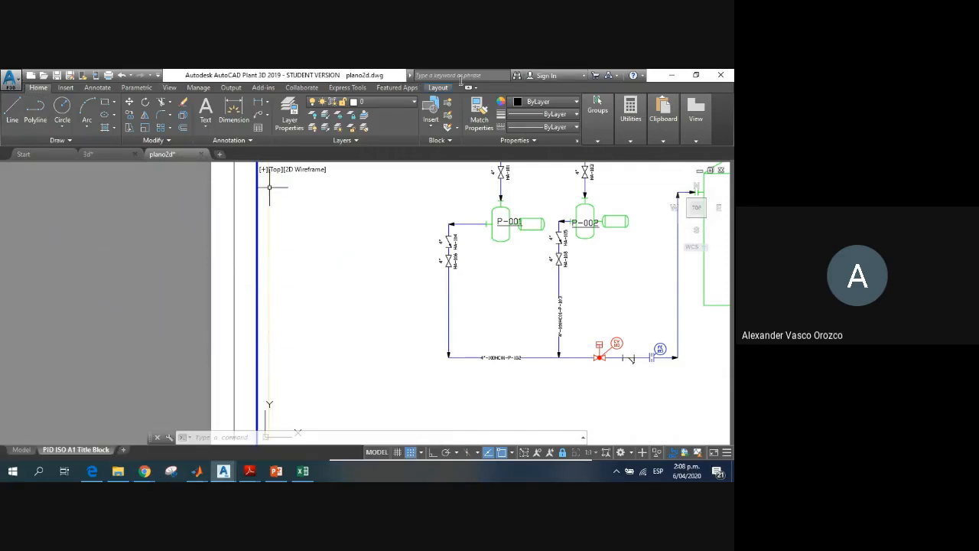
Step: Arrange the drawing window side by side with the stirred reactor diagram in Chrome
left_click_drag(654, 77, 1, 118)
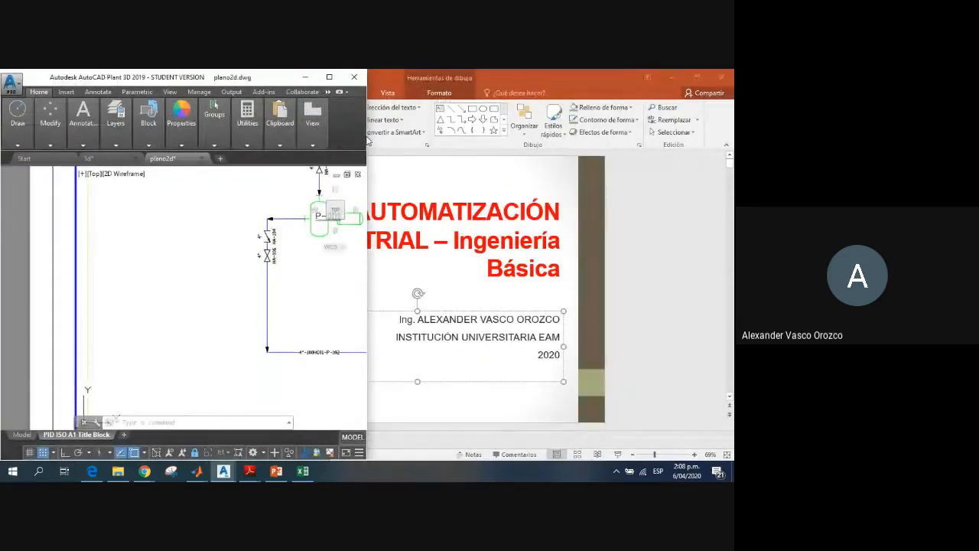
left_click_drag(368, 141, 575, 135)
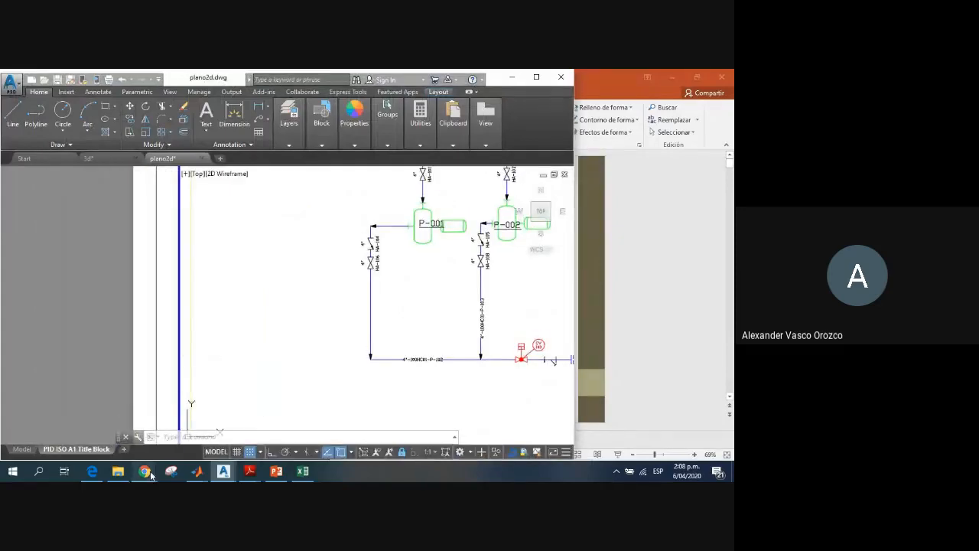
mouse_move(150, 475)
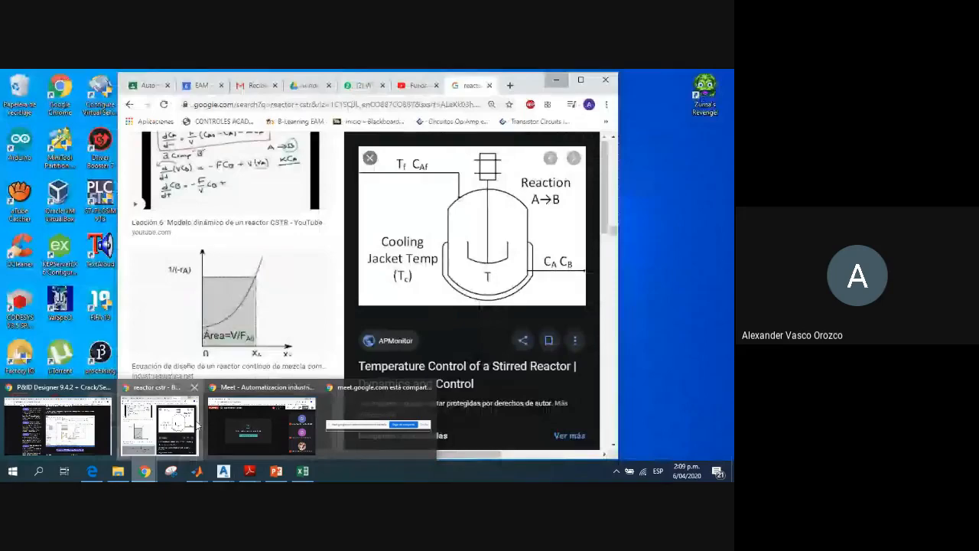
left_click(197, 425)
left_click(213, 238)
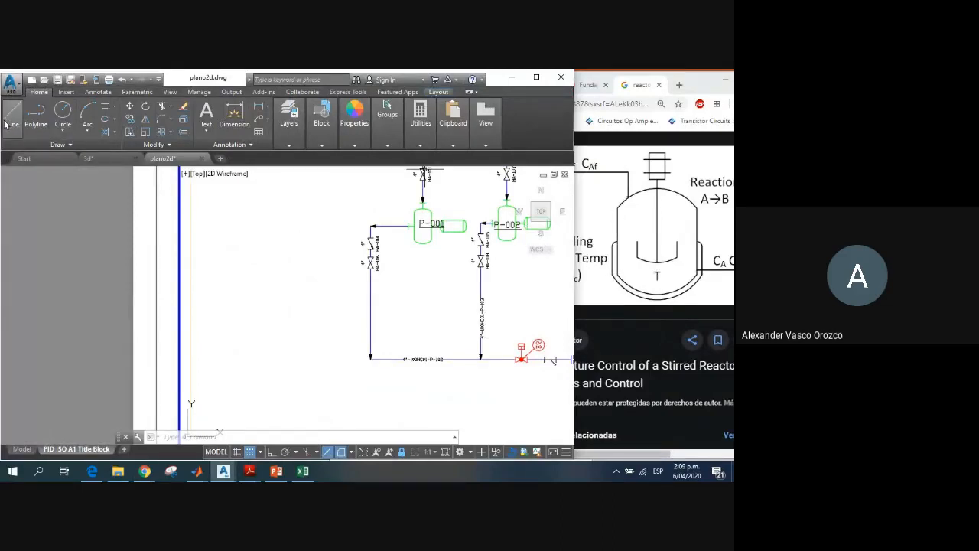
Step: Maximise the drawing window over the full screen again
left_click(64, 133)
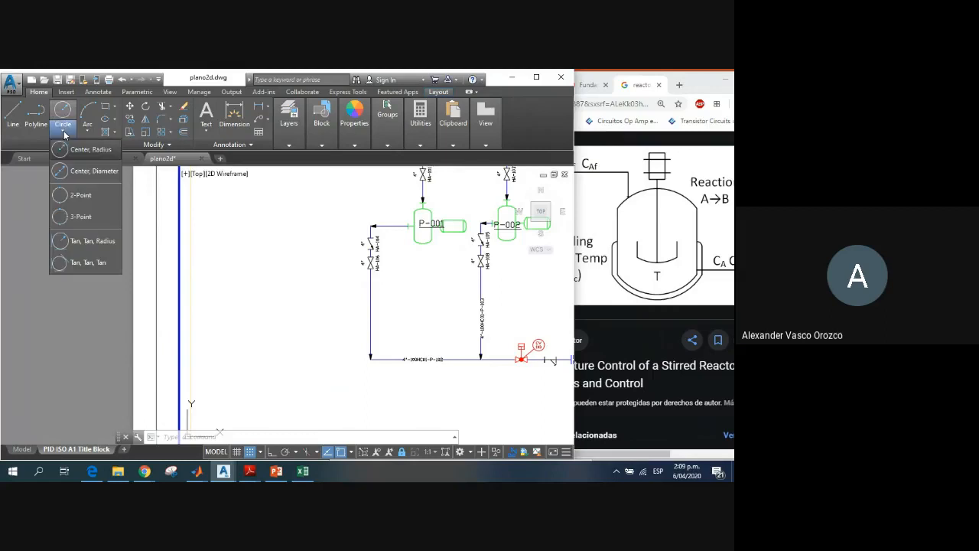
left_click(114, 120)
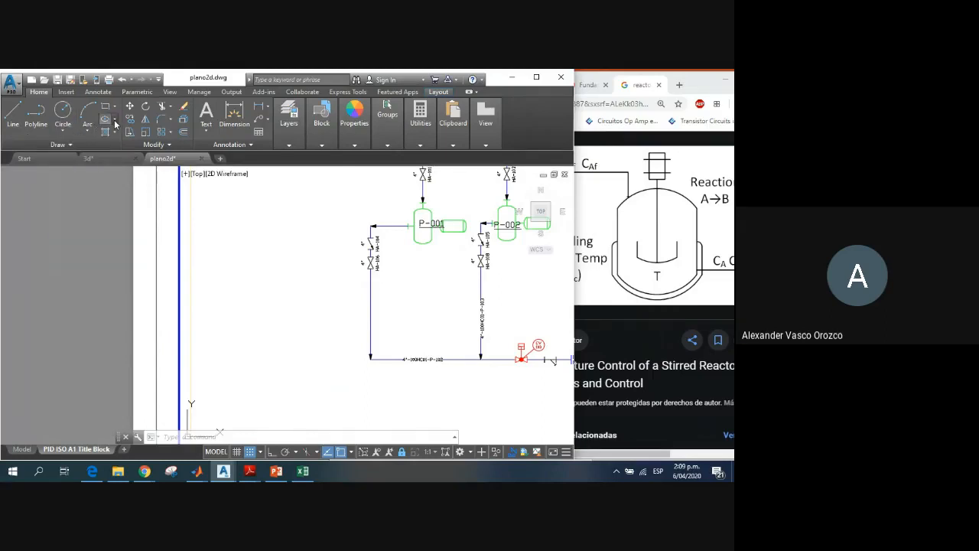
left_click(115, 120)
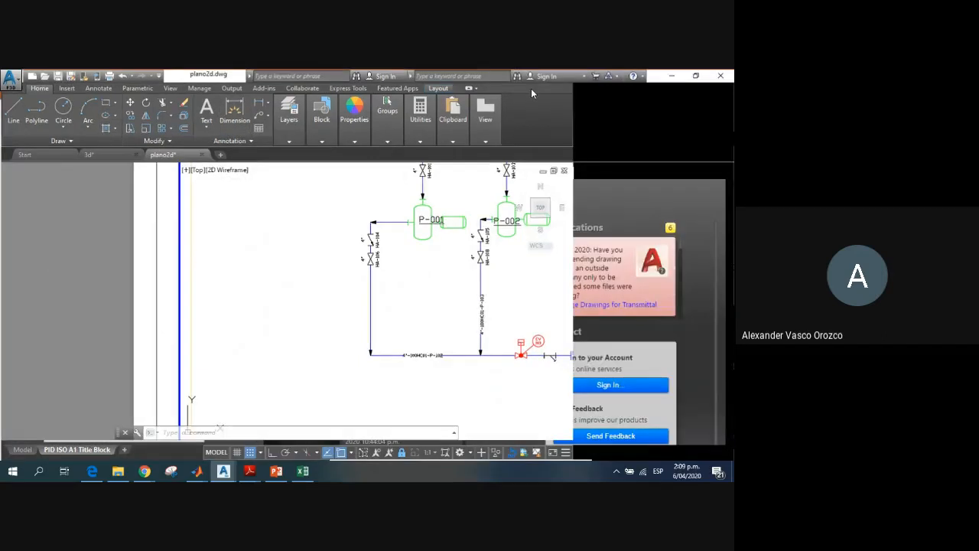
left_click(536, 77)
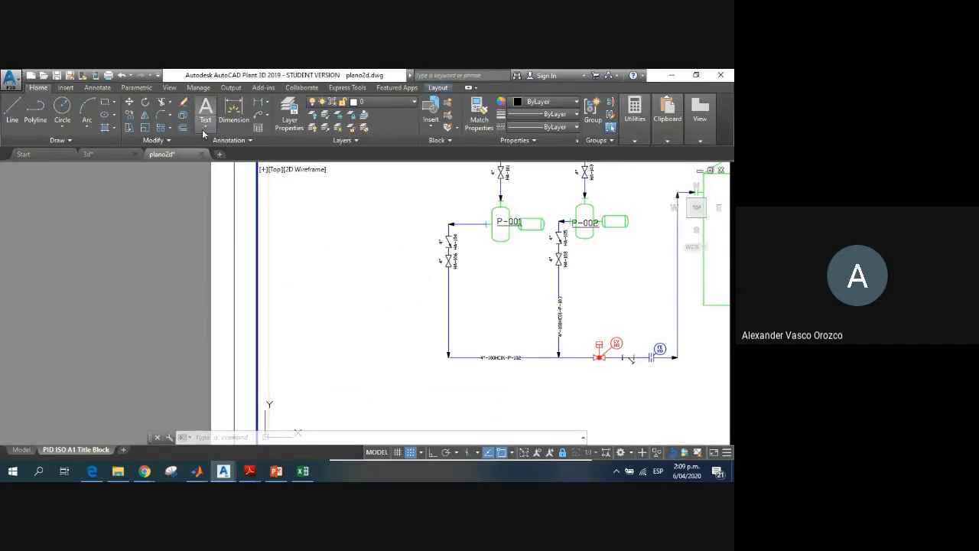
left_click(169, 140)
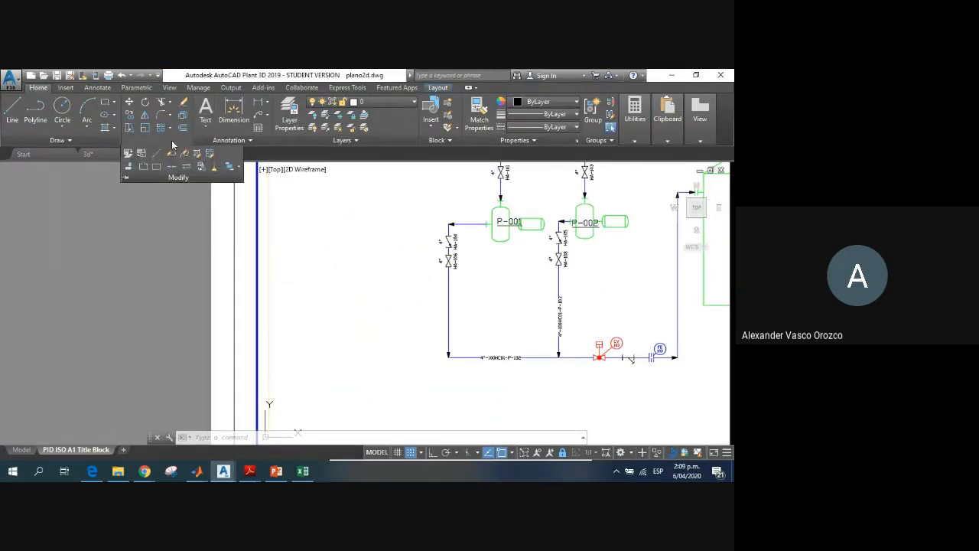
left_click(58, 141)
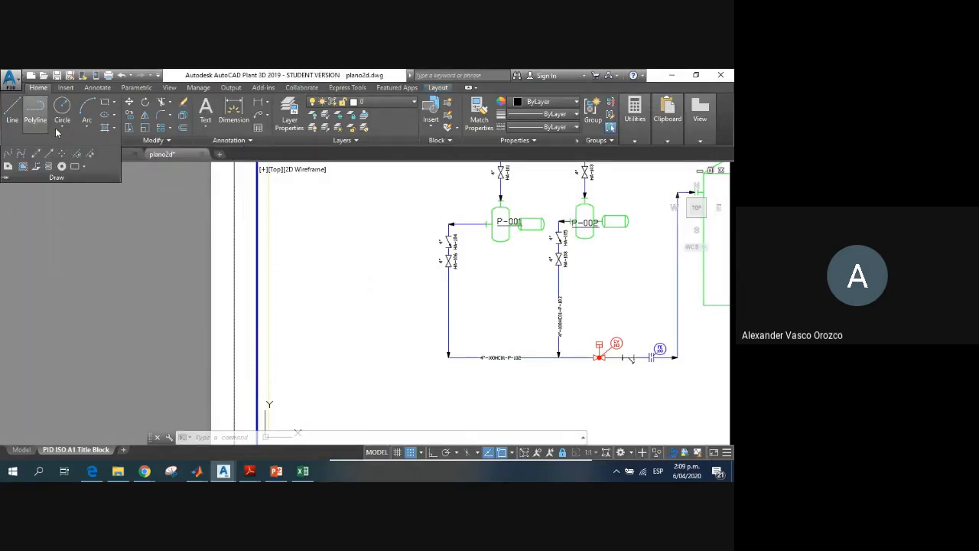
left_click(45, 122)
left_click(66, 130)
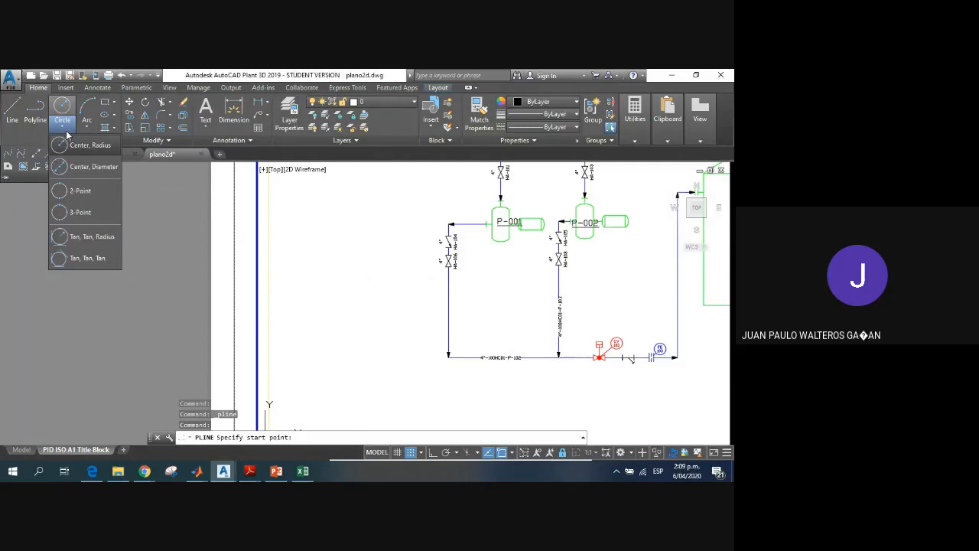
left_click(104, 118)
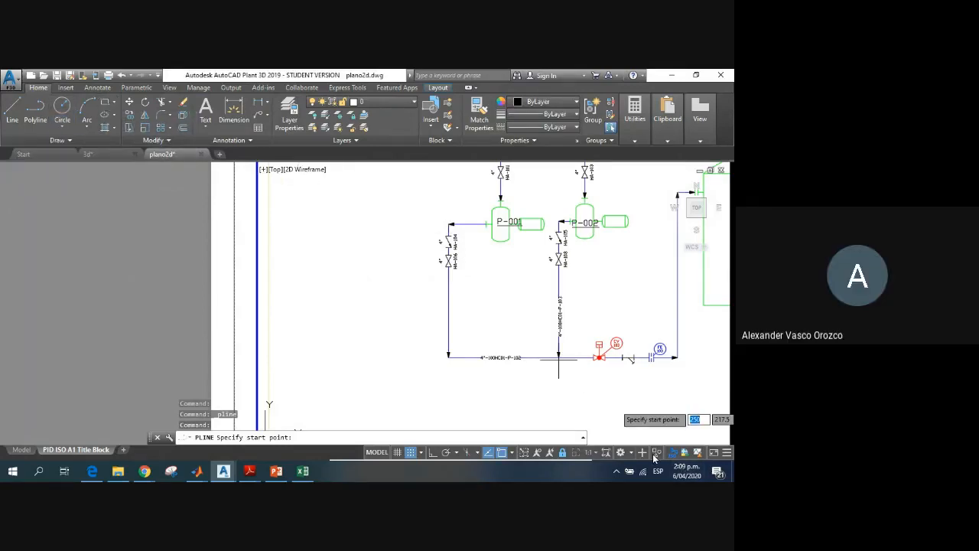
left_click(624, 452)
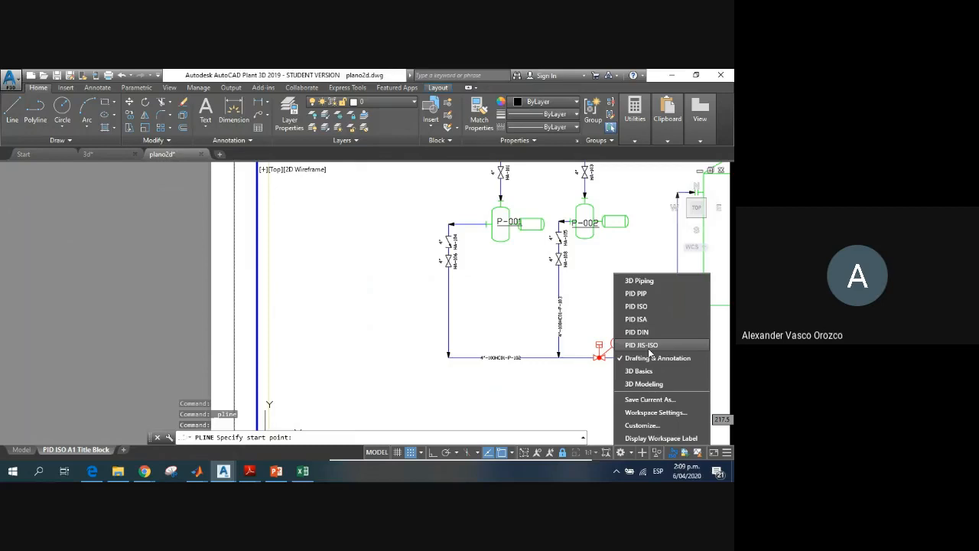
left_click(111, 104)
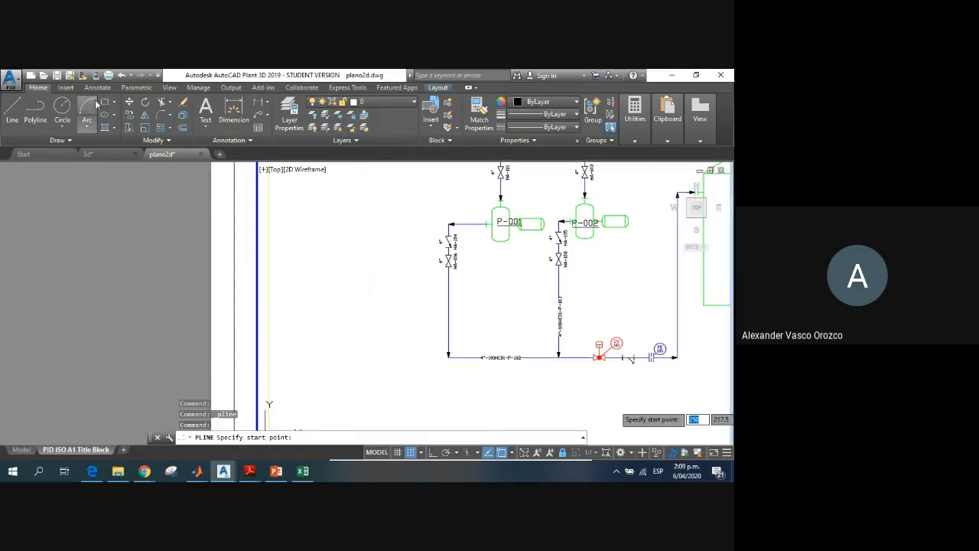
Step: Draw the reactor body as a rectangle about 65 wide and 92.5 high in the empty area beside pump P-001
left_click(110, 104)
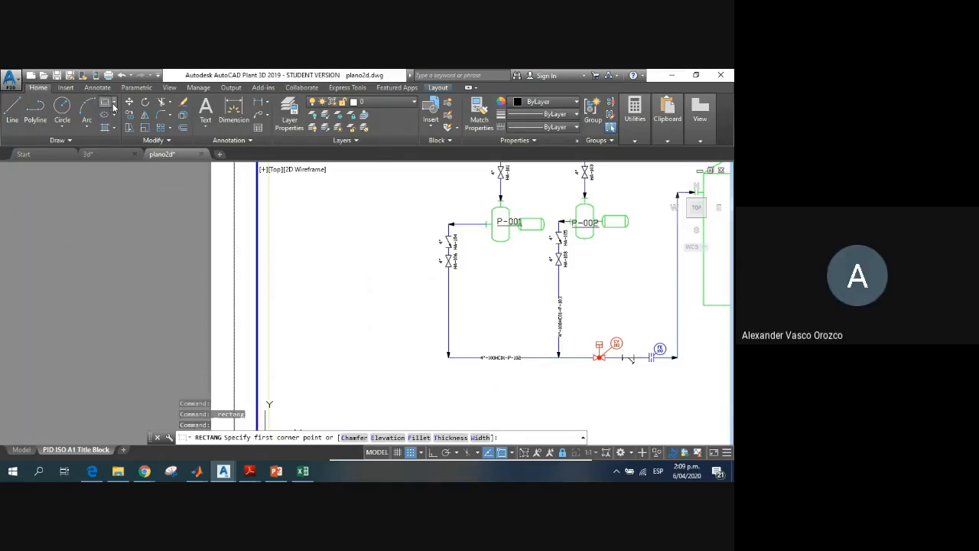
left_click(113, 105)
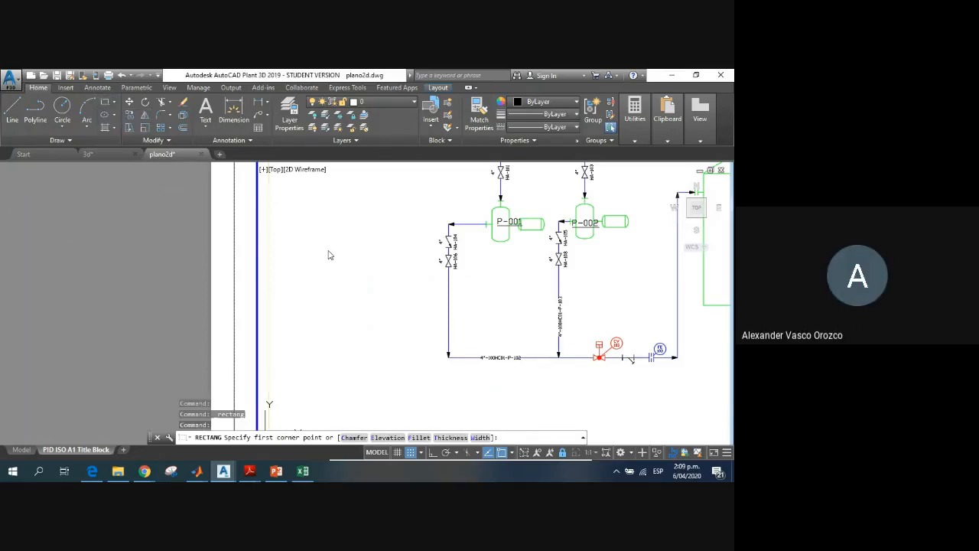
left_click(341, 282)
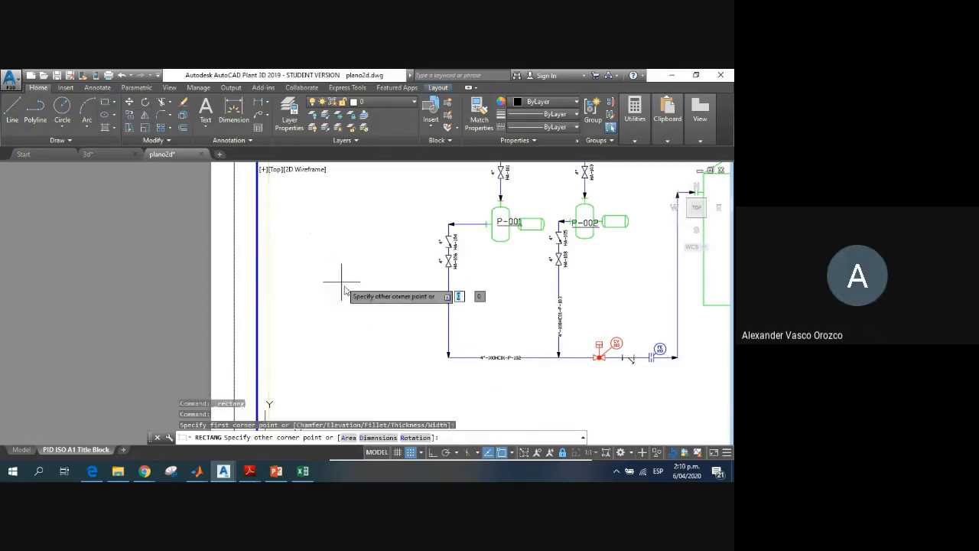
left_click(384, 340)
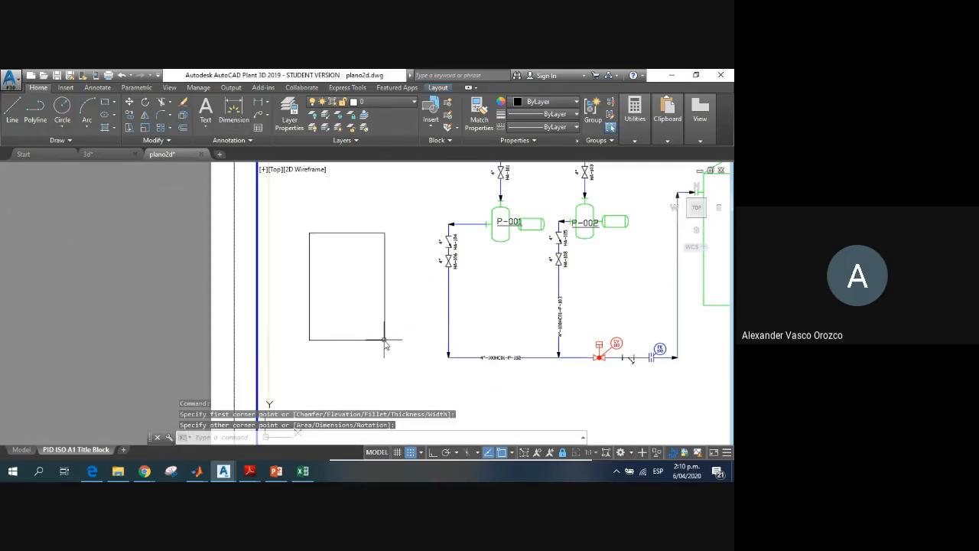
left_click(87, 123)
left_click(88, 129)
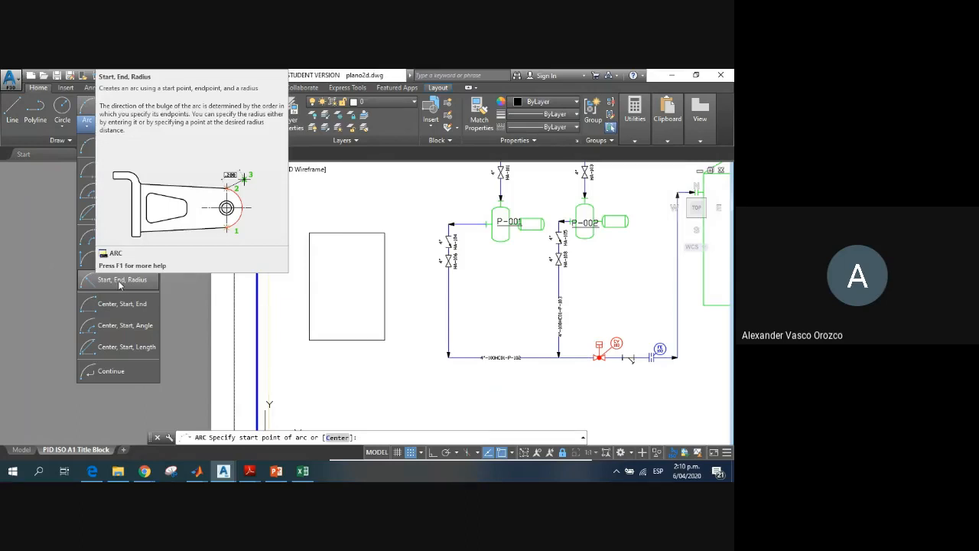
left_click(117, 281)
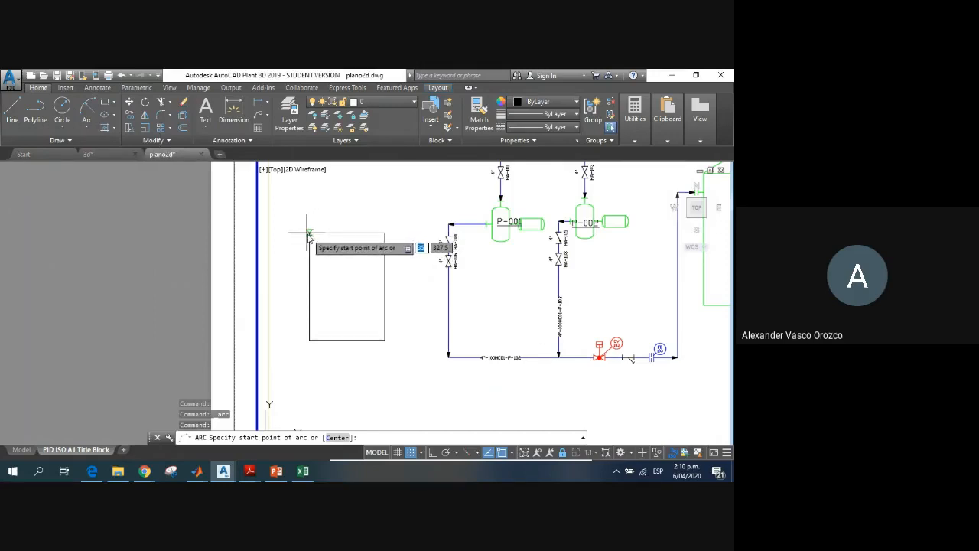
left_click(308, 232)
type("e")
key("Return")
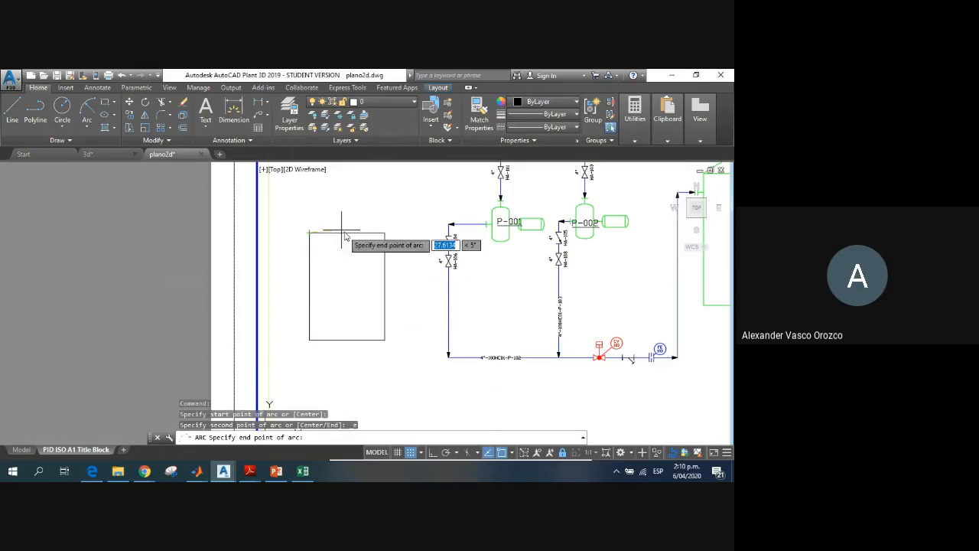
left_click(384, 233)
type("r")
key("Return")
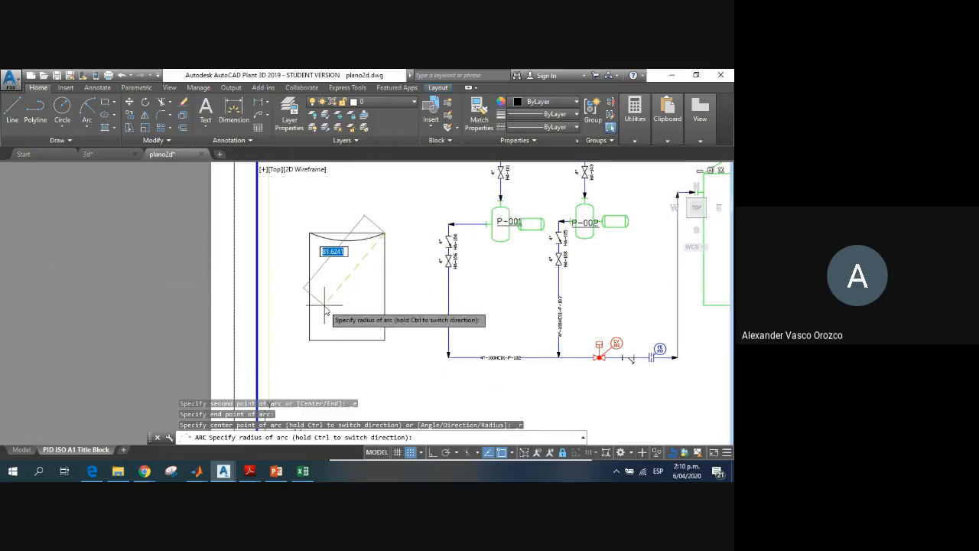
key("Escape")
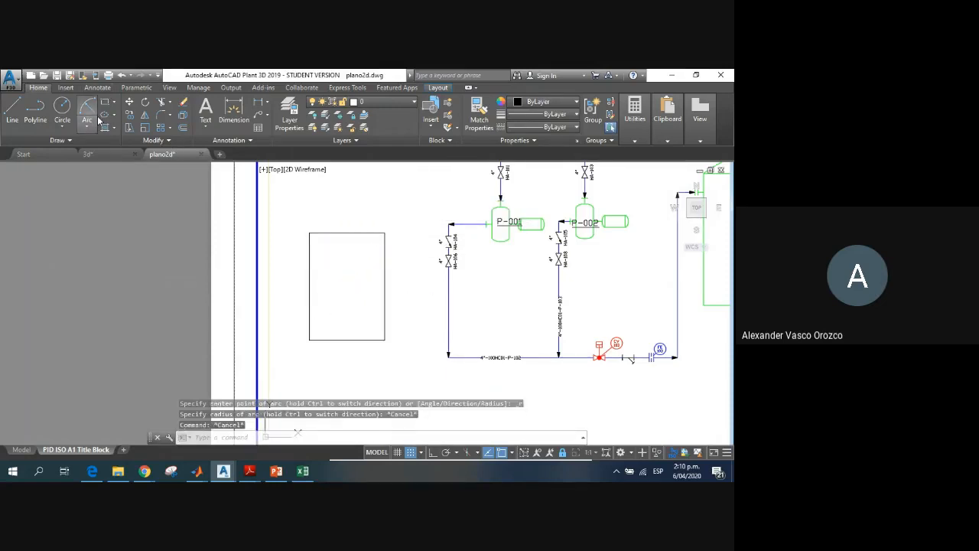
Step: Draw a Start, End, Radius arc of radius 35 from the rectangle's upper-right corner to its upper-left corner as a domed top
left_click(95, 116)
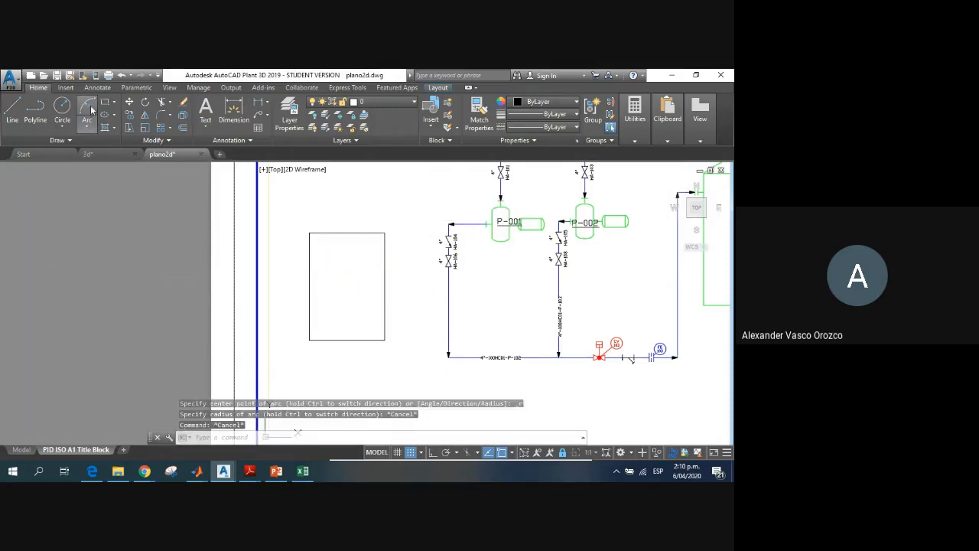
left_click(380, 232)
type("e")
key("Return")
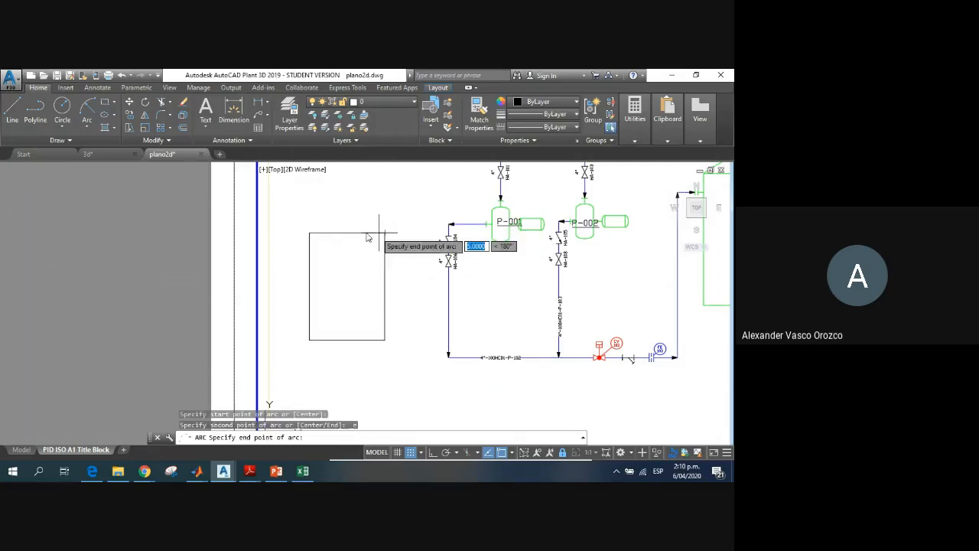
left_click(309, 232)
type("r")
key("Return")
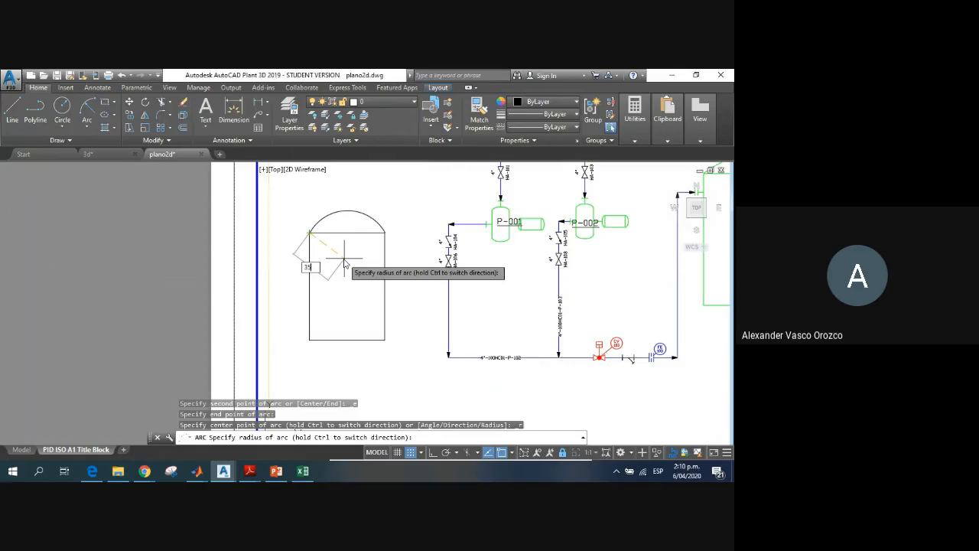
key("Return")
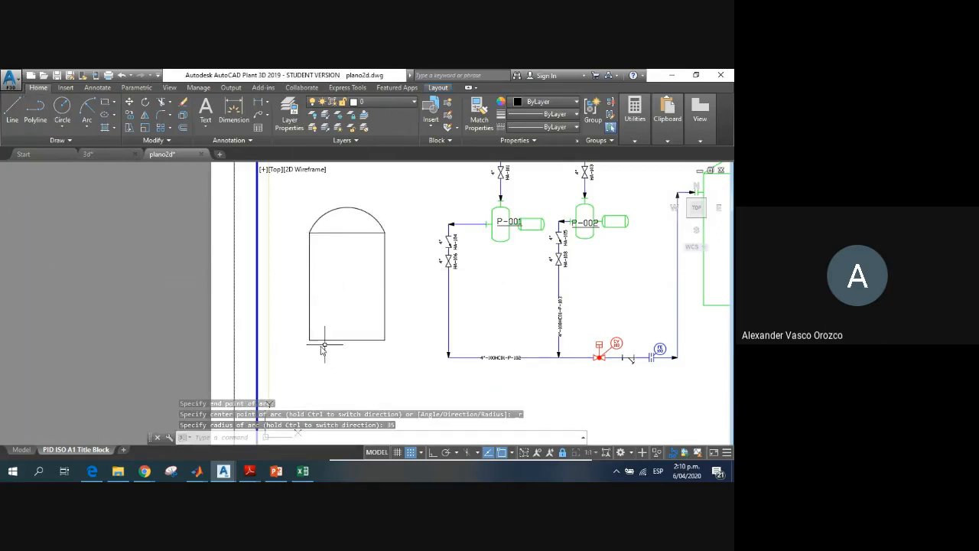
Step: Draw a Start, End, Radius arc from the rectangle's lower-left corner to its lower-right corner as a shallow rounded bottom
left_click(87, 107)
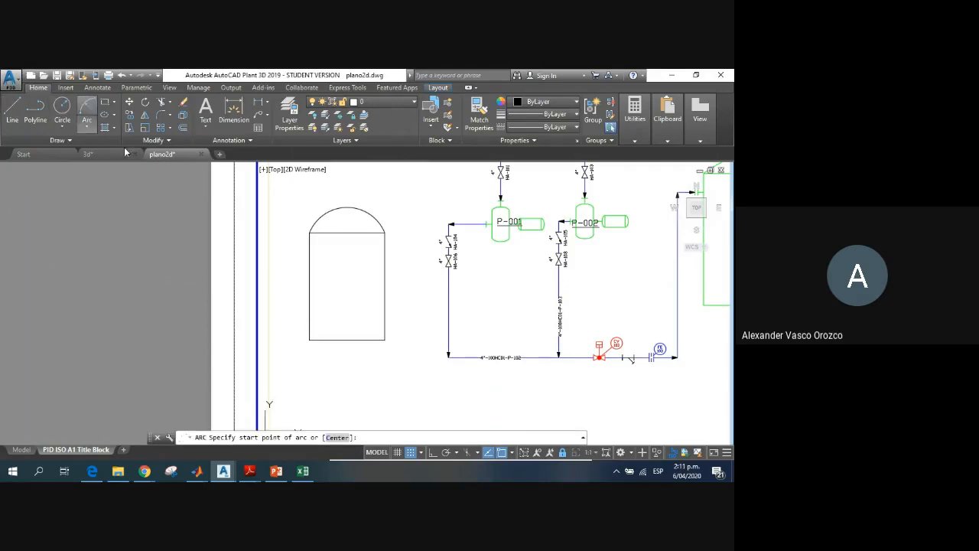
left_click(309, 340)
type("e")
key("Return")
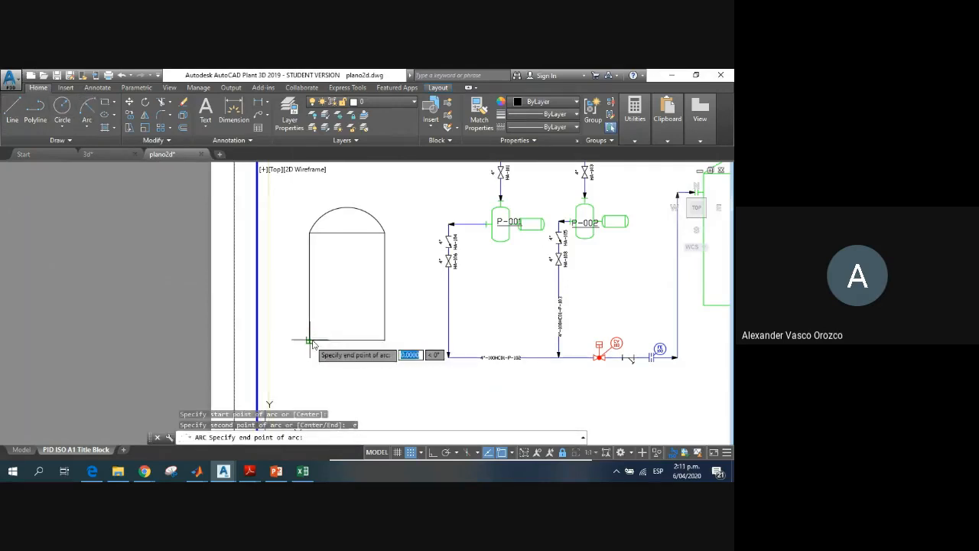
left_click(384, 339)
type("rc:")
key("Return")
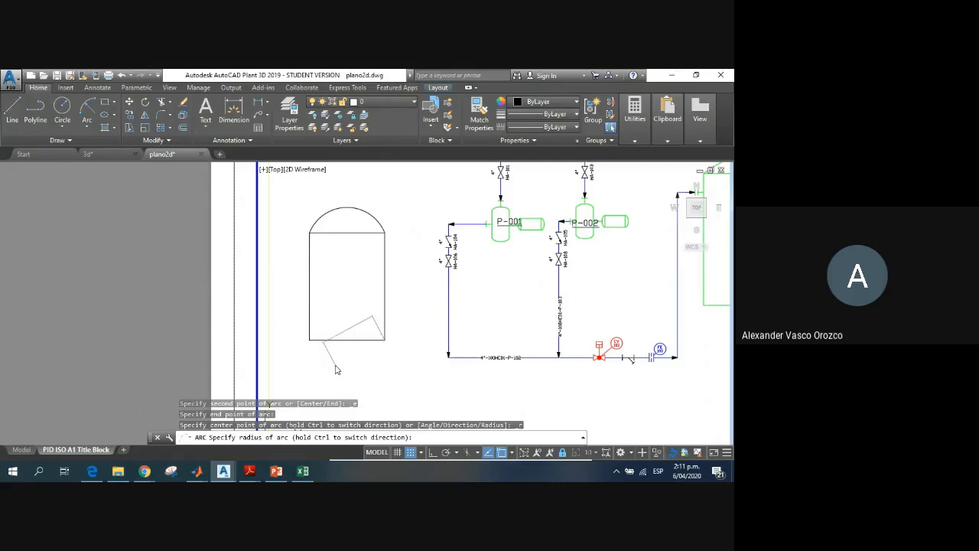
left_click(343, 360)
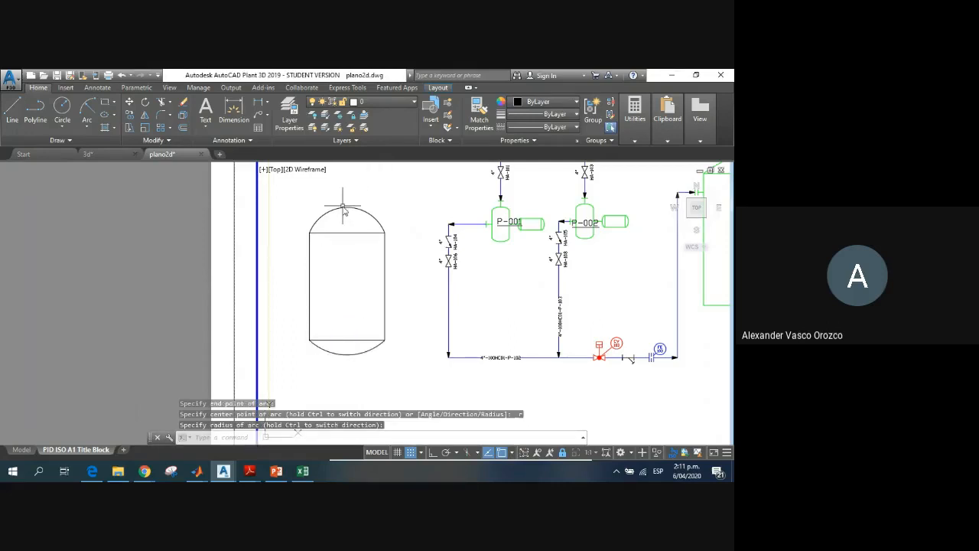
Step: Erase the top arc and redraw it from the rectangle's upper-right corner to its upper-left corner with a flatter radius of about 50
left_click(343, 208)
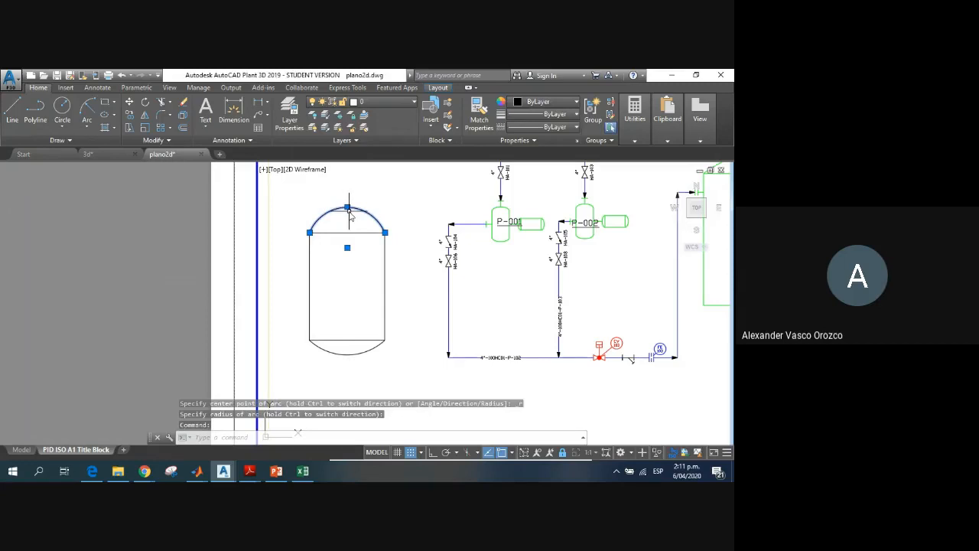
key("Delete")
left_click(86, 111)
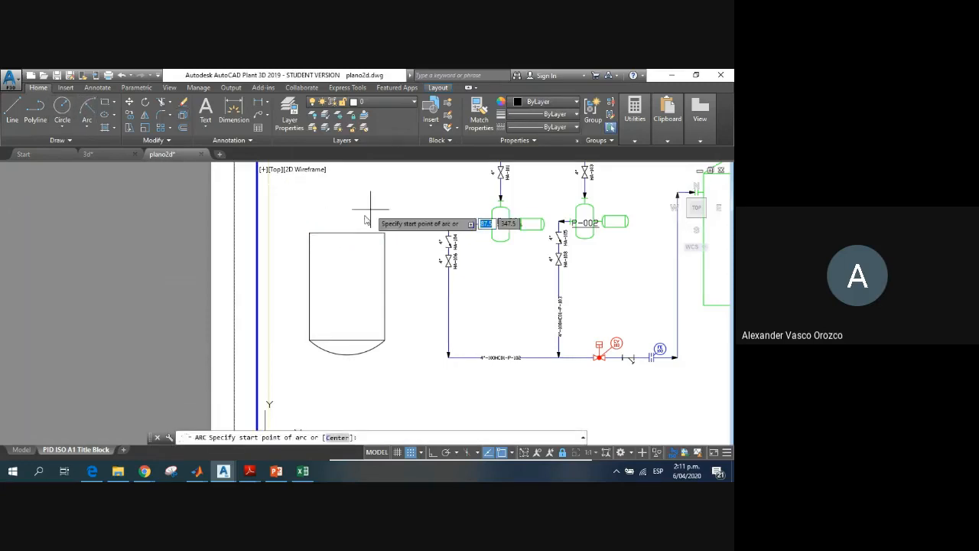
left_click(383, 229)
type("e")
key("Return")
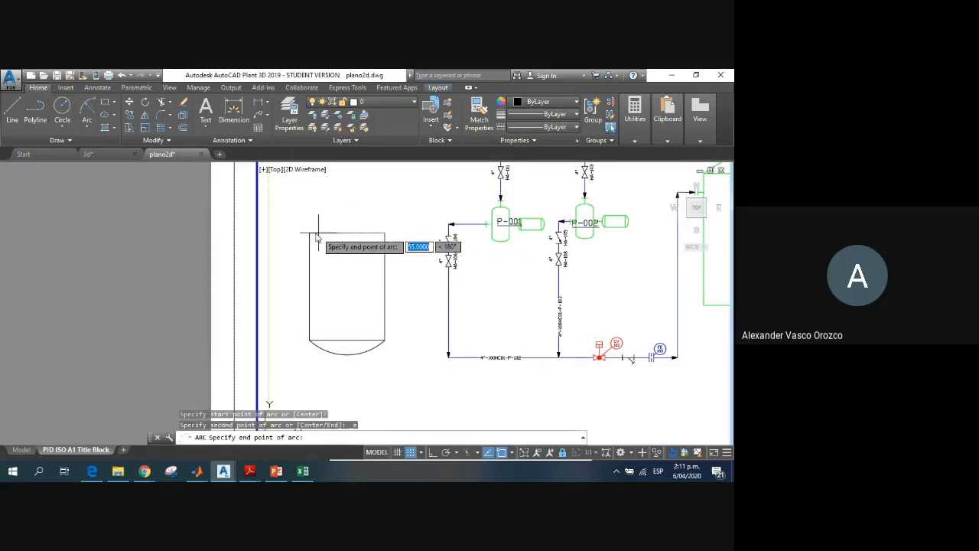
left_click(309, 232)
type("r")
key("Return")
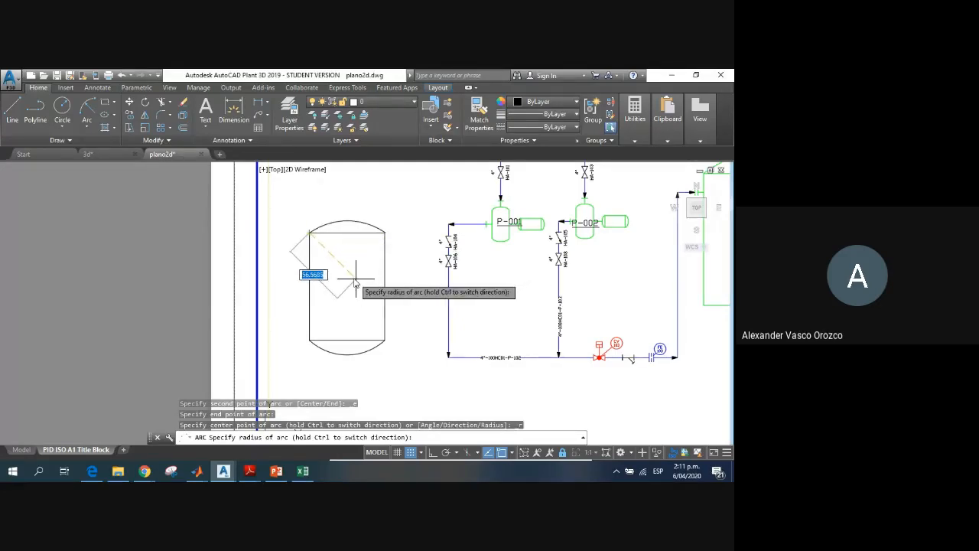
type("3")
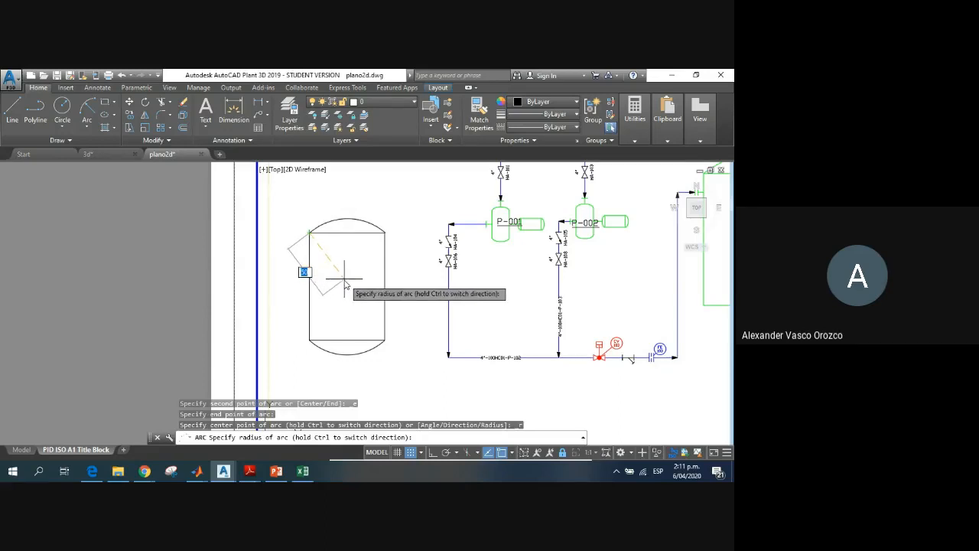
key("Return")
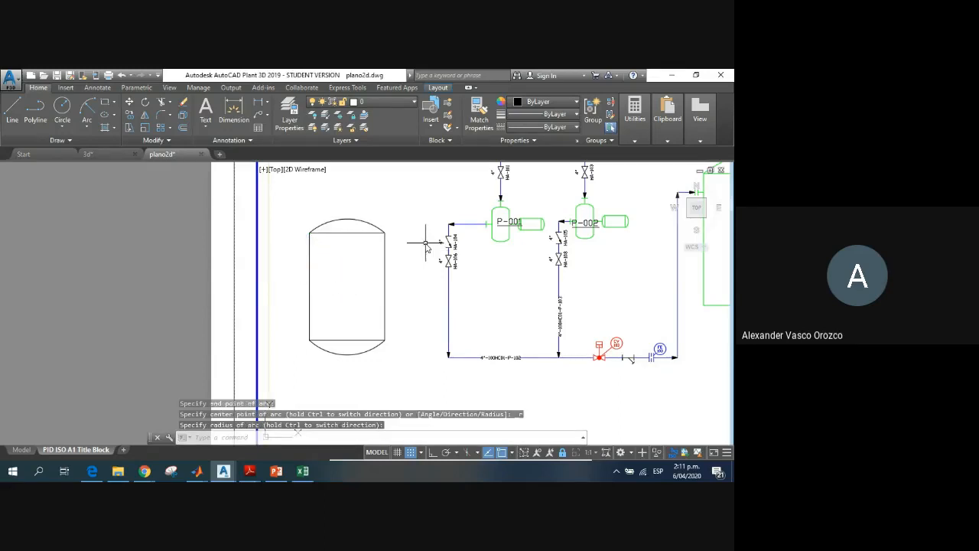
left_click(346, 233)
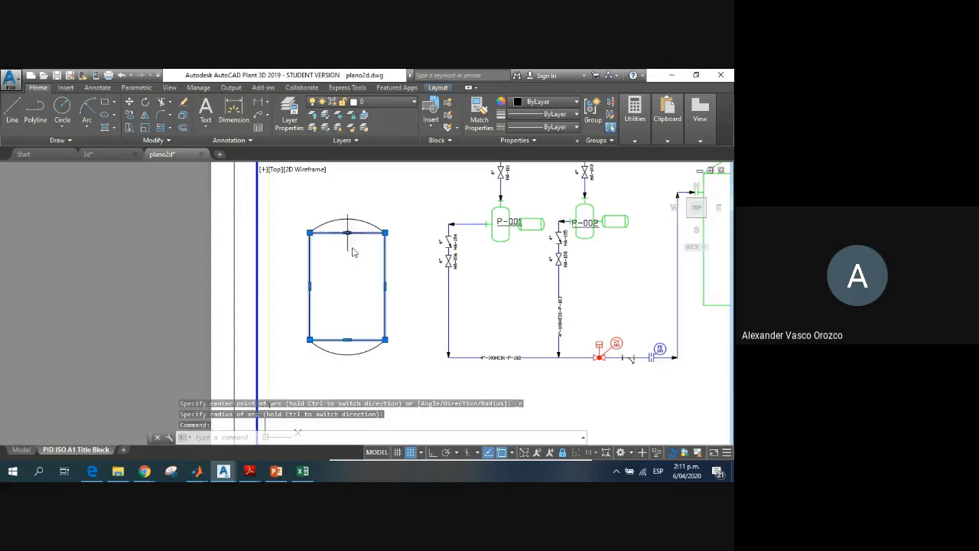
key("Escape")
key("Escape")
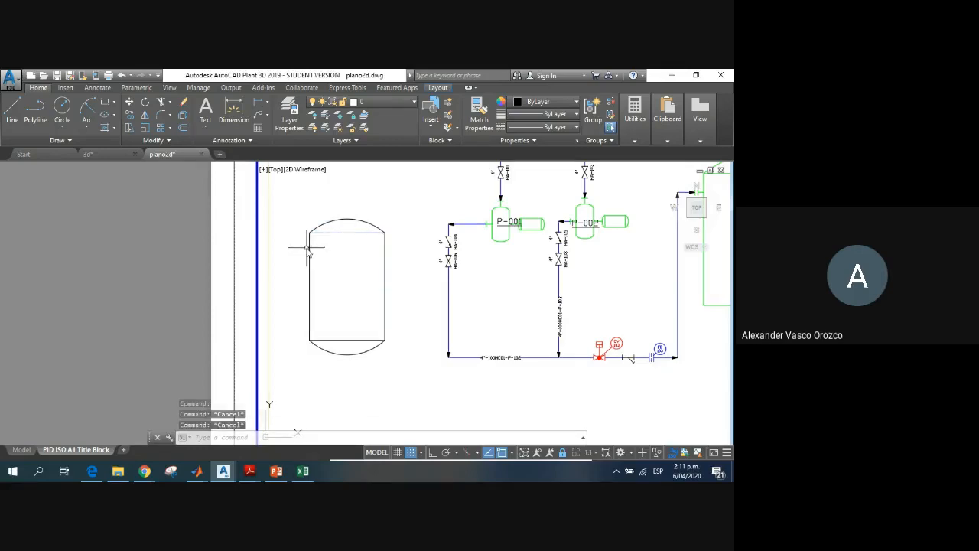
Step: Restore and resize the drawing window so it sits side by side with the stirred reactor diagram in Chrome
key("alt+Tab")
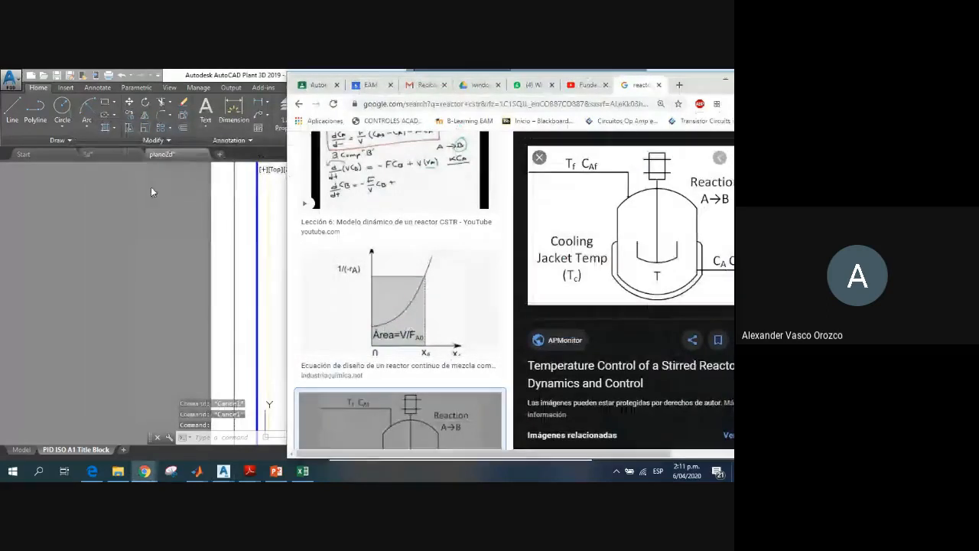
left_click(259, 74)
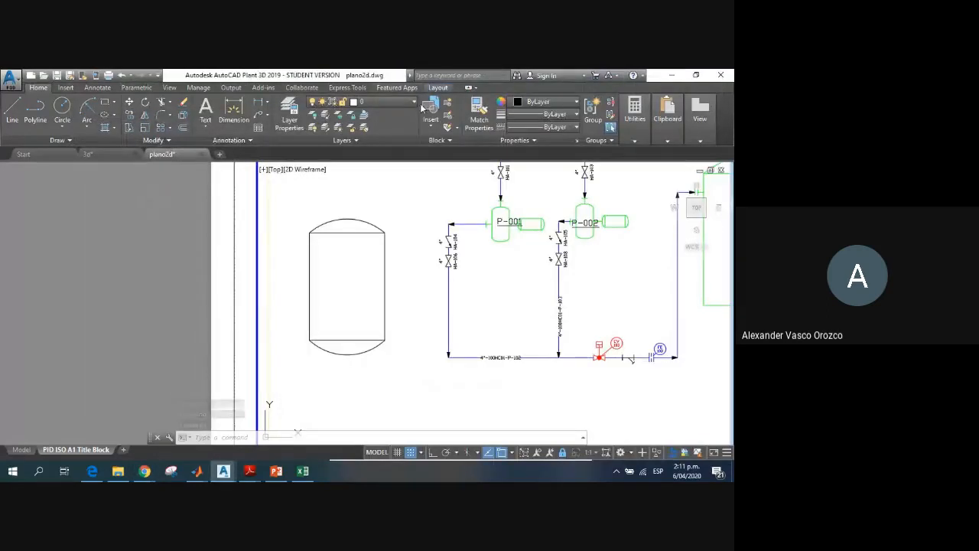
left_click(693, 76)
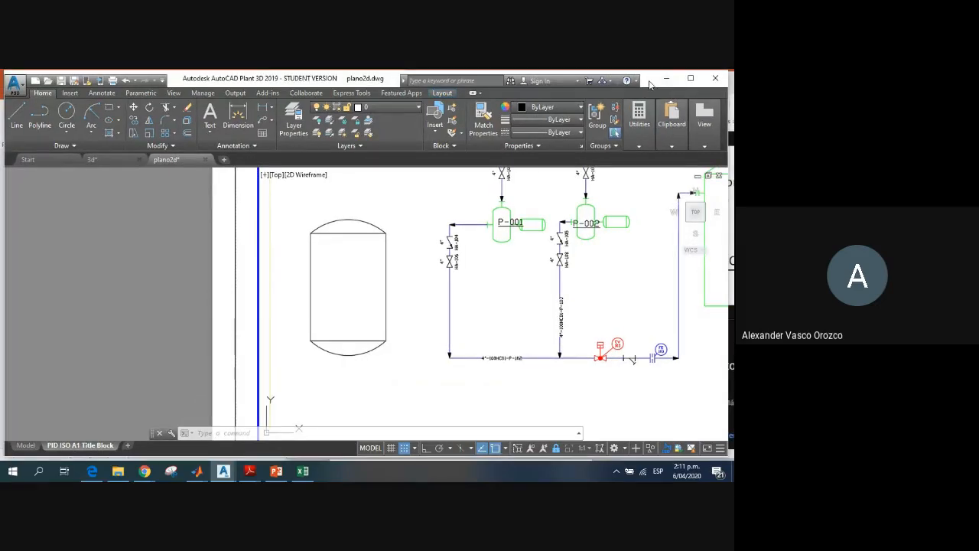
left_click_drag(648, 80, 511, 77)
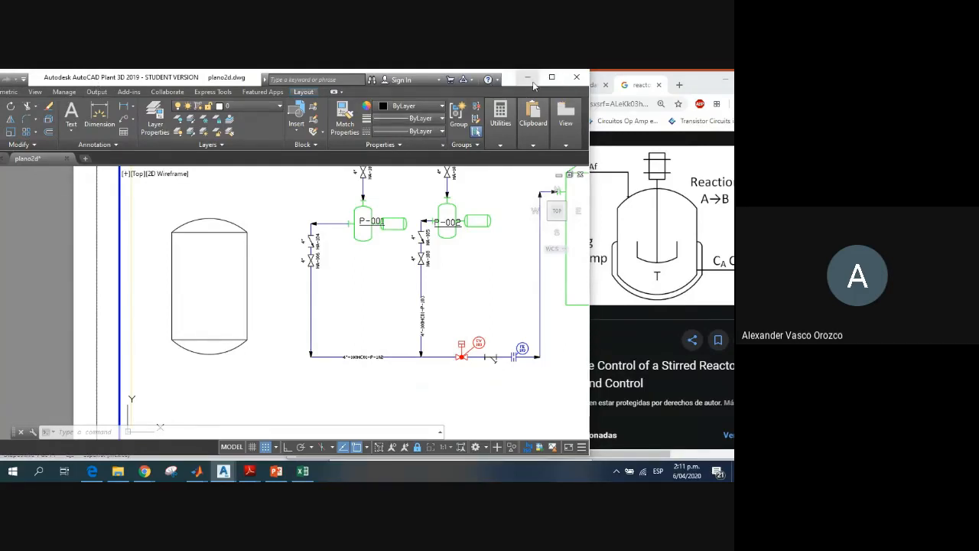
left_click_drag(510, 83, 1, 70)
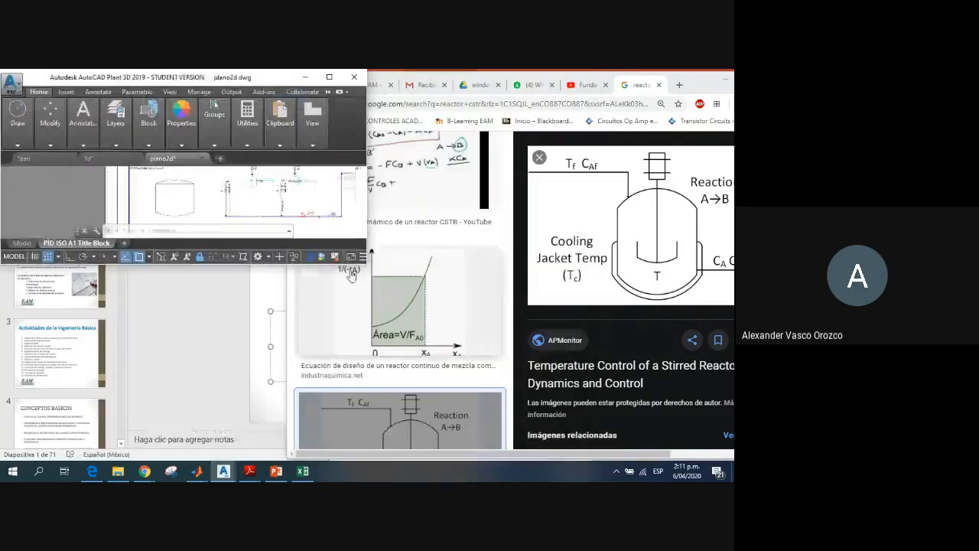
mouse_move(368, 263)
left_mouse_down()
mouse_move(466, 440)
mouse_move(520, 452)
left_mouse_up()
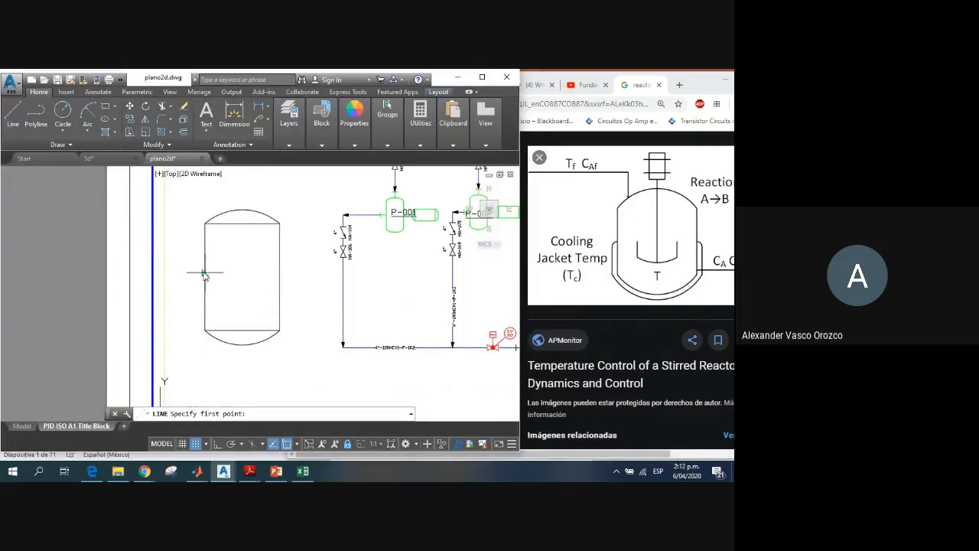
left_click(204, 272)
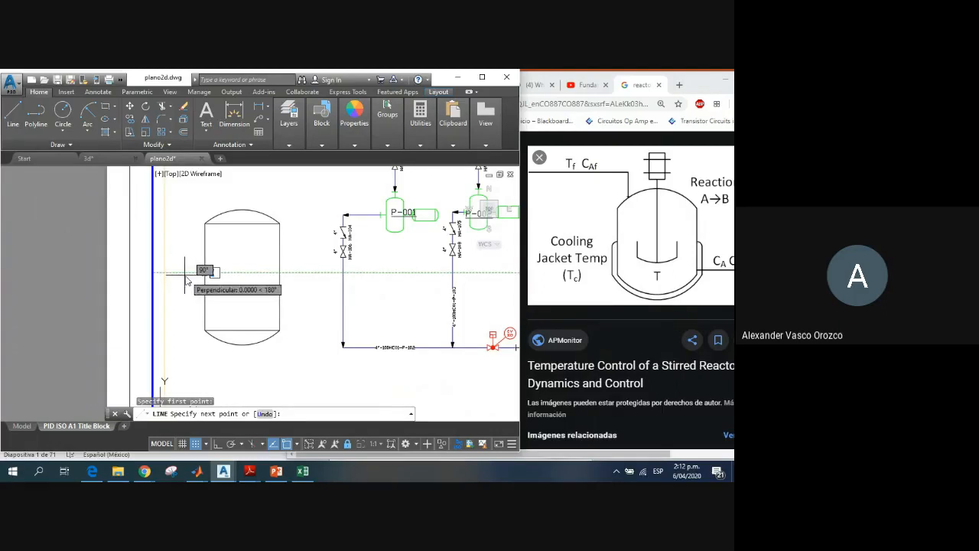
left_click(190, 276)
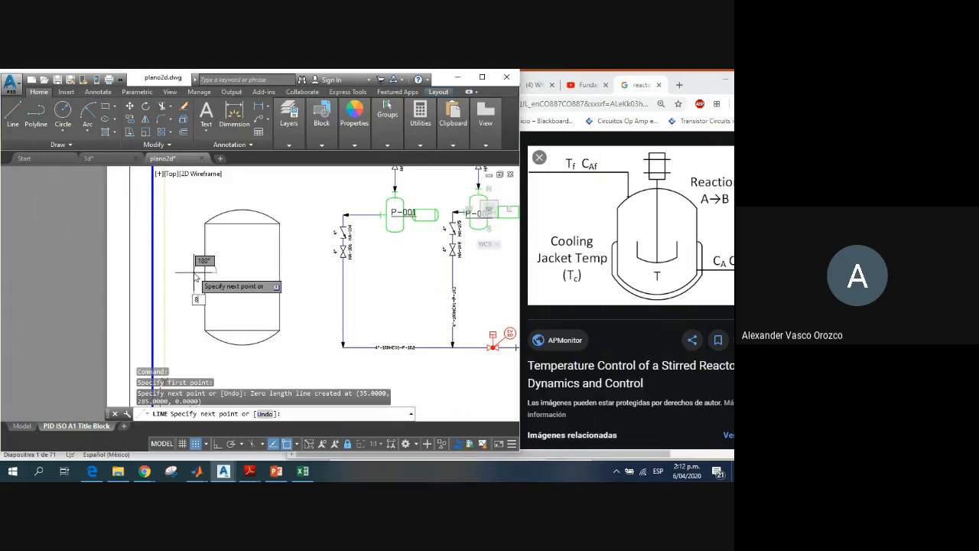
type("8")
key("Return")
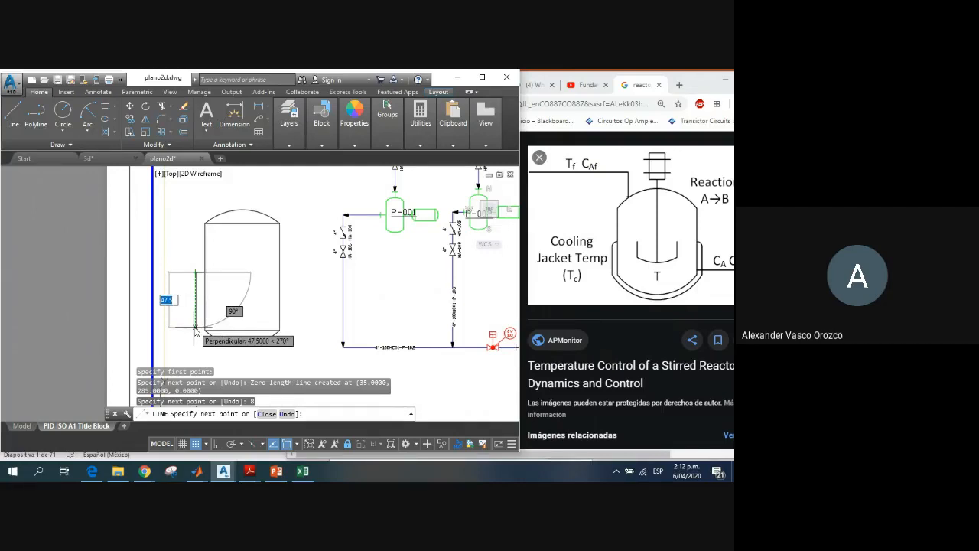
key("Escape")
type("u")
key("Return")
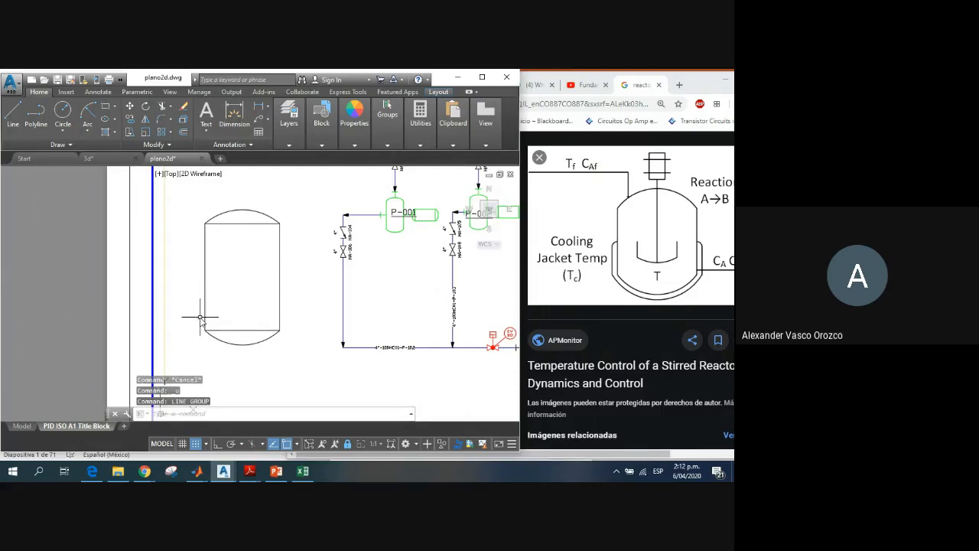
Step: Draw the left jacket outline with lines: 8 outward from the upper part of the body's left side, down to base level, and back to the lower-left corner
left_click(9, 115)
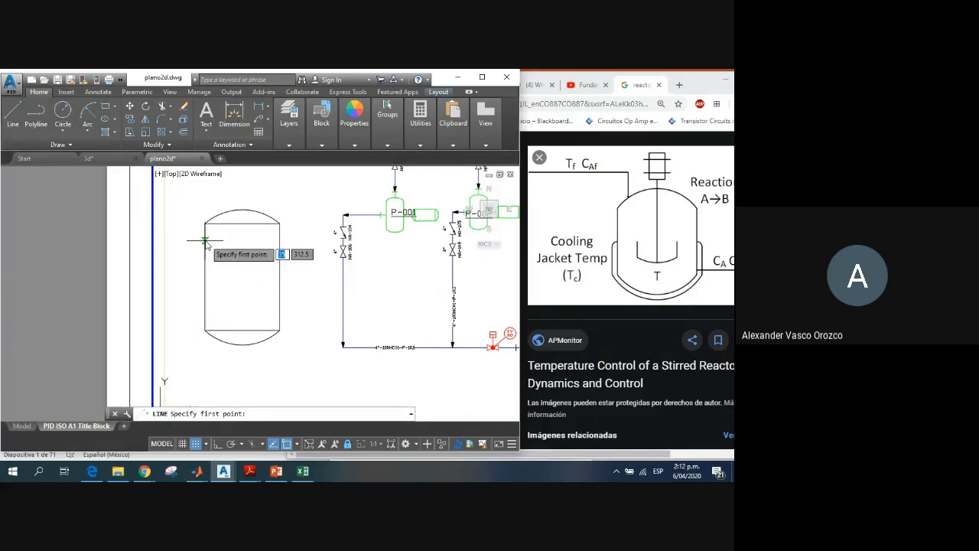
left_click(196, 240)
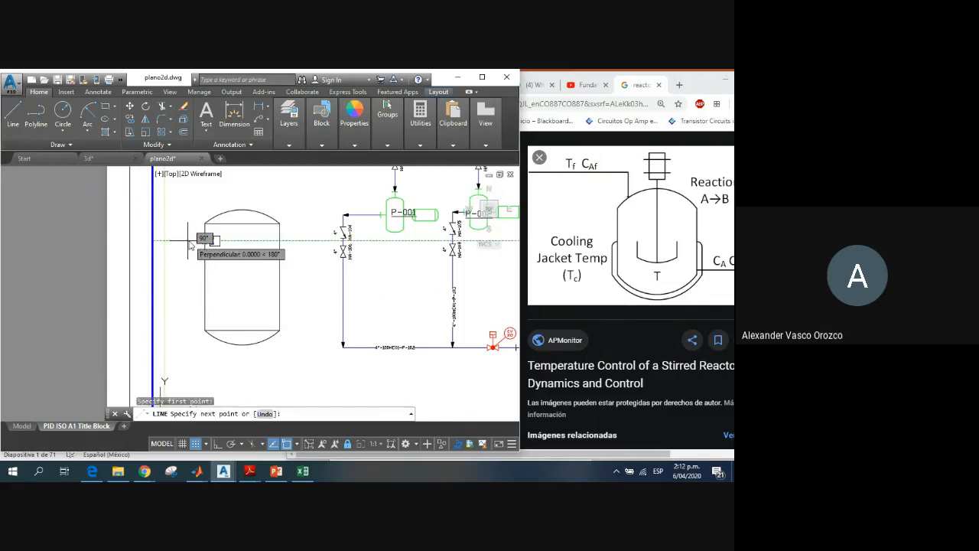
left_click(196, 243)
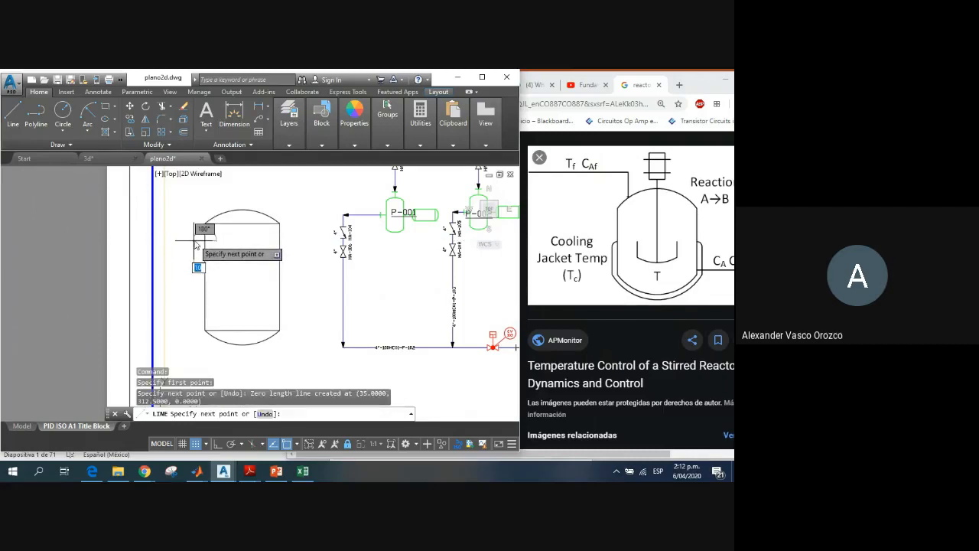
type("8")
key("Return")
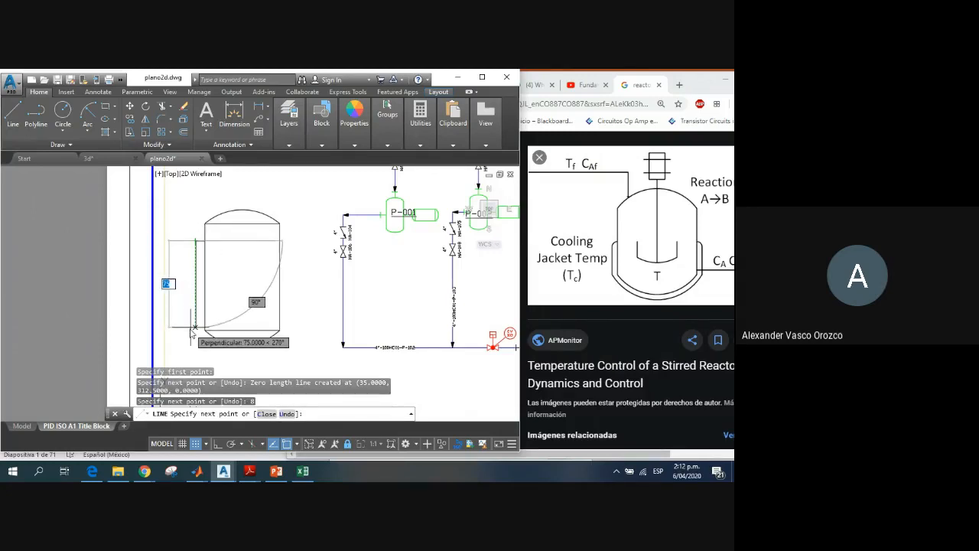
left_click(192, 332)
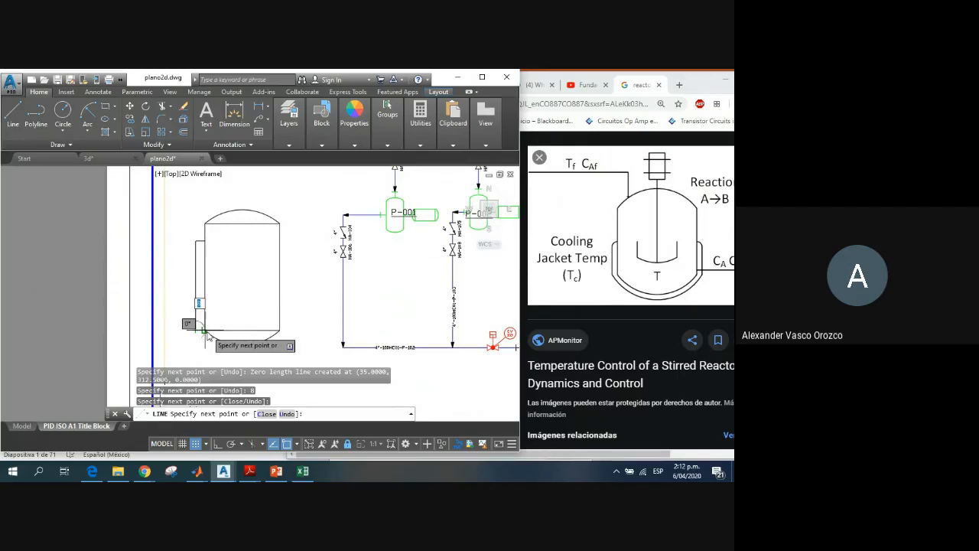
scroll(200, 332, "up", 5)
left_click(194, 331)
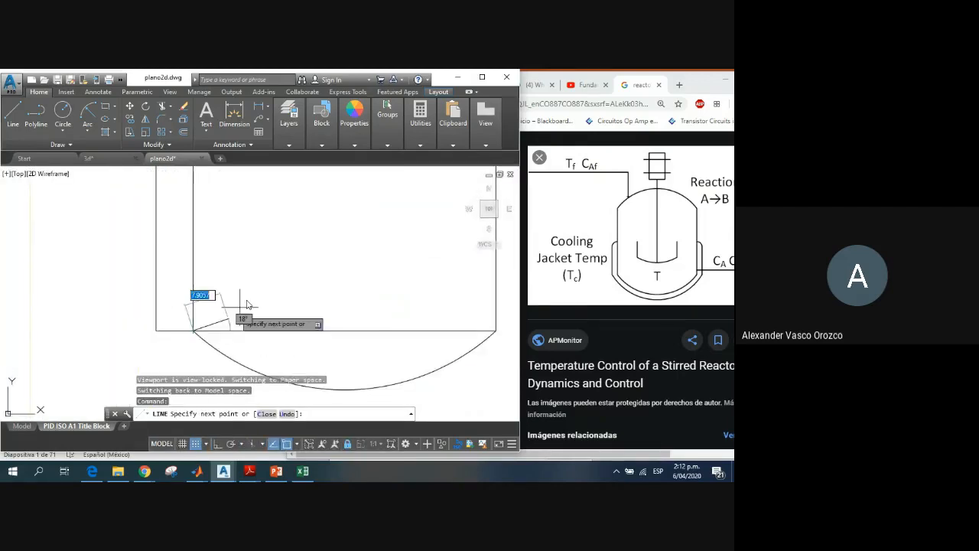
key("Escape")
Step: Draw the right jacket outline with lines: 8 outward from the upper part of the body's right side, down to base level, and back to the lower-right corner
scroll(263, 291, "down", 5)
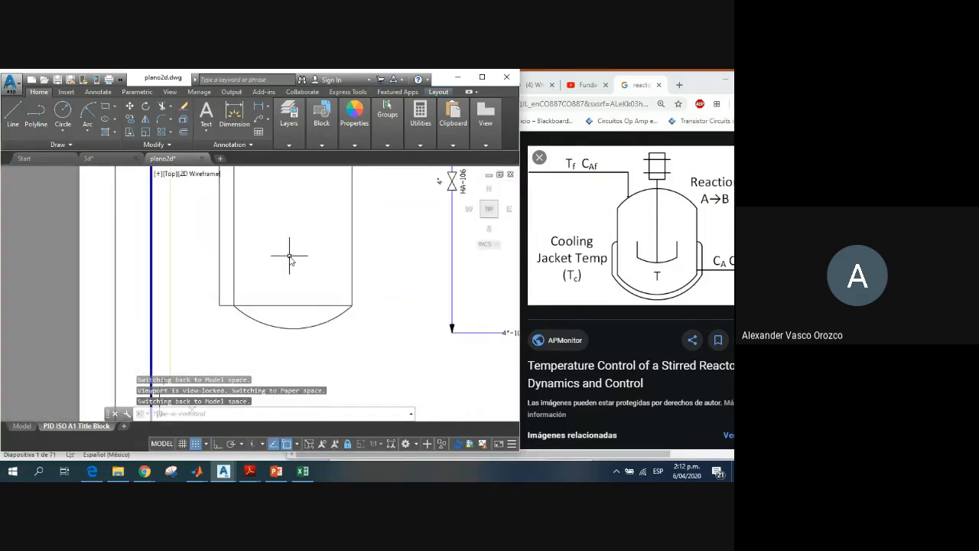
scroll(320, 220, "up", 5)
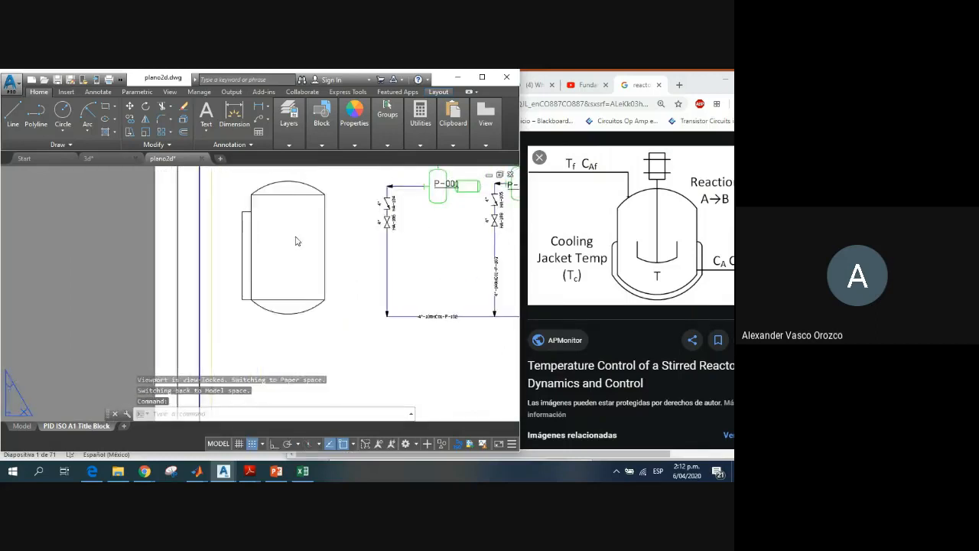
left_click(14, 114)
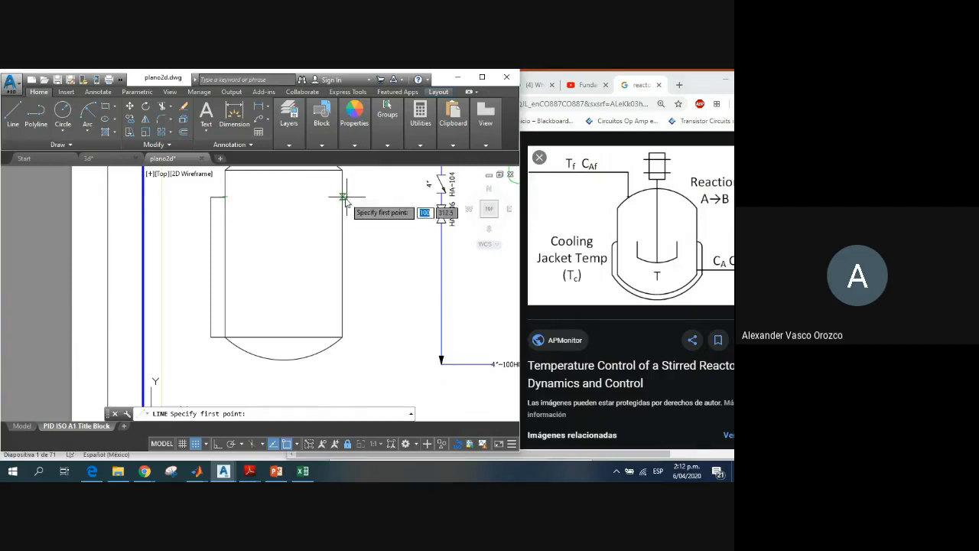
left_click(341, 170)
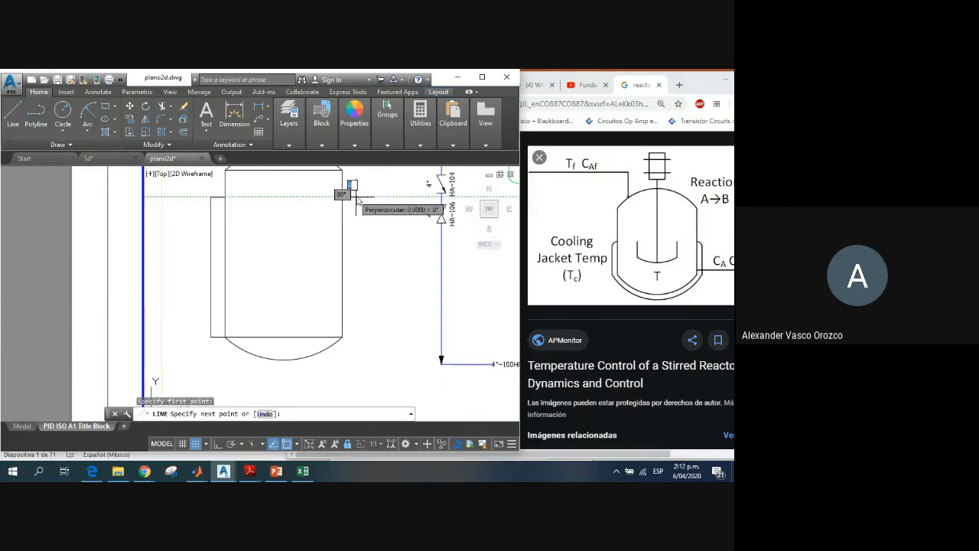
left_click(361, 201)
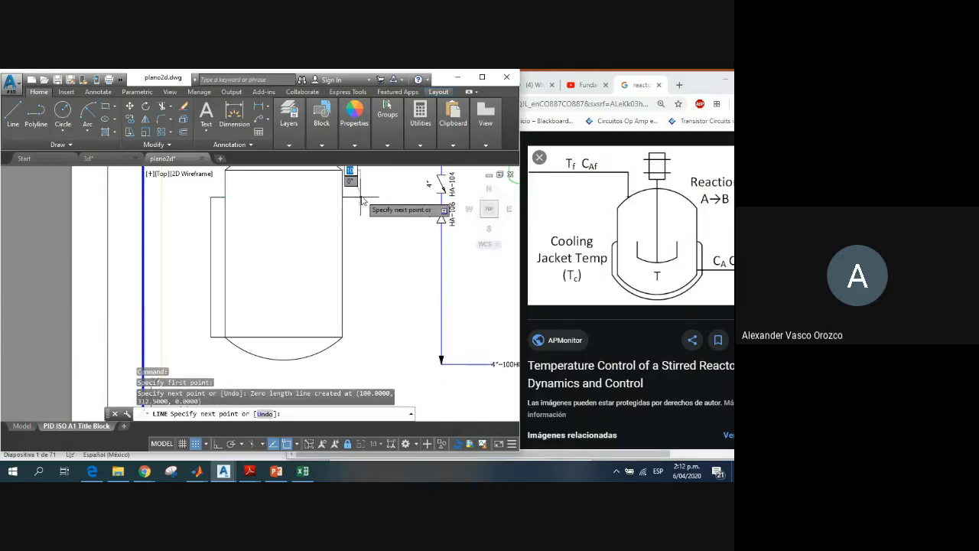
type("8")
key("Return")
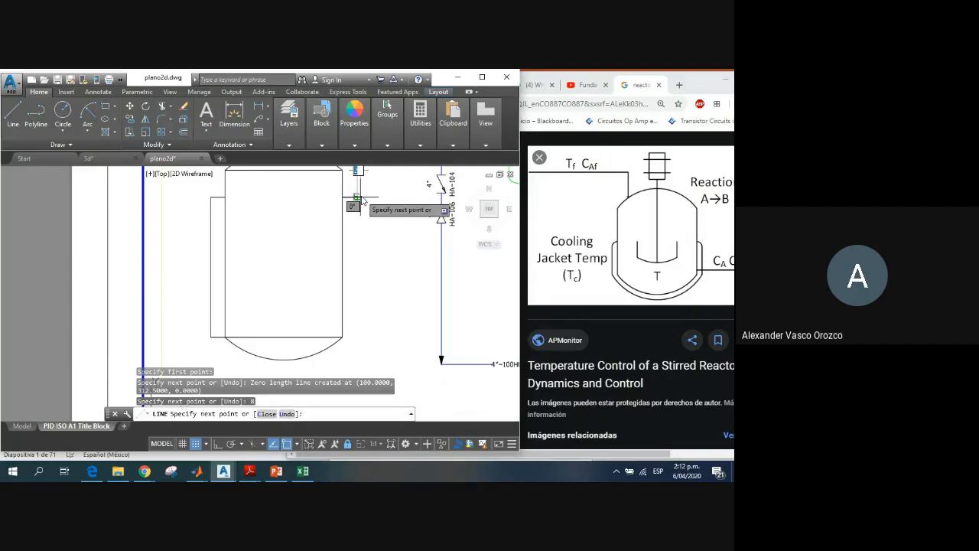
left_click(356, 336)
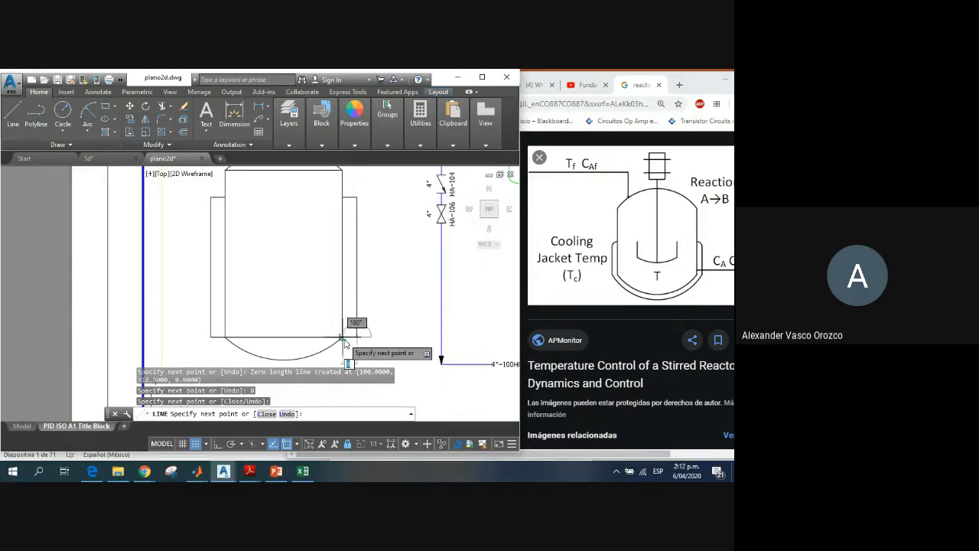
left_click(342, 338)
key("Escape")
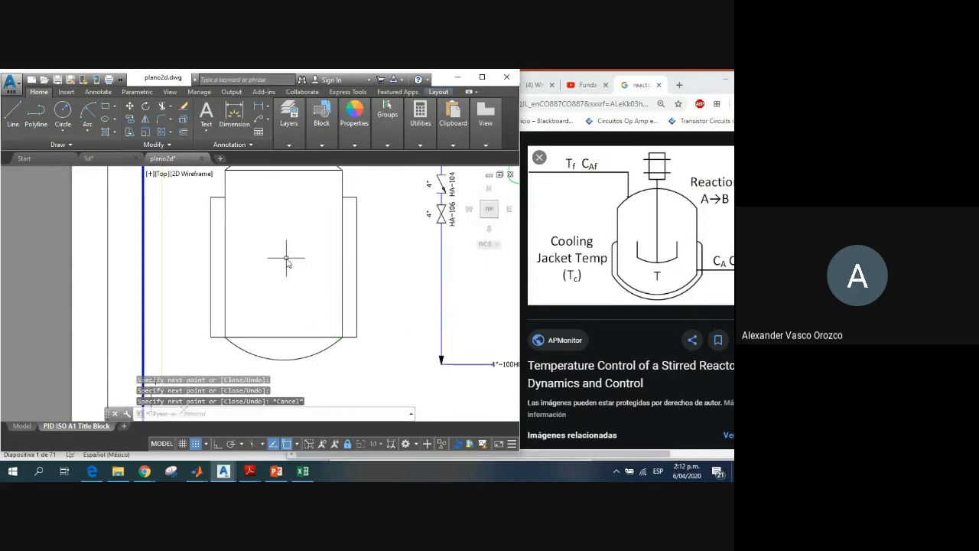
Step: Erase the rectangle that forms the reactor body, keeping the top and bottom arcs and the jacket outlines
scroll(286, 260, "down", 2)
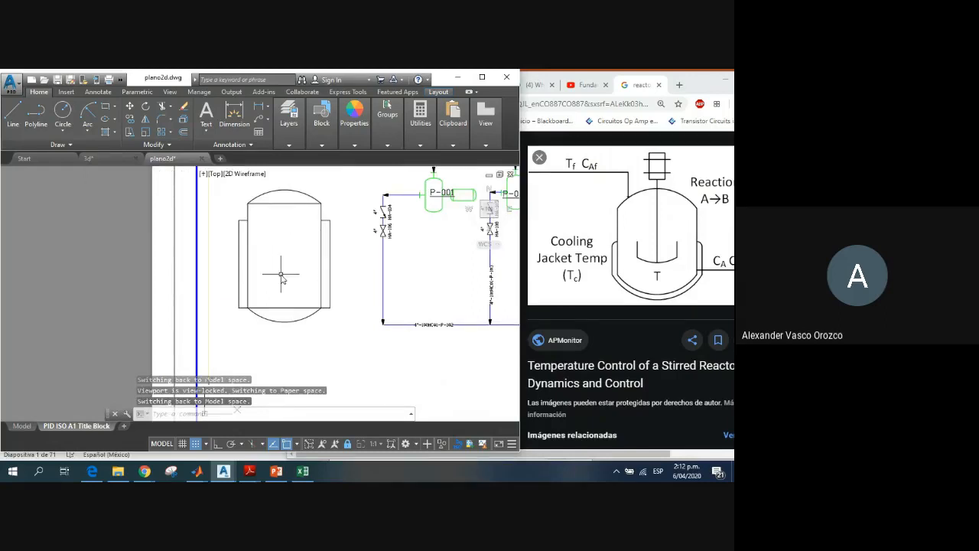
scroll(281, 276, "up", 2)
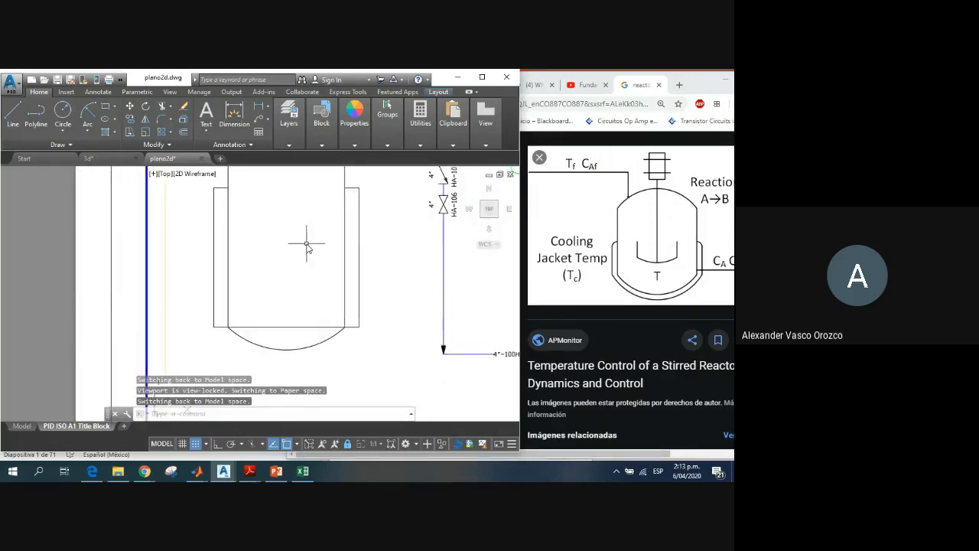
scroll(308, 265, "down", 2)
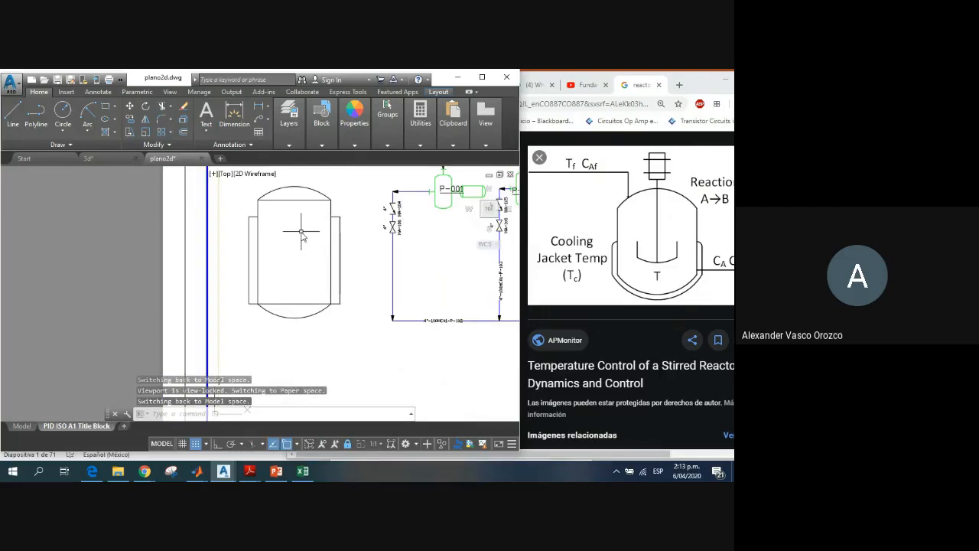
left_click(286, 200)
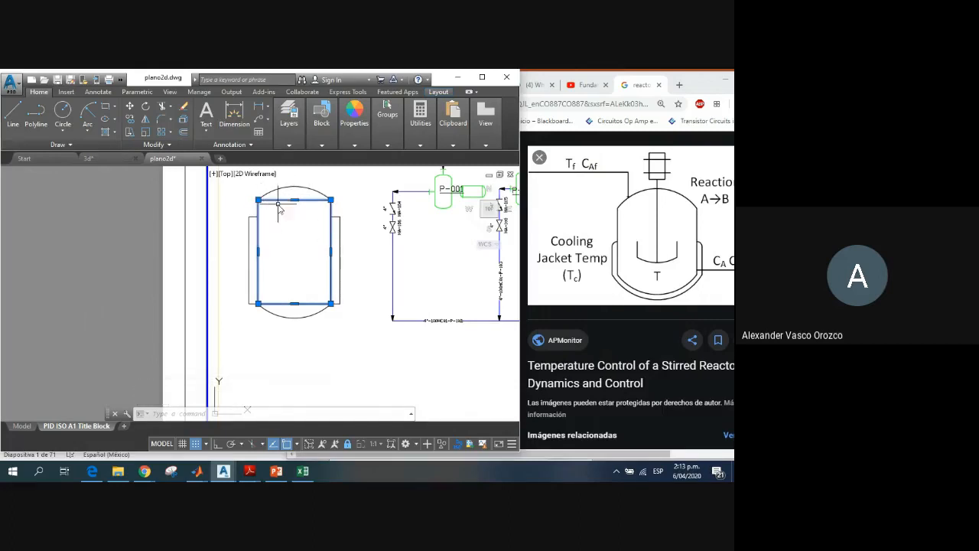
key("Delete")
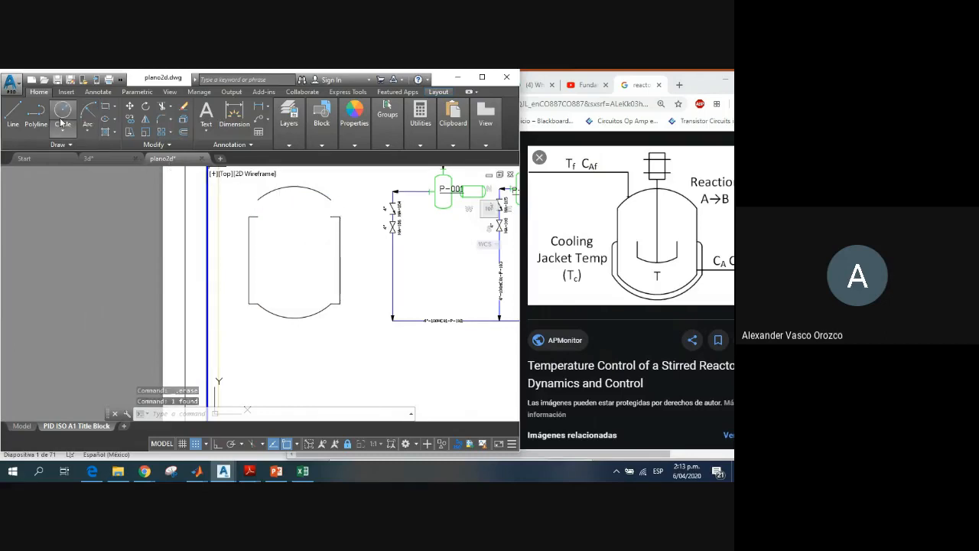
Step: Draw two vertical lines as the body's side walls, each joining an end of the top arc to the matching end of the bottom arc
left_click(12, 115)
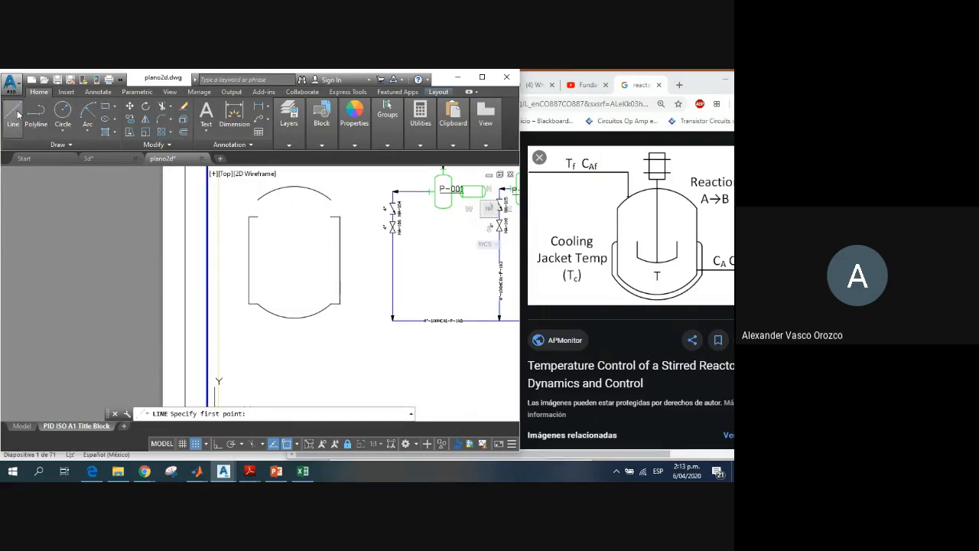
left_click(258, 200)
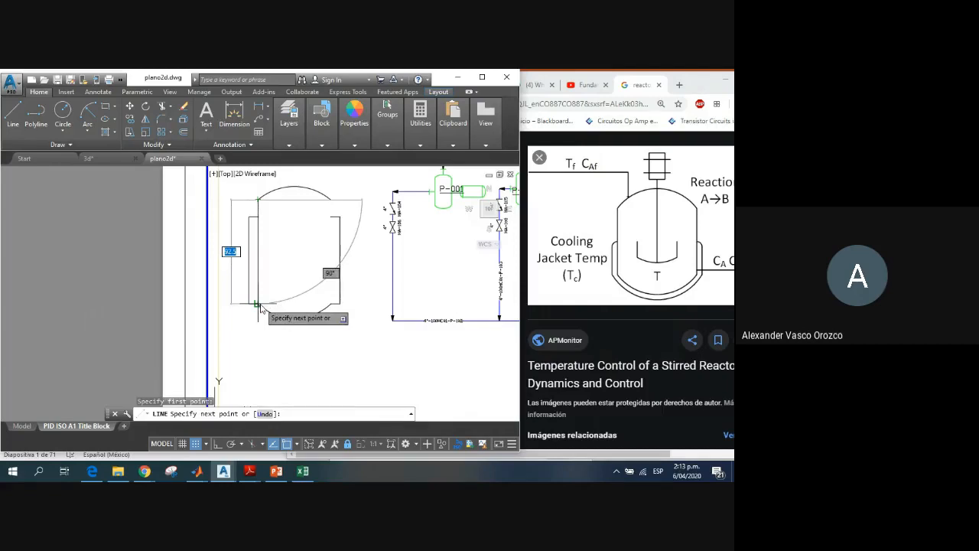
key("Escape")
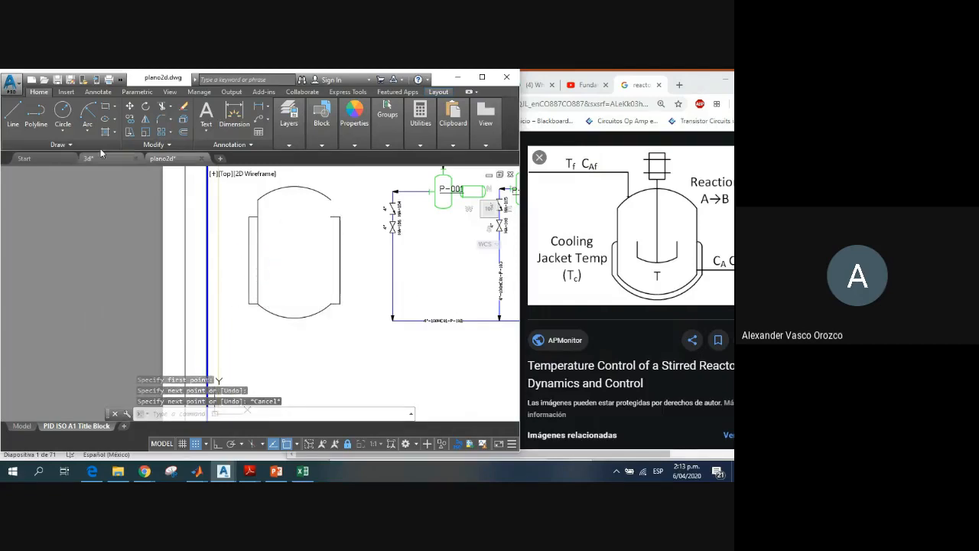
left_click(21, 120)
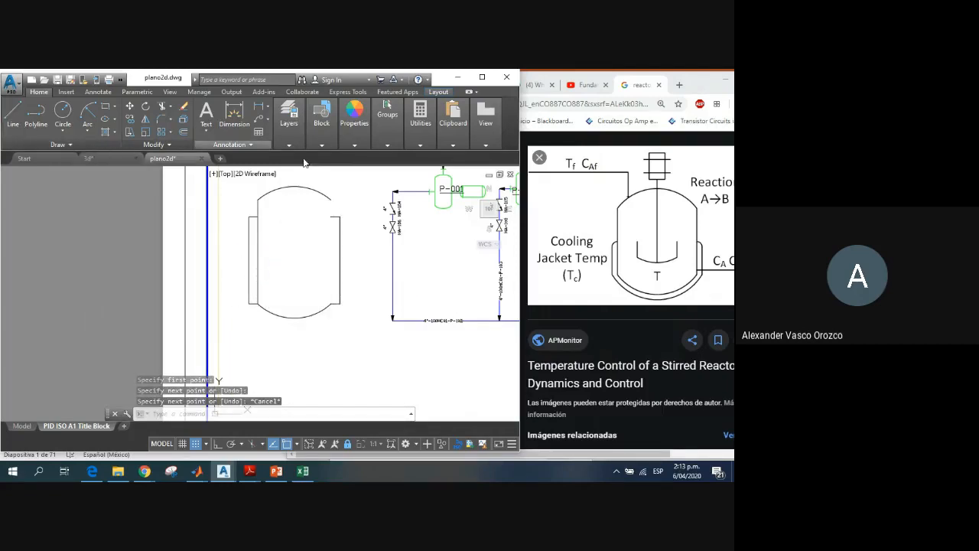
left_click(330, 201)
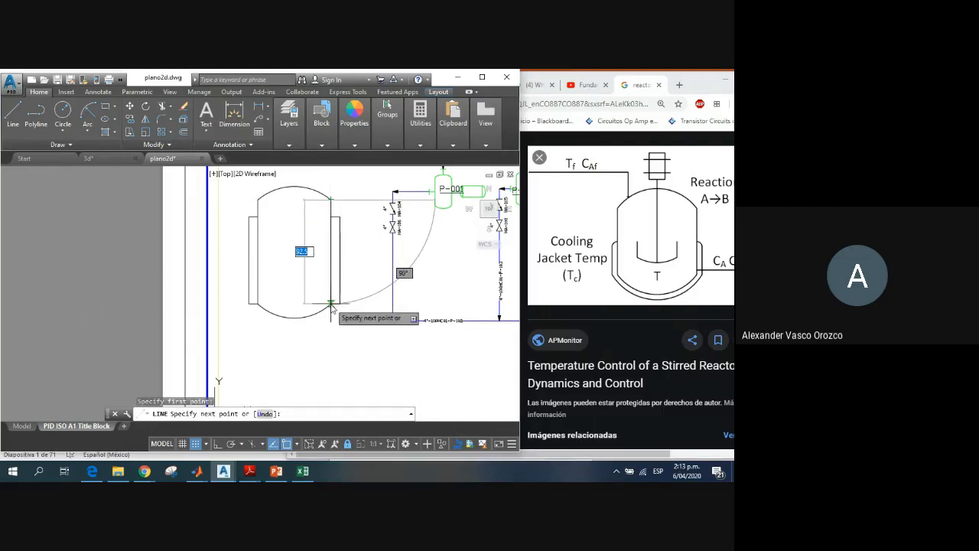
left_click(330, 270)
key("Escape")
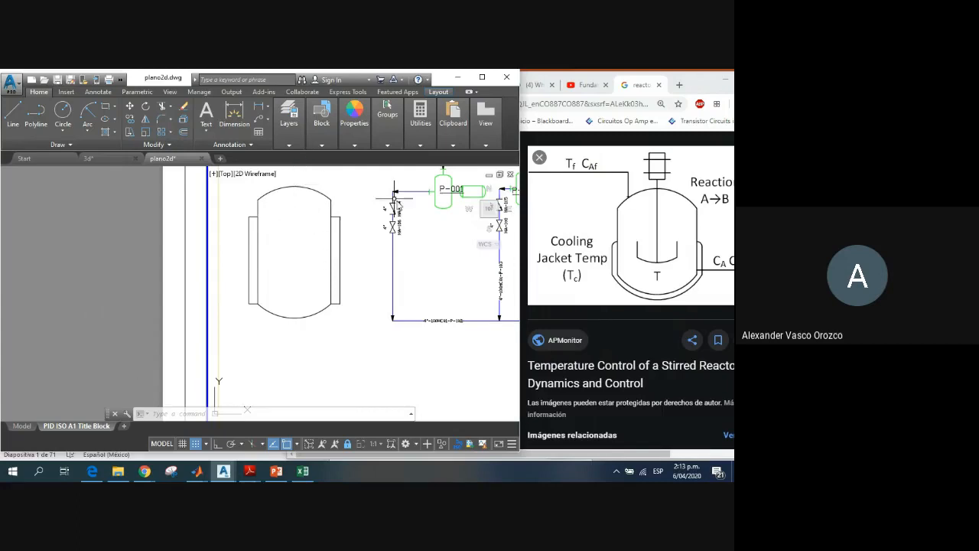
scroll(329, 251, "down", 4)
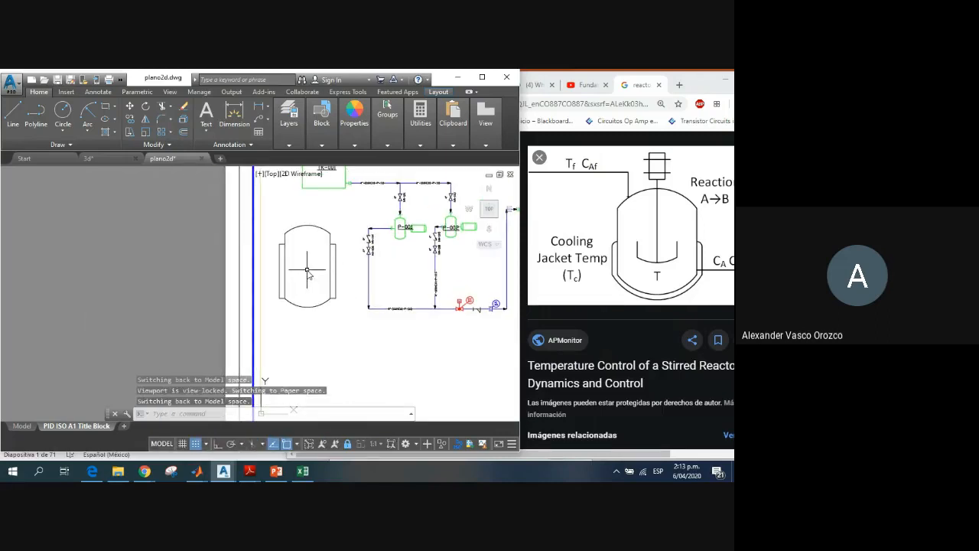
scroll(302, 251, "up", 2)
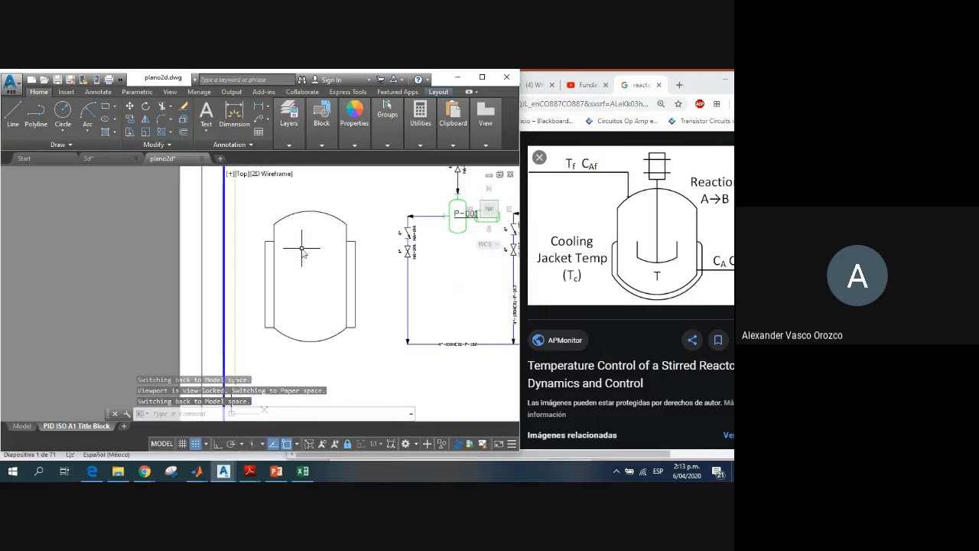
left_click(13, 115)
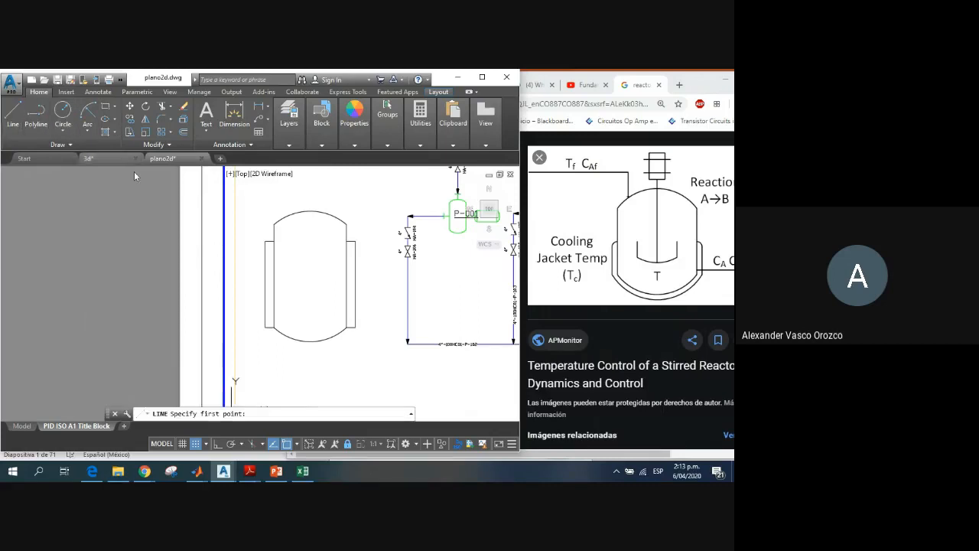
left_click(310, 346)
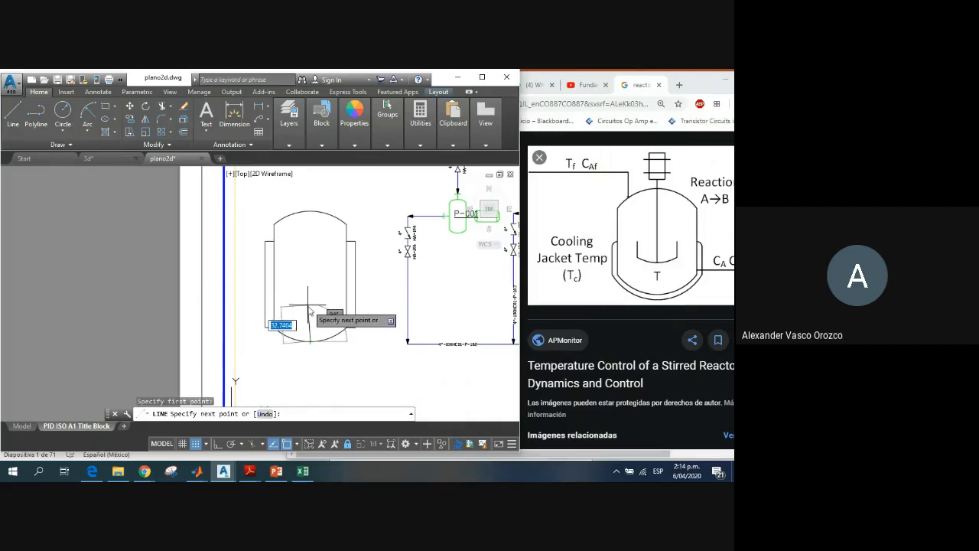
key("Escape")
left_click(309, 308)
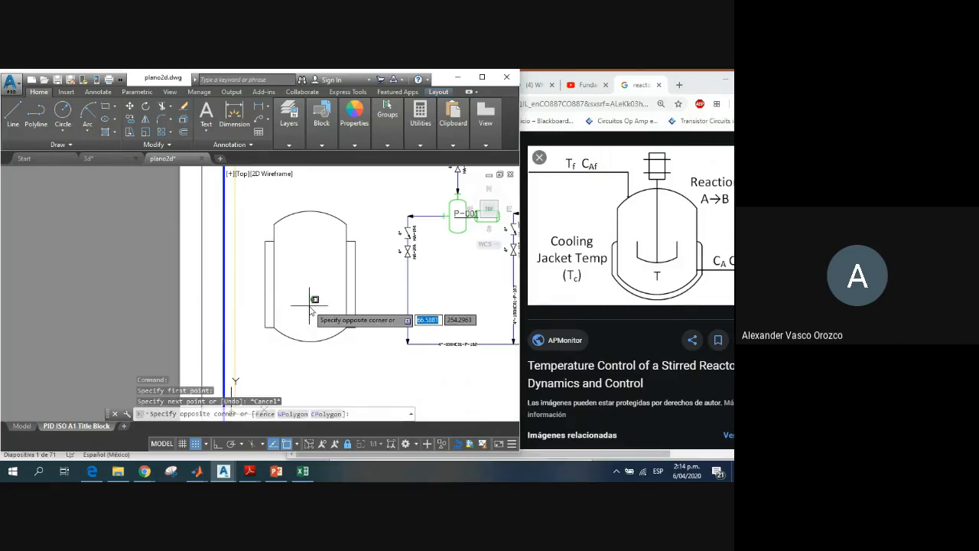
key("Escape")
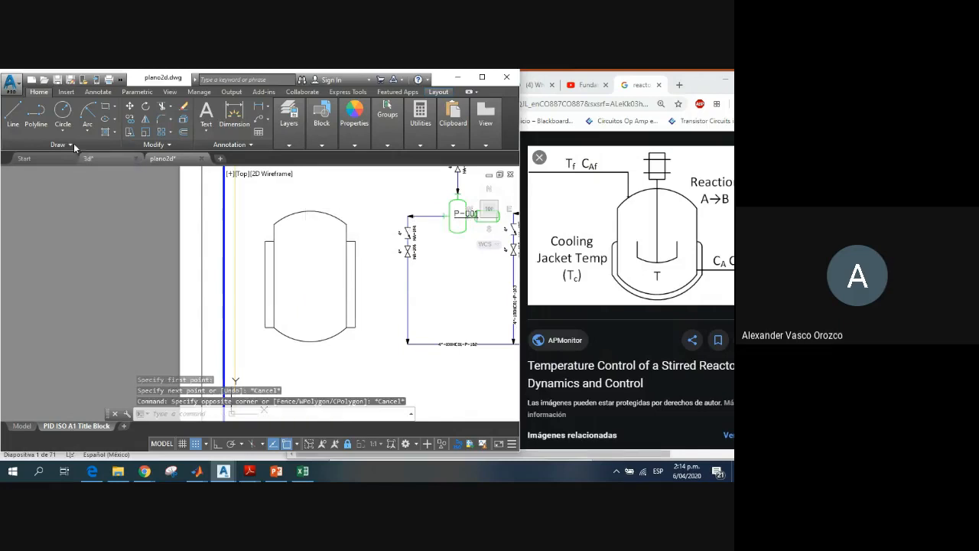
Step: Draw the vertical agitator shaft on the vessel's centerline, from above the bottom arc up to slightly beyond the top arc
left_click(14, 116)
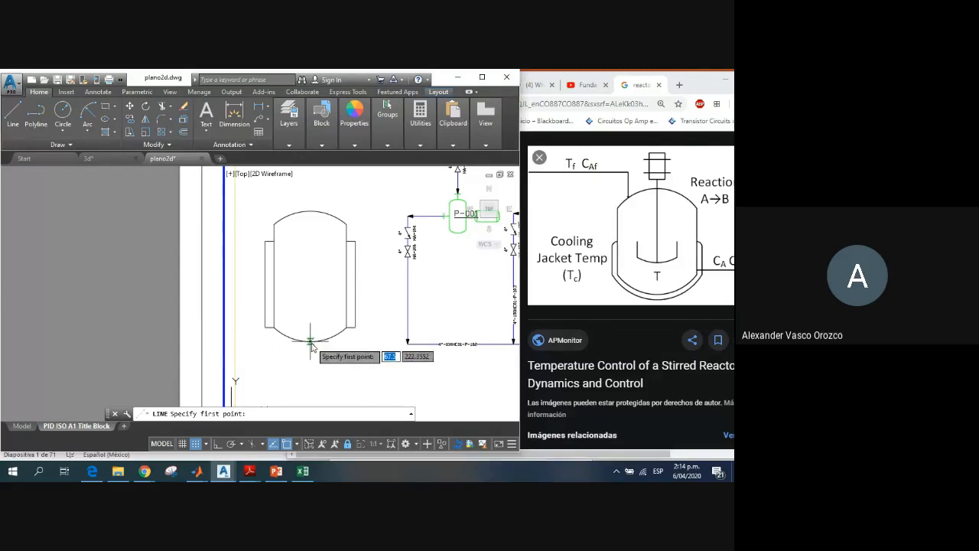
left_click(310, 341)
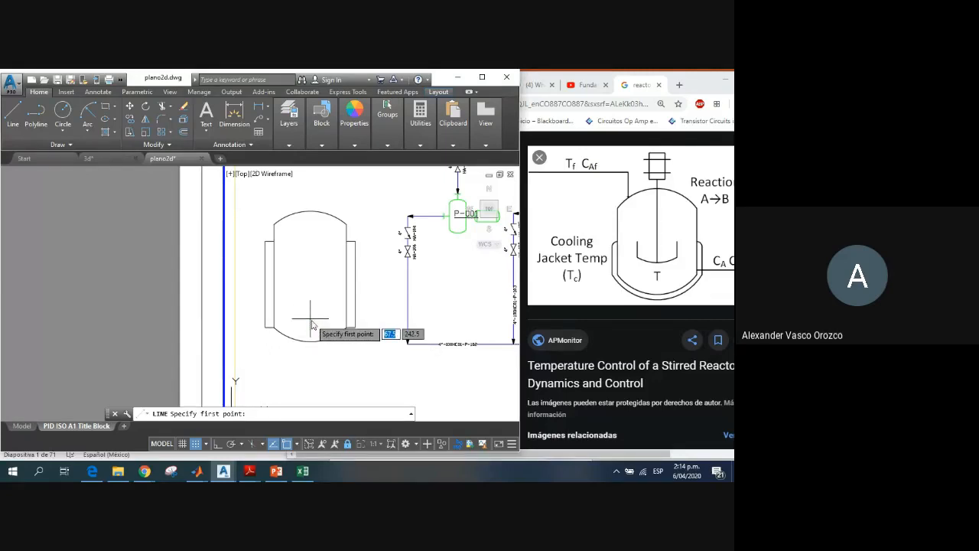
left_click(311, 203)
key("Escape")
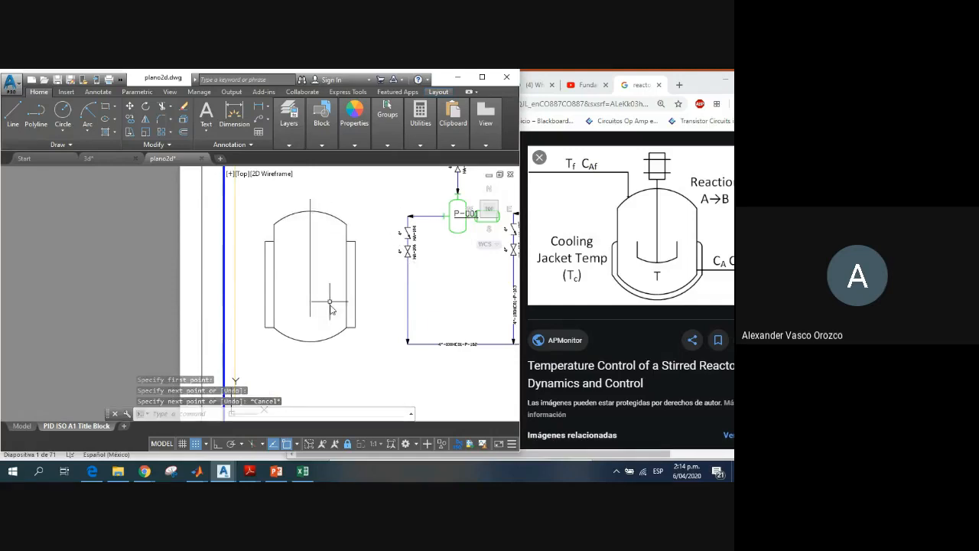
Step: Shorten the agitator shaft by stretching its lower endpoint straight up, to a length of 97.5
left_click(309, 315)
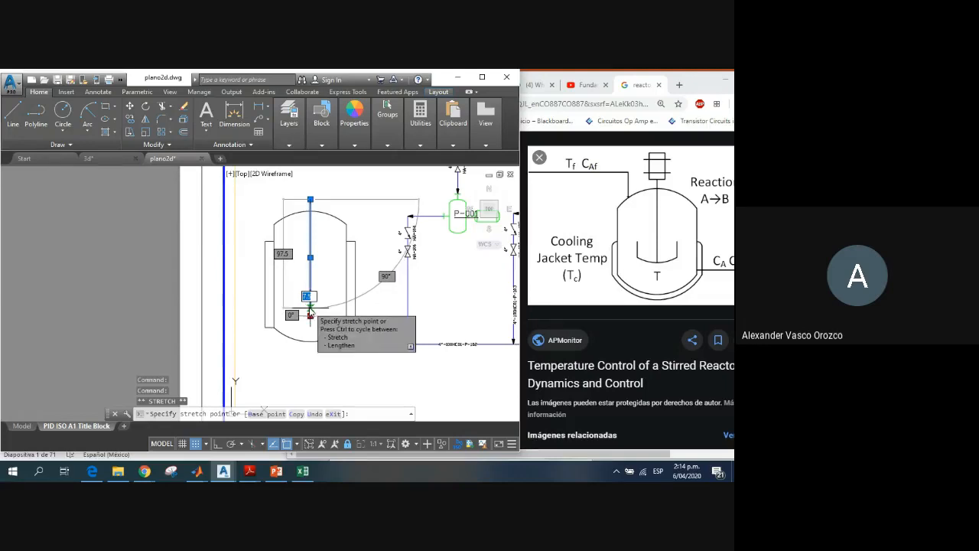
left_click(309, 315)
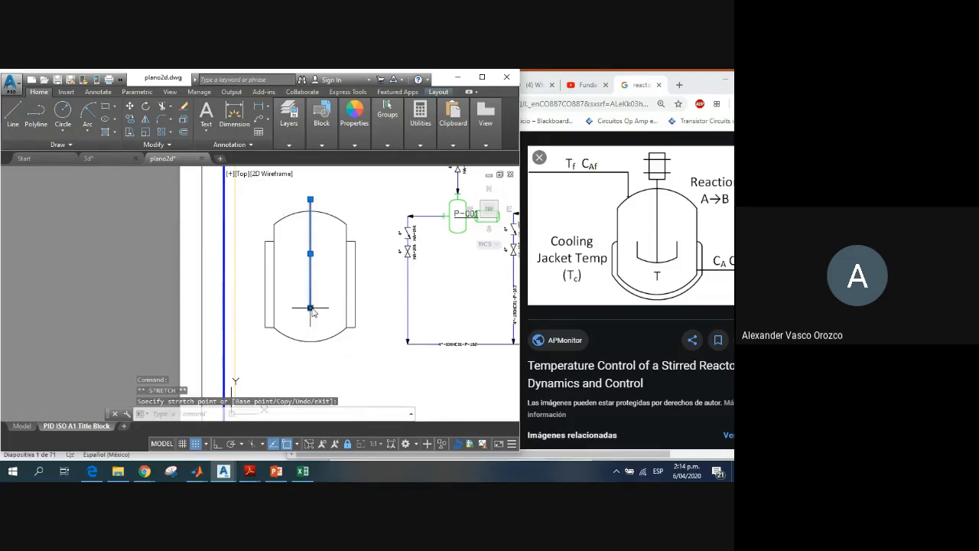
left_click(310, 308)
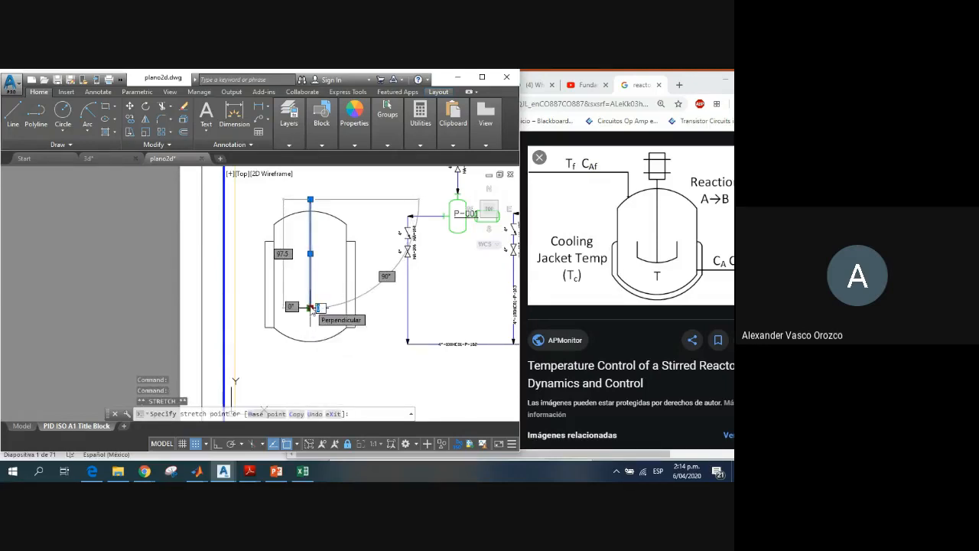
key("Escape")
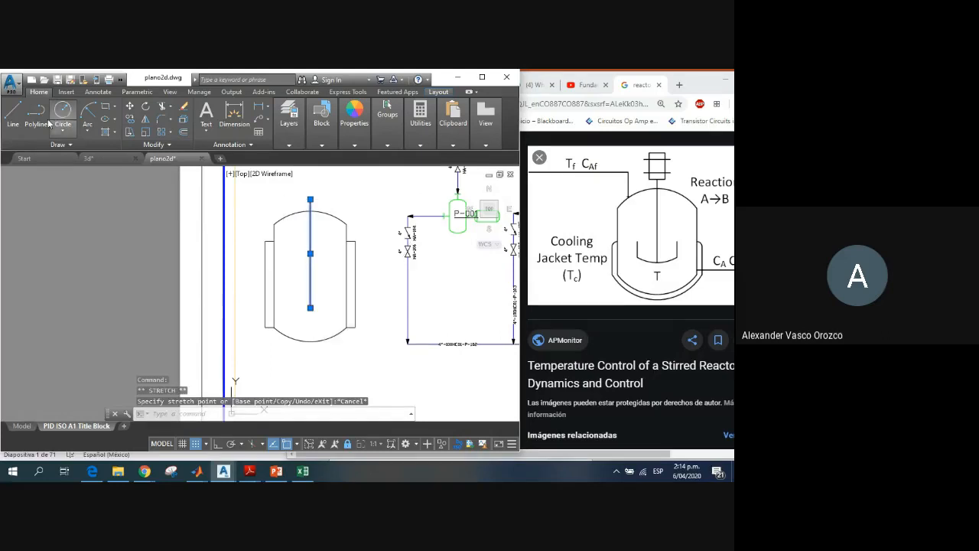
Step: Draw a start-end-radius arc opening upward with a radius of about 21.2 around the shaft's lower end as the agitator paddle
left_click(88, 113)
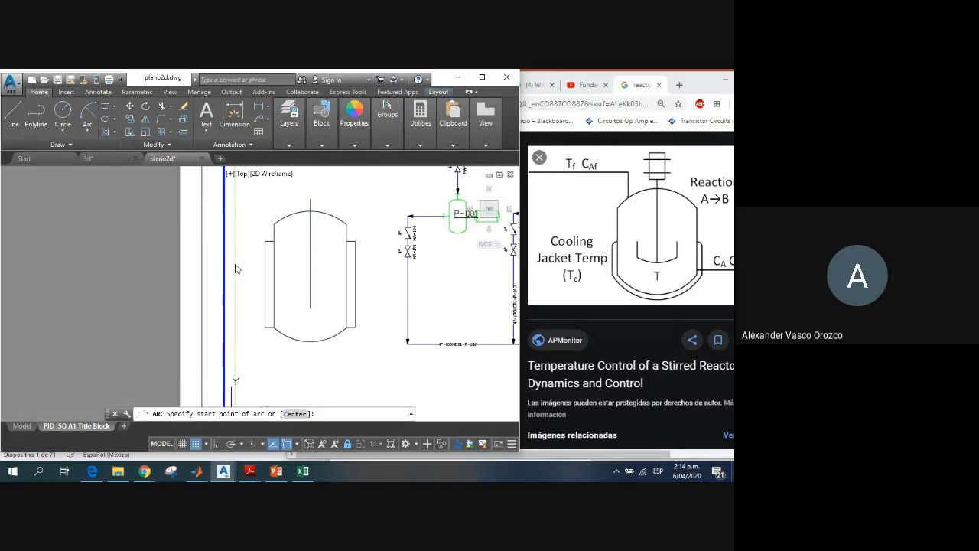
left_click(293, 309)
type("e")
key("Return")
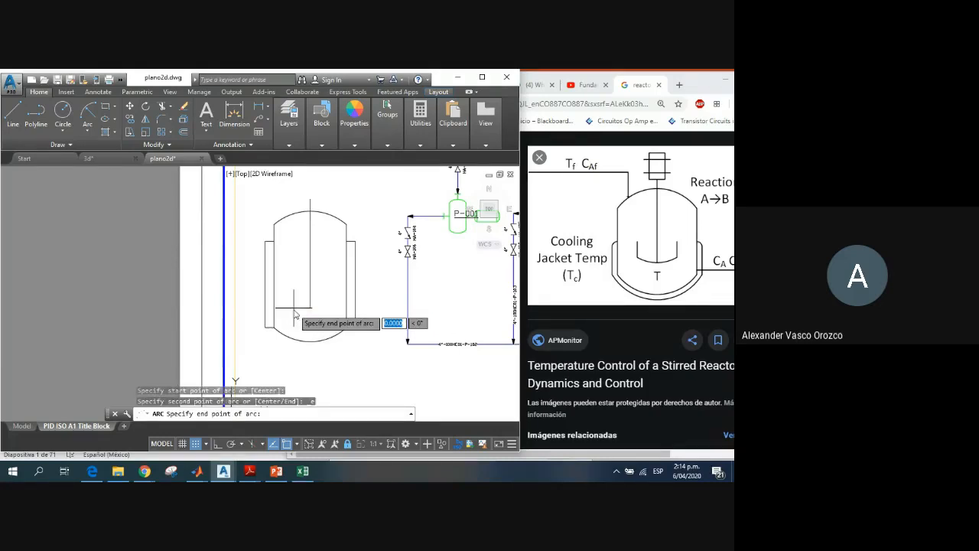
left_click(306, 325)
type("r")
key("Return")
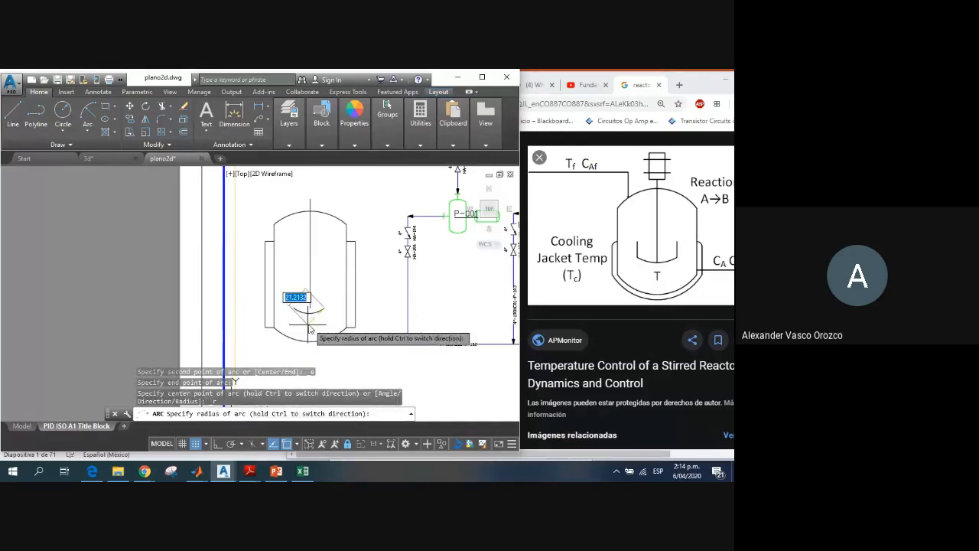
left_click(310, 330)
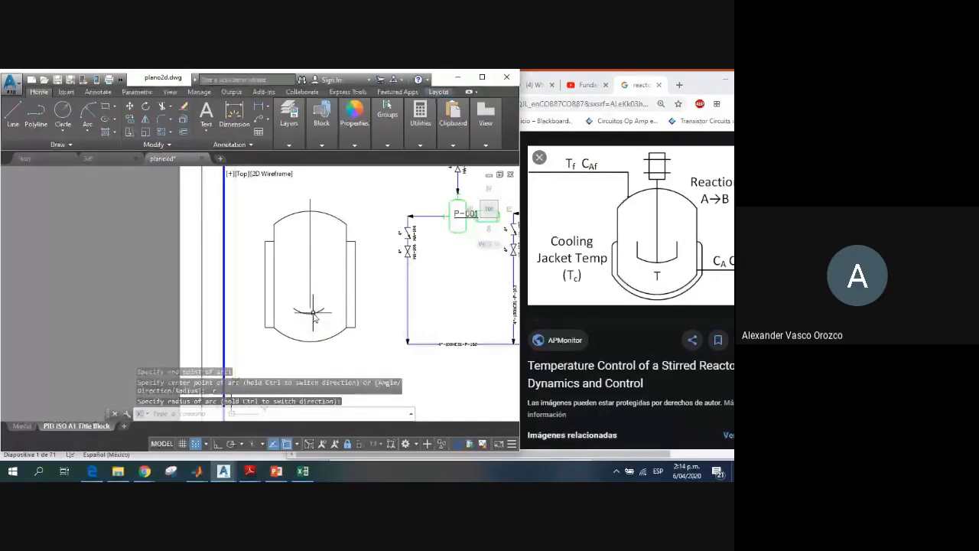
Step: Stretch the agitator shaft's lower endpoint straight down to meet the paddle arc
scroll(310, 329, "up", 3)
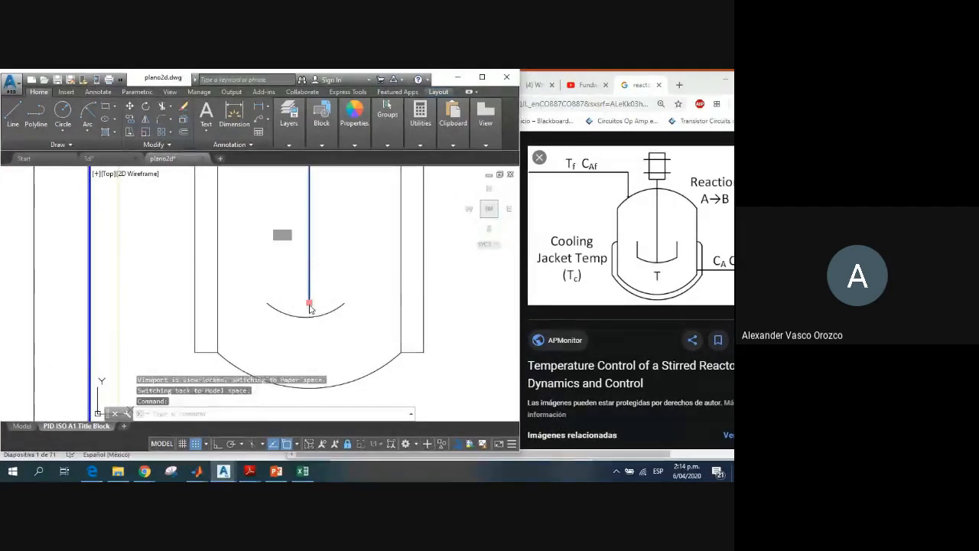
left_click(309, 303)
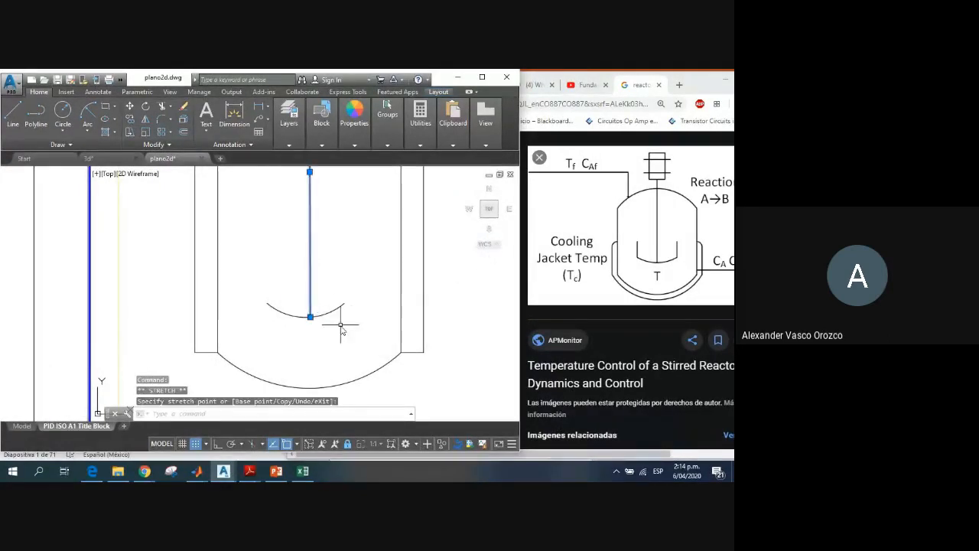
key("Escape")
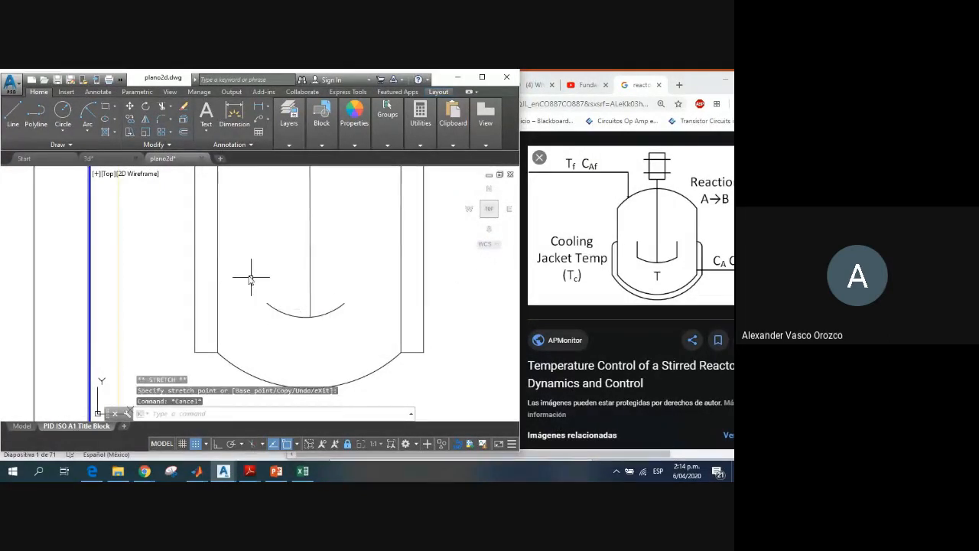
Step: Draw two short, equal vertical lines as paddle blades, each rising from one end of the paddle arc
left_click(13, 115)
left_click(267, 303)
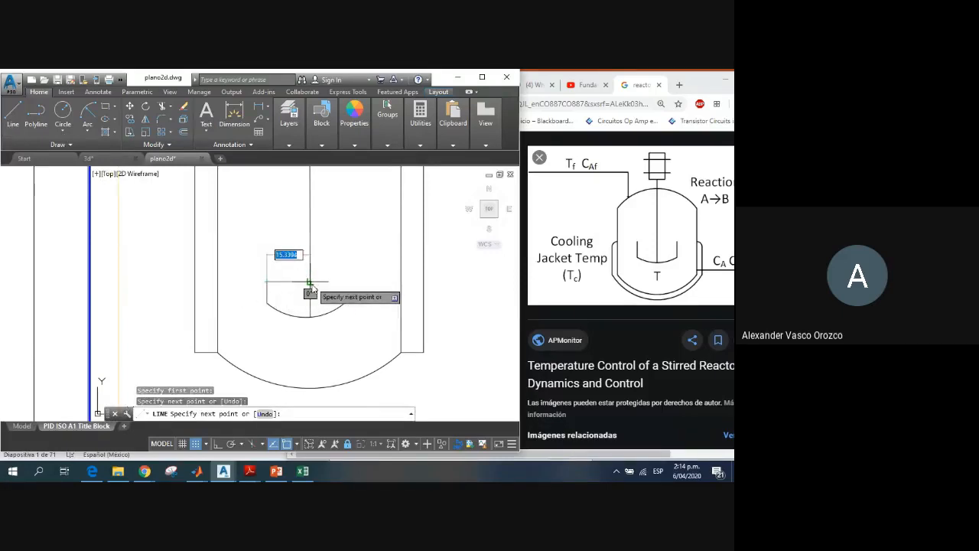
key("Escape")
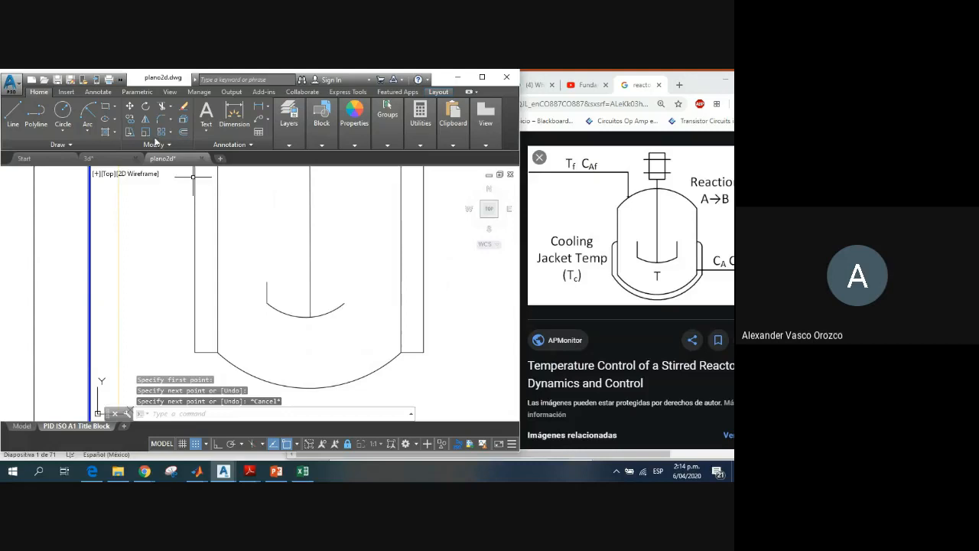
left_click(13, 115)
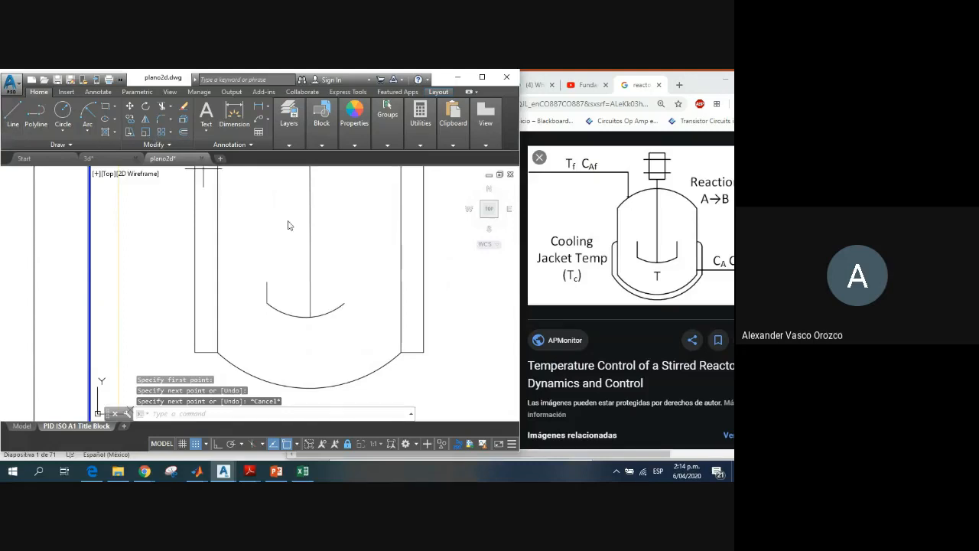
left_click(344, 281)
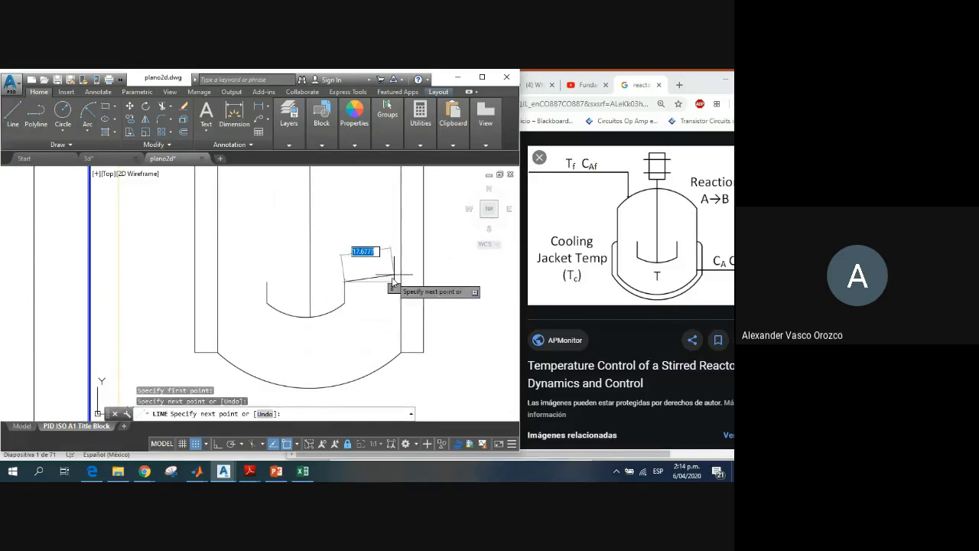
Step: Move the paddle arc by its midpoint onto the agitator shaft, a little above the shaft's lower end
scroll(378, 282, "down", 3)
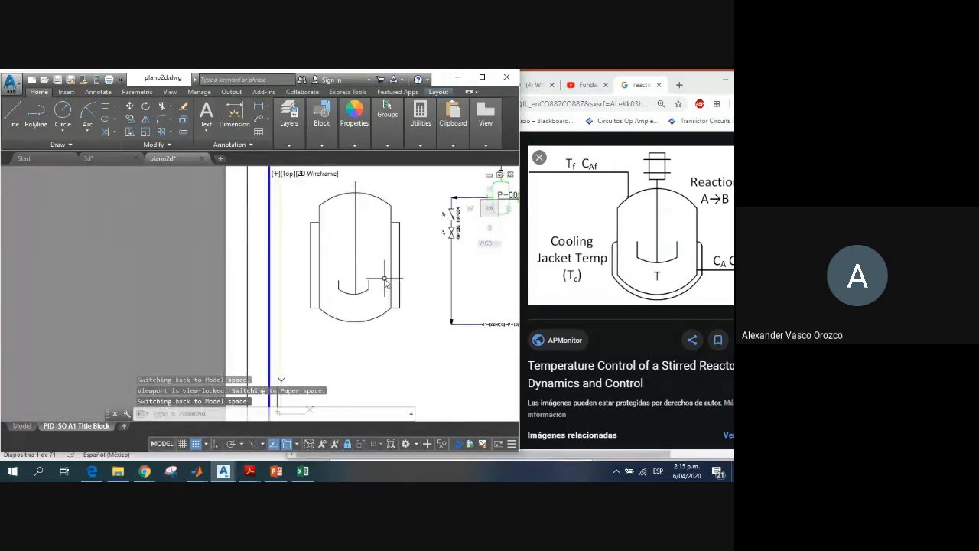
scroll(384, 282, "up", 4)
left_click(339, 306)
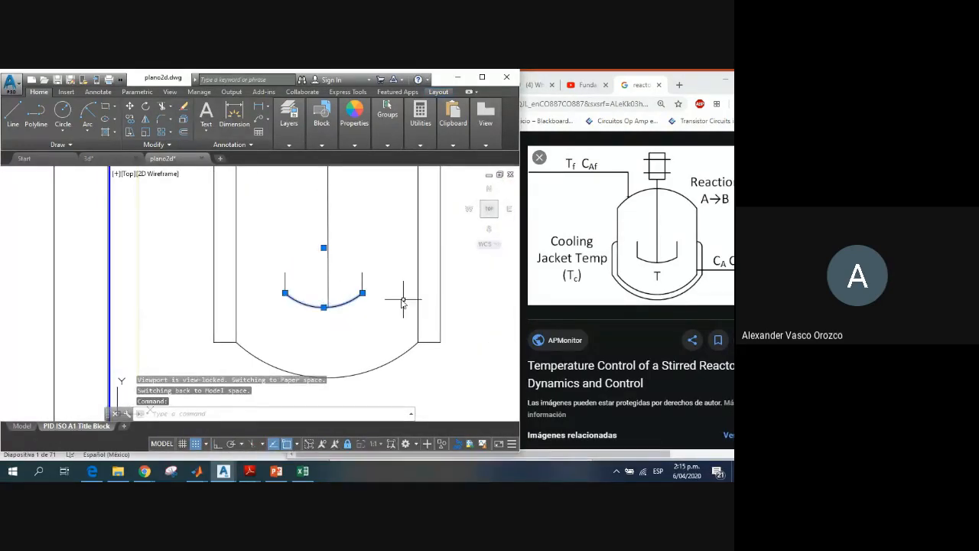
left_click(323, 307)
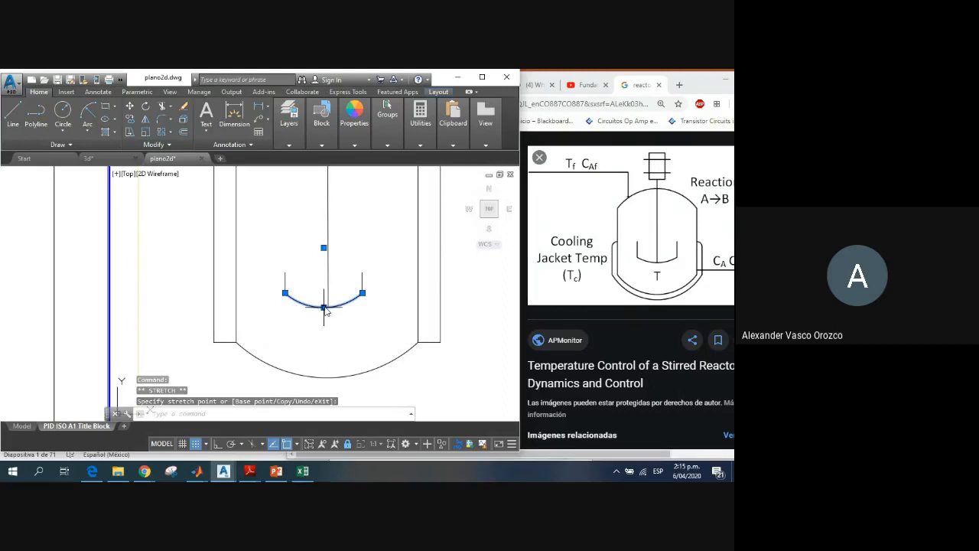
right_click(333, 309)
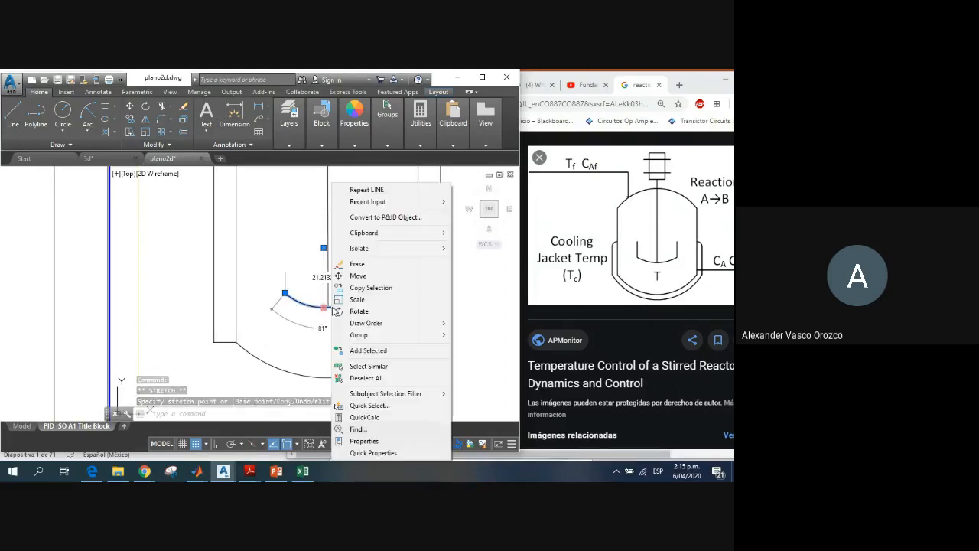
left_click(358, 276)
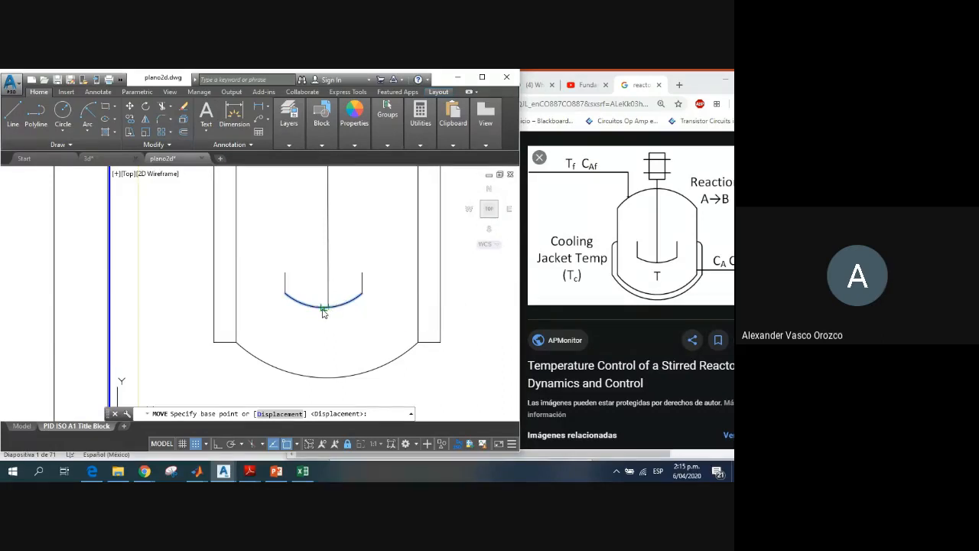
left_click(325, 309)
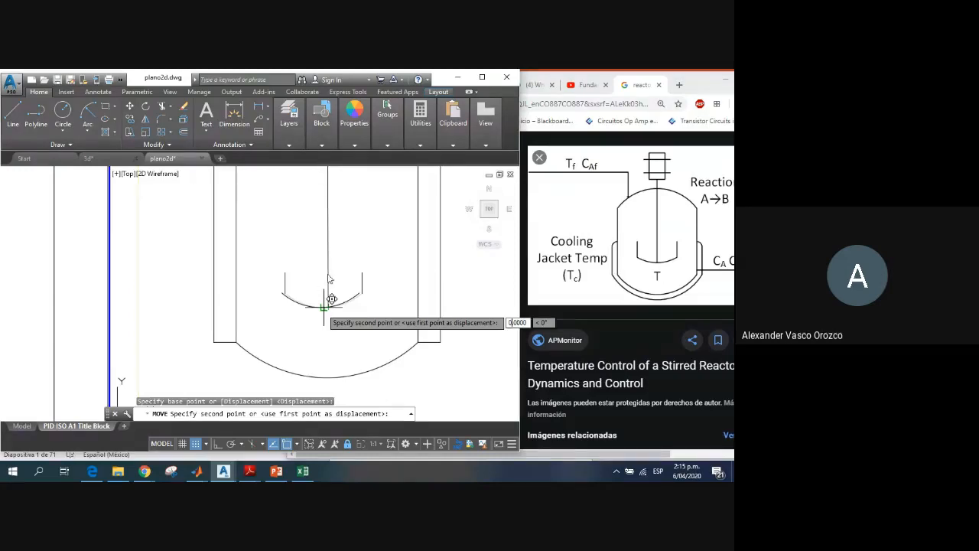
key("Escape")
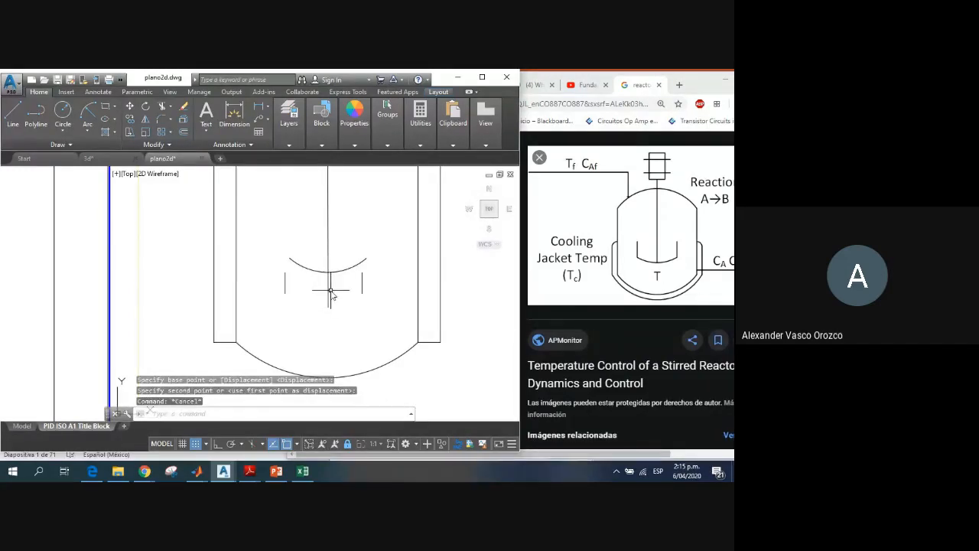
Step: Reshape the paddle arc by stretching its midpoint down to the shaft's end and both endpoints down to the blades' lower level
left_click(329, 269)
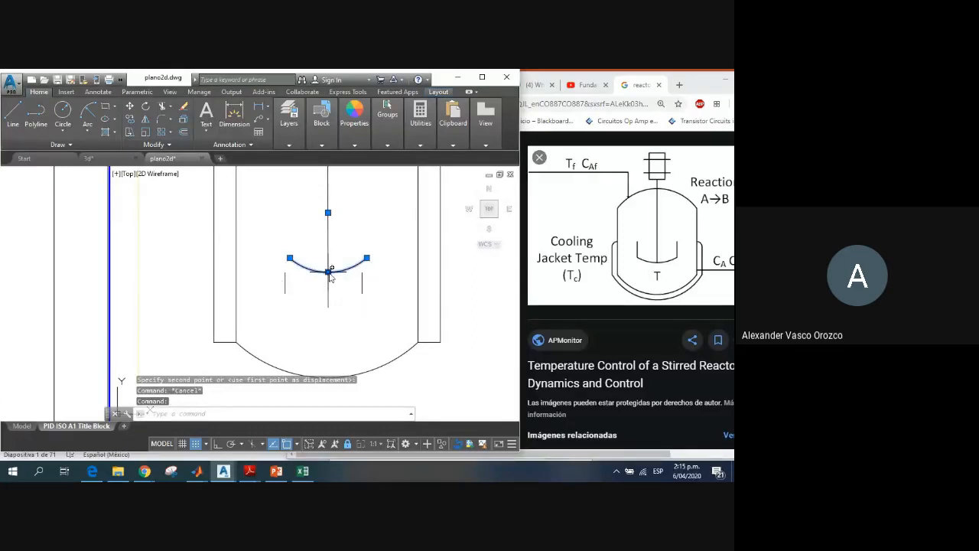
left_click(329, 270)
left_click(327, 306)
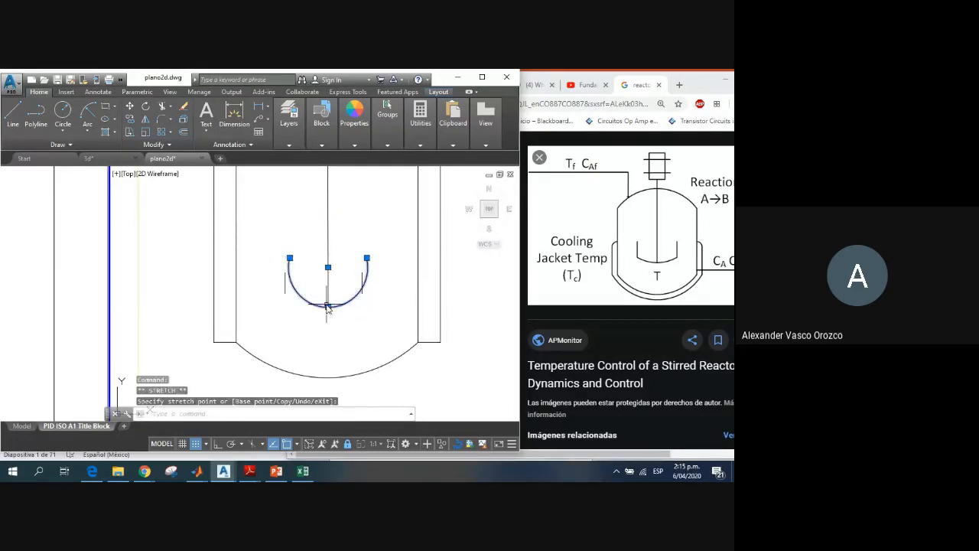
left_click(367, 258)
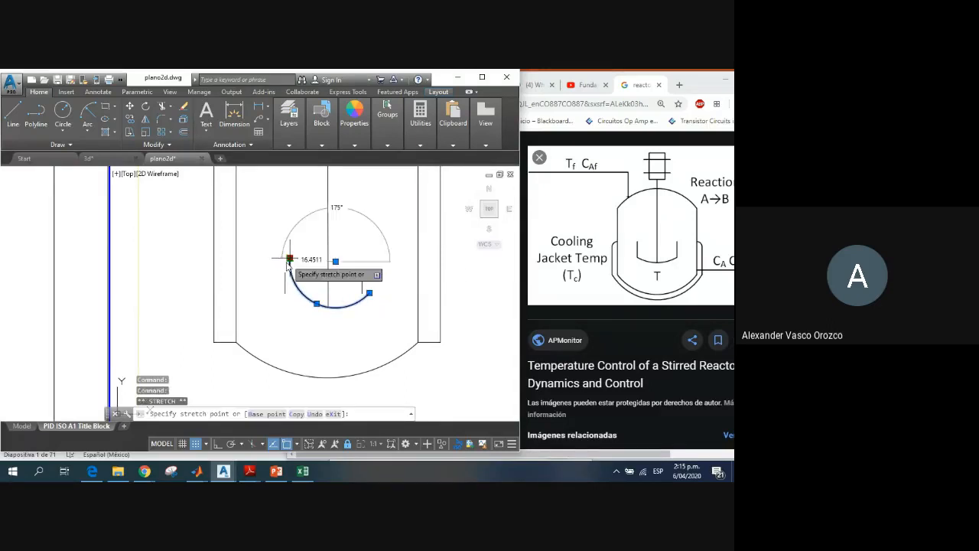
left_click(285, 293)
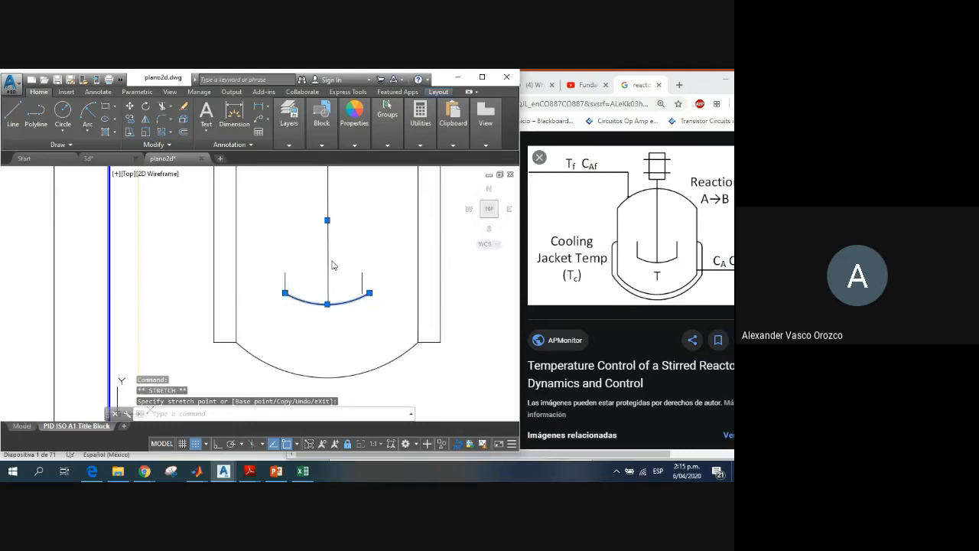
key("Escape")
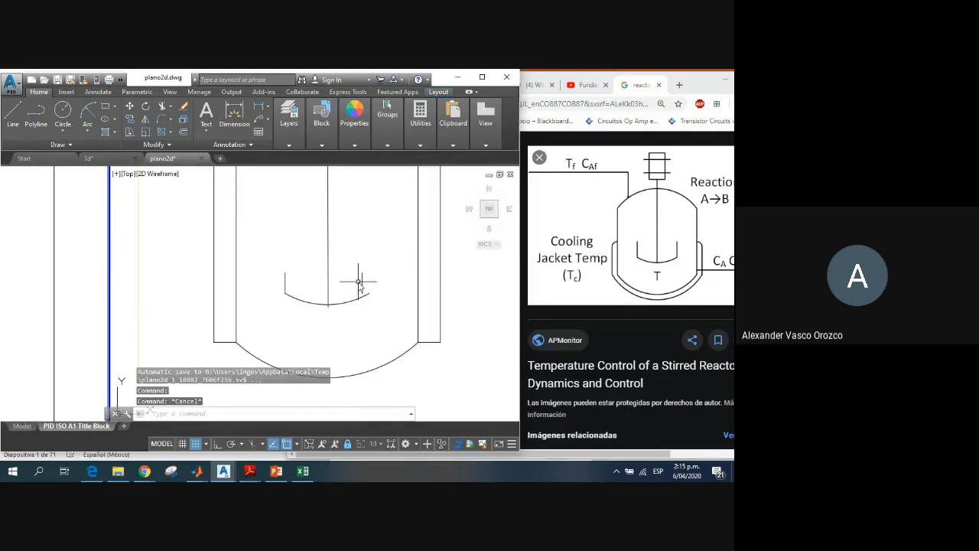
Step: Stretch the right paddle blade's lower end onto the arc's right endpoint and shift its upper end outward to match
left_click(360, 283)
left_click(364, 289)
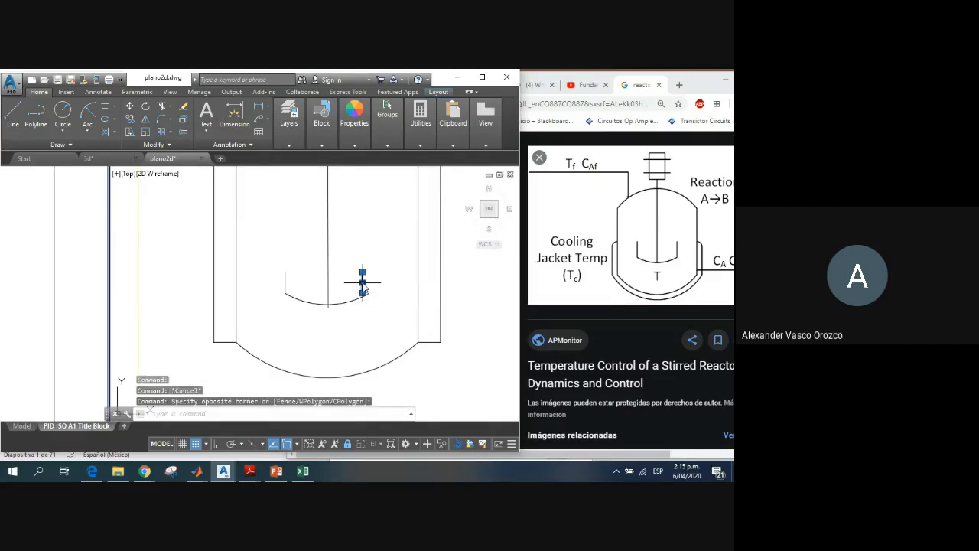
left_click(364, 282)
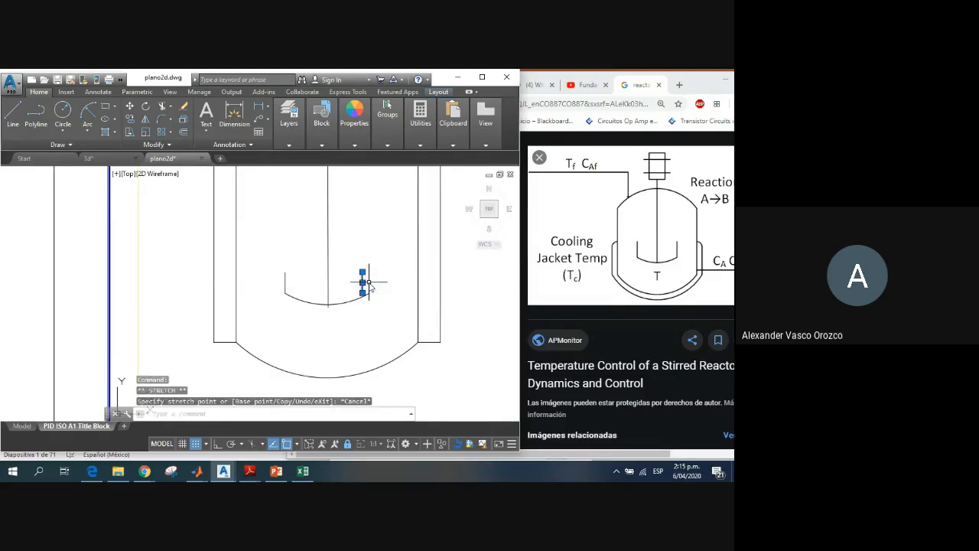
key("Escape")
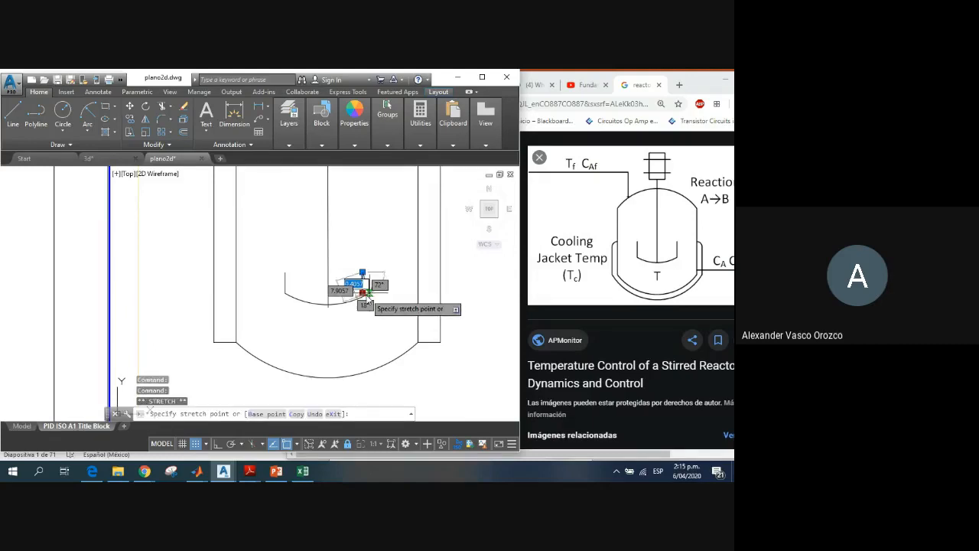
left_click(363, 293)
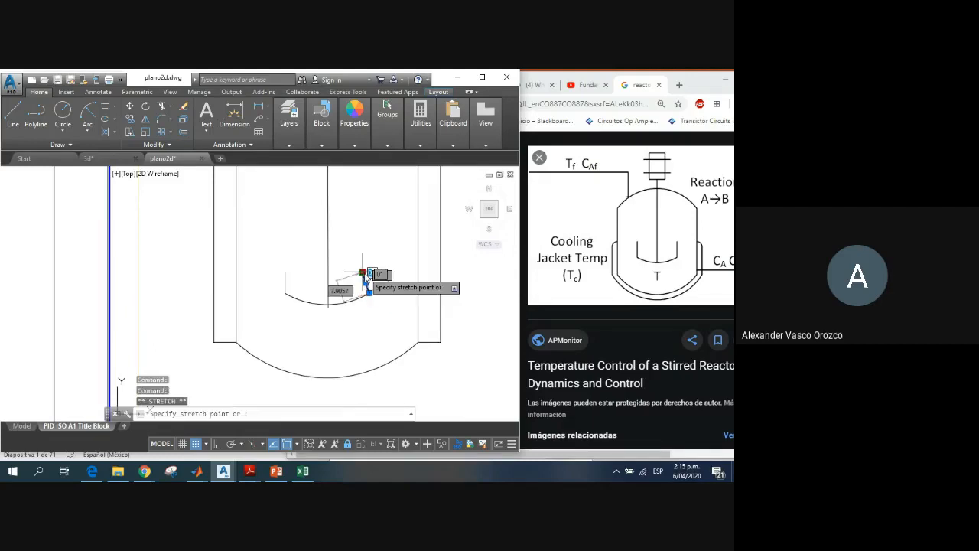
key("Escape")
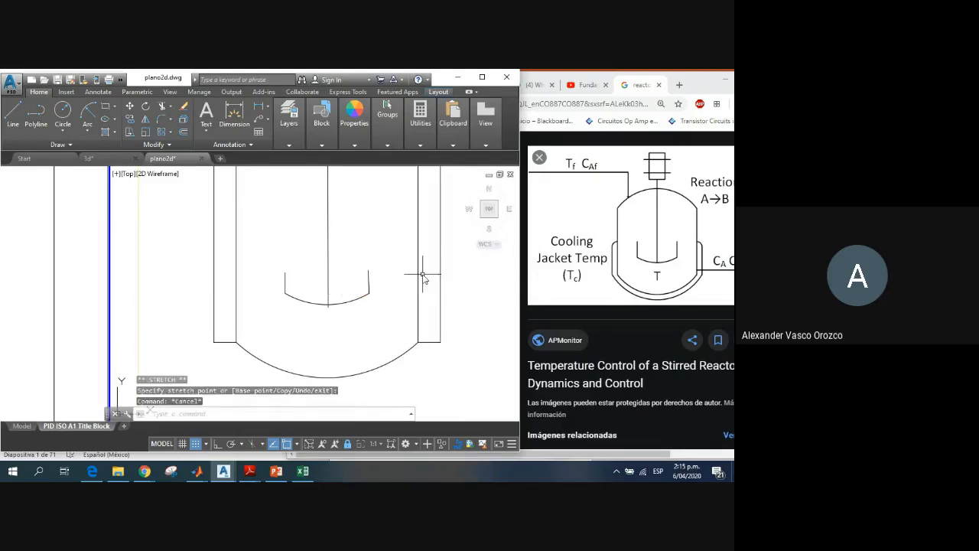
Step: Try to shorten the agitator shaft by stretching its lower endpoint up to the paddle arc
scroll(329, 306, "up", 4)
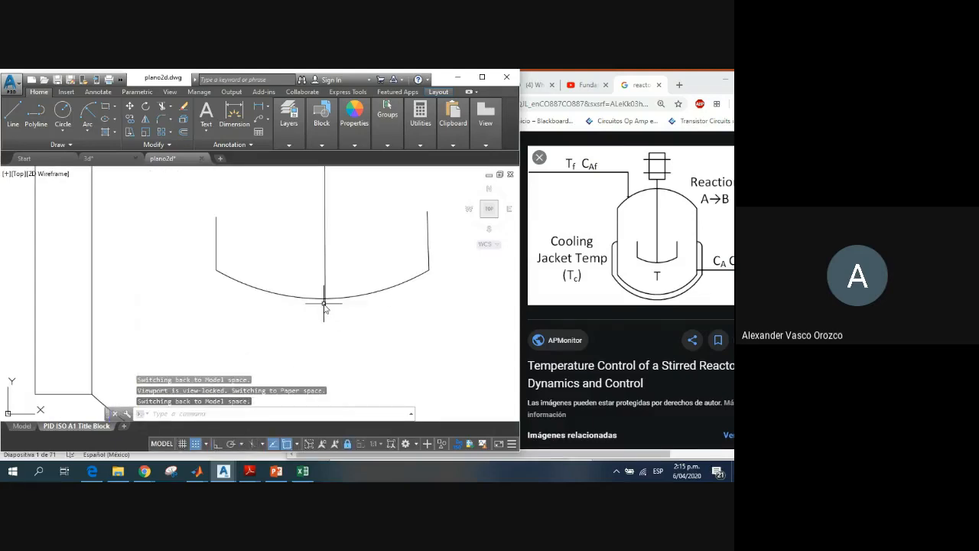
left_click(323, 303)
left_click(326, 305)
scroll(326, 305, "up", 7)
left_click(316, 302)
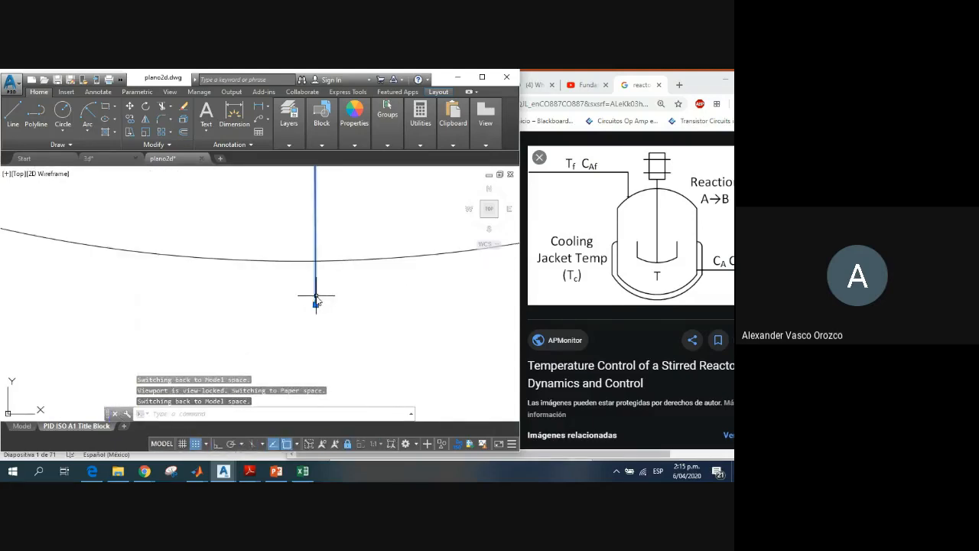
left_click(315, 305)
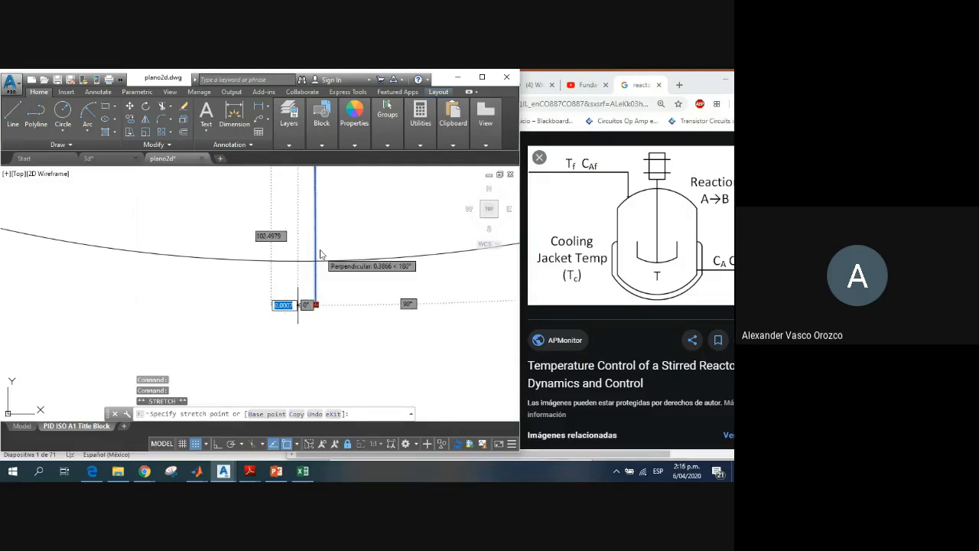
scroll(331, 251, "up", 3)
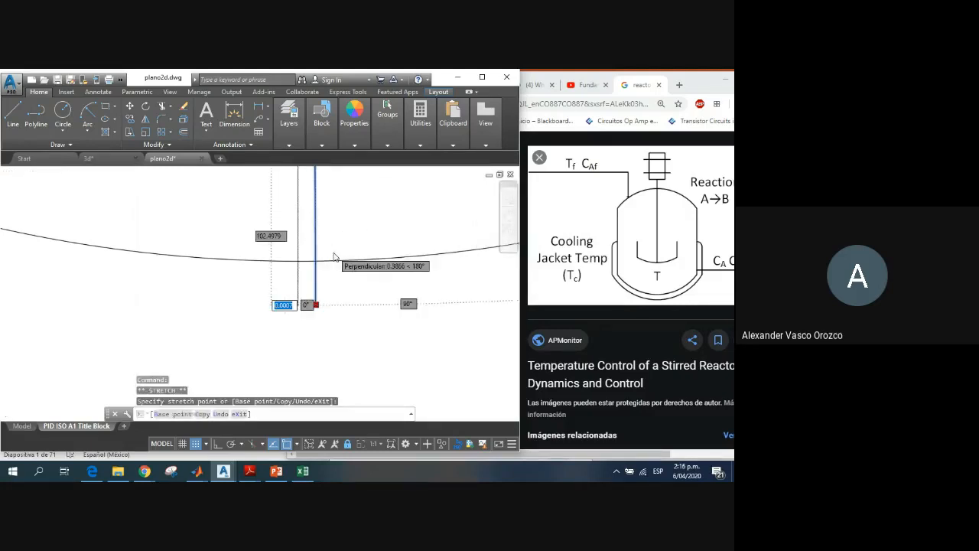
scroll(333, 265, "down", 6)
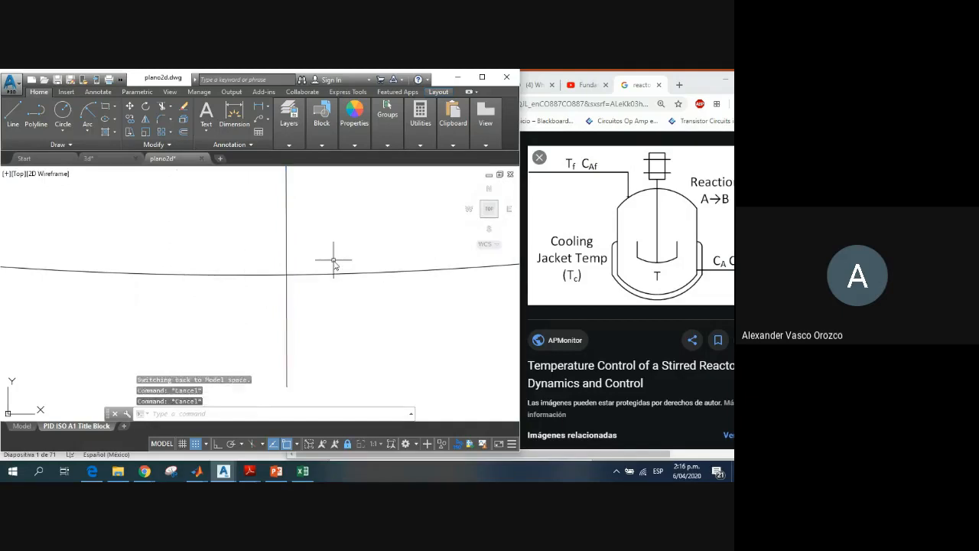
scroll(333, 265, "down", 3)
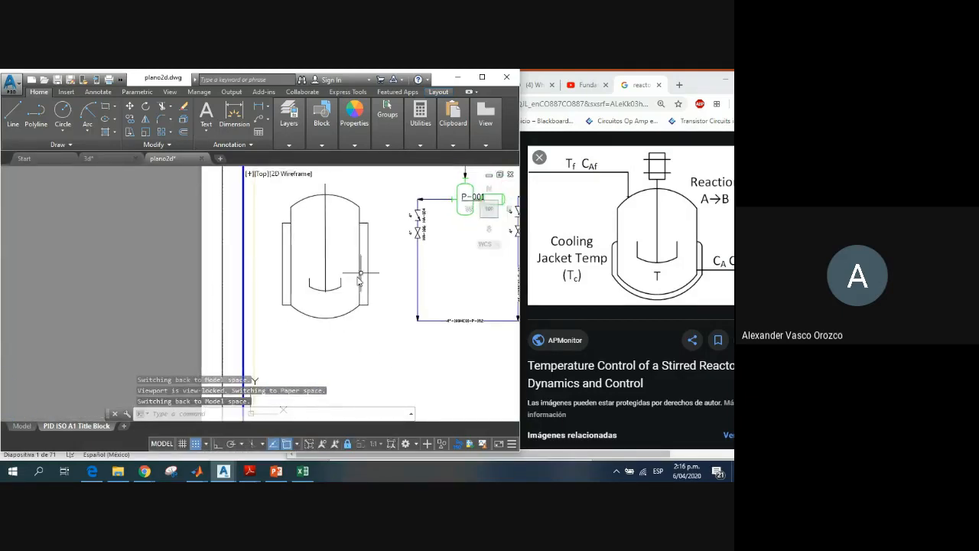
middle_click_drag(348, 290, 347, 299)
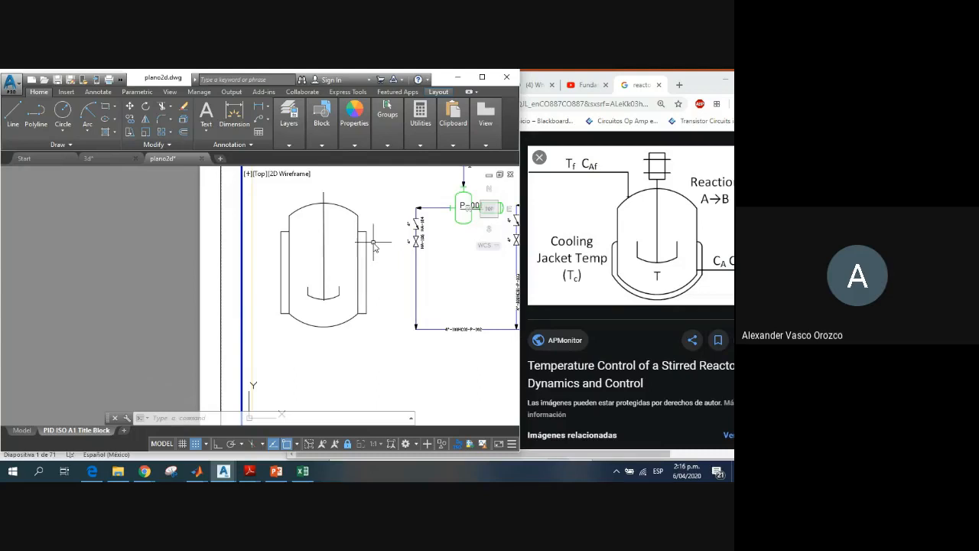
Step: Maximize the drawing window, switch to the PID JIS-ISO workspace and examine its vessel, agitator and mixer equipment symbols
left_click(481, 78)
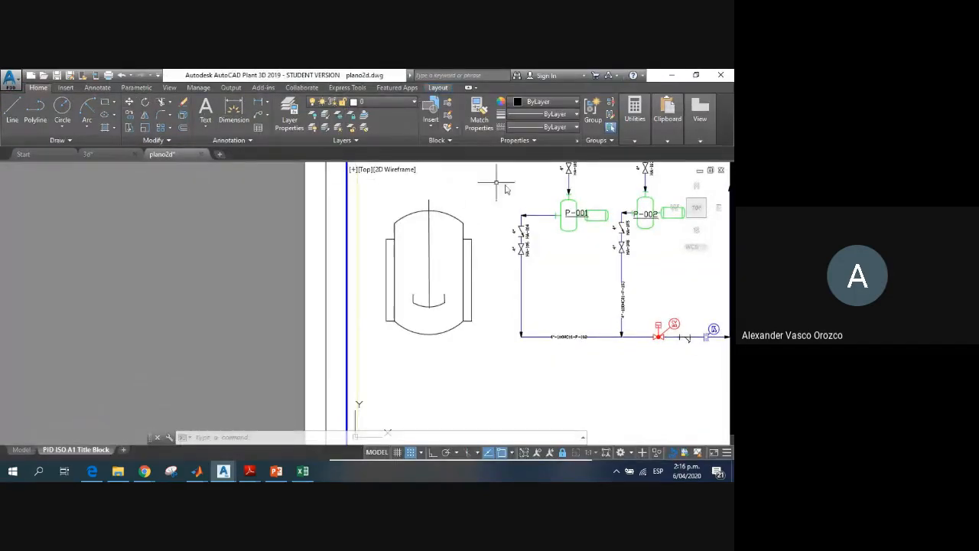
left_click(628, 452)
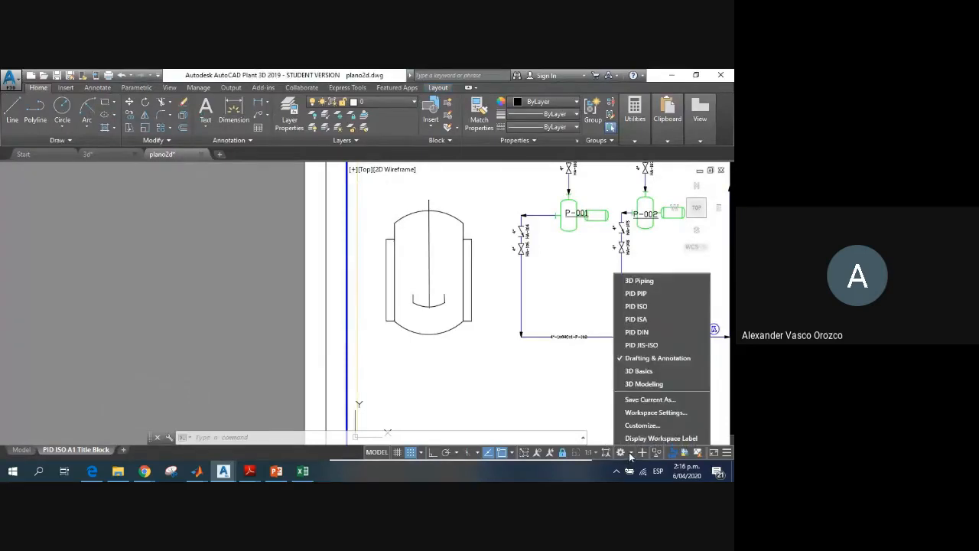
left_click(640, 345)
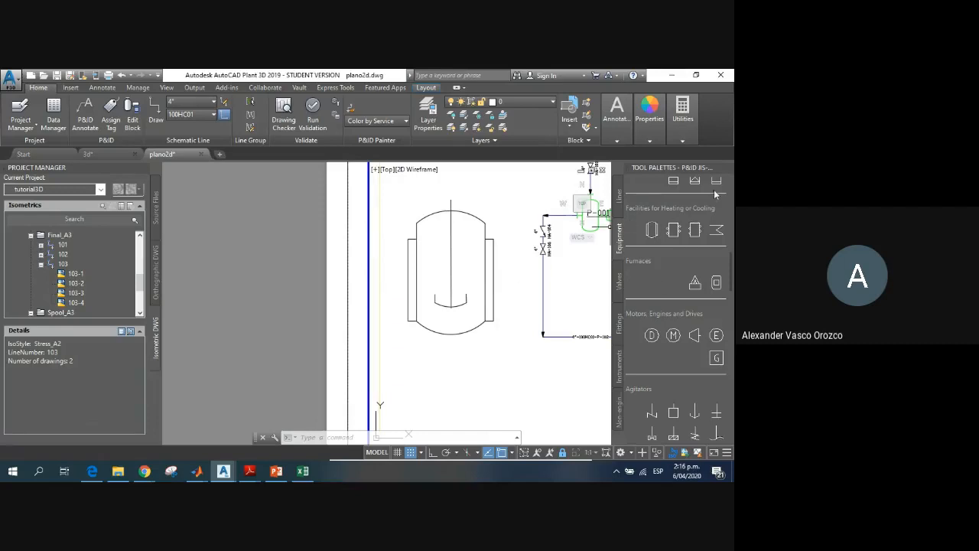
scroll(683, 309, "up", 1)
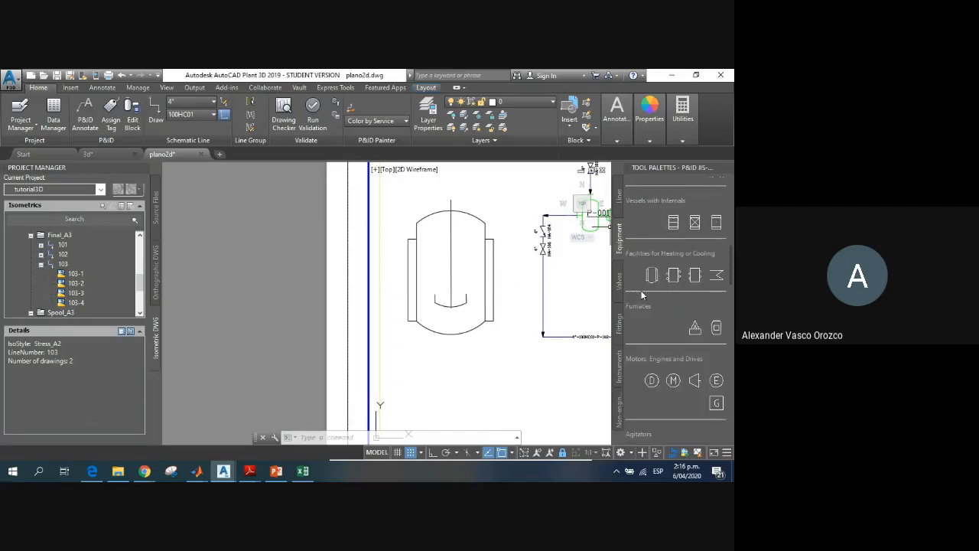
scroll(642, 295, "up", 1)
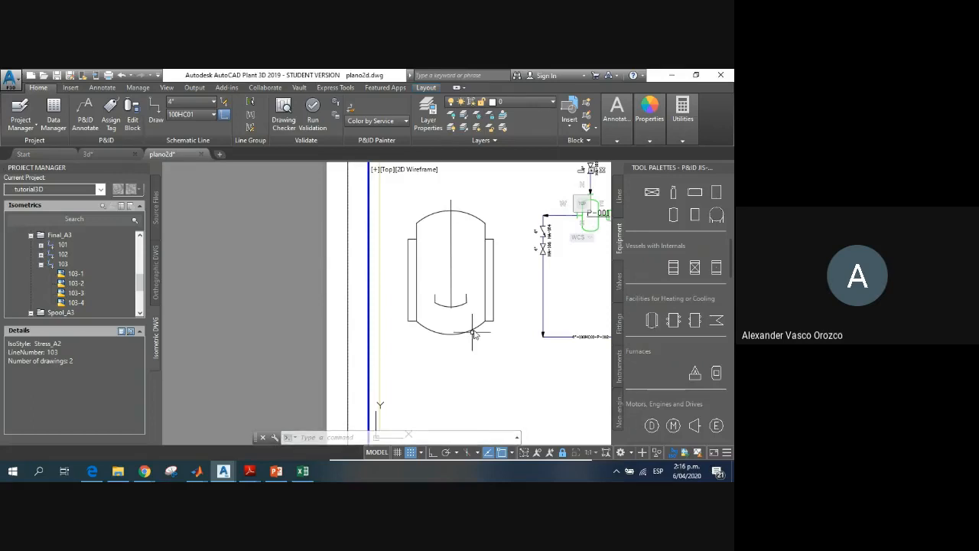
mouse_move(476, 329)
scroll(682, 367, "down", 10)
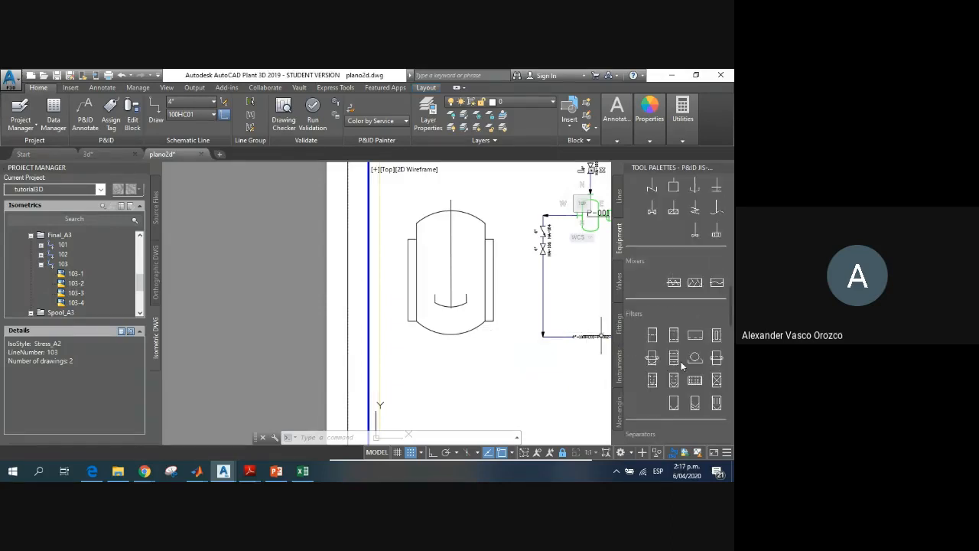
scroll(683, 367, "up", 3)
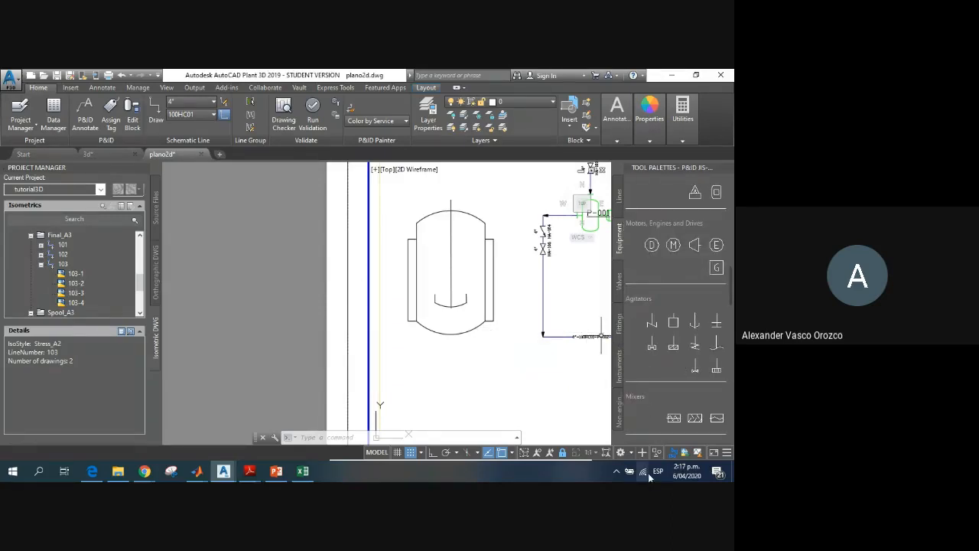
Step: Switch the workspace to PID PIP and look through its equipment symbols for storage tanks, vessels and agitators
left_click(632, 453)
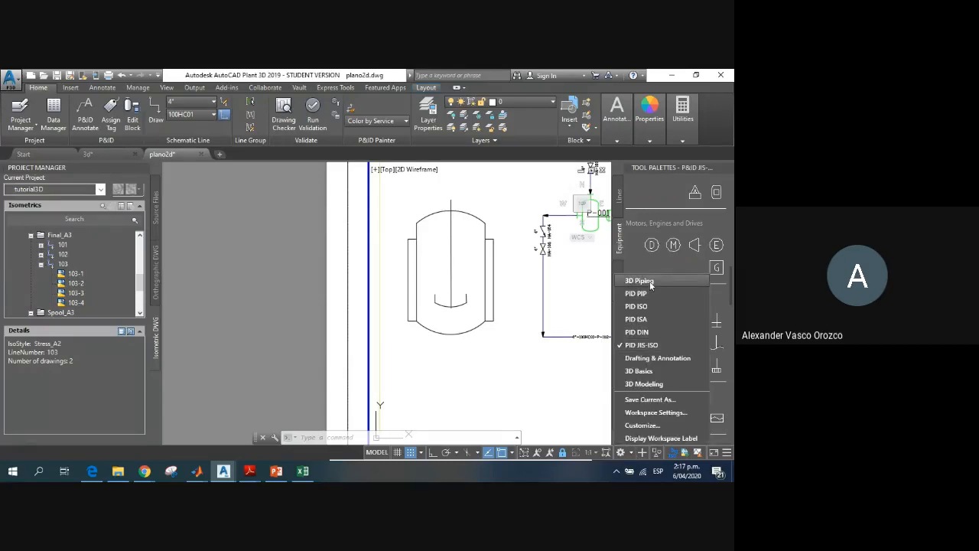
left_click(649, 282)
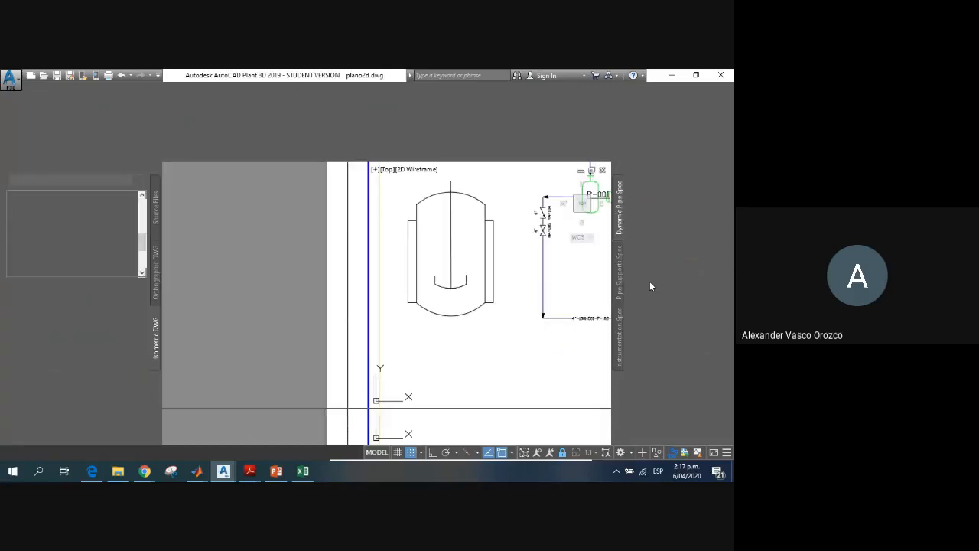
left_click(631, 453)
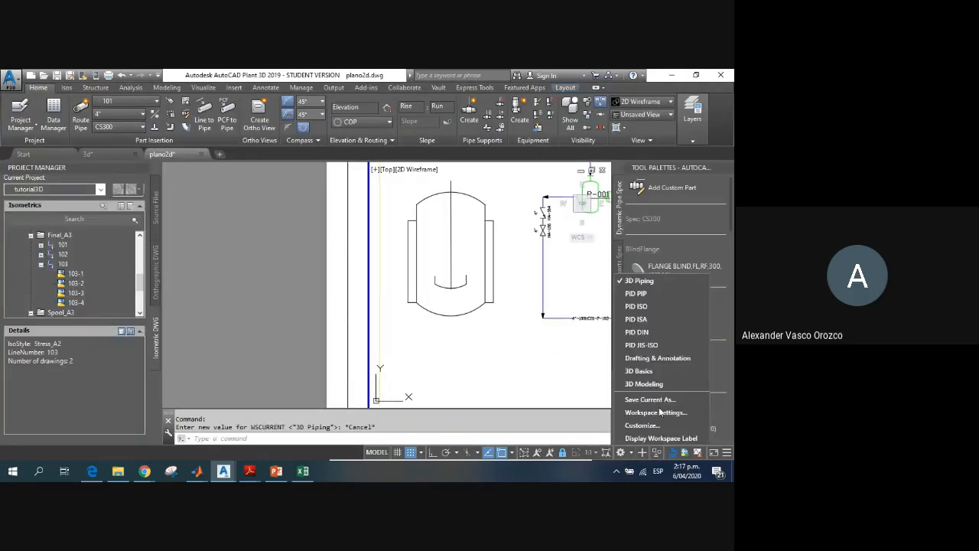
left_click(644, 295)
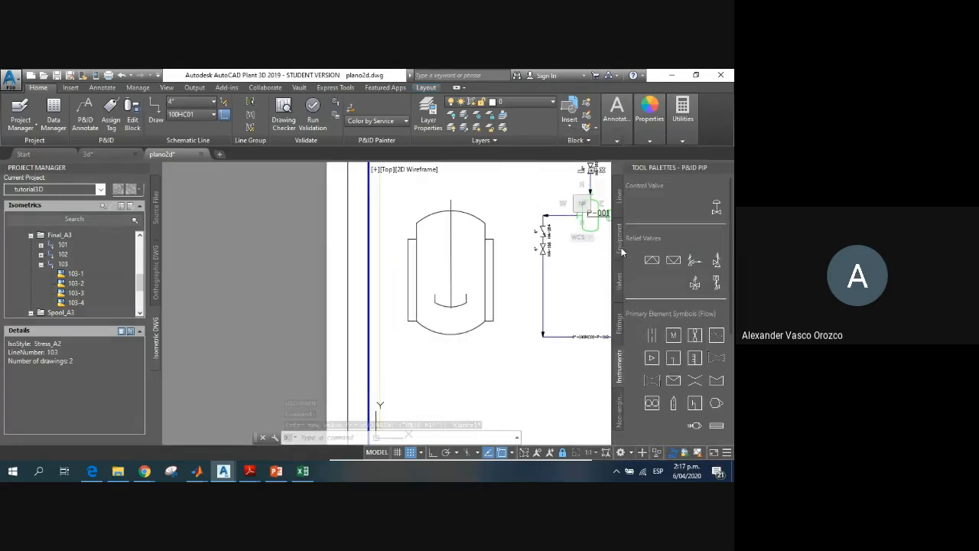
scroll(675, 370, "down", 5)
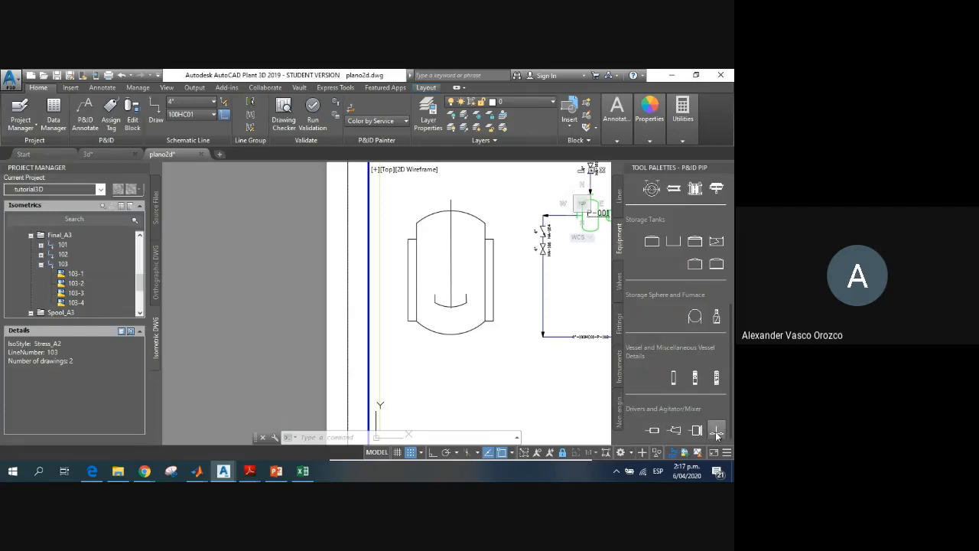
left_click(621, 452)
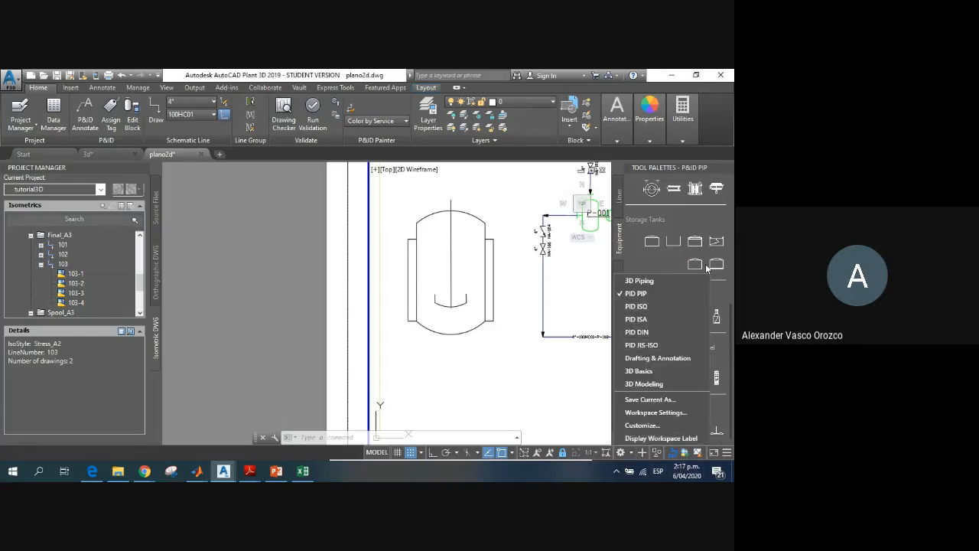
left_click(730, 296)
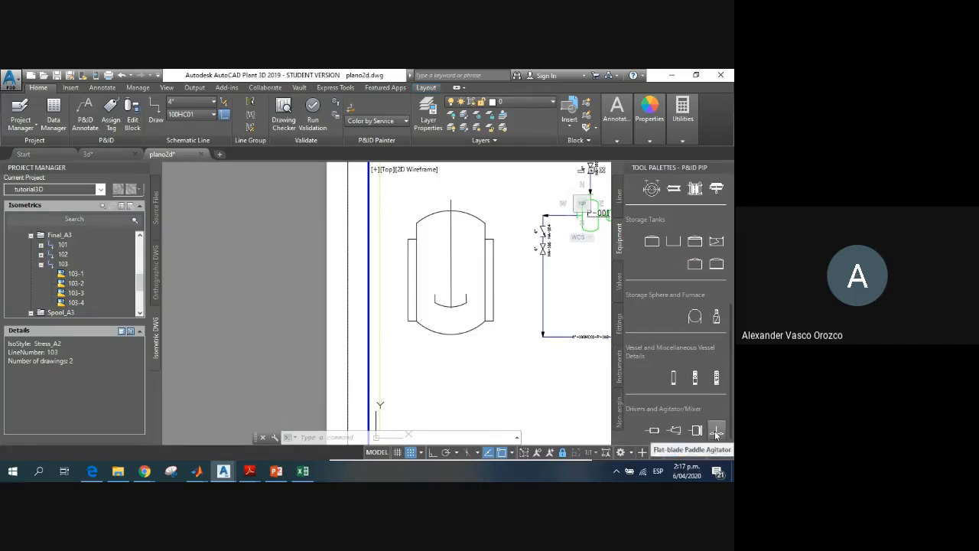
scroll(690, 371, "up", 6)
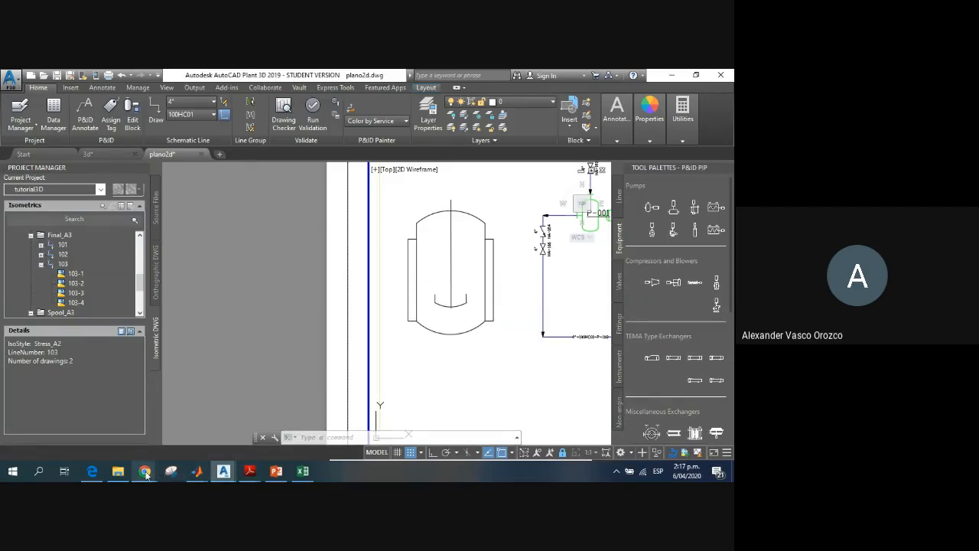
Step: Switch to the Chrome window with the reactor cstr image results, maximize it and preview the Alibaba photo of stainless-steel reactor tanks
mouse_move(144, 472)
mouse_move(283, 429)
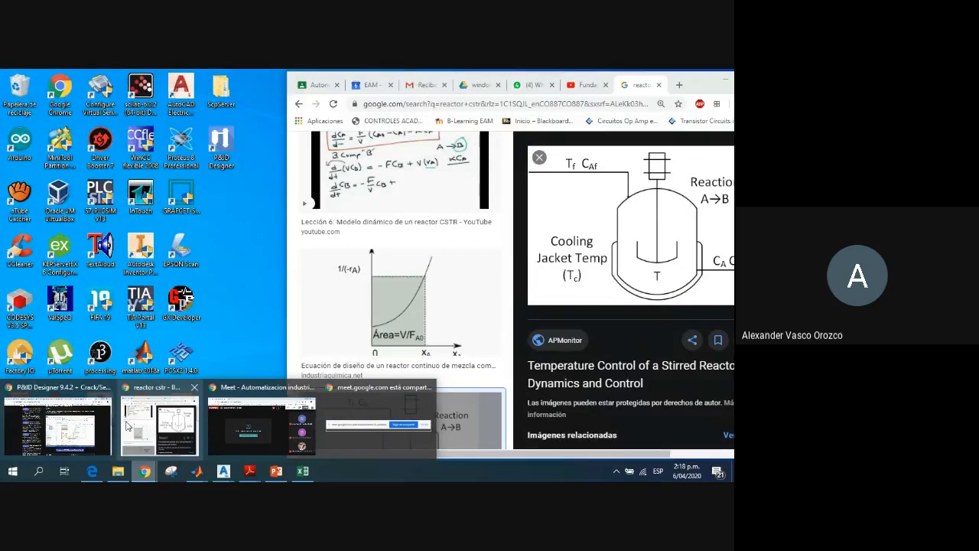
left_click(152, 427)
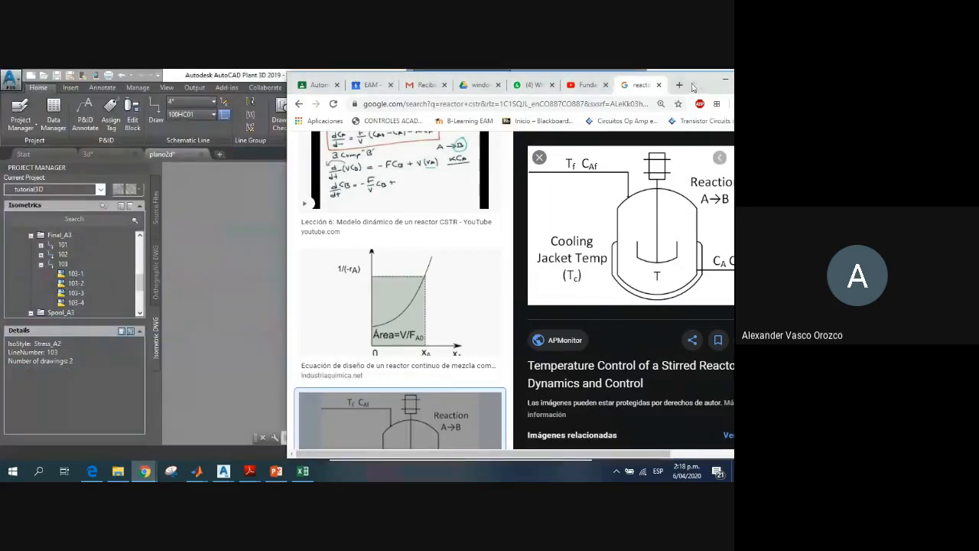
double_click(696, 86)
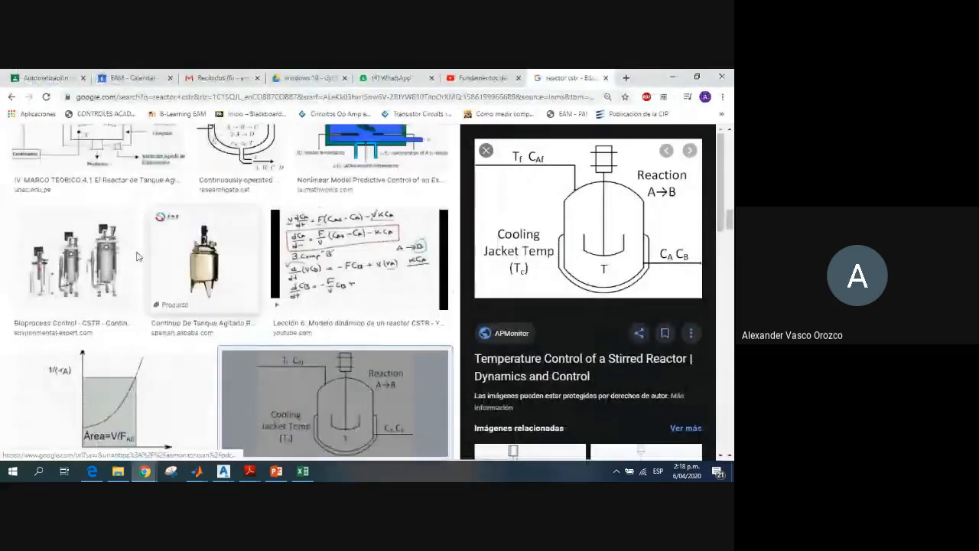
scroll(105, 292, "up", 6)
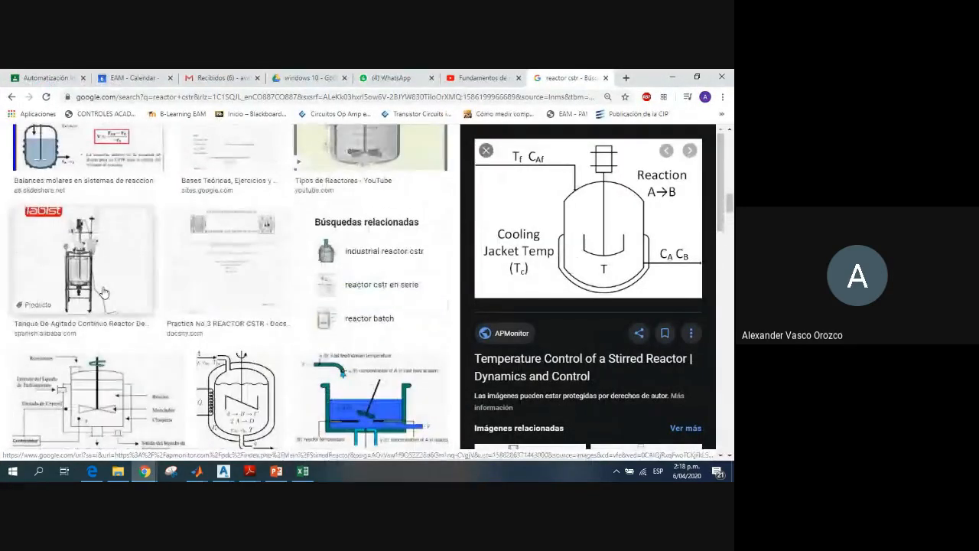
scroll(105, 292, "up", 3)
scroll(105, 292, "down", 6)
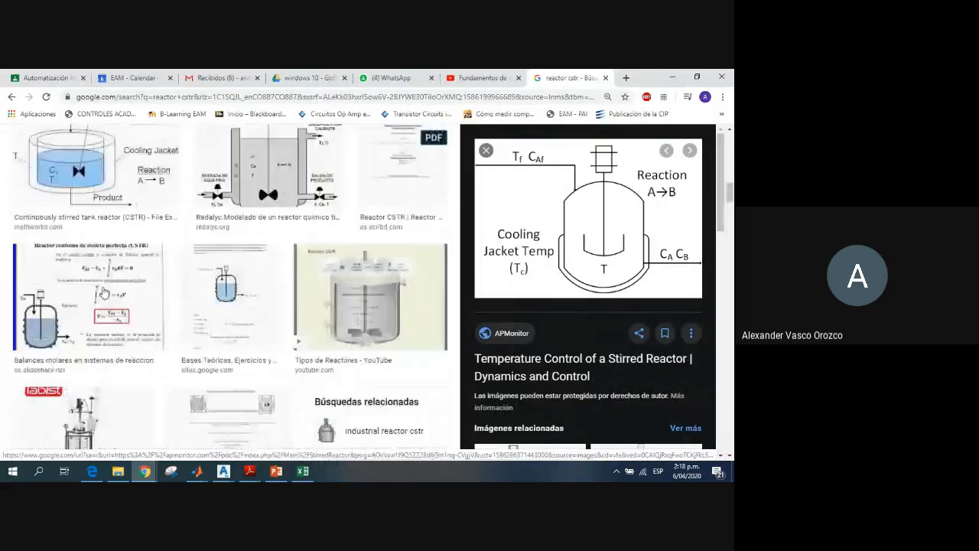
scroll(105, 292, "down", 10)
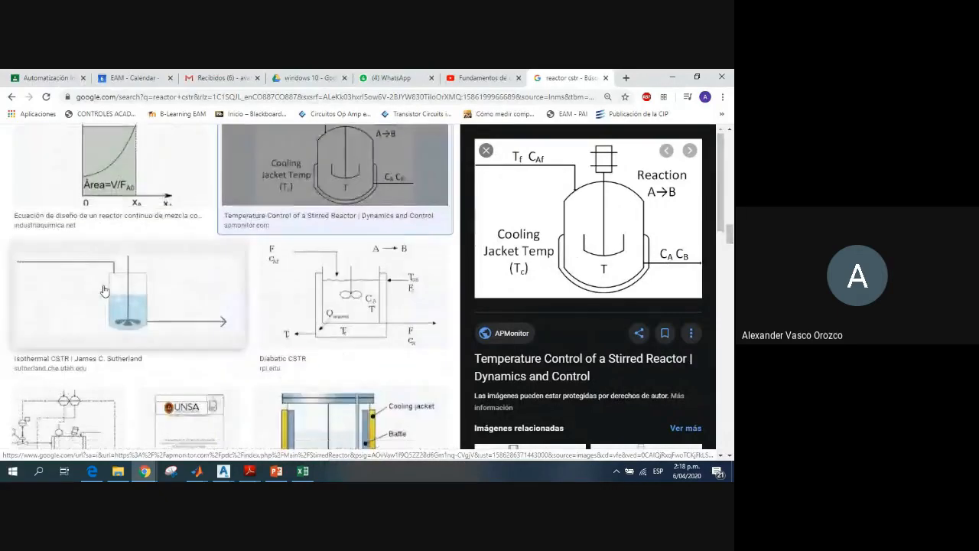
scroll(107, 287, "down", 3)
scroll(106, 287, "down", 6)
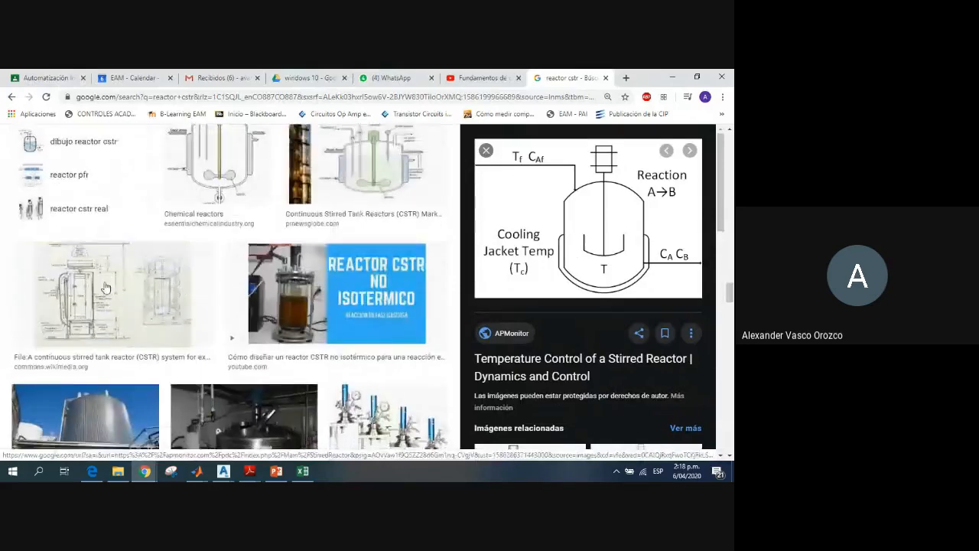
scroll(105, 287, "down", 4)
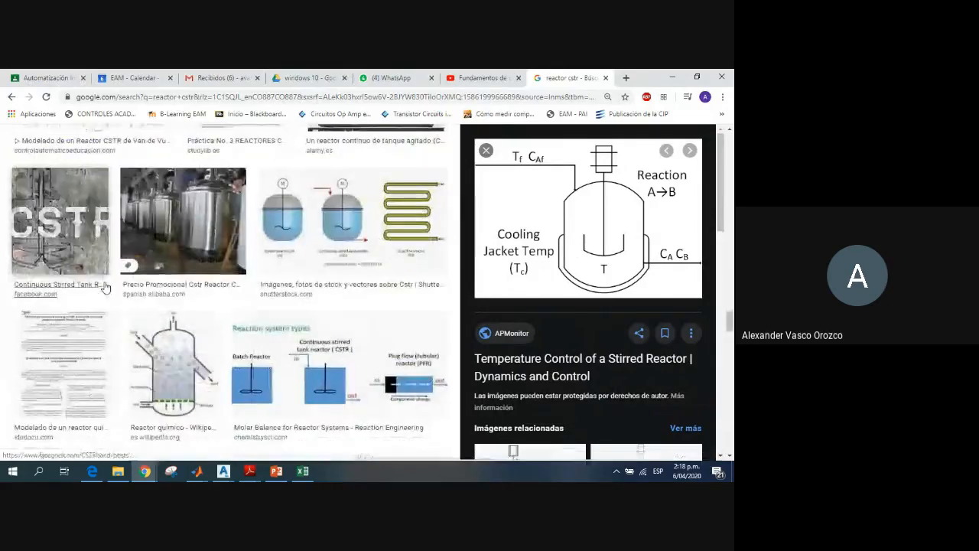
left_click(183, 221)
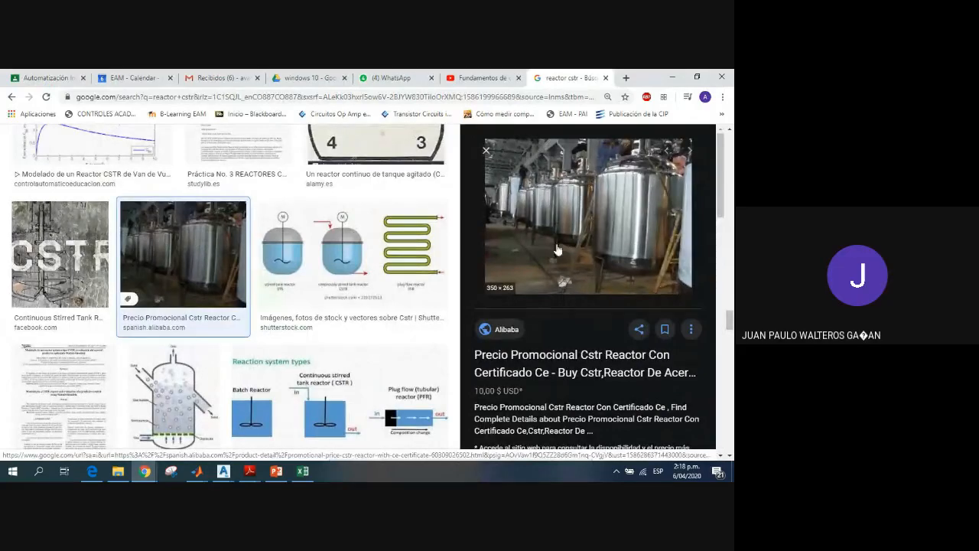
Step: Examine further reactor cstr image results for stirred-tank diagrams and photos of real reactors
scroll(323, 324, "down", 8)
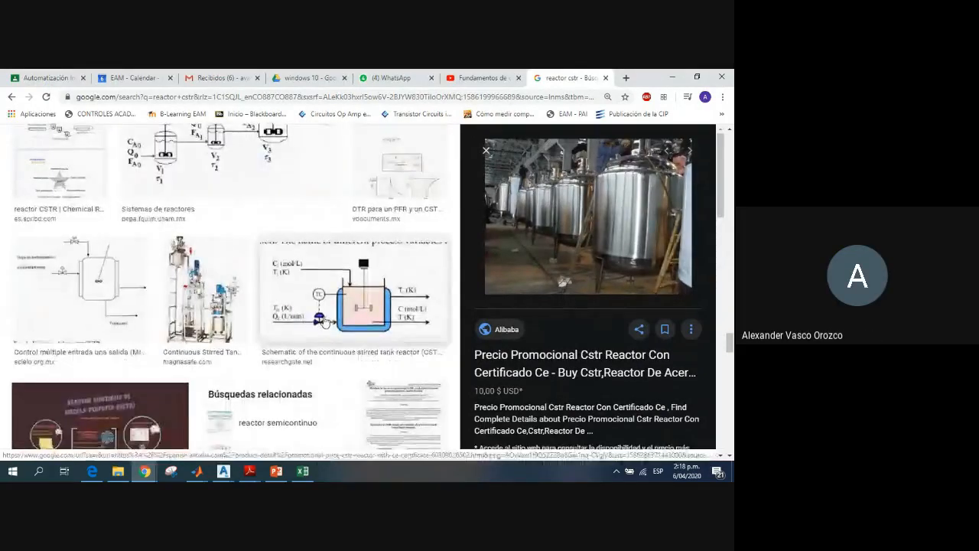
scroll(324, 322, "down", 10)
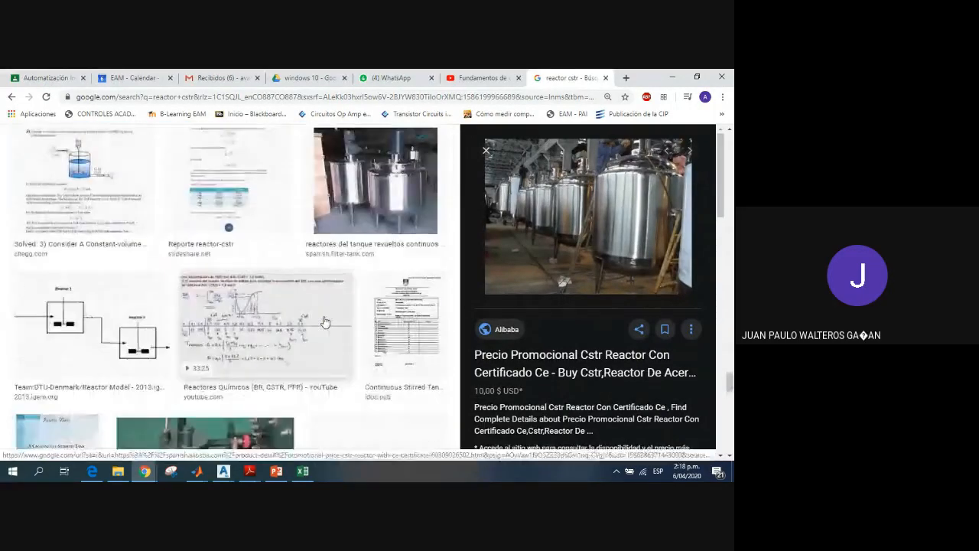
scroll(324, 322, "down", 10)
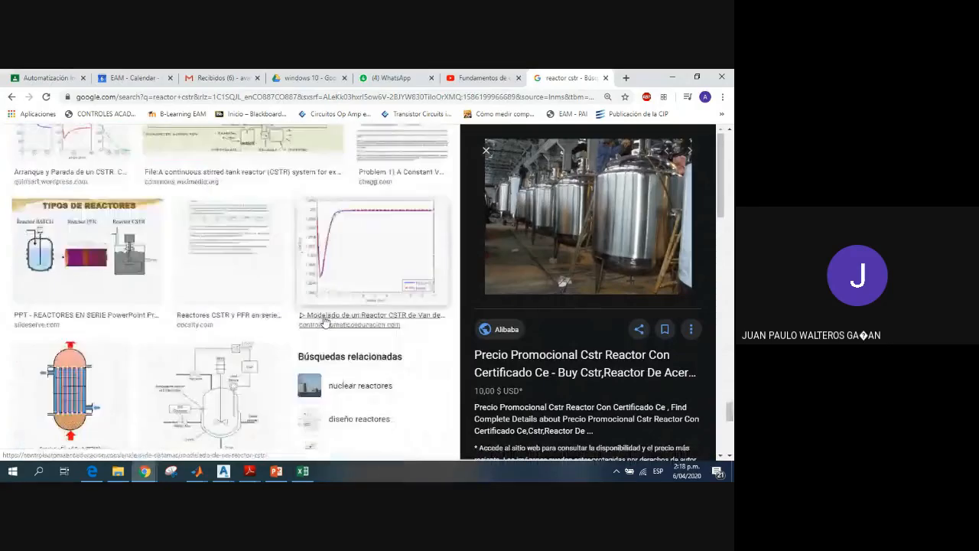
scroll(324, 322, "down", 3)
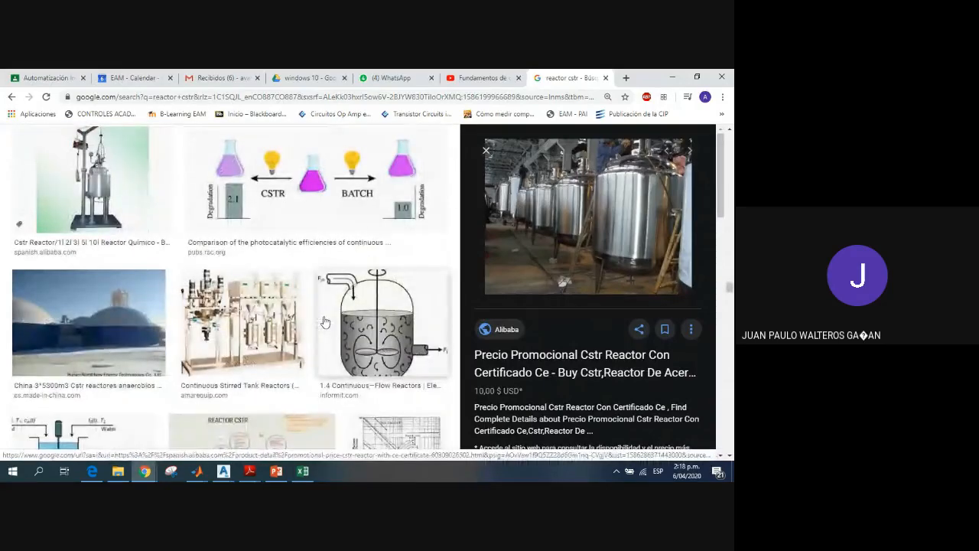
scroll(324, 322, "down", 10)
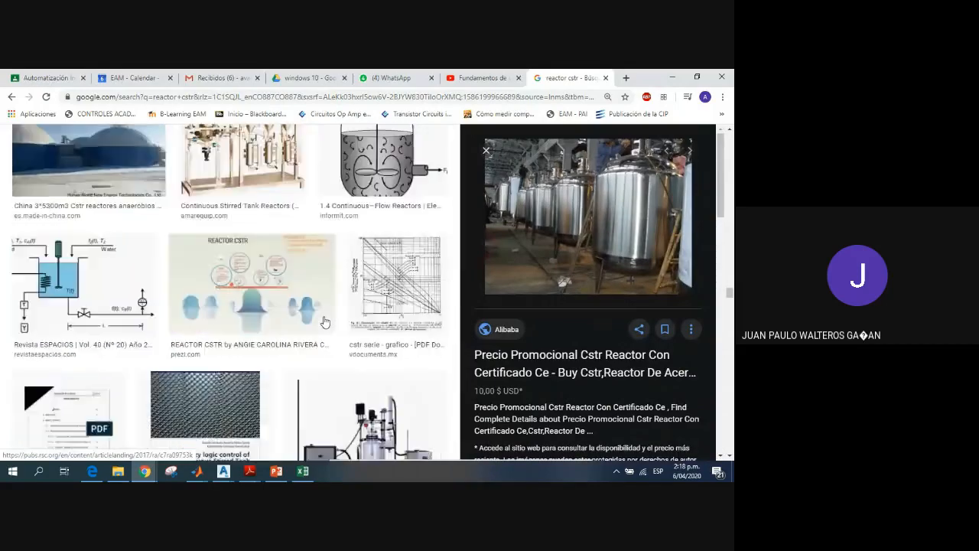
scroll(324, 322, "down", 6)
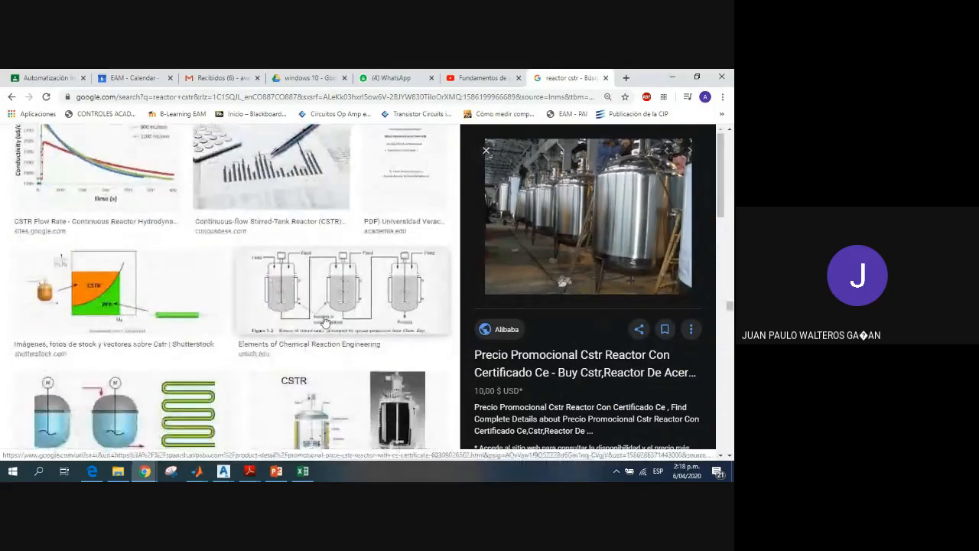
scroll(324, 322, "down", 8)
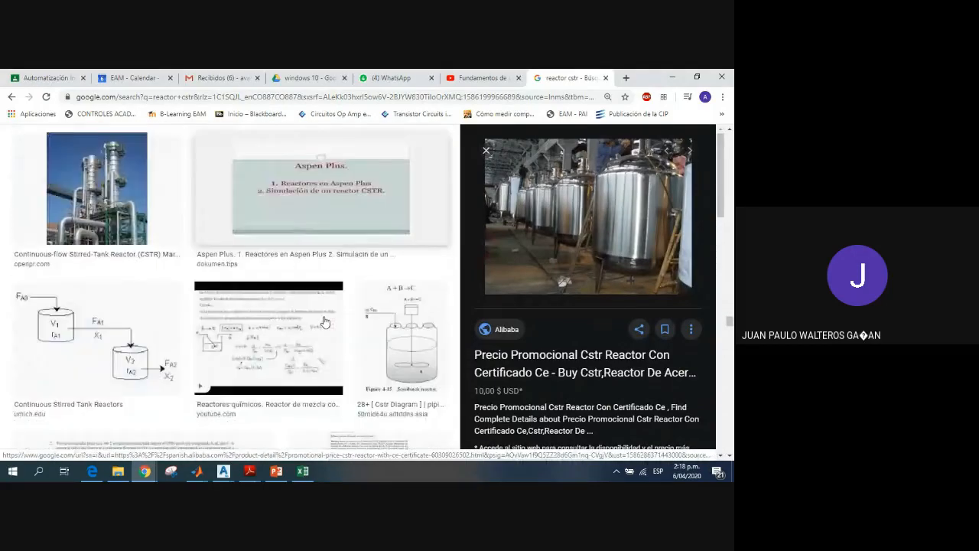
scroll(324, 322, "down", 2)
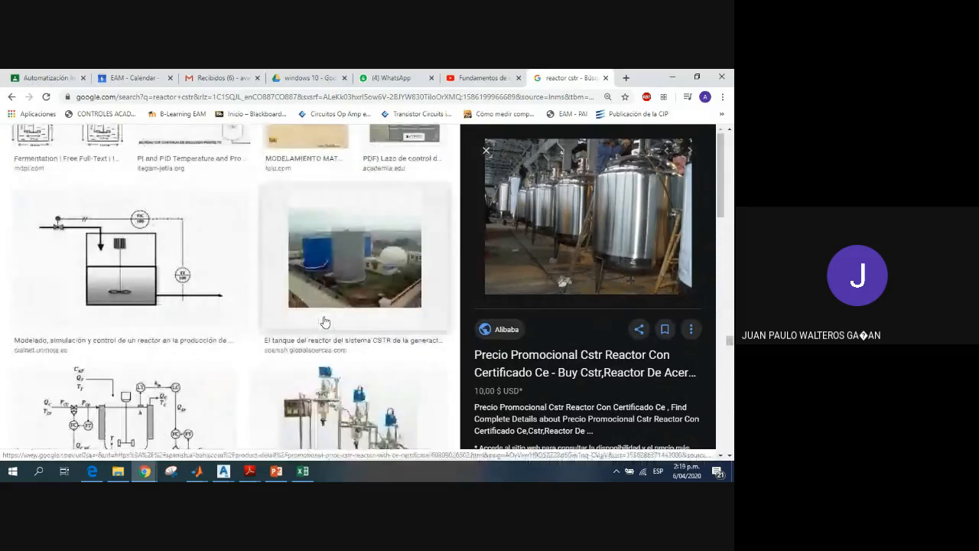
scroll(324, 322, "down", 10)
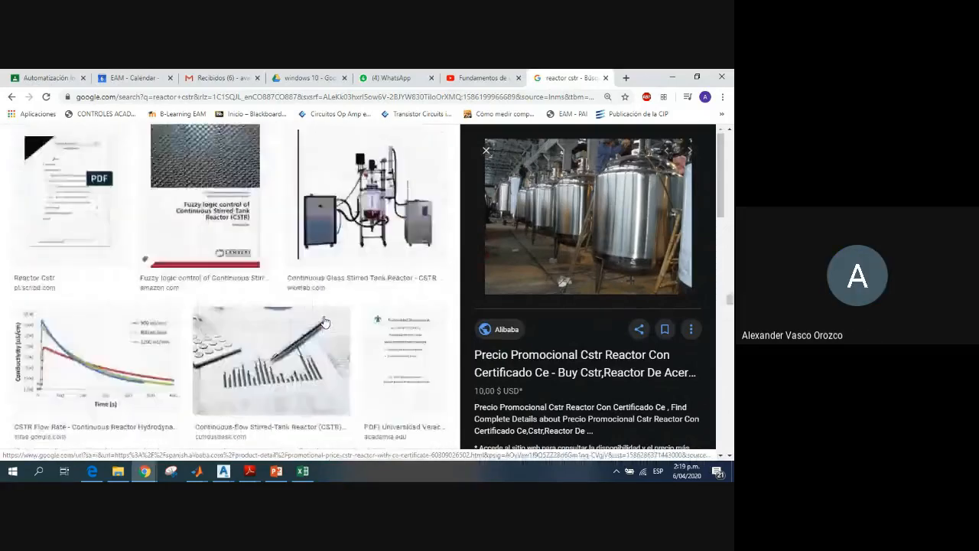
scroll(325, 322, "up", 10)
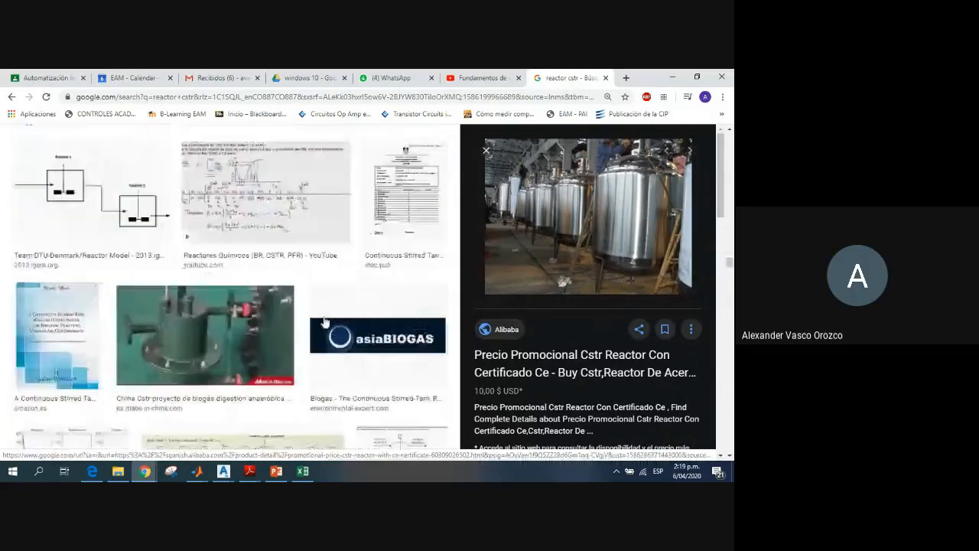
scroll(324, 322, "down", 5)
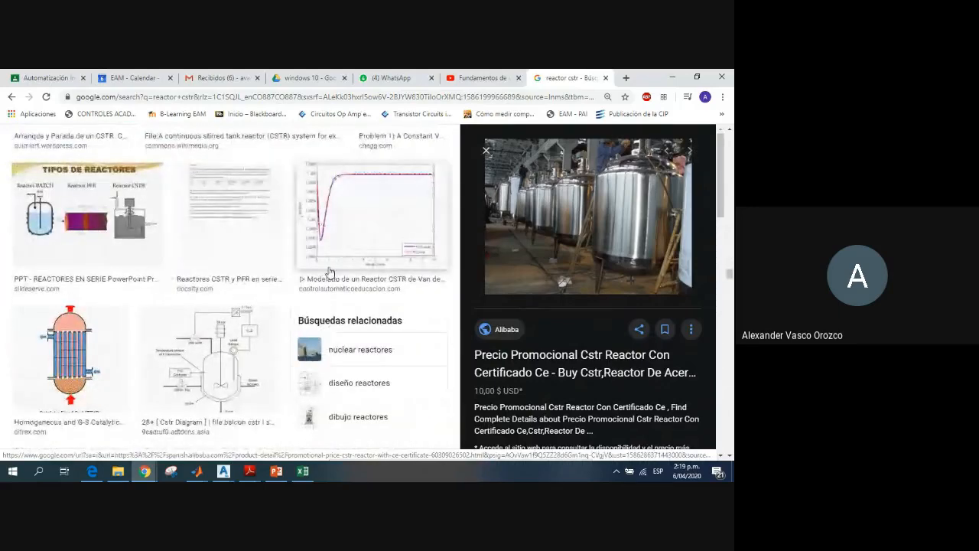
Step: Switch from the Chrome image results back to the plano2d.dwg drawing in AutoCAD Plant 3D
scroll(333, 271, "up", 2)
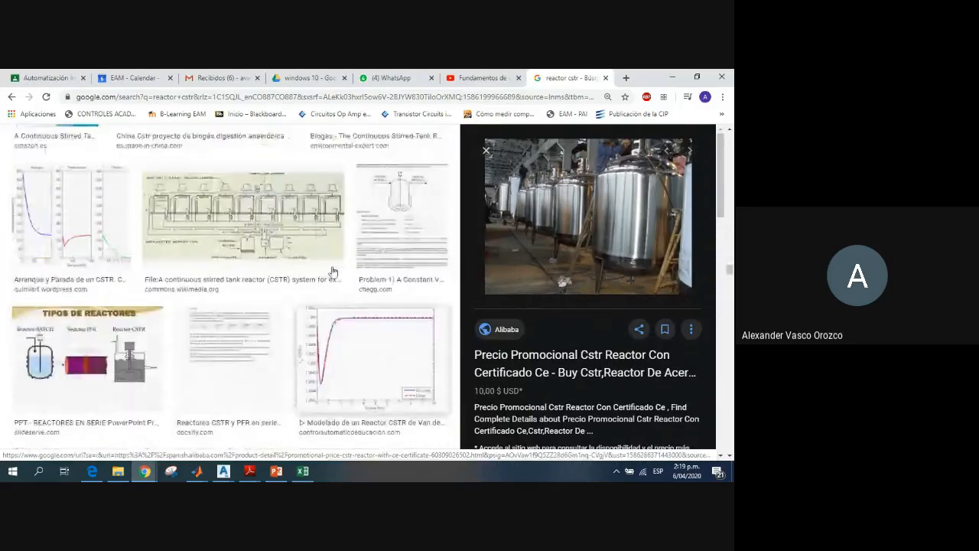
left_click(667, 77)
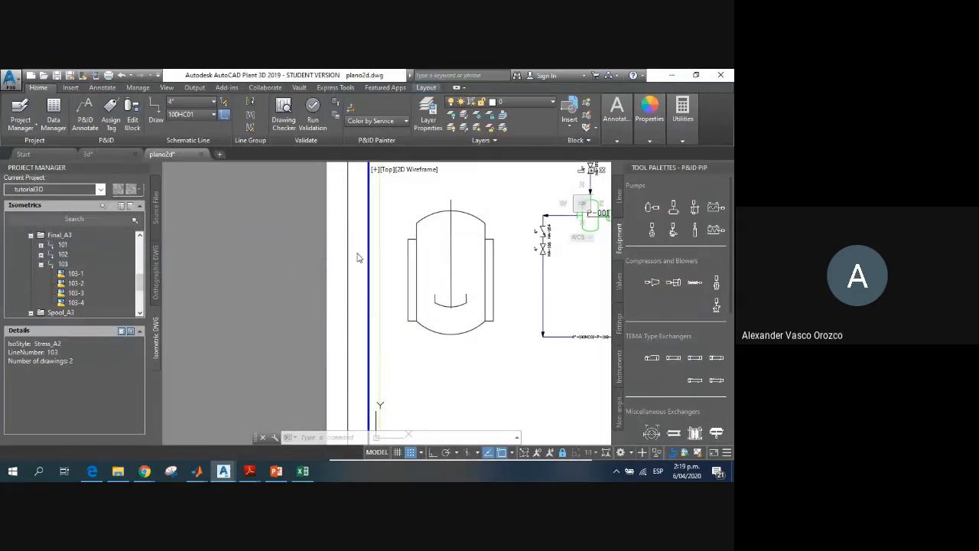
left_click(481, 327)
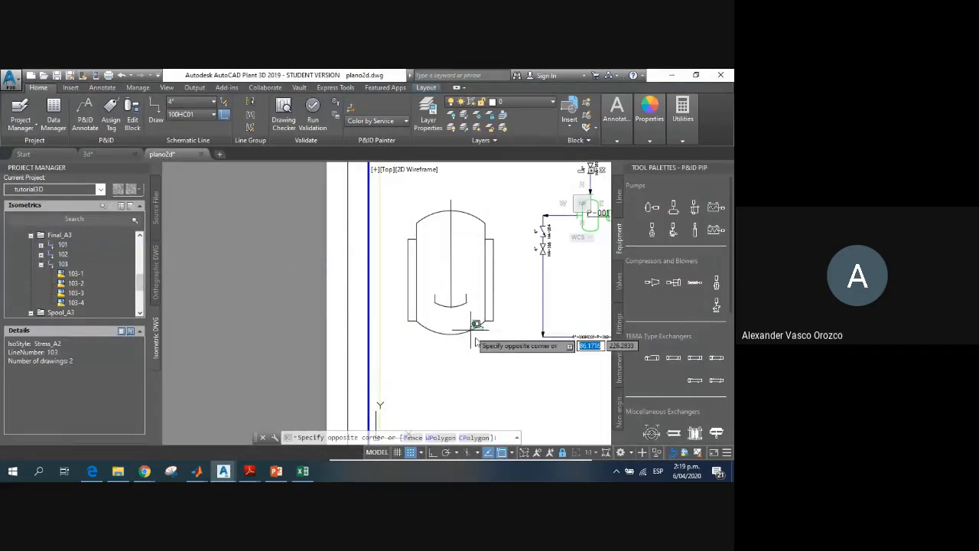
left_click(471, 332)
left_click(477, 359)
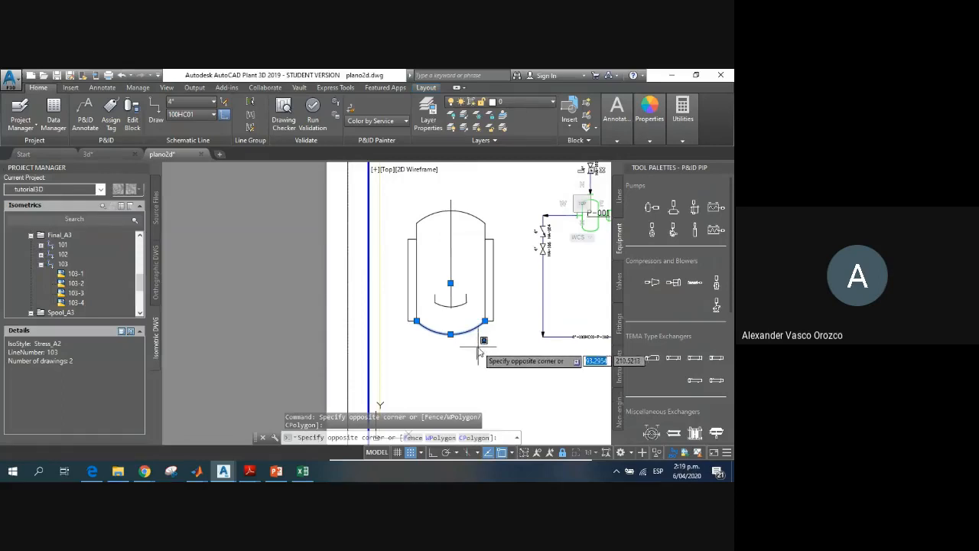
key("Escape")
key("Escape")
key("Escape")
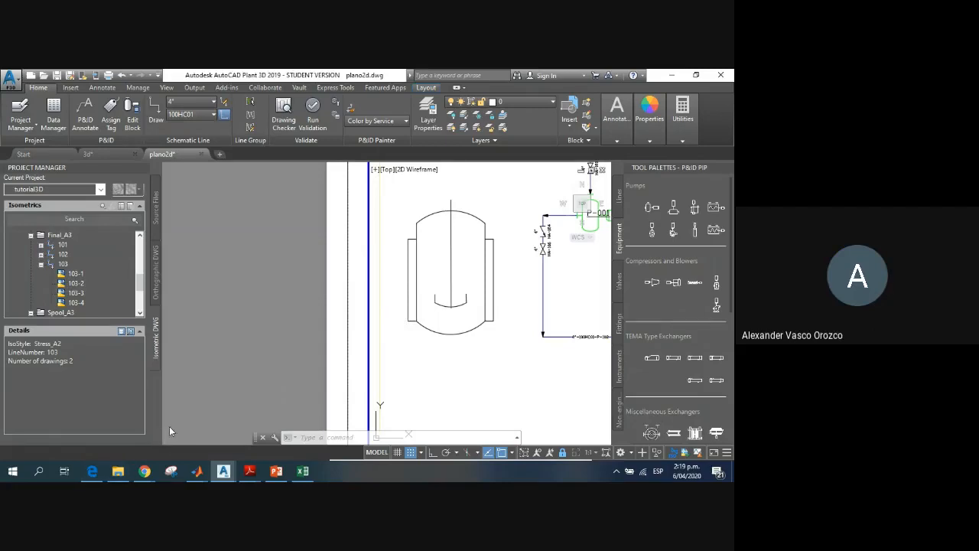
left_click(398, 195)
left_click(512, 356)
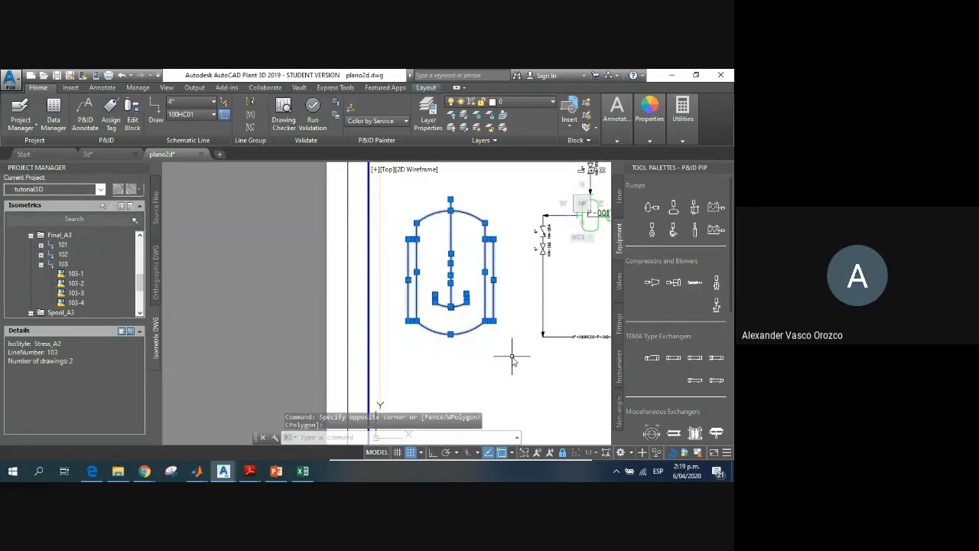
key("Escape")
key("Escape")
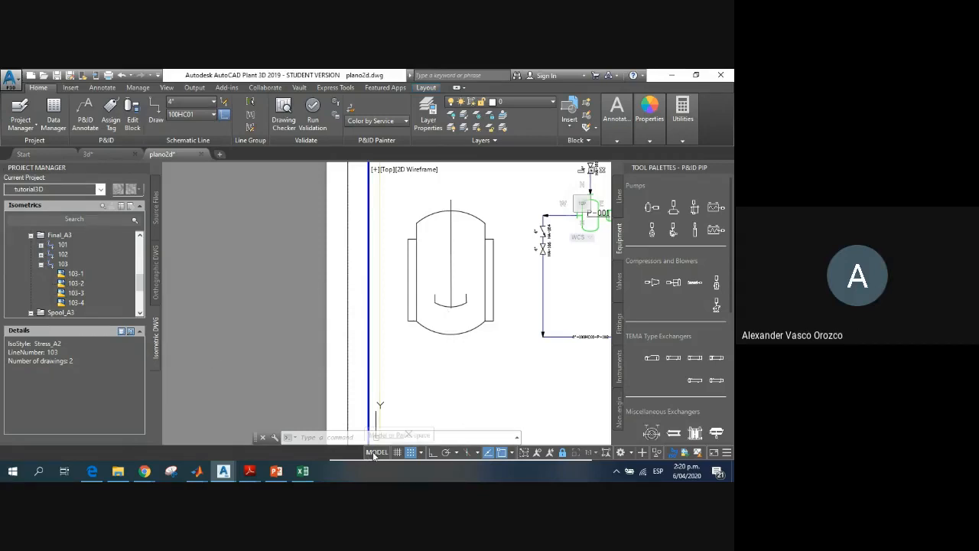
Step: Toggle the layout between paper space and model space twice, finishing in model space
left_click(374, 452)
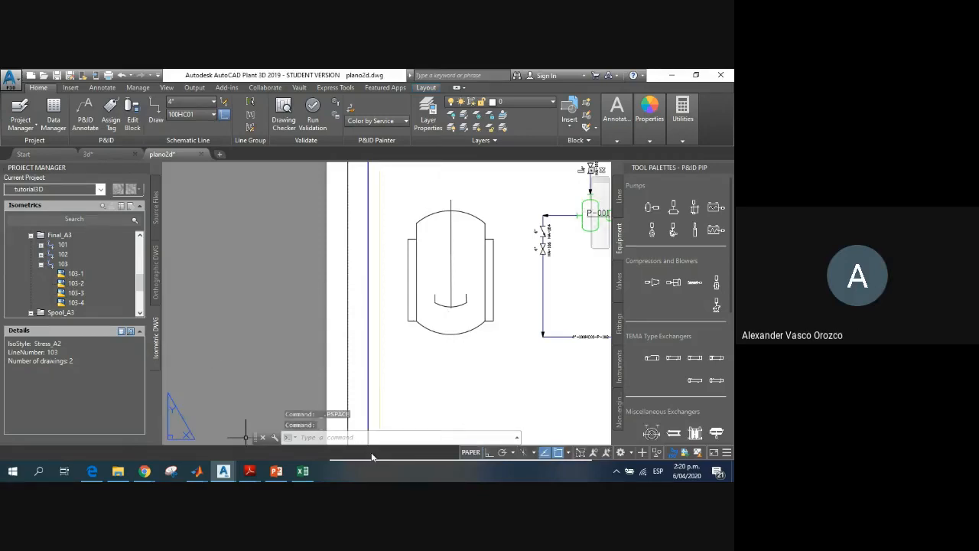
left_click(469, 452)
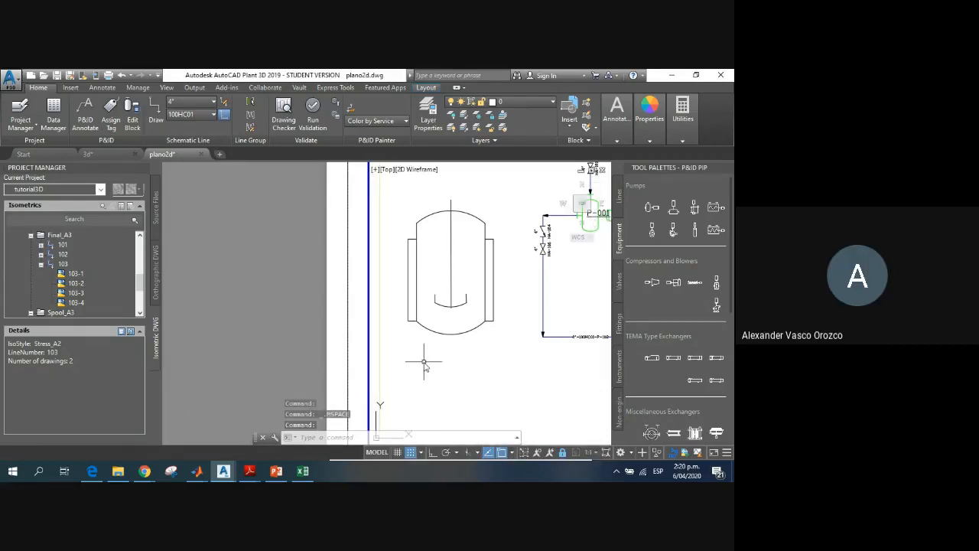
left_click(376, 453)
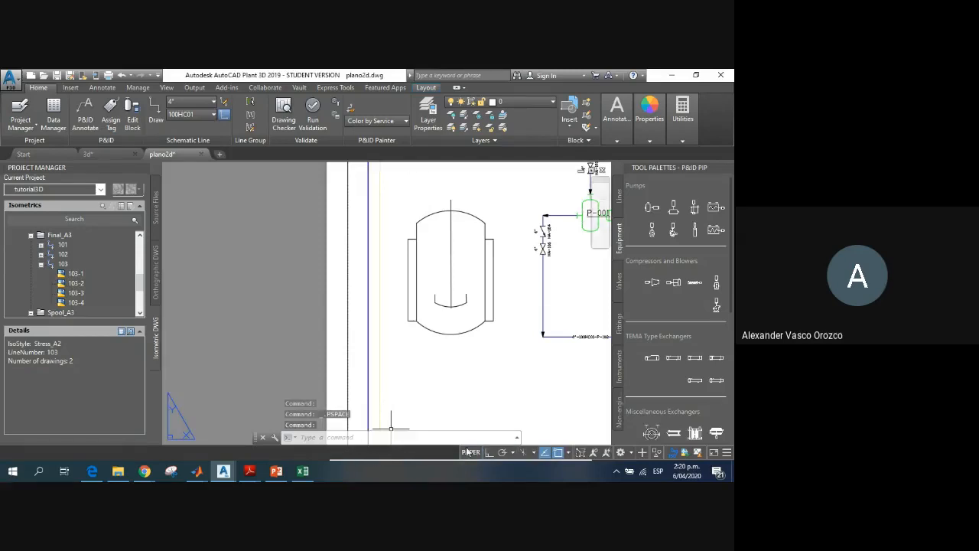
left_click(470, 452)
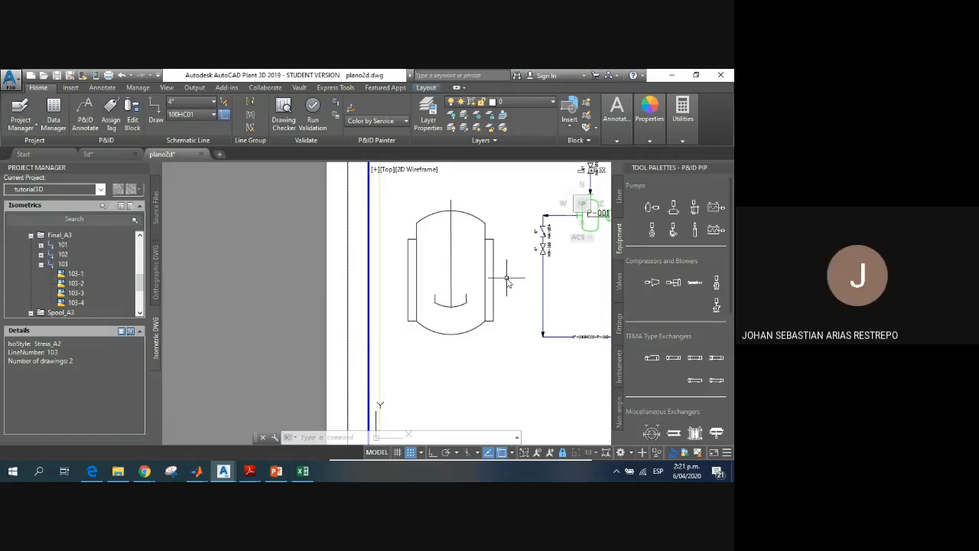
Step: Select all the geometry of the jacketed reactor, including the agitator, and start converting it to a P&ID object
left_click(394, 197)
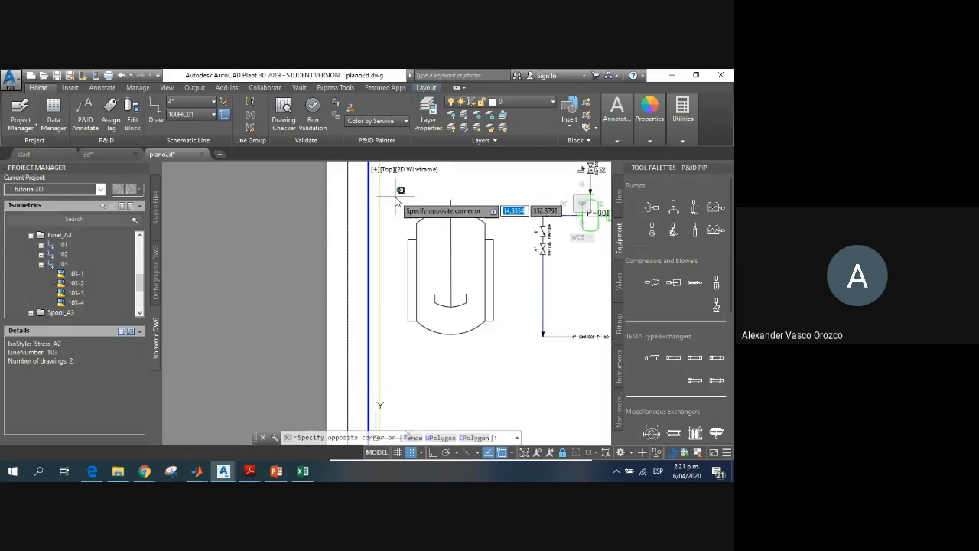
left_click(487, 348)
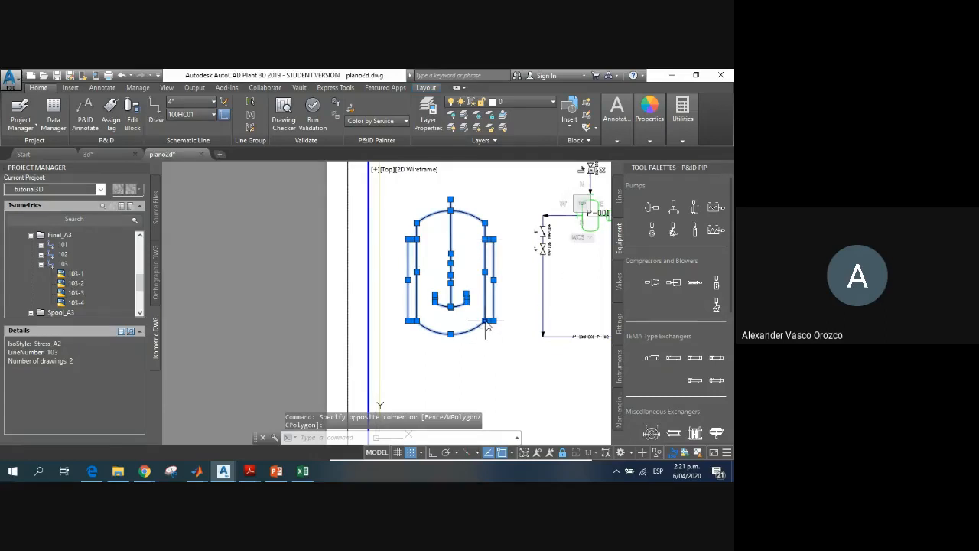
left_click(487, 322)
right_click(487, 322)
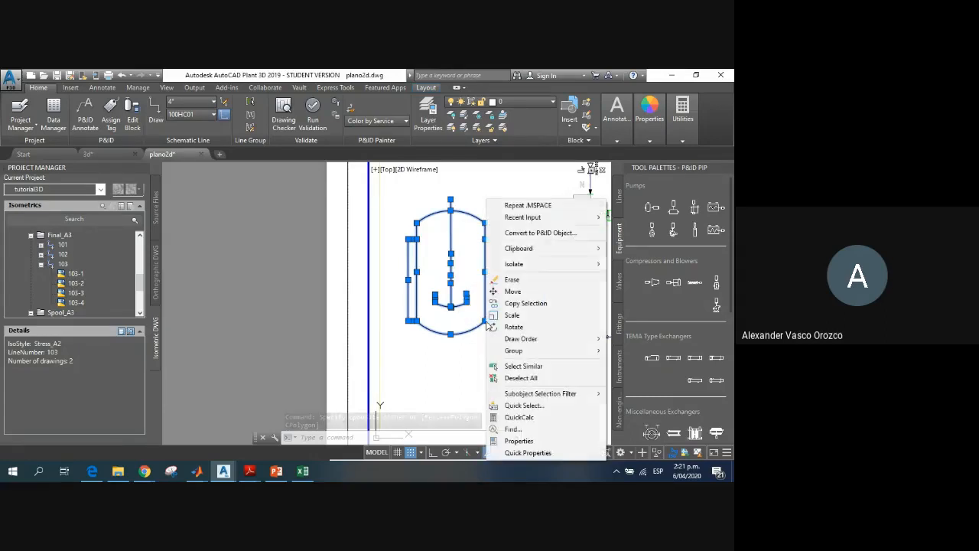
left_click(539, 234)
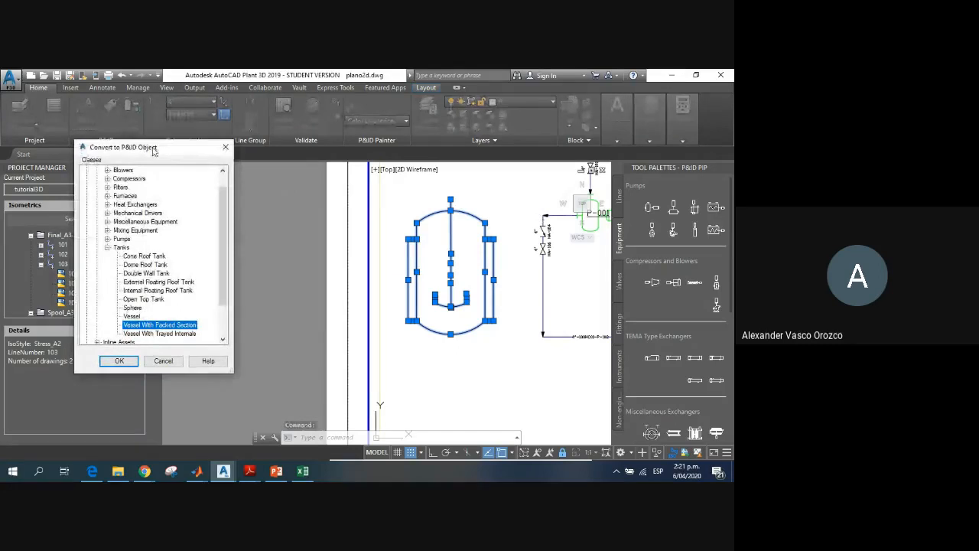
Step: Review the available P&ID classes and accept Vessel With Packed Section under Tanks as the reactor's class
left_click_drag(153, 151, 269, 145)
scroll(347, 241, "down", 2)
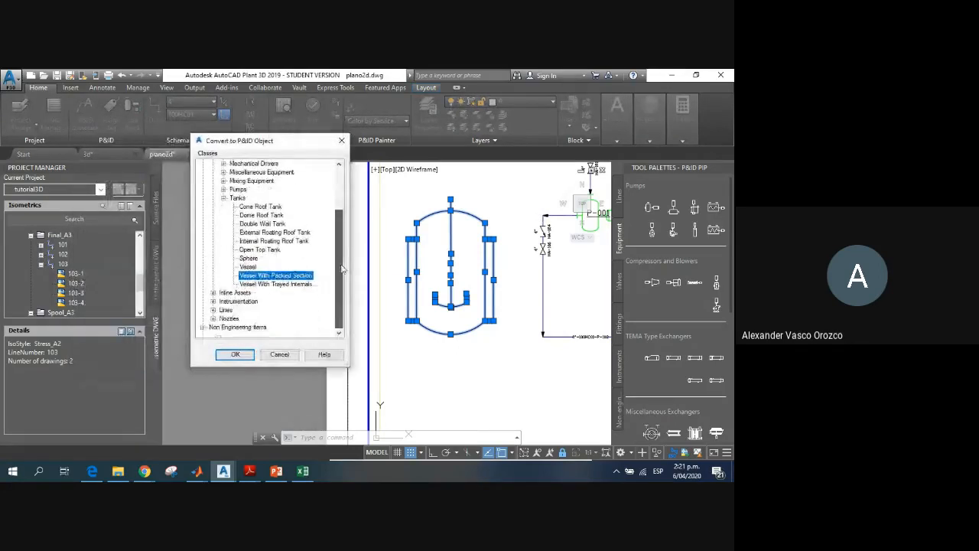
scroll(346, 241, "up", 1)
scroll(346, 241, "down", 1)
scroll(345, 218, "up", 3)
scroll(344, 216, "down", 3)
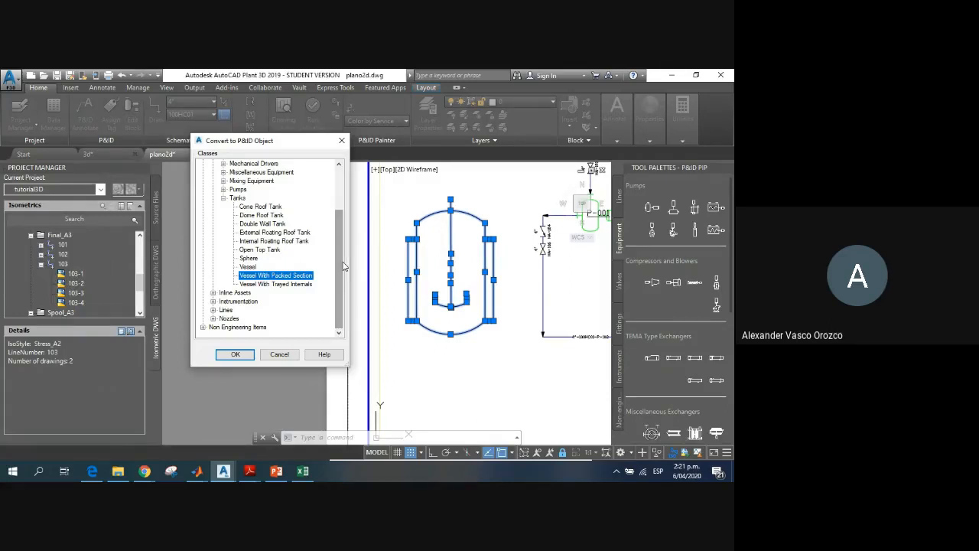
scroll(344, 233, "up", 3)
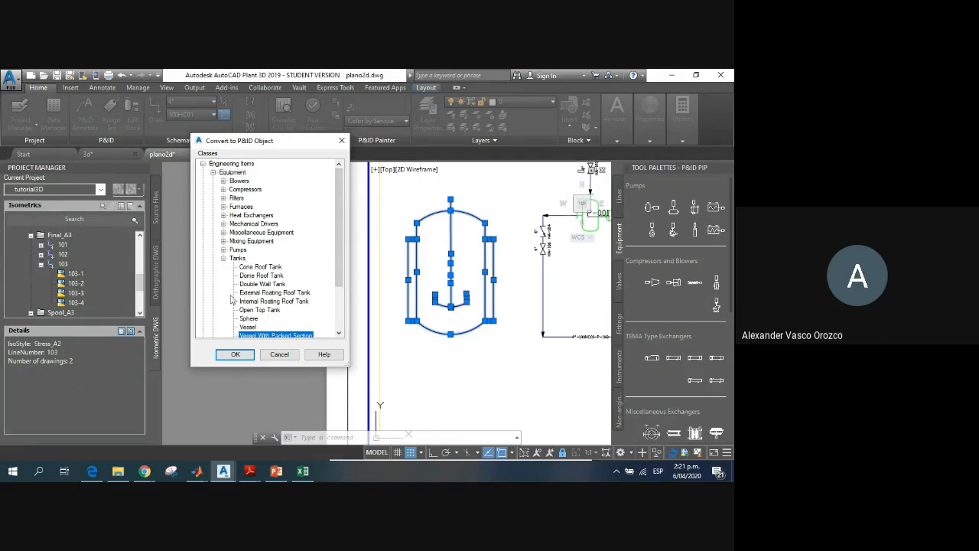
scroll(271, 314, "down", 1)
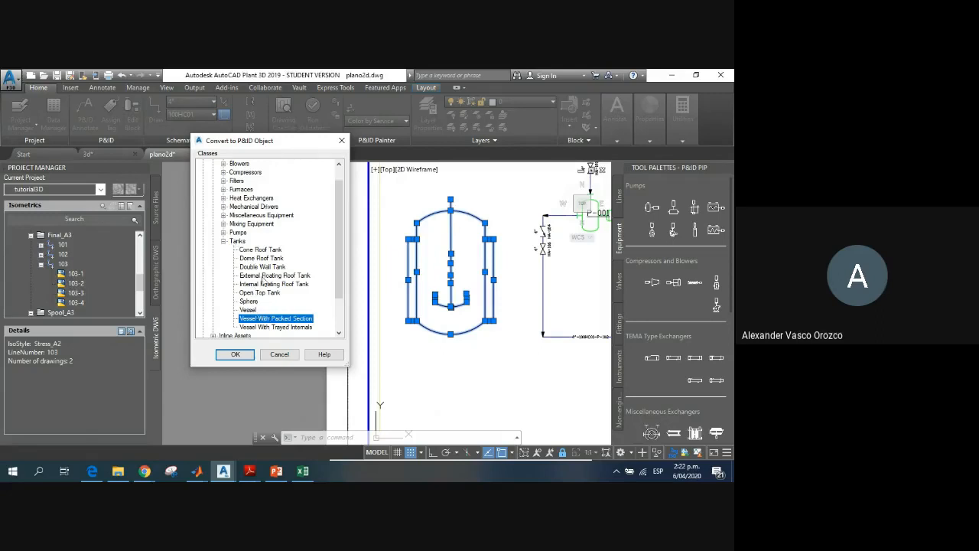
scroll(262, 302, "down", 3)
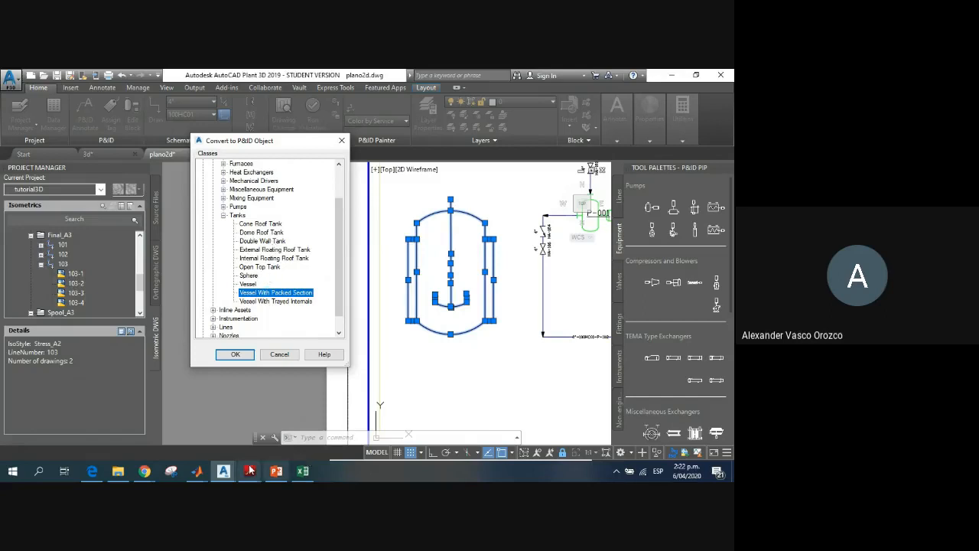
left_click(236, 355)
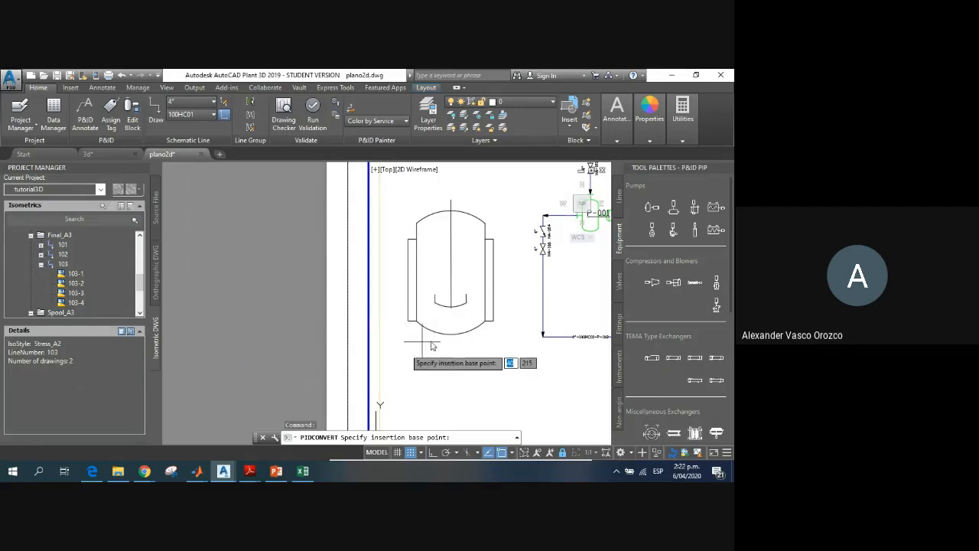
Step: Switch to the Google Meet window, mute the microphone and return to the AutoCAD Plant 3D drawing
scroll(449, 326, "down", 3)
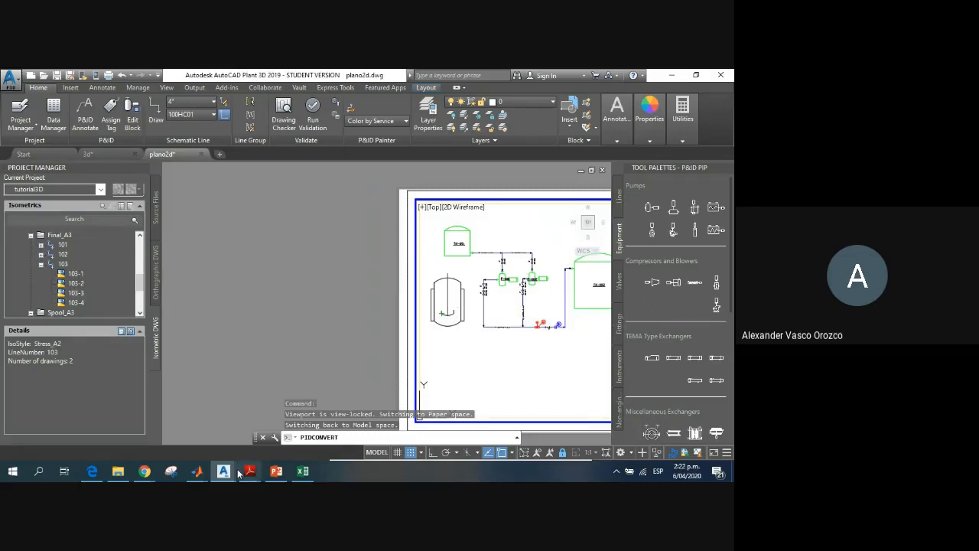
mouse_move(141, 474)
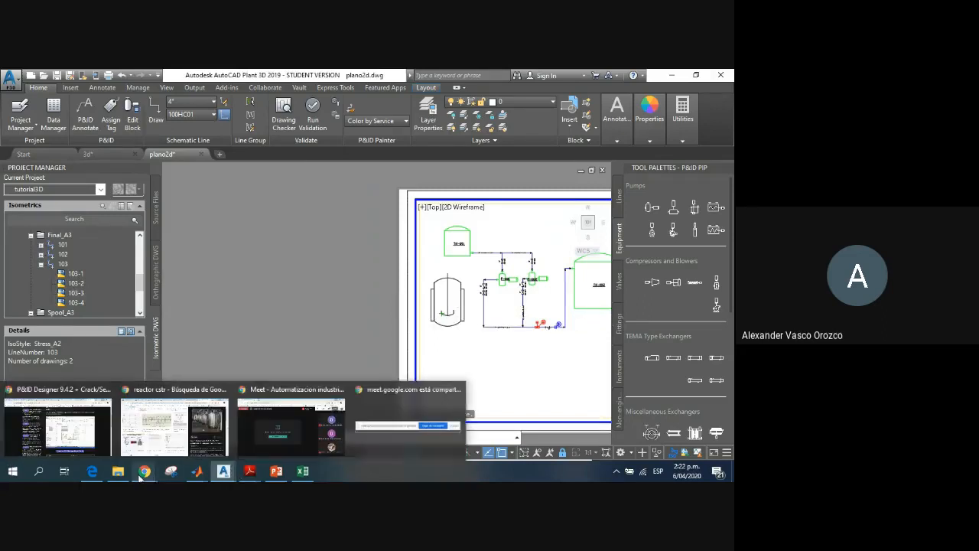
left_click(282, 432)
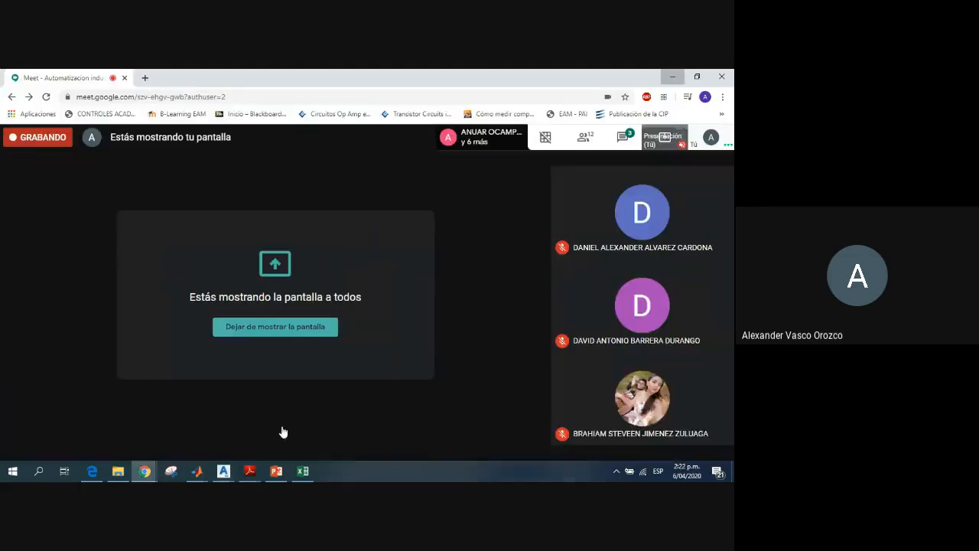
left_click(328, 435)
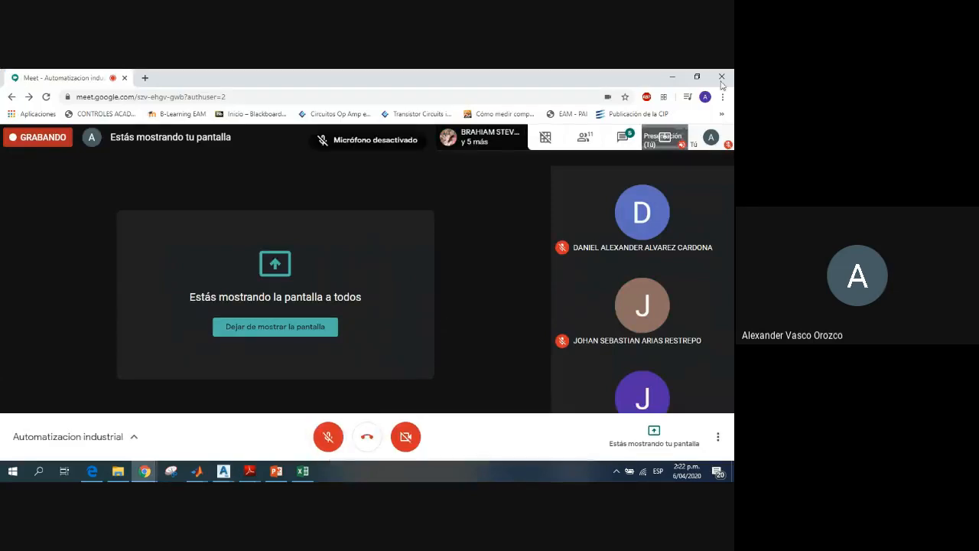
left_click(672, 77)
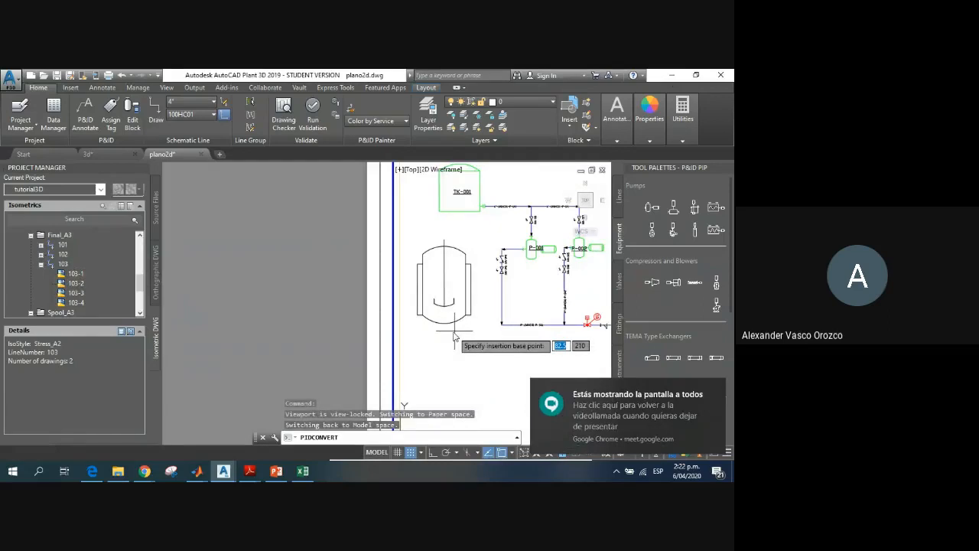
Step: Reactivate the microphone in the Google Meet window and return to the reactor drawing in AutoCAD Plant 3D
scroll(454, 335, "up", 2)
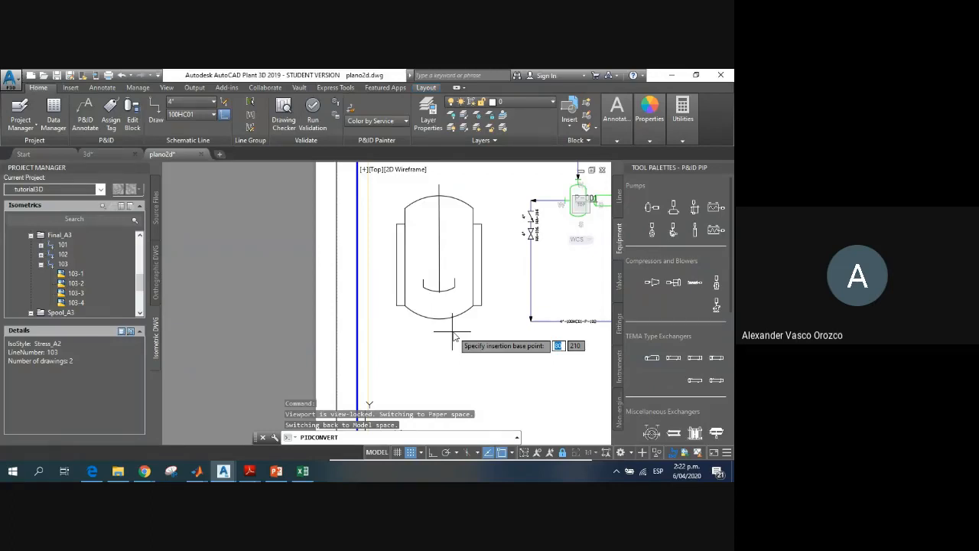
mouse_move(163, 475)
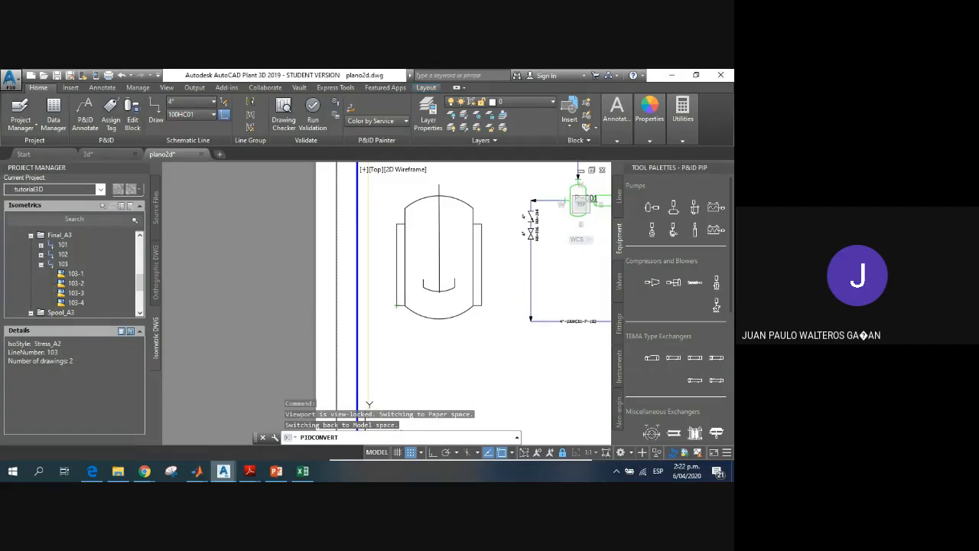
mouse_move(228, 478)
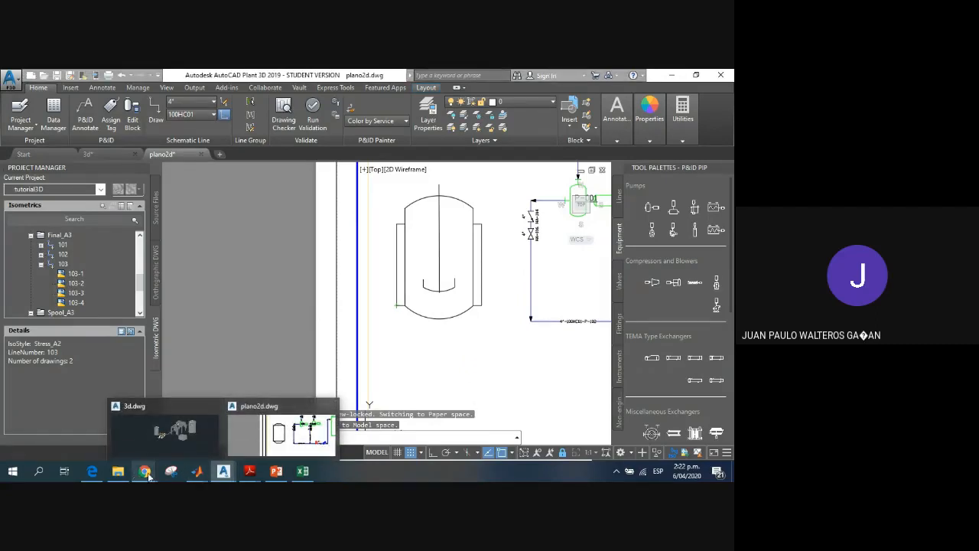
left_click(281, 438)
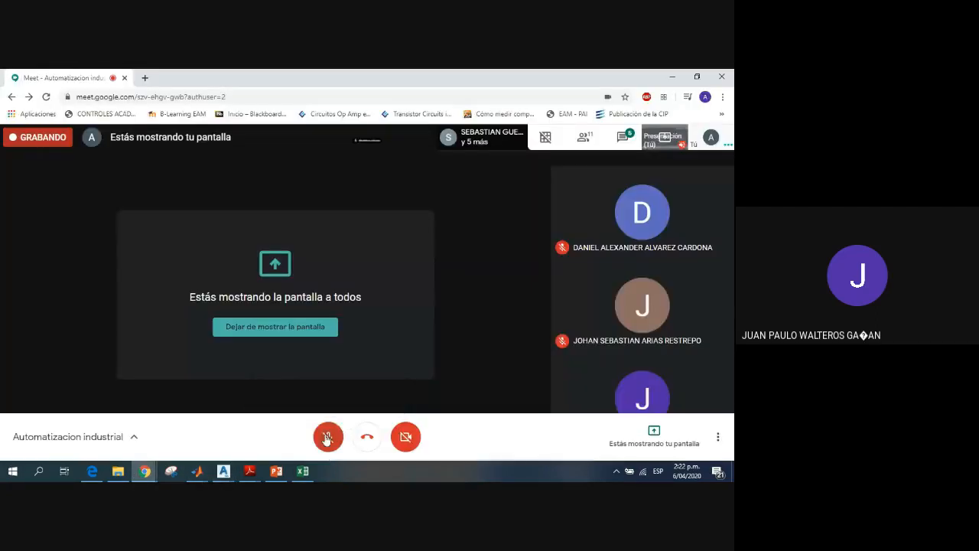
left_click(327, 437)
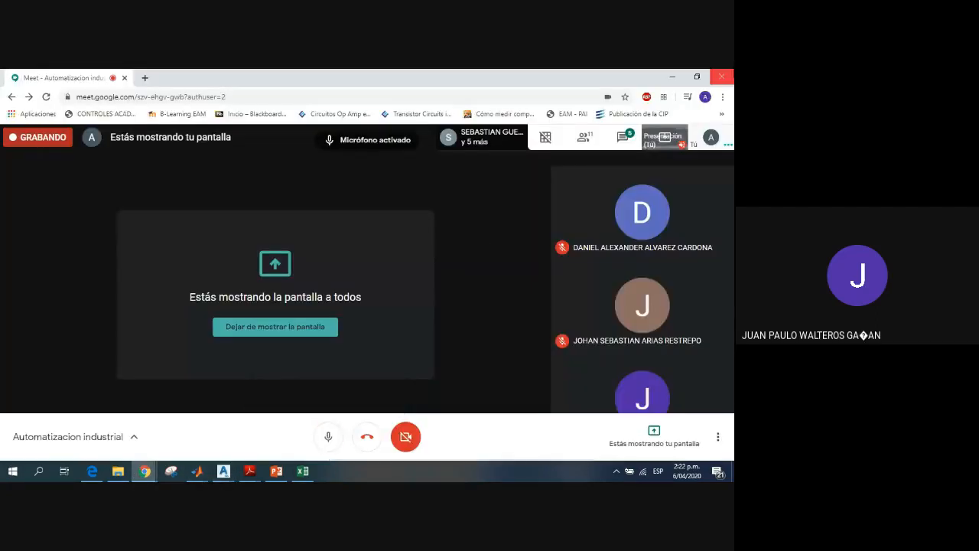
left_click(671, 80)
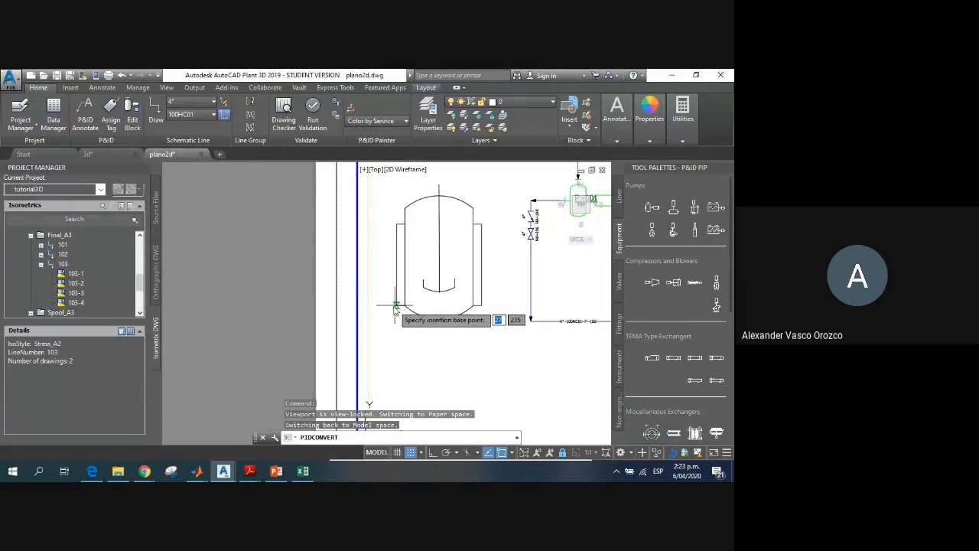
Step: Complete the P&ID conversion by placing the insertion base point at the lower-left corner of the reactor's jacket
left_click(395, 305)
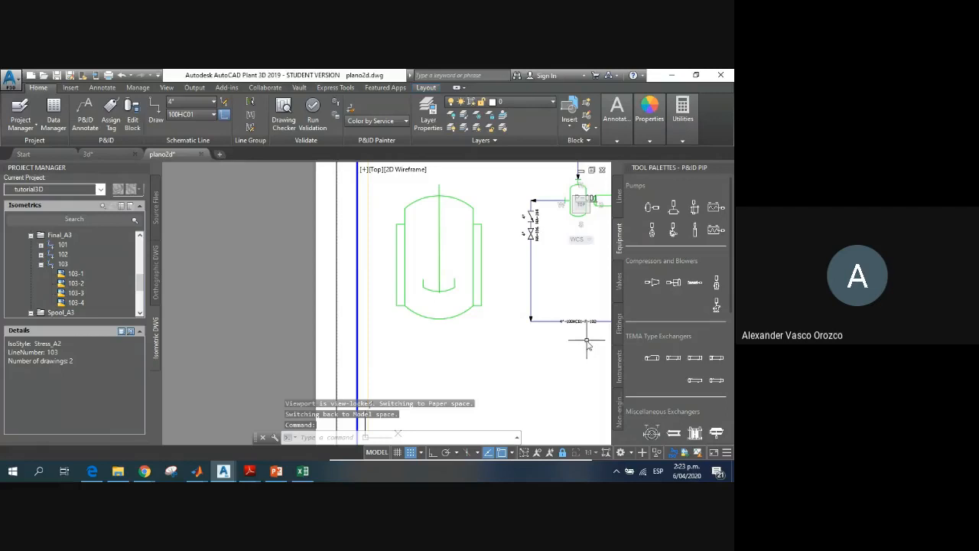
scroll(535, 321, "down", 5)
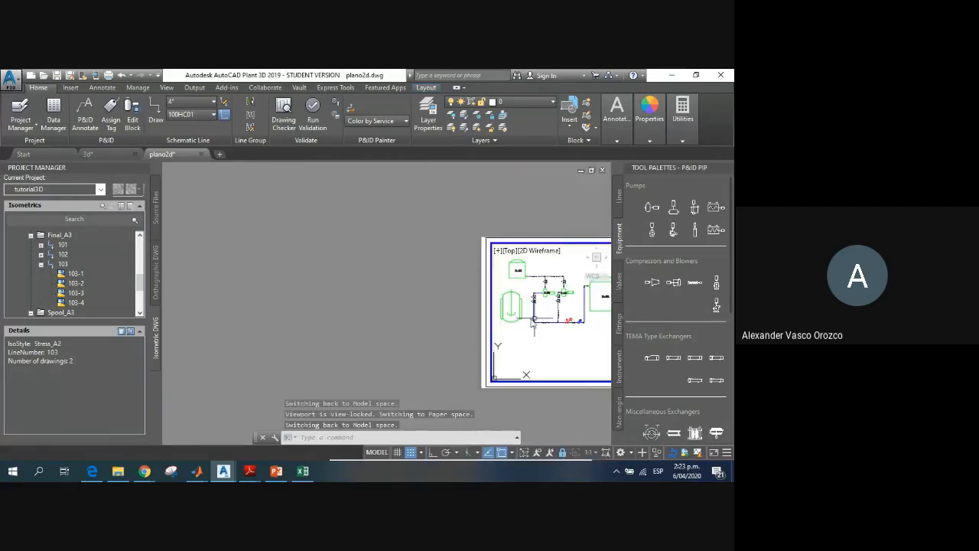
scroll(481, 282, "up", 5)
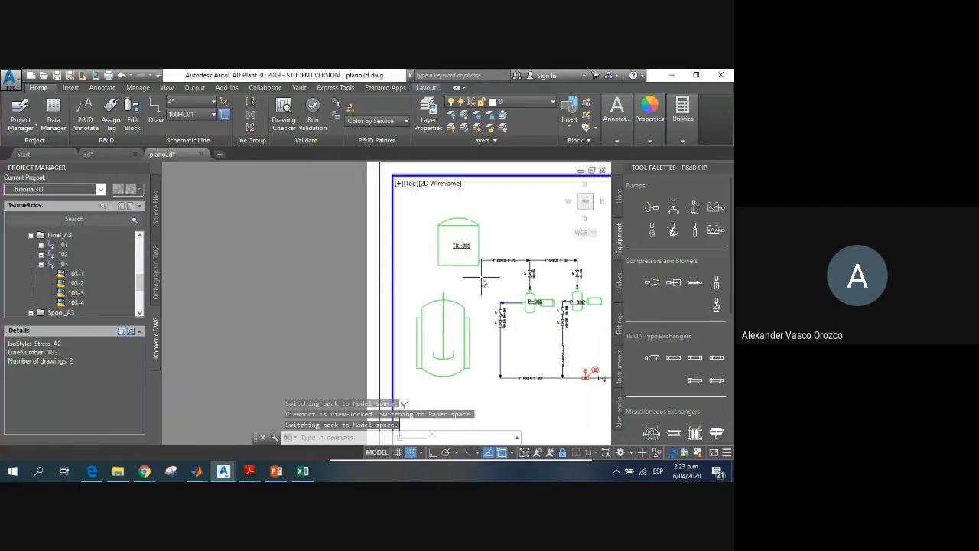
Step: Assign the reactor the tag TK with the next available number, 004, and place its Equipment Tag annotation at the centre of the vessel
scroll(481, 281, "up", 3)
scroll(479, 300, "down", 3)
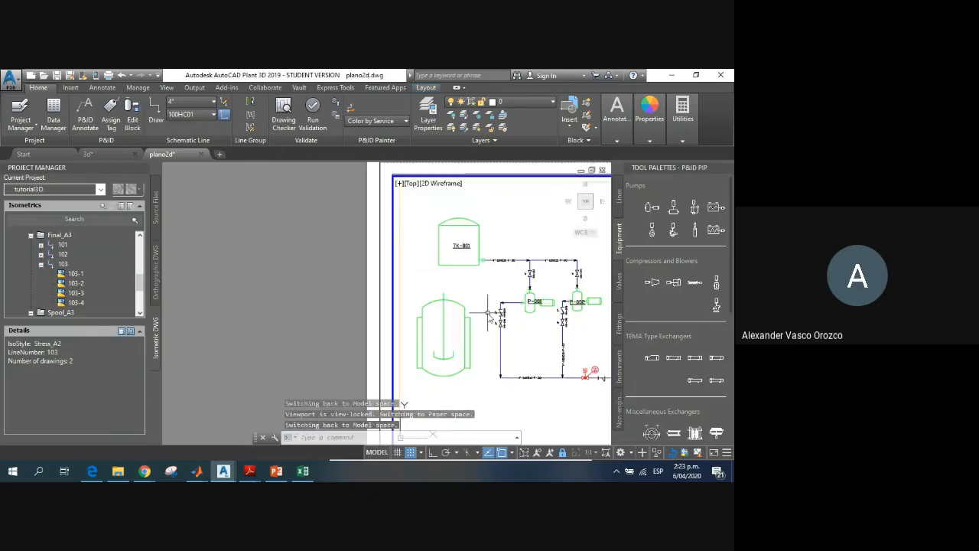
scroll(447, 342, "up", 4)
scroll(448, 342, "down", 2)
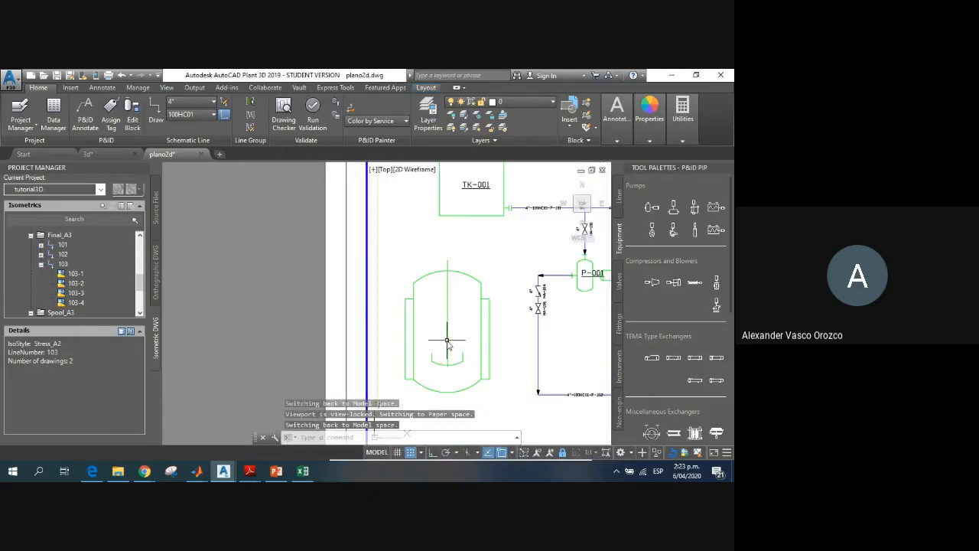
left_click(449, 344)
right_click(449, 344)
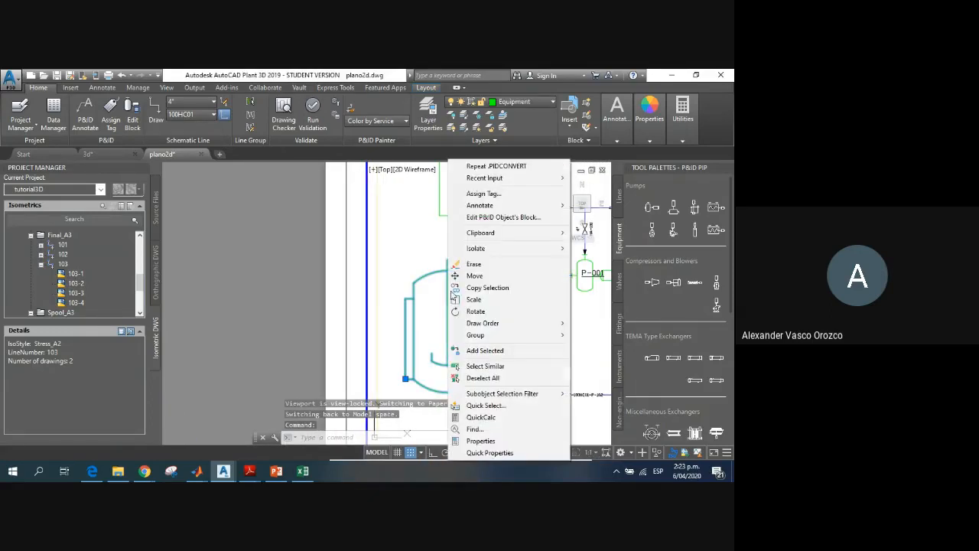
left_click(484, 195)
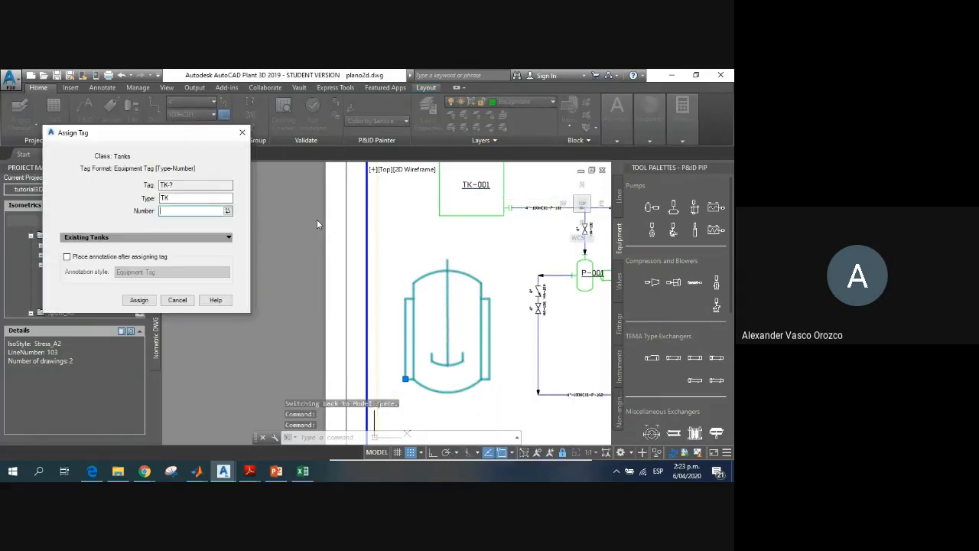
left_click(228, 211)
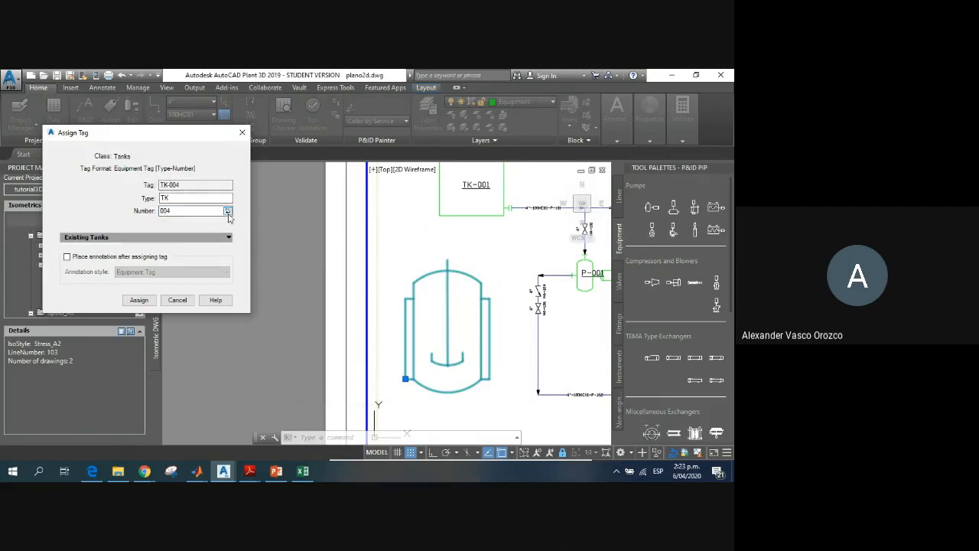
left_click(67, 257)
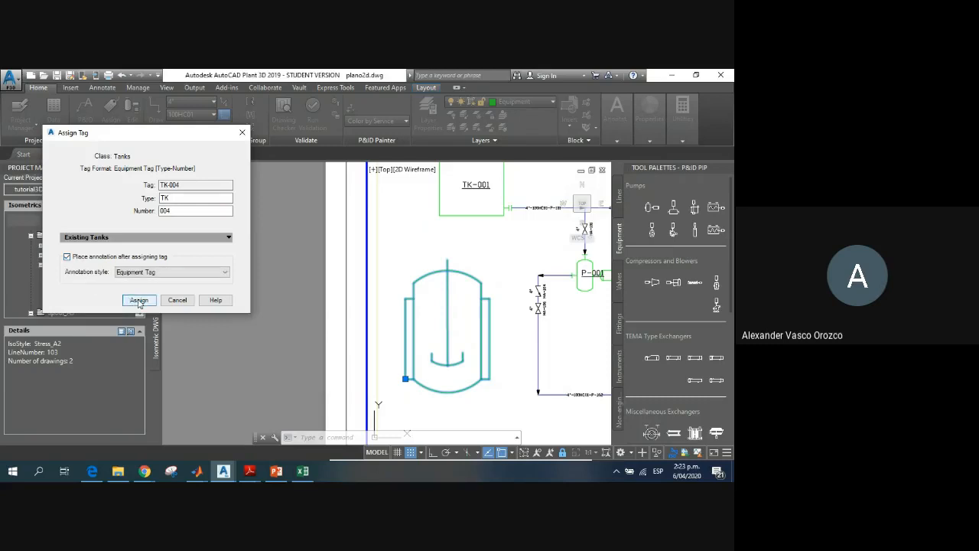
left_click(447, 326)
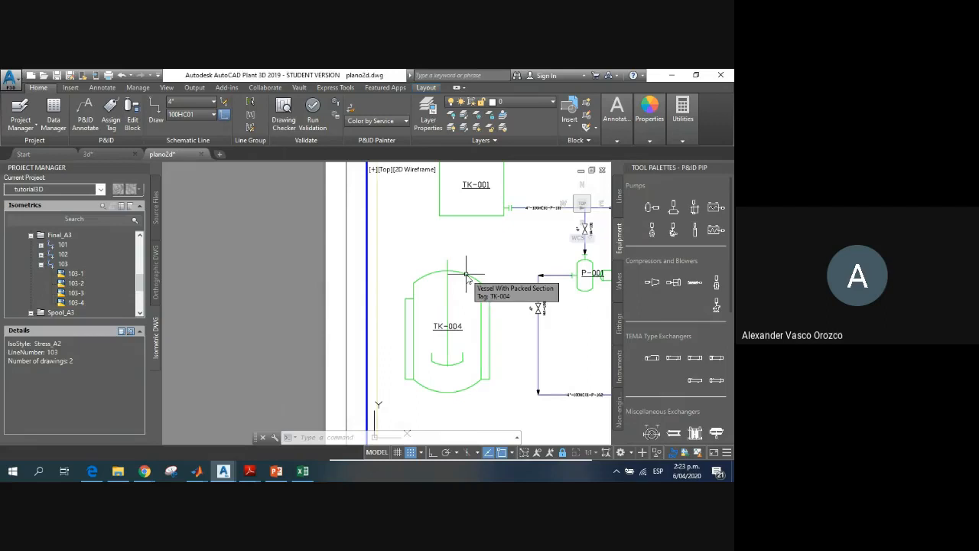
Step: Change the reactor's description property to REACTOR CSTR and deselect the vessel
left_click(467, 274)
right_click(466, 273)
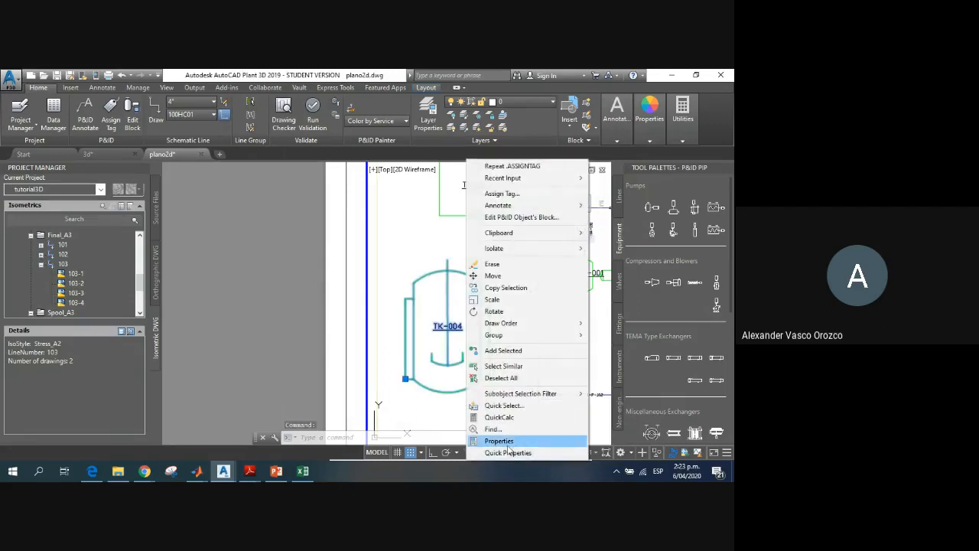
left_click(499, 441)
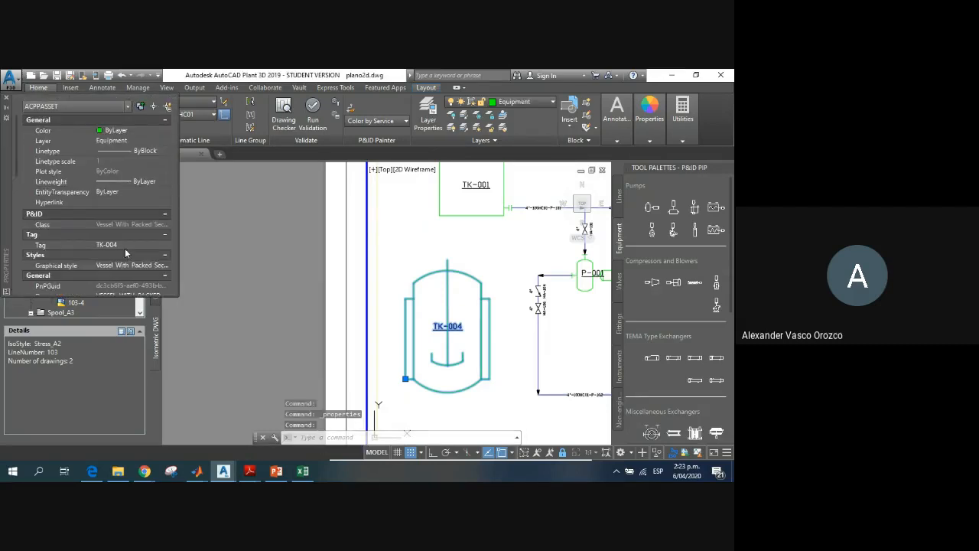
scroll(116, 225, "down", 3)
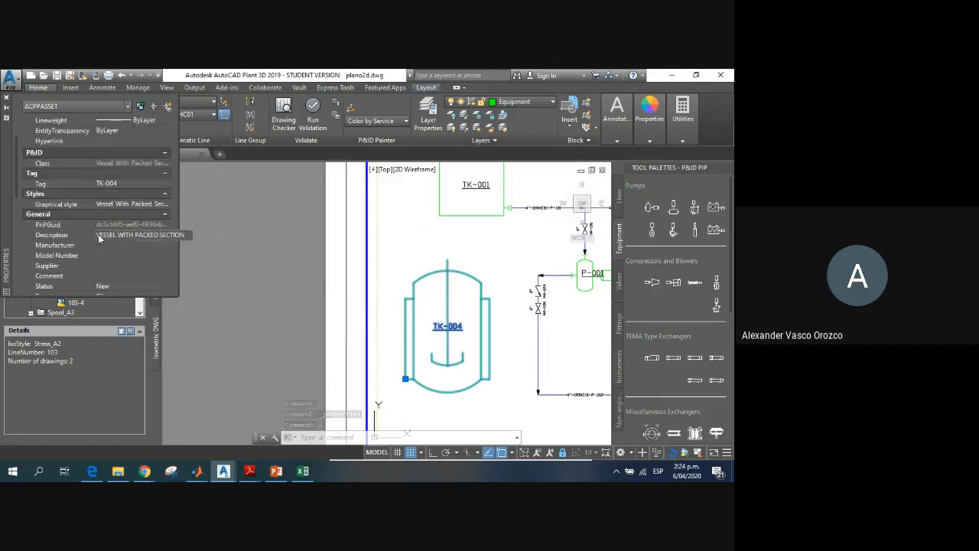
left_click(123, 234)
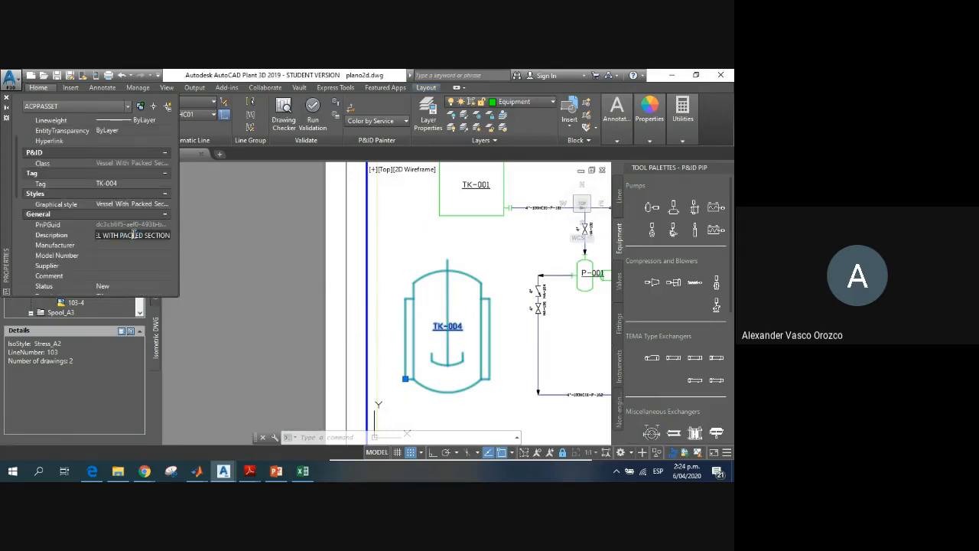
double_click(133, 234)
type("rea")
key("BackSpace")
key("BackSpace")
key("BackSpace")
type("REACTOR CS")
key("Tab")
left_click(129, 266)
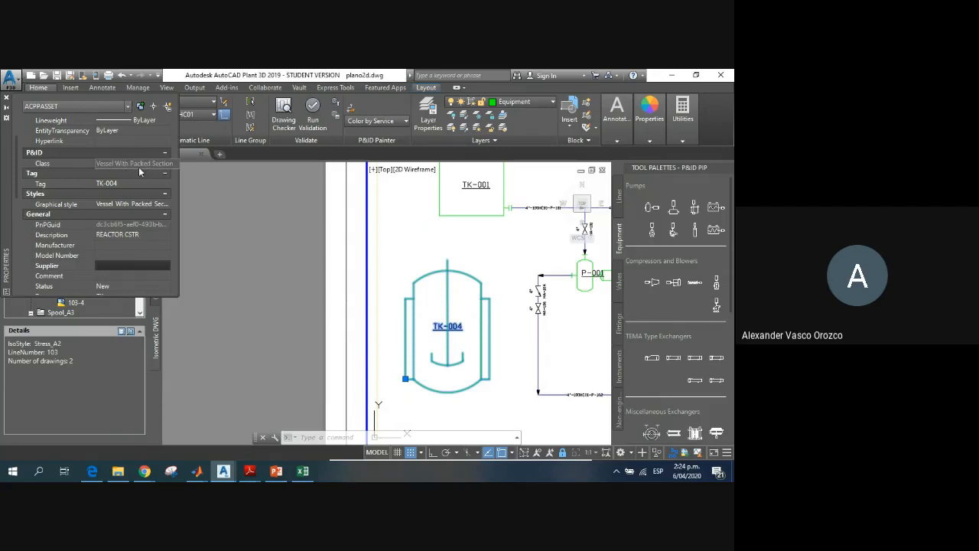
left_click(6, 98)
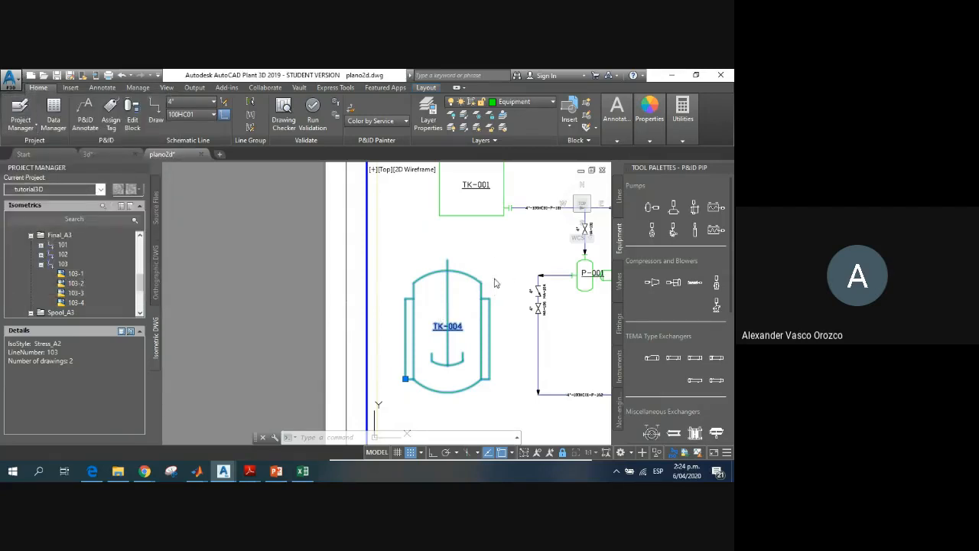
key("Escape")
Step: Draw a primary pipe line from the lower right side of the reactor's jacket, below the existing piping, to the lower right side of TK-002
scroll(523, 372, "down", 5)
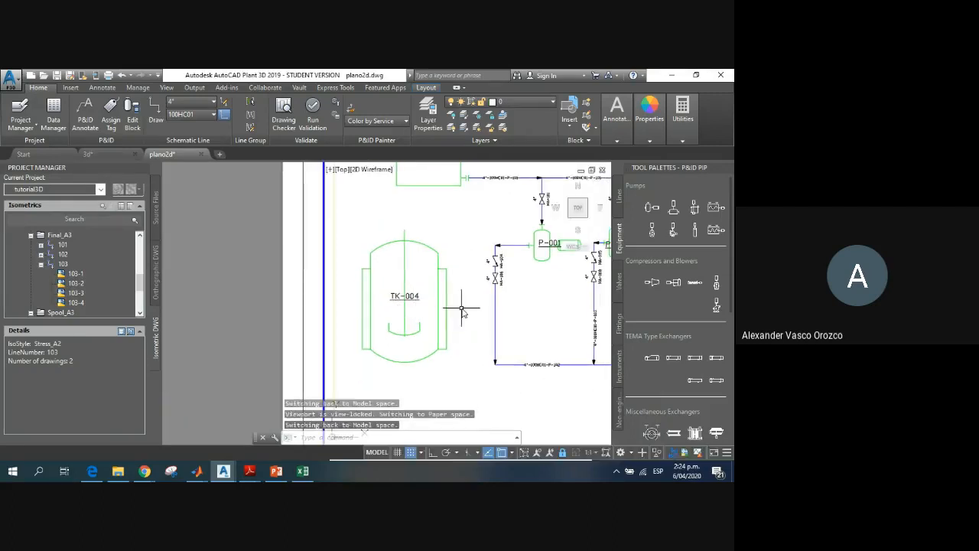
scroll(450, 332, "up", 5)
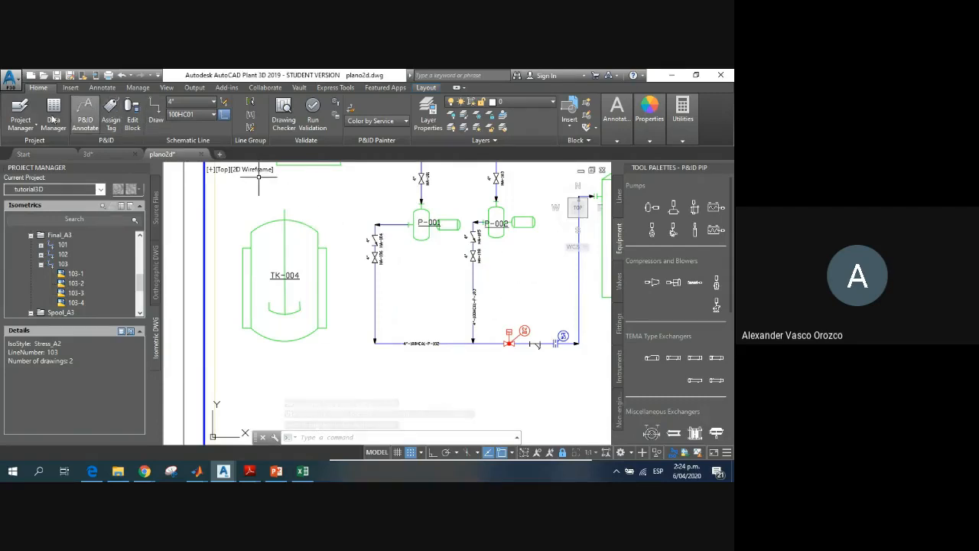
left_click(621, 202)
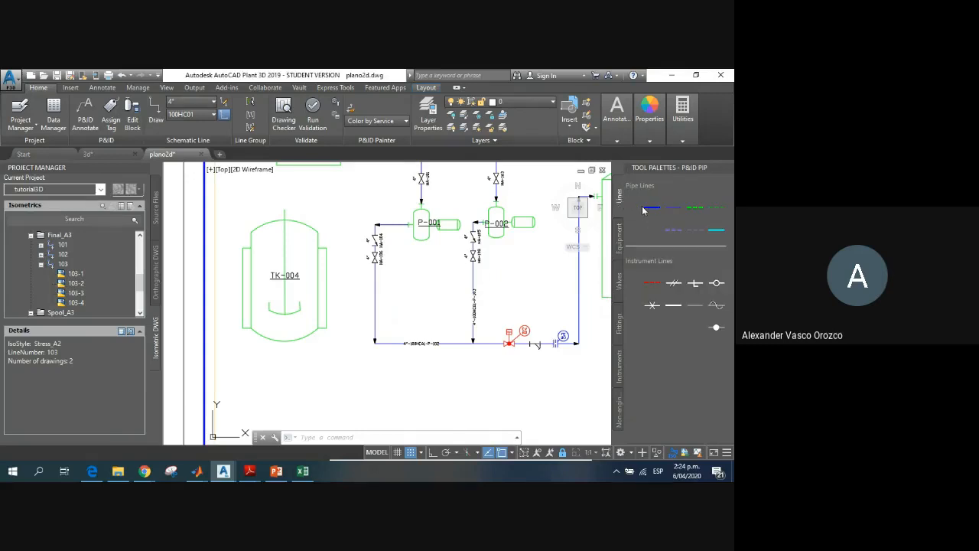
left_click(646, 208)
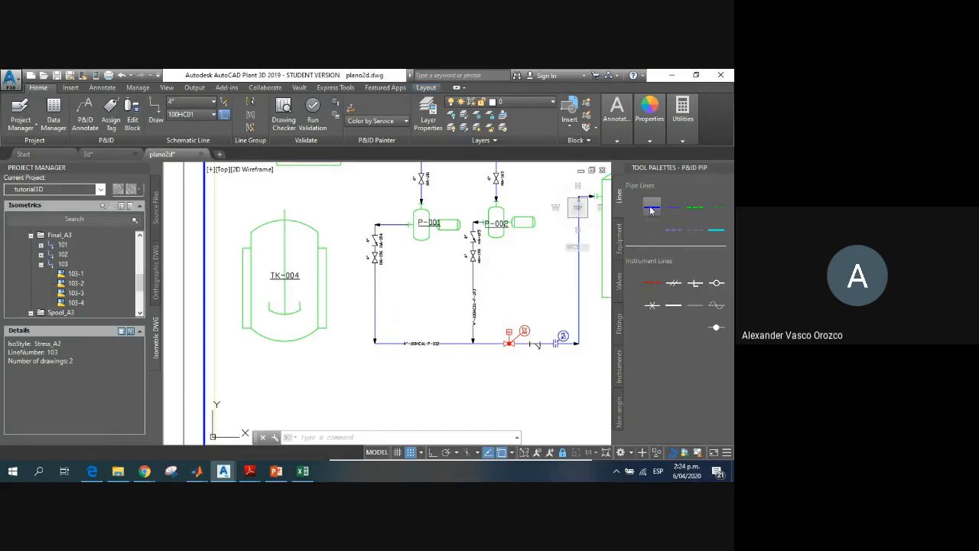
left_click(327, 325)
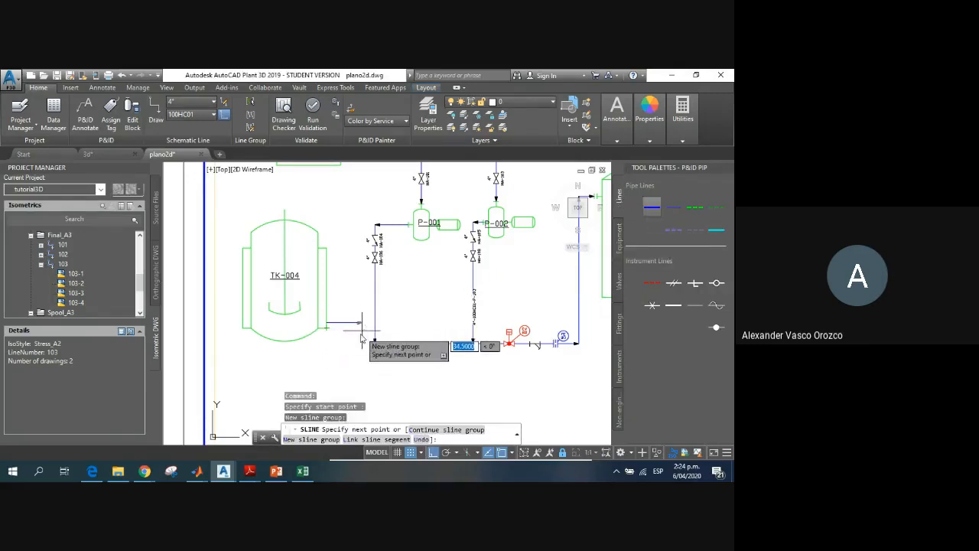
left_click(348, 325)
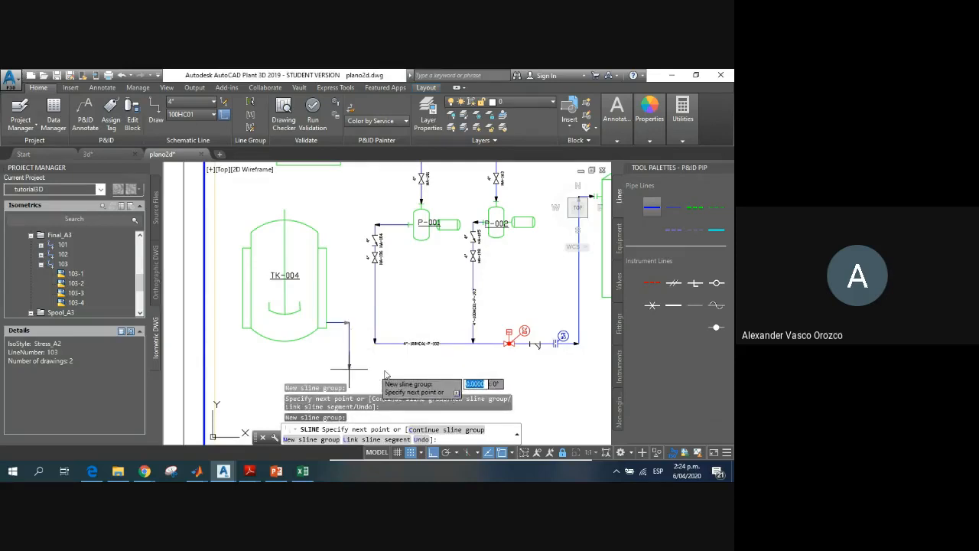
mouse_move(380, 352)
middle_mouse_down()
mouse_move(399, 353)
mouse_move(239, 334)
middle_mouse_up()
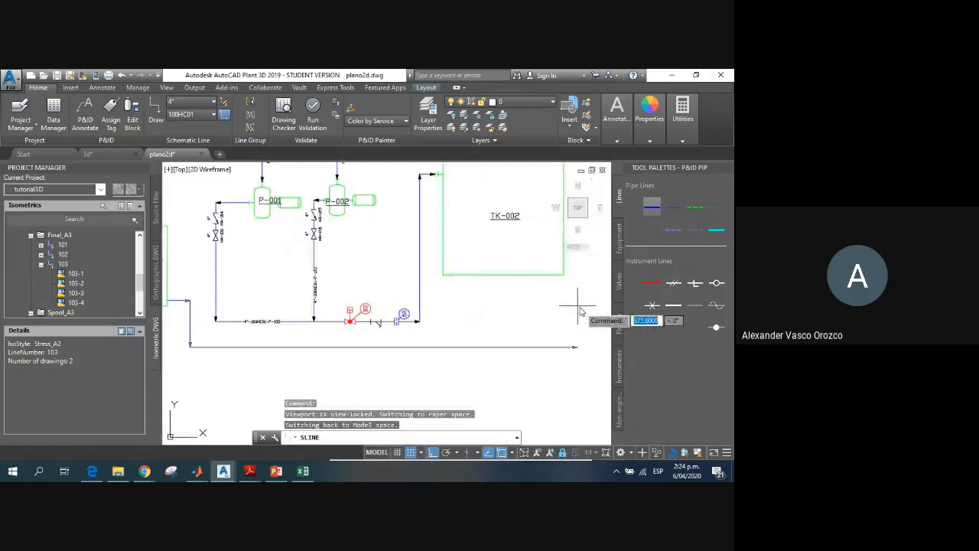
middle_click_drag(580, 311, 521, 312)
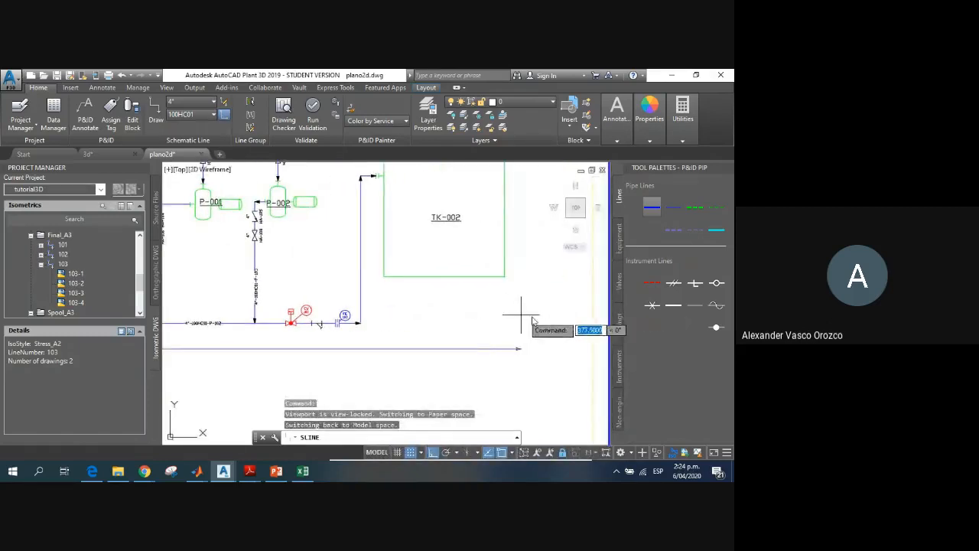
left_click(539, 329)
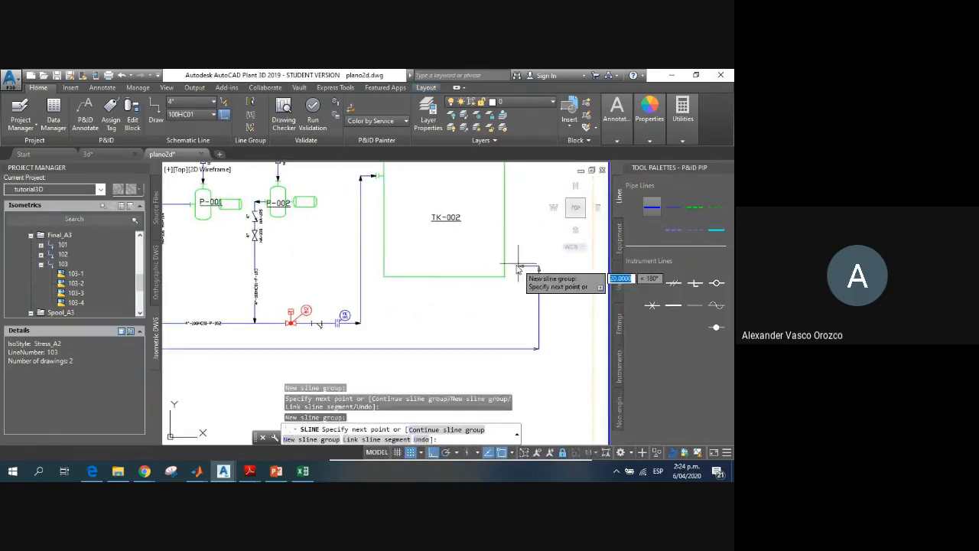
key("Escape")
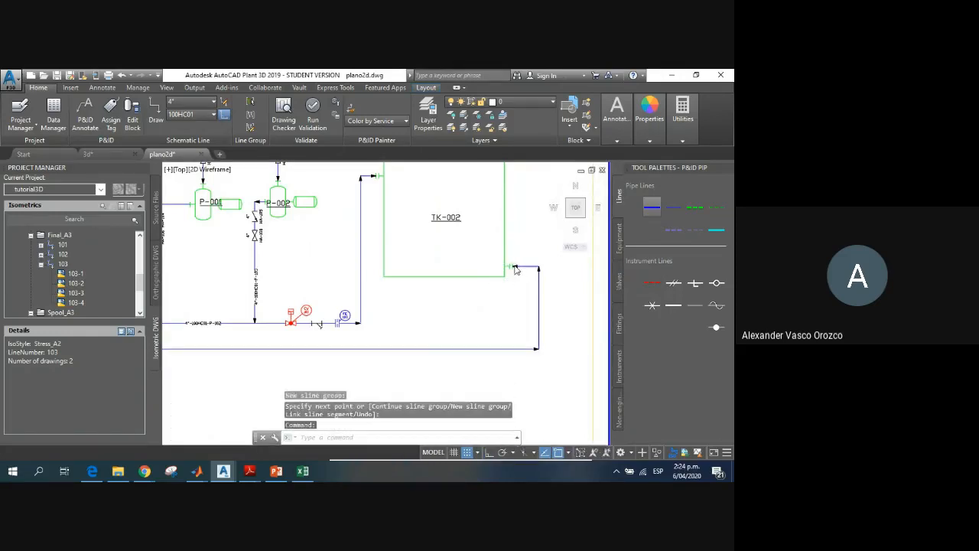
Step: Inspect the new pipe line's nozzle connections at TK-002 and at the reactor's jacket
scroll(465, 265, "up", 5)
scroll(458, 298, "down", 5)
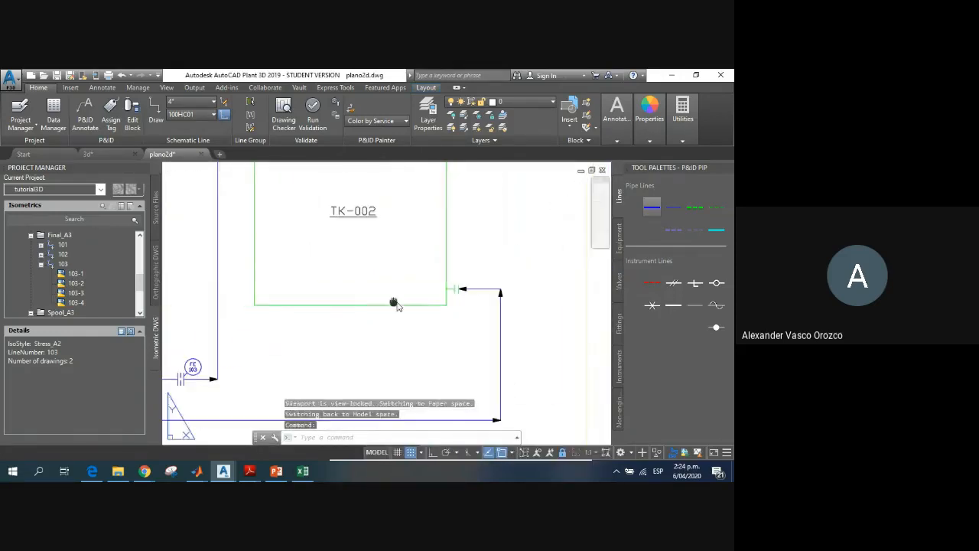
scroll(288, 295, "down", 6)
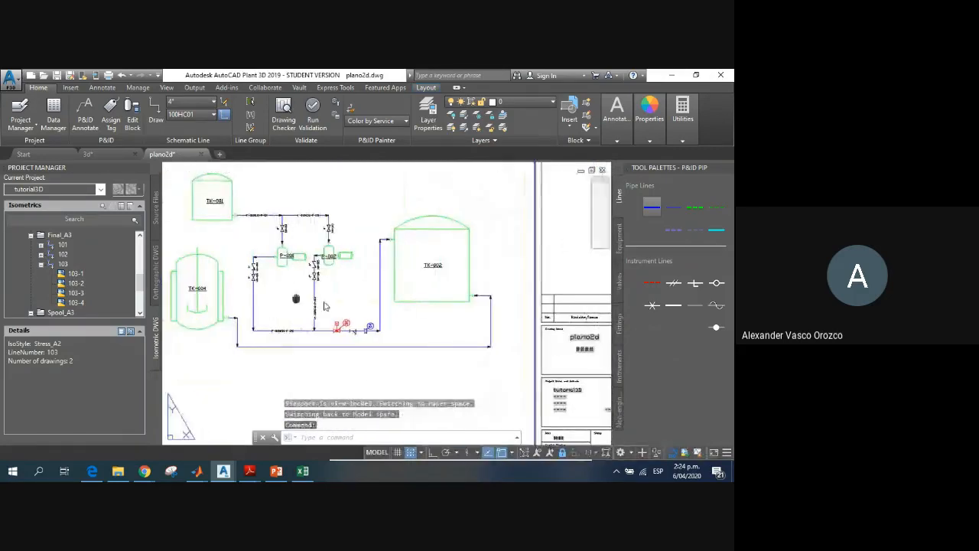
scroll(375, 323, "up", 6)
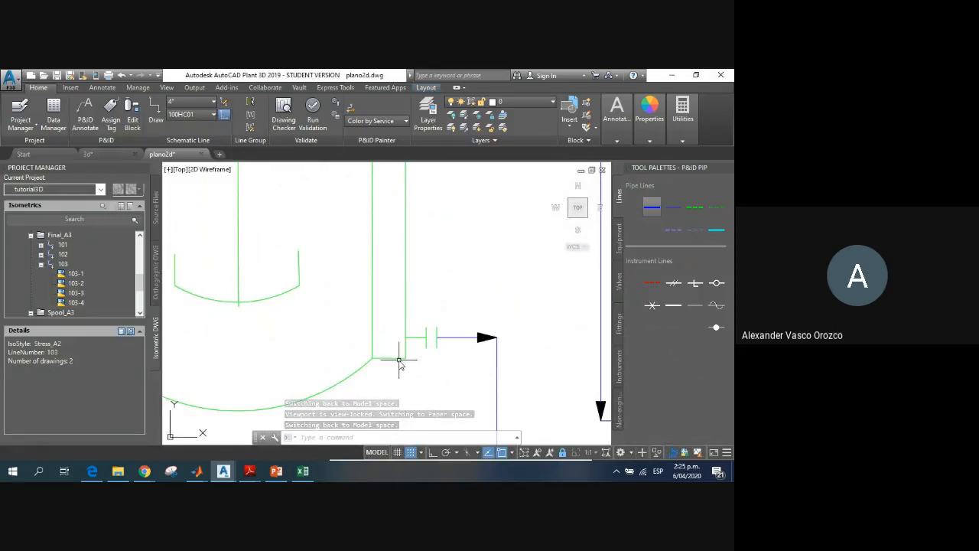
scroll(398, 363, "down", 5)
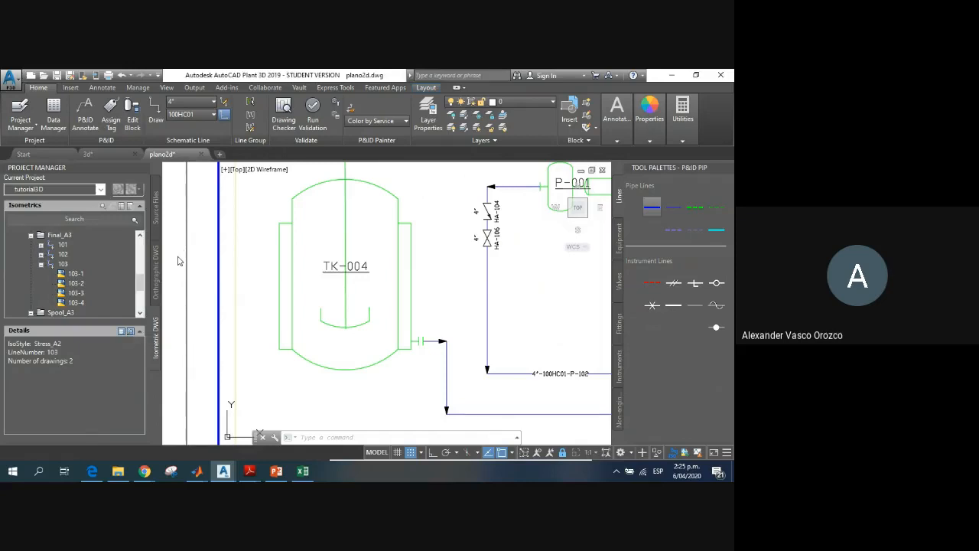
Step: Switch to Chrome's reactor cstr image results, look over the Alibaba steel reactor photo and close its preview
left_click(145, 472)
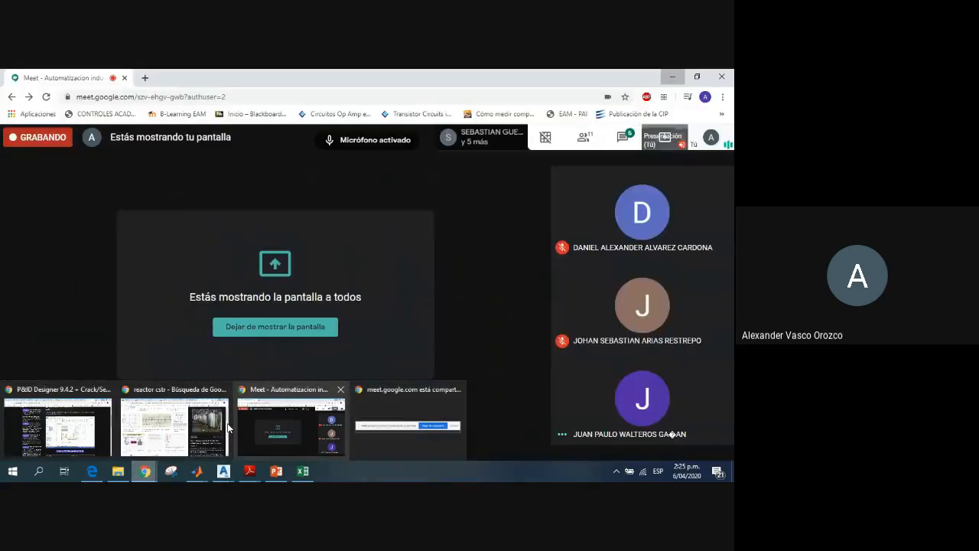
left_click(228, 428)
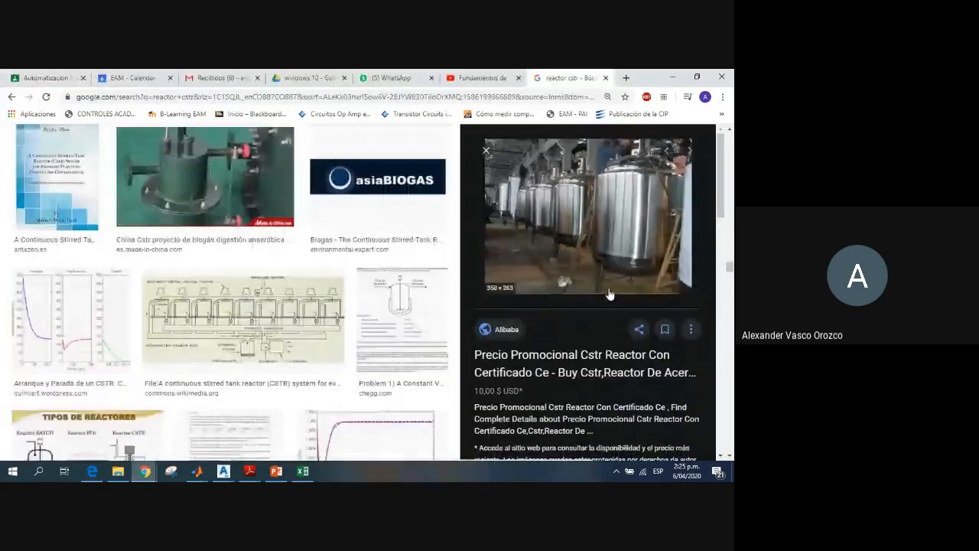
scroll(609, 295, "down", 2)
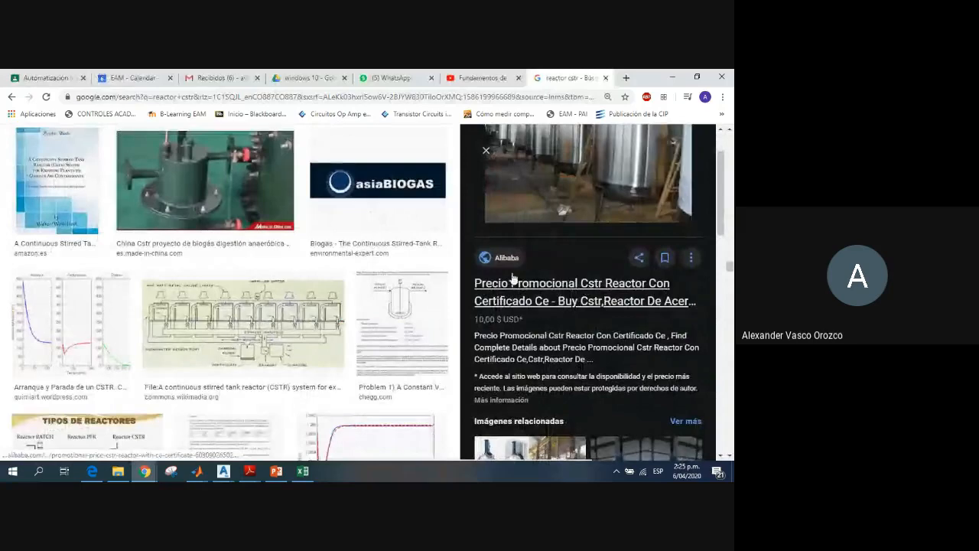
scroll(329, 311, "up", 10)
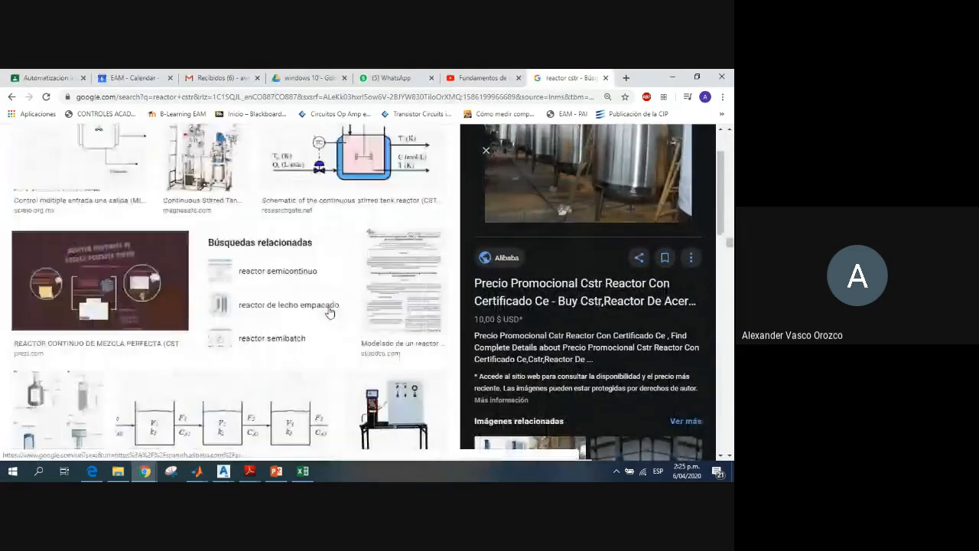
scroll(329, 311, "up", 10)
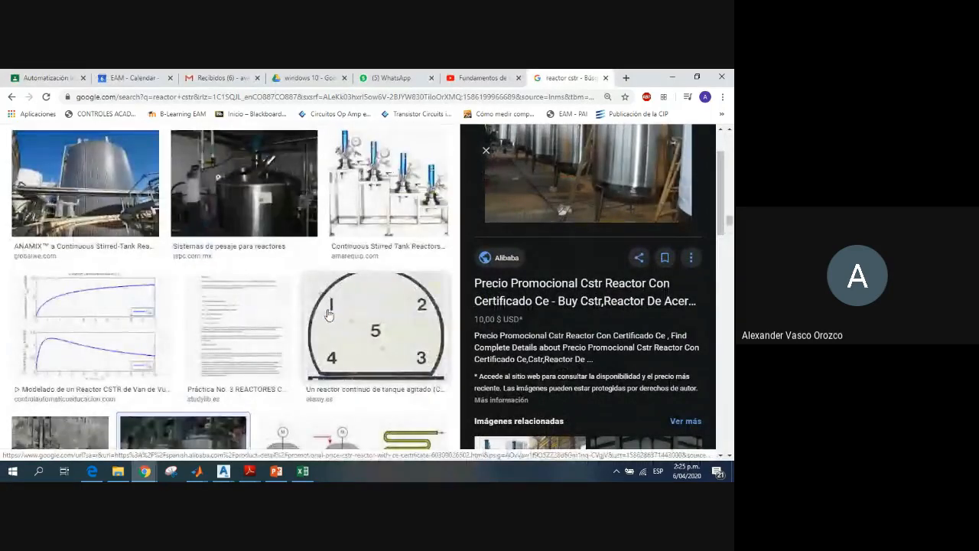
scroll(329, 314, "down", 3)
left_click(191, 313)
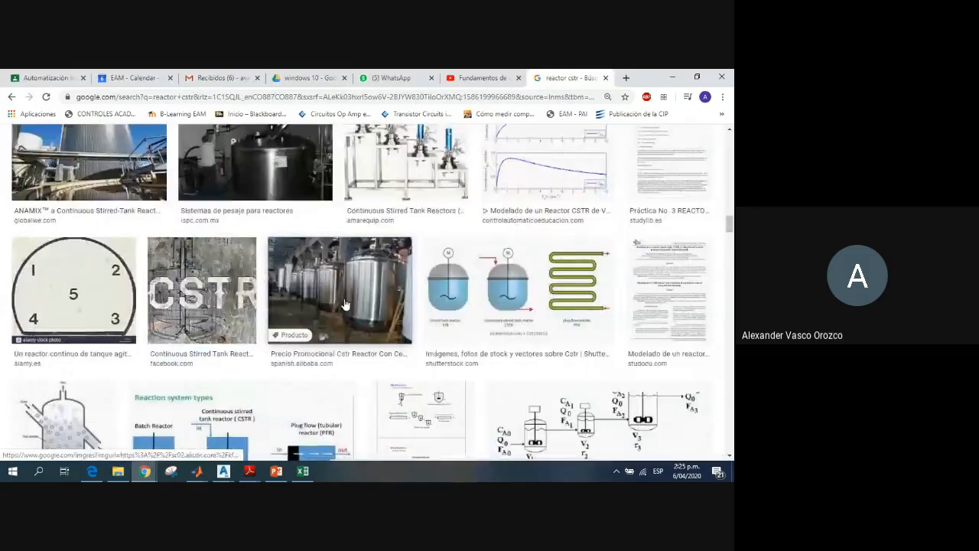
Step: Look further through the image results and preview the SlidePlayer CSTR picture with the cooling jacket and agitator
scroll(344, 304, "down", 10)
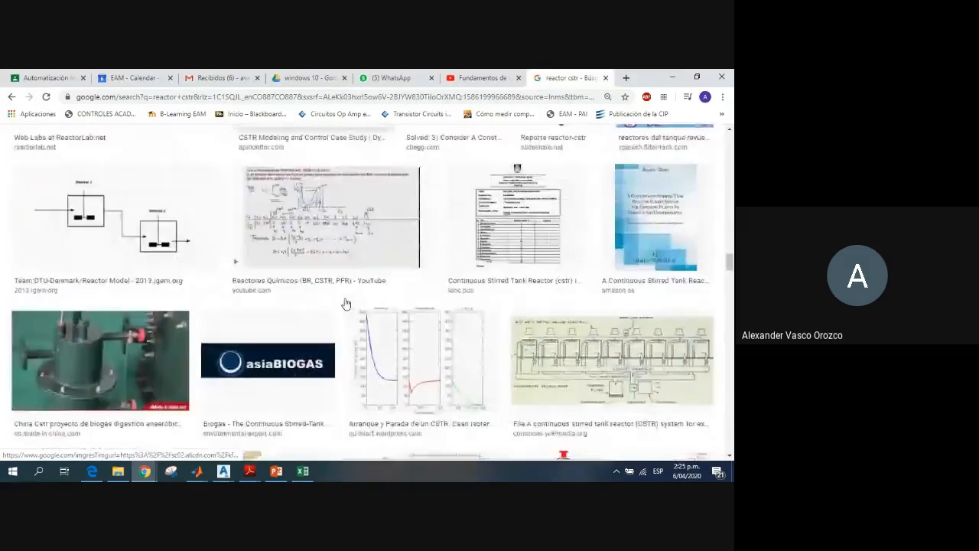
scroll(345, 304, "down", 12)
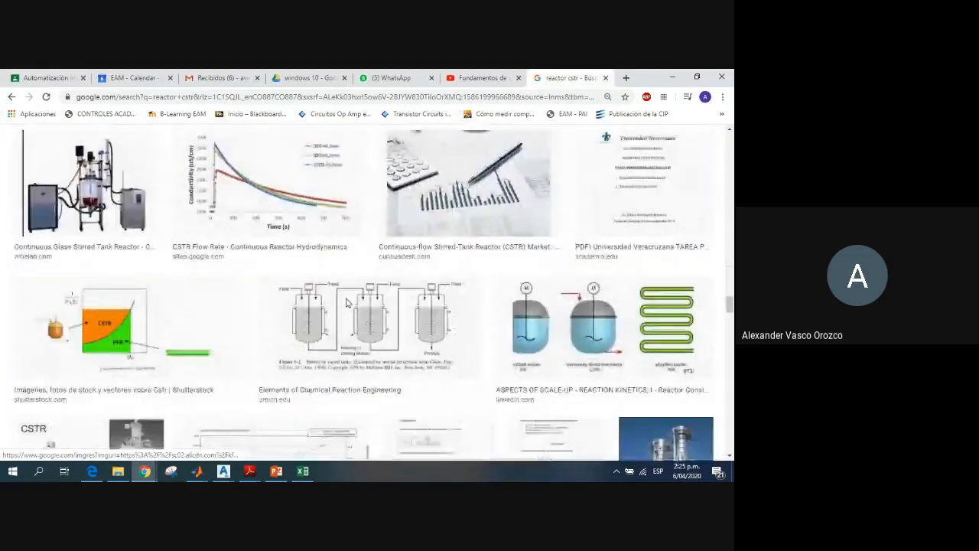
scroll(347, 302, "down", 4)
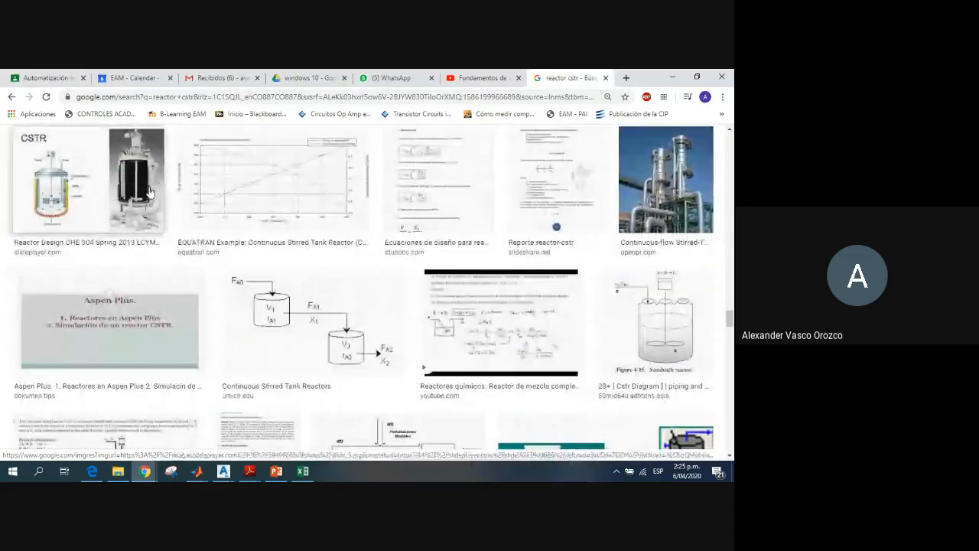
left_click(150, 192)
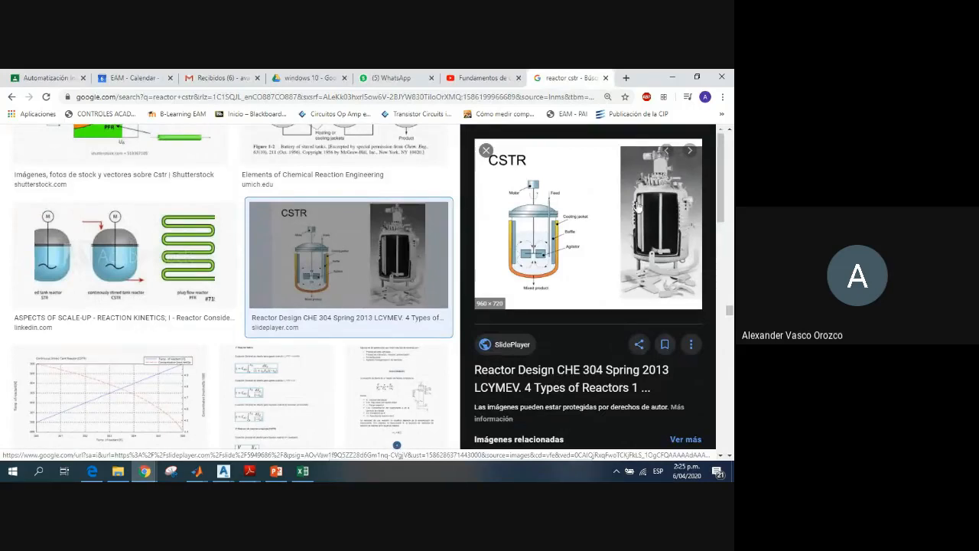
Step: Open the picture's SlidePlayer source page, check the related L2b reactor molar balance presentation and return to the Reactor Design page
left_click(665, 223)
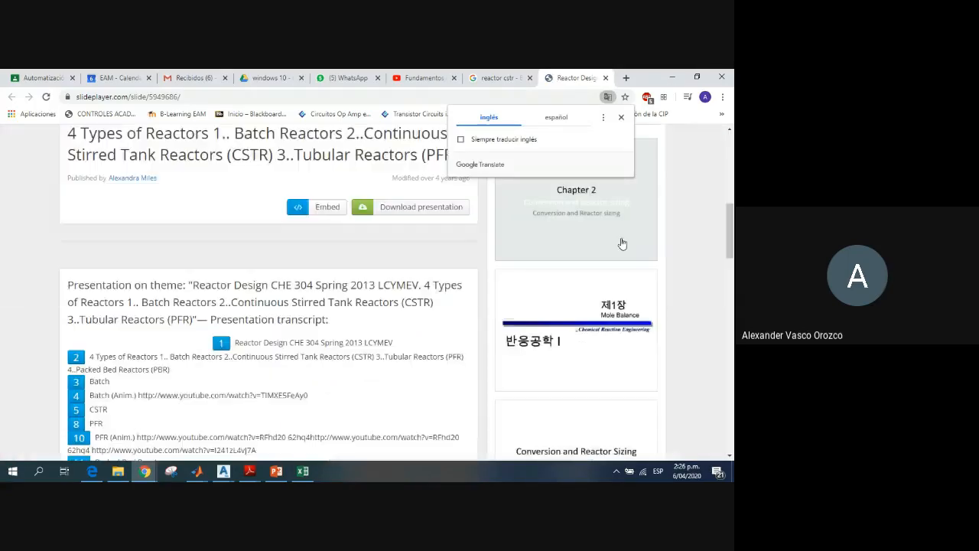
scroll(619, 242, "down", 20)
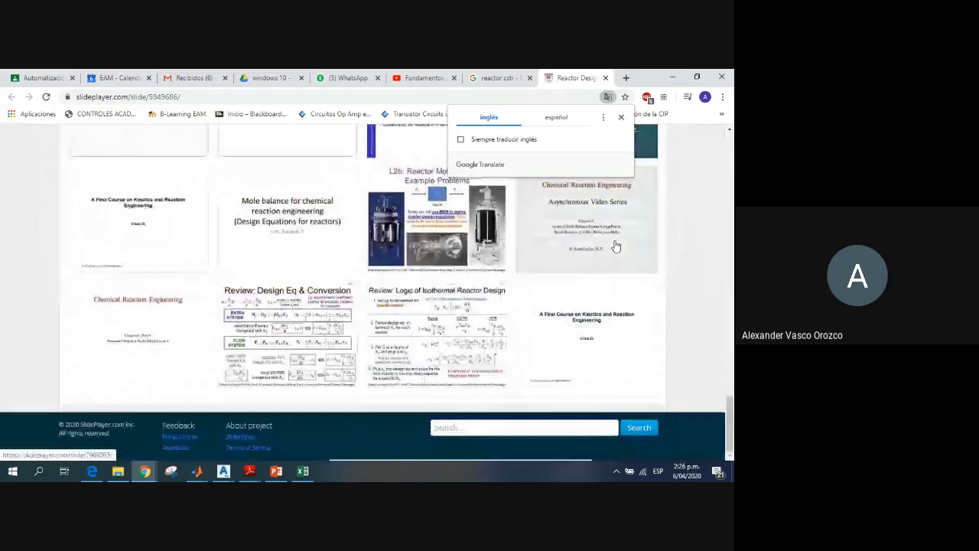
scroll(616, 247, "up", 2)
left_click(459, 322)
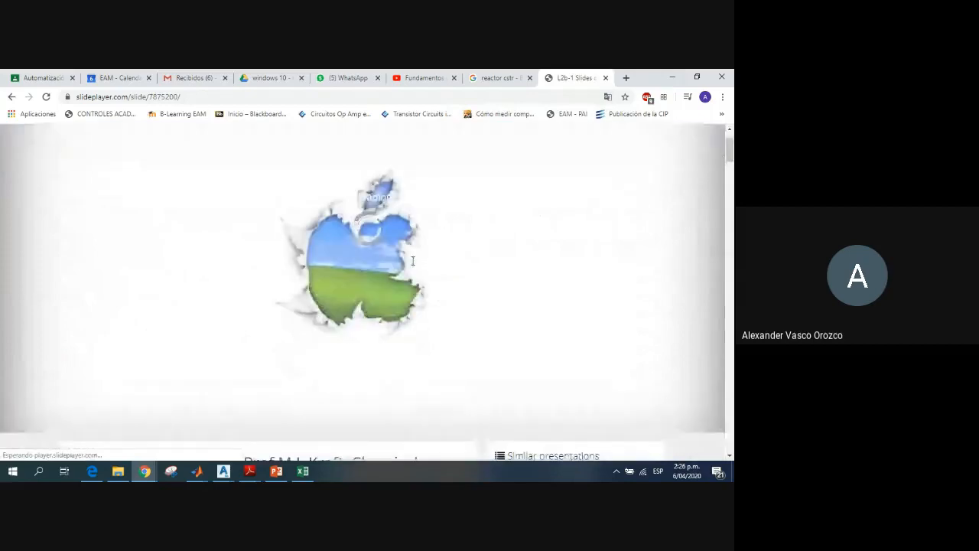
scroll(413, 261, "down", 8)
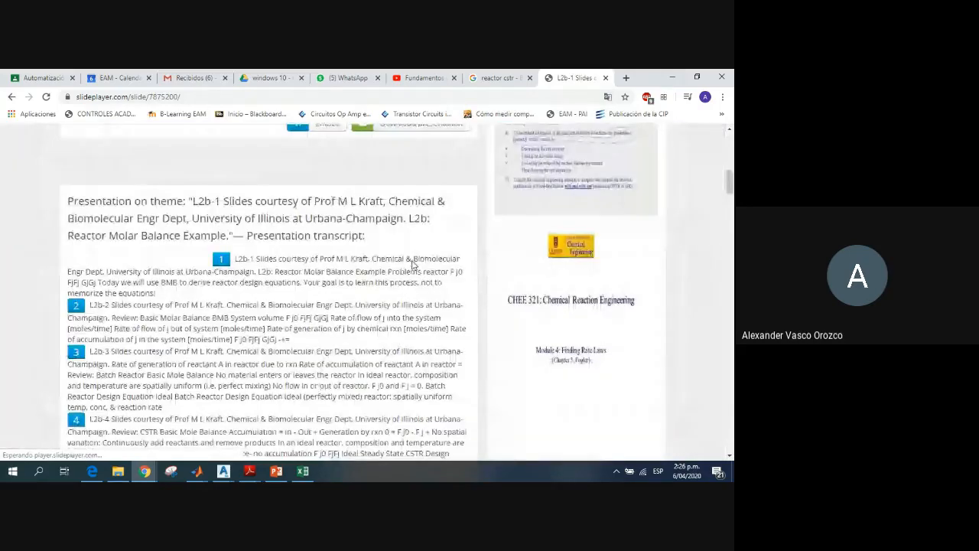
left_click(11, 98)
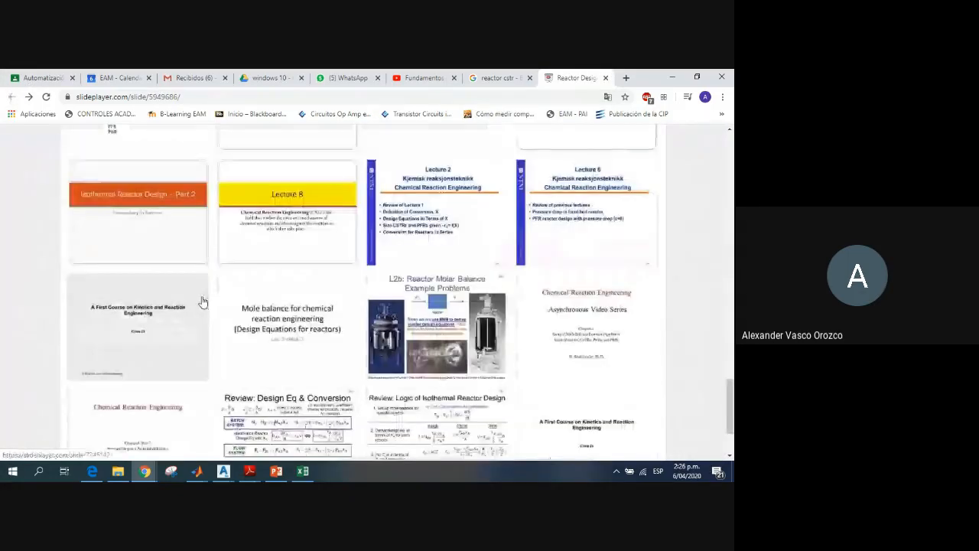
Step: Page through the Reactor Design presentation to slide 3, Batch, and examine the reactor photo and agitated vessel diagrams
scroll(203, 302, "up", 20)
scroll(214, 300, "down", 4)
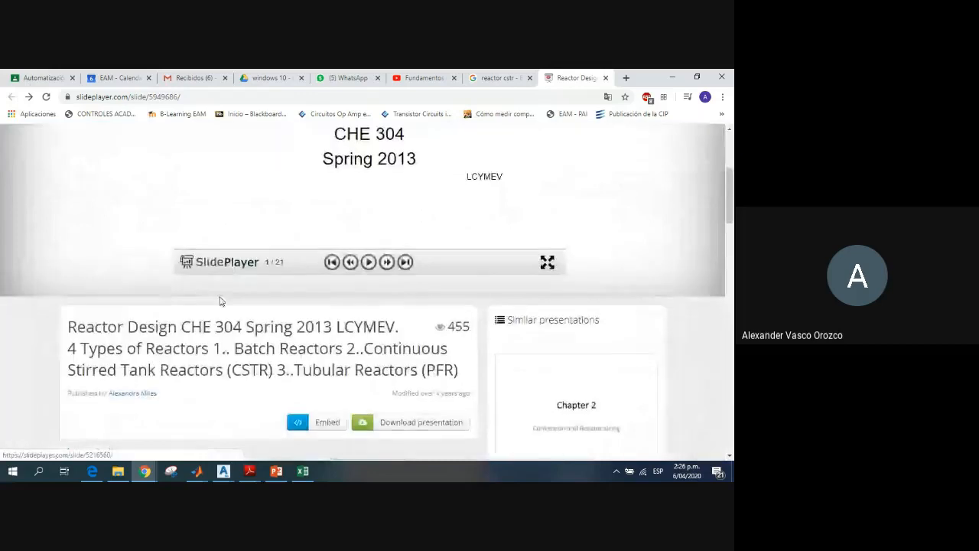
scroll(280, 321, "up", 3)
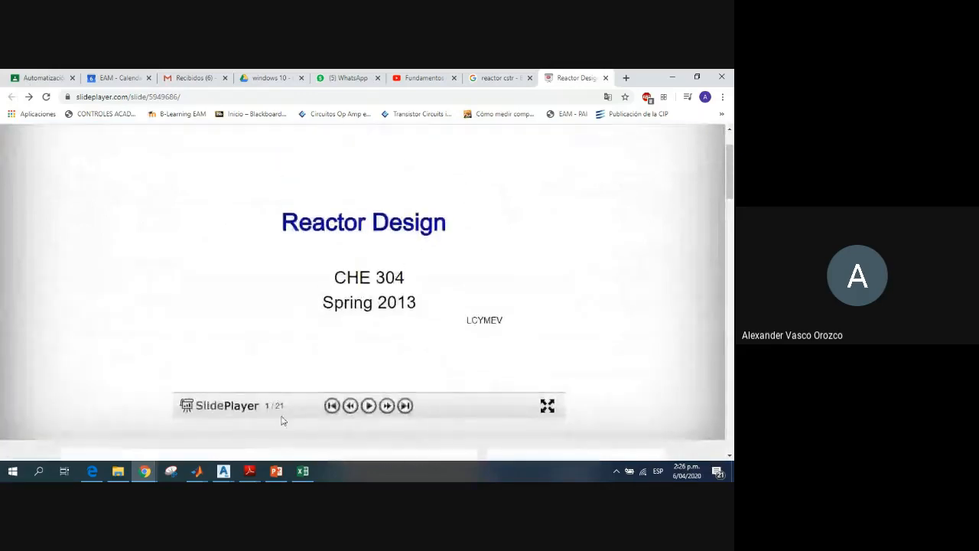
left_click(387, 405)
left_click(388, 406)
left_click(388, 406)
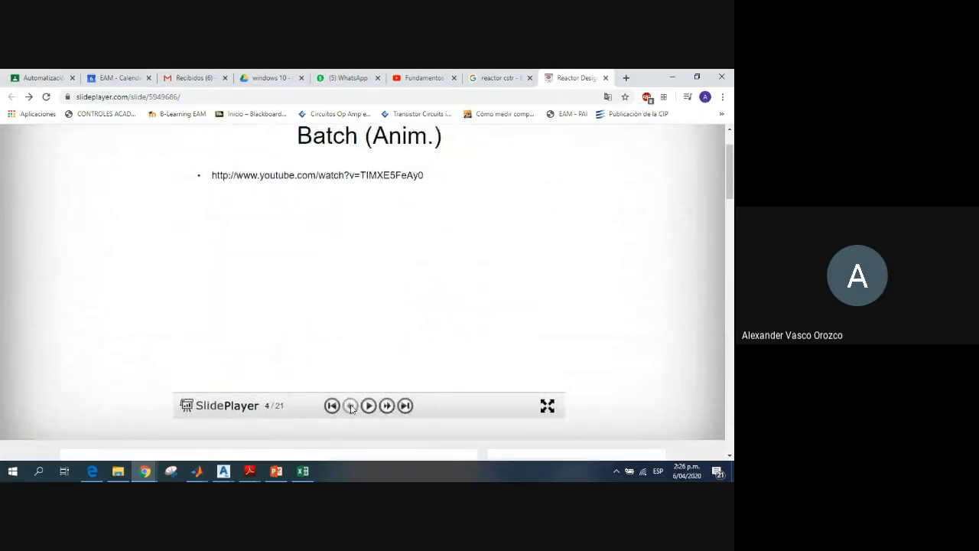
left_click(351, 405)
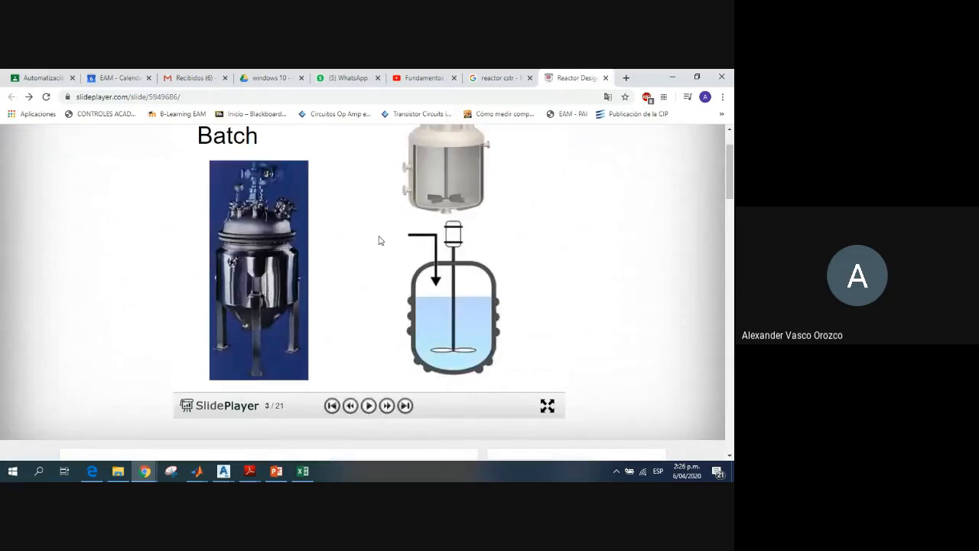
scroll(379, 241, "up", 1)
scroll(380, 245, "up", 1)
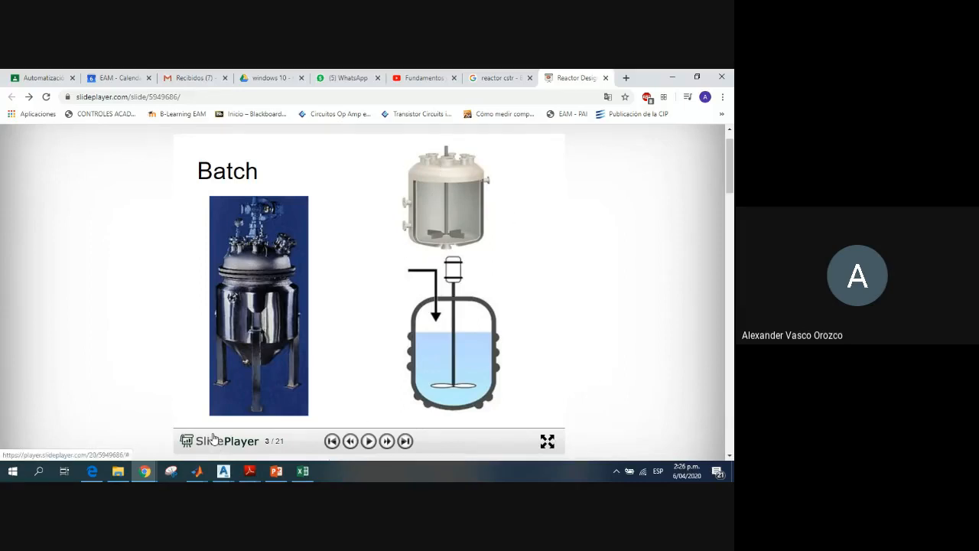
Step: Switch to 3d.dwg in AutoCAD Plant 3D and delete the solid box and the rectangle on the ground beside the steel structure
left_click(223, 470)
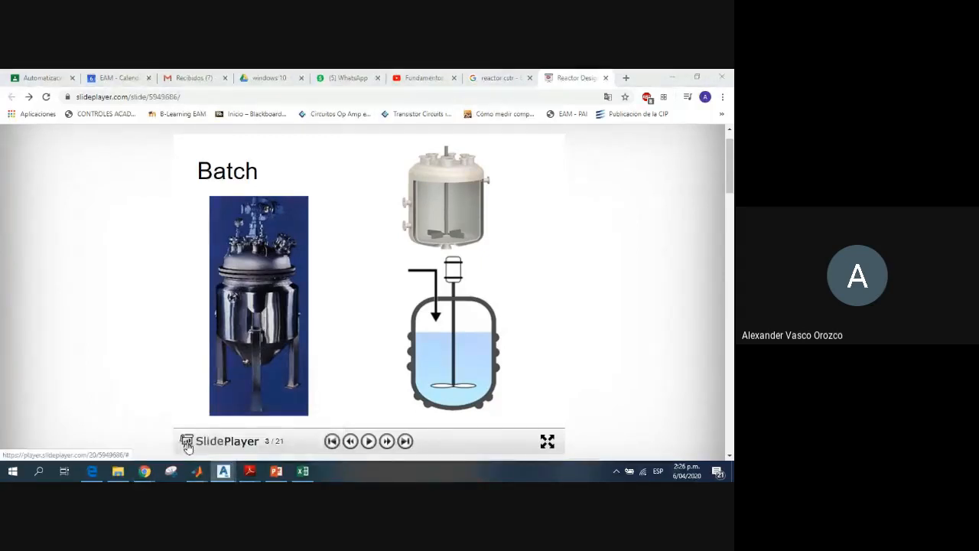
key("alt+Tab")
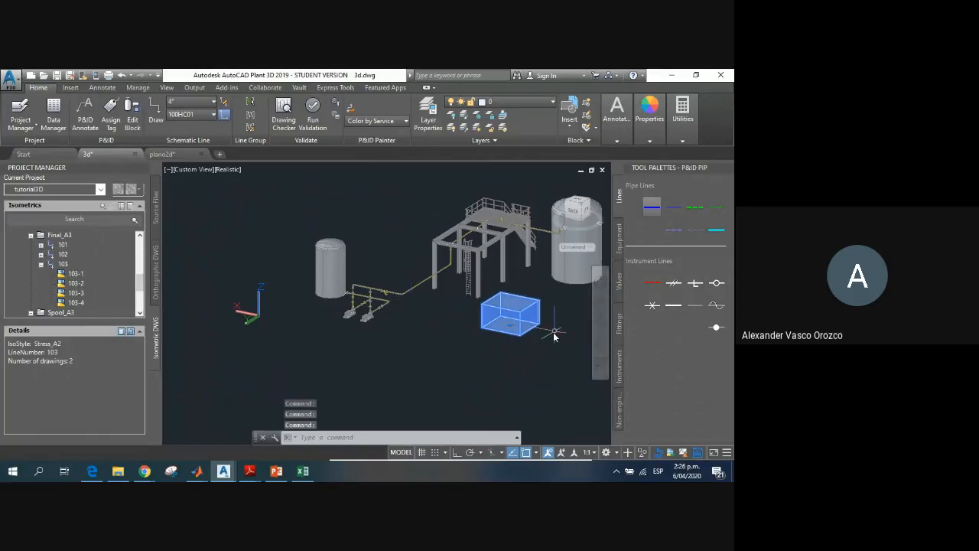
key("Delete")
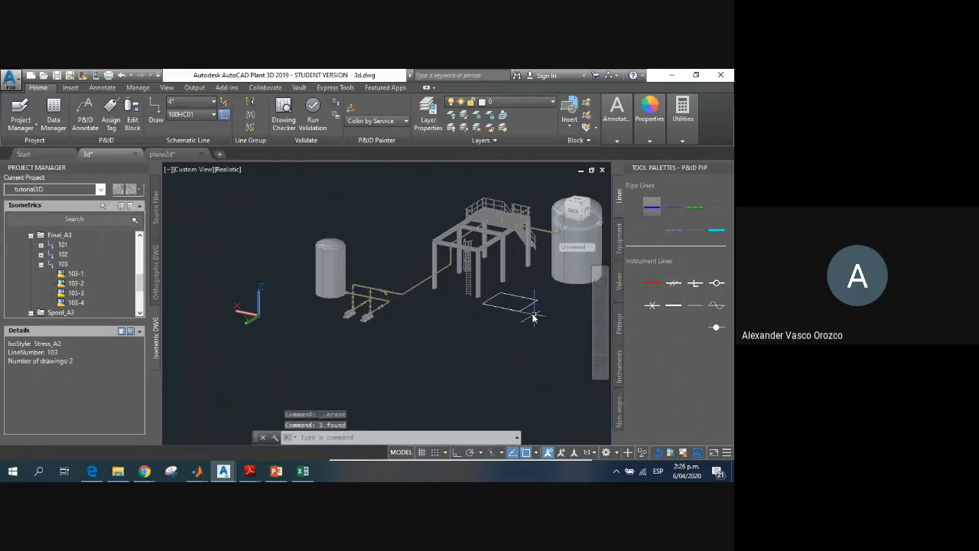
left_click(529, 309)
left_click(525, 314)
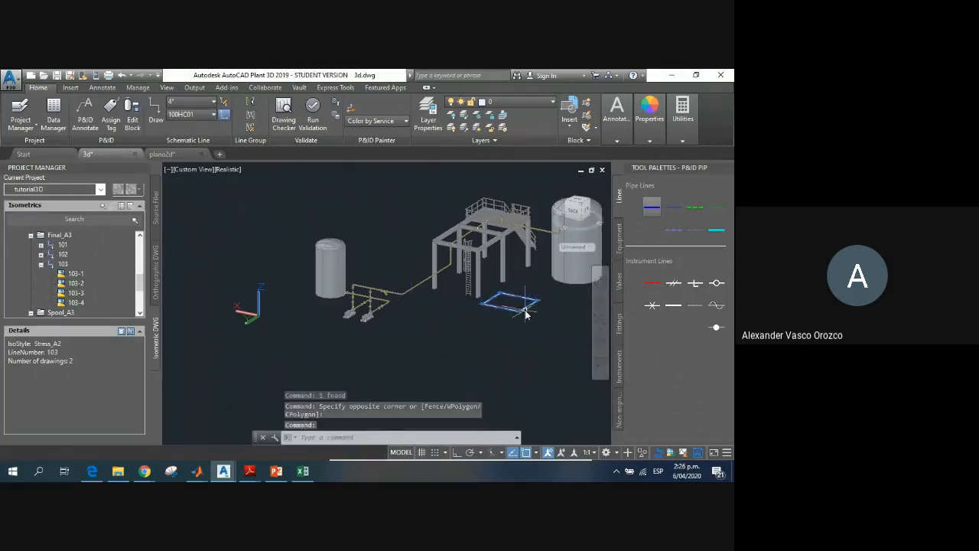
key("Delete")
Step: Focus on the empty area beside the pumps and structure and change the workspace to 3D Modeling
scroll(525, 311, "up", 5)
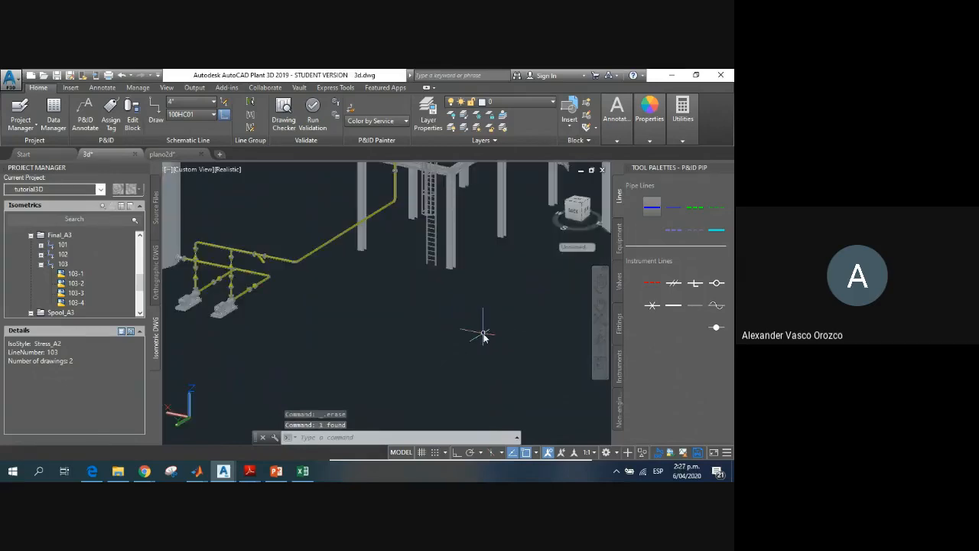
left_click(617, 454)
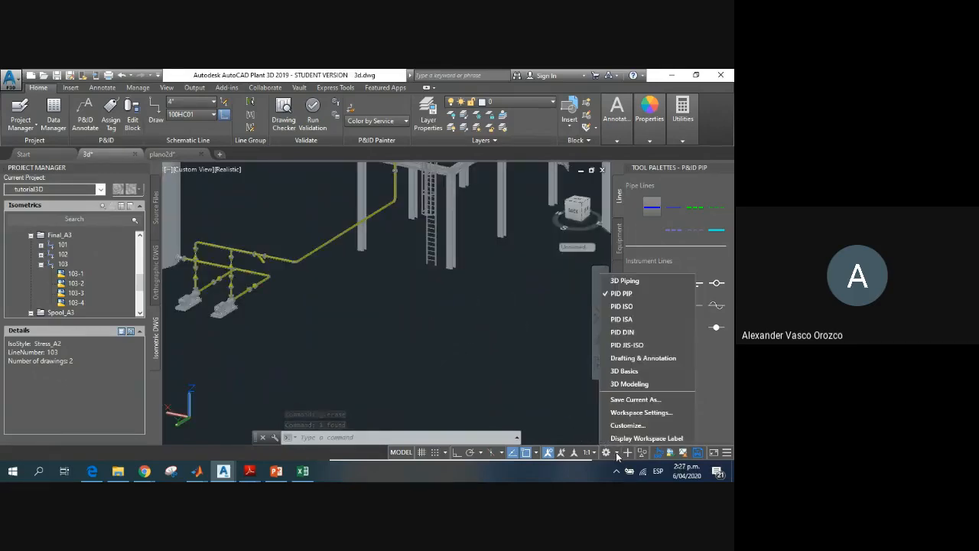
left_click(632, 383)
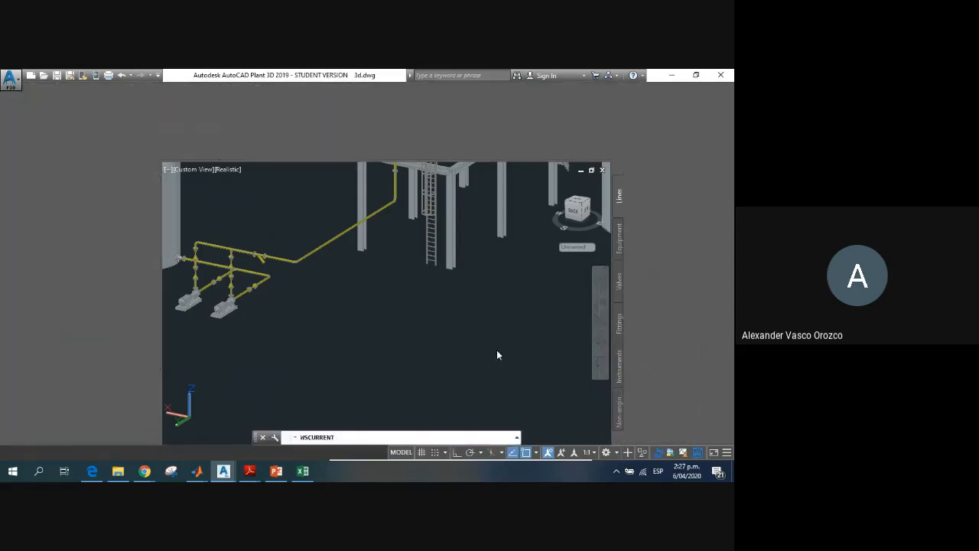
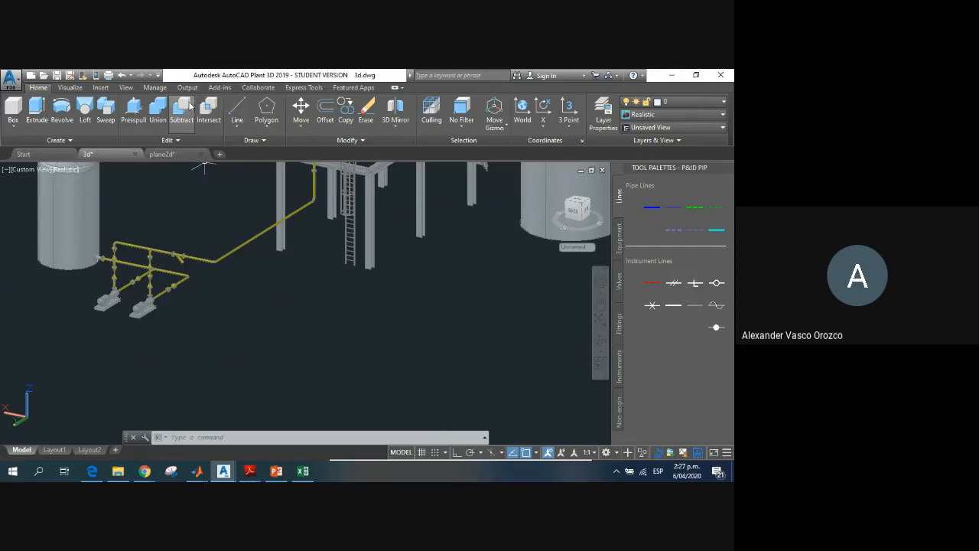
Step: Switch to the 3D Modeling workspace, check its modeling tools and return to the 3D Basics workspace
left_click(612, 453)
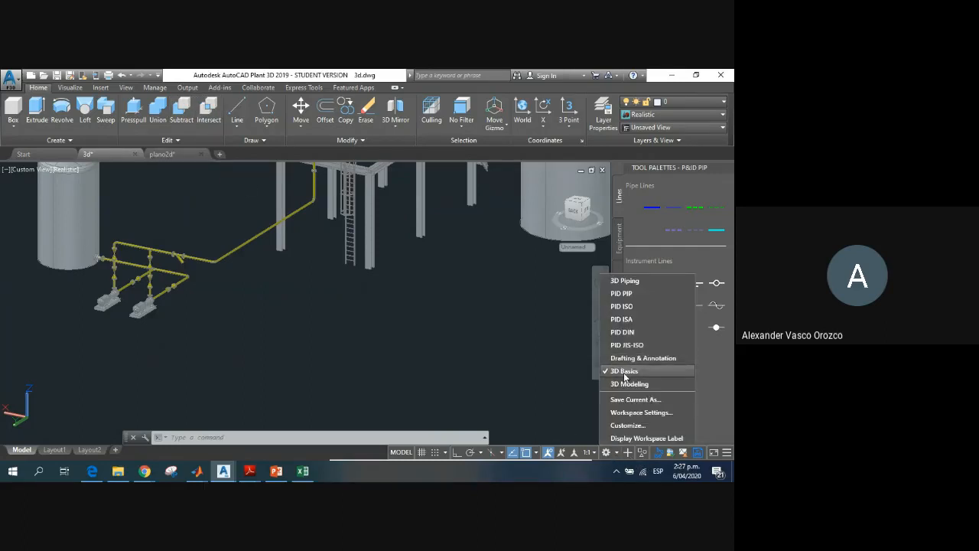
left_click(627, 384)
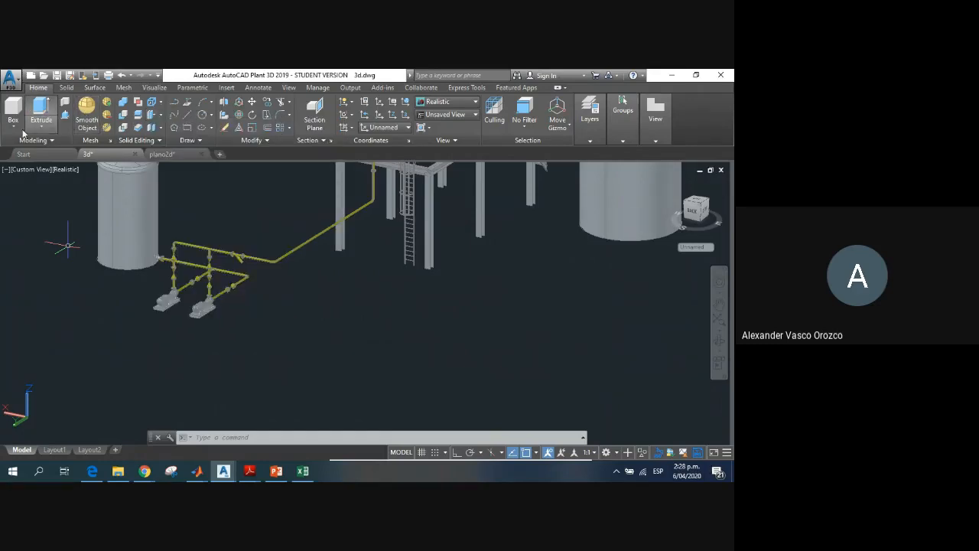
left_click(52, 138)
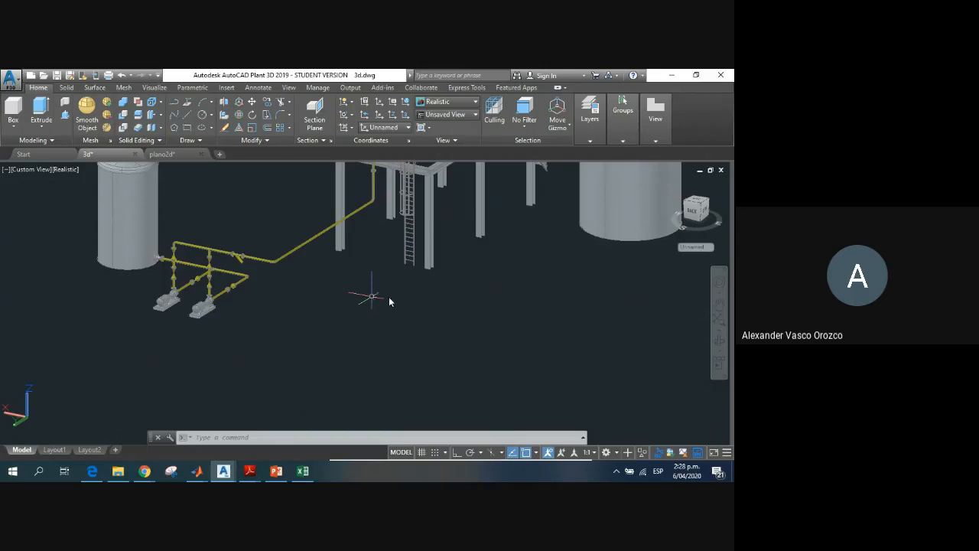
left_click(618, 453)
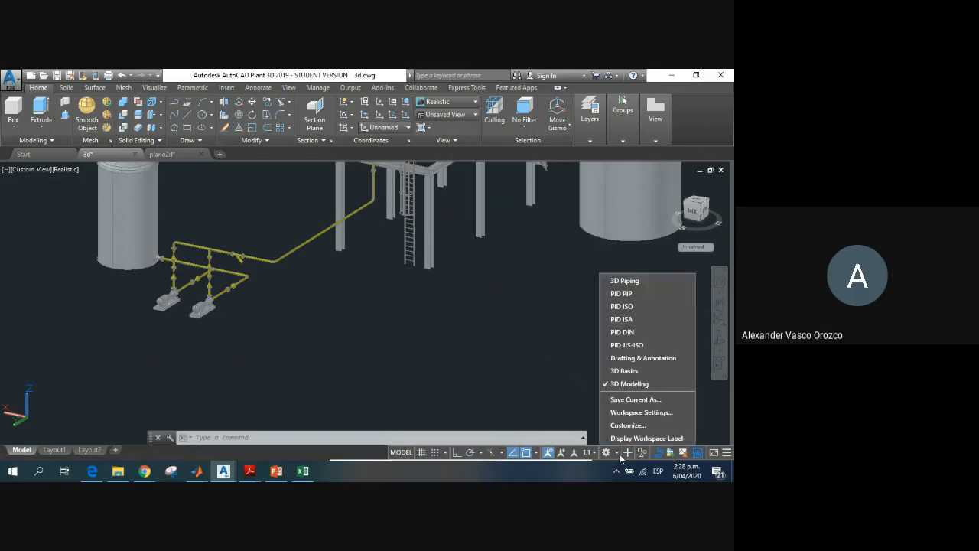
left_click(634, 370)
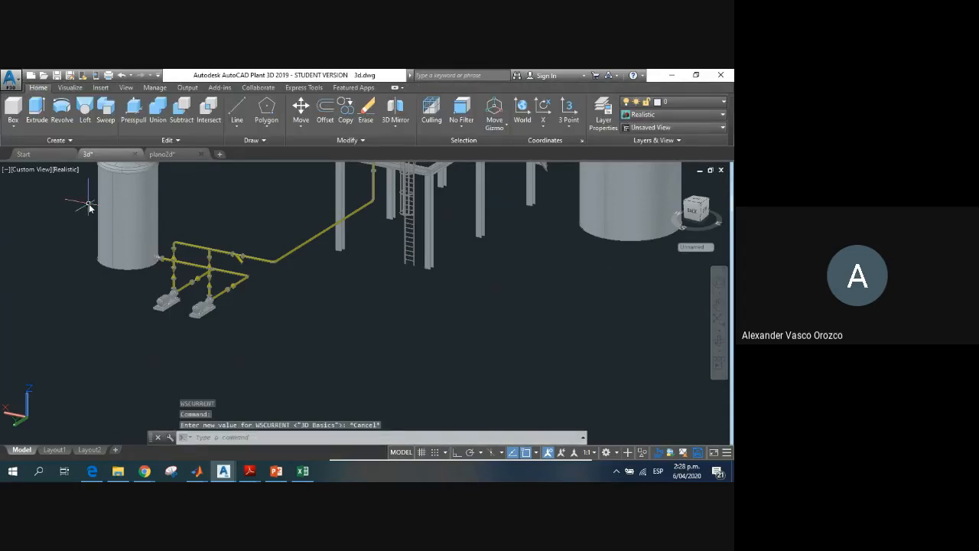
Step: Create a solid cylinder with radius 2000 and height 3000 on the empty ground beside the steel structure
left_click(12, 128)
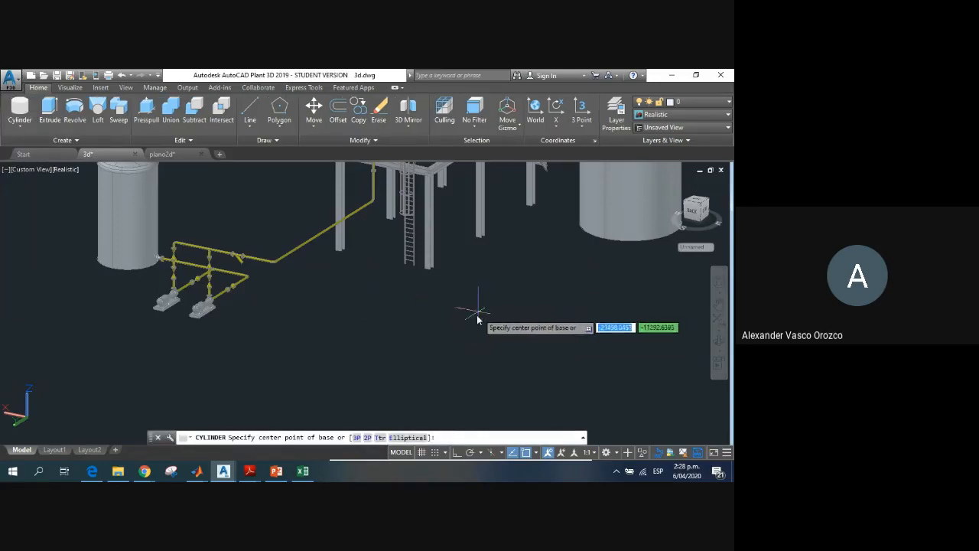
left_click(454, 312)
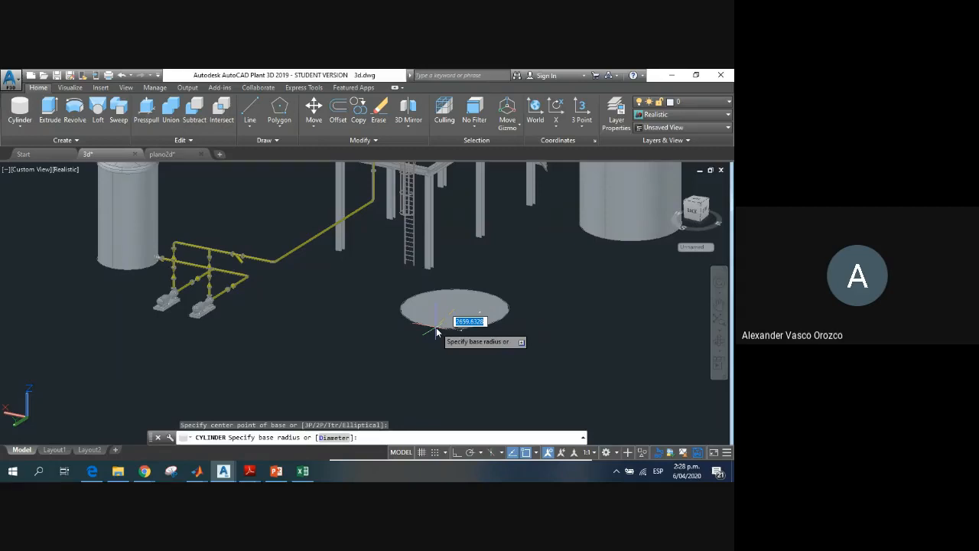
type("2000")
key("Return")
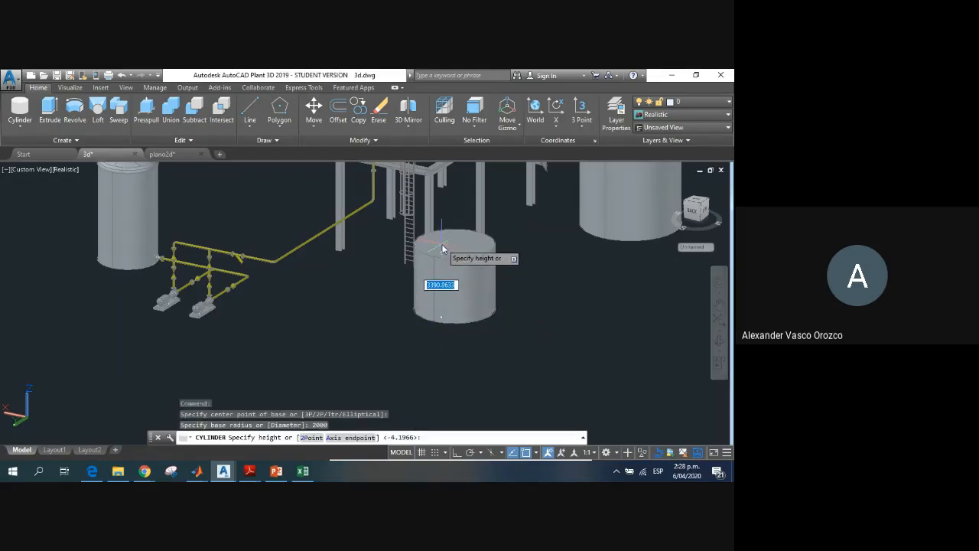
type("3000")
key("Return")
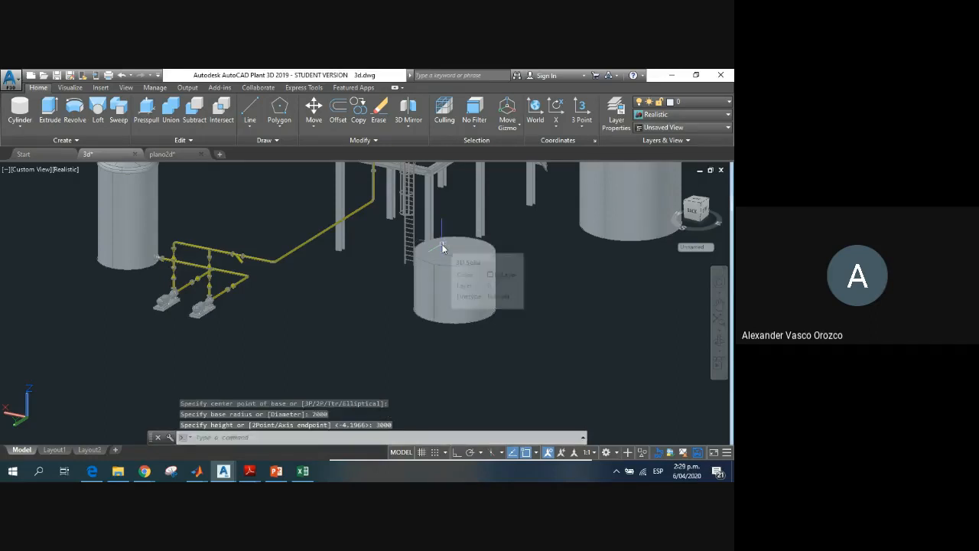
Step: Select the new cylinder and try its height and radius grips on the top face and base
scroll(495, 266, "up", 2)
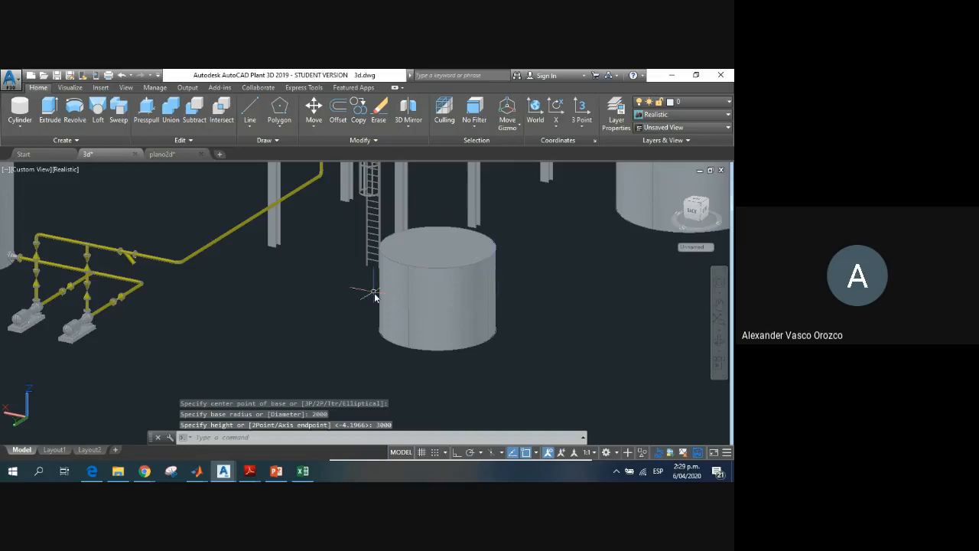
middle_click_drag(368, 289, 306, 334)
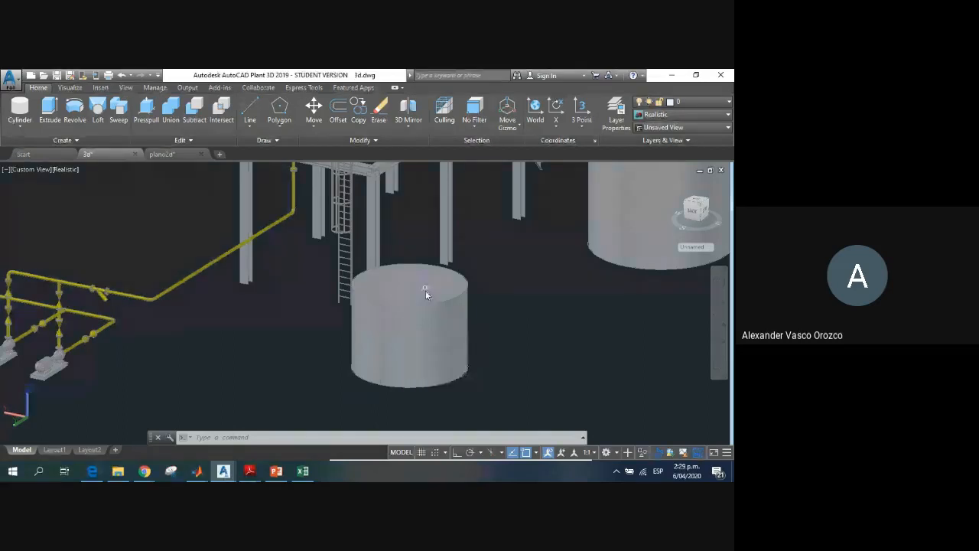
scroll(414, 314, "up", 1)
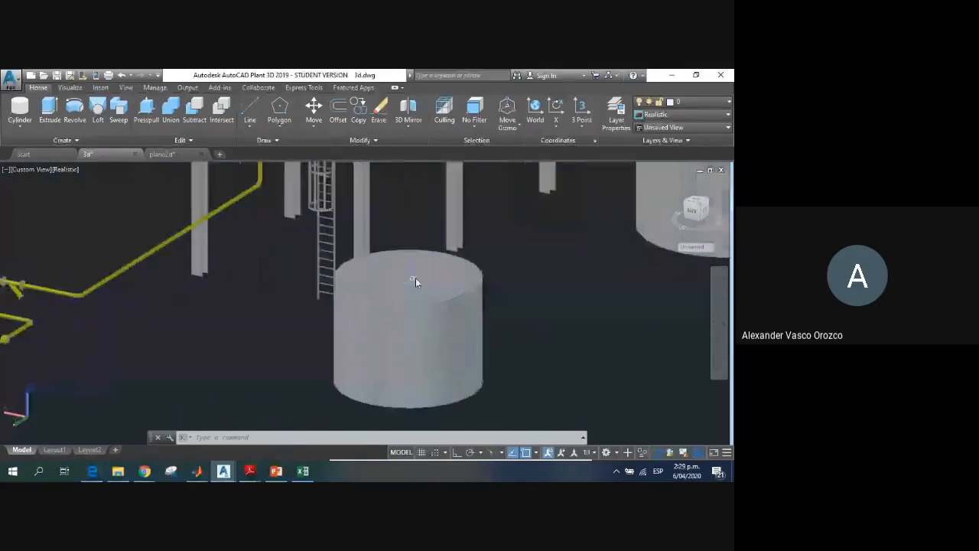
left_click(416, 281)
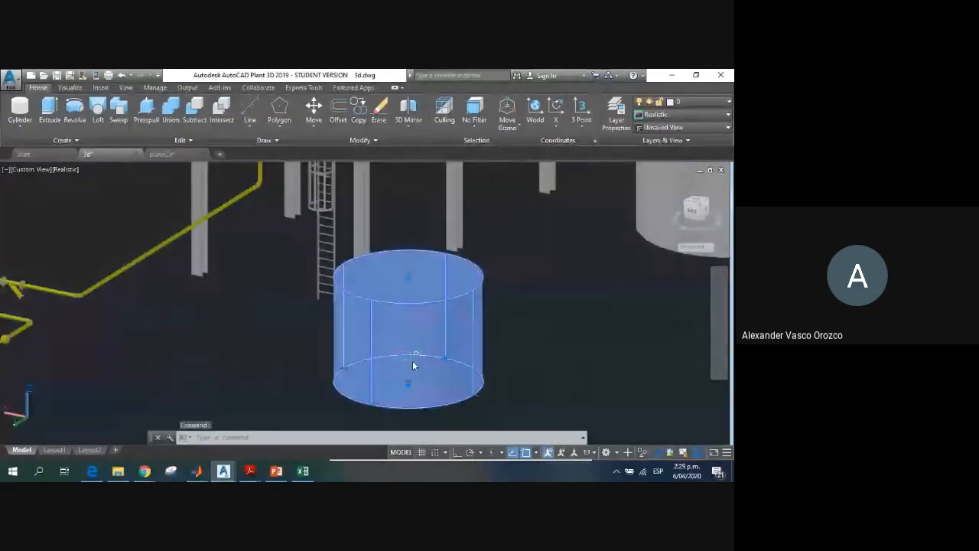
left_click(409, 277)
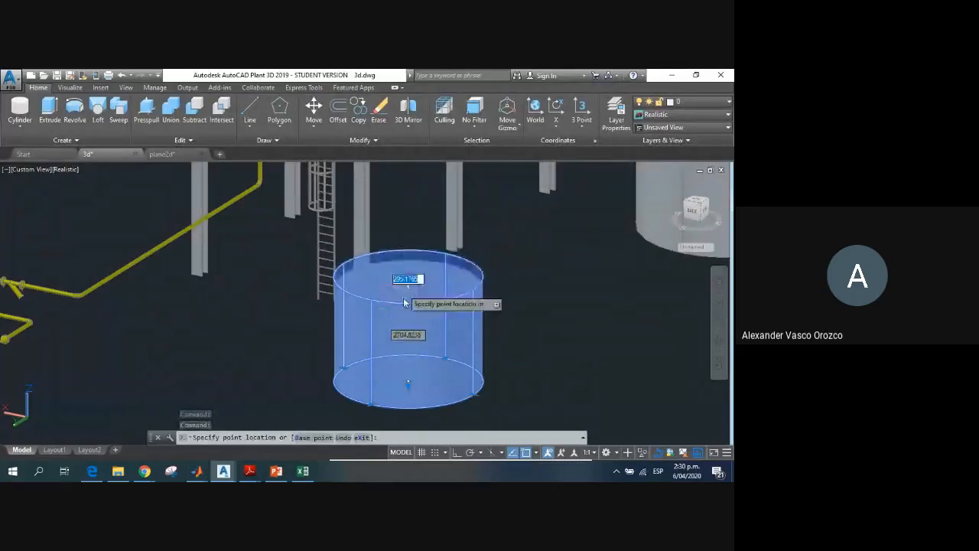
key("Escape")
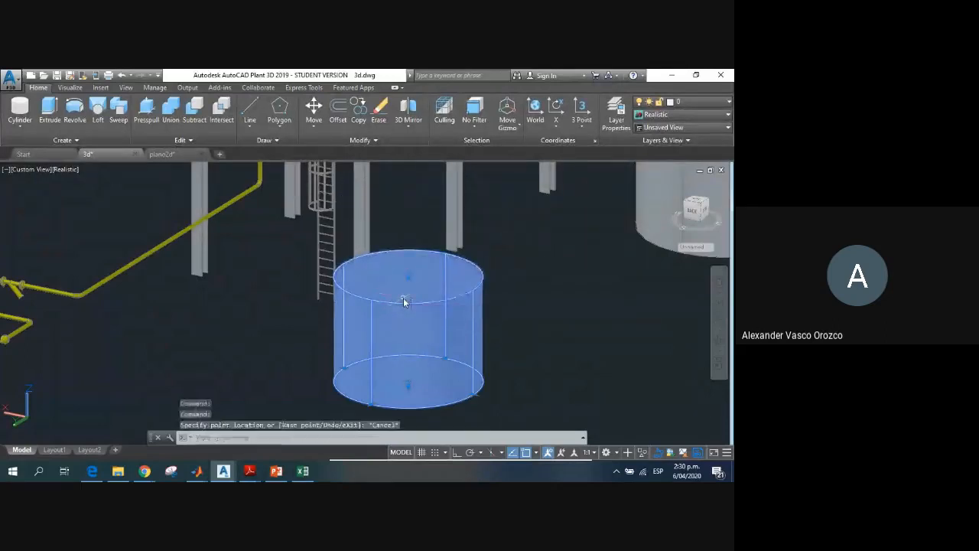
left_click(446, 358)
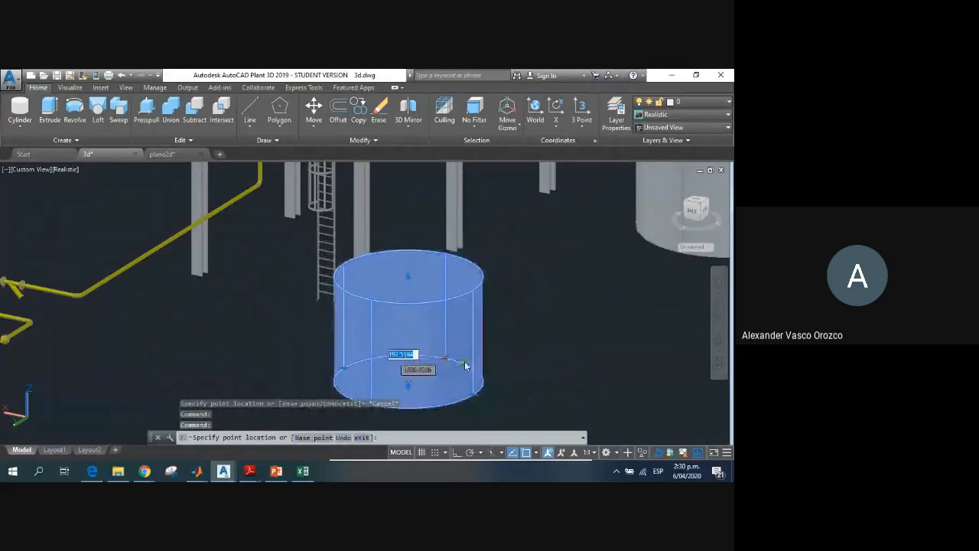
key("Escape")
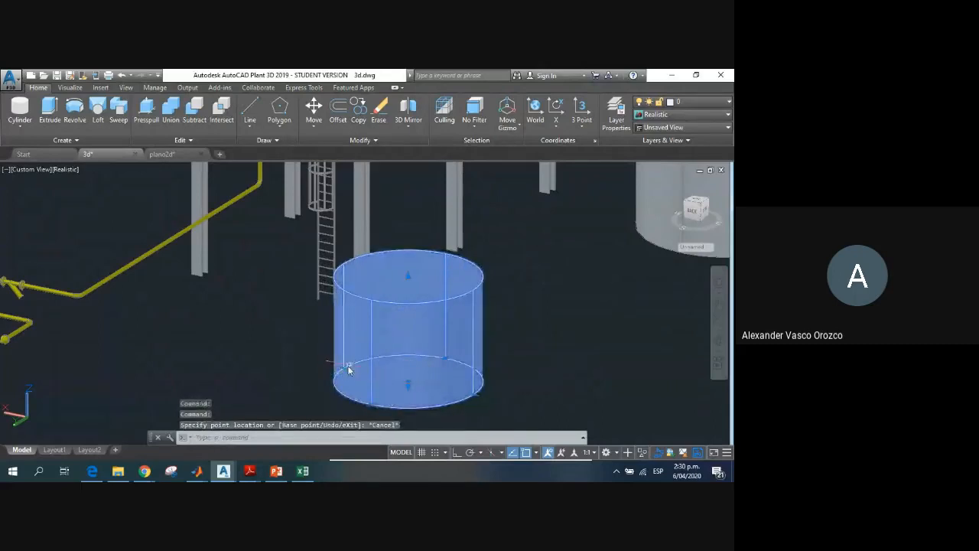
left_click(348, 366)
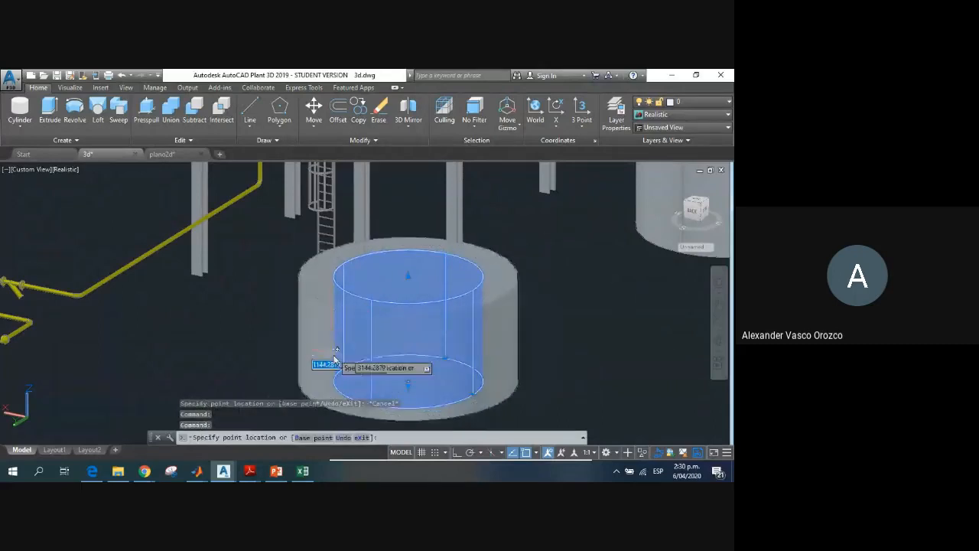
key("Escape")
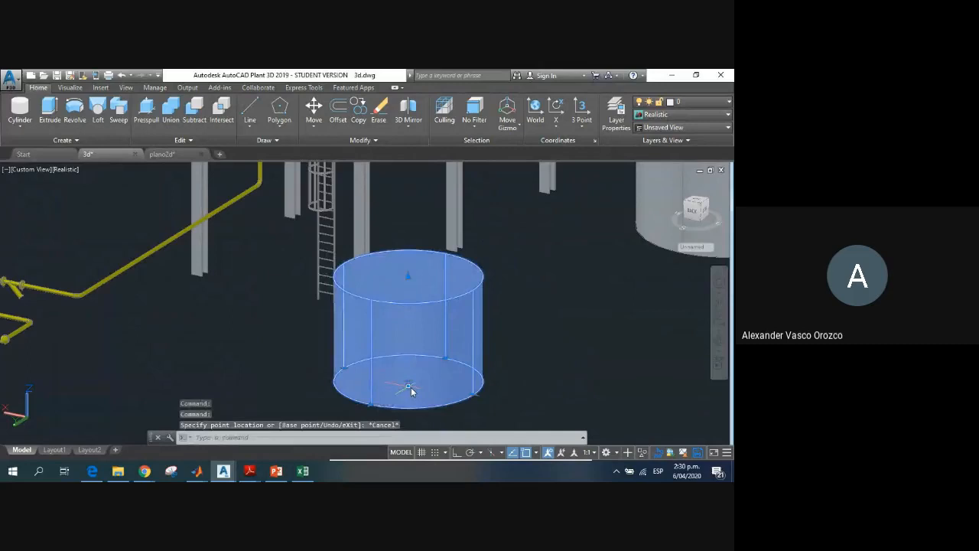
left_click(409, 386)
key("Escape")
key("Escape")
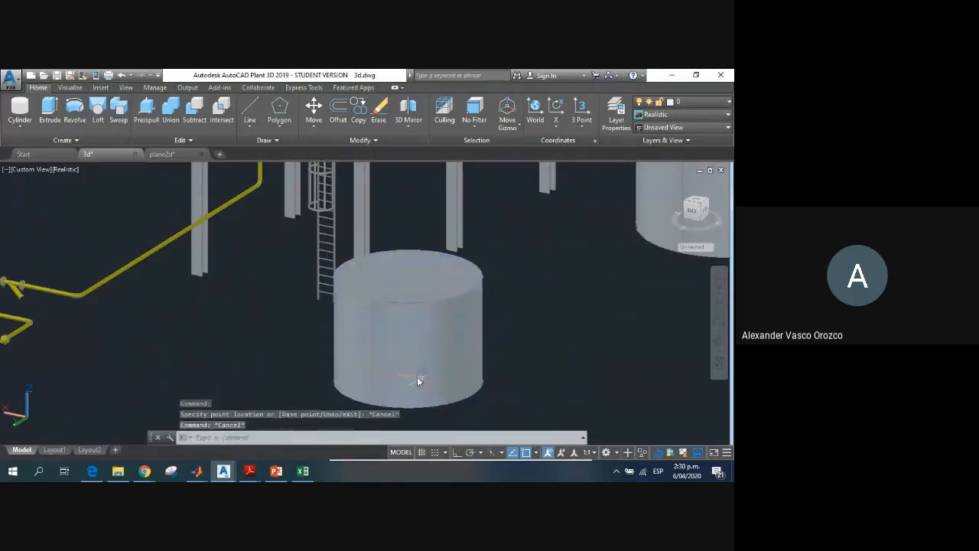
left_click(391, 355)
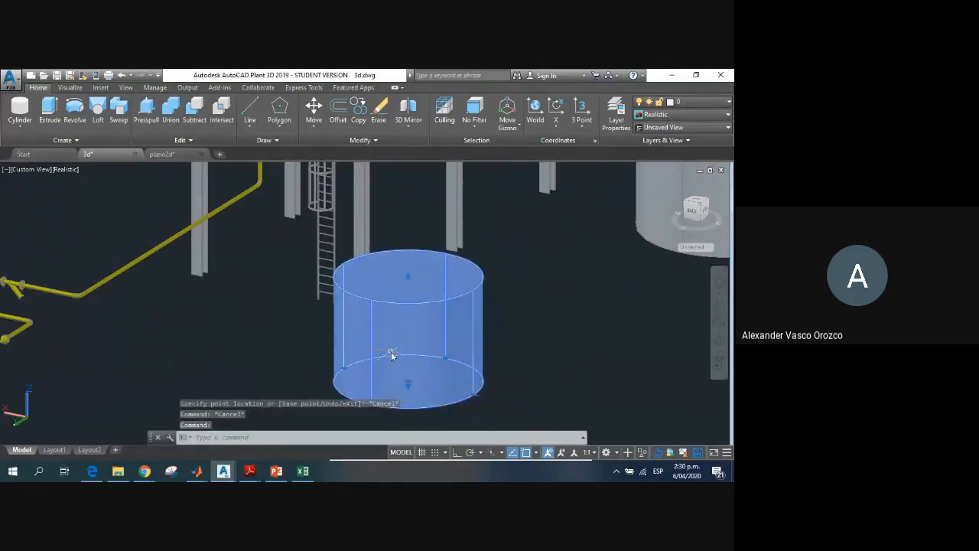
mouse_move(395, 351)
middle_mouse_down("shift")
mouse_move(412, 376)
mouse_move(402, 341)
middle_mouse_up("shift")
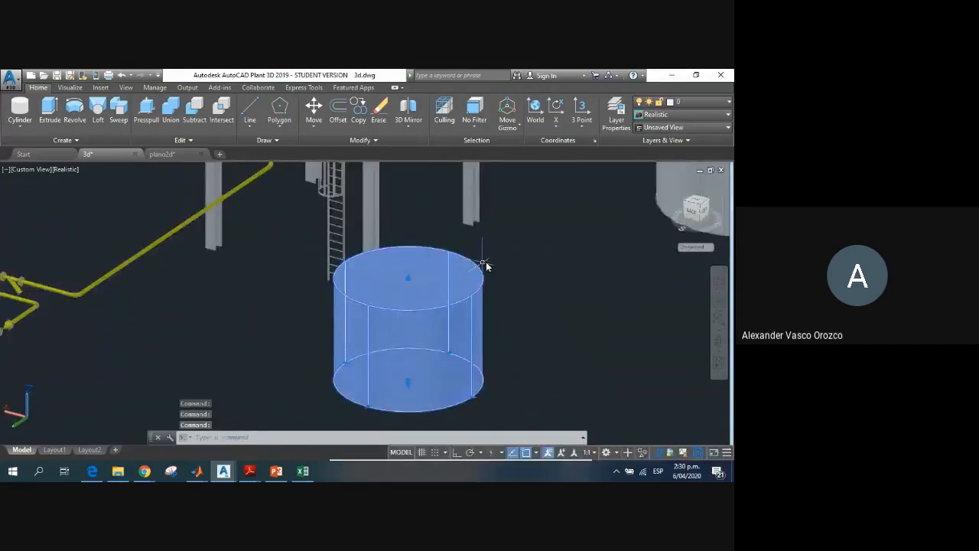
left_click(529, 258)
key("Escape")
key("Escape")
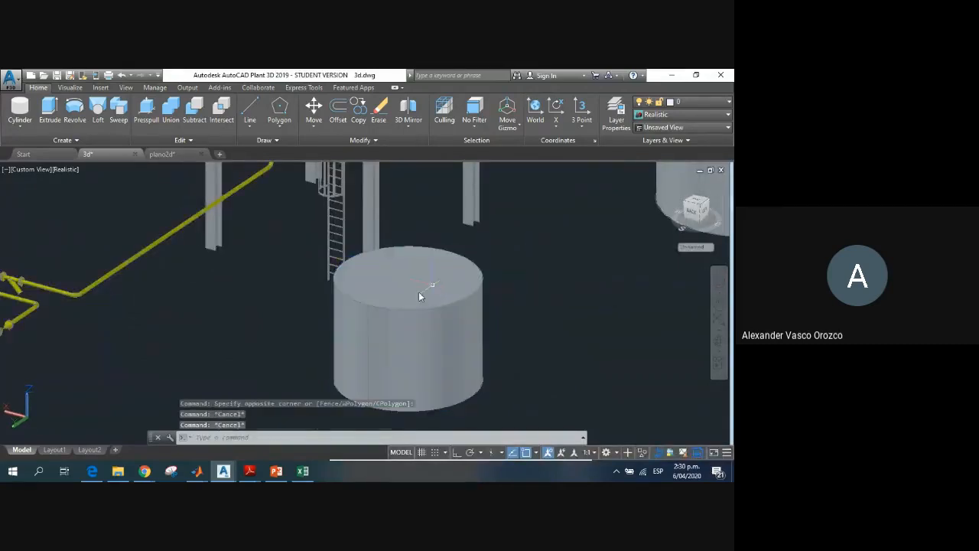
left_click(374, 309)
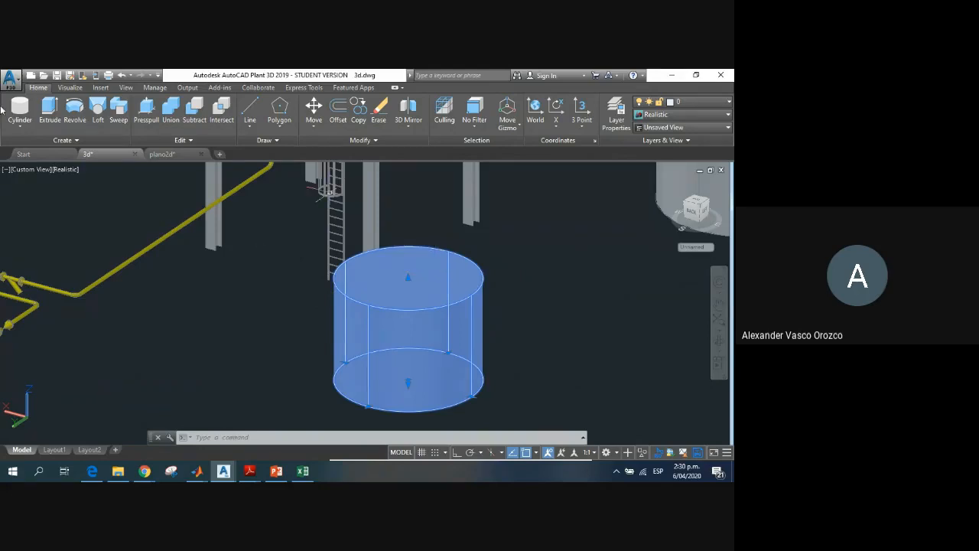
left_click(16, 127)
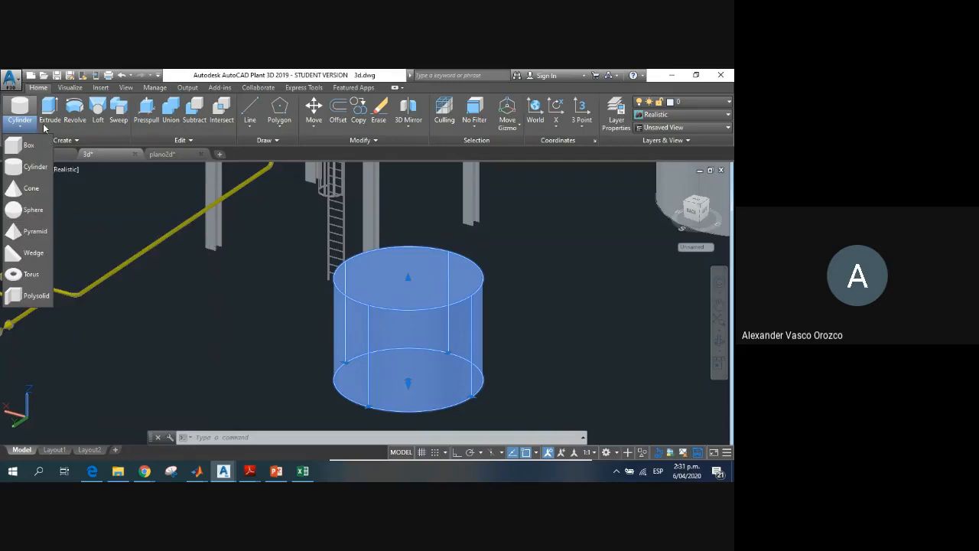
left_click(67, 131)
left_click(20, 127)
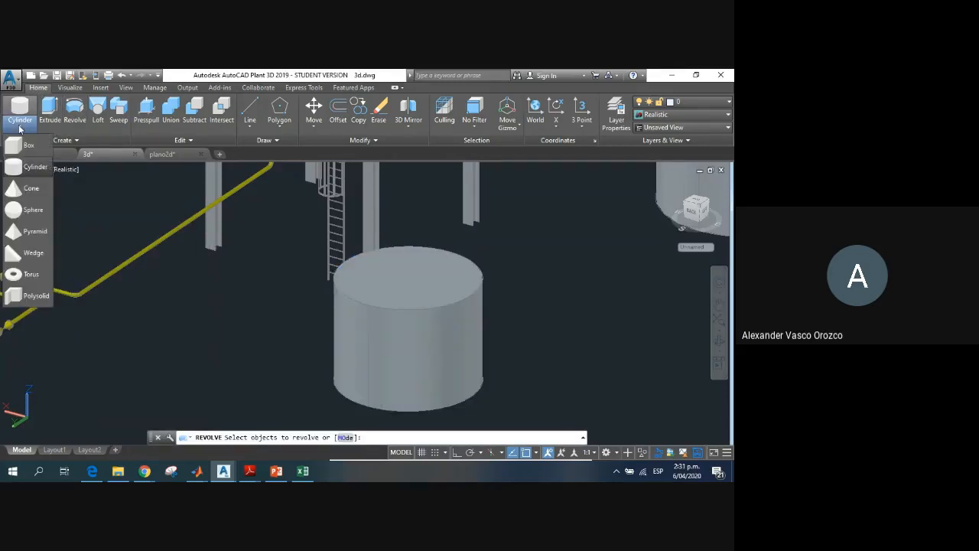
left_click(364, 279)
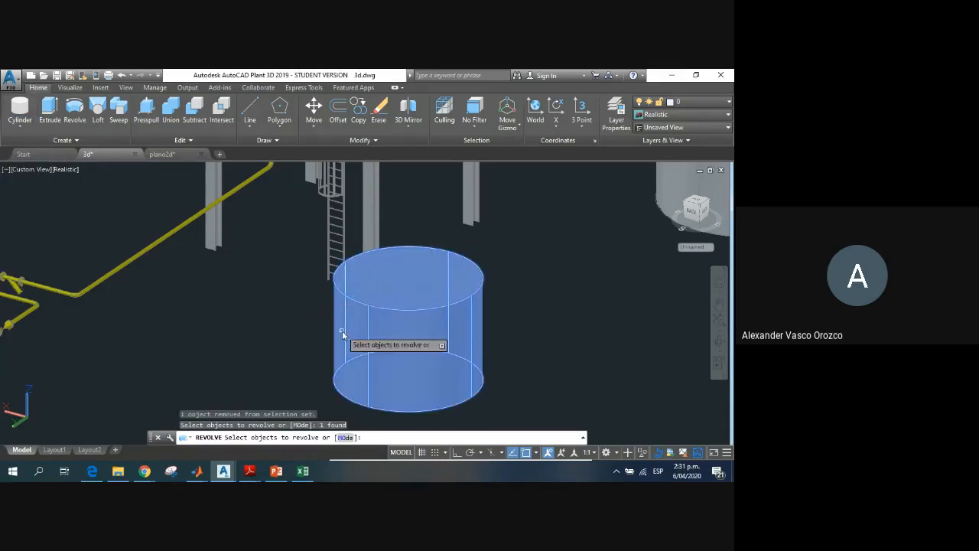
key("Escape")
key("Escape")
key("Escape")
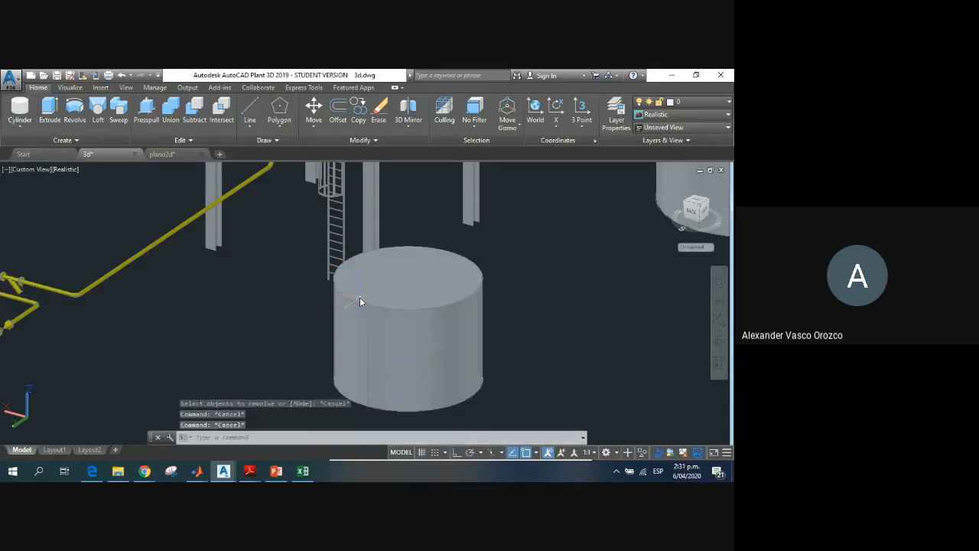
left_click(361, 303)
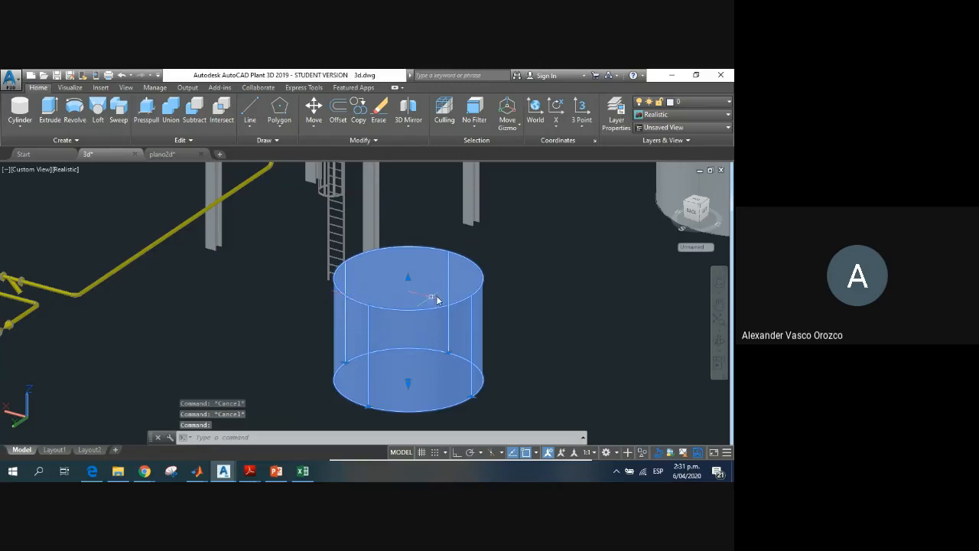
key("Escape")
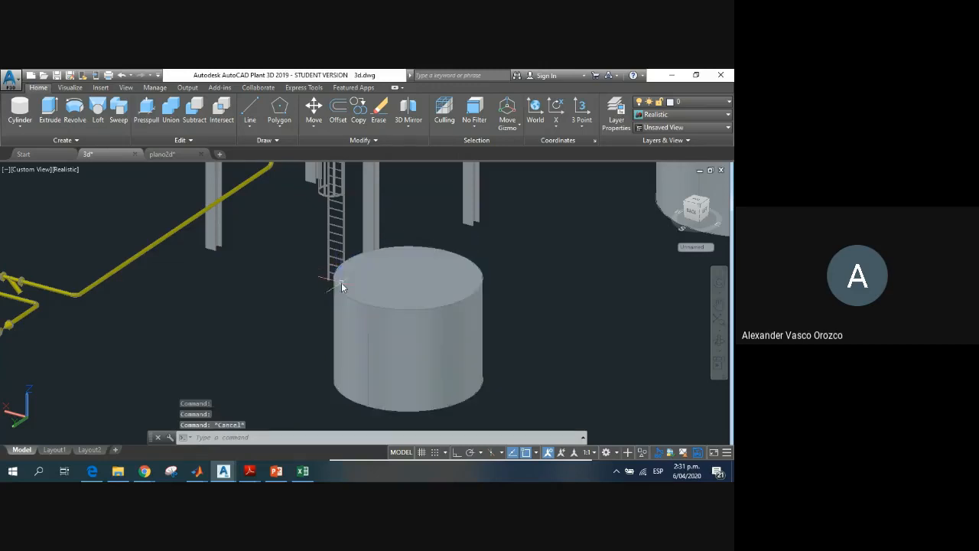
Step: Try a sphere centred on the cylinder's top face and sized out to its rim, and undo it
left_click(20, 126)
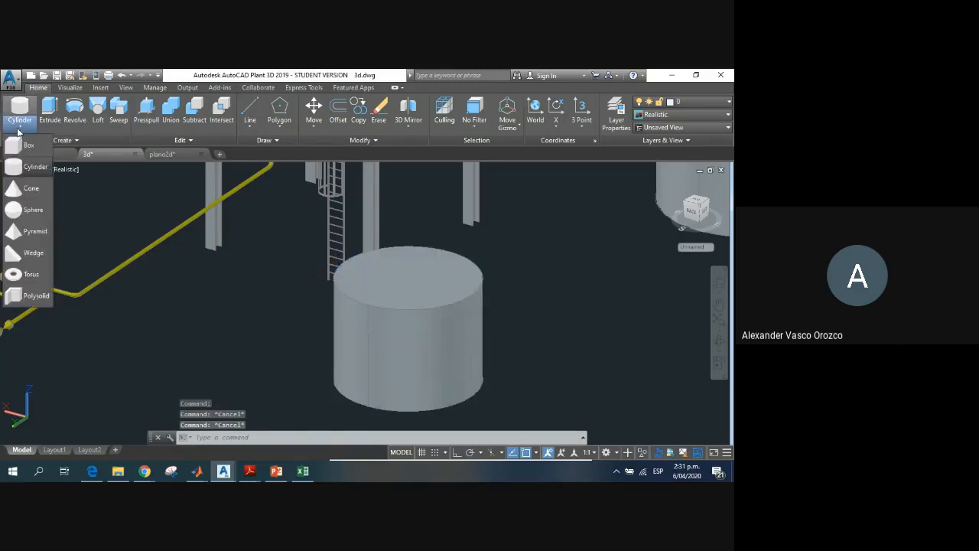
left_click(32, 211)
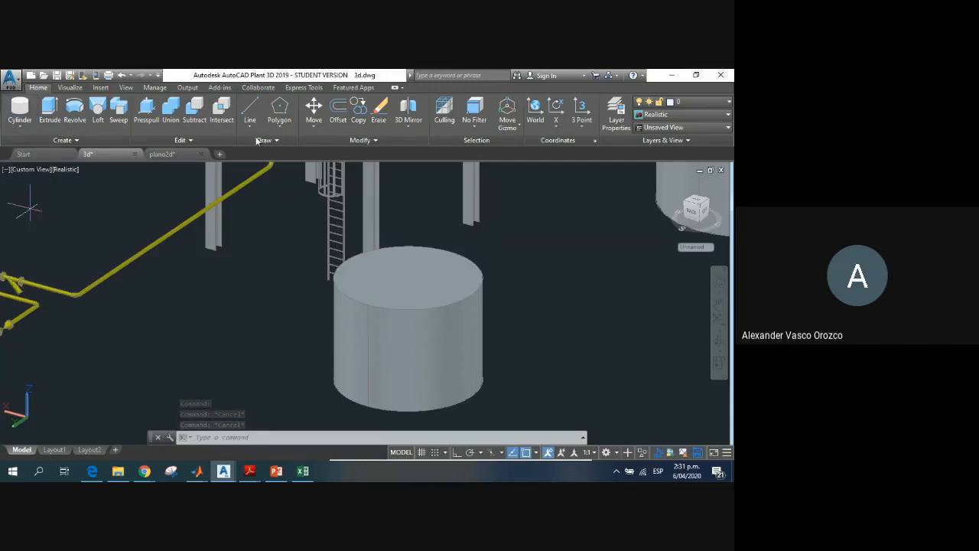
left_click(403, 282)
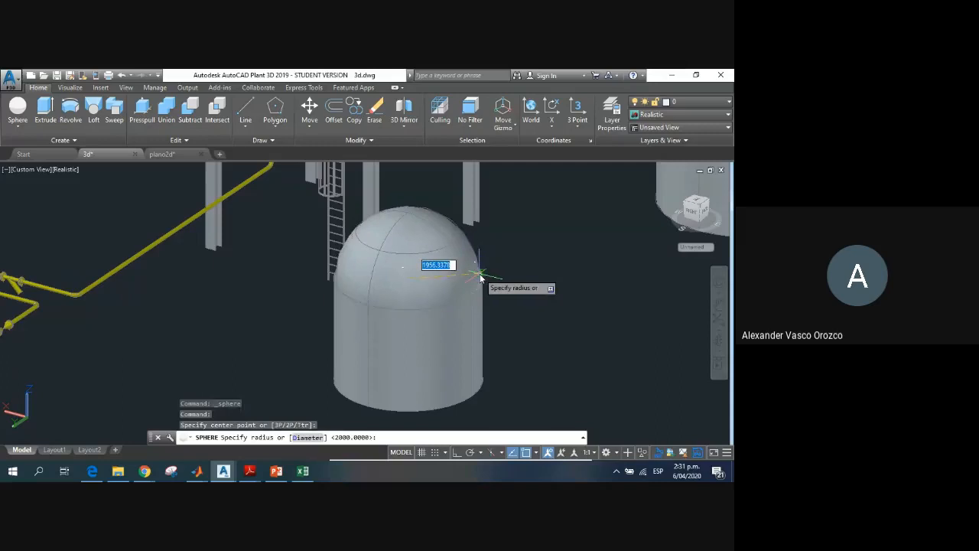
left_click(480, 267)
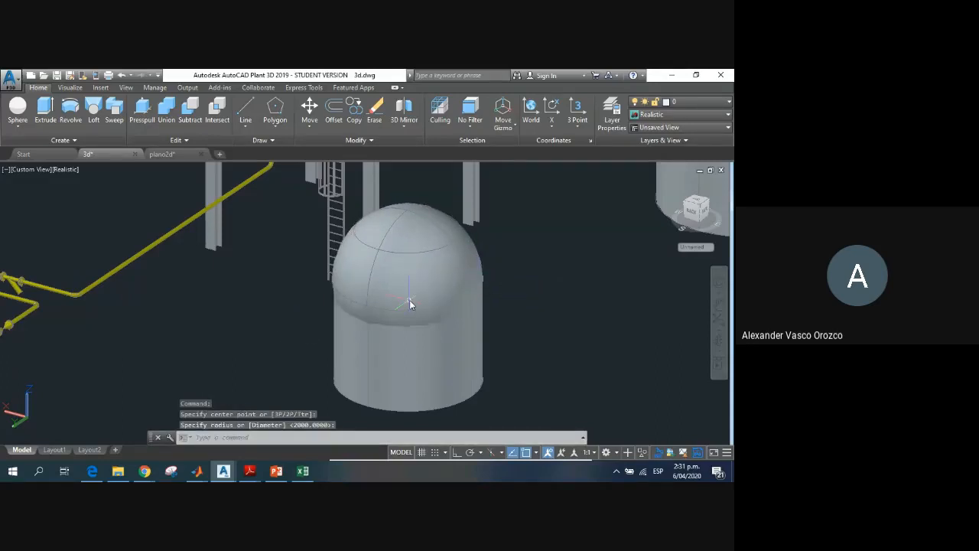
key("ctrl+z")
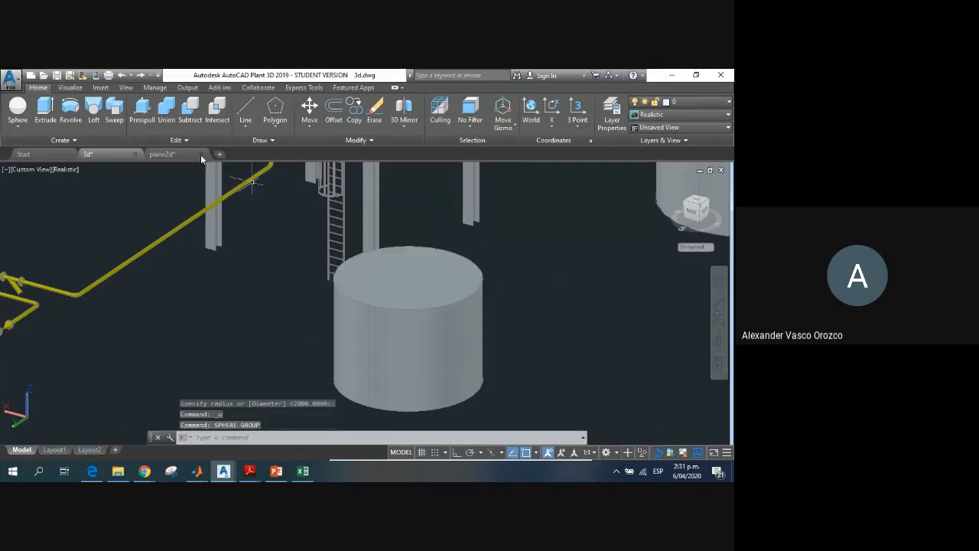
Step: Create a solid sphere snapped to the centre of the cylinder's top face, with its radius reaching the rim
left_click(18, 111)
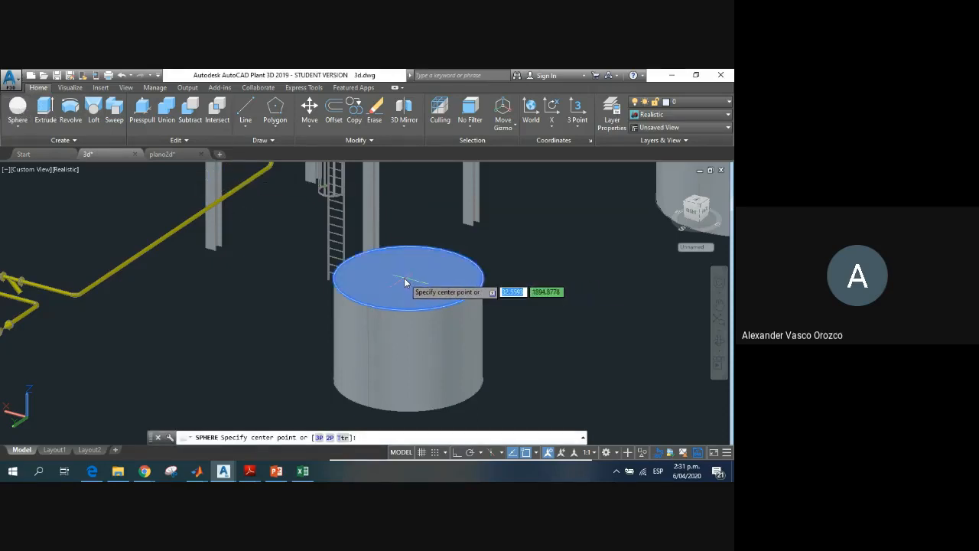
type("CENTER")
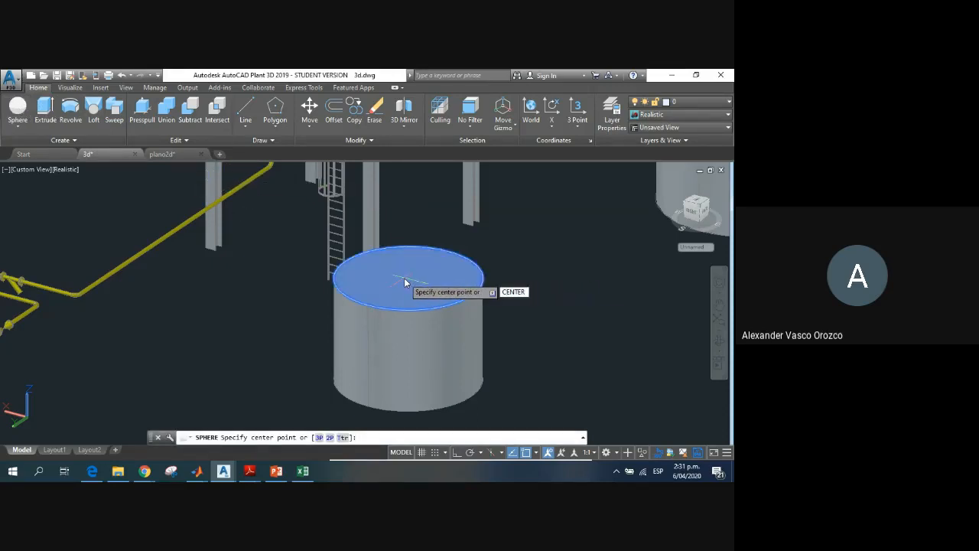
key("Return")
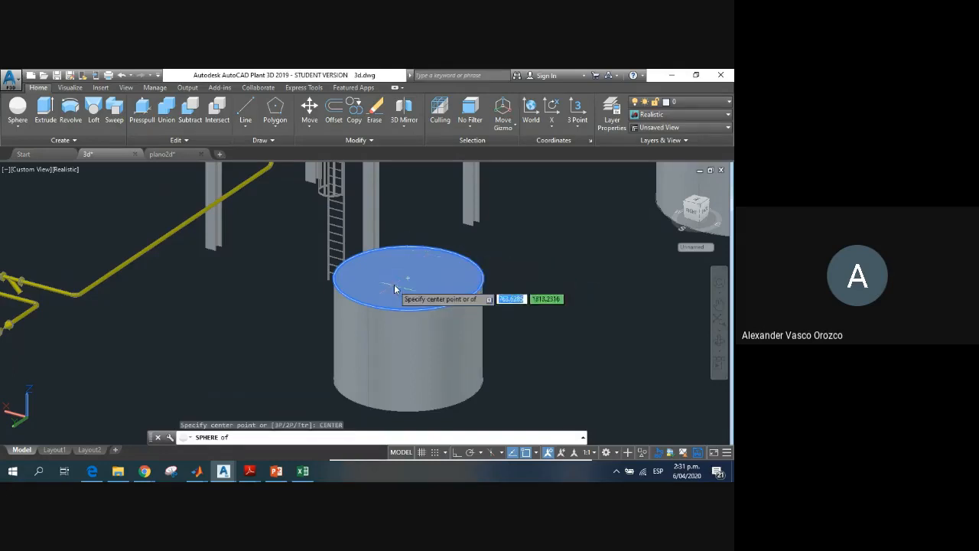
left_click(409, 281)
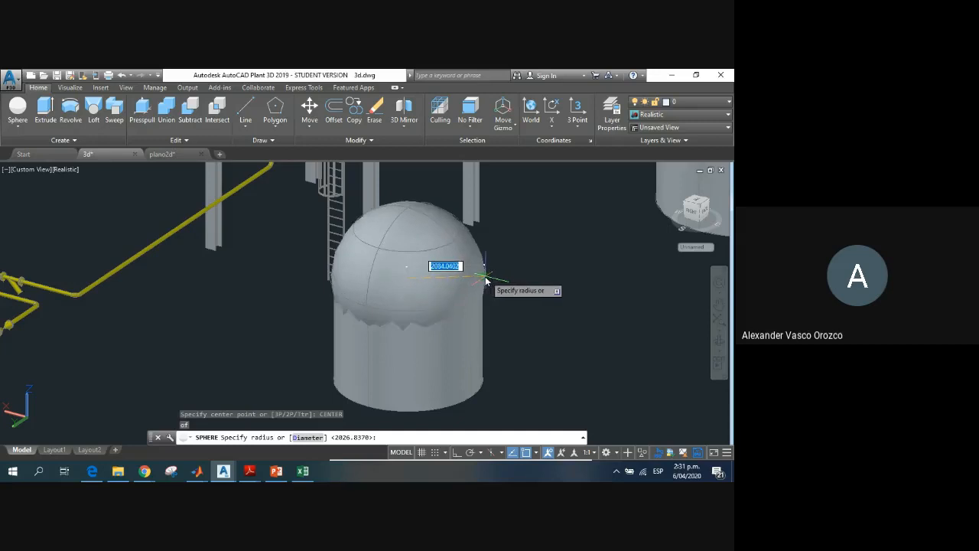
scroll(479, 280, "up", 2)
scroll(481, 280, "up", 2)
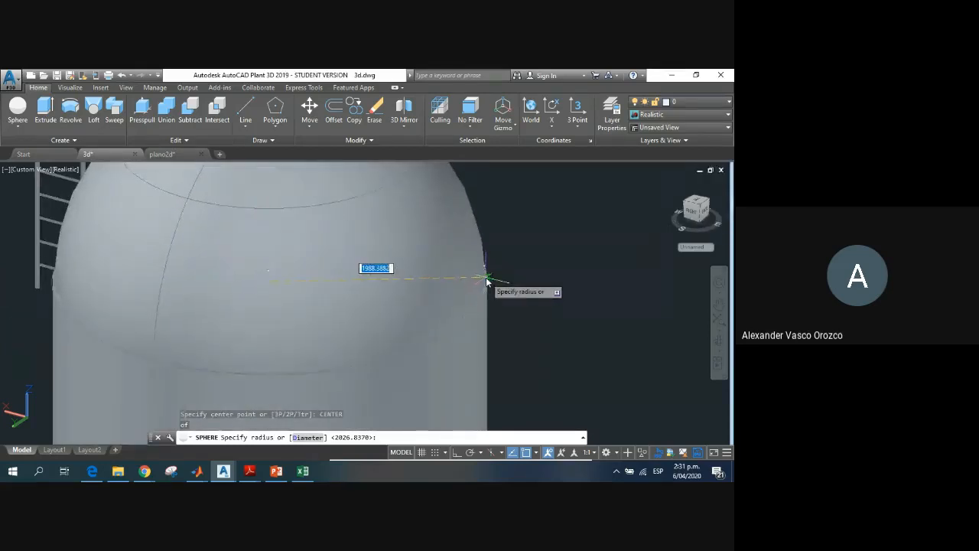
key("Escape")
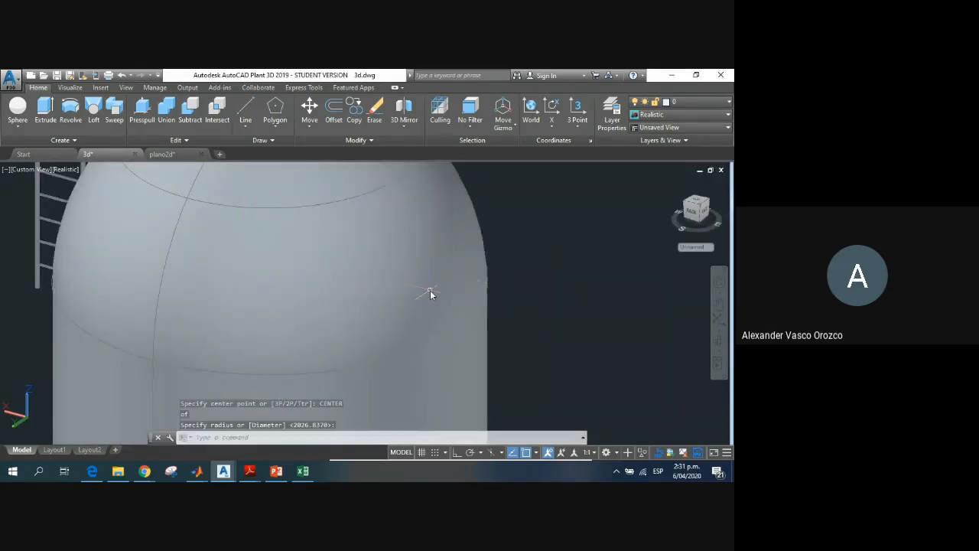
scroll(338, 284, "down", 4)
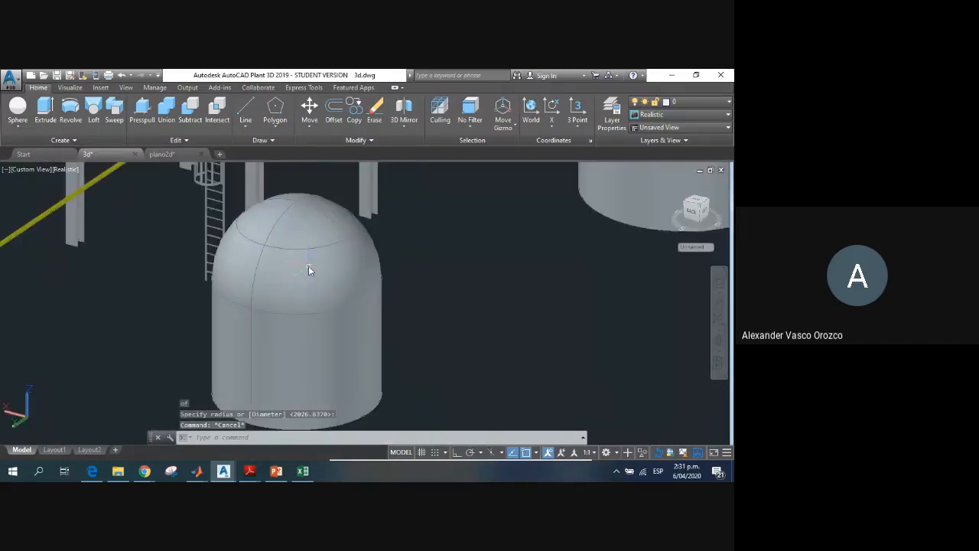
Step: Select the sphere and try resizing it with its radius grip
left_click(274, 287)
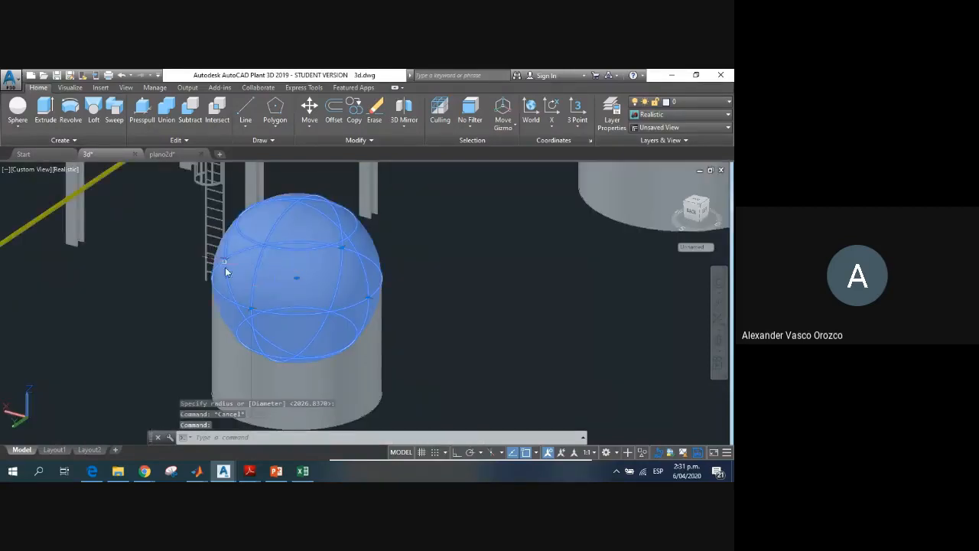
left_click(251, 308)
left_click(251, 310)
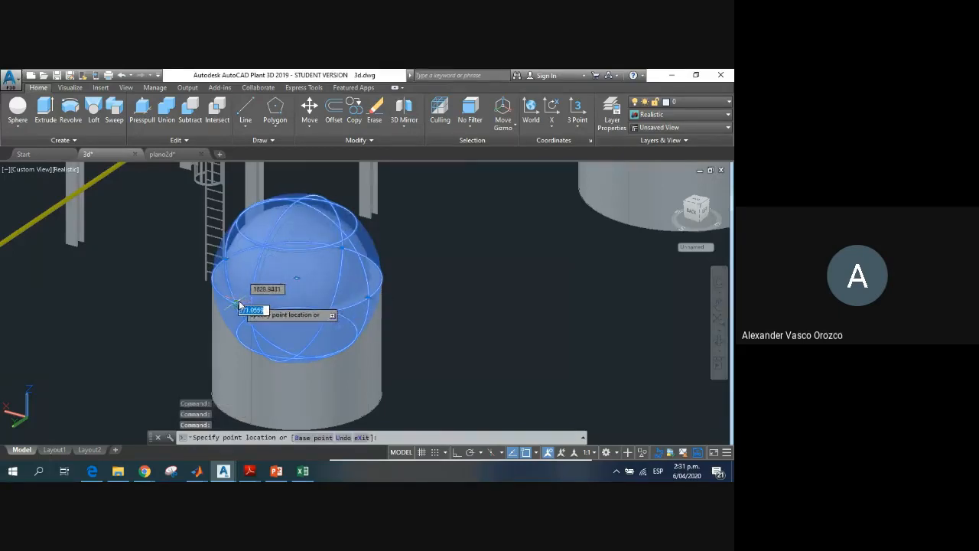
key("Escape")
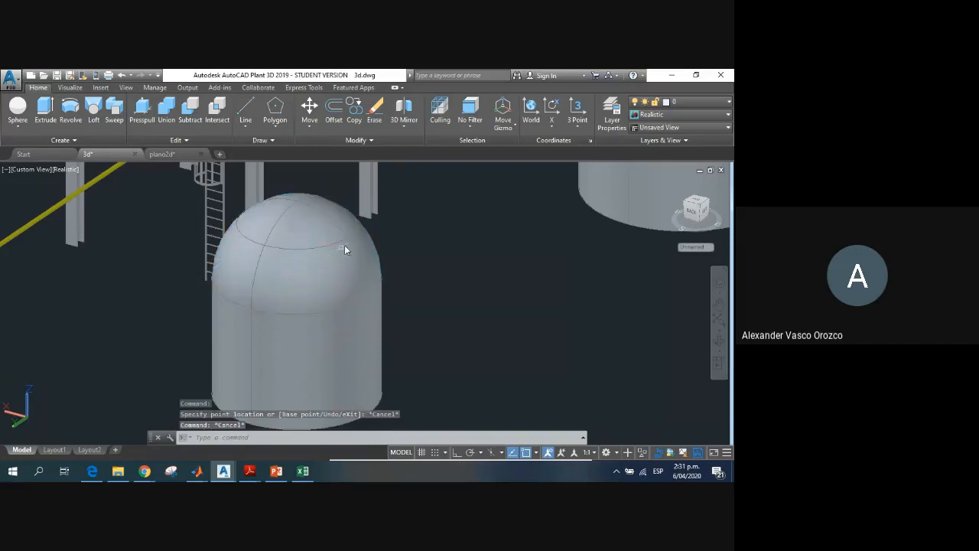
left_click(304, 213)
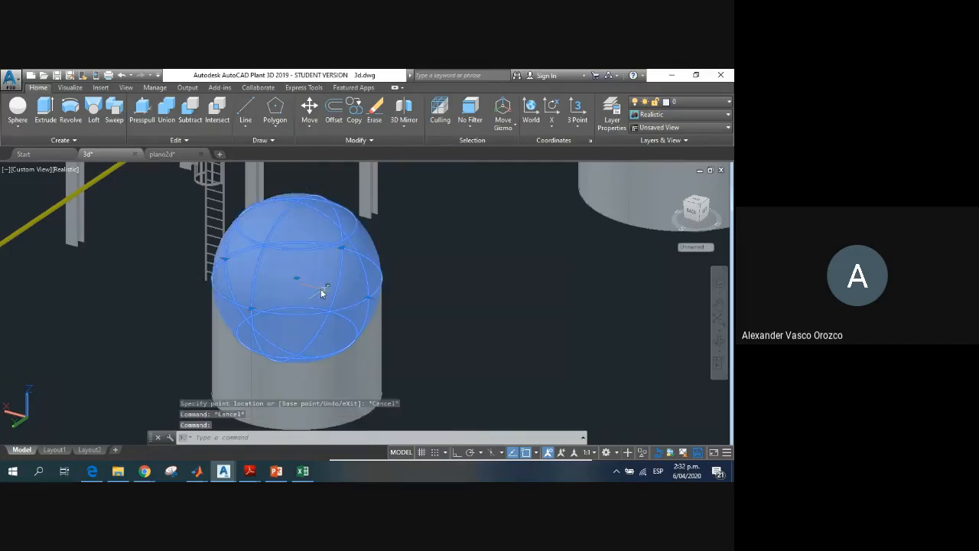
middle_click_drag(321, 293, 356, 280, "shift")
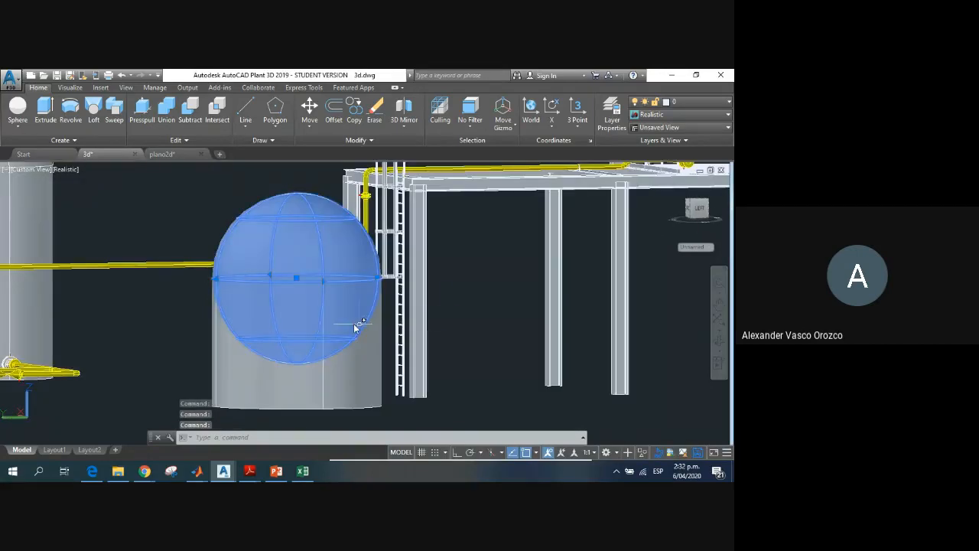
key("Escape")
key("Escape")
Step: Delete the sphere from the top of the cylinder
scroll(337, 295, "down", 3)
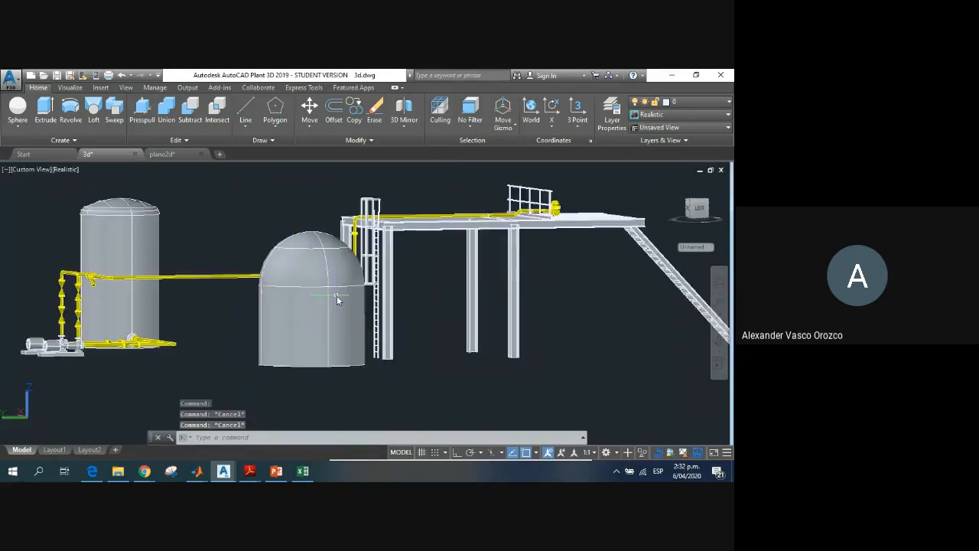
scroll(336, 295, "up", 2)
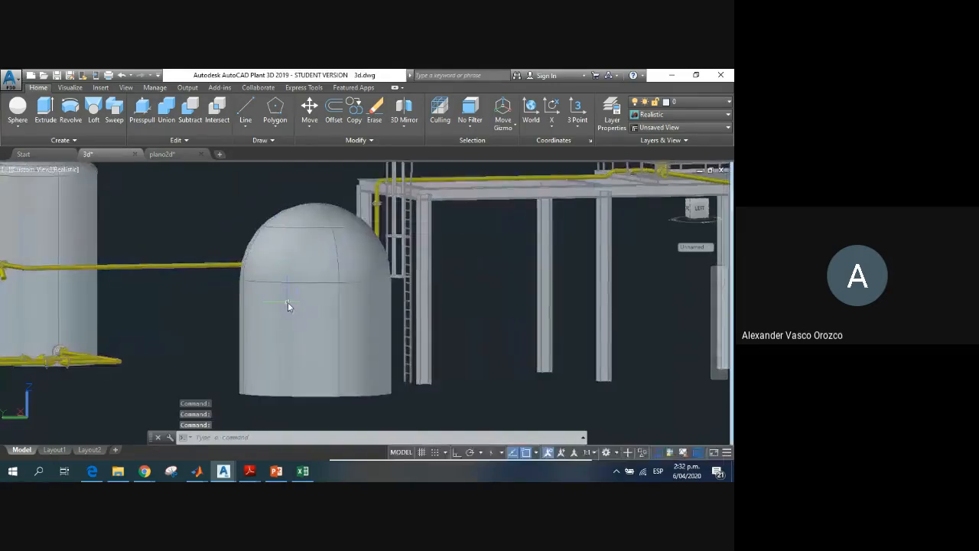
middle_click_drag(288, 306, 221, 245, "shift")
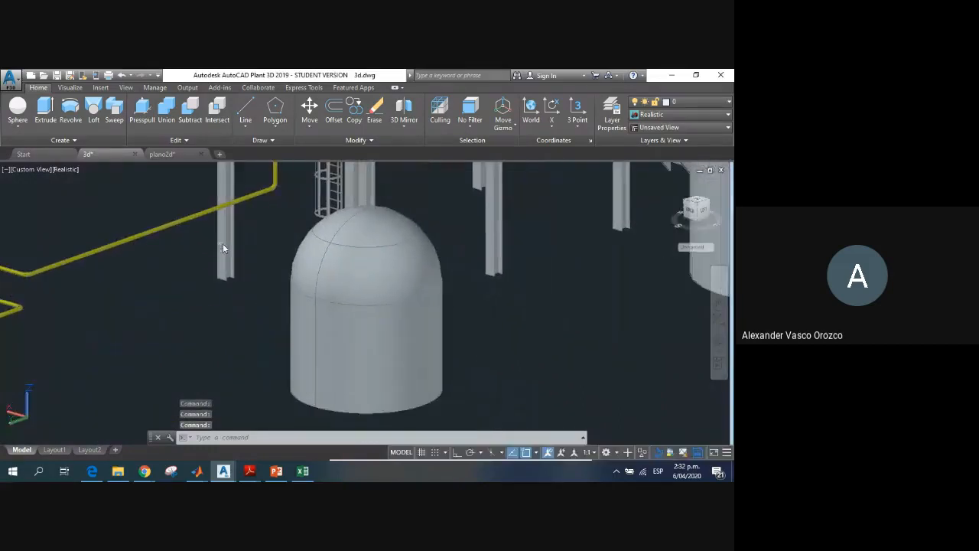
left_click(364, 272)
key("Delete")
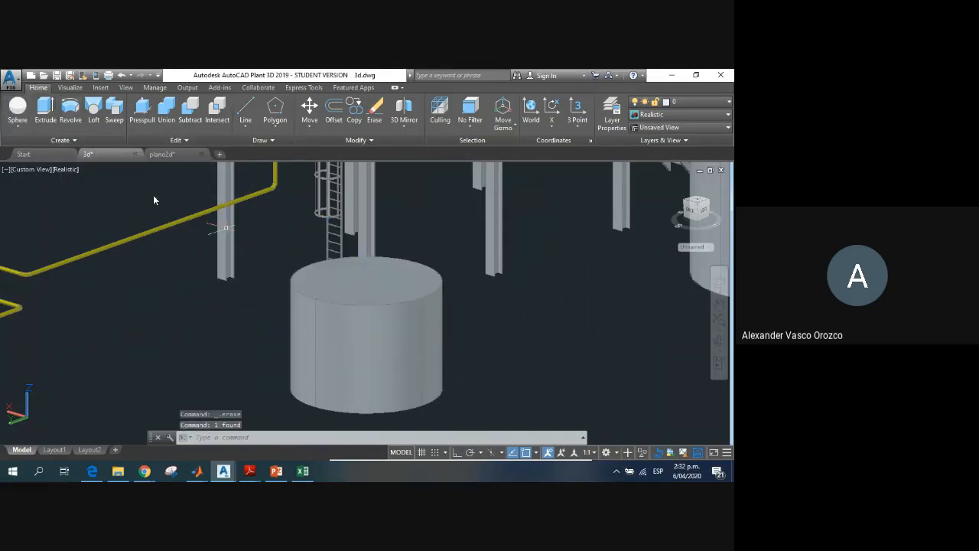
left_click(272, 127)
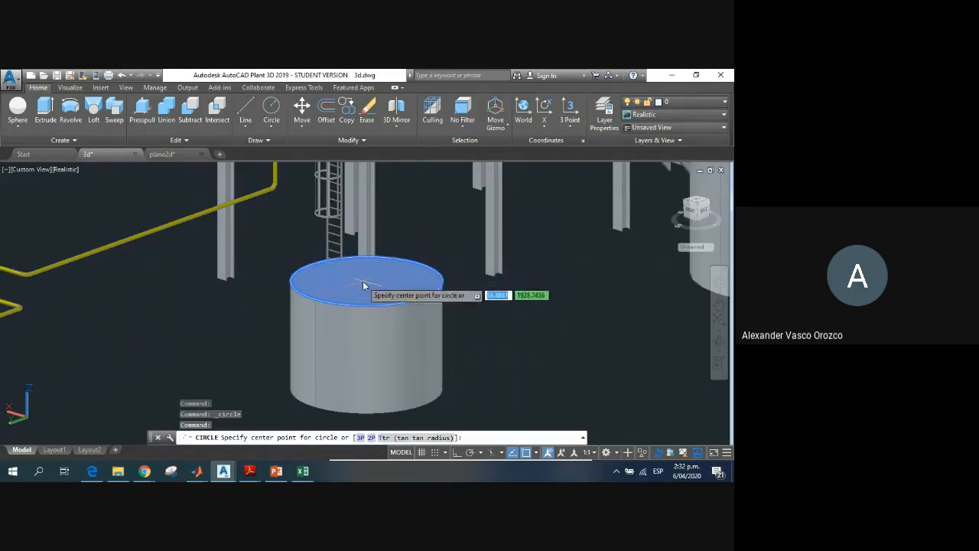
type("CENTER")
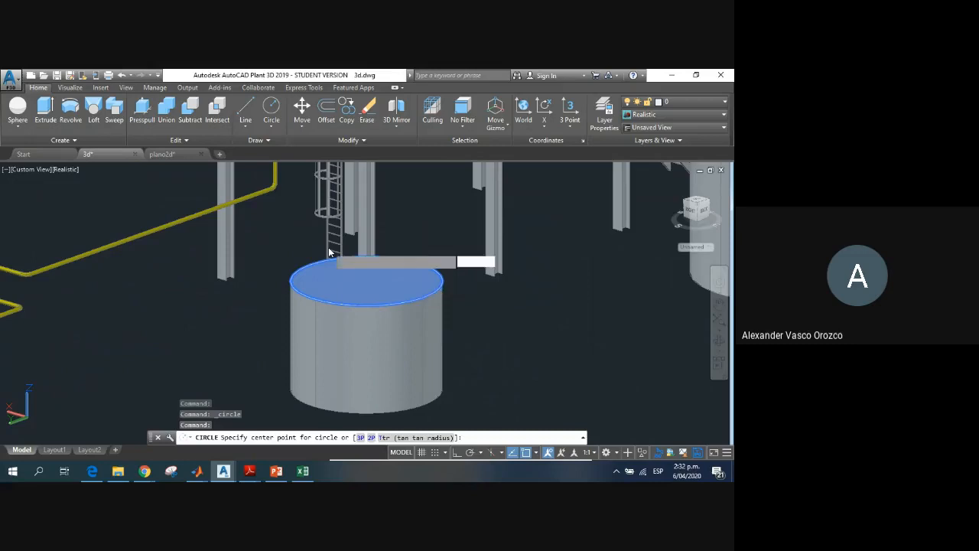
key("Return")
scroll(367, 285, "up", 3)
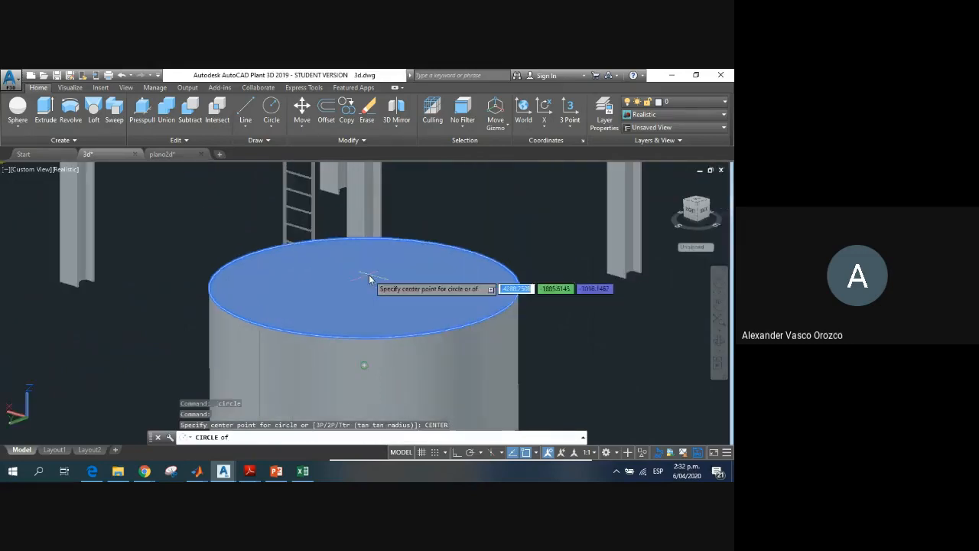
left_click(363, 367)
scroll(374, 280, "down", 2)
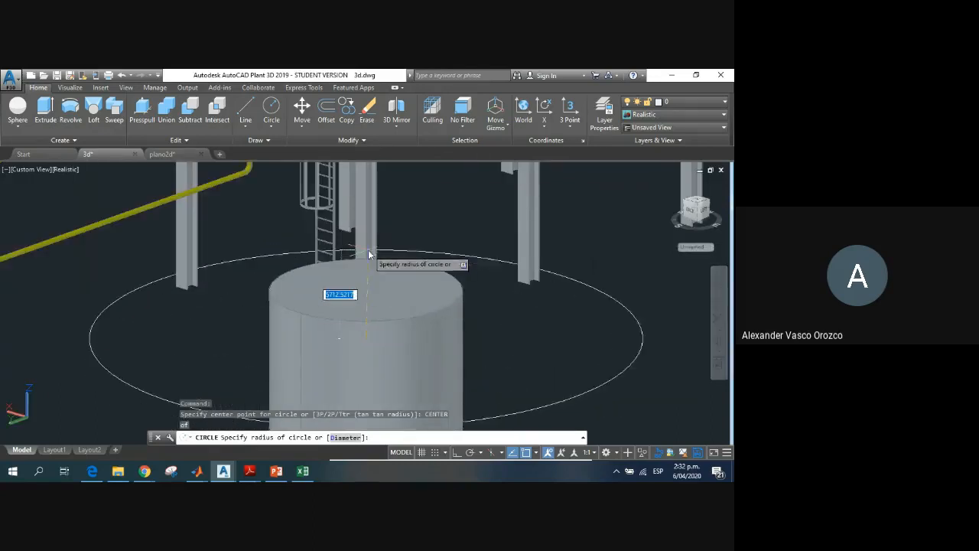
scroll(366, 274, "down", 2)
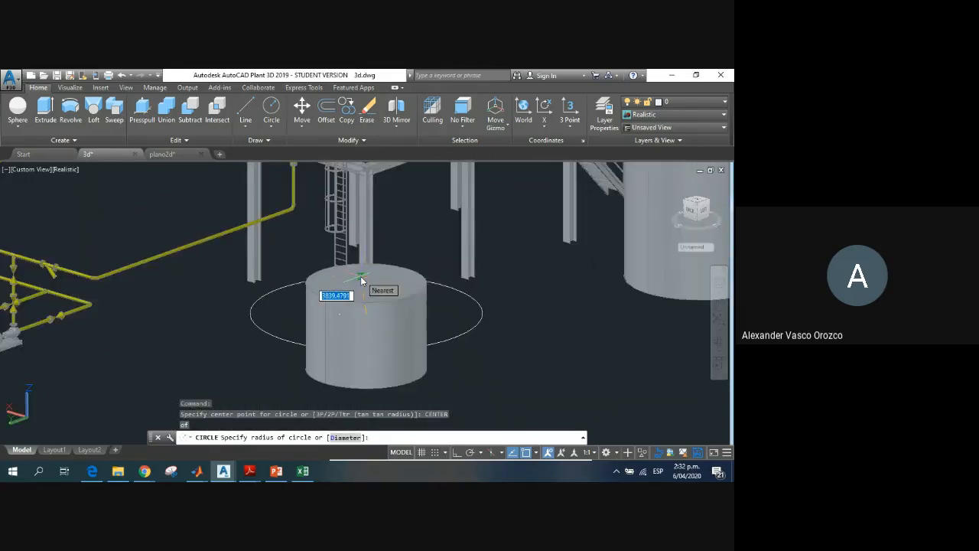
left_click(360, 277)
middle_click_drag(360, 276, 339, 290, "shift")
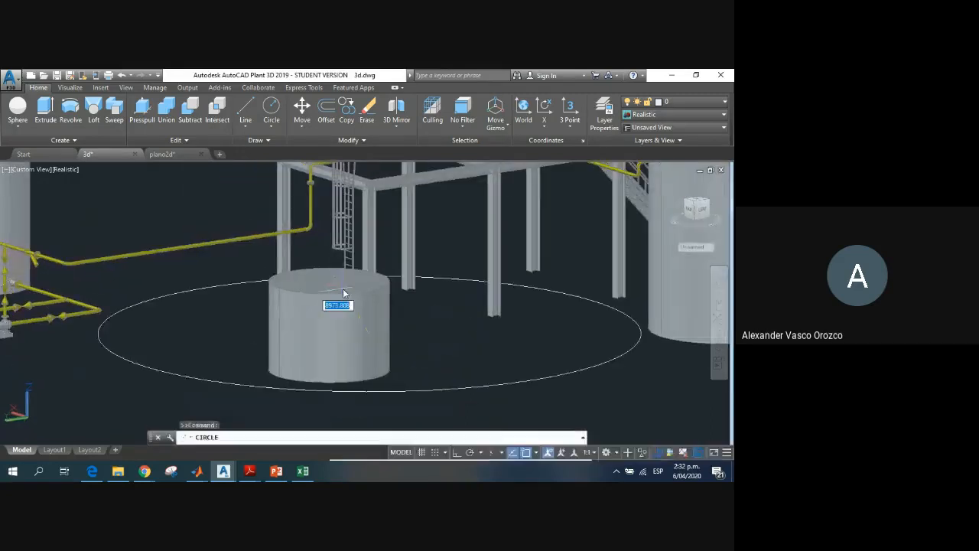
key("Escape")
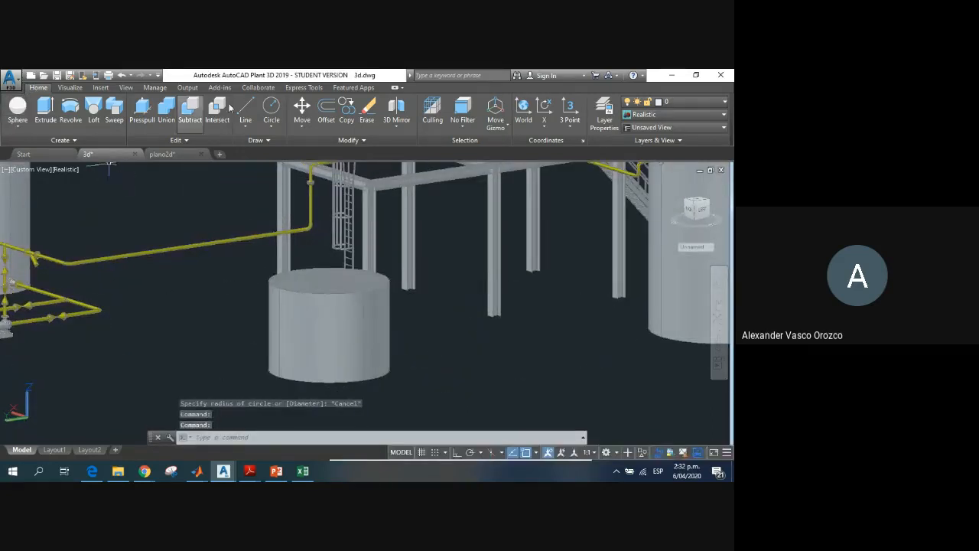
left_click(271, 111)
middle_click_drag(304, 269, 344, 313)
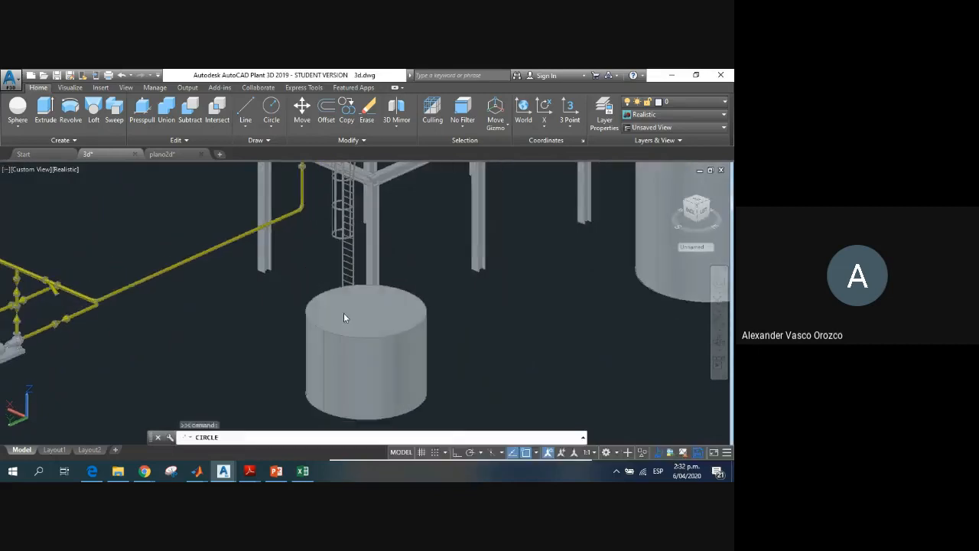
scroll(367, 307, "up", 3)
type("CENTER")
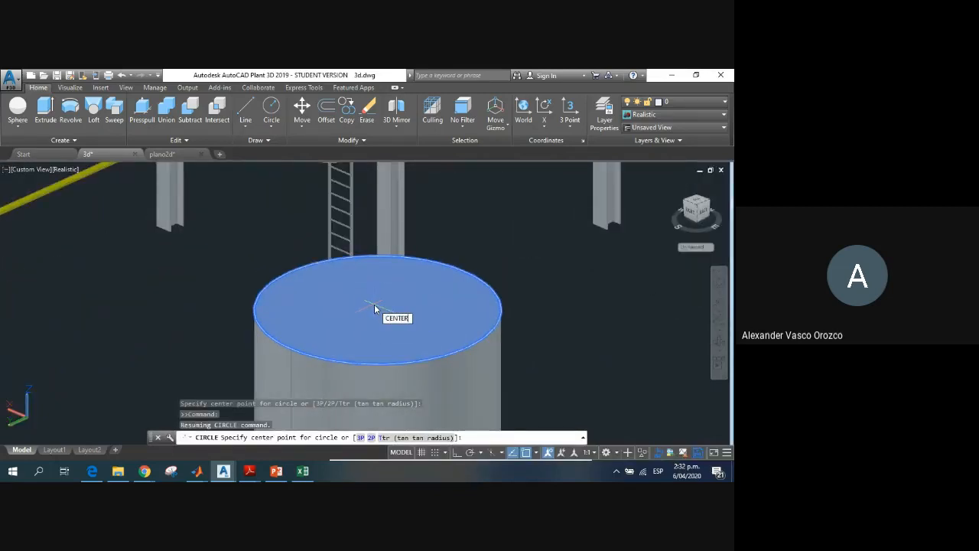
key("Return")
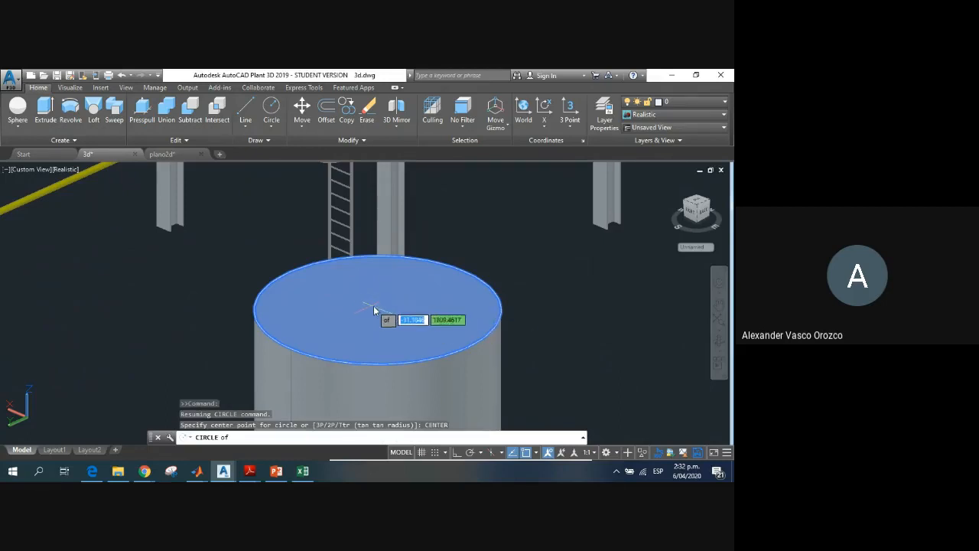
key("Escape")
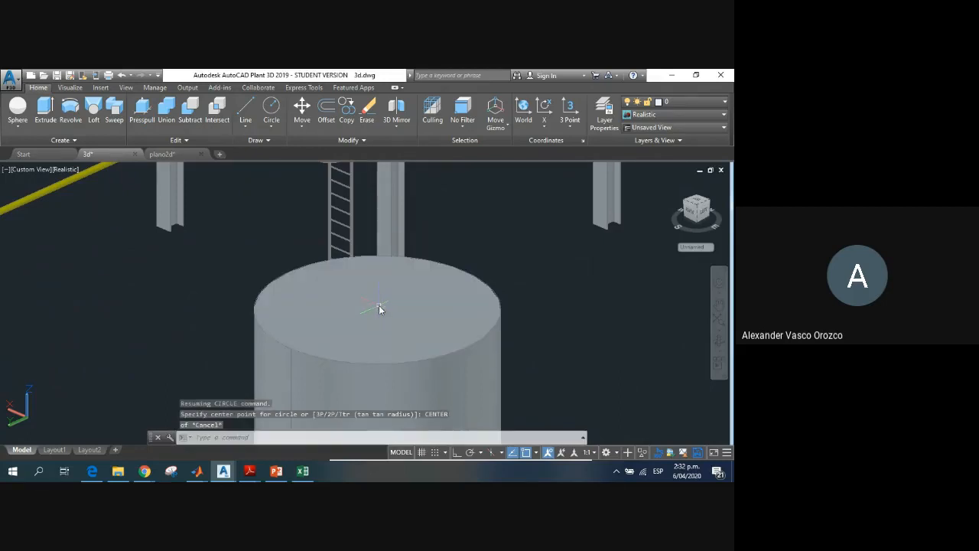
Step: Draw a circle with a radius of about 2046 on the cylinder's top face, centred on it and reaching just past its rim
left_click(379, 307)
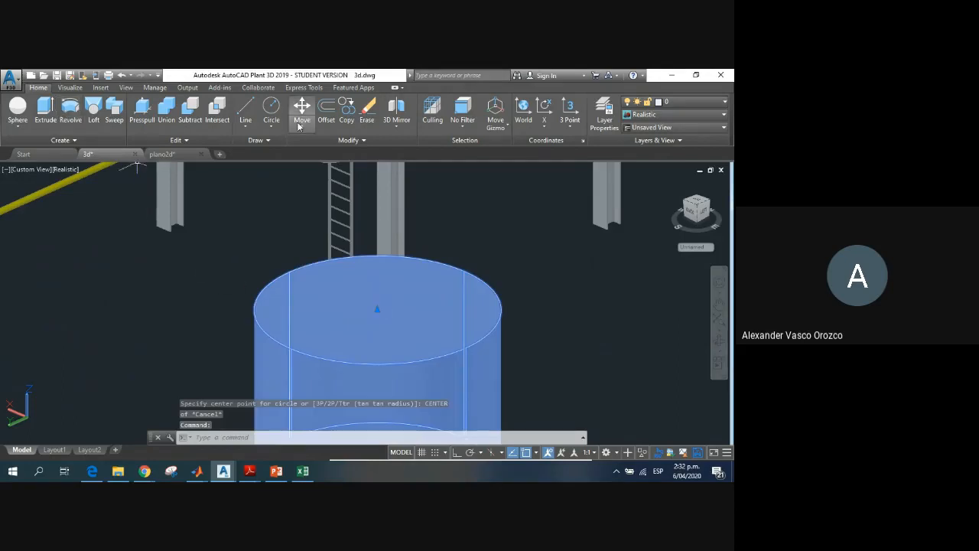
left_click(271, 111)
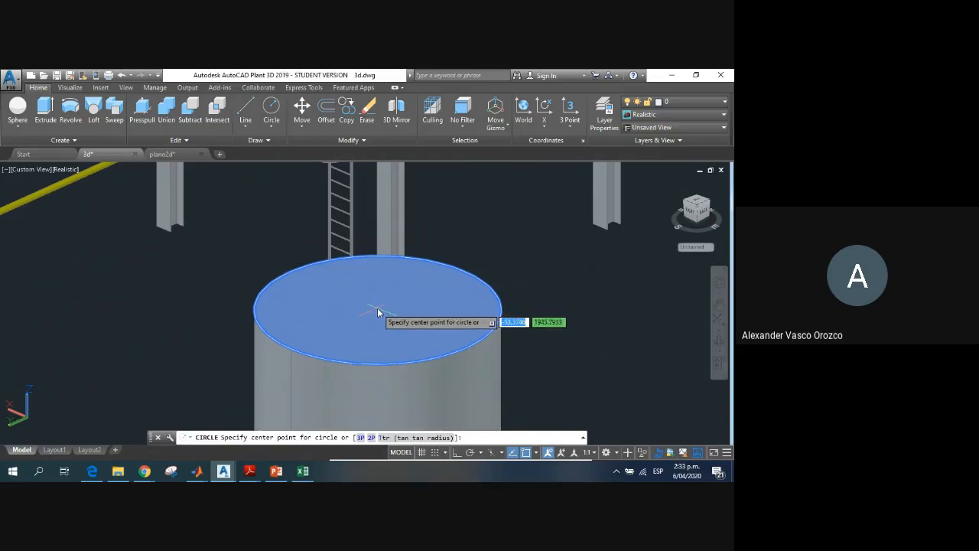
left_click(377, 307)
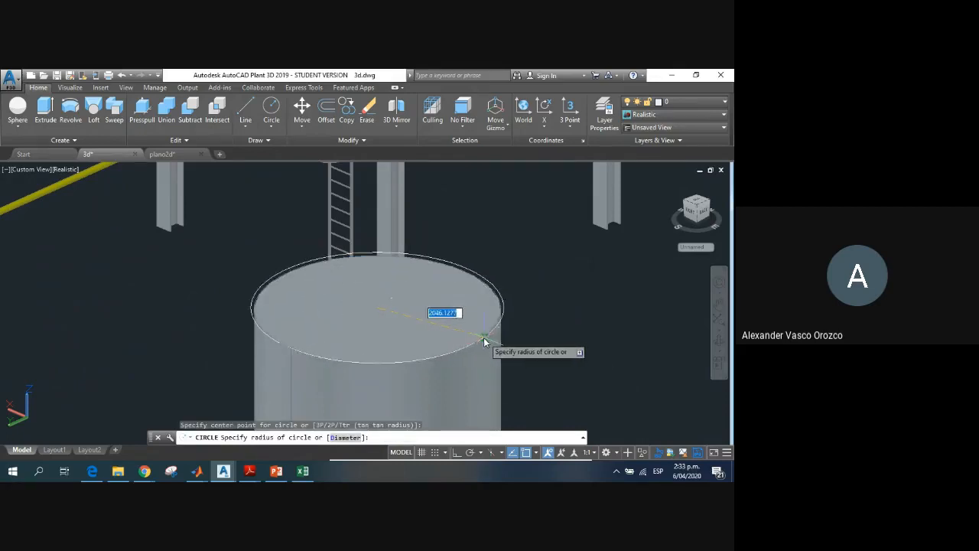
left_click(483, 335)
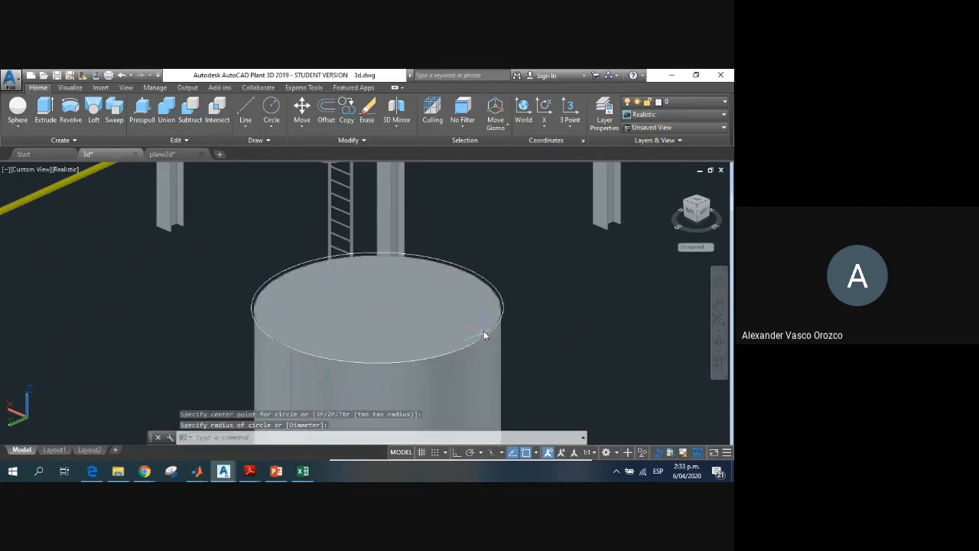
left_click(45, 110)
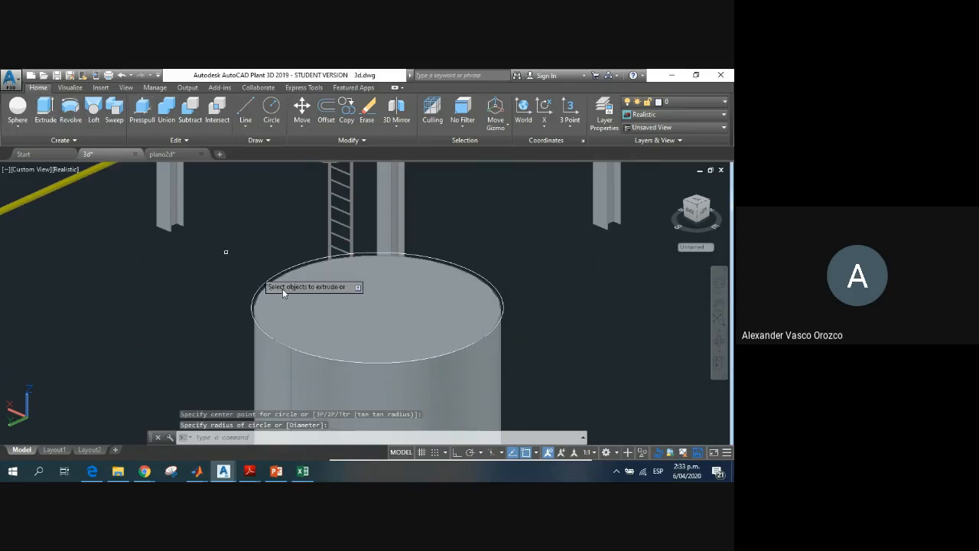
left_click(257, 323)
key("Escape")
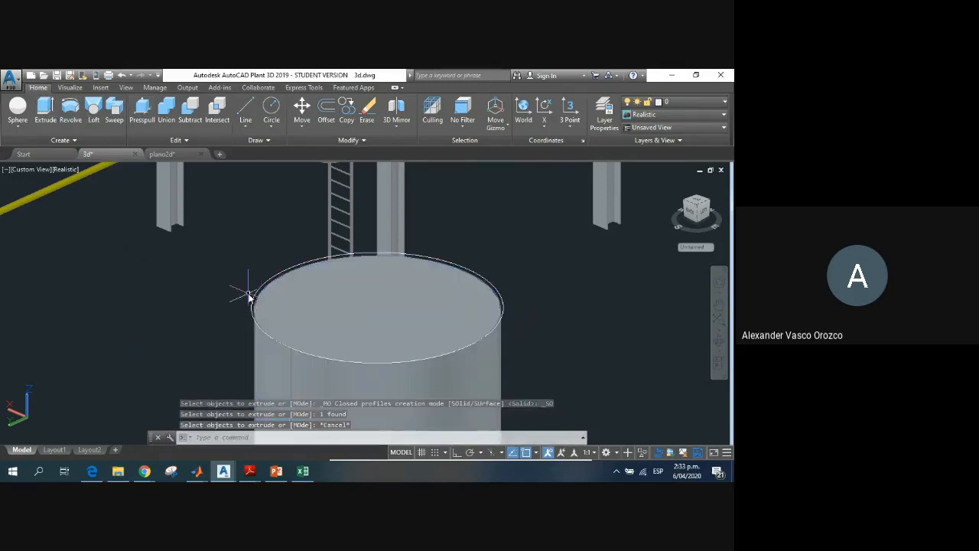
left_click(46, 113)
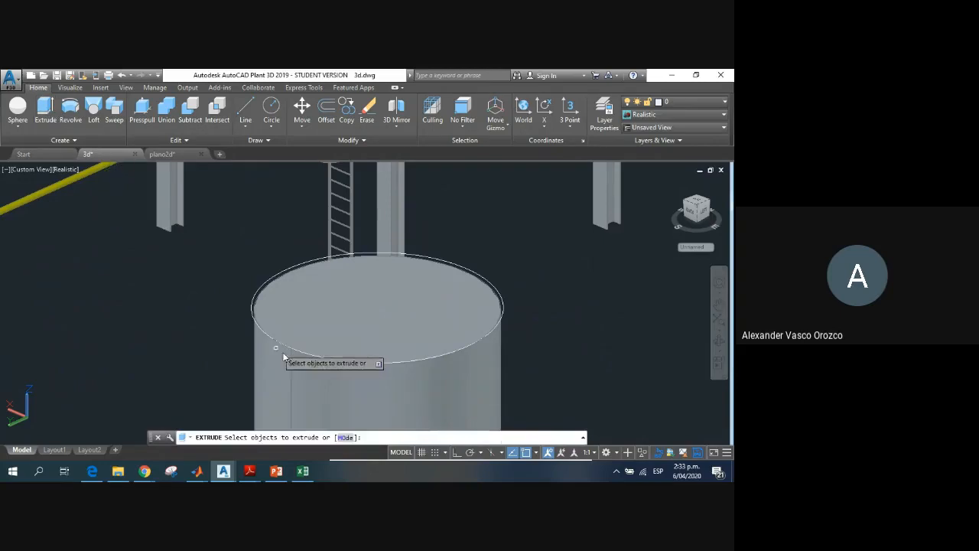
left_click(254, 304)
key("Escape")
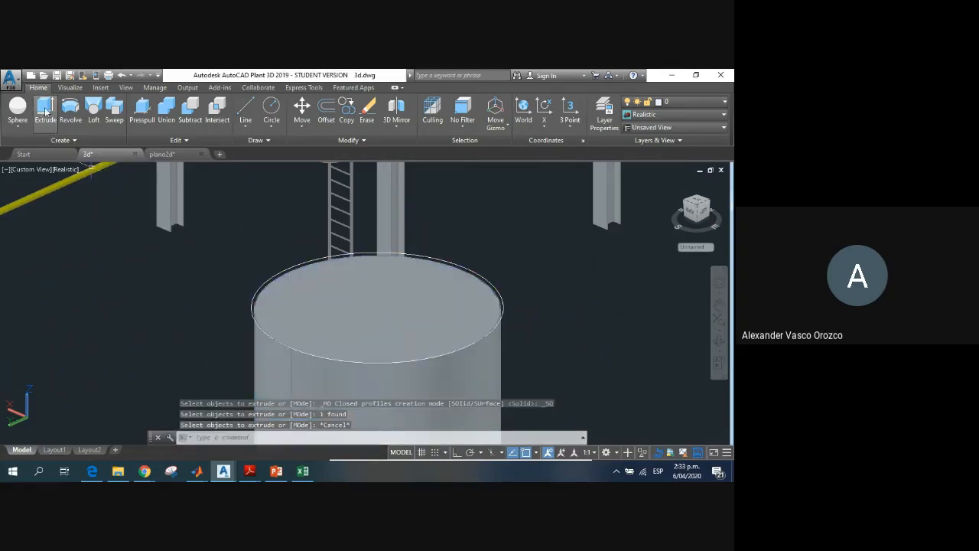
key("Return")
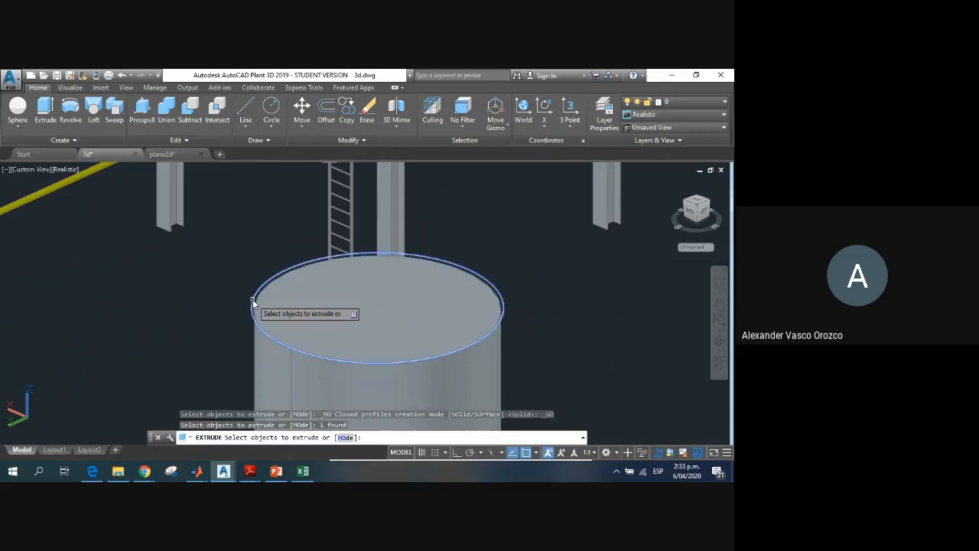
mouse_move(161, 161)
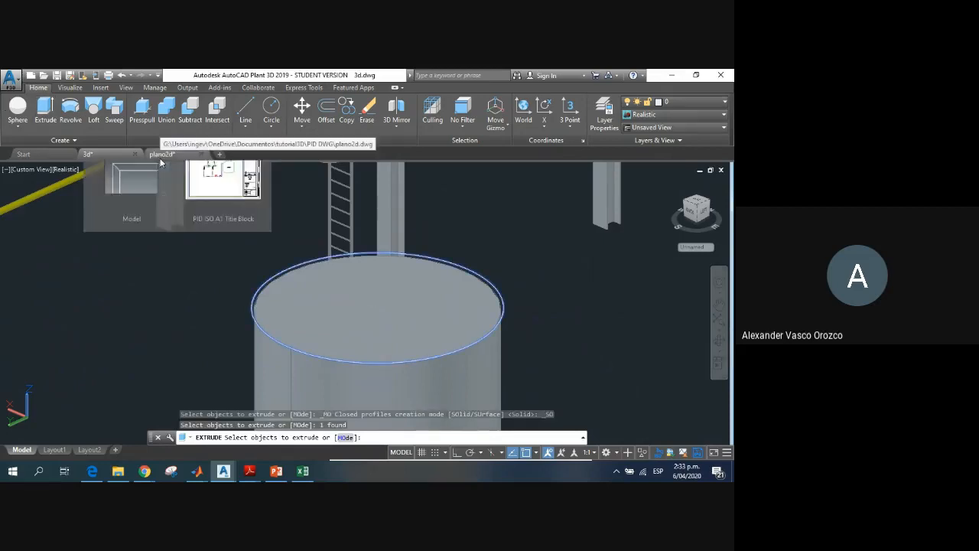
key("Return")
key("Escape")
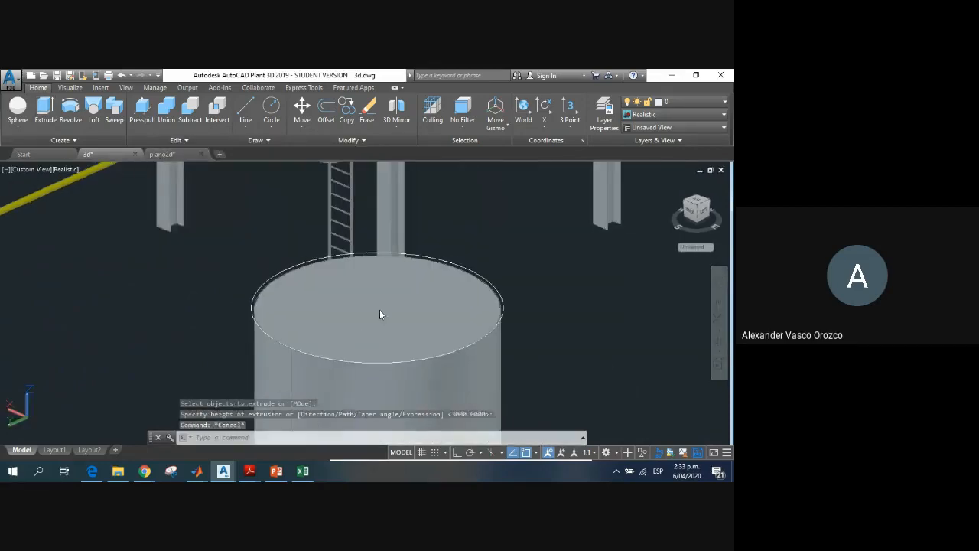
key("Escape")
key("Escape")
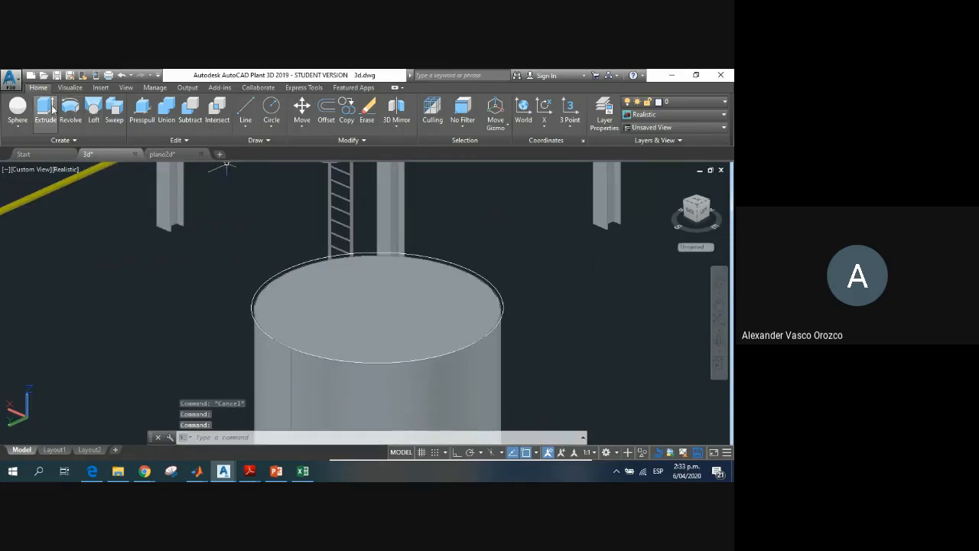
Step: Extrude the circle on the cylinder's top face upward by about 1044
key("Return")
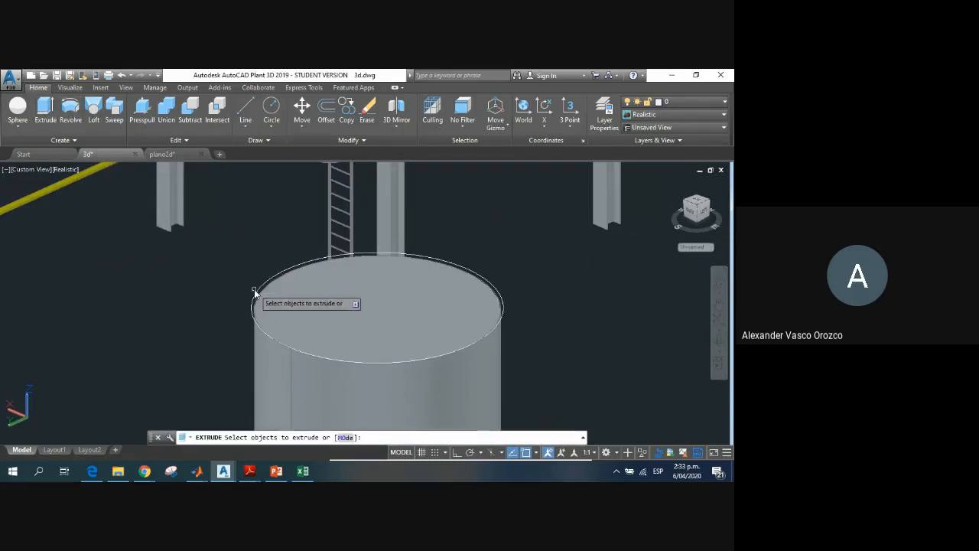
left_click(257, 295)
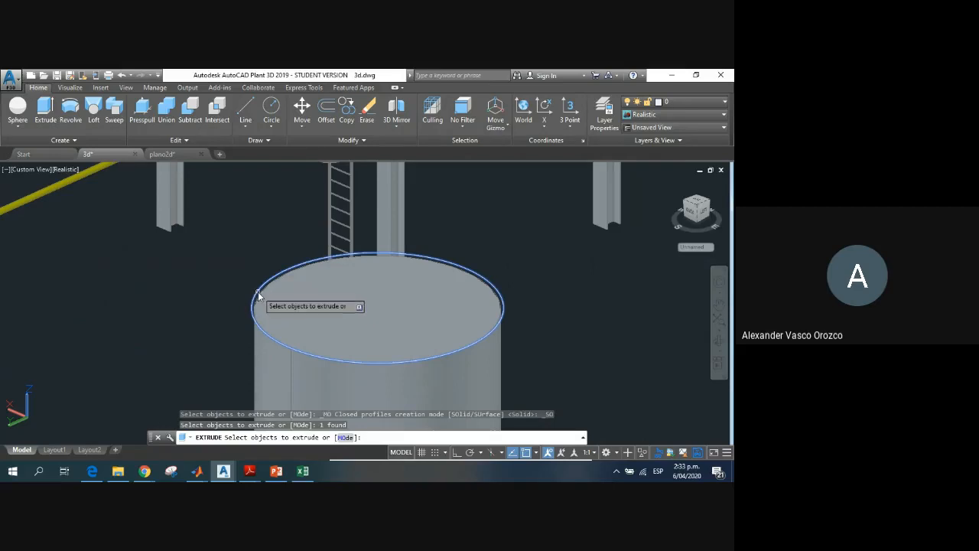
left_click(259, 295)
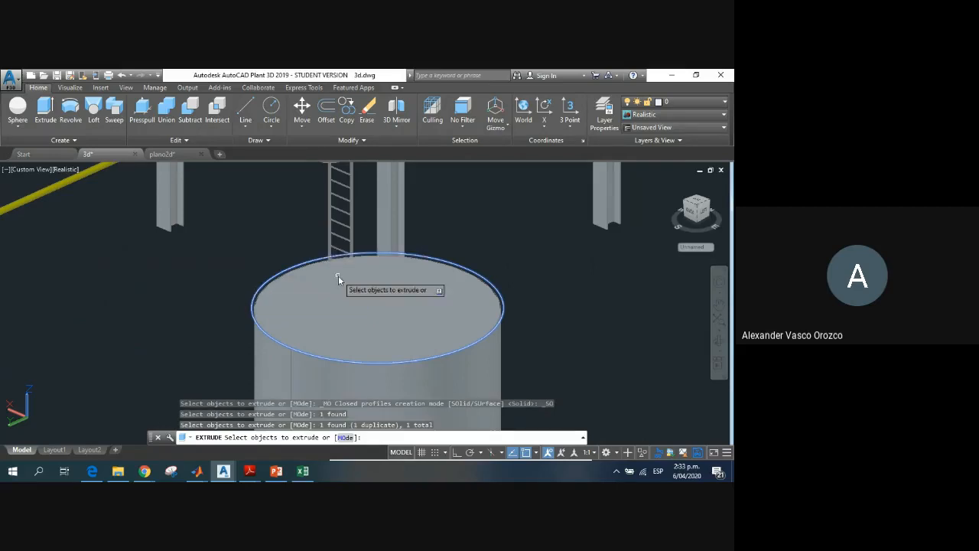
key("Return")
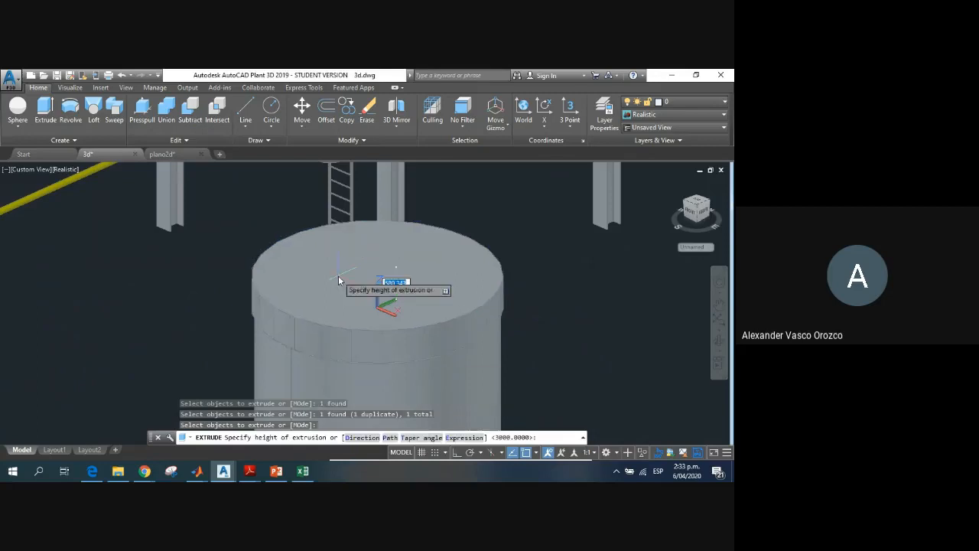
left_click(335, 298)
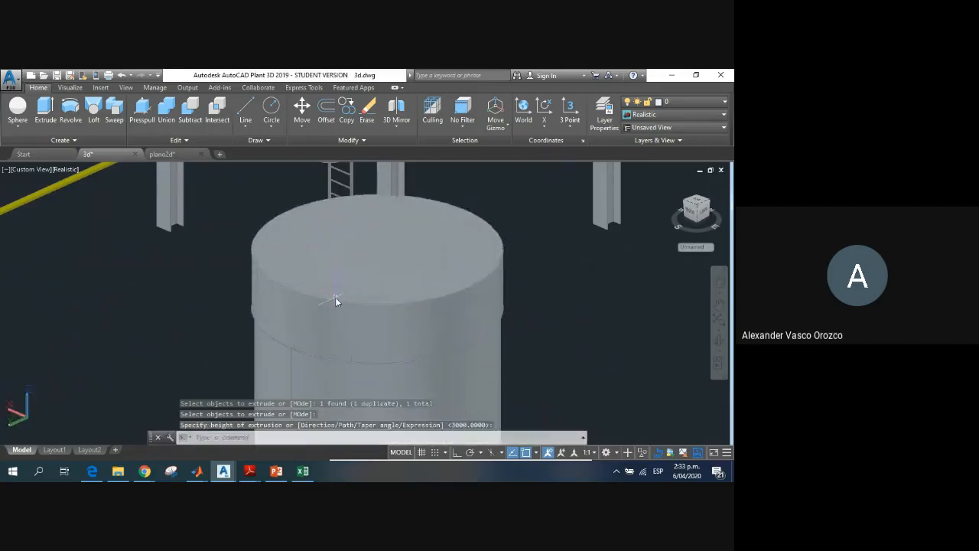
Step: Select the extruded disc and try moving it by its base centre grip and tapering it with its top radius grip
key("Escape")
left_click(332, 304)
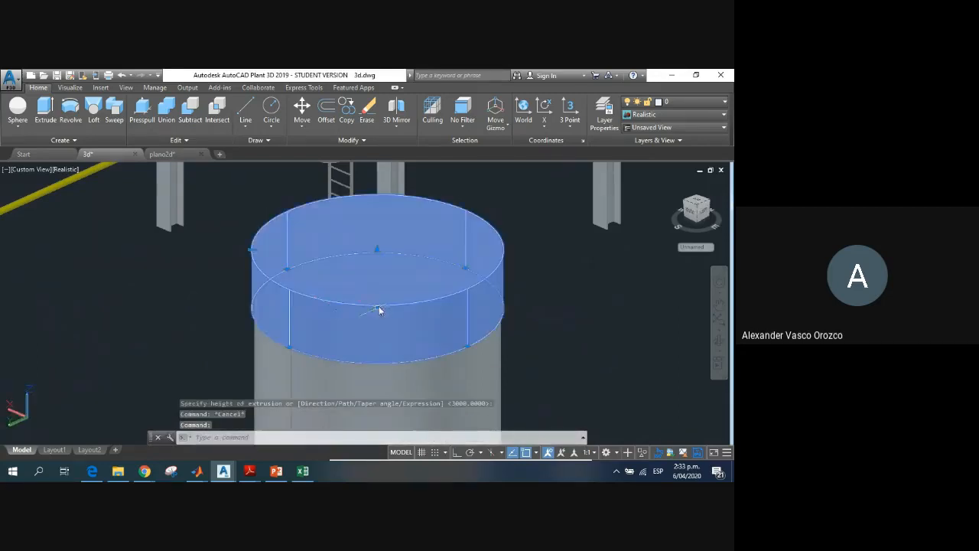
left_click(376, 307)
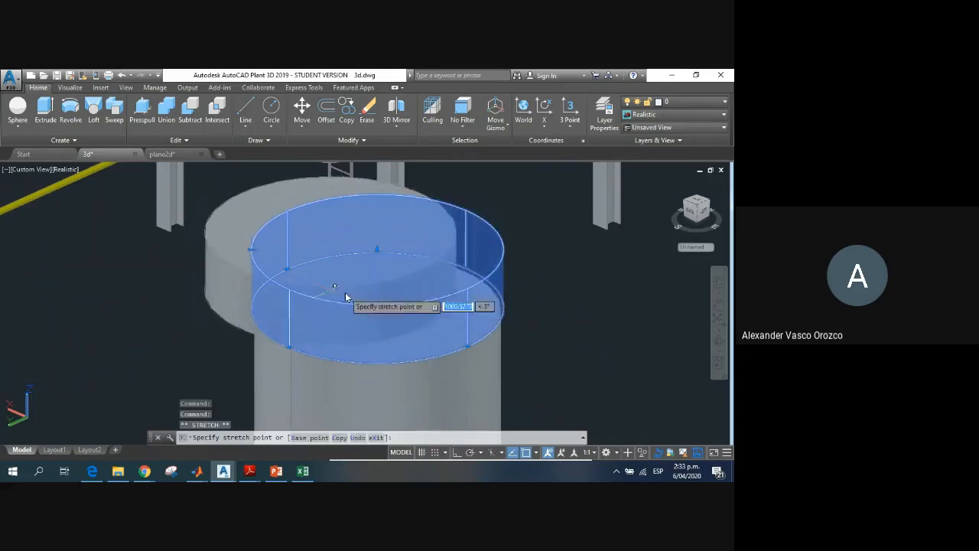
key("Escape")
key("Escape")
left_click(280, 256)
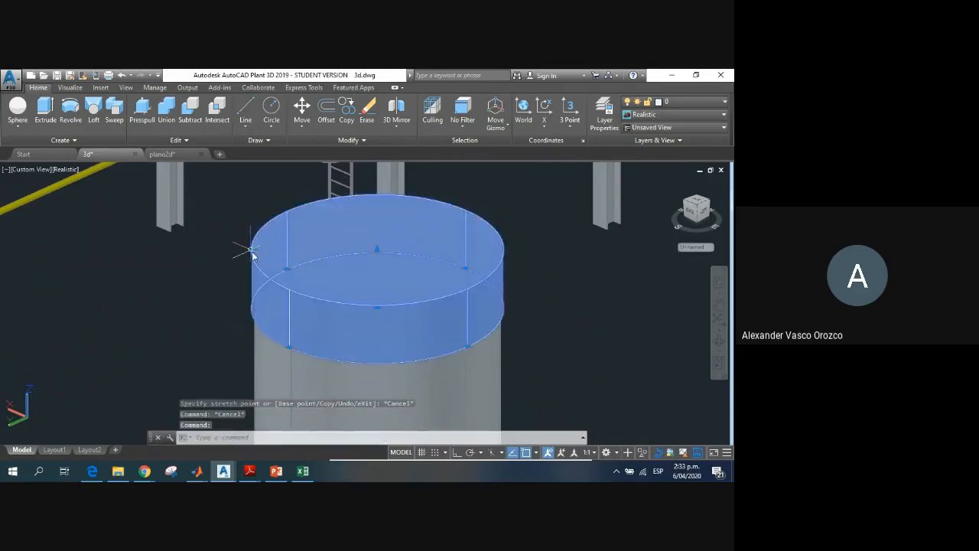
left_click(254, 254)
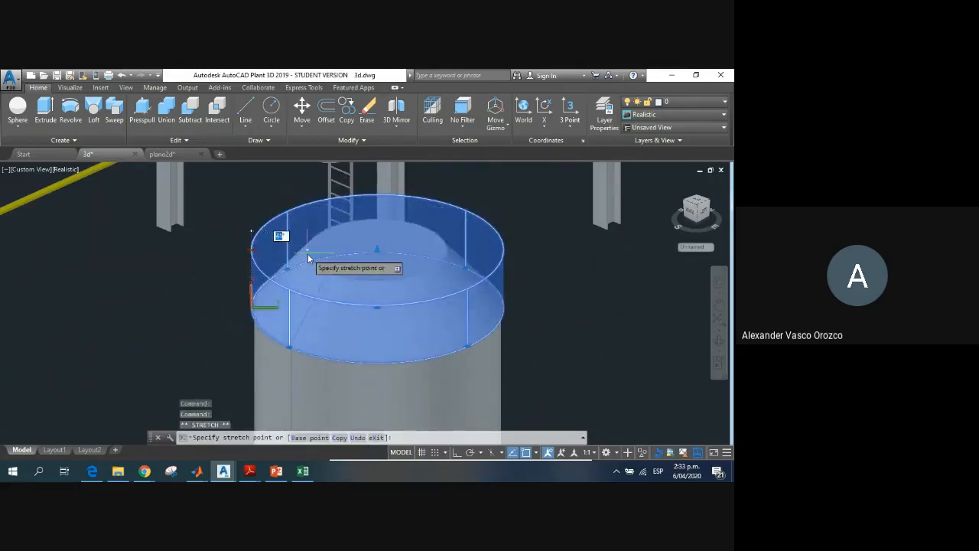
key("Escape")
key("Escape")
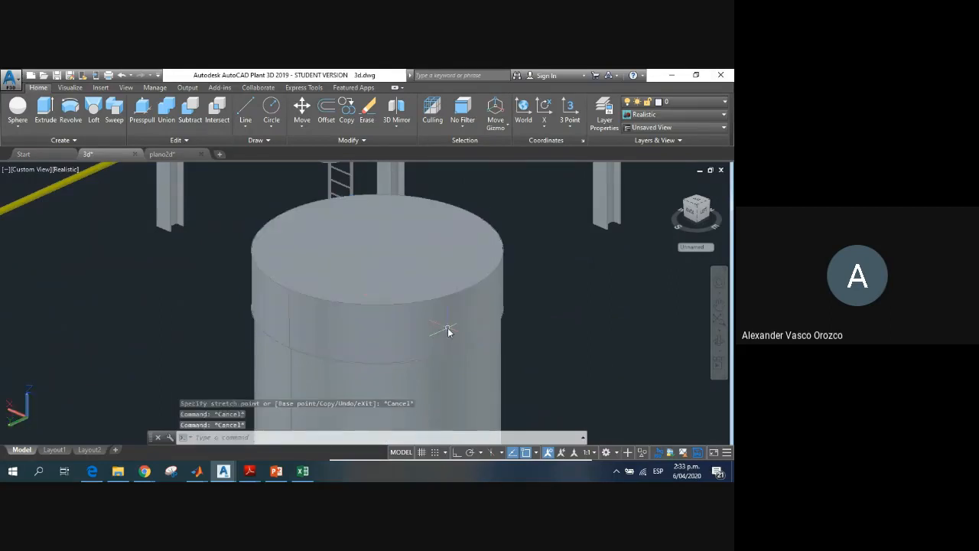
Step: Delete the short extruded disc and the large cylinder beneath it
left_click(448, 331)
key("Delete")
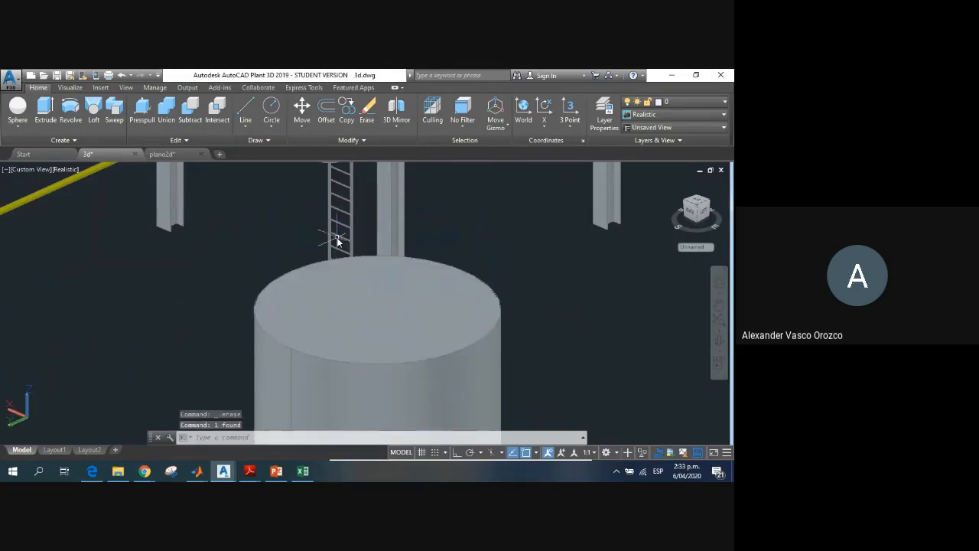
scroll(466, 304, "down", 2)
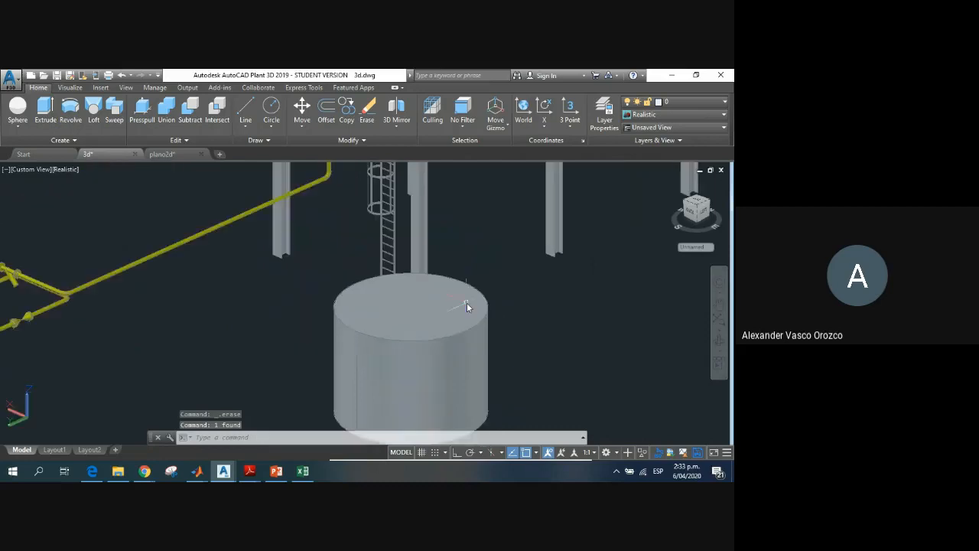
middle_click_drag(470, 292, 386, 232)
scroll(386, 233, "down", 2)
scroll(386, 237, "up", 2)
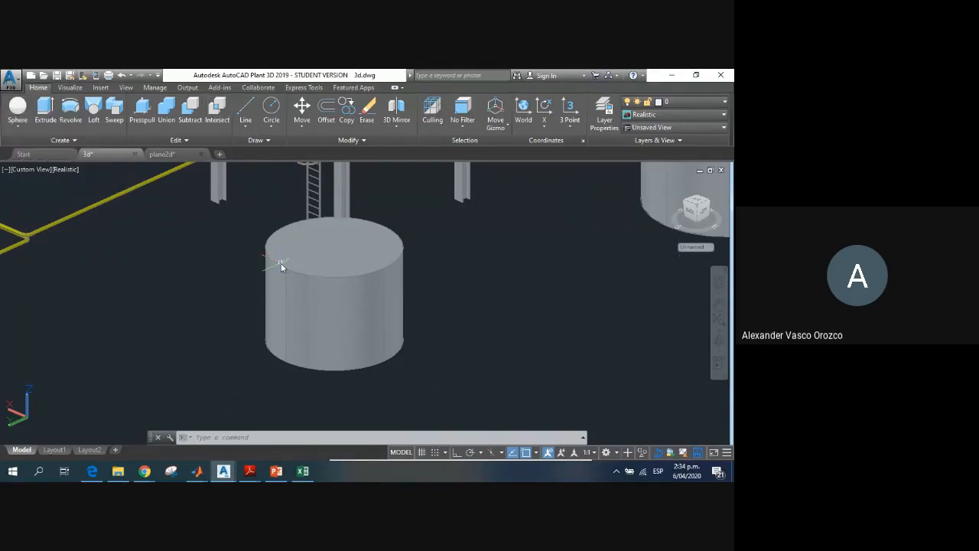
left_click(330, 300)
key("Delete")
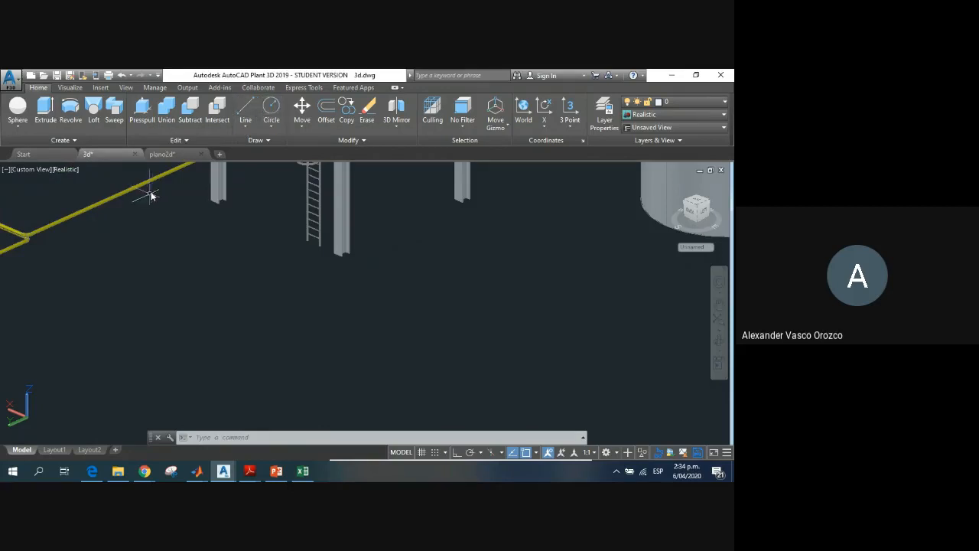
Step: Draw a circle with a radius of 2000 in the empty area in front of the ladder and columns
left_click(27, 126)
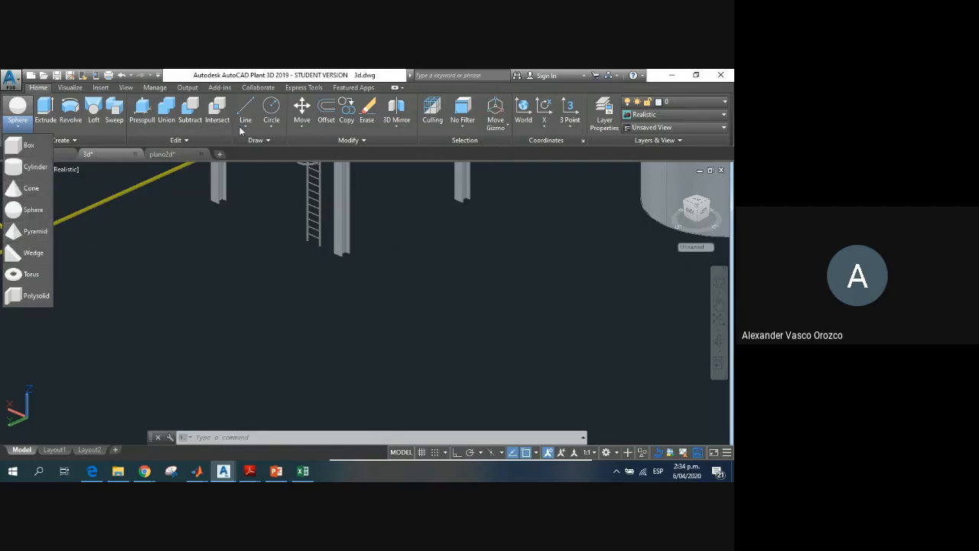
left_click(271, 111)
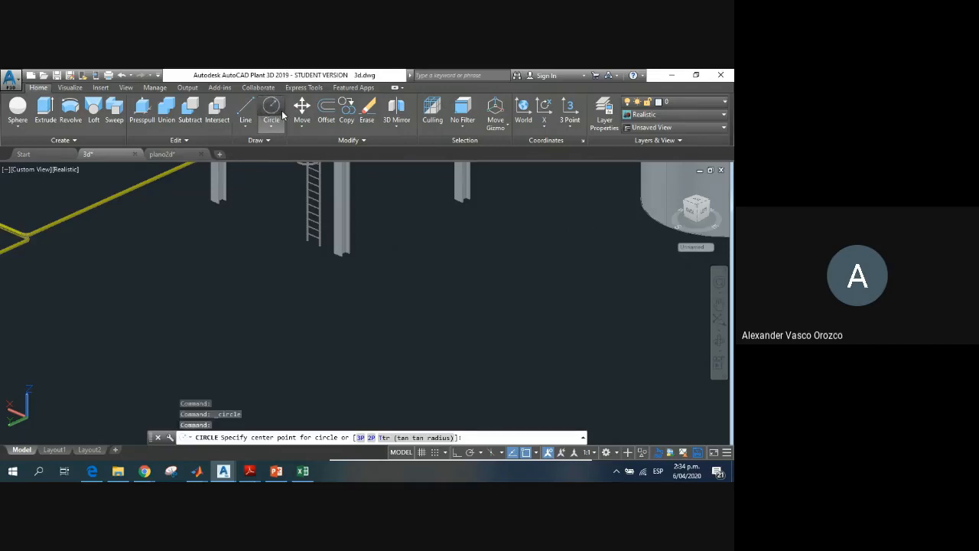
left_click(260, 319)
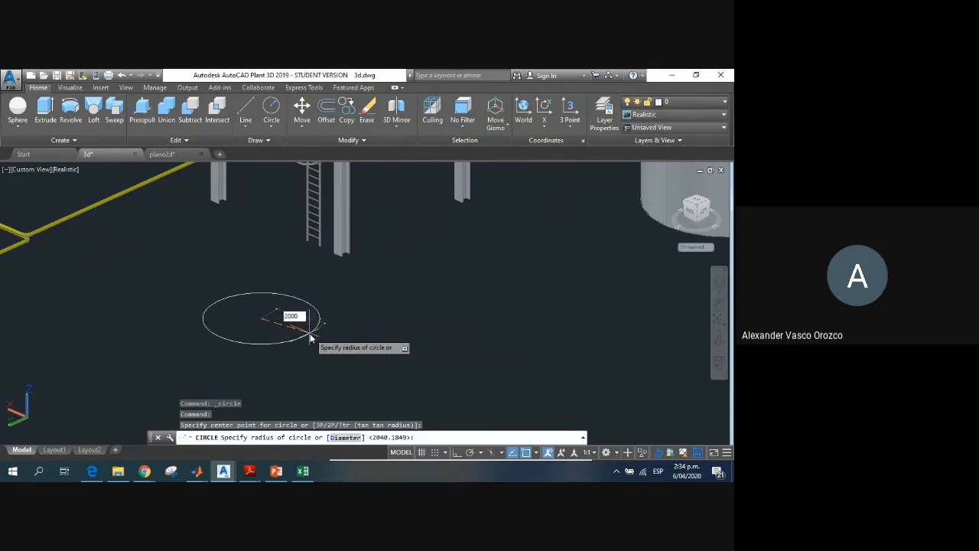
type("2000")
key("Return")
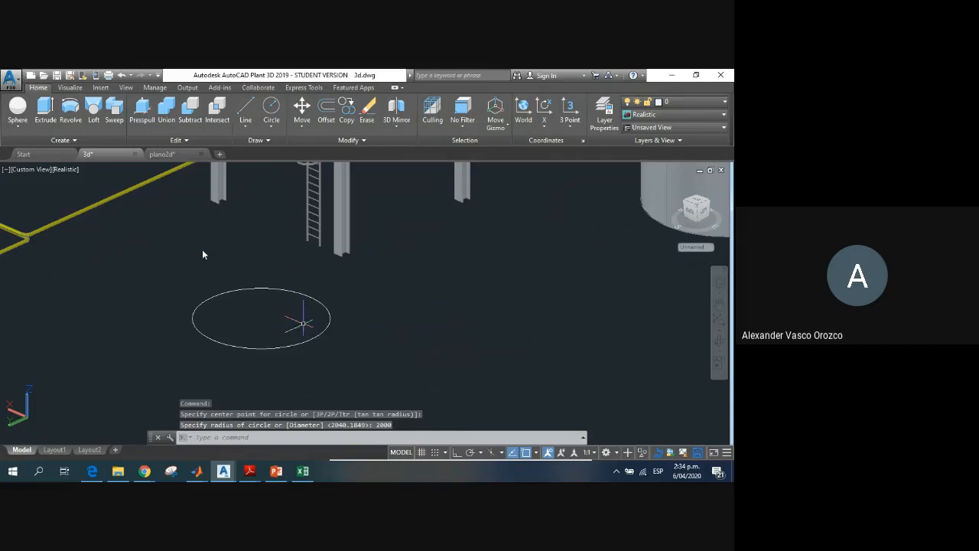
Step: Extrude the circle upward by 3000 into a solid cylinder
left_click(45, 111)
left_click(221, 343)
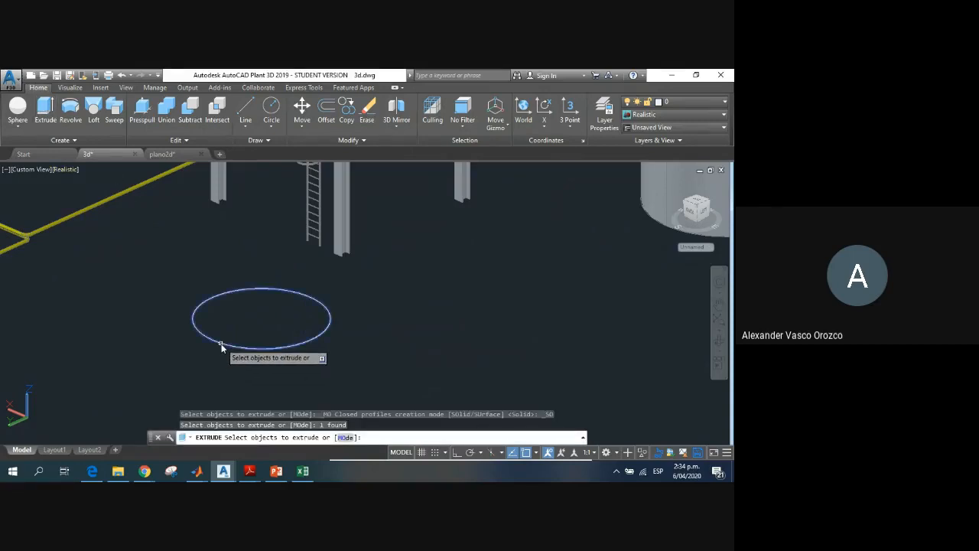
key("Return")
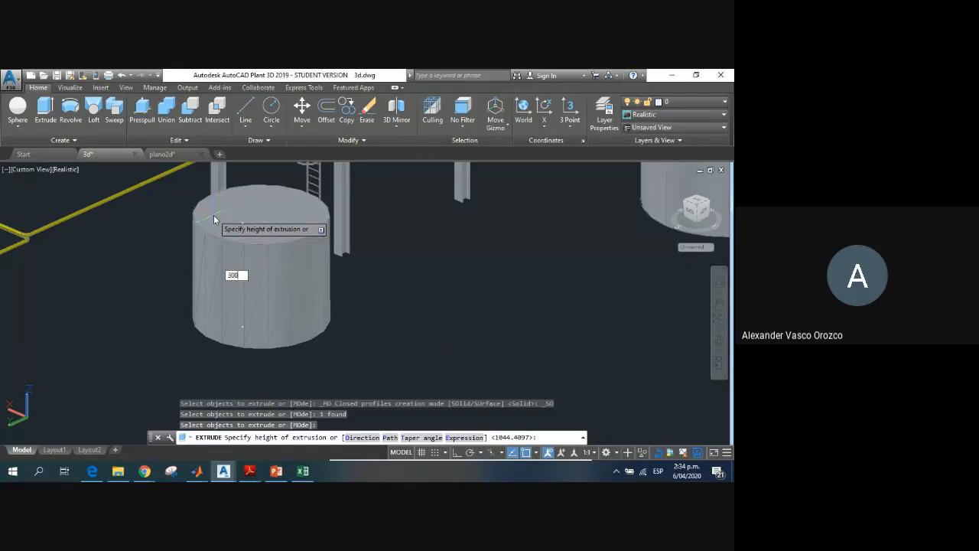
key("Return")
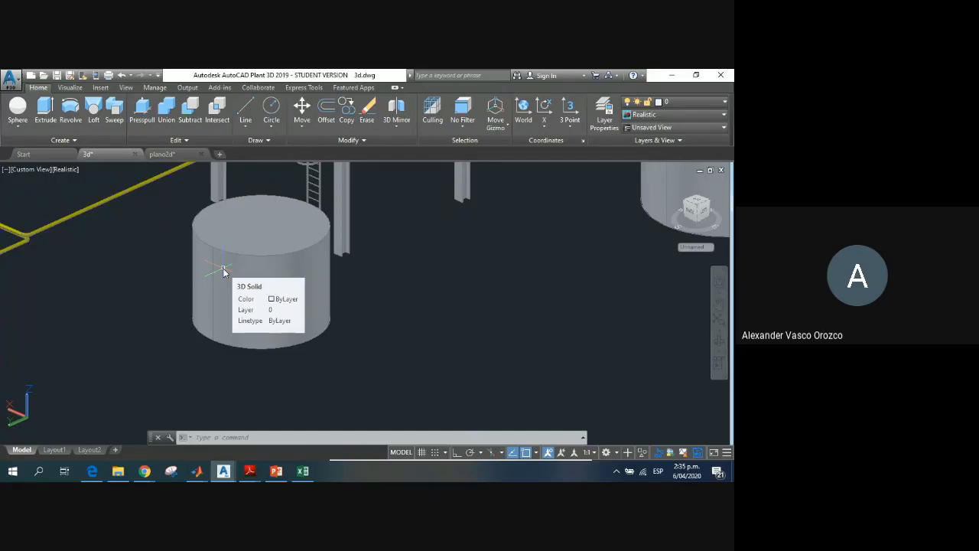
Step: Select the new cylinder and move it by its base centre grip to the open area away from the ladder, toward the large tank
left_click(253, 241)
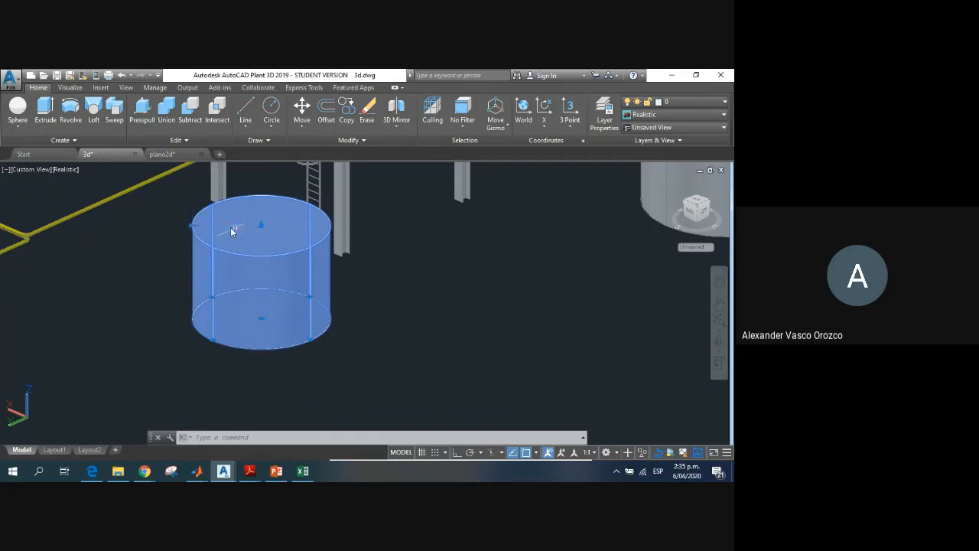
left_click(262, 319)
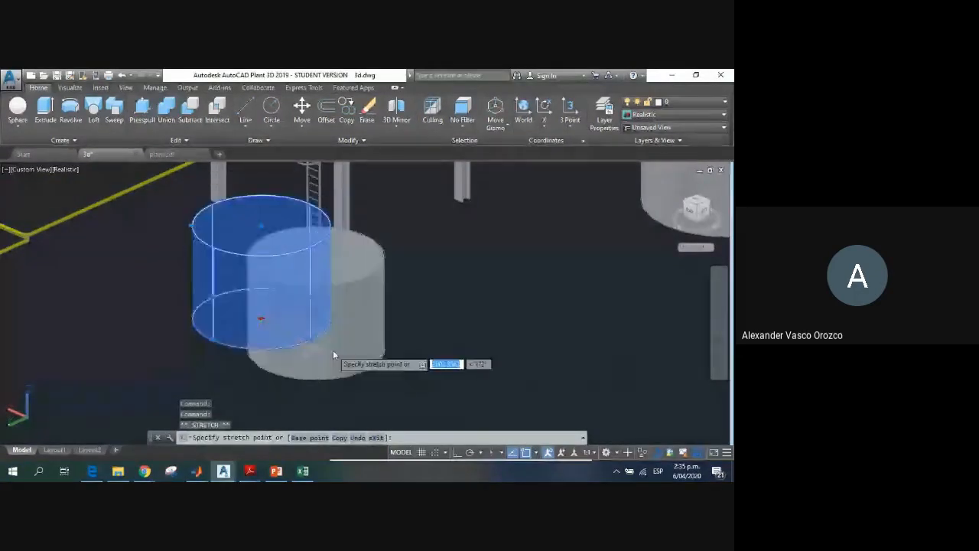
left_click(466, 363)
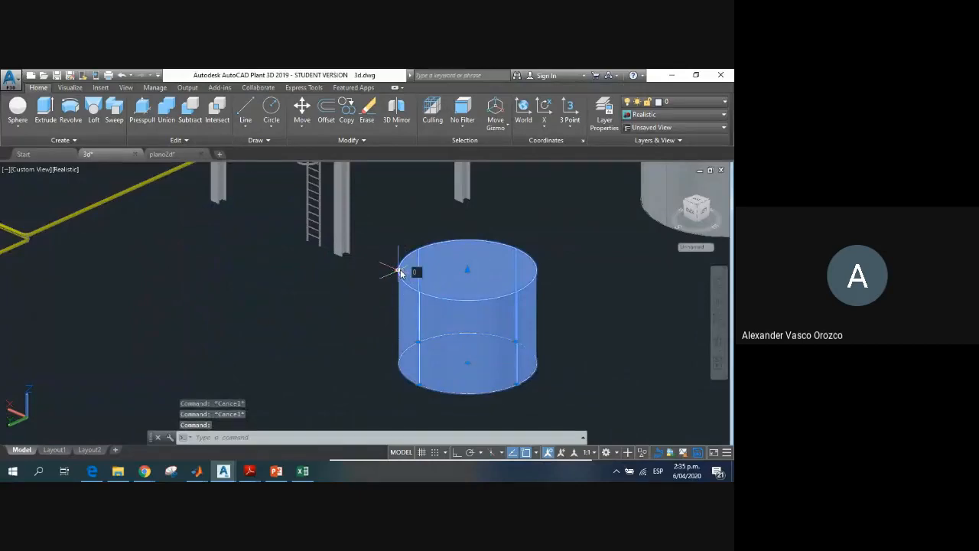
Step: Shrink the cylinder's top radius with its grip to taper the solid into a truncated cone
left_click(400, 269)
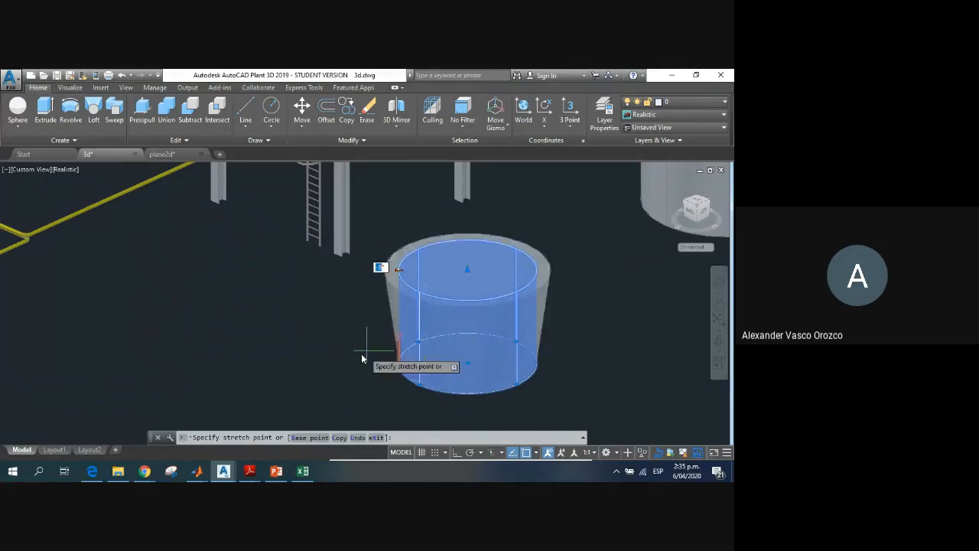
left_click(400, 327)
left_click(400, 330)
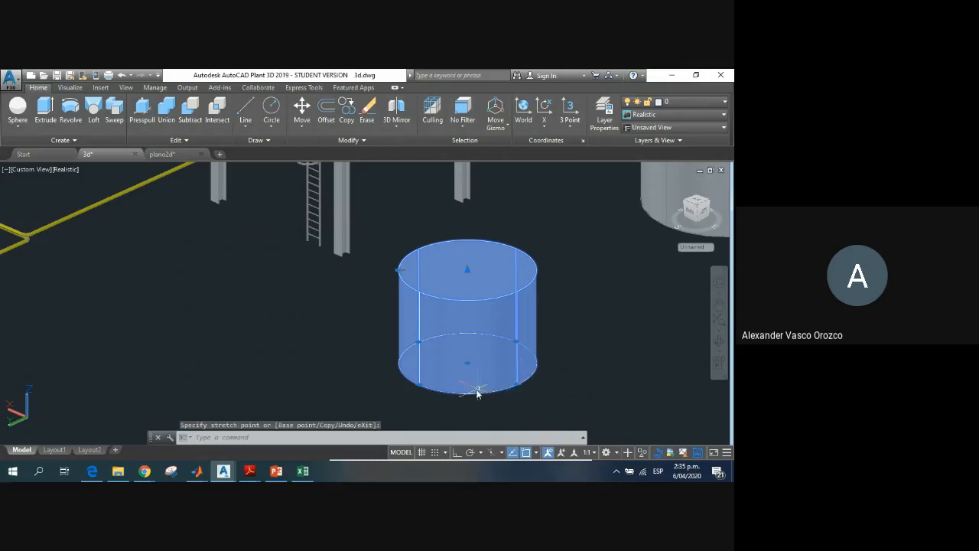
left_click(399, 269)
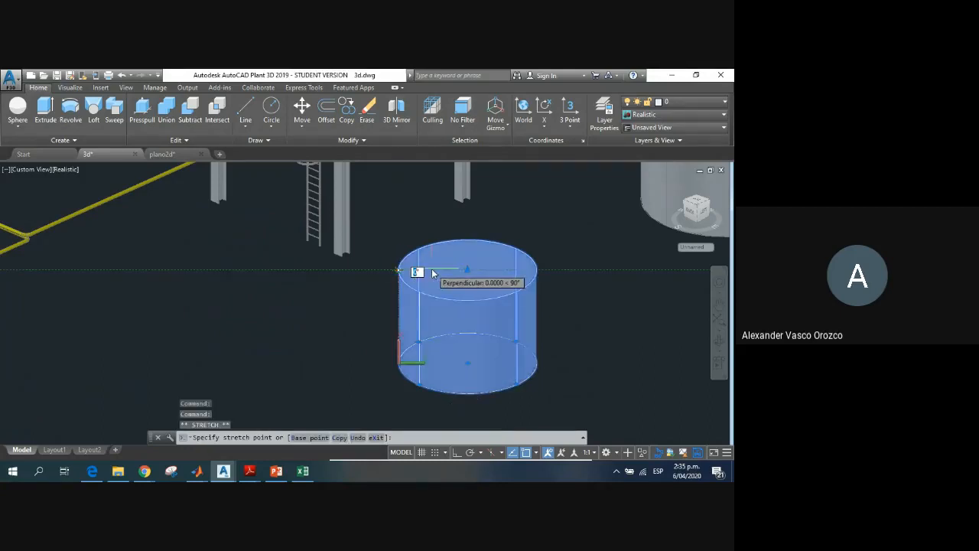
left_click(428, 214)
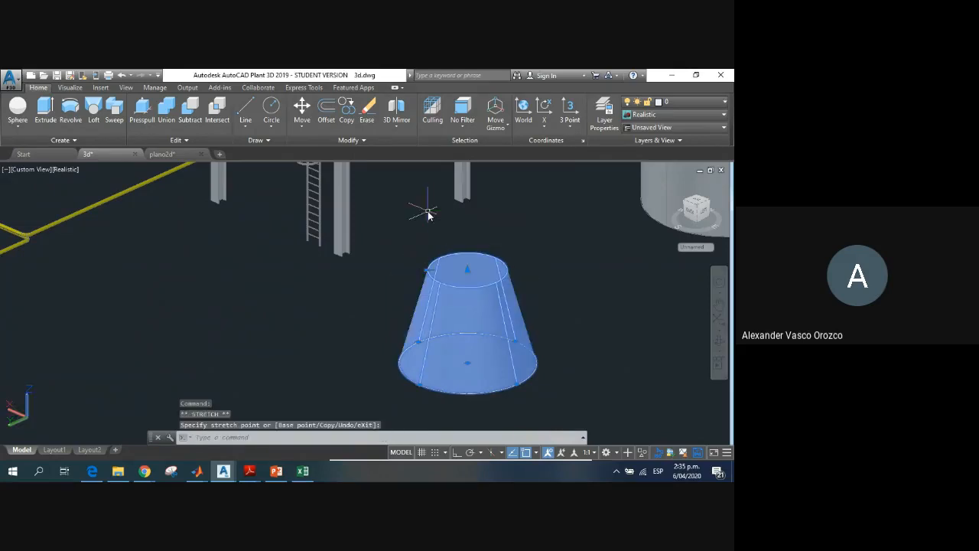
Step: Stretch the truncated cone upward with its top height grip to a height of about 5681
left_click(469, 273)
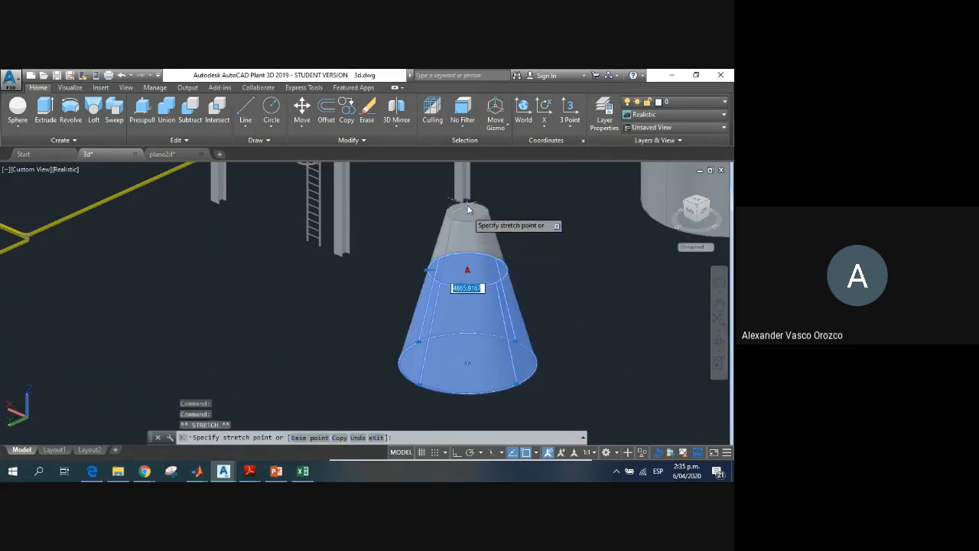
left_click(421, 187)
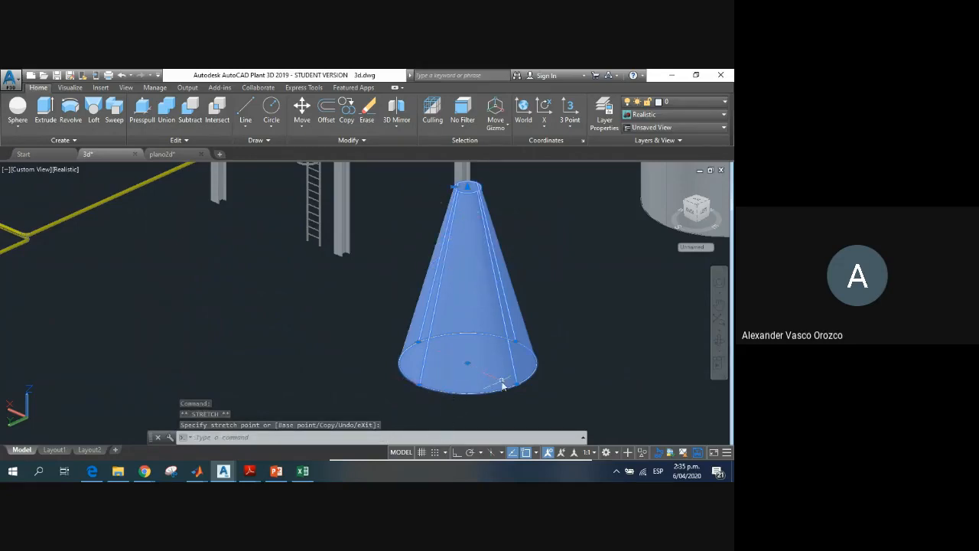
scroll(505, 368, "up", 1)
scroll(505, 369, "down", 2)
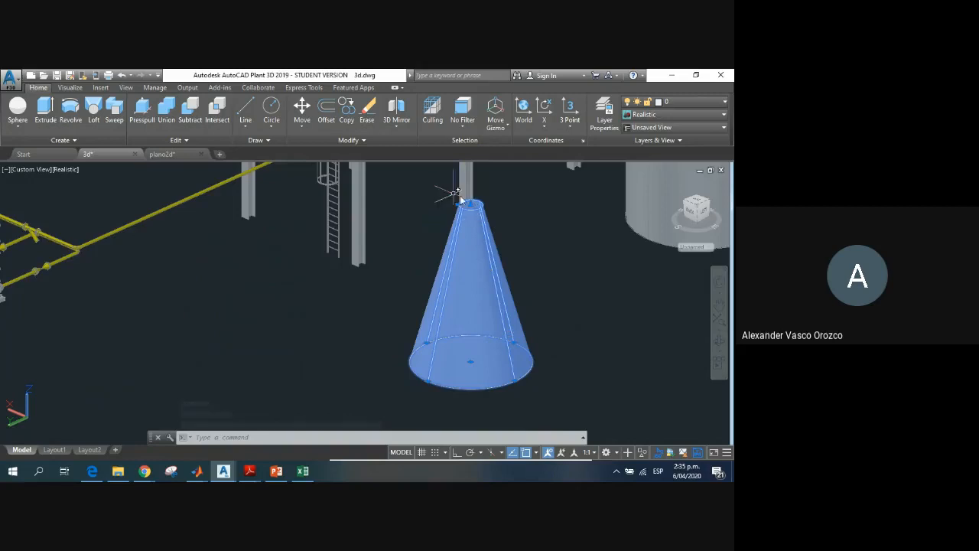
Step: Undo the grip edits on the truncated cone, restoring the solid to the plain upright cylinder
left_click(459, 208)
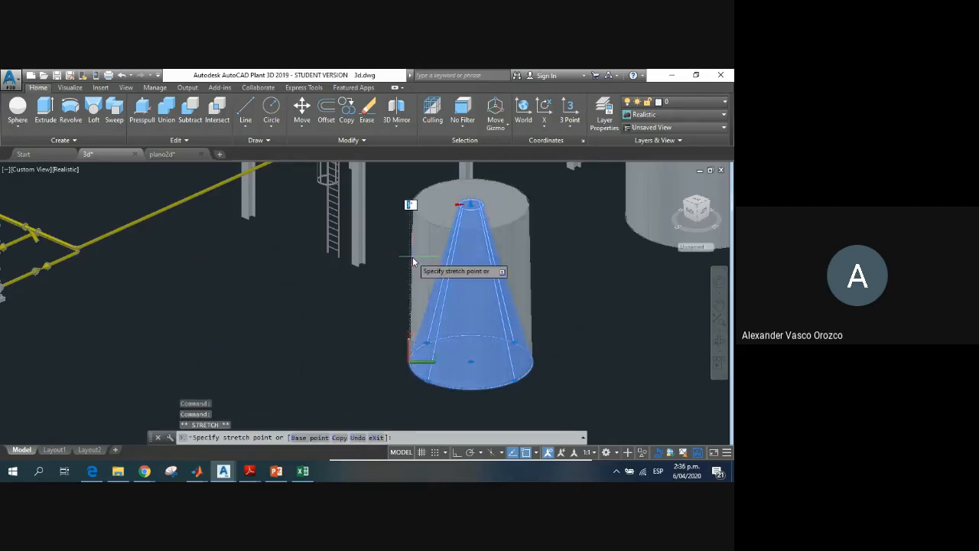
key("ctrl+z")
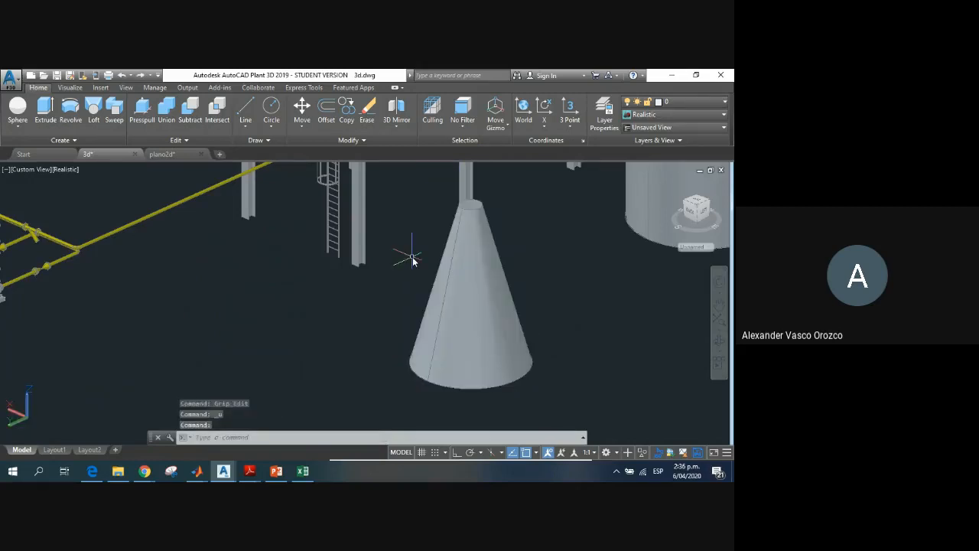
scroll(413, 261, "up", 1)
left_click(412, 261)
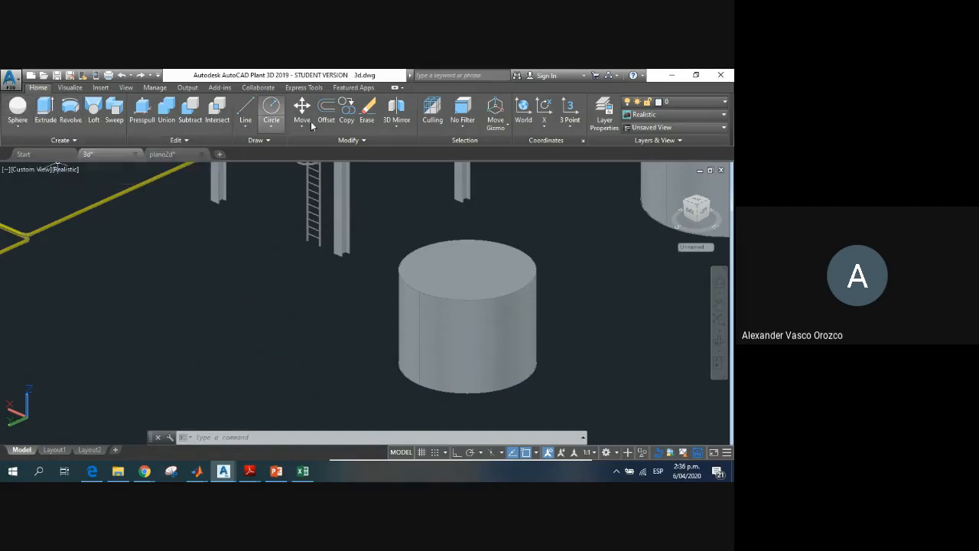
Step: Draw a circle of radius 2200 centred on the cylinder's top face
left_click(269, 109)
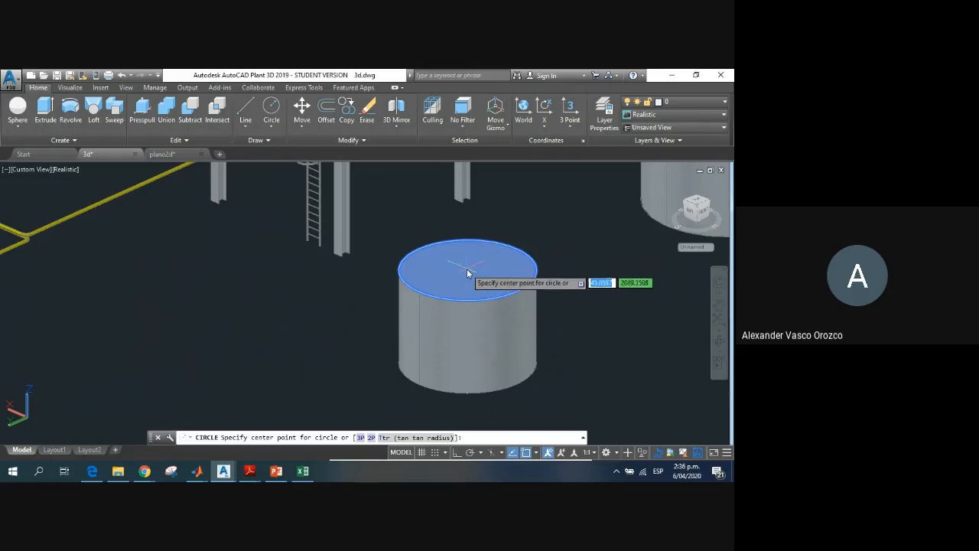
left_click(466, 269)
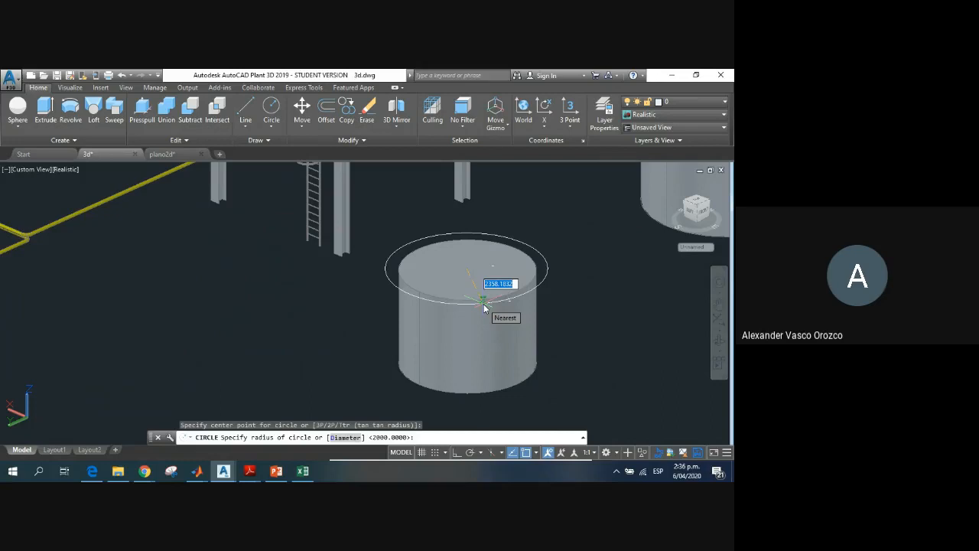
type("2200")
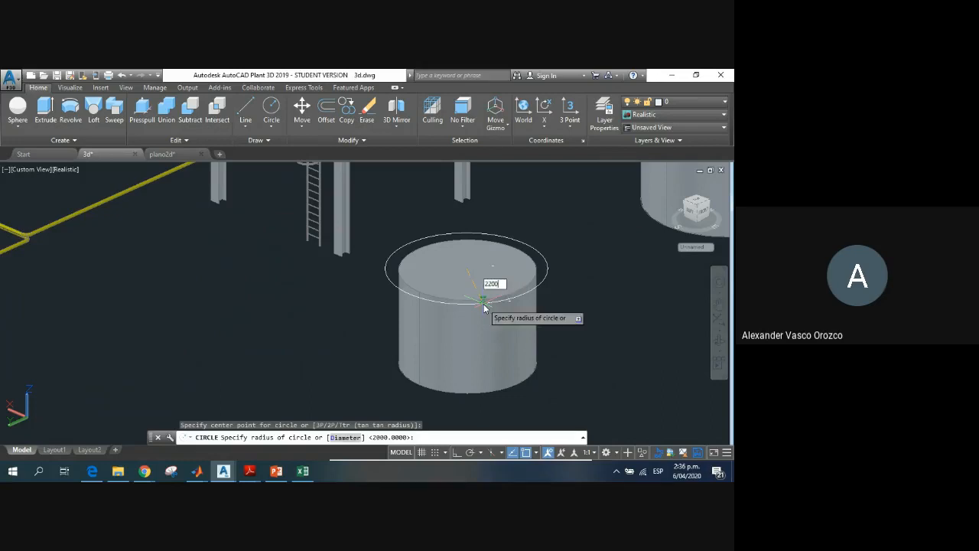
key("Return")
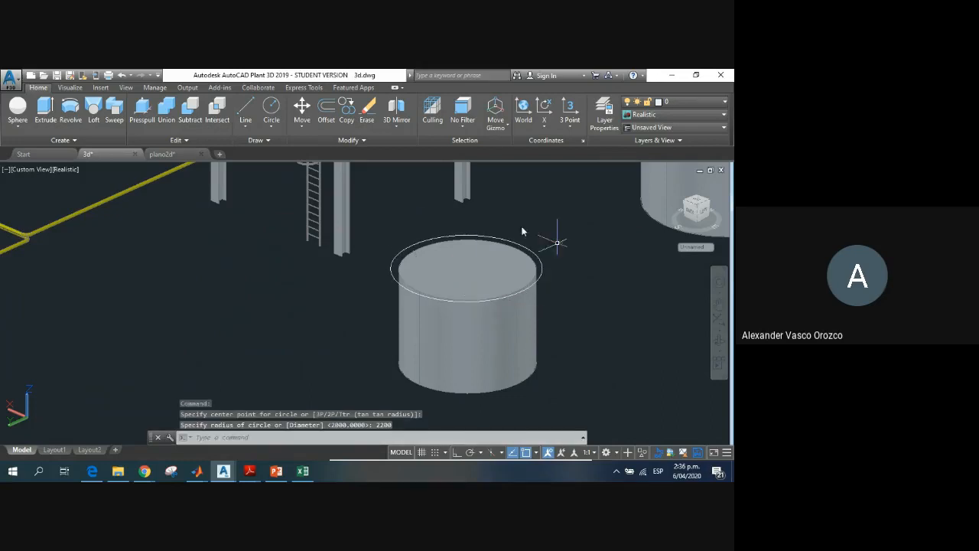
Step: Extrude the 2200-radius circle downward by about 2630 to form the jacket around the cylinder
left_click(46, 112)
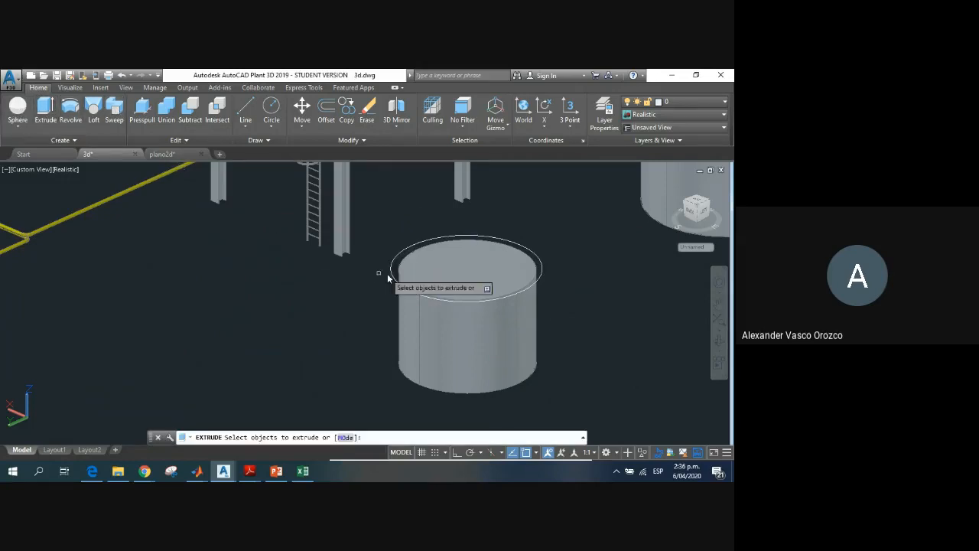
left_click(391, 274)
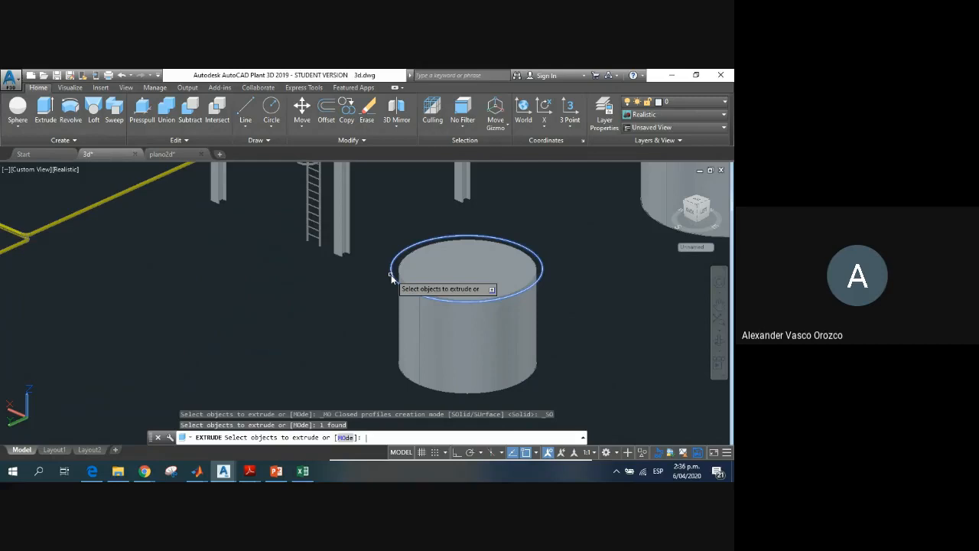
key("Return")
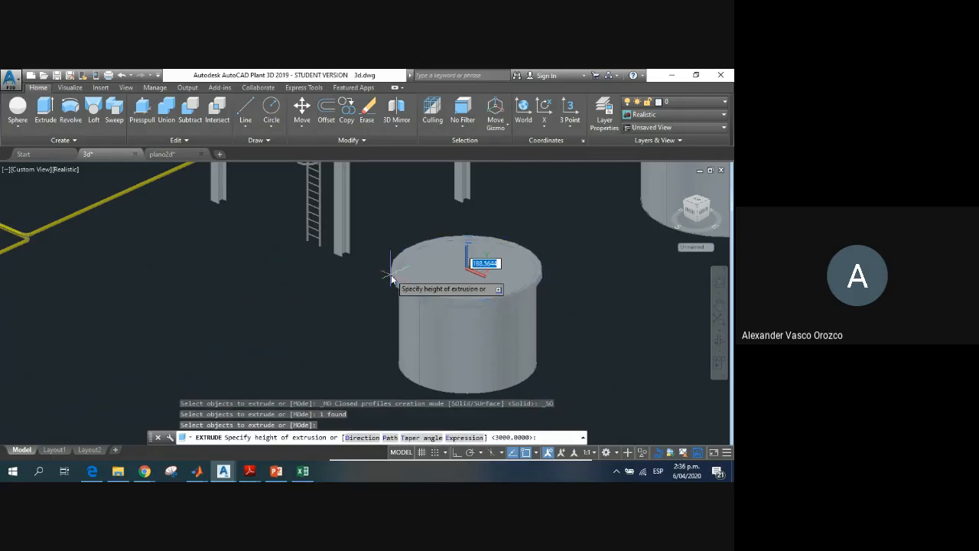
left_click(393, 350)
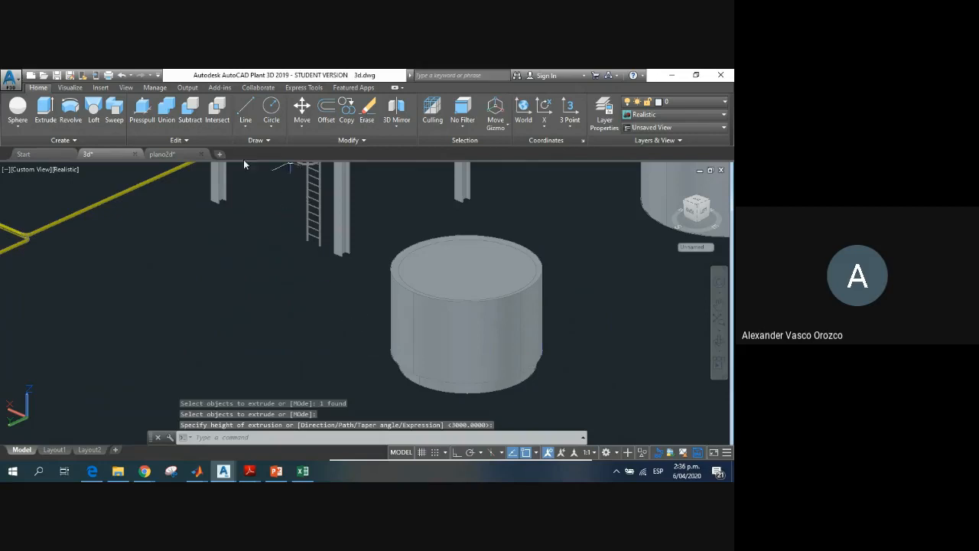
Step: Draw a circle of radius about 2247 from the centre of the top face, slightly beyond the jacket's rim
left_click(270, 108)
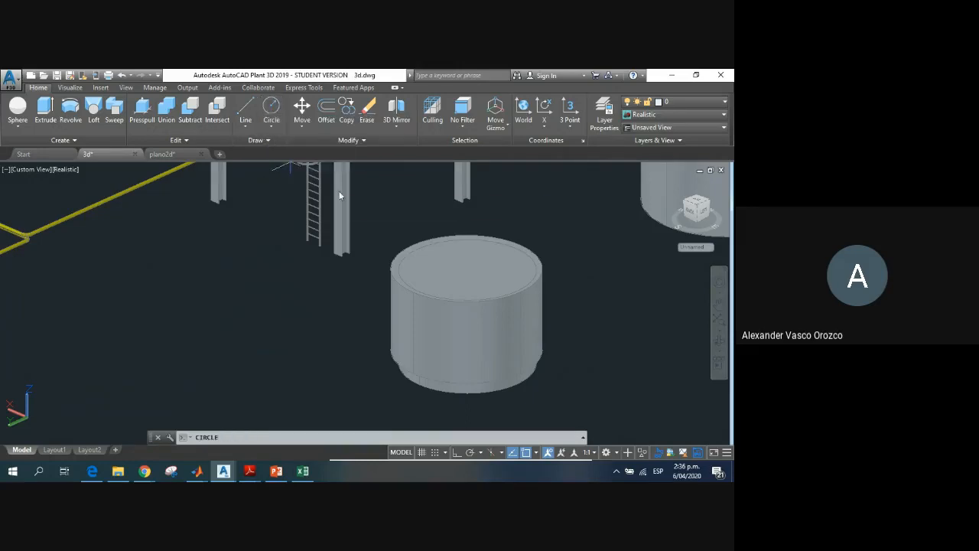
left_click(469, 275)
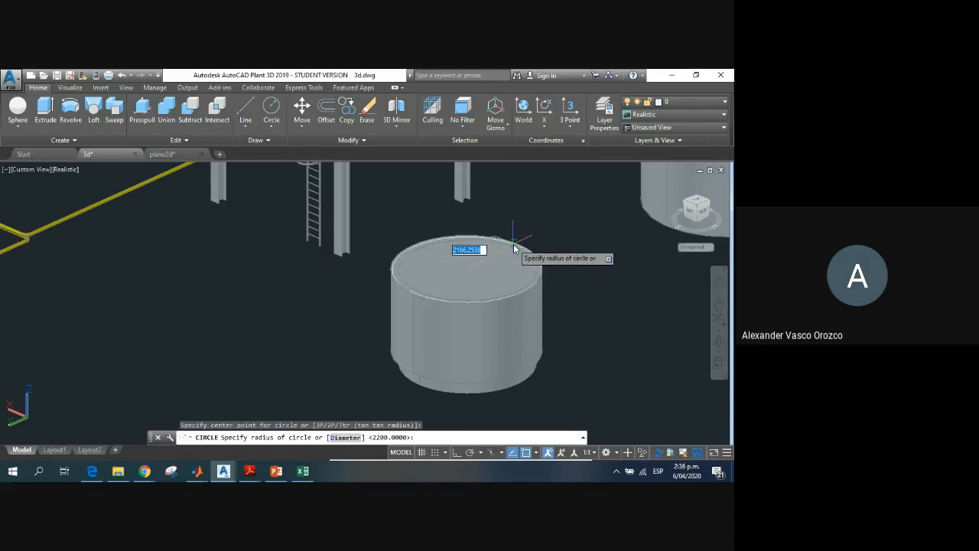
left_click(515, 247)
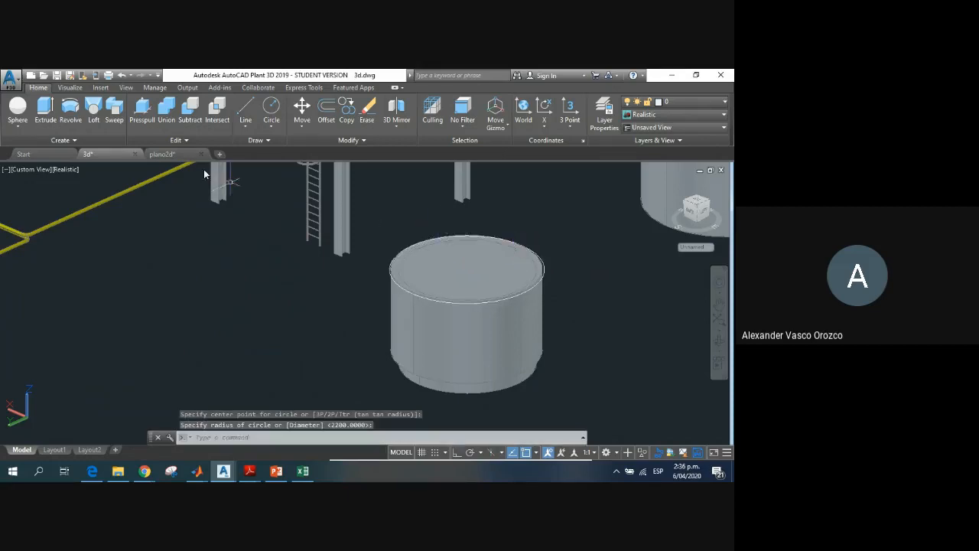
Step: Try to extrude the oversized rim circle upward, then cancel the extrusion and erase the circle
left_click(45, 110)
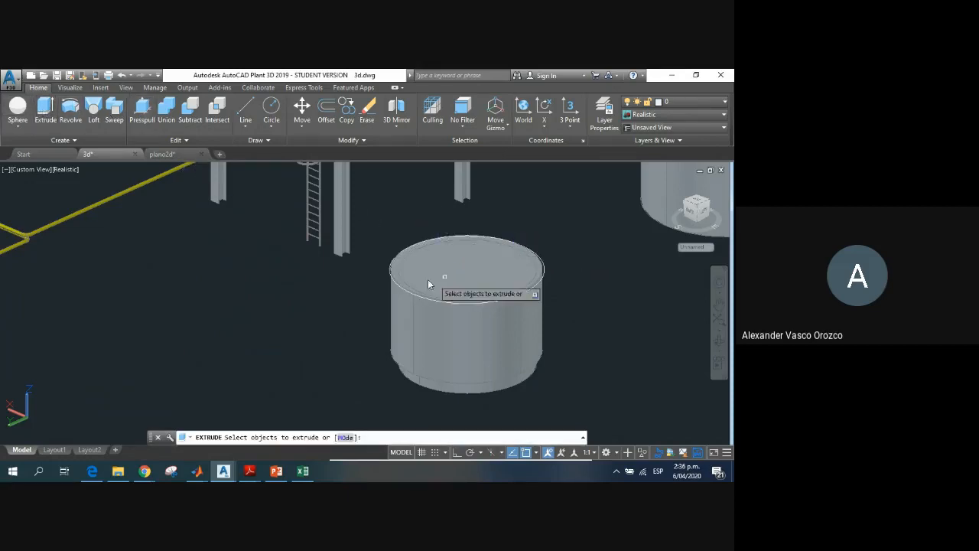
left_click(390, 270)
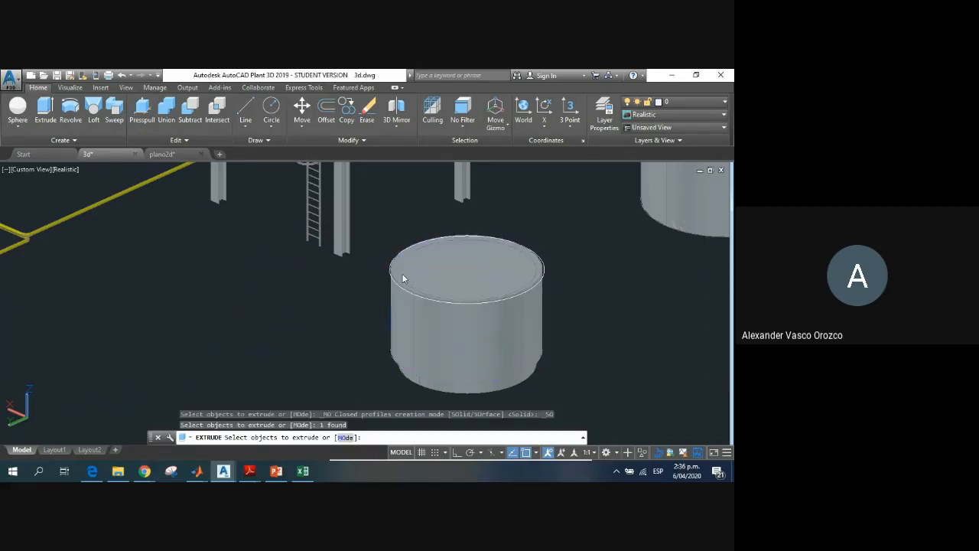
key("Escape")
scroll(378, 267, "up", 5)
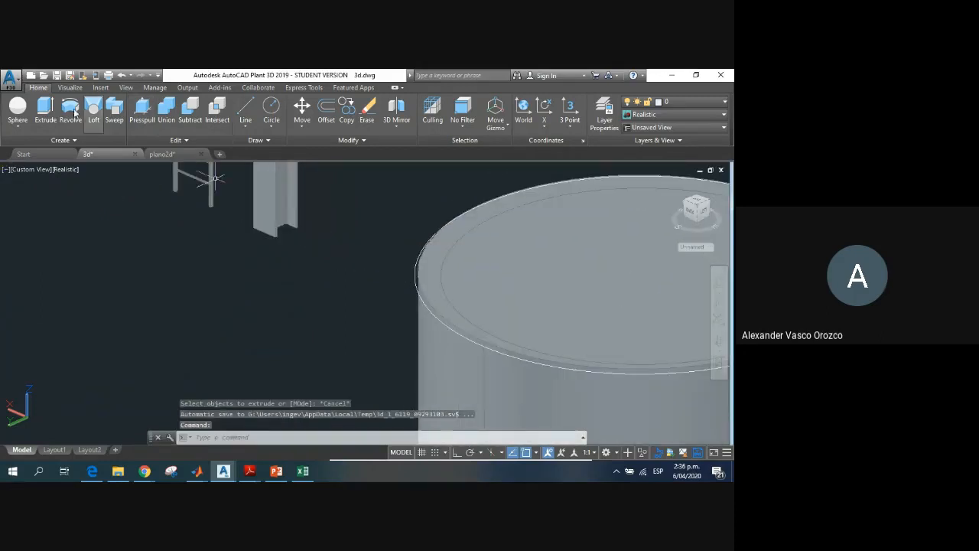
left_click(45, 111)
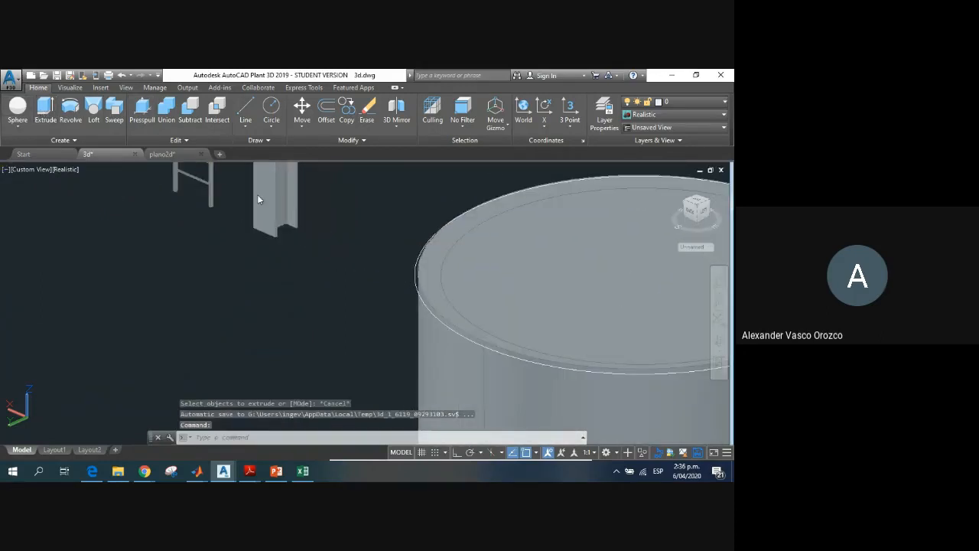
left_click(414, 285)
key("Return")
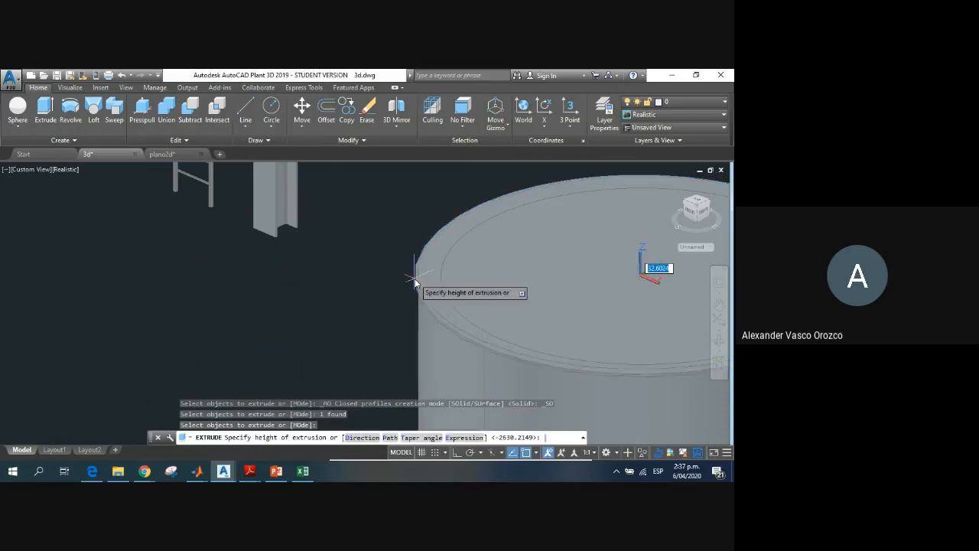
scroll(553, 258, "down", 3)
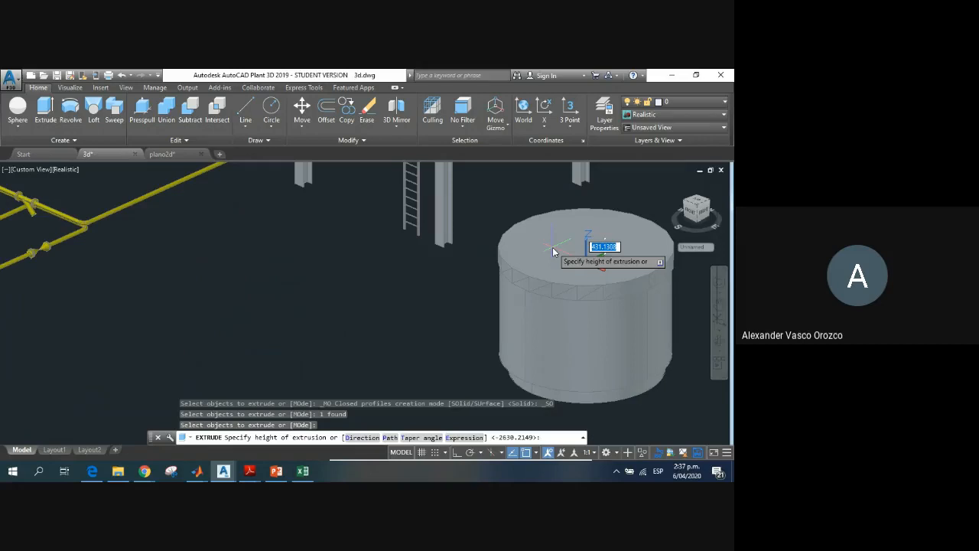
key("Escape")
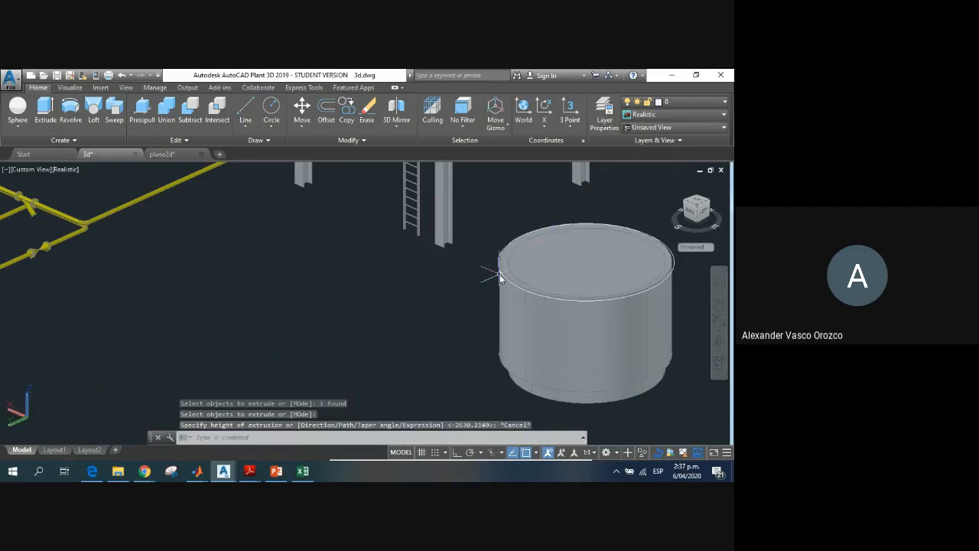
left_click(499, 274)
key("Delete")
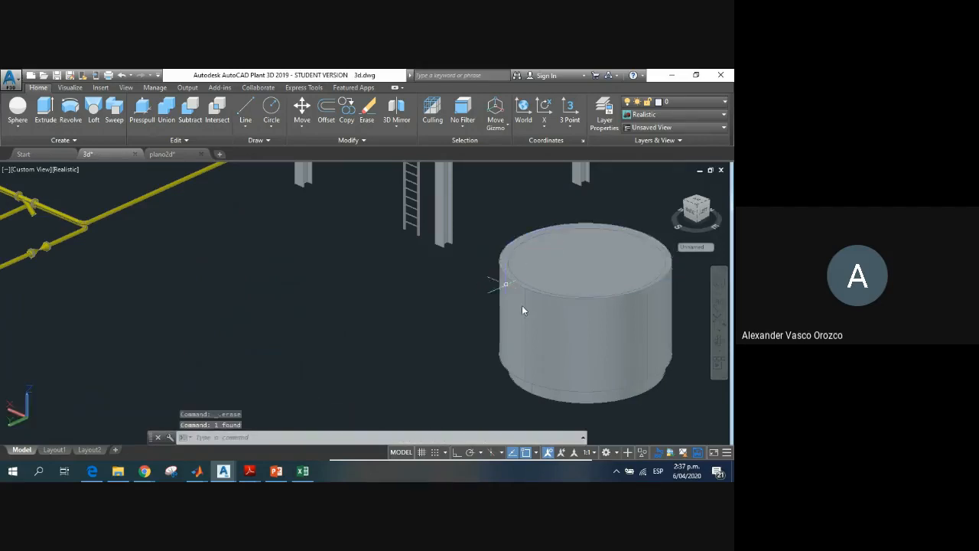
Step: Draw a circle centred on the top face, slightly smaller than the inner cylinder's edge
left_click(267, 114)
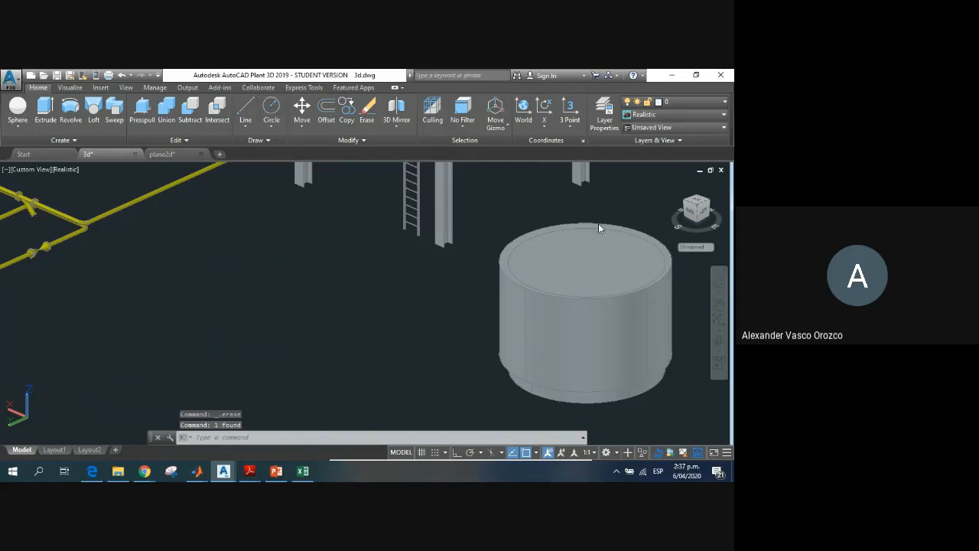
left_click(589, 265)
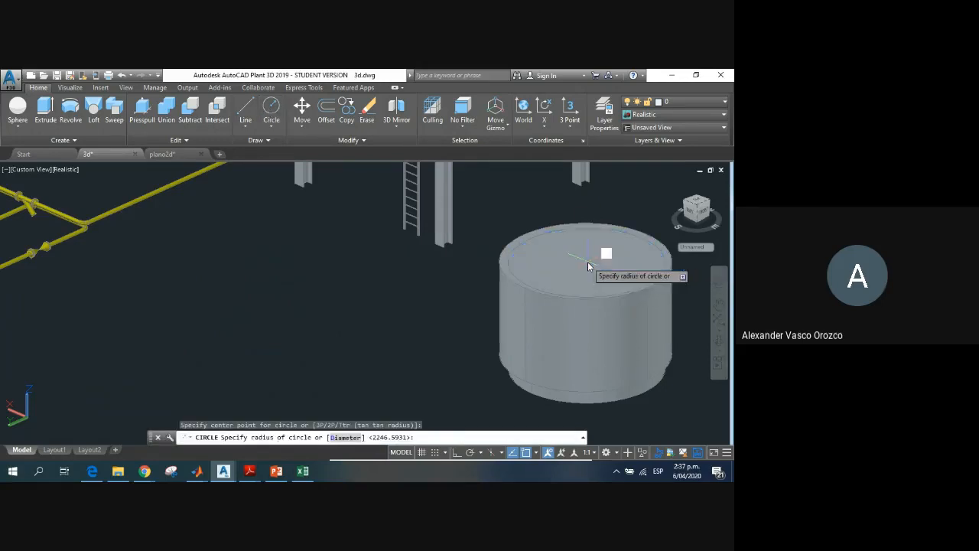
left_click(655, 249)
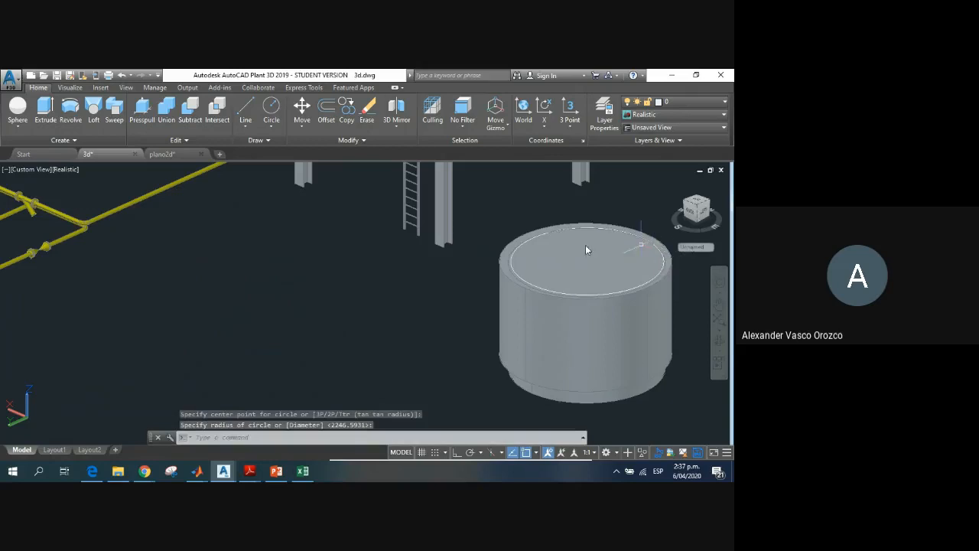
Step: Extrude the circle on the top face upward by about 510 into a short disc
left_click(46, 114)
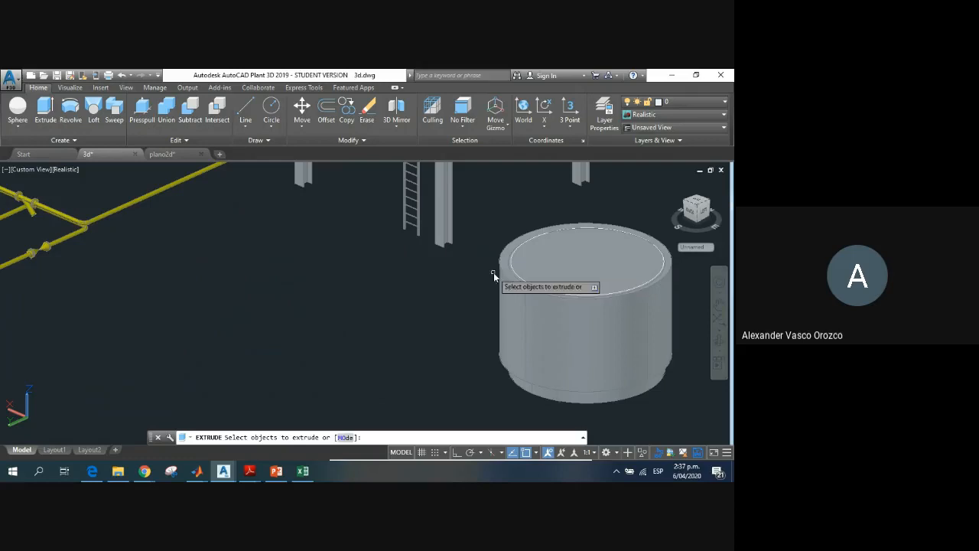
scroll(512, 269, "up", 4)
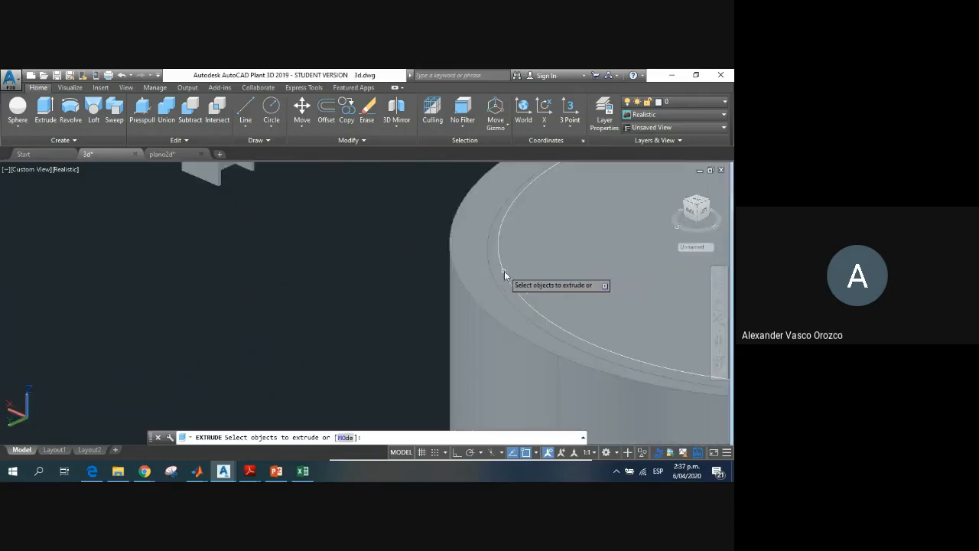
left_click(505, 271)
scroll(499, 229, "down", 5)
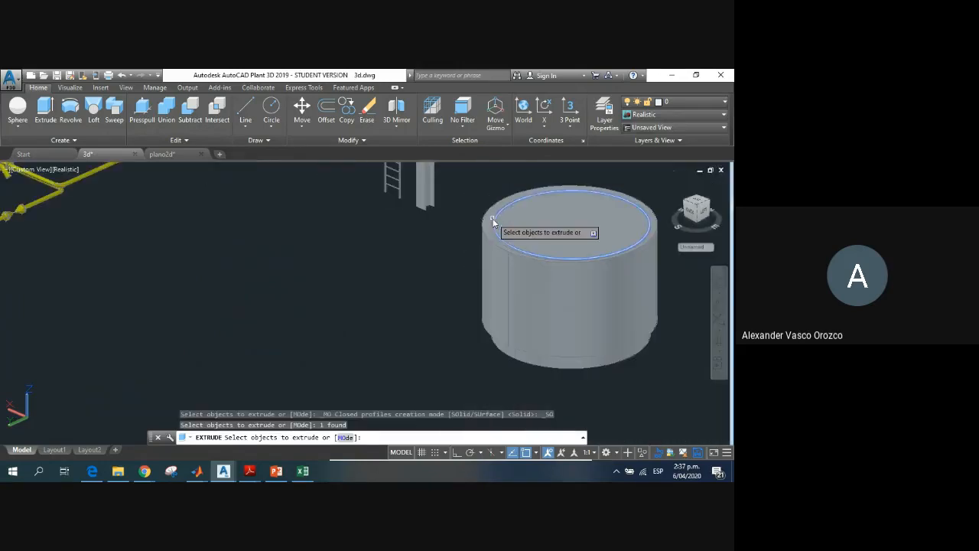
key("Return")
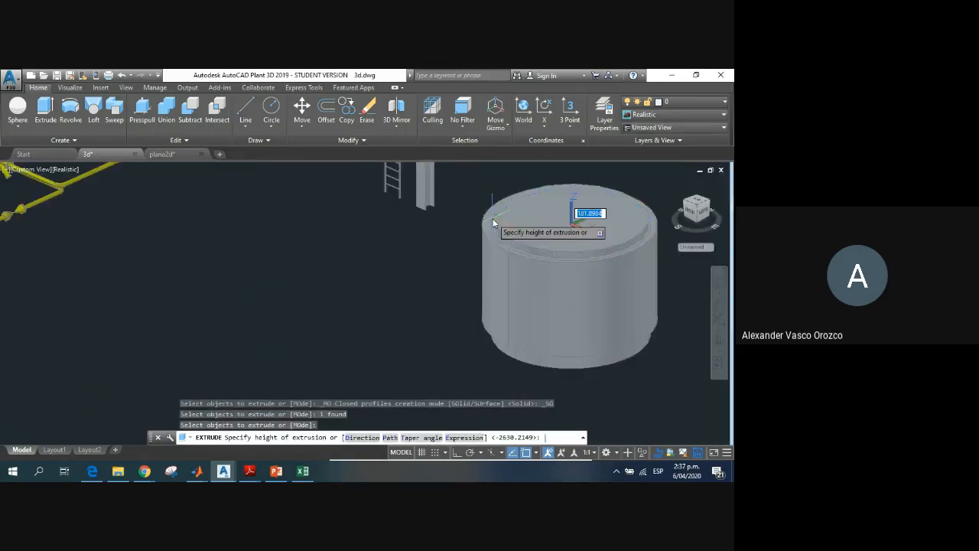
left_click(530, 206)
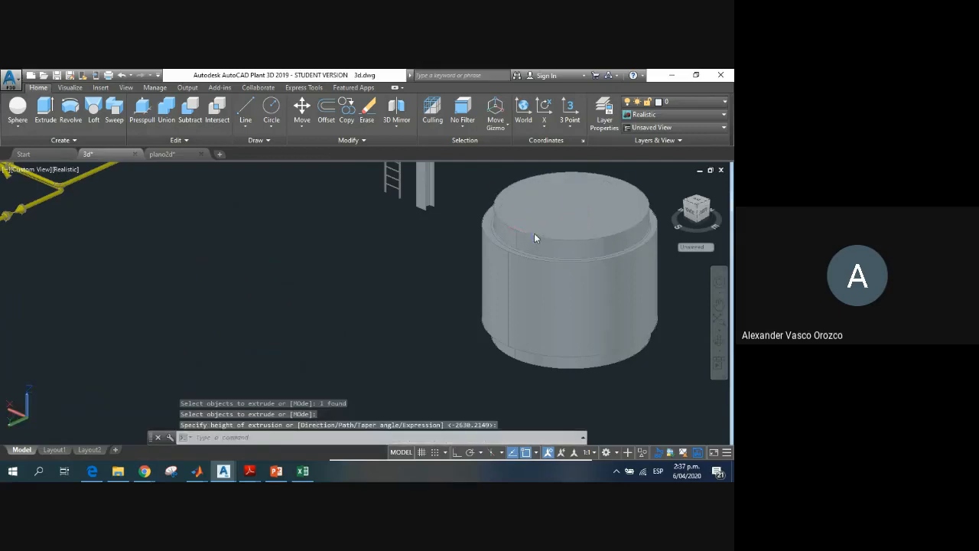
Step: Shrink the short disc's top radius with its grip to taper it into a low conical roof on the vessel
left_click(534, 233)
scroll(504, 211, "up", 2)
middle_click_drag(484, 230, 374, 232)
left_click(369, 230)
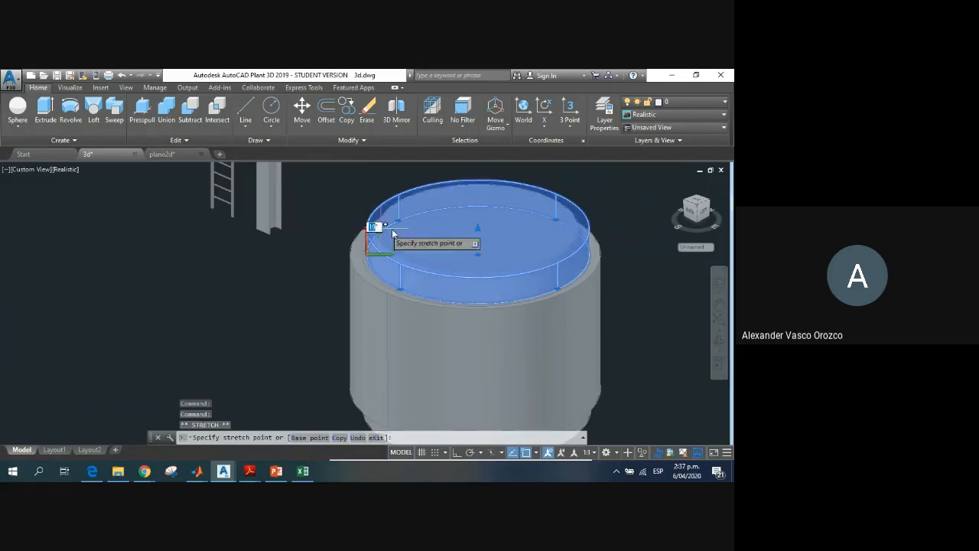
left_click(460, 238)
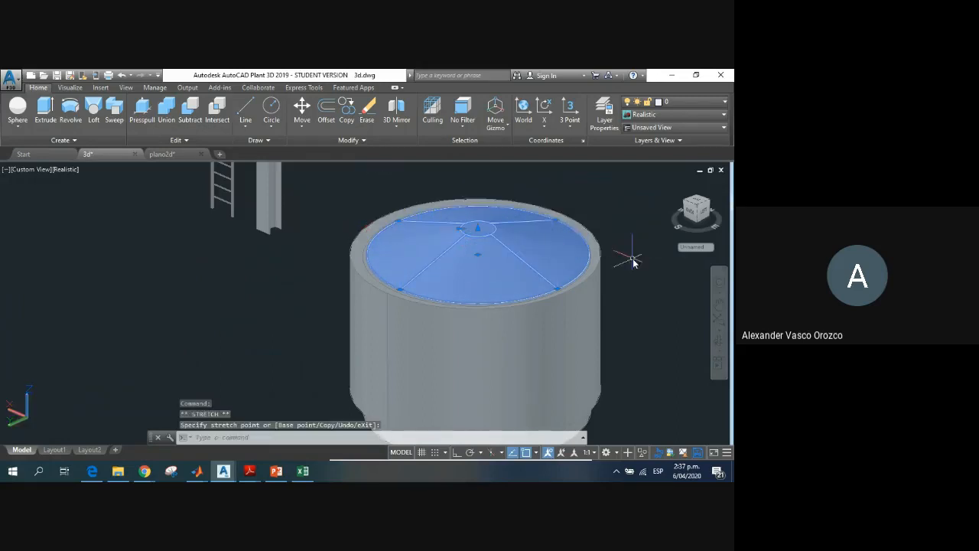
key("Escape")
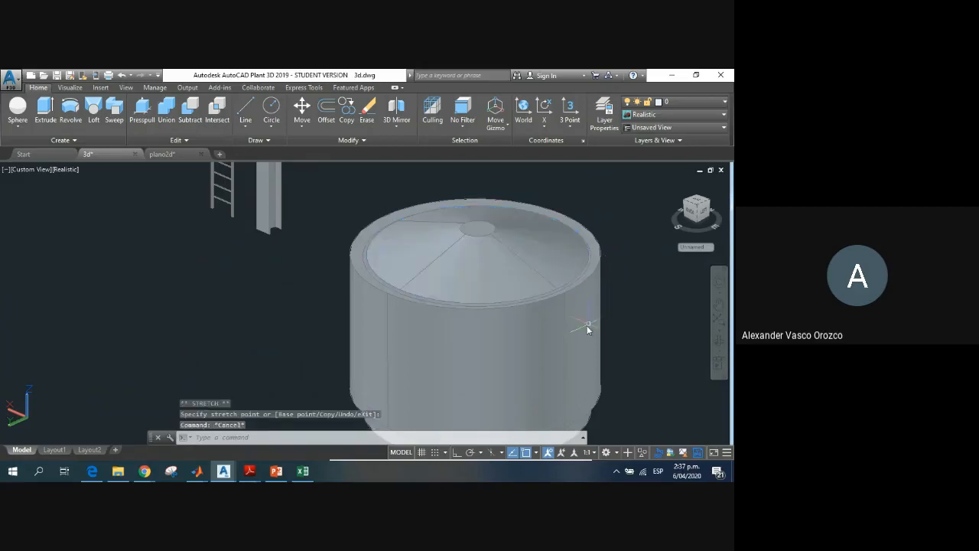
key("Escape")
key("Escape")
key("Escape")
scroll(577, 327, "down", 3)
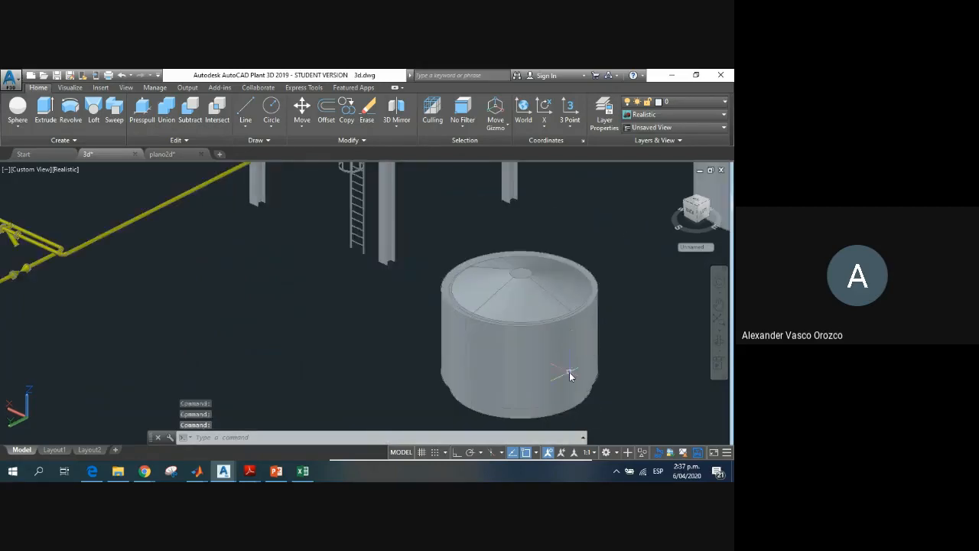
middle_click_drag(599, 367, 562, 352, "shift")
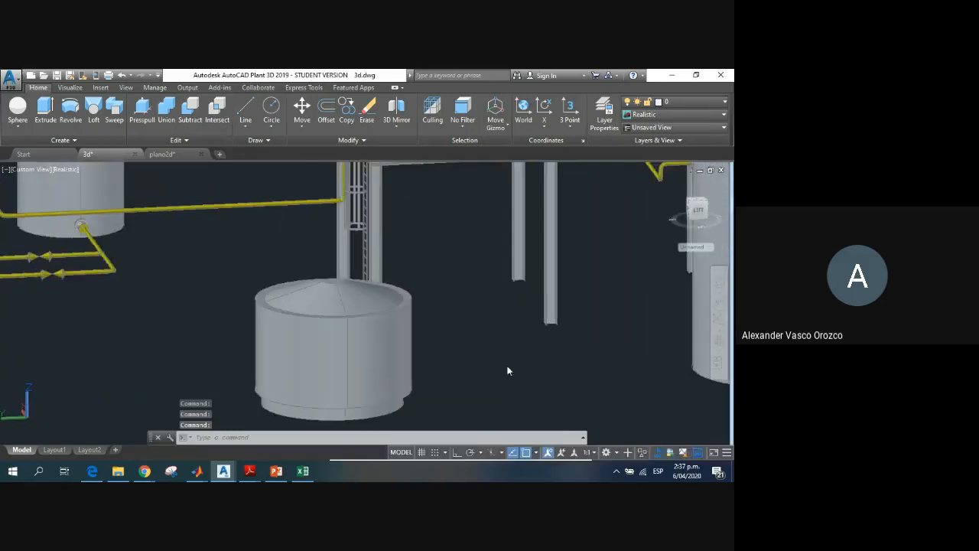
middle_click_drag(510, 369, 453, 327, "shift")
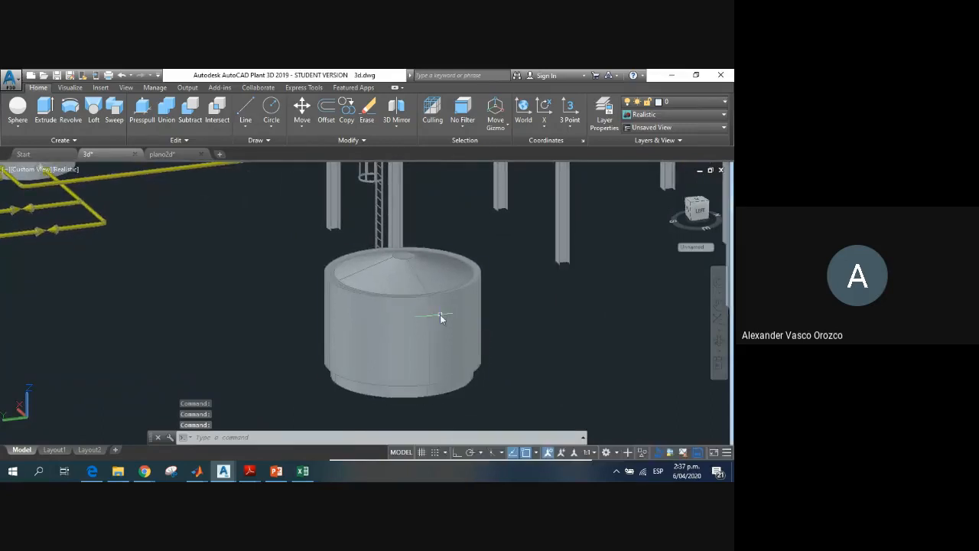
left_click(439, 315)
left_click(529, 321)
key("Escape")
key("Escape")
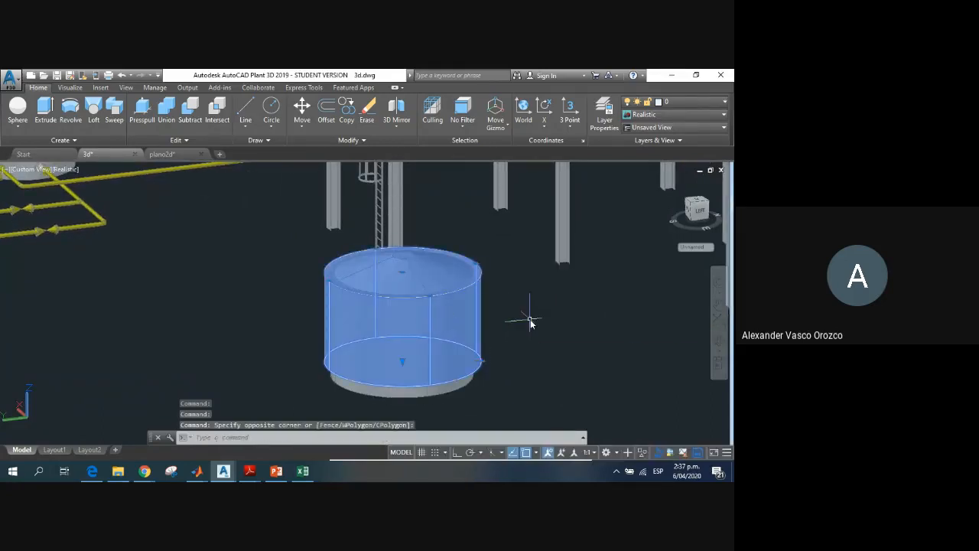
left_click(344, 312)
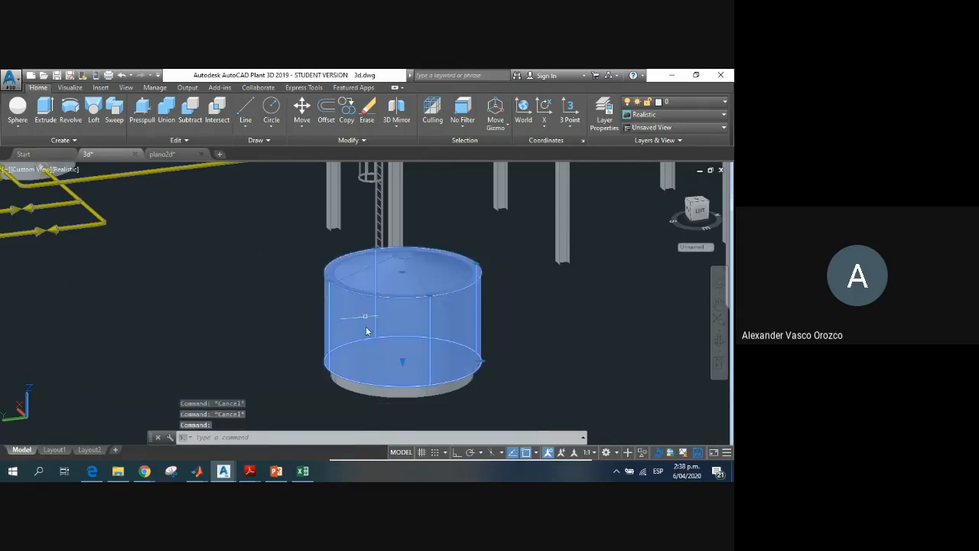
left_click(378, 390)
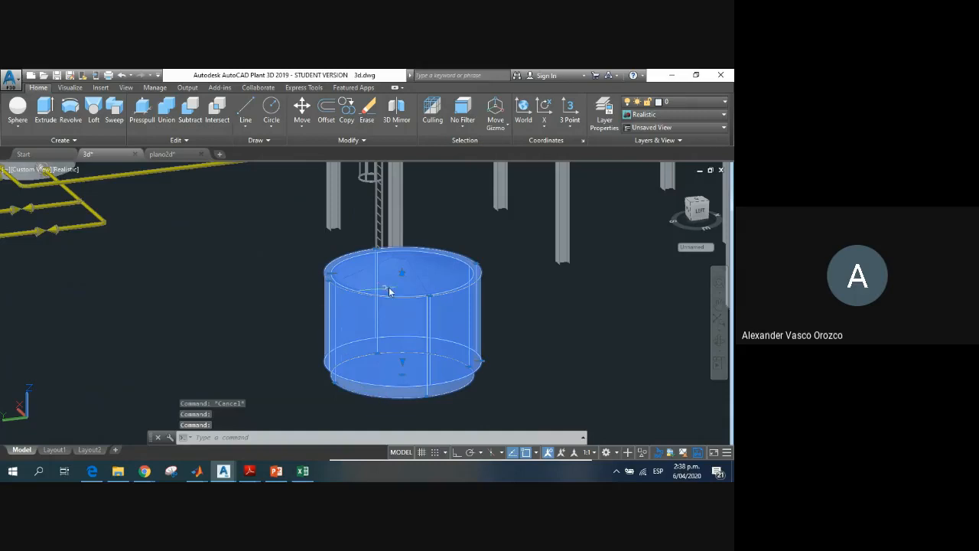
scroll(451, 293, "up", 1)
scroll(451, 294, "down", 4)
scroll(451, 295, "up", 2)
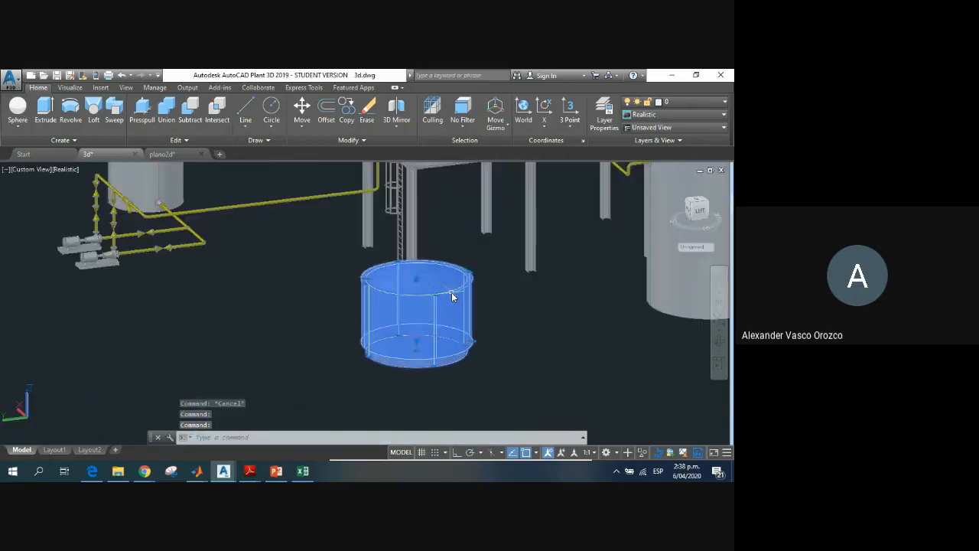
key("Escape")
key("Escape")
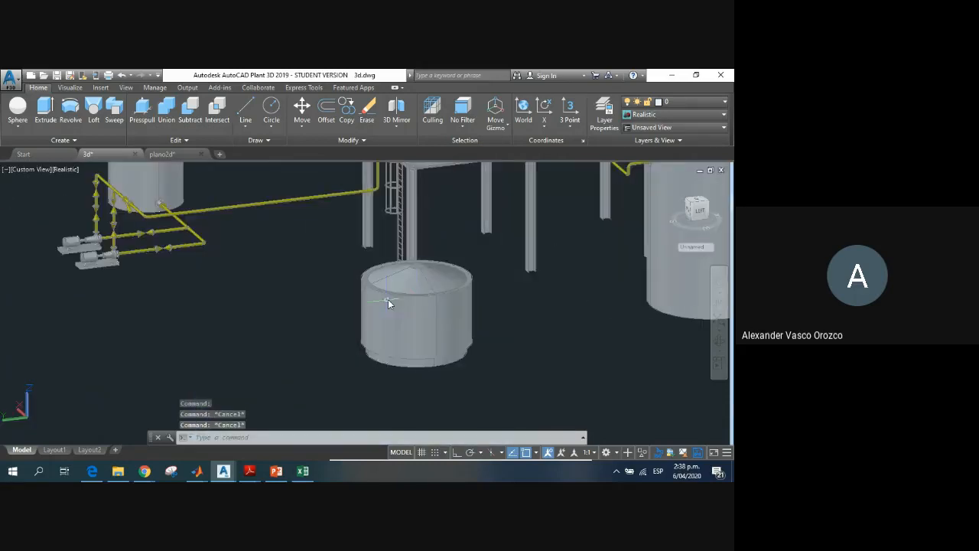
Step: Try to group the jacket, inner cylinder and conical roof into a single object
left_click(350, 269)
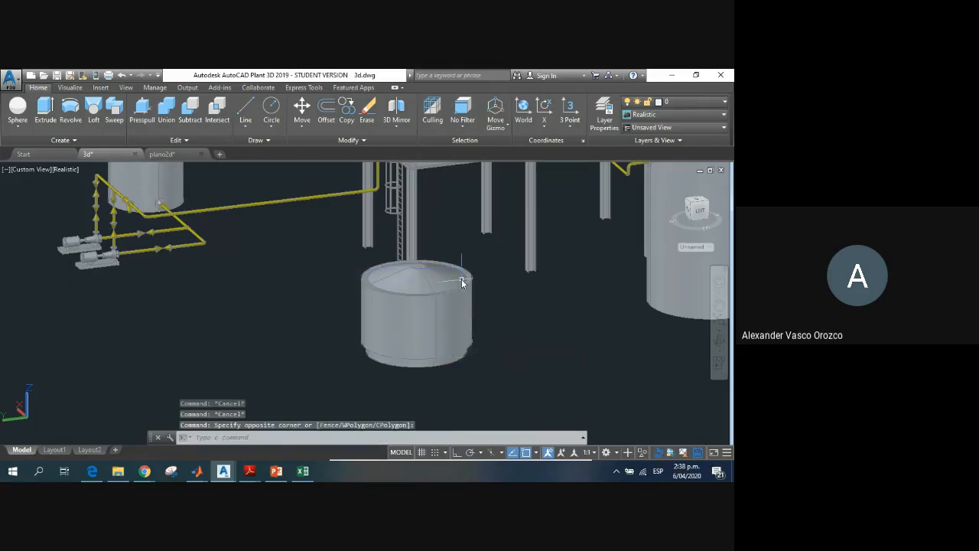
left_click(462, 307)
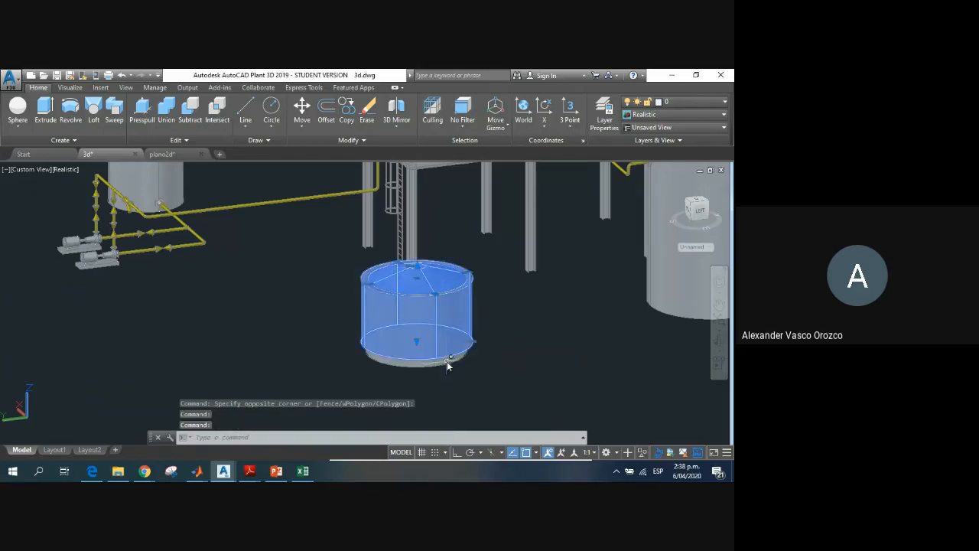
right_click(453, 337)
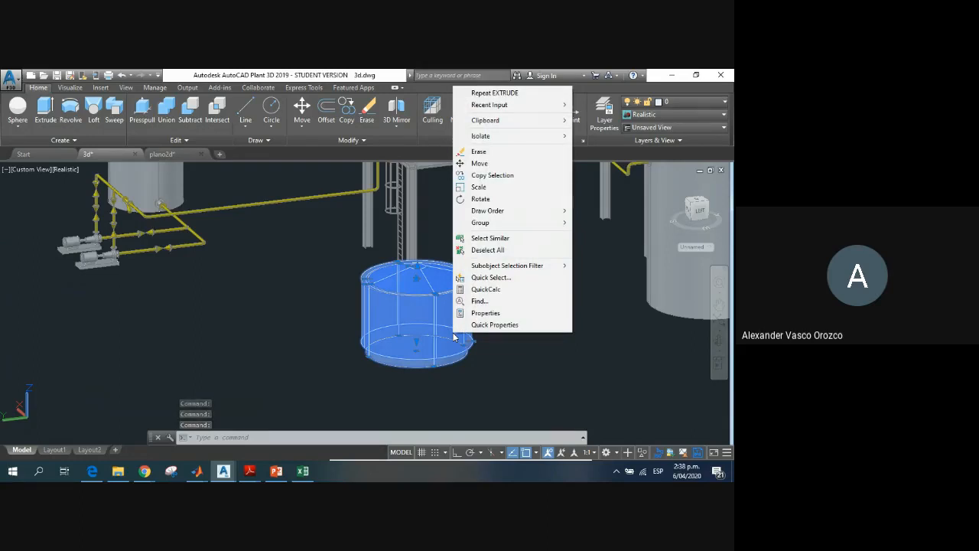
mouse_move(482, 222)
left_click(595, 221)
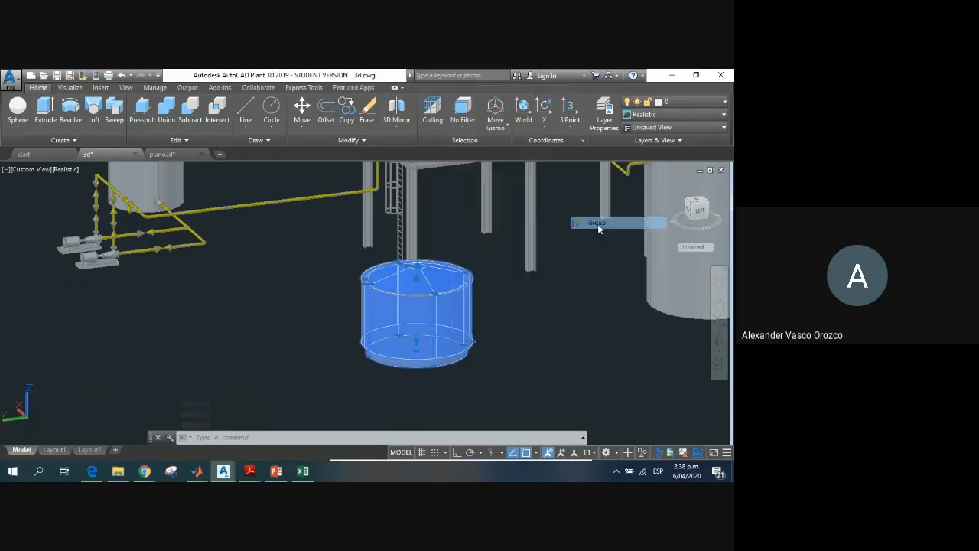
right_click(406, 359)
left_click(409, 327)
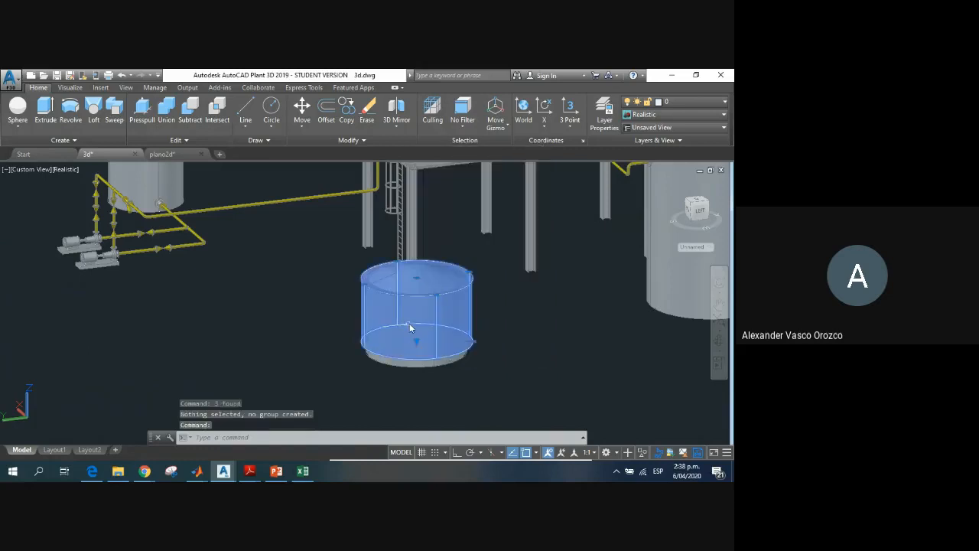
left_click(432, 364)
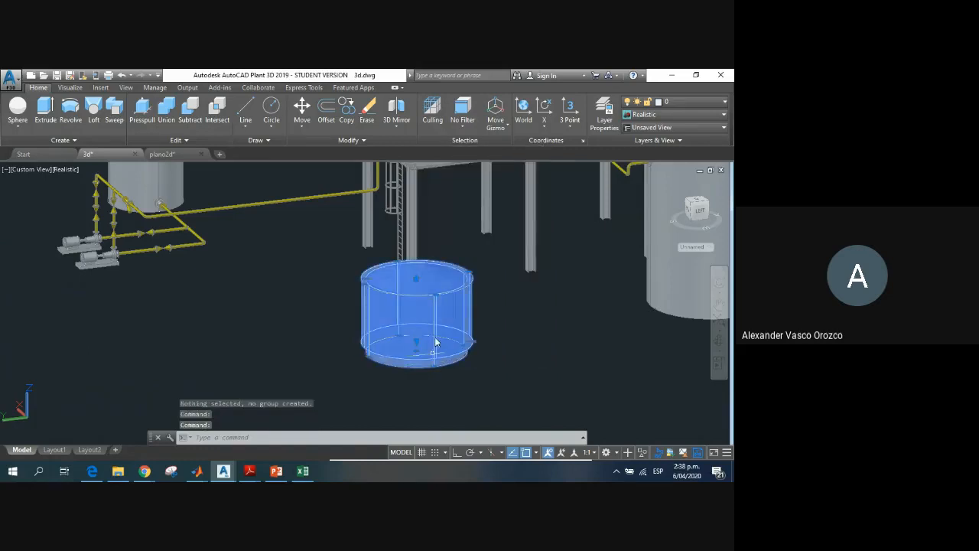
right_click(446, 350)
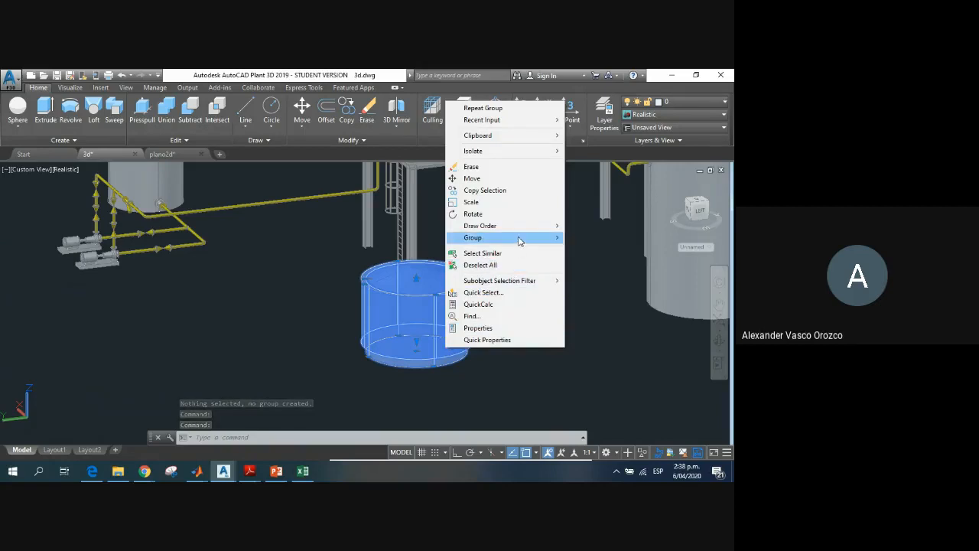
mouse_move(519, 242)
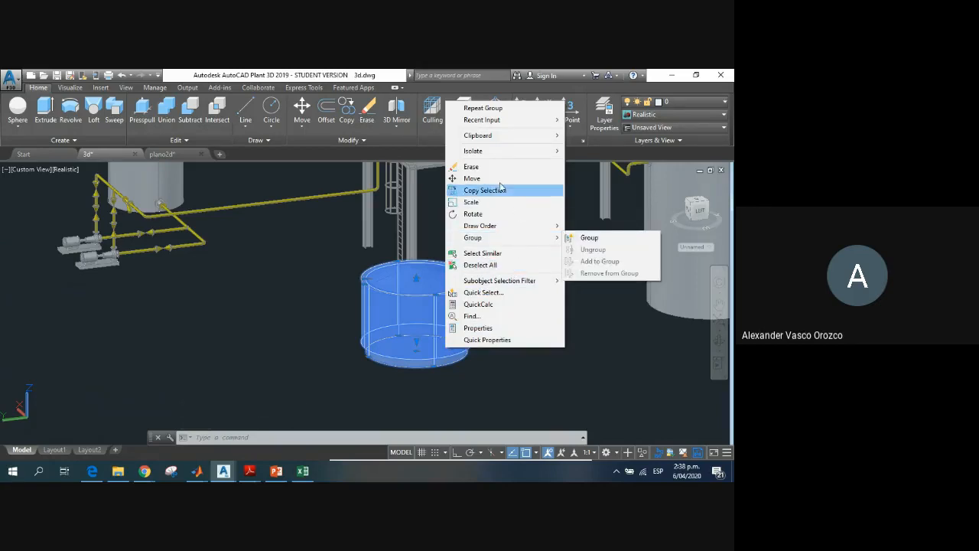
mouse_move(509, 156)
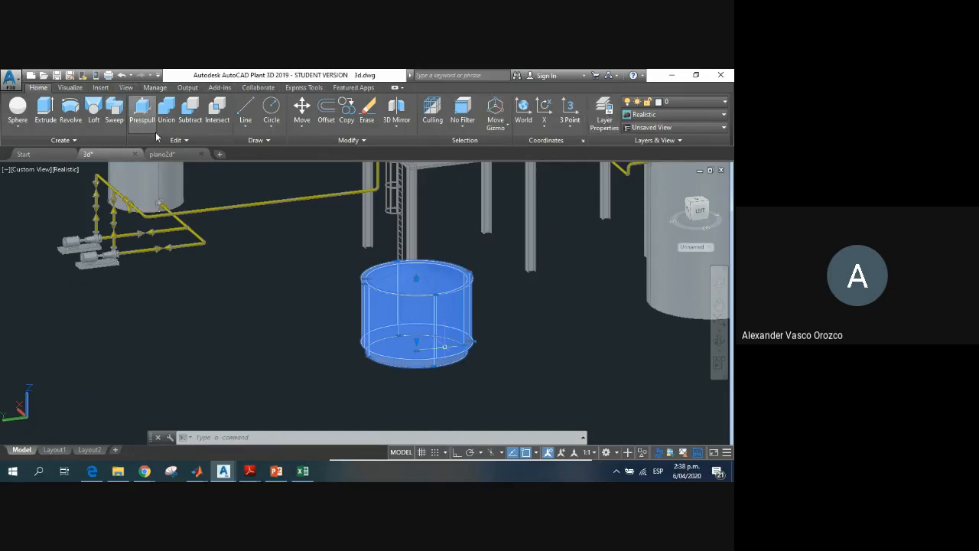
left_click(100, 87)
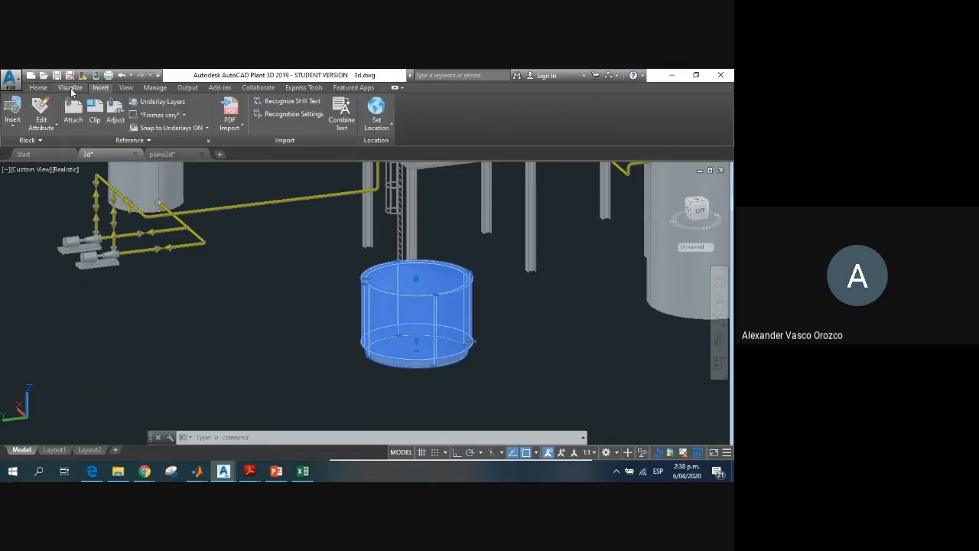
left_click(70, 88)
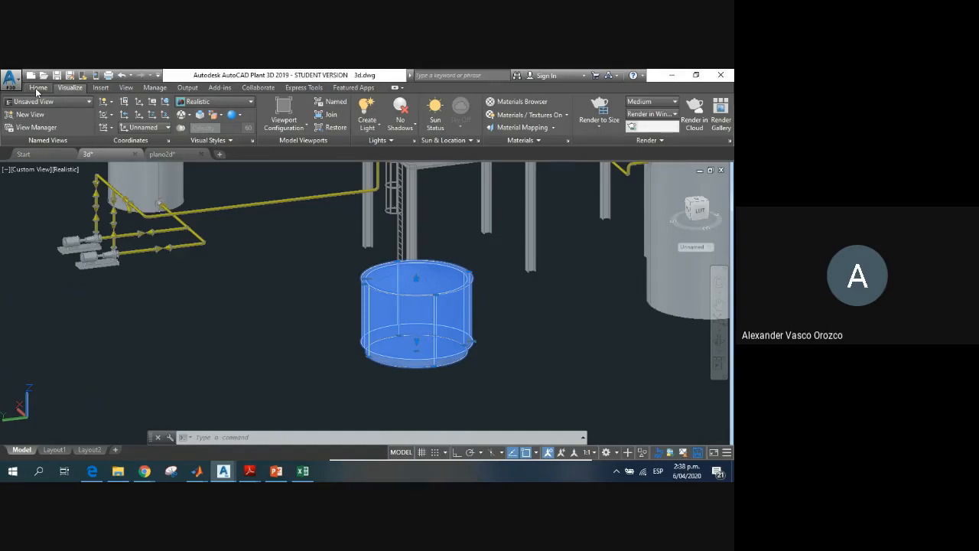
left_click(37, 89)
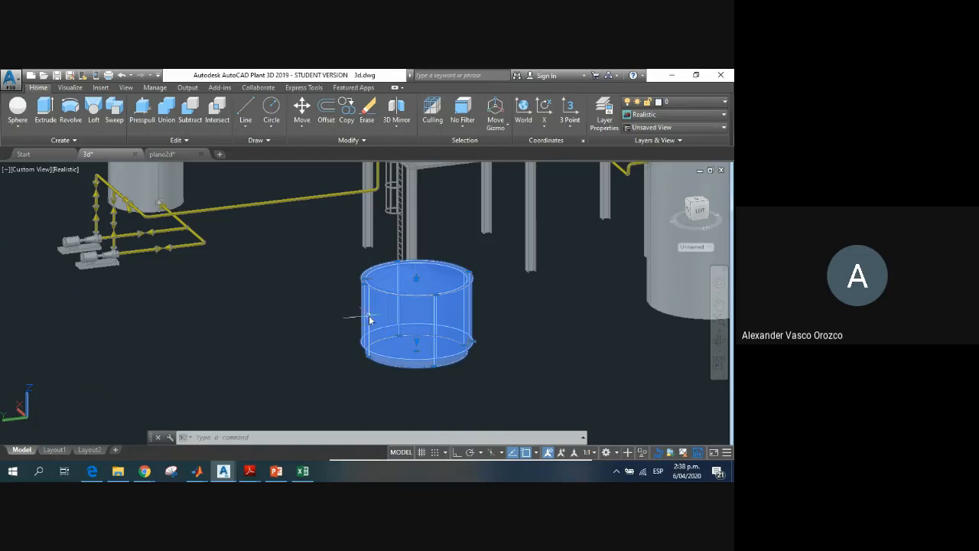
key("Escape")
key("Escape")
scroll(409, 348, "up", 4)
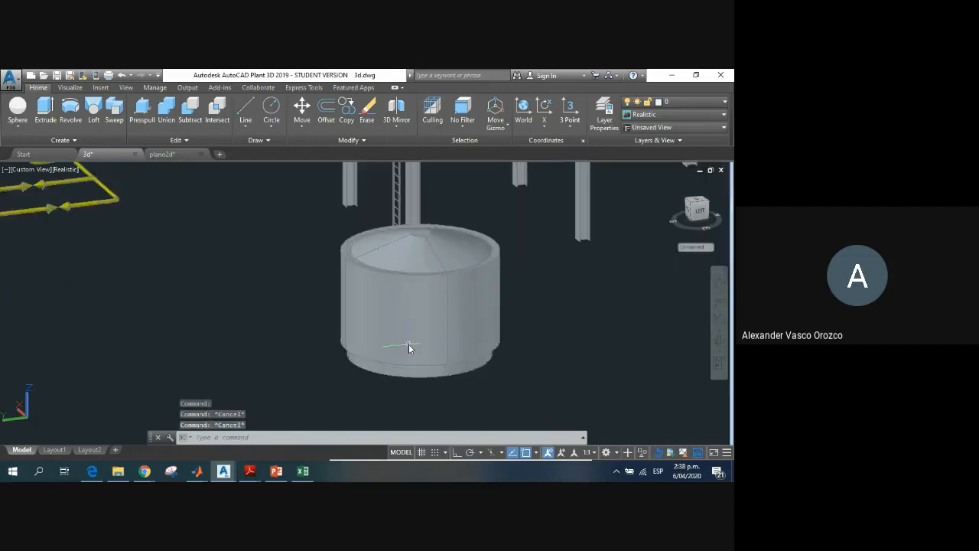
scroll(400, 315, "down", 3)
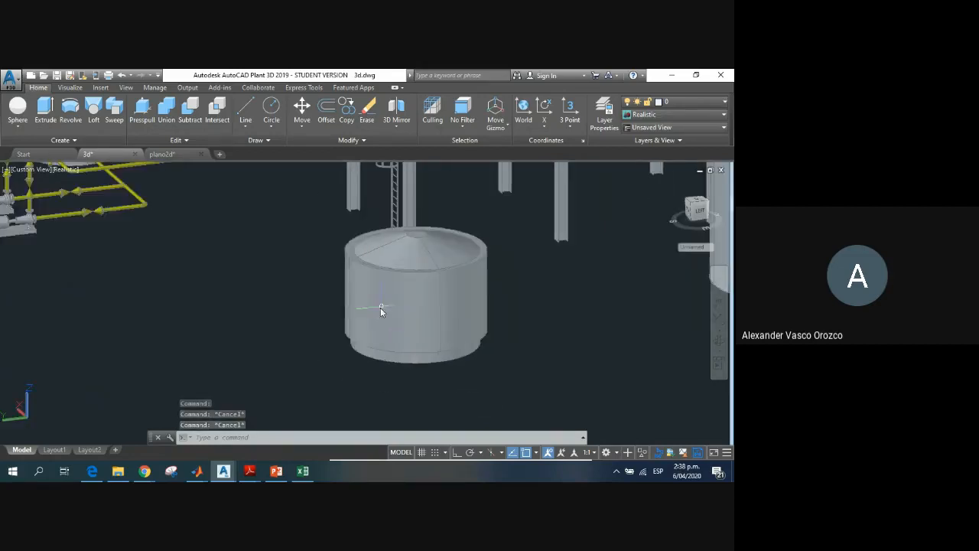
left_click(334, 332)
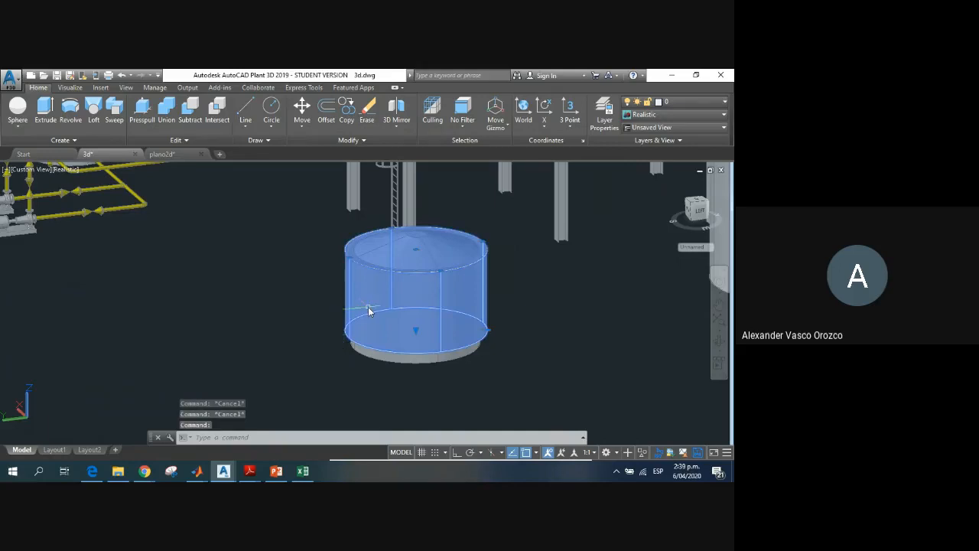
right_click(369, 310)
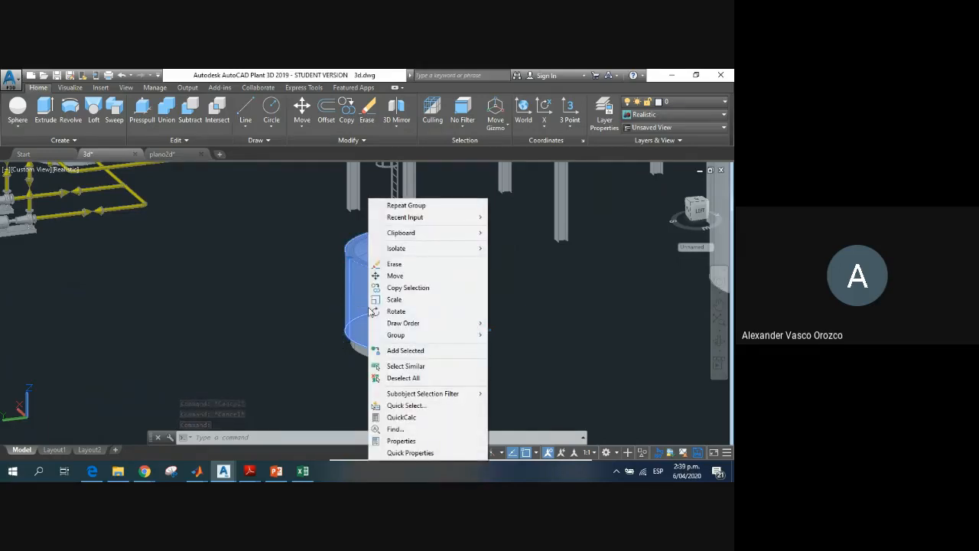
key("Escape")
key("Escape")
scroll(453, 276, "down", 2)
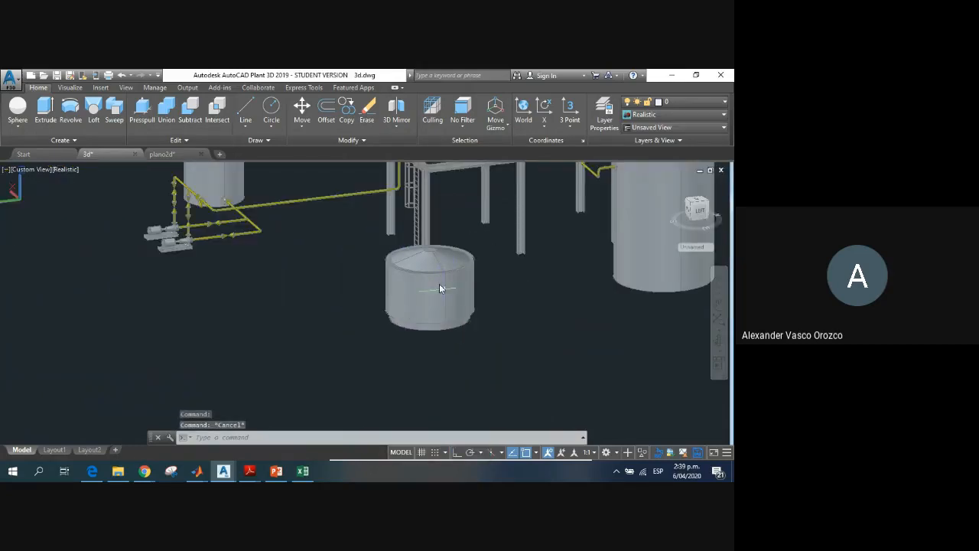
scroll(439, 285, "up", 3)
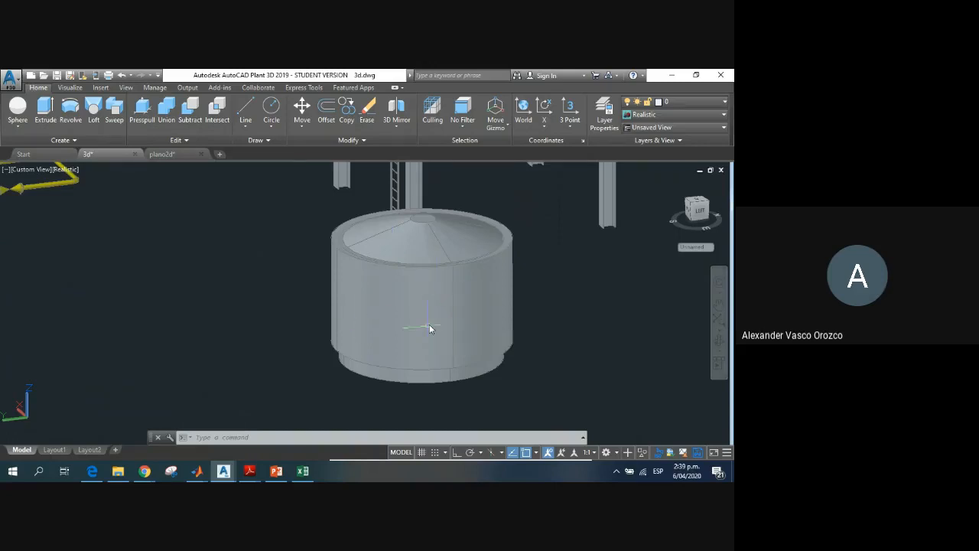
scroll(434, 312, "down", 2)
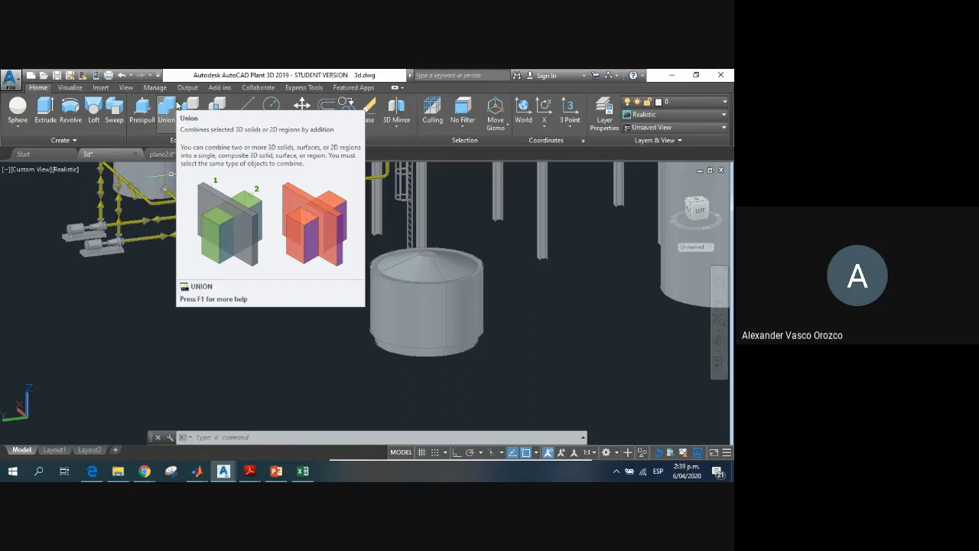
Step: Try to stretch the conical roof's apex down into the vessel, and undo the stretch
scroll(460, 293, "up", 2)
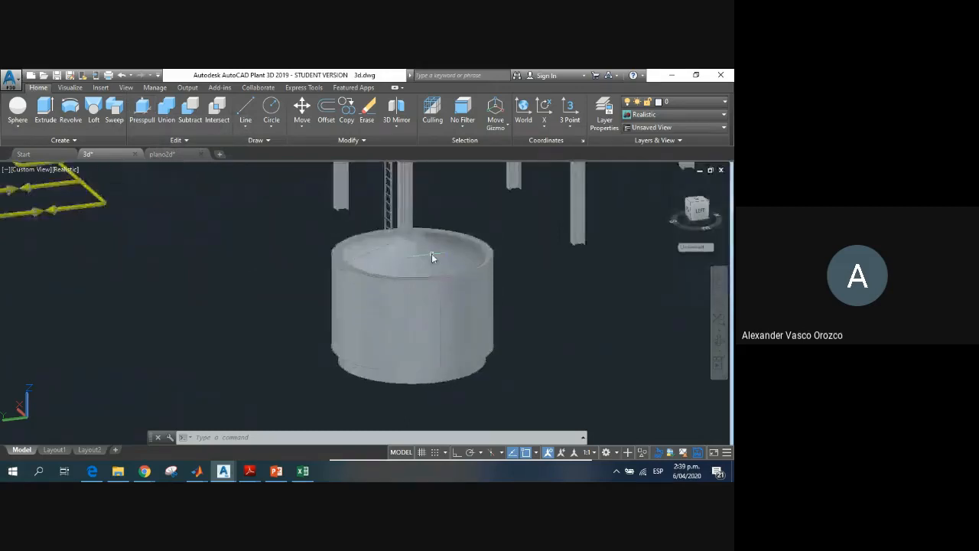
left_click(431, 253)
left_click(414, 241)
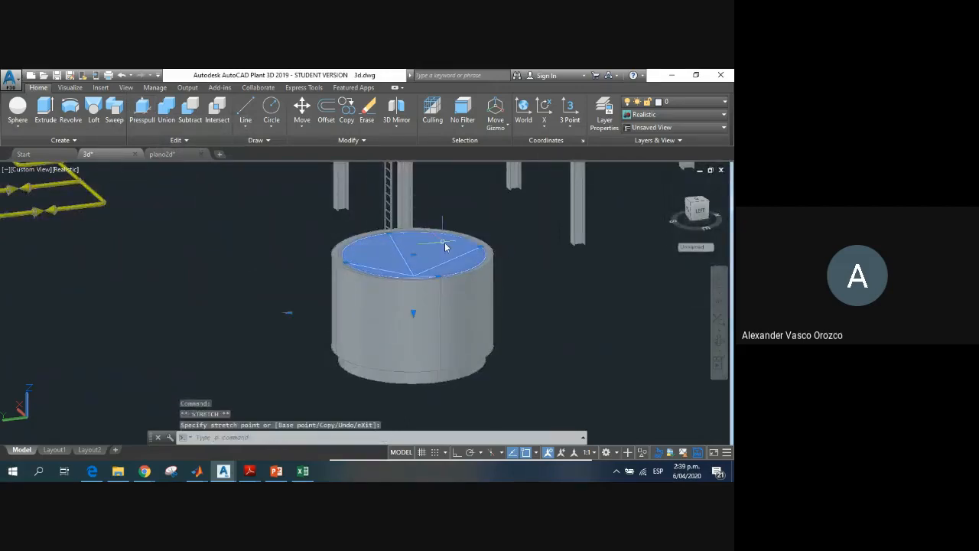
key("Escape")
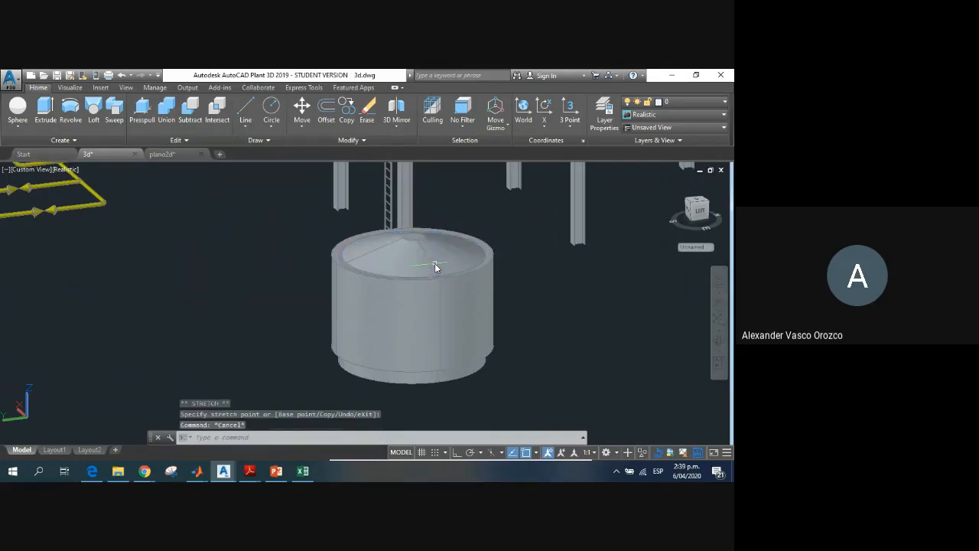
key("ctrl+z")
Step: Widen the conical roof's flat top with its radius grip and stretch its height upward so it rises above the vessel rim
scroll(422, 242, "up", 2)
scroll(422, 242, "up", 2)
left_click(363, 232)
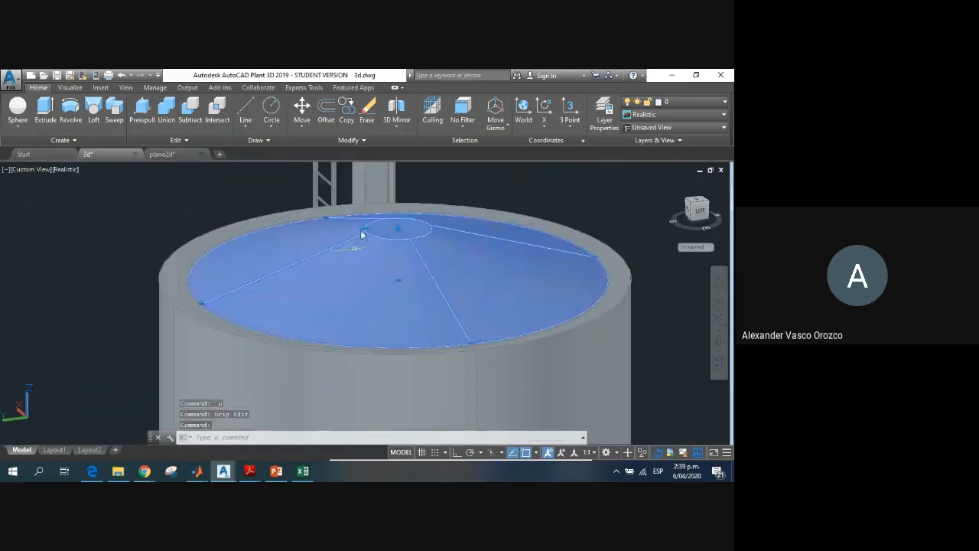
left_click(398, 229)
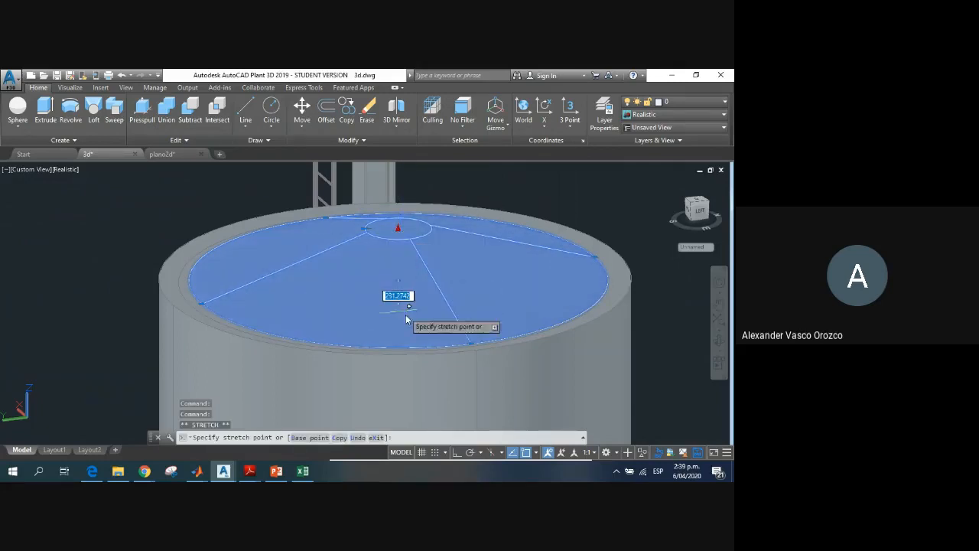
key("Escape")
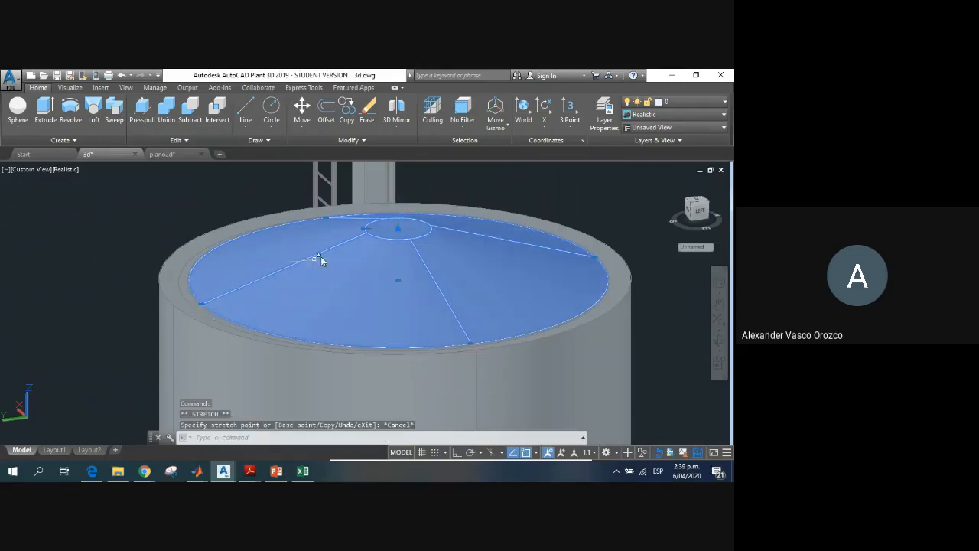
left_click(364, 229)
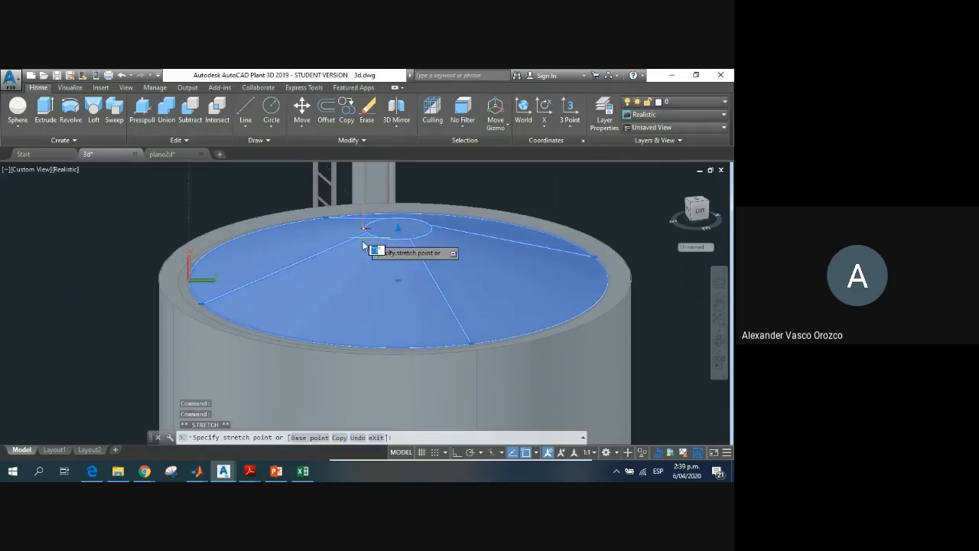
left_click(268, 201)
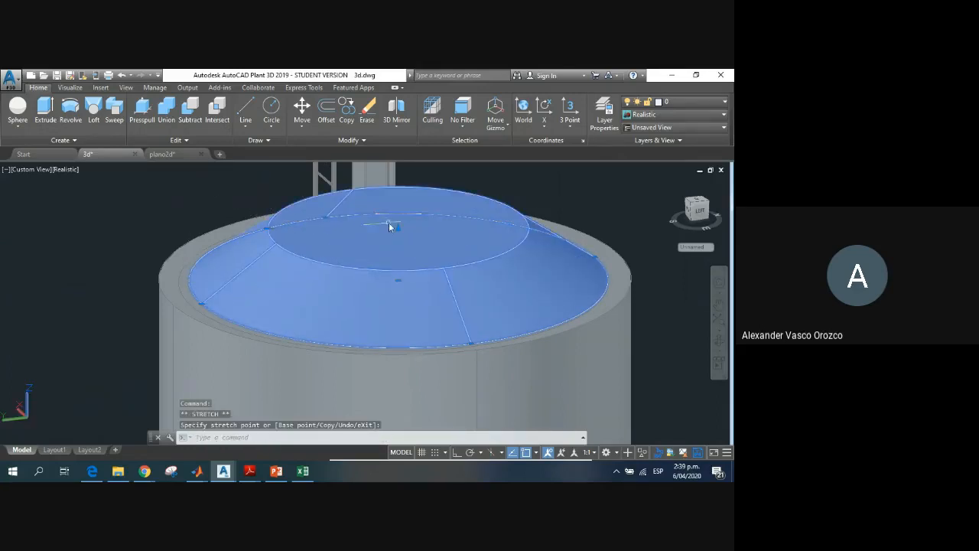
left_click(398, 229)
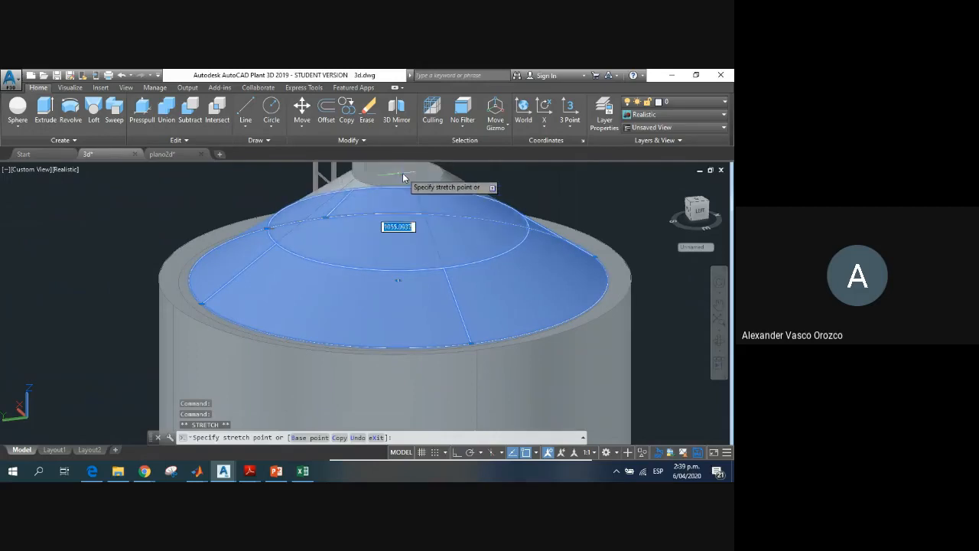
key("Escape")
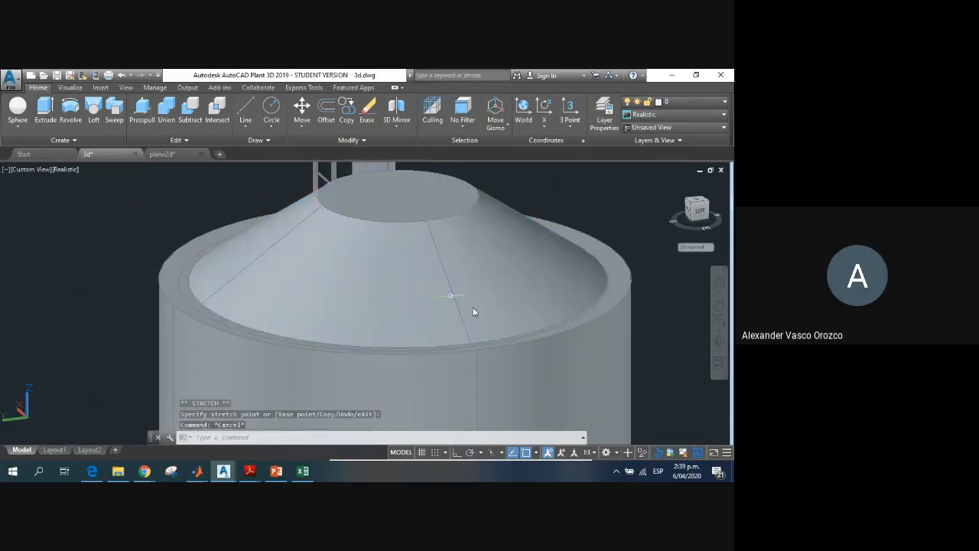
Step: Move the conical roof off the vessel to the empty area beside it
scroll(538, 284, "down", 4)
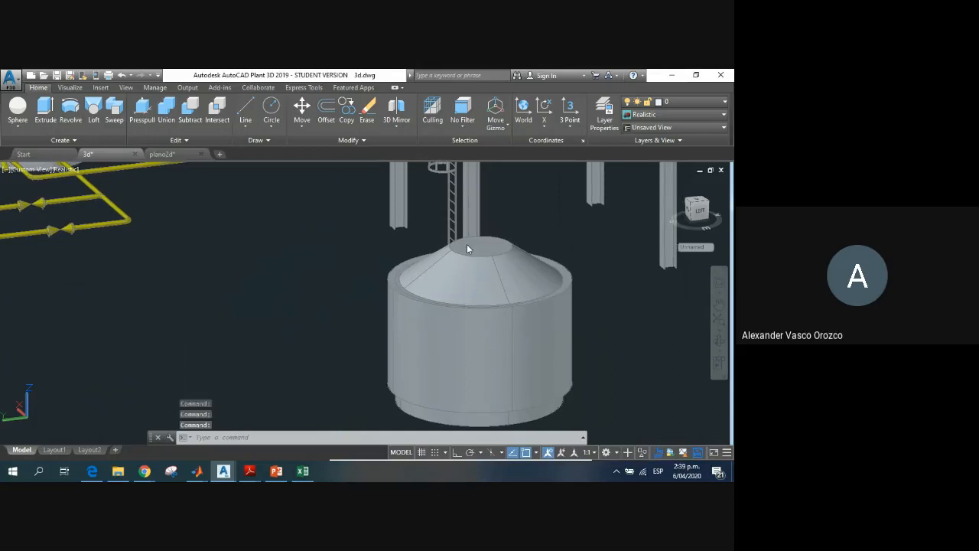
mouse_move(437, 344)
middle_mouse_down("shift")
mouse_move(421, 337)
mouse_move(422, 345)
middle_mouse_up("shift")
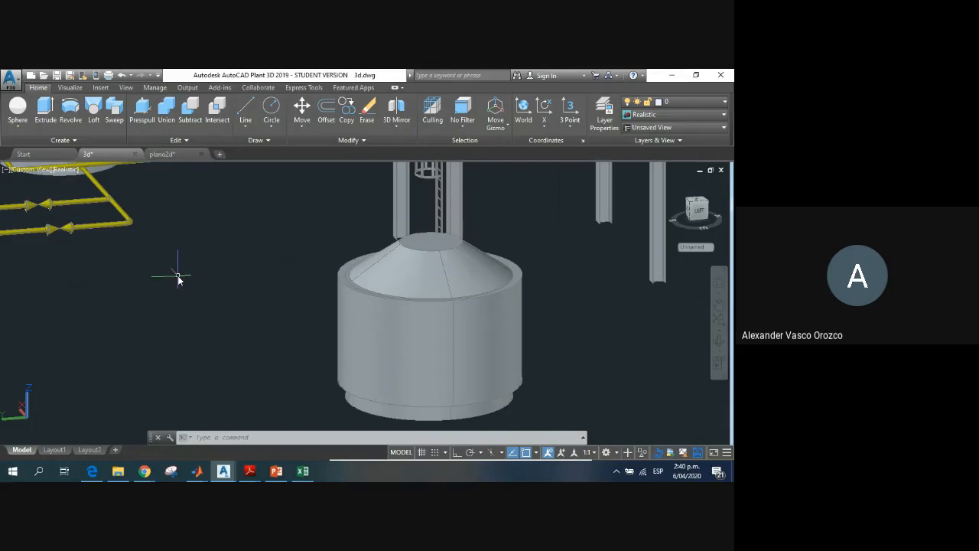
left_click(370, 406)
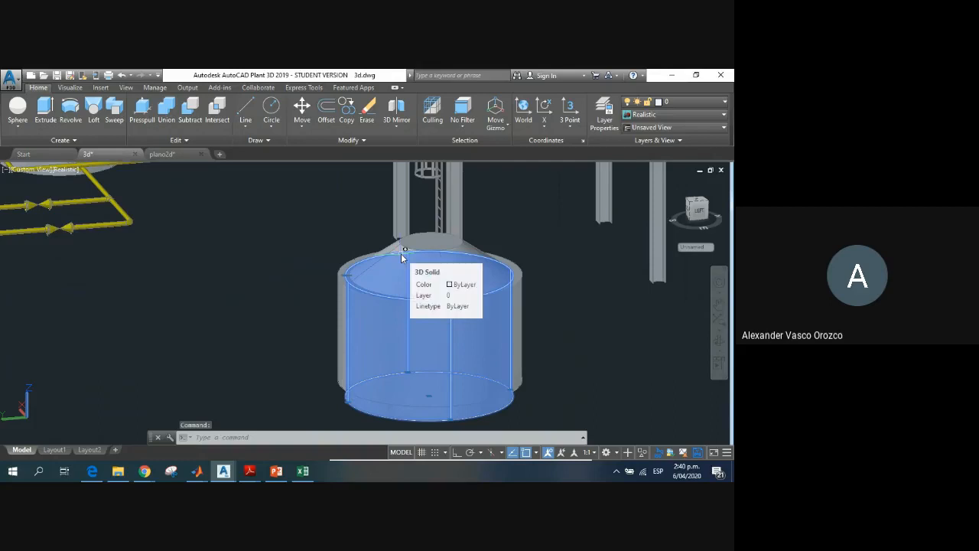
left_click(332, 215)
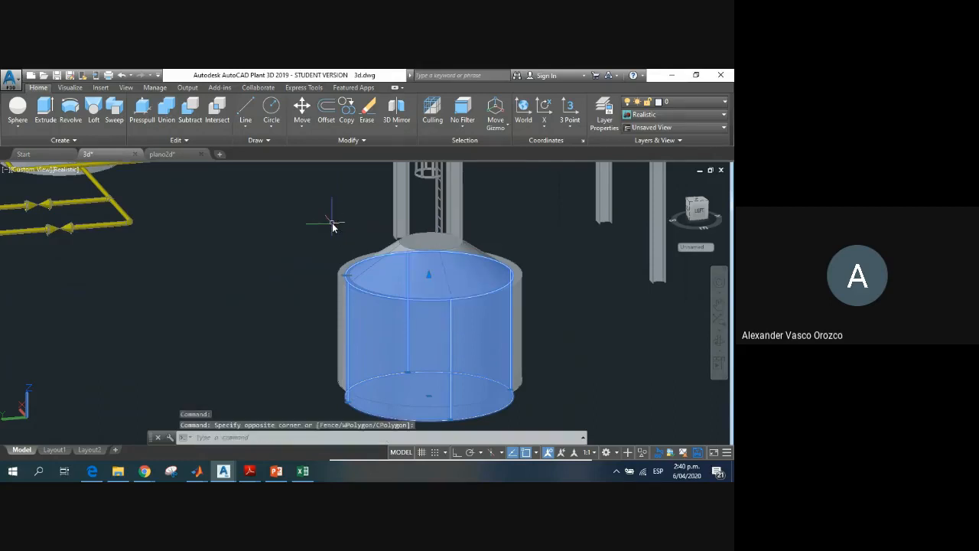
key("Escape")
key("Escape")
left_click(407, 265)
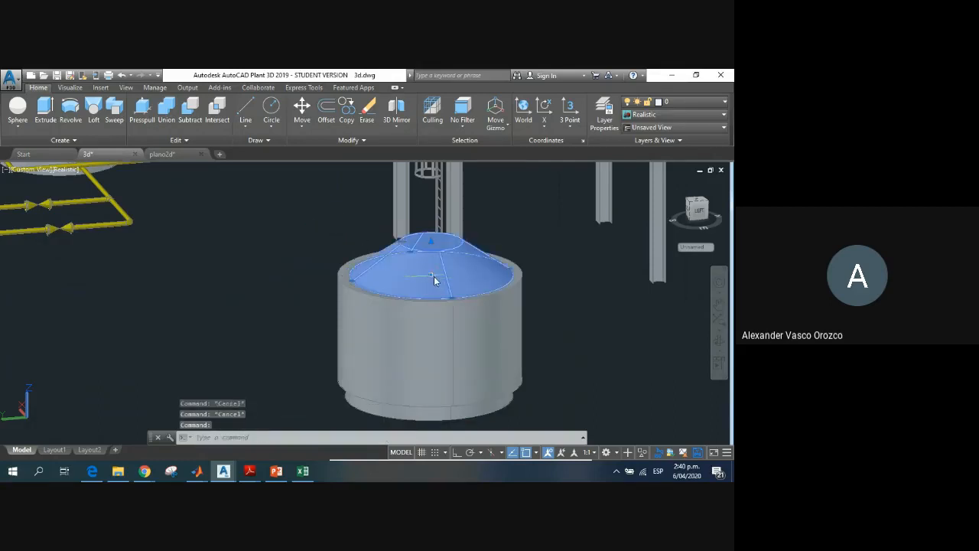
left_click(429, 274)
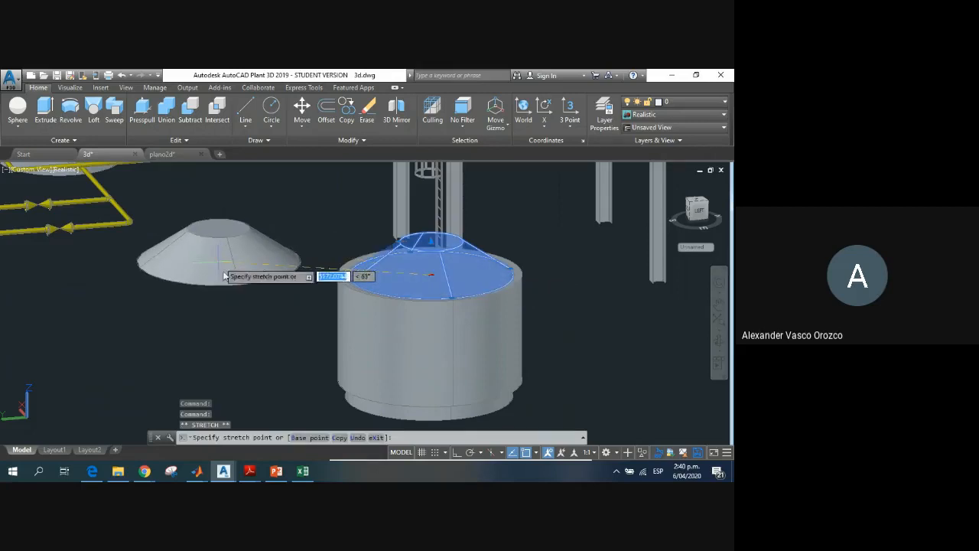
left_click(195, 233)
key("Escape")
middle_click_drag(398, 295, 381, 277, "shift")
middle_click_drag(347, 382, 336, 300)
left_click(337, 300)
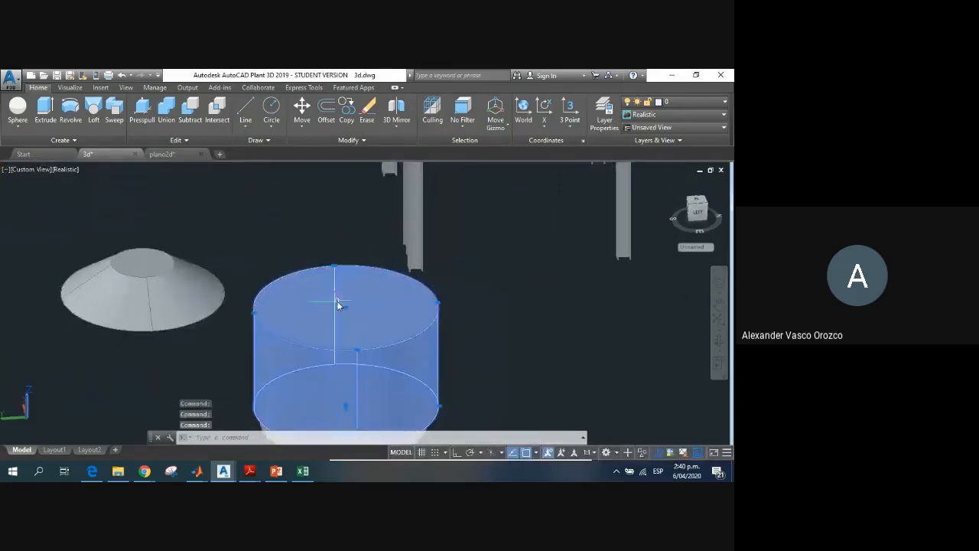
left_click(322, 217)
key("Escape")
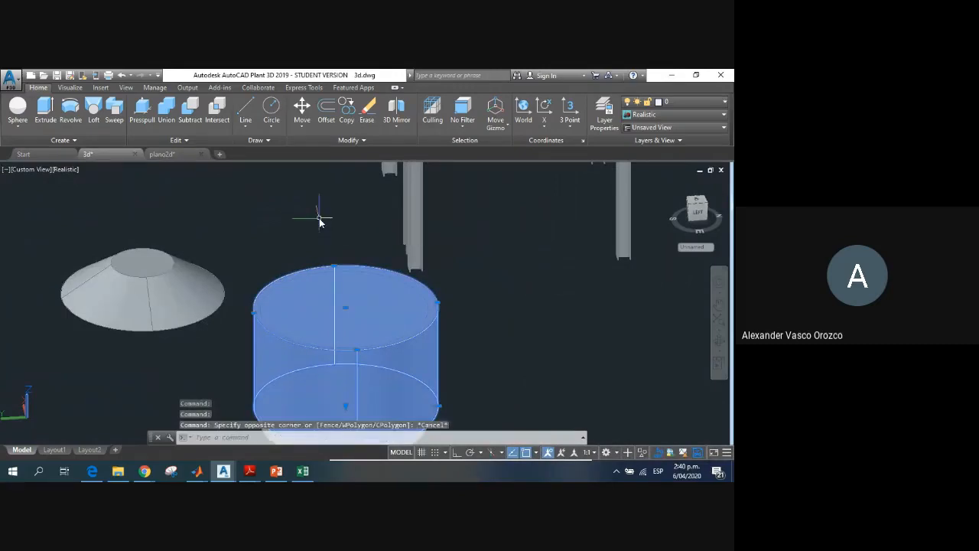
key("Escape")
key("Escape")
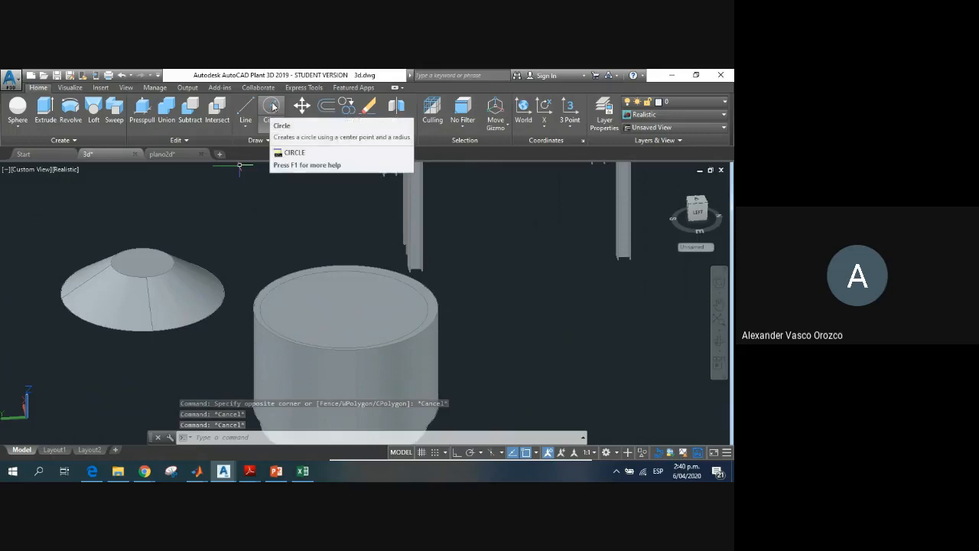
Step: Try circles centred on the vessel's top face near the inner cylinder's edge, radius about 2061, and undo them
left_click(271, 113)
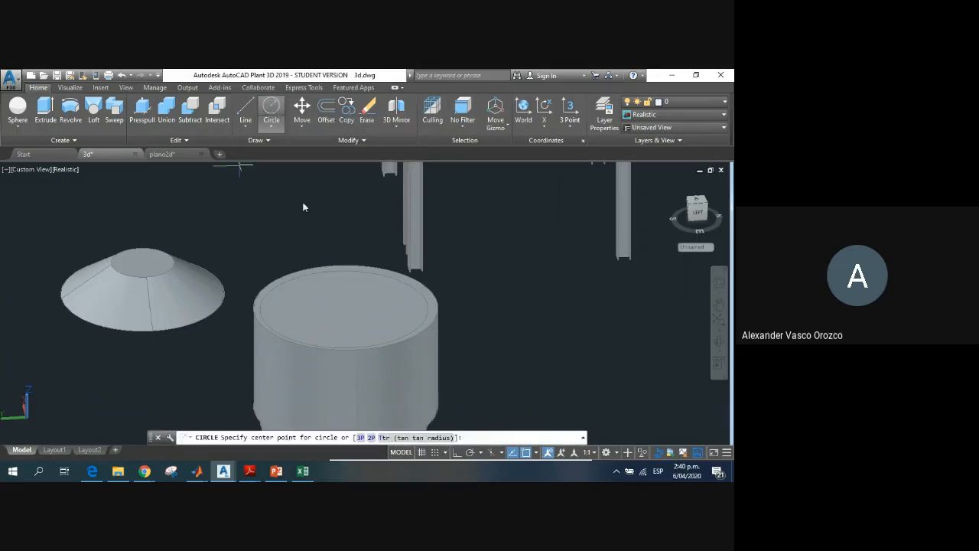
left_click(345, 308)
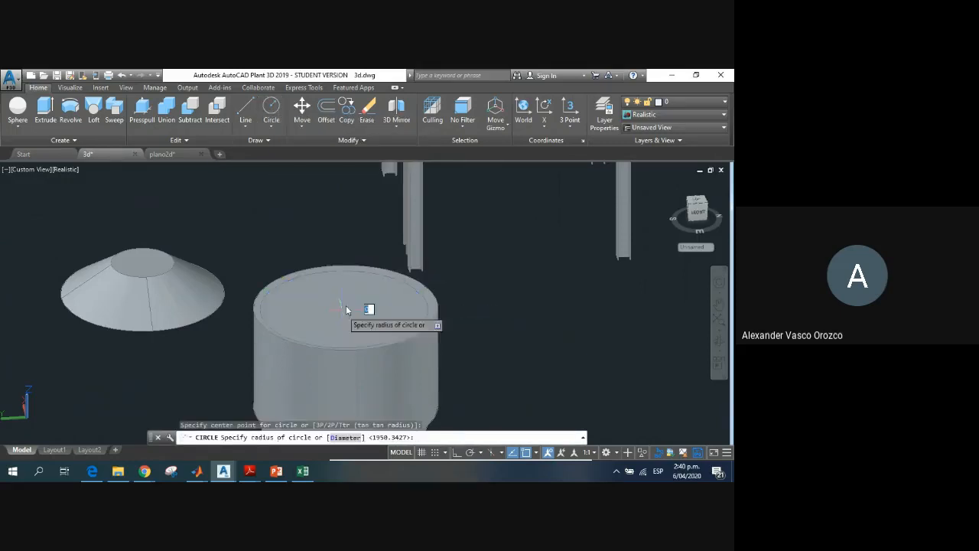
left_click(405, 291)
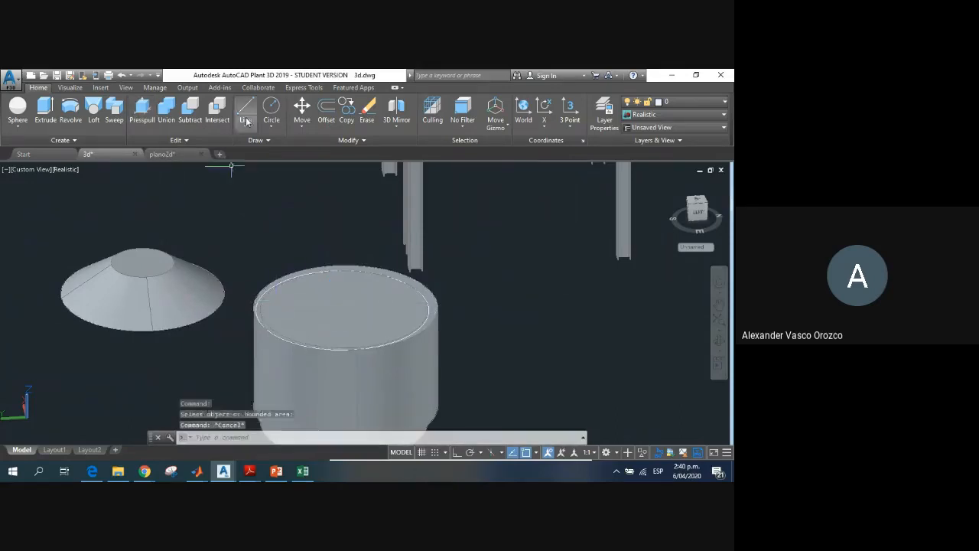
left_click(272, 111)
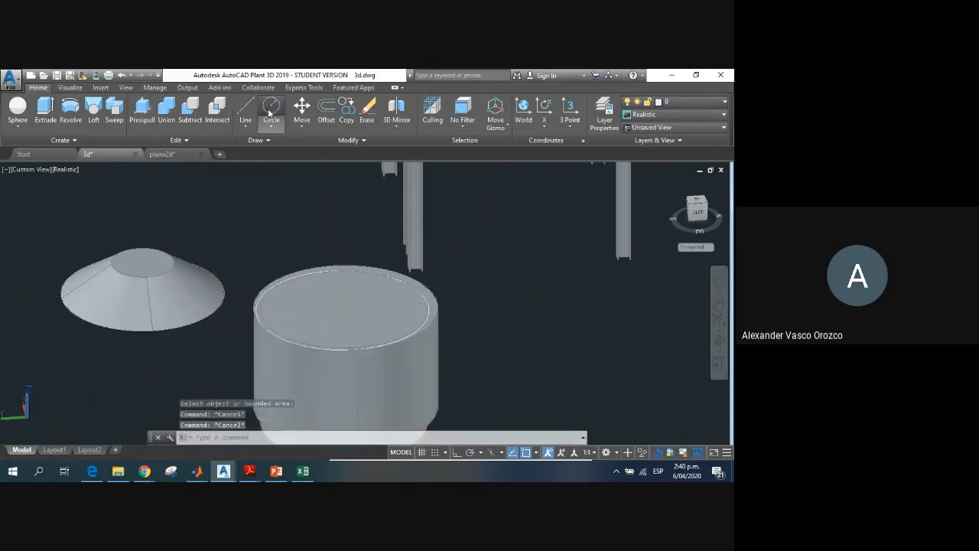
left_click(346, 311)
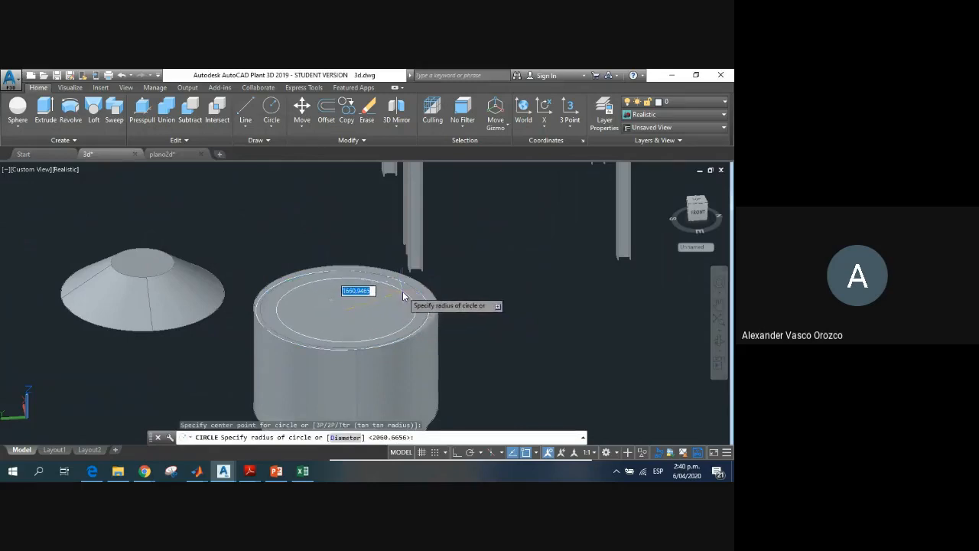
left_click(406, 290)
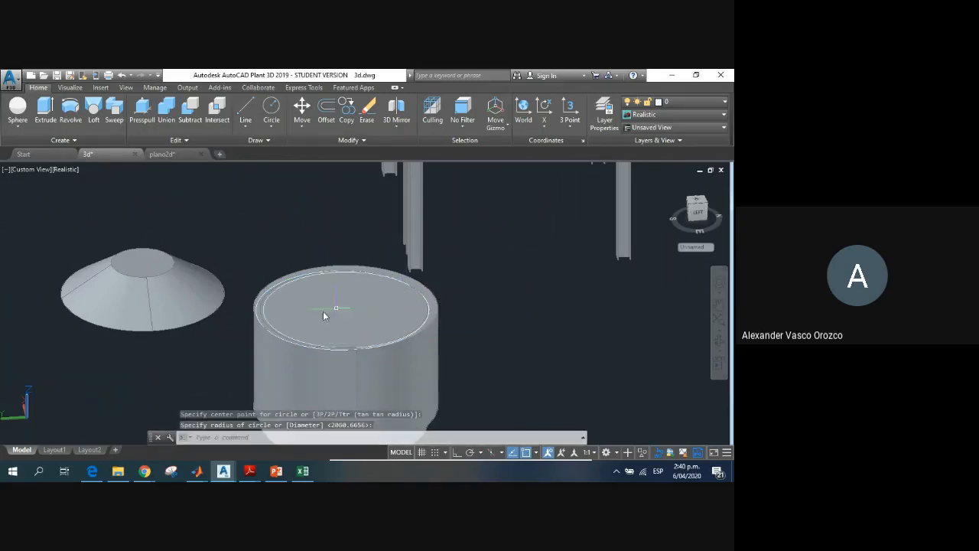
key("Escape")
key("Escape")
key("Escape")
key("ctrl+z")
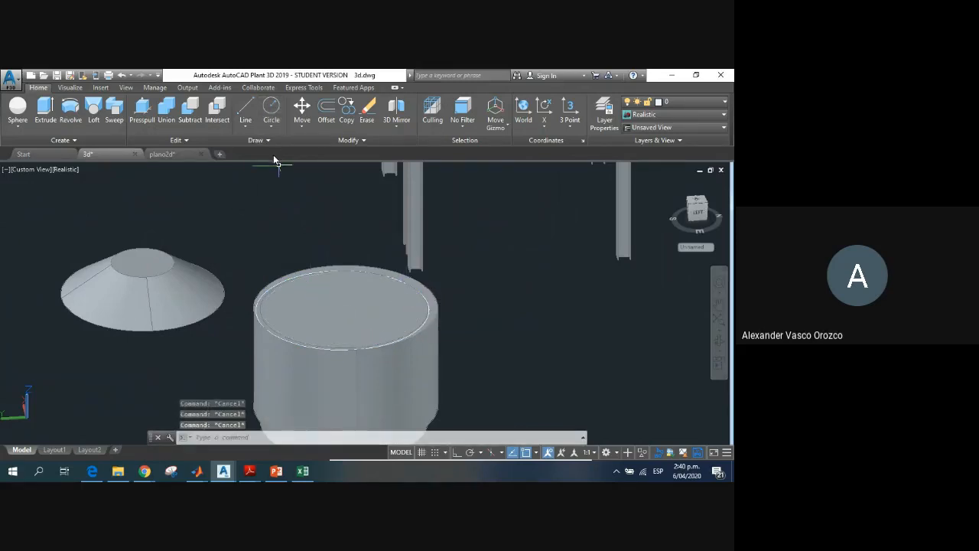
Step: Draw a circle centred on the vessel's top face, with its radius slightly inside the inner cylinder's edge
left_click(272, 107)
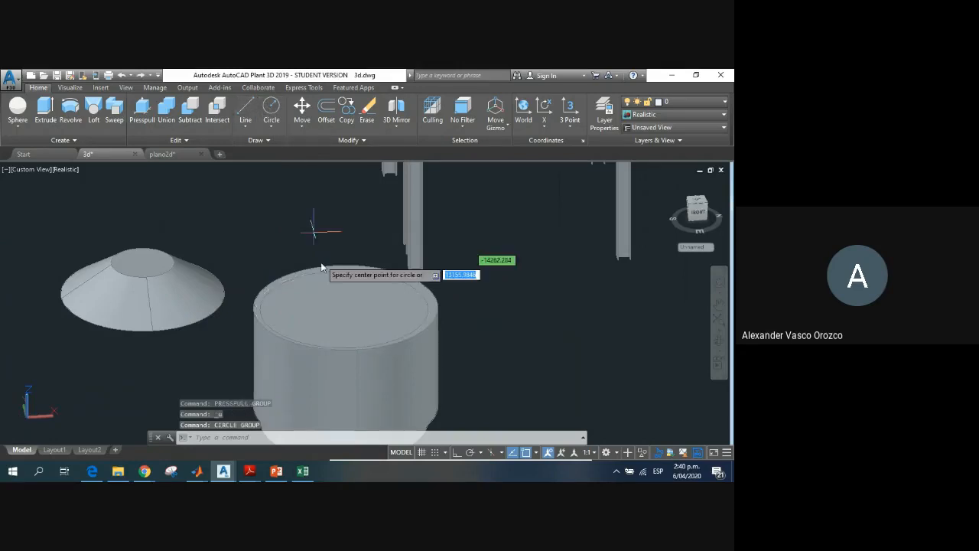
left_click(346, 307)
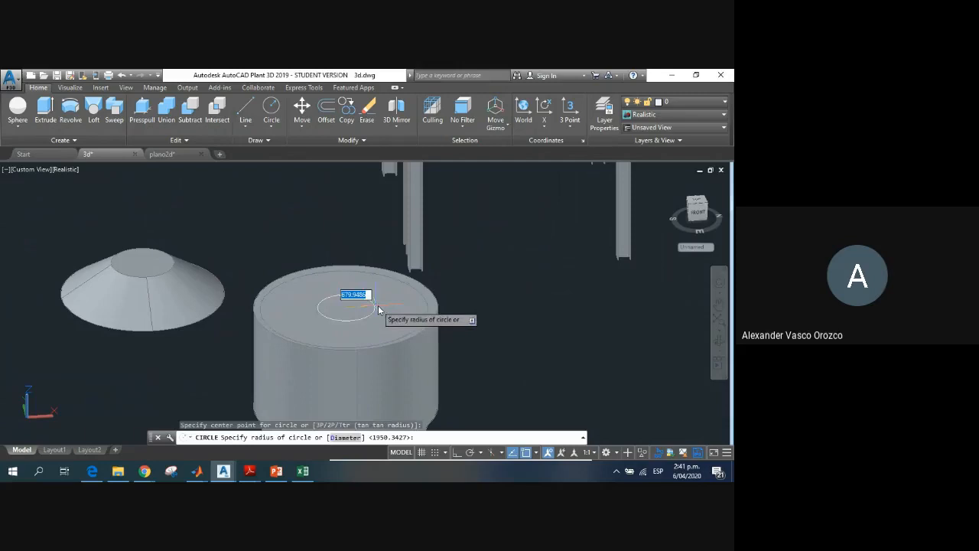
left_click(416, 304)
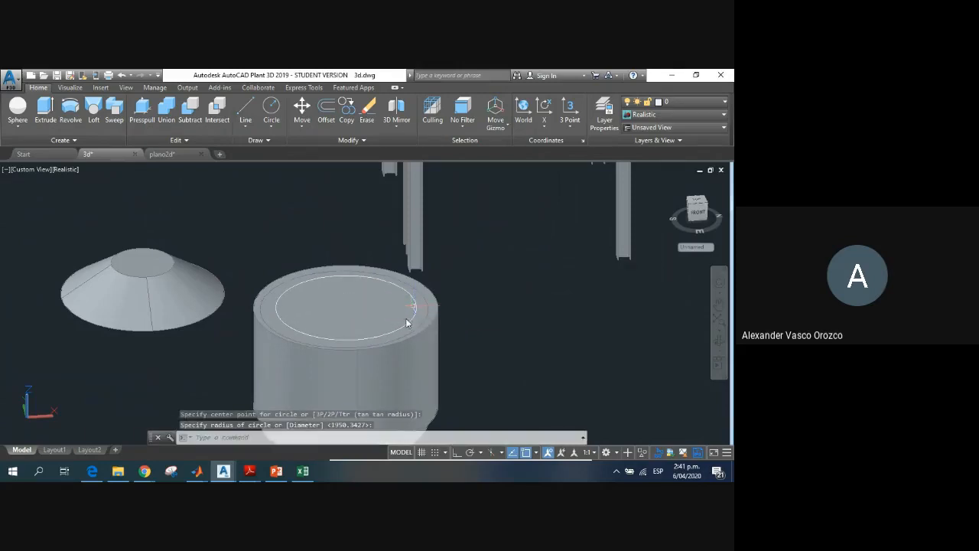
Step: Presspull the area inside the new circle by 2500 down into the vessel
left_click(138, 124)
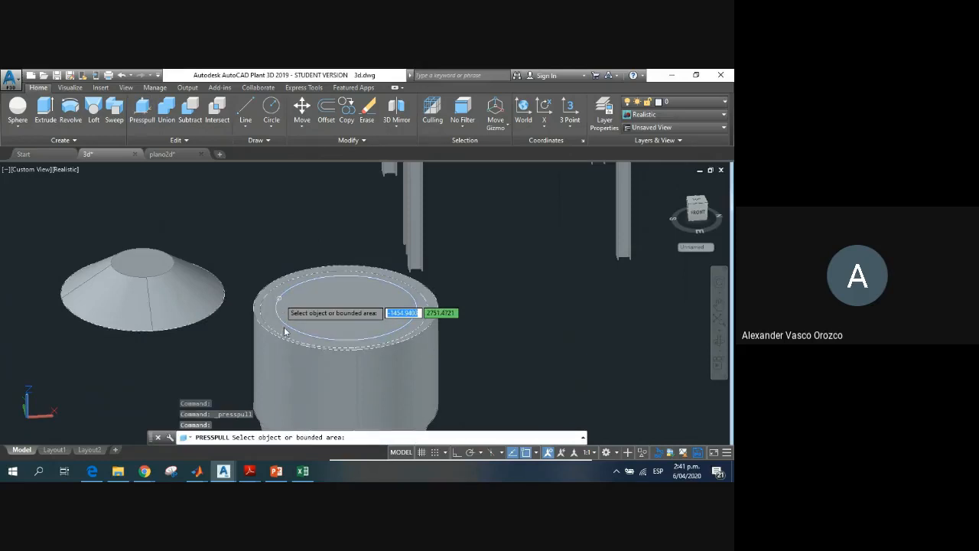
left_click(289, 315)
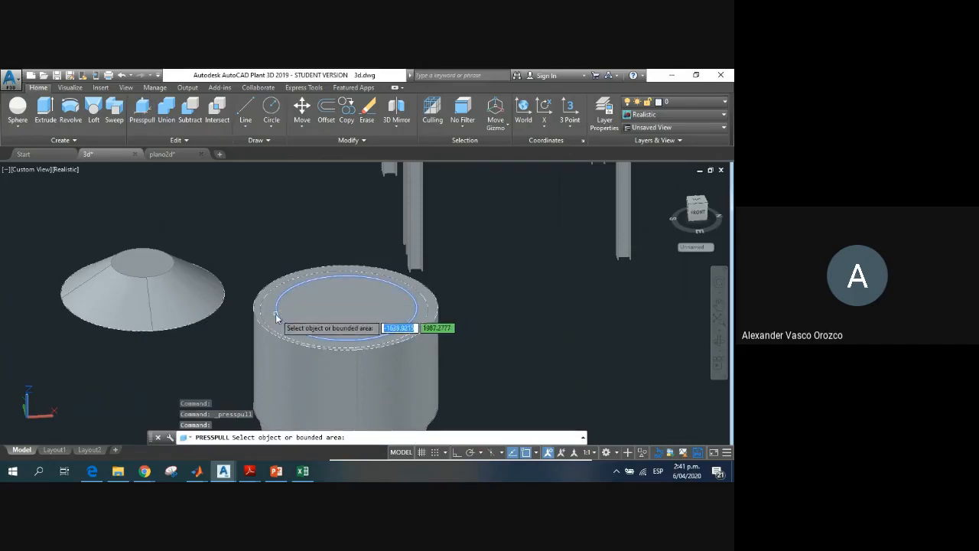
left_click(333, 298)
scroll(330, 381, "down", 3)
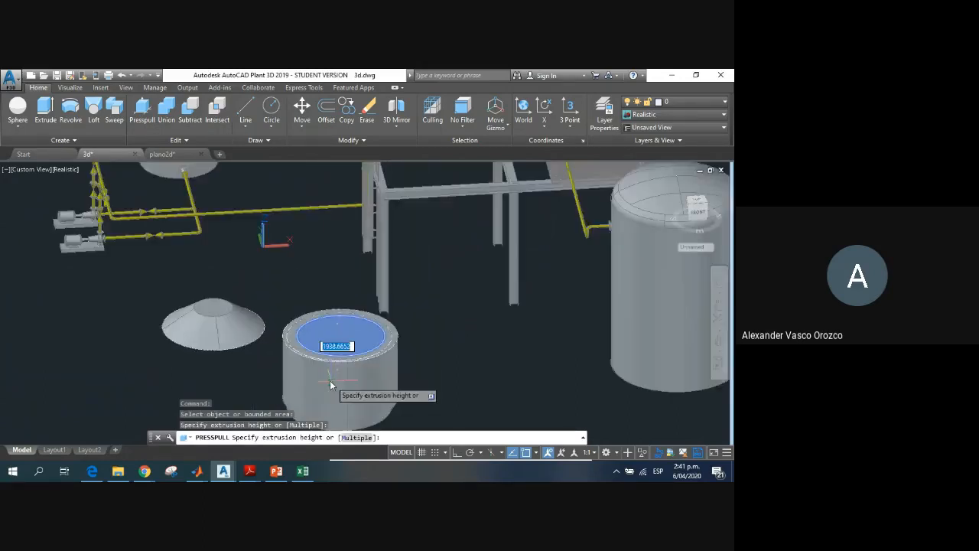
middle_click_drag(330, 381, 317, 371)
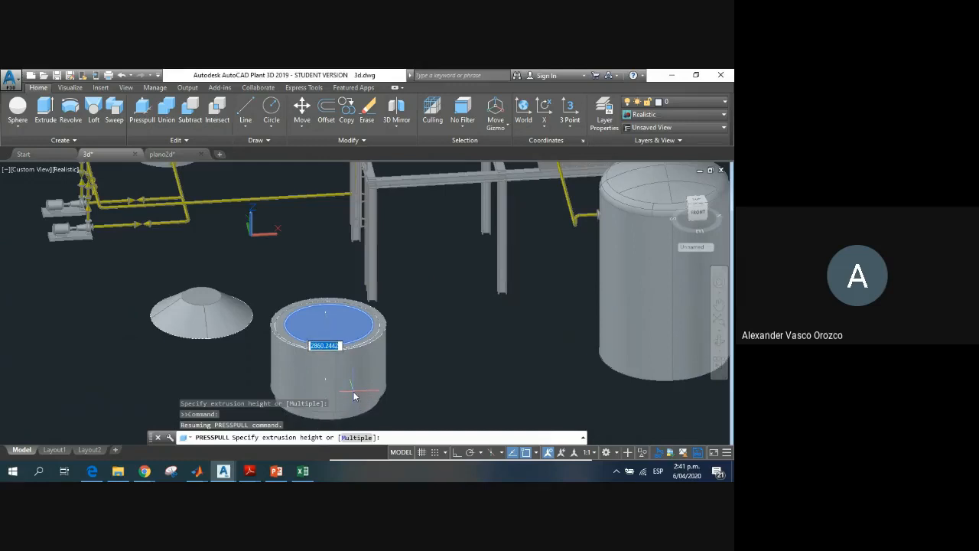
type("2500")
key("Return")
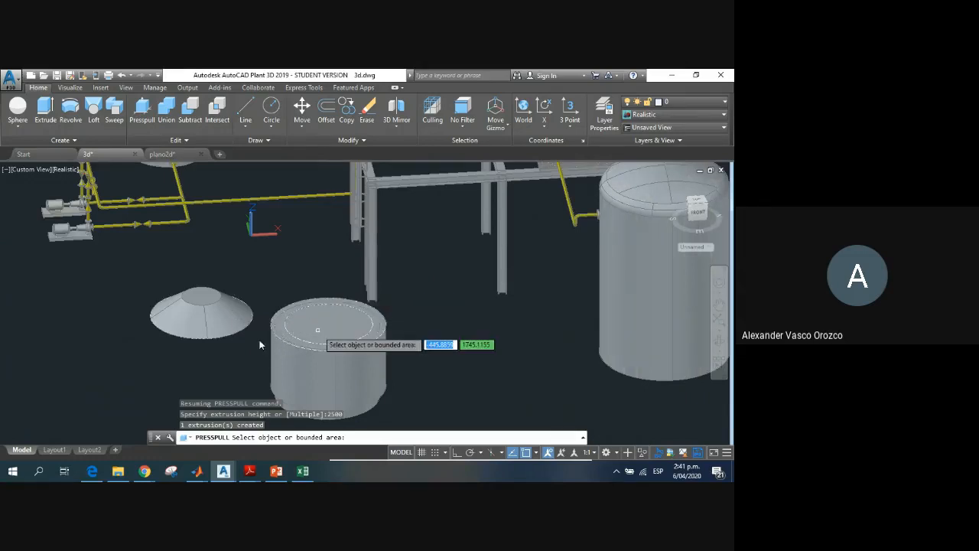
key("Escape")
key("Escape")
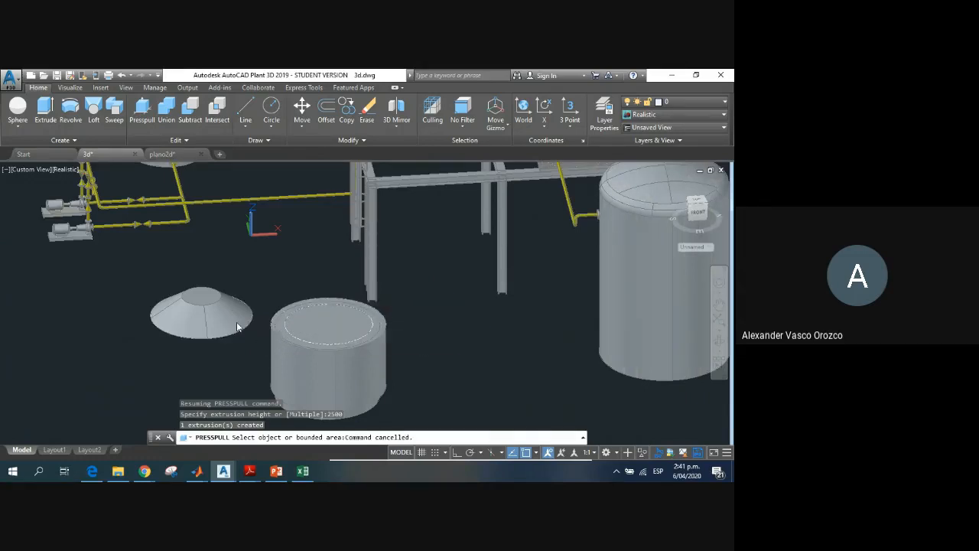
Step: Presspull the same circular area again, about 2570 downward, to hollow out the vessel's interior
scroll(286, 322, "up", 3)
left_click(373, 325)
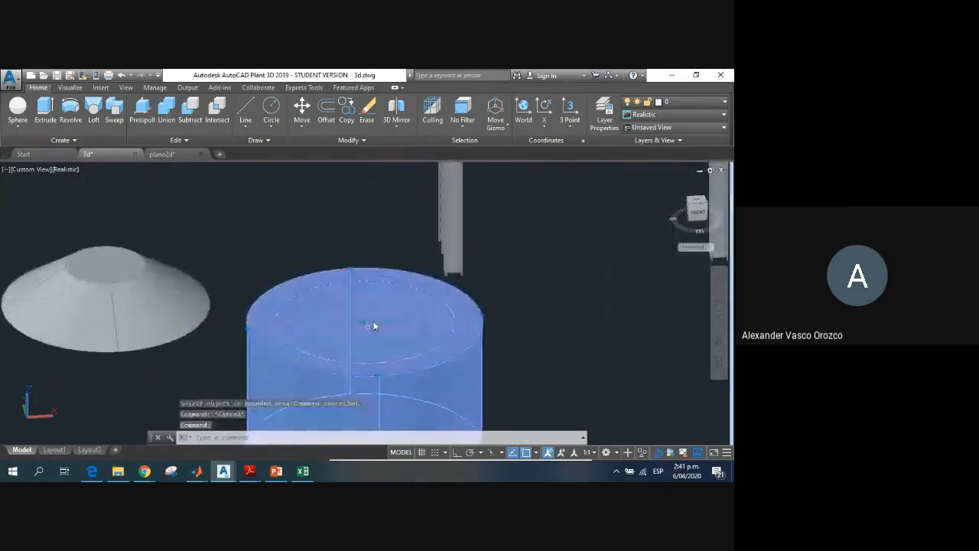
key("Escape")
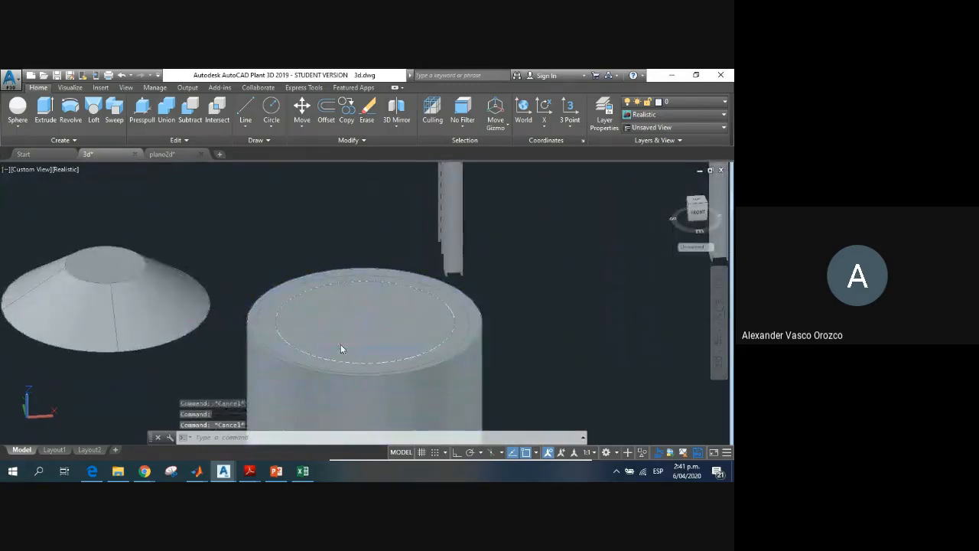
mouse_move(340, 343)
middle_mouse_down("shift")
mouse_move(340, 364)
mouse_move(337, 341)
middle_mouse_up("shift")
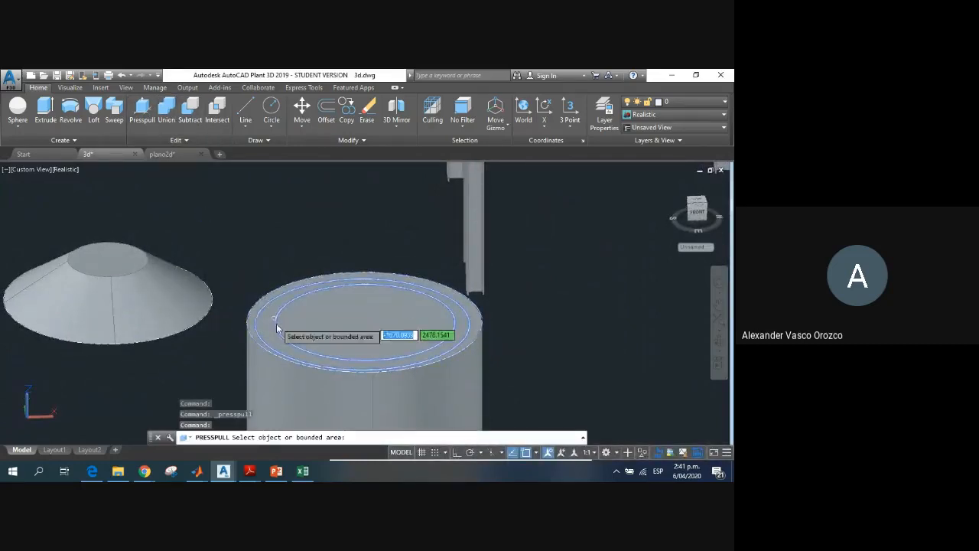
left_click(280, 330)
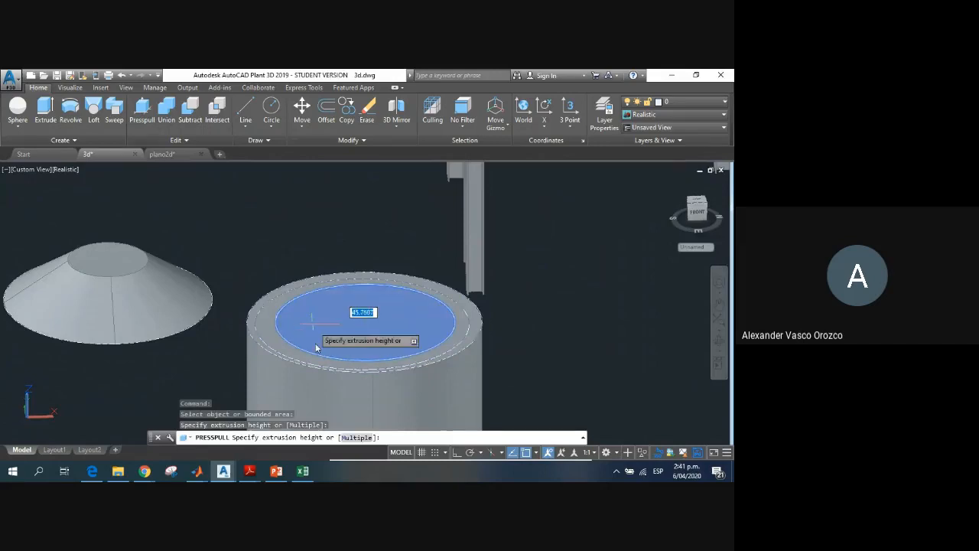
middle_click_drag(310, 313, 362, 352, "shift")
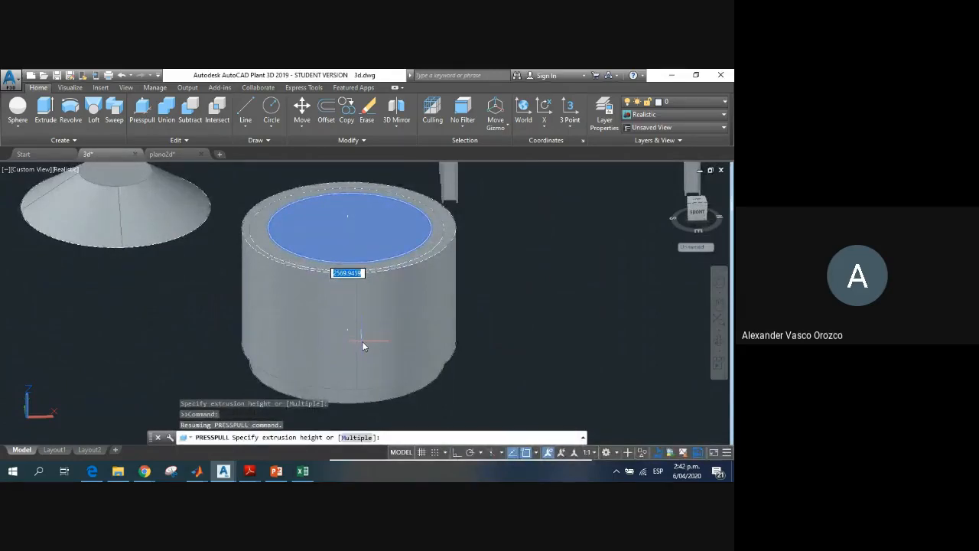
left_click(363, 345)
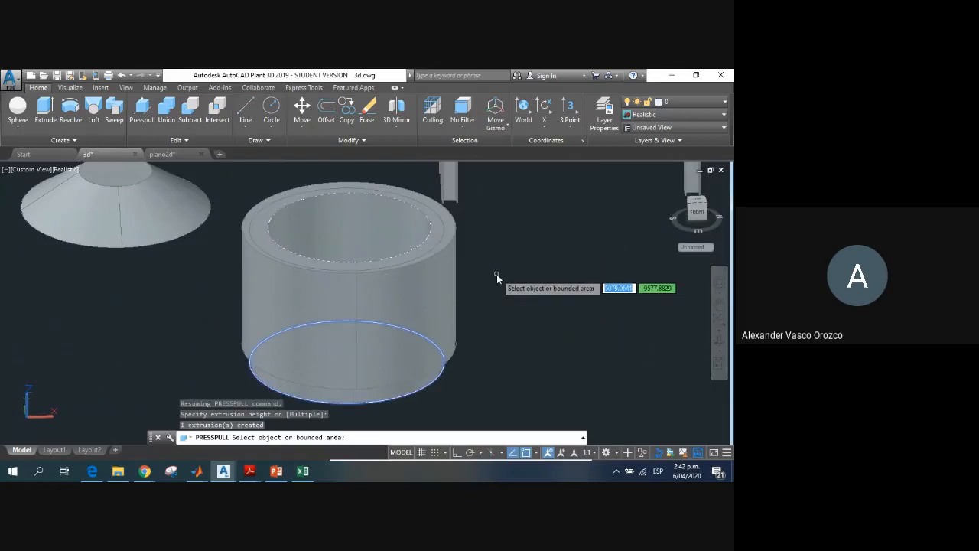
key("Return")
Step: Move the conical roof back onto the hollowed vessel, centred on its top opening
mouse_move(374, 310)
middle_mouse_down("shift")
mouse_move(367, 306)
mouse_move(383, 324)
mouse_move(372, 339)
mouse_move(364, 321)
mouse_move(360, 344)
mouse_move(372, 352)
mouse_move(406, 308)
mouse_move(372, 344)
mouse_move(346, 324)
mouse_move(346, 287)
mouse_move(358, 301)
middle_mouse_up("shift")
left_click(117, 190)
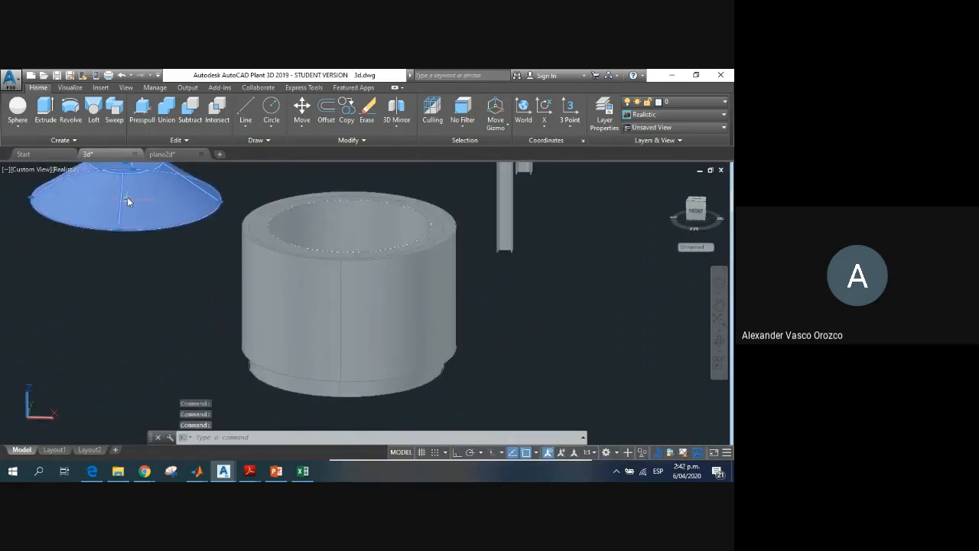
left_click(127, 201)
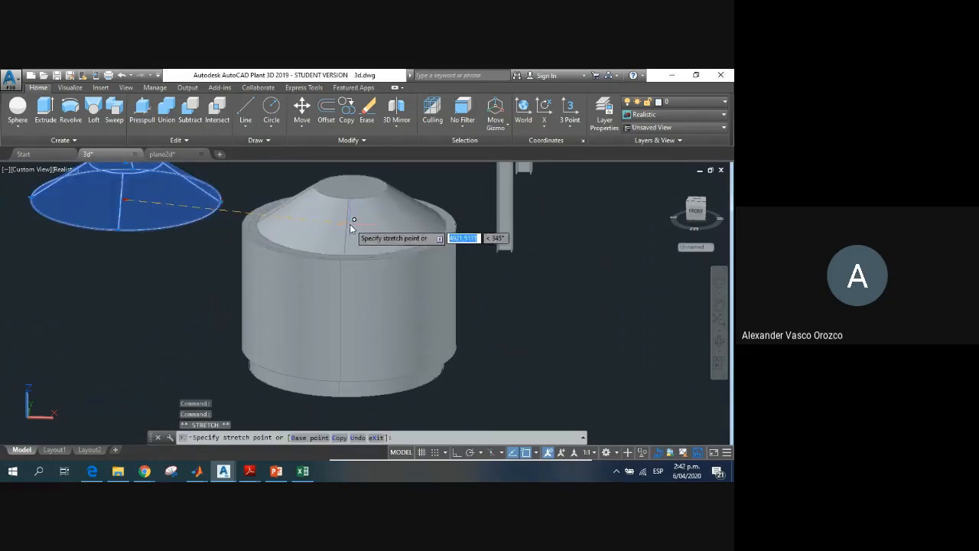
left_click(352, 222)
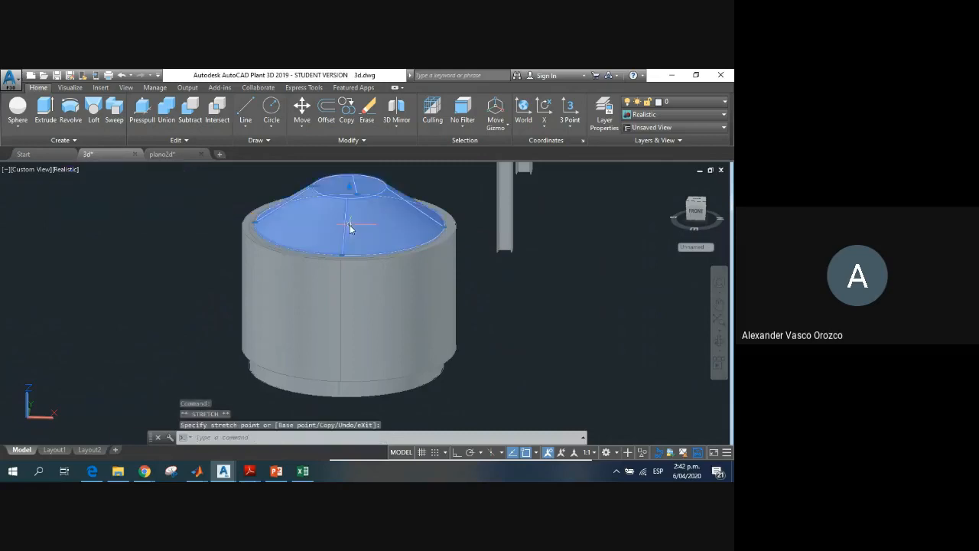
key("Escape")
key("Escape")
left_click(361, 206)
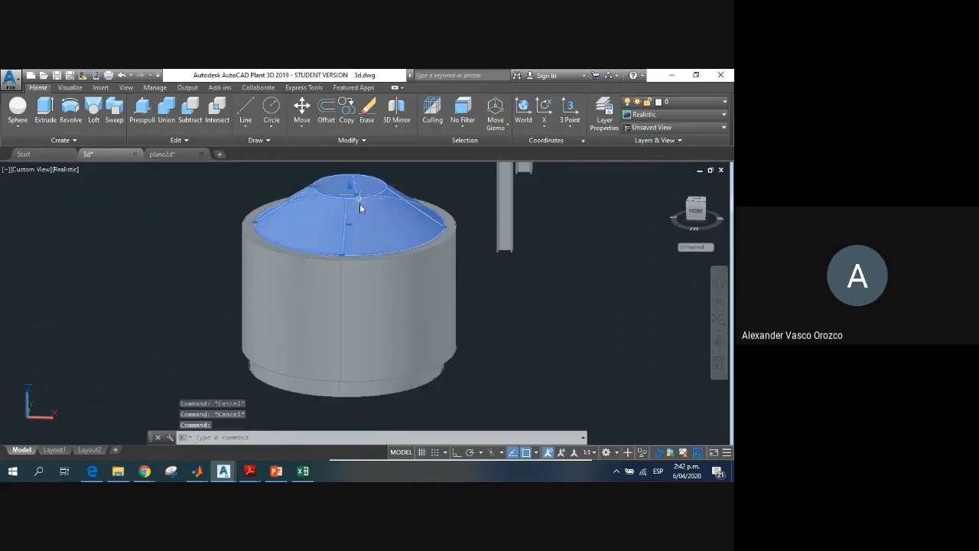
Step: Stretch the conical roof's top downward to form a shorter frustum with a wider flat top
left_click(356, 196)
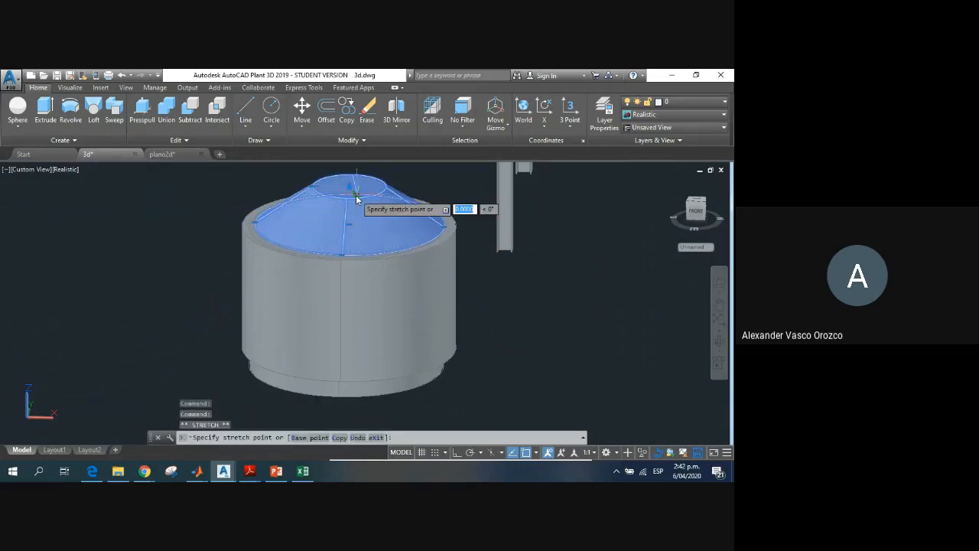
key("Escape")
left_click(349, 188)
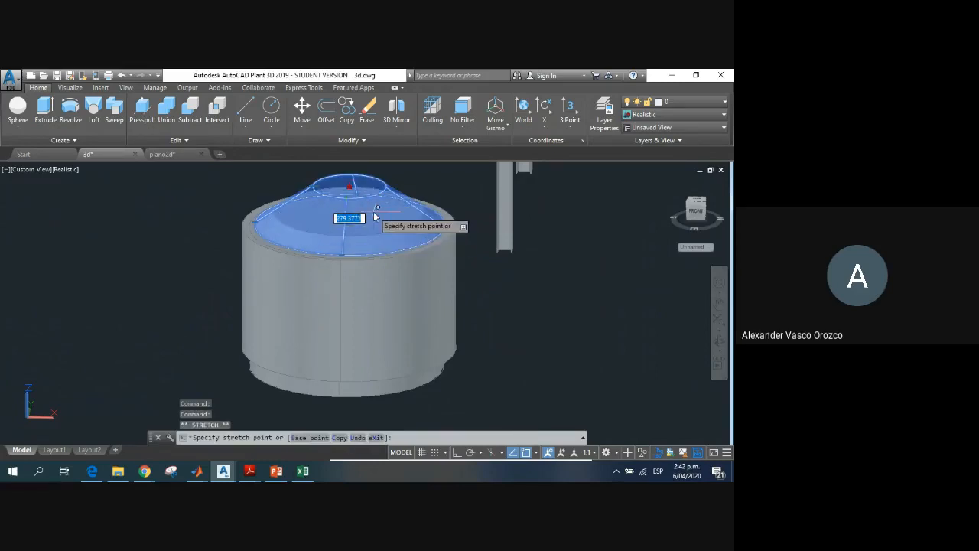
key("Escape")
key("Escape")
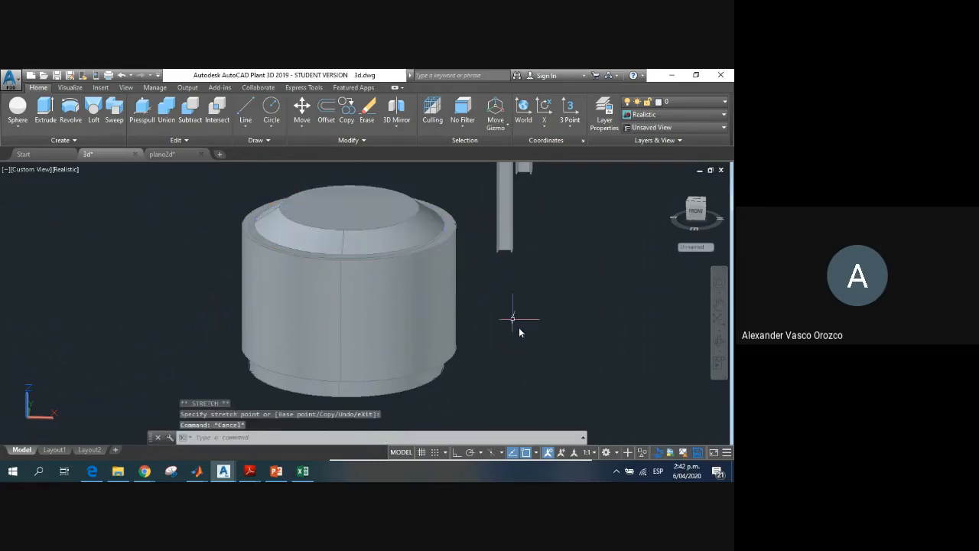
Step: Switch the workspace from 3D Basics to 3D Modeling
middle_click_drag(392, 336, 458, 339, "shift")
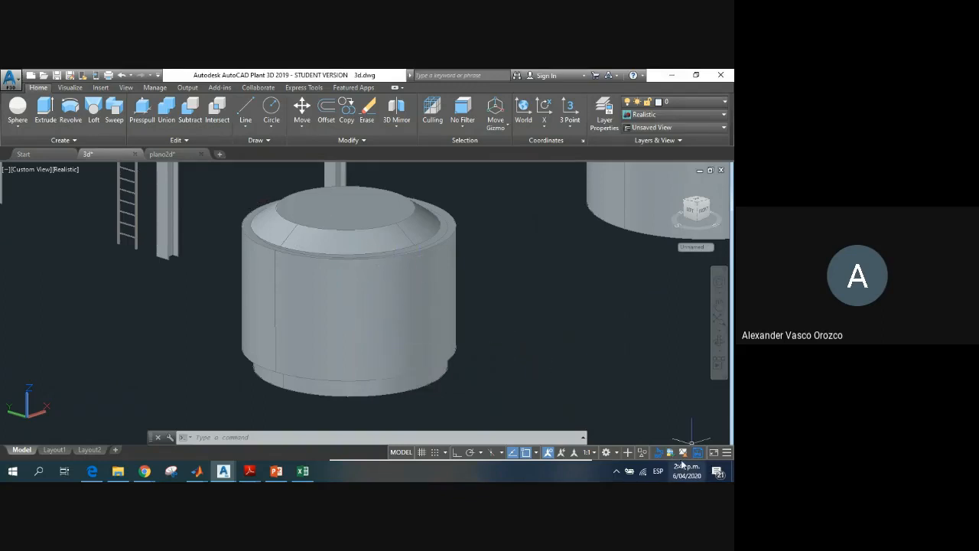
left_click(618, 454)
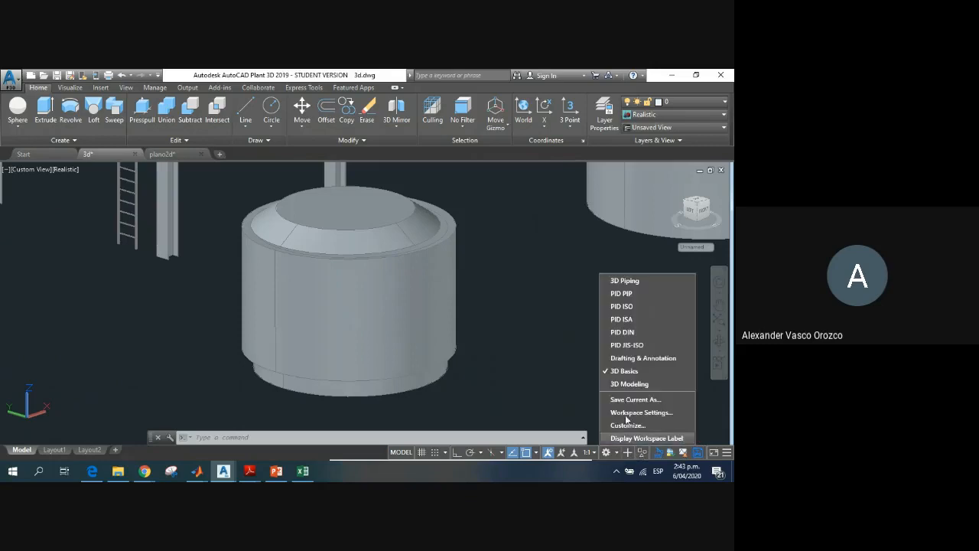
left_click(626, 386)
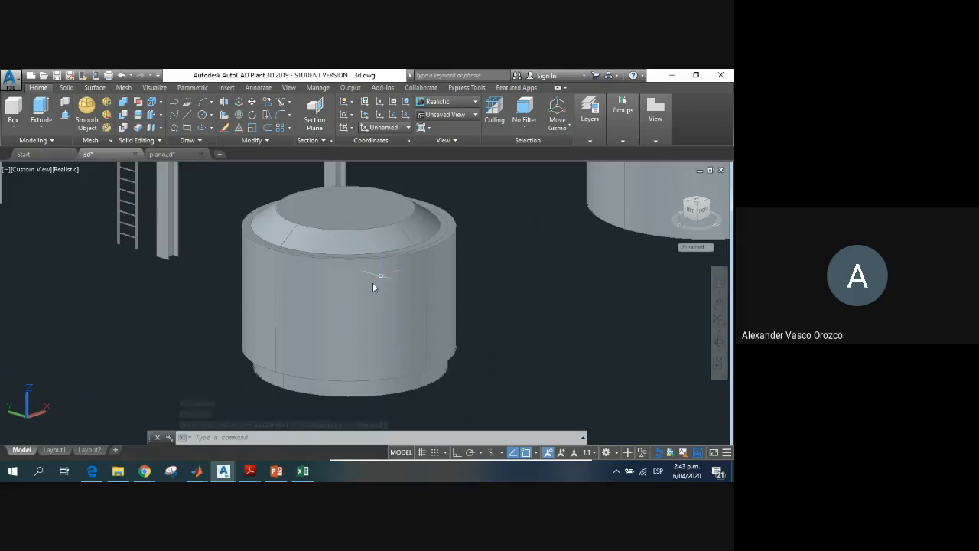
left_click(695, 202)
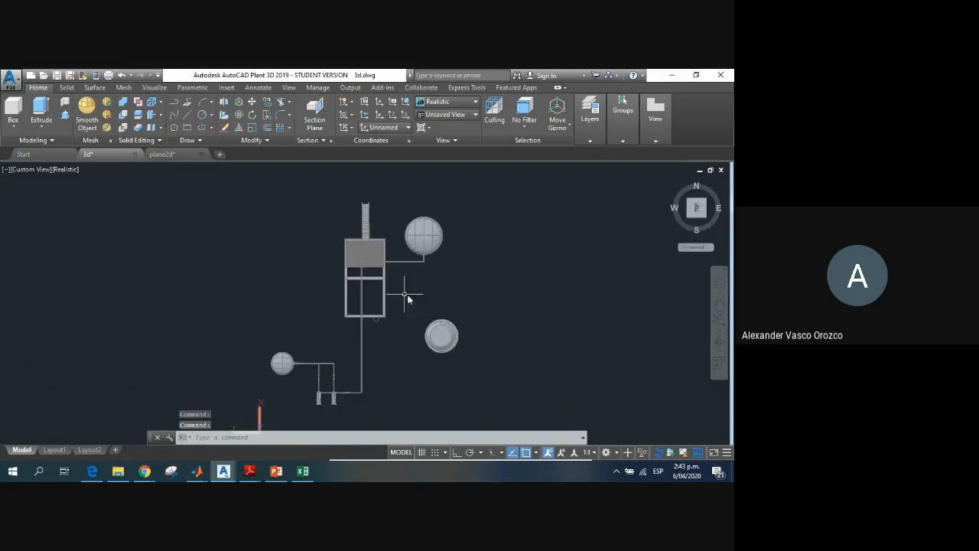
left_click(409, 311)
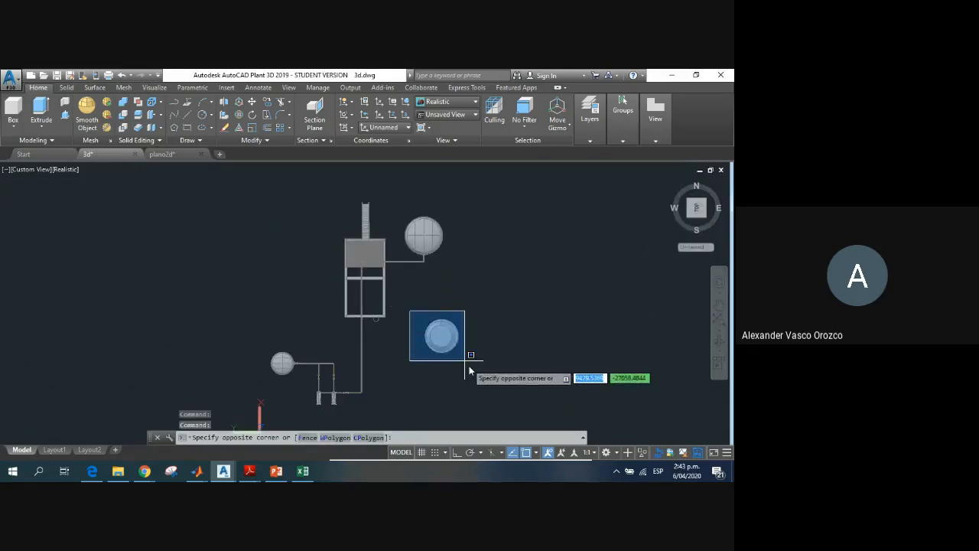
left_click(464, 359)
scroll(459, 345, "up", 5)
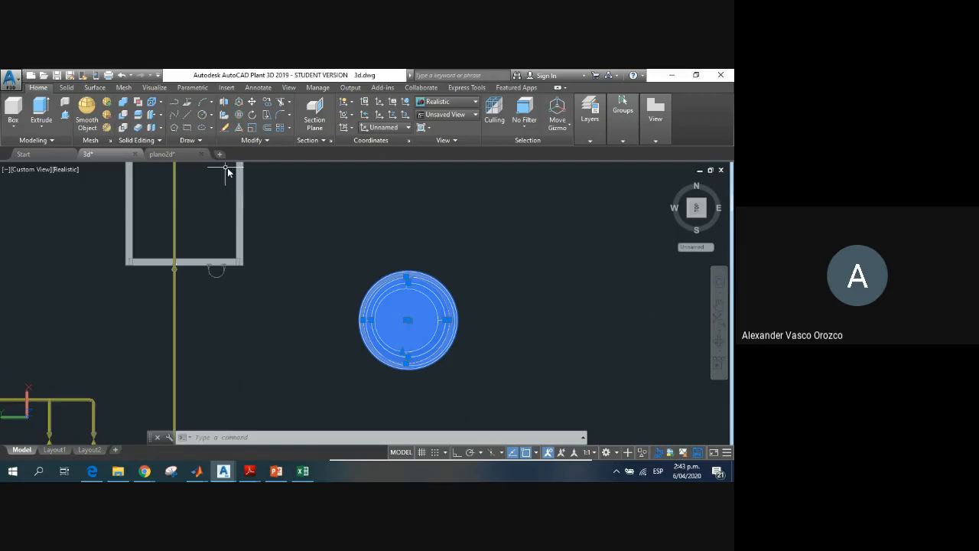
left_click(590, 126)
left_click(583, 343)
key("Escape")
key("Escape")
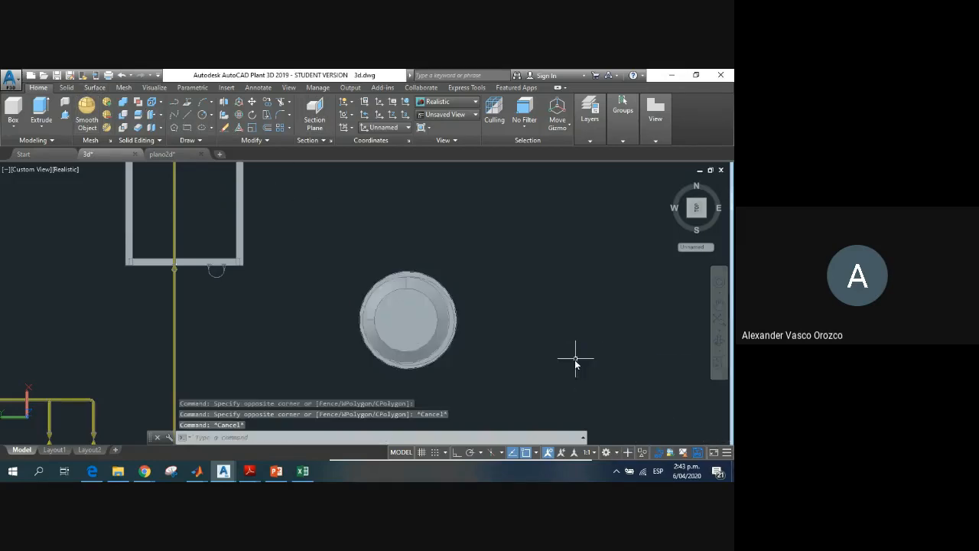
Step: Return to an angled side view of the reactor and switch to the 3D Piping workspace
middle_click_drag(471, 354, 472, 287, "shift")
scroll(481, 390, "up", 2)
middle_click_drag(475, 388, 419, 255)
scroll(507, 345, "down", 3)
scroll(425, 372, "up", 1)
scroll(425, 372, "up", 2)
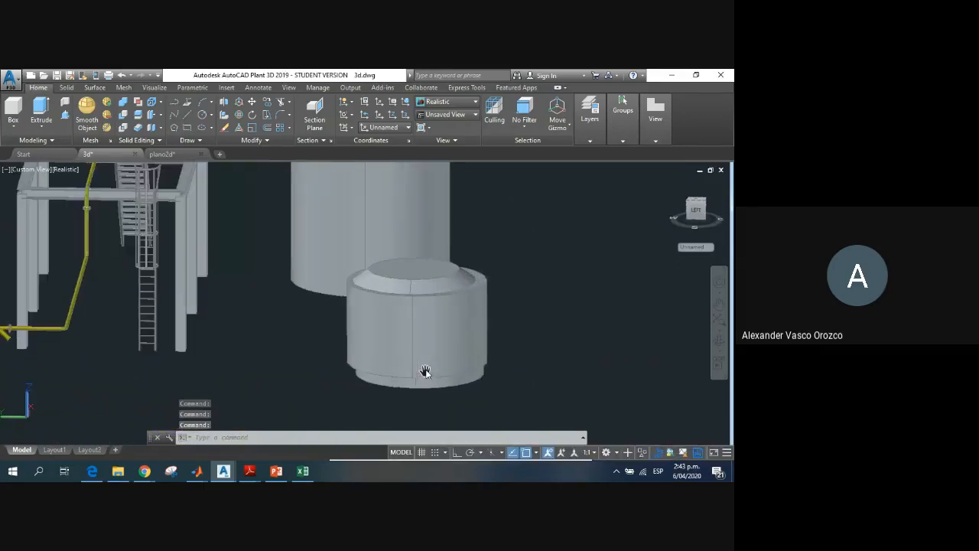
left_click(605, 452)
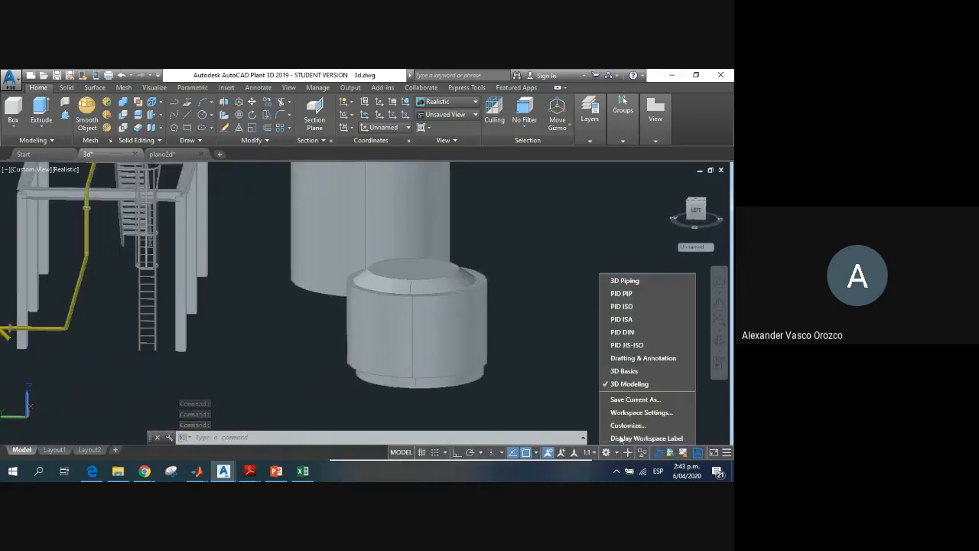
left_click(632, 282)
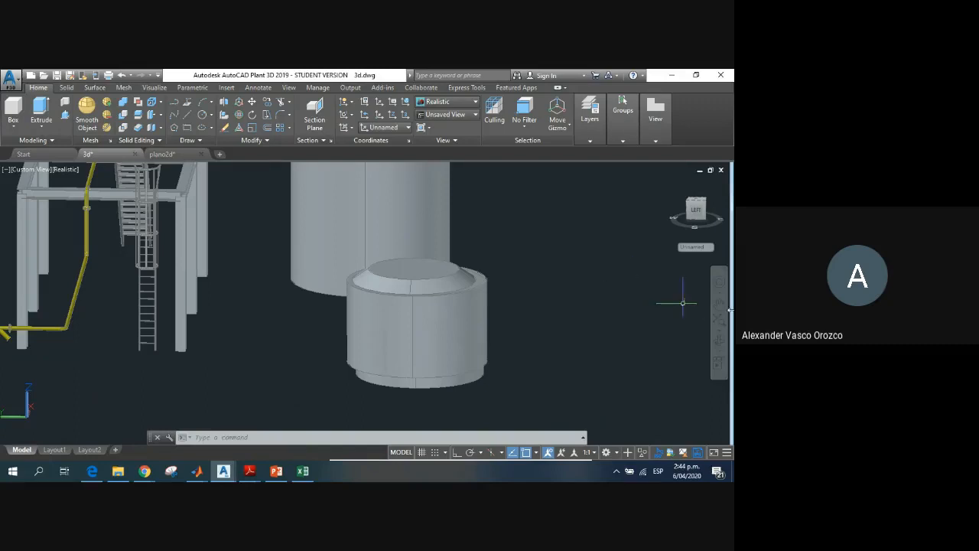
Step: Switch the workspace to 3D Piping
left_click(616, 452)
left_click(625, 282)
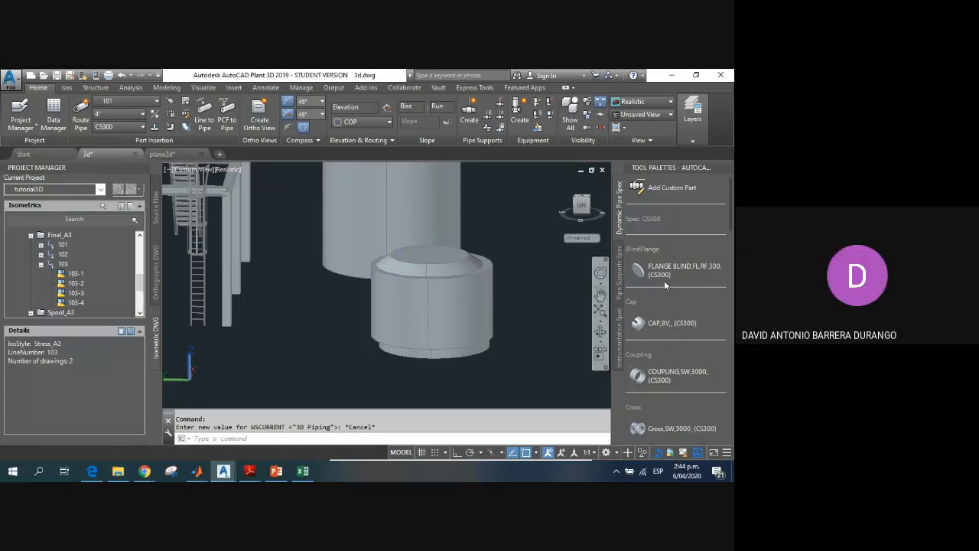
Step: Examine the fittings, flanges and valves available in the CS300 pipe spec to find a suitable flange for the reactor
scroll(648, 333, "down", 3)
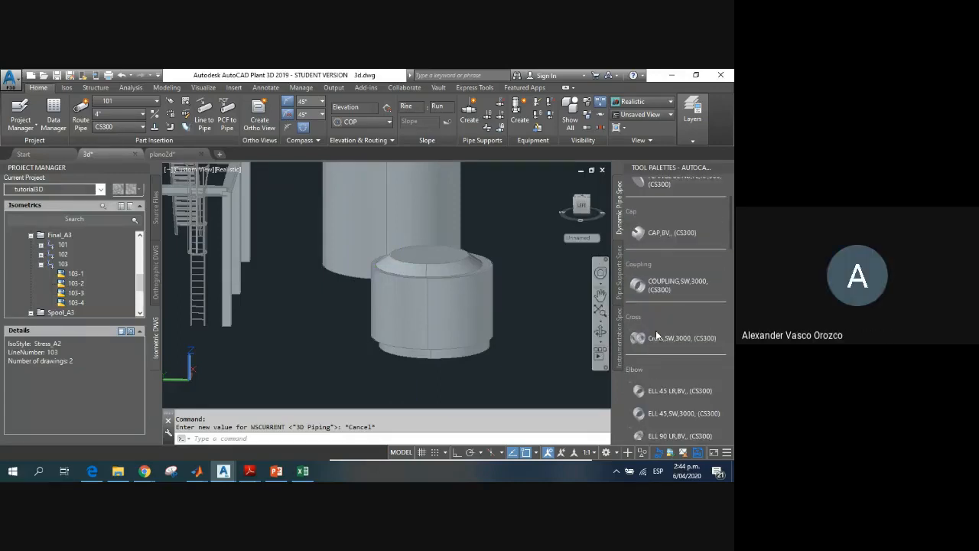
scroll(656, 330, "down", 3)
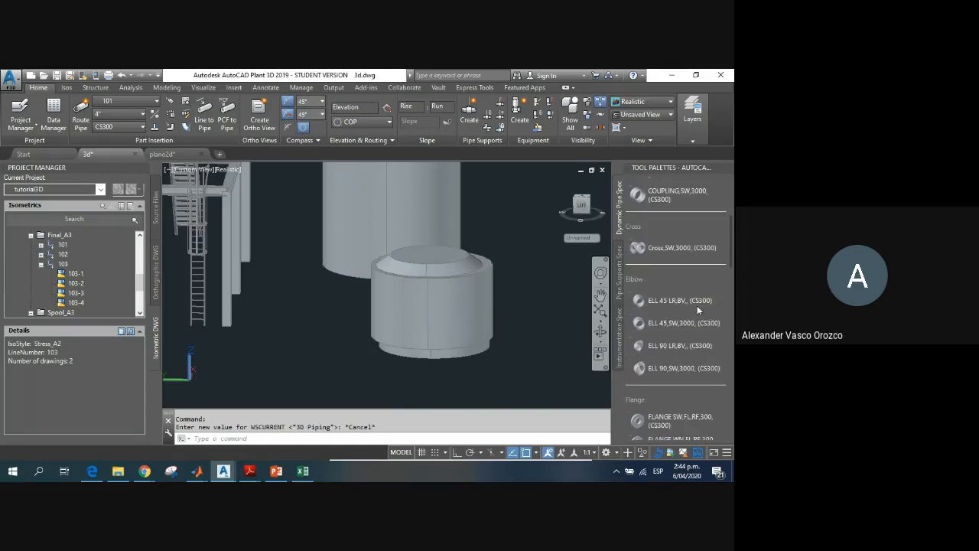
scroll(696, 305, "down", 2)
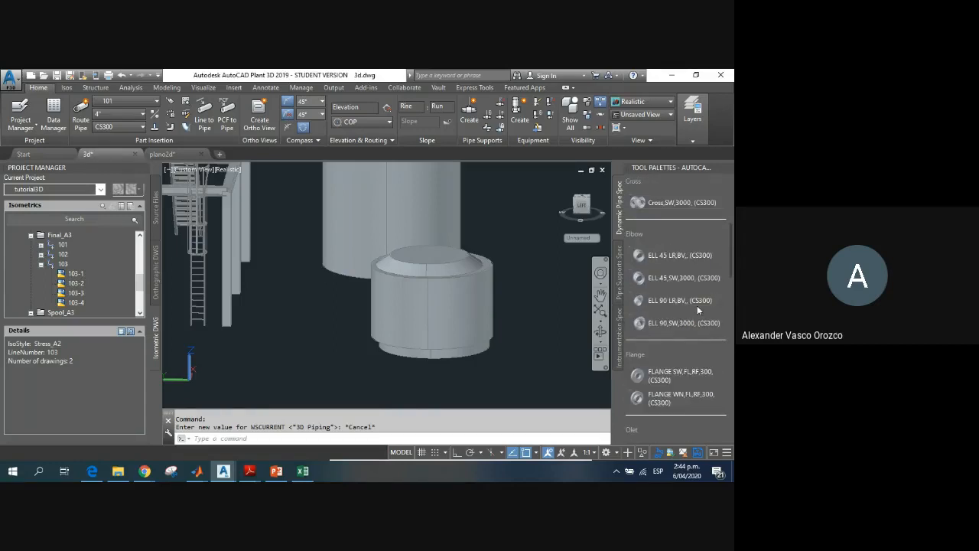
scroll(651, 325, "down", 3)
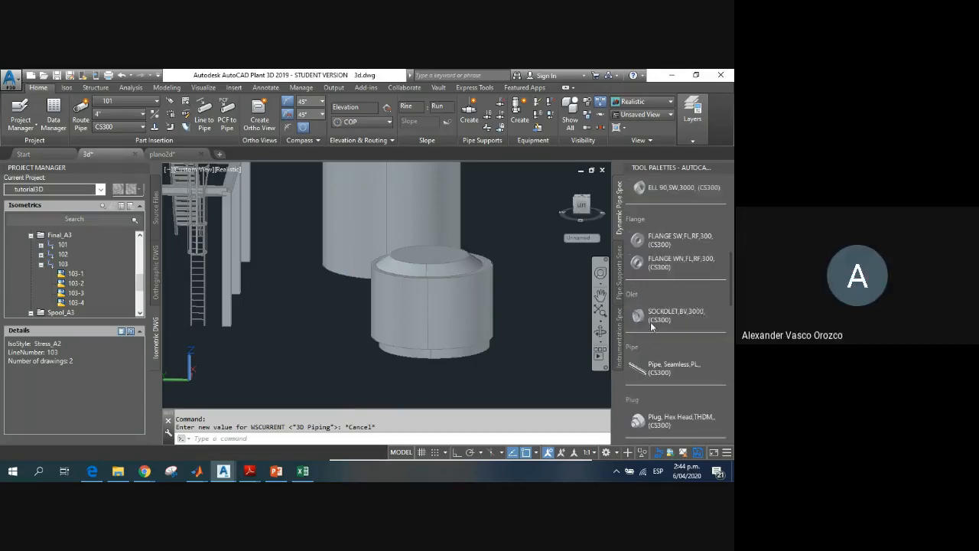
scroll(655, 293, "up", 2)
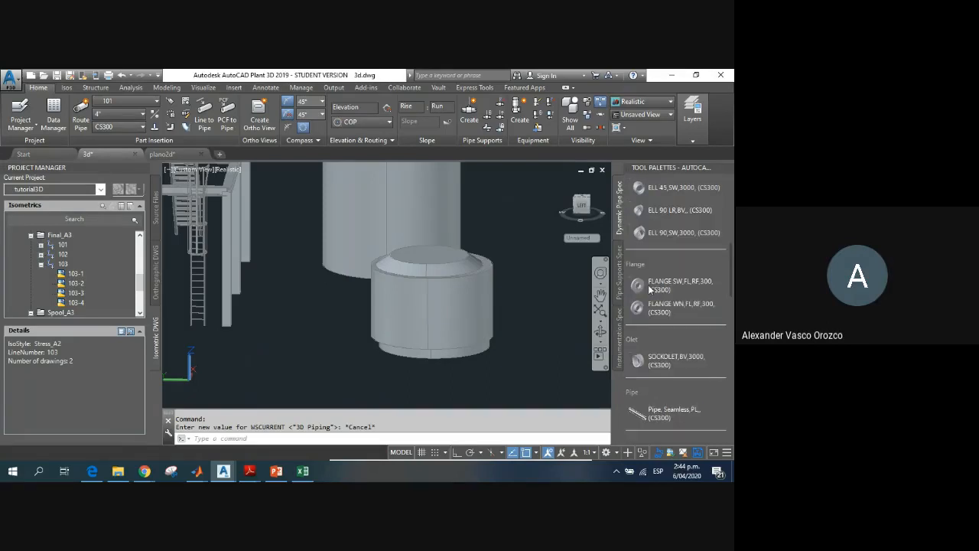
scroll(659, 320, "down", 7)
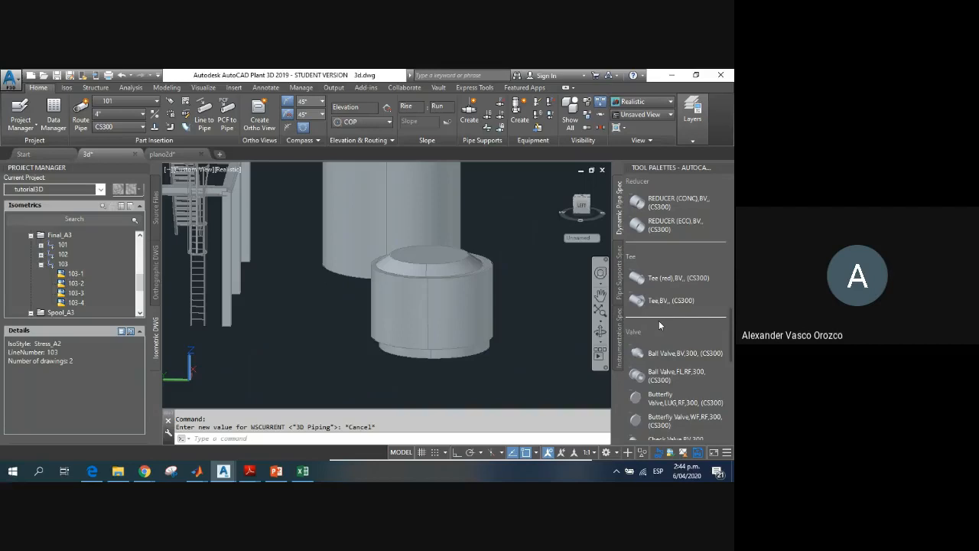
scroll(658, 325, "down", 3)
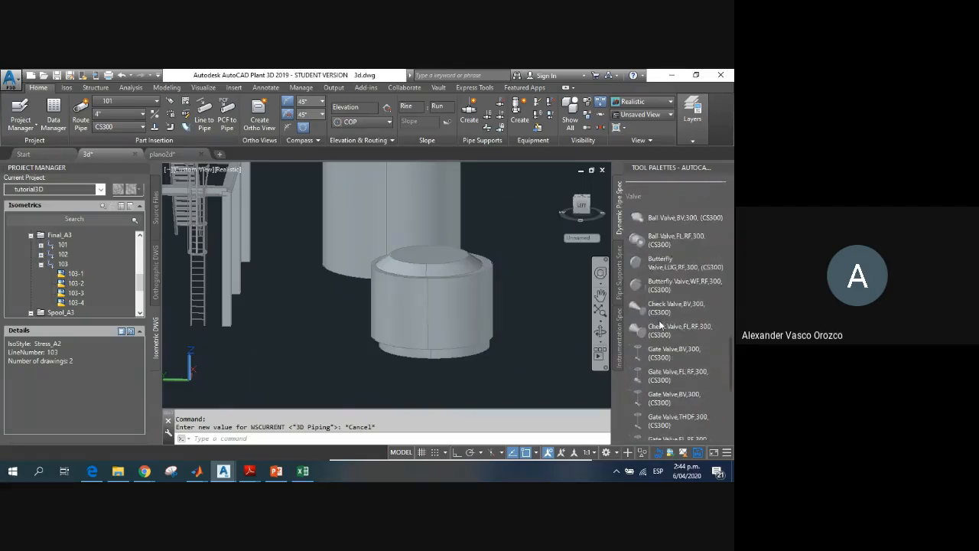
scroll(659, 325, "up", 6)
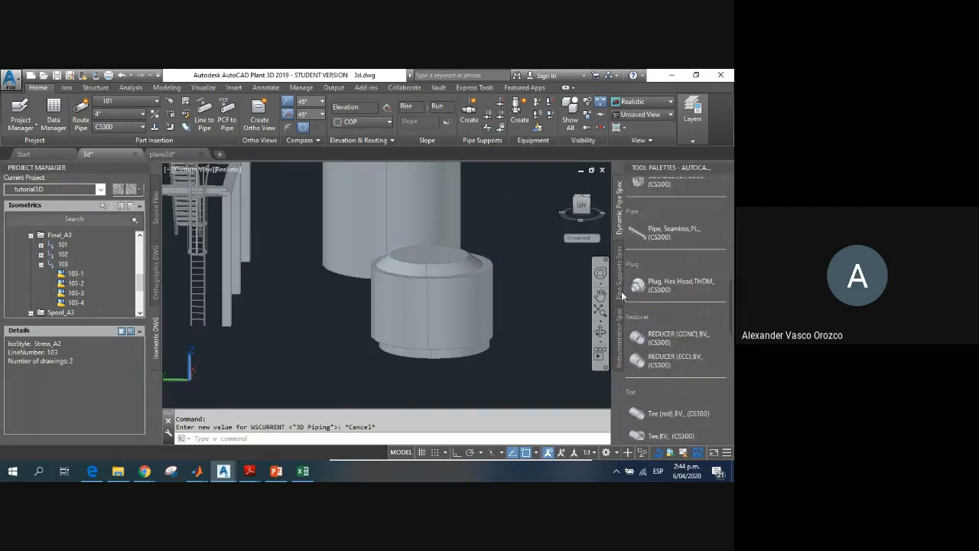
left_click(621, 321)
left_click(620, 219)
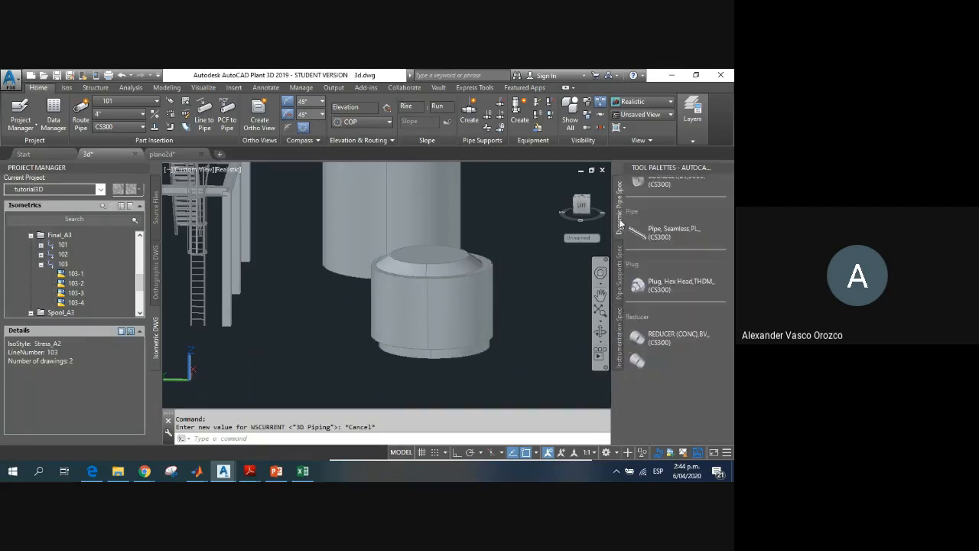
scroll(663, 304, "up", 10)
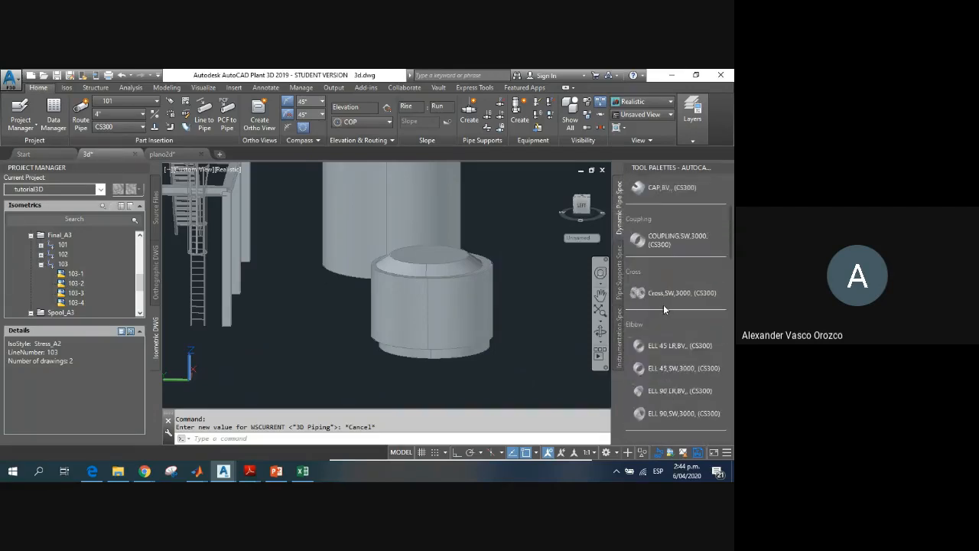
scroll(663, 304, "down", 2)
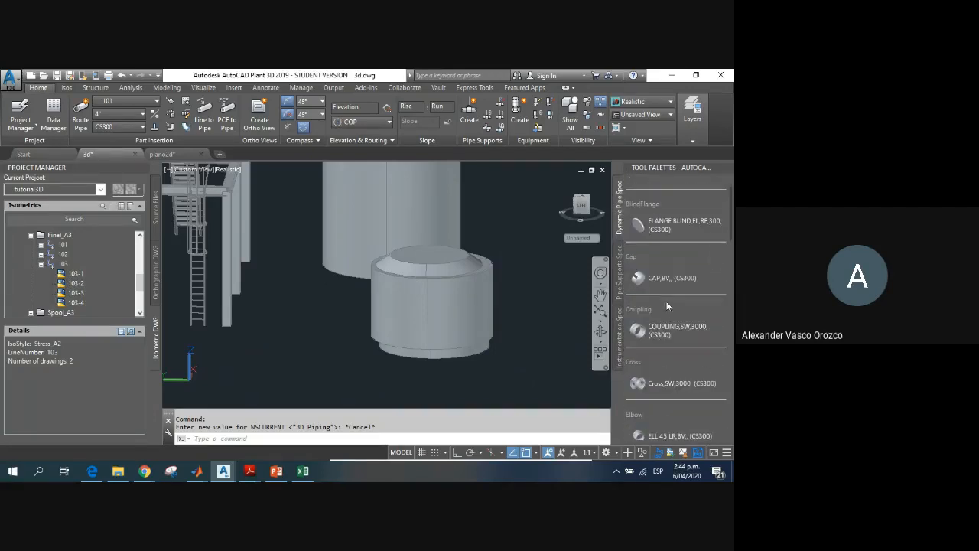
scroll(676, 369, "down", 4)
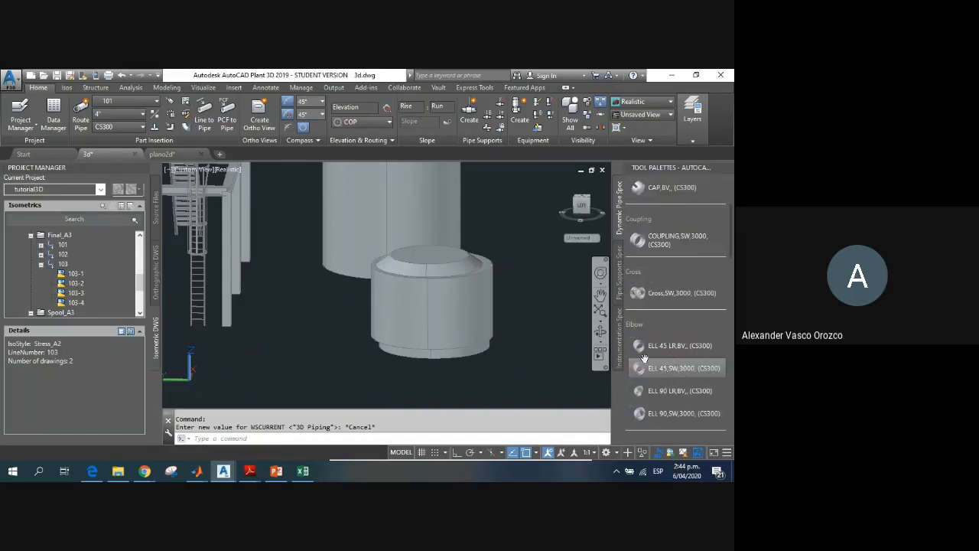
scroll(648, 374, "down", 4)
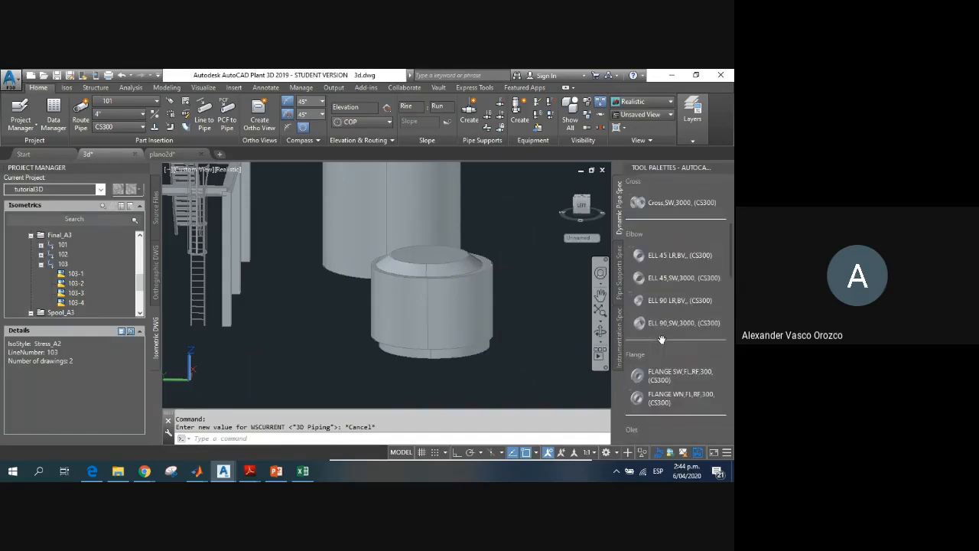
left_click(650, 399)
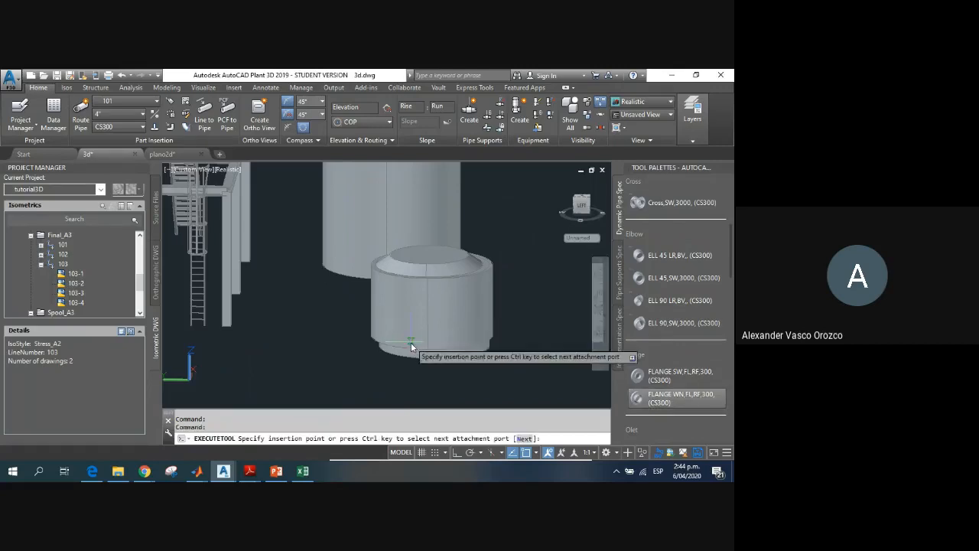
scroll(406, 334, "up", 3)
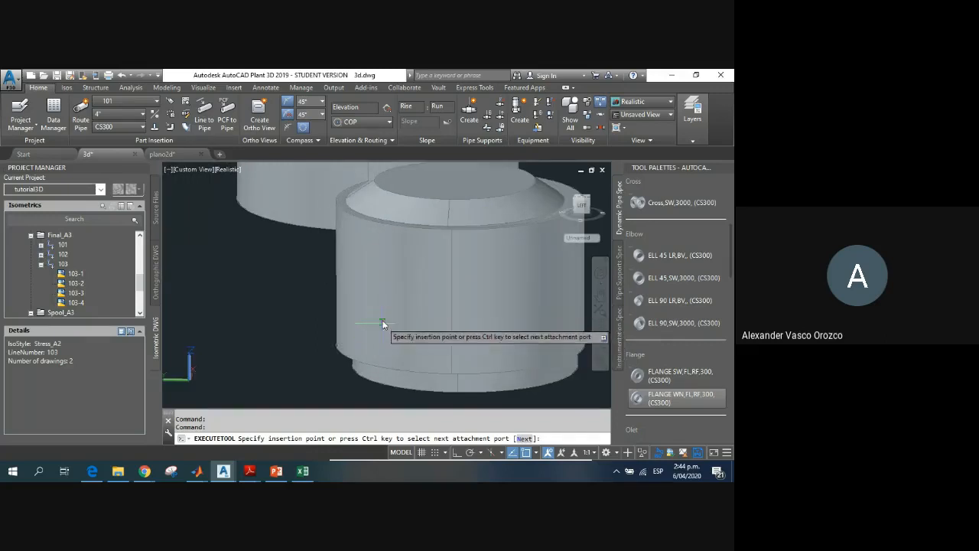
left_click(452, 278)
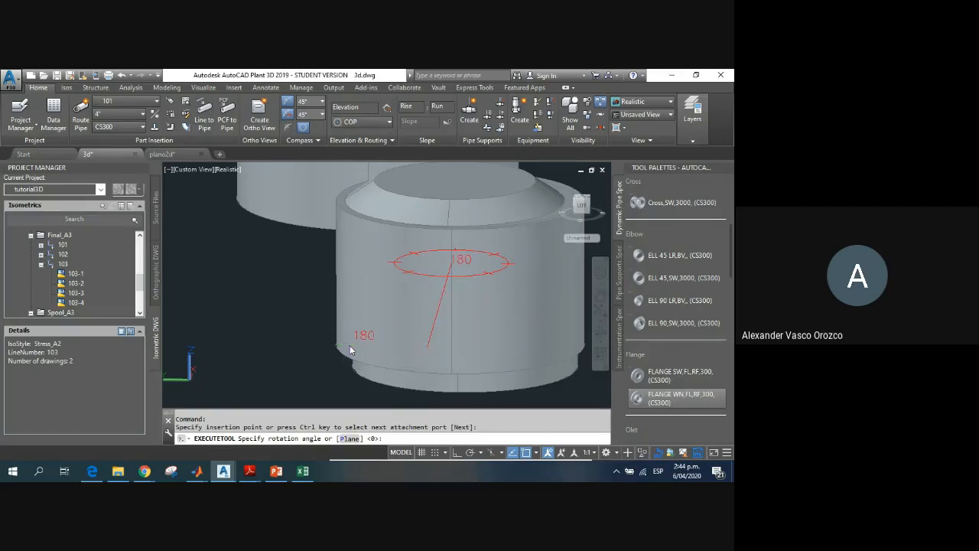
key("Escape")
key("Escape")
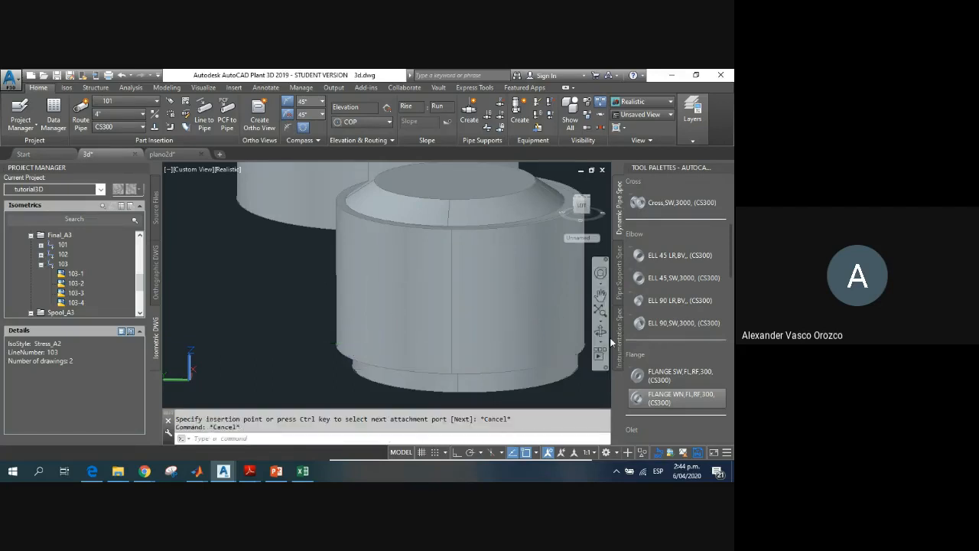
Step: Try to insert a FLANGE WN,FL,RF,300 from the CS300 spec above the reactor's conical roof
left_click(666, 399)
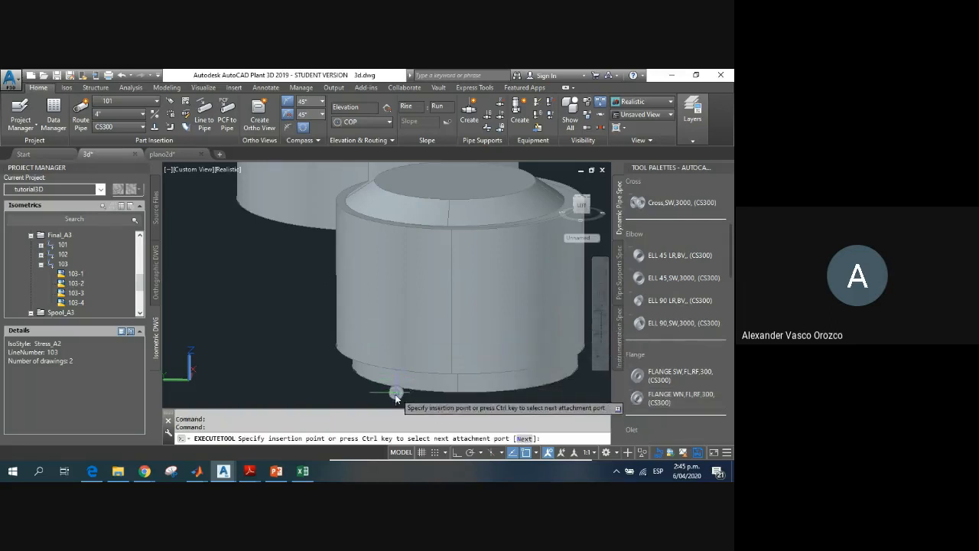
scroll(399, 381, "up", 2)
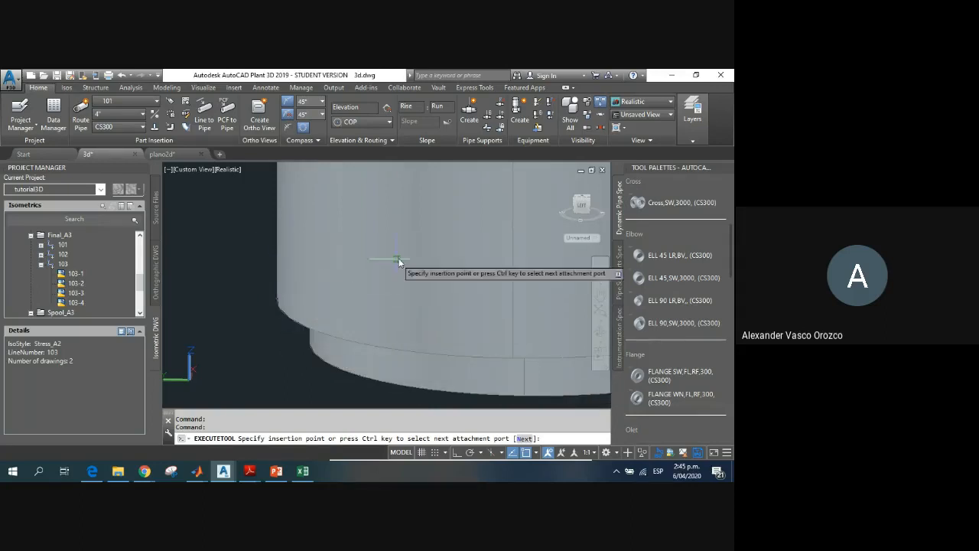
scroll(462, 240, "down", 4)
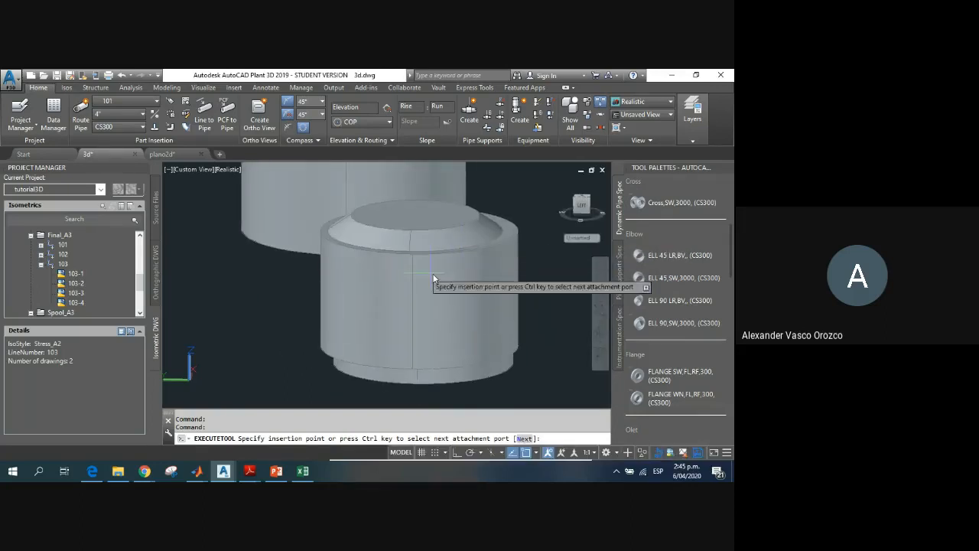
left_click(415, 181)
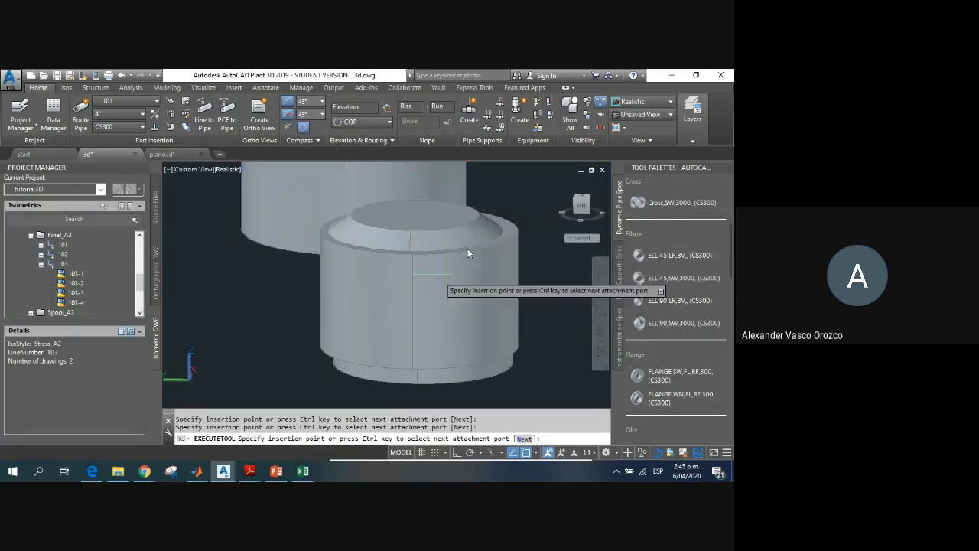
key("Escape")
Step: Place another CS300 weld-neck flange (FLANGE WN,FL,RF,300) over the reactor's flat top, setting its rotation freehand
middle_click_drag(518, 271, 545, 292)
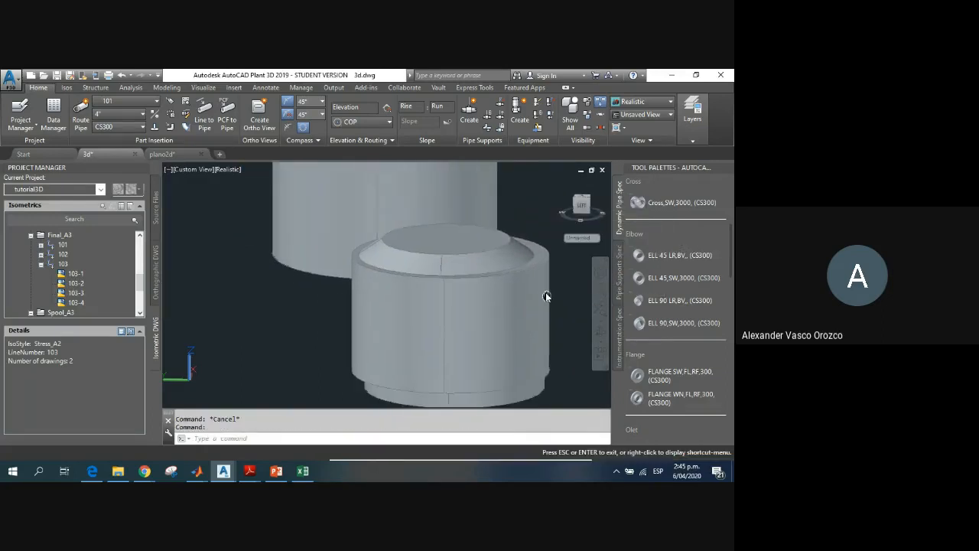
middle_click_drag(498, 336, 498, 339, "shift")
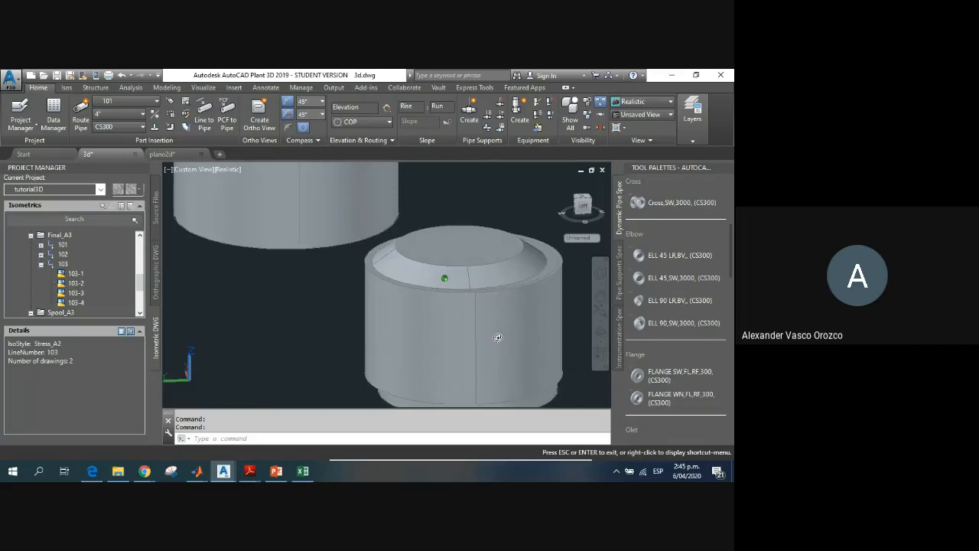
left_click(657, 397)
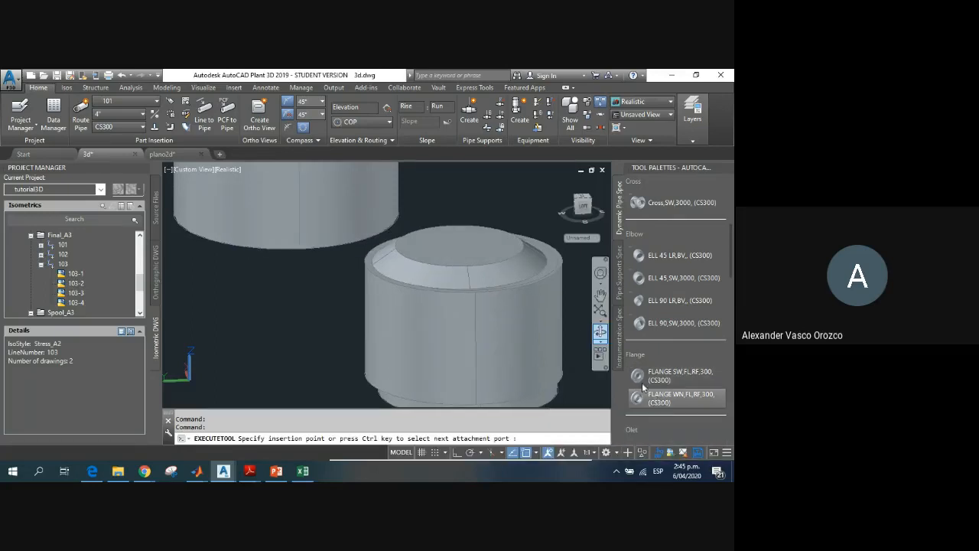
left_click(467, 202)
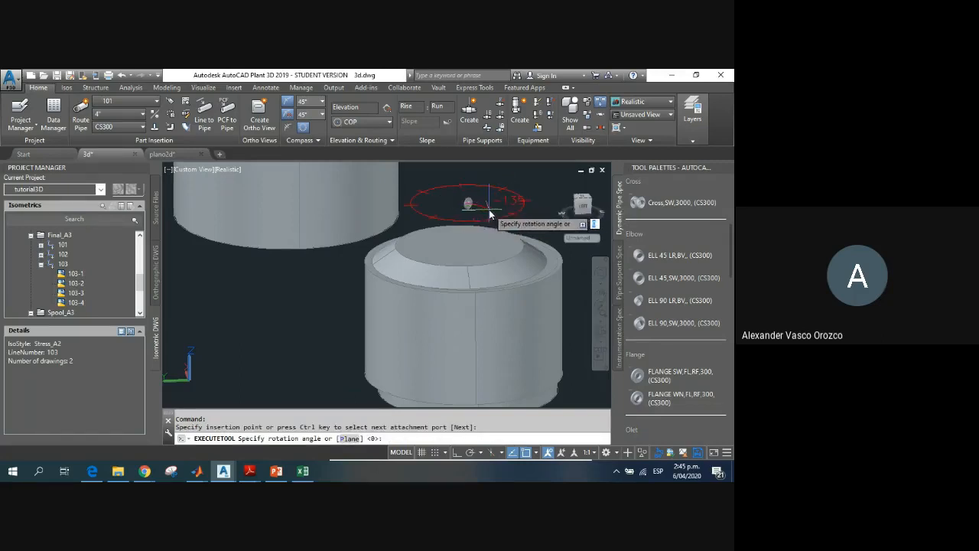
left_click(462, 213)
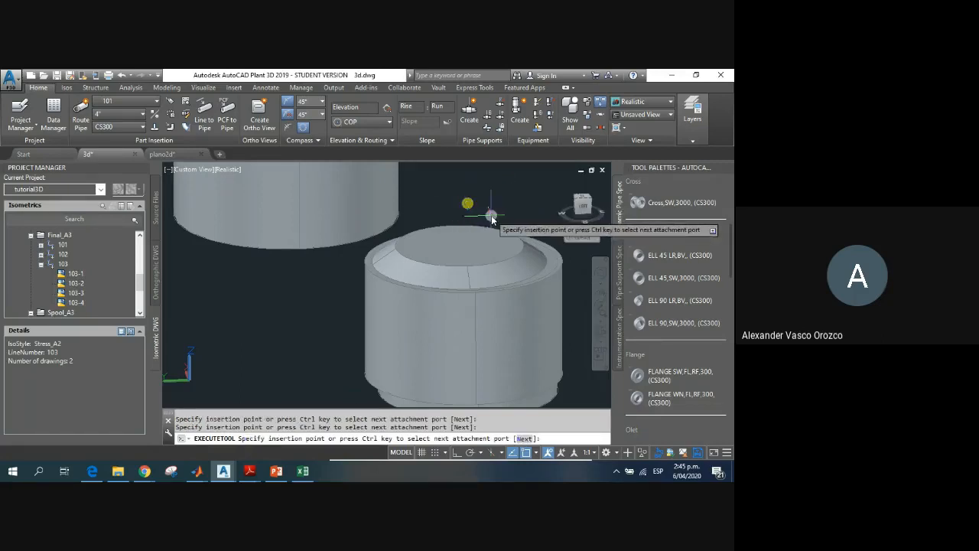
key("Escape")
Step: Delete the misplaced weld-neck flanges lying away from the reactor, near the tall tank
scroll(479, 206, "up", 5)
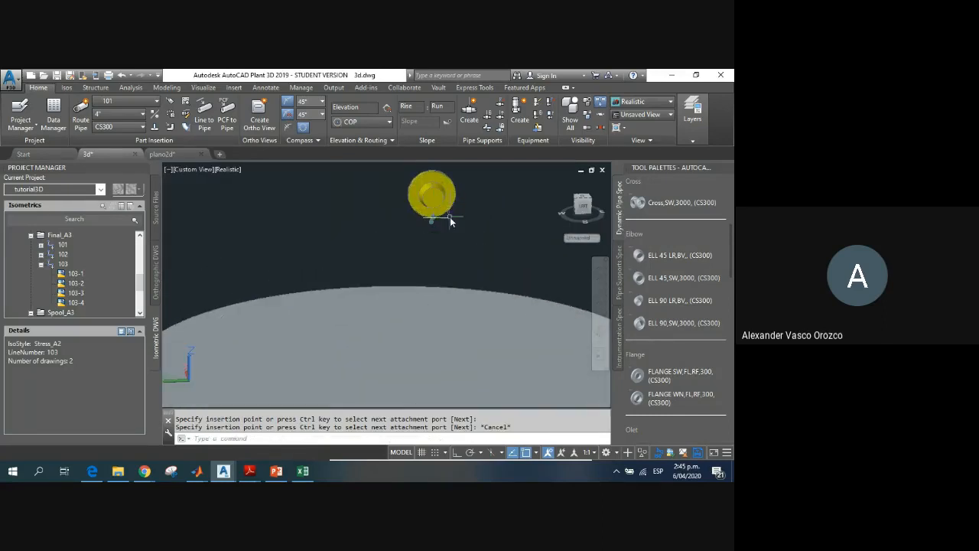
middle_click_drag(451, 210, 407, 225, "shift")
scroll(409, 228, "up", 5)
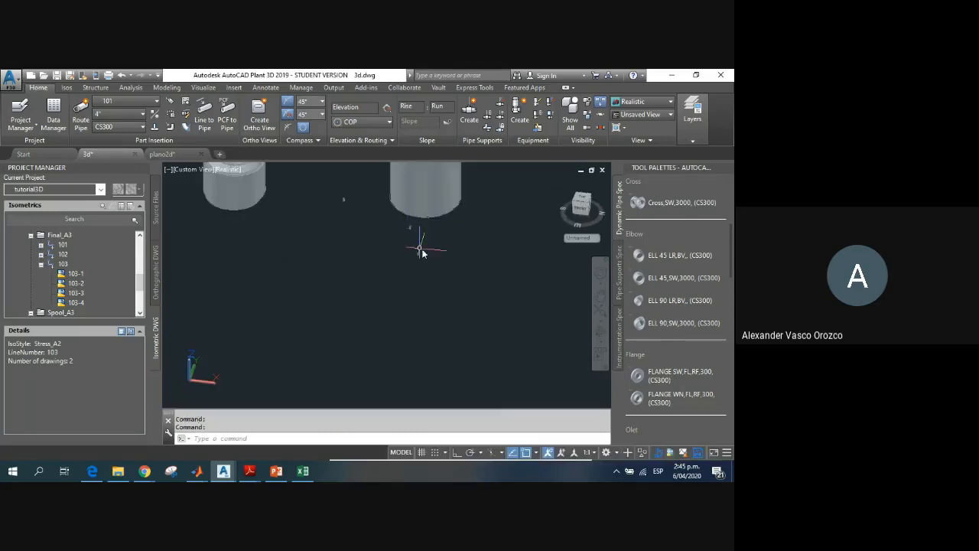
scroll(414, 229, "up", 4)
middle_click_drag(271, 182, 347, 265)
scroll(346, 262, "up", 4)
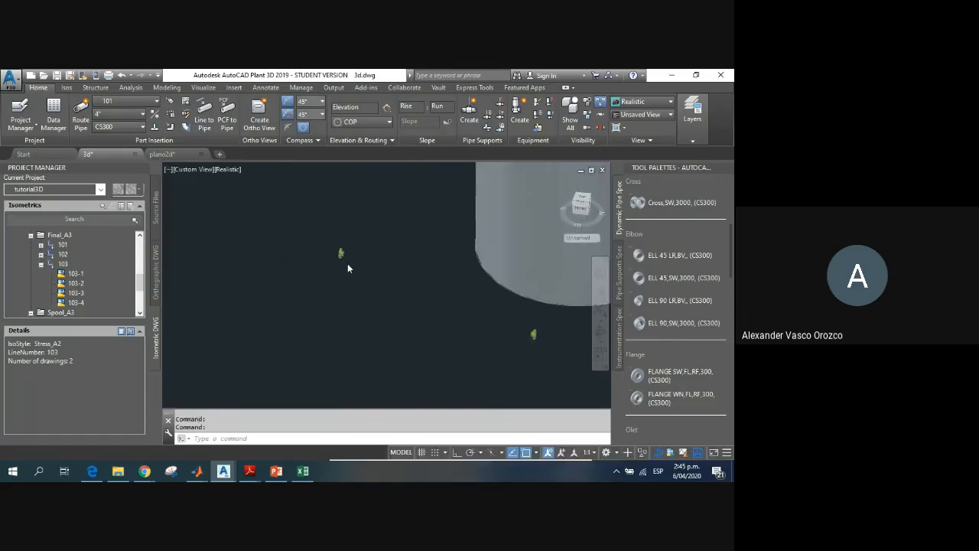
scroll(351, 258, "down", 4)
scroll(393, 268, "up", 5)
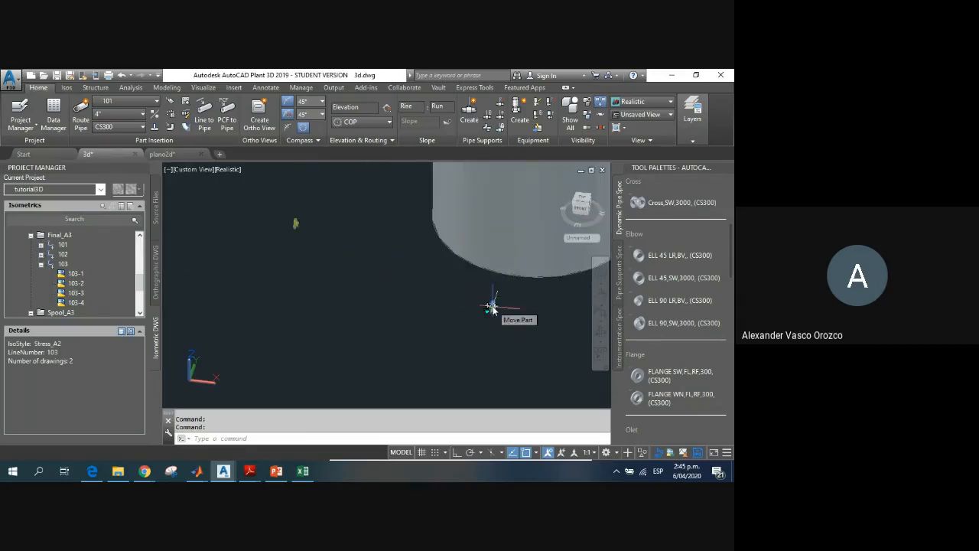
left_click(297, 227)
key("Delete")
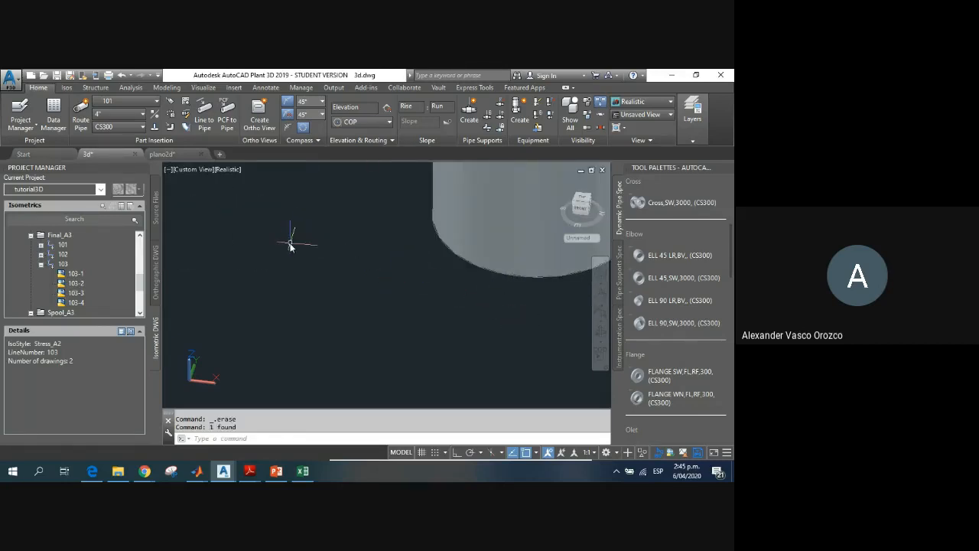
Step: Insert a FLANGE WN,FL,RF,300 from the CS300 spec at the outer edge of the reactor's upper rim
scroll(289, 242, "down", 5)
middle_click_drag(289, 242, 481, 297)
scroll(410, 289, "up", 2)
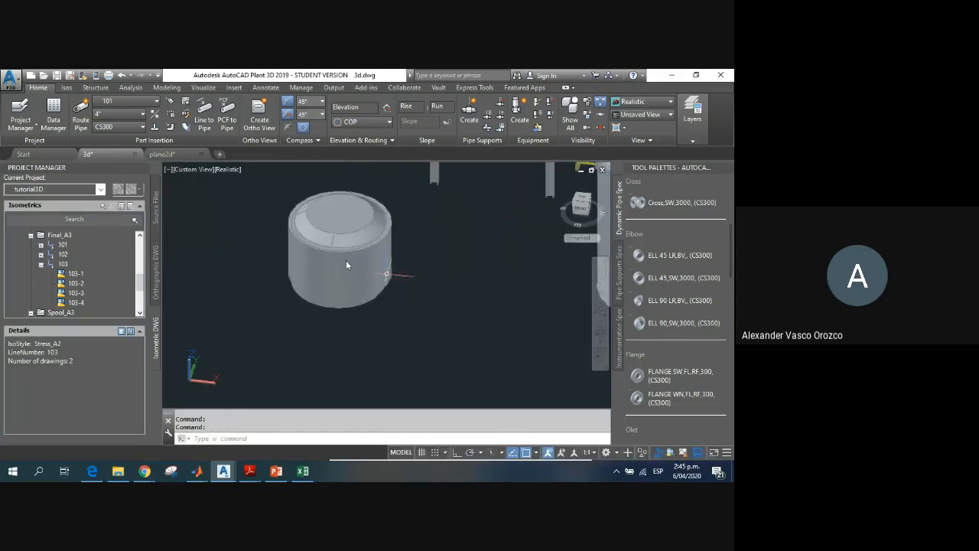
middle_click_drag(318, 221, 332, 273)
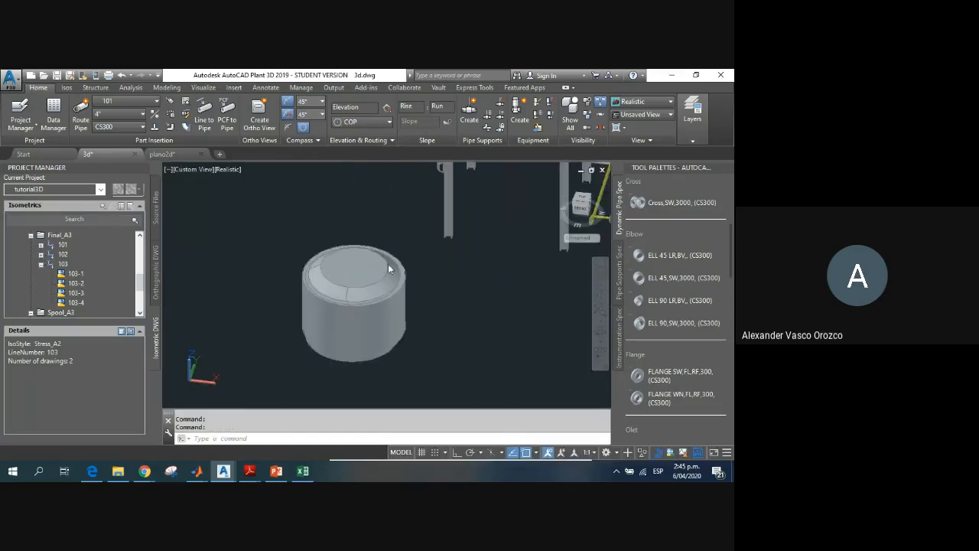
left_click(651, 396)
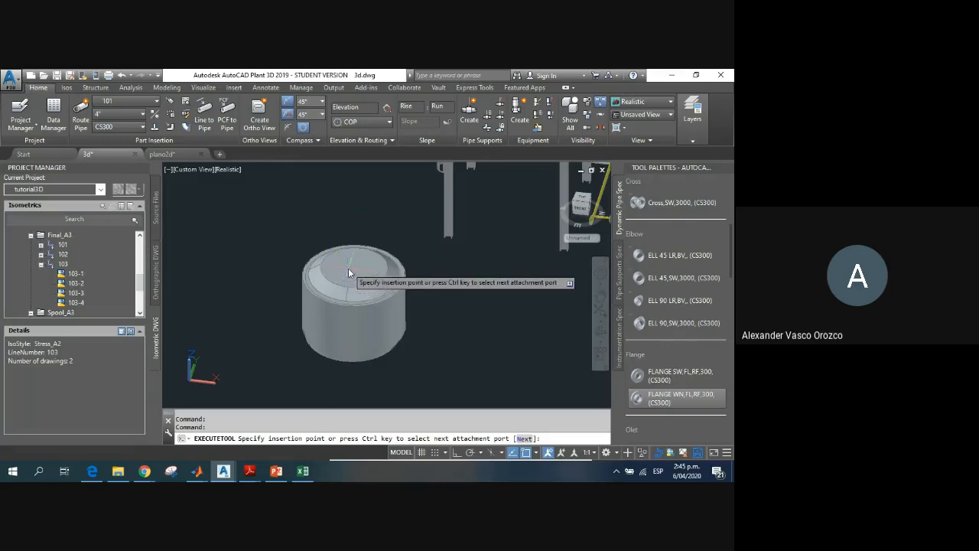
scroll(302, 243, "up", 1)
scroll(293, 255, "up", 2)
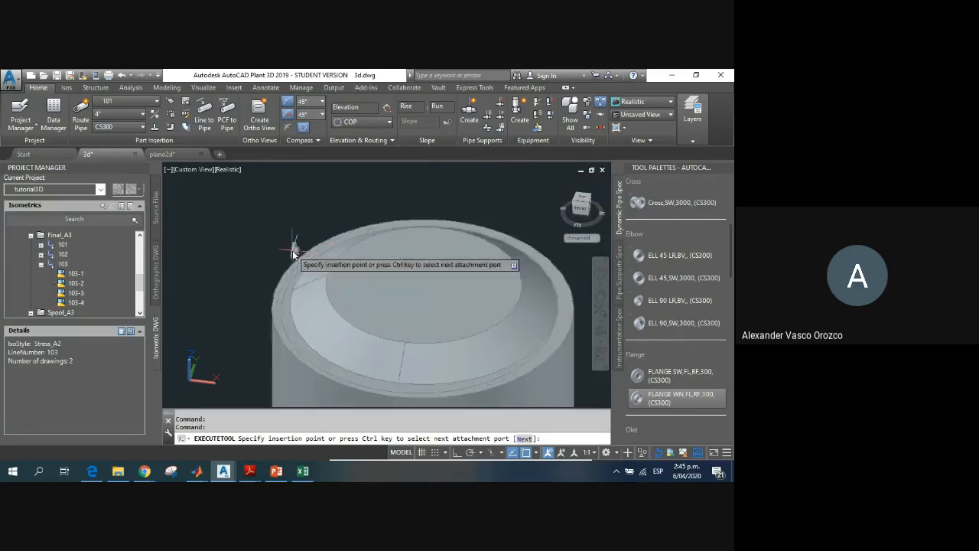
scroll(293, 255, "up", 1)
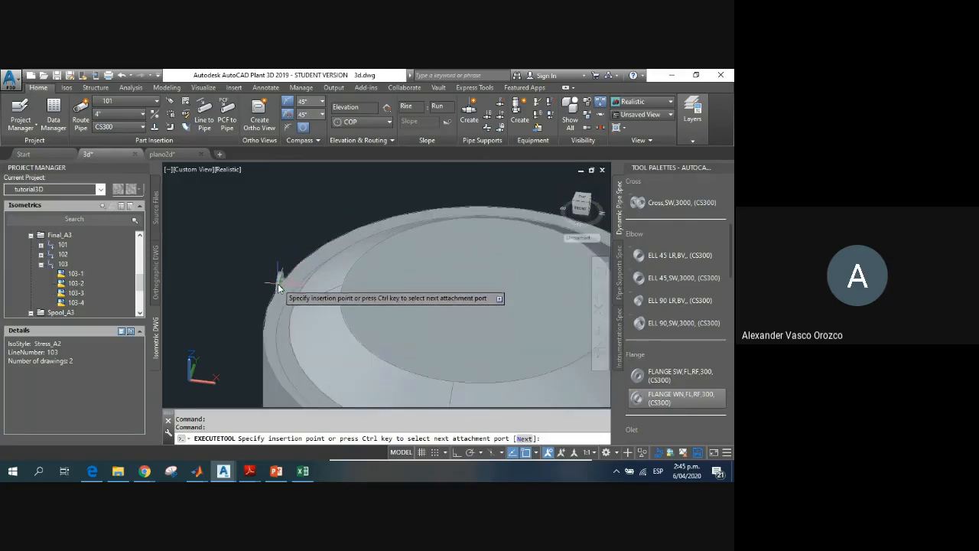
left_click(278, 286)
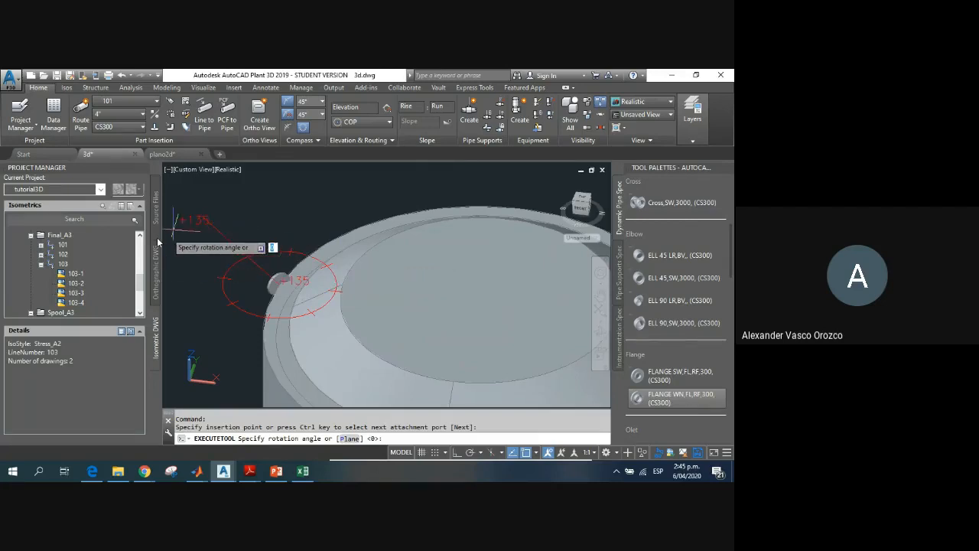
Step: Set the new weld-neck flange's rotation angle to 20 and end the insertion
scroll(246, 294, "up", 2)
scroll(246, 294, "up", 2)
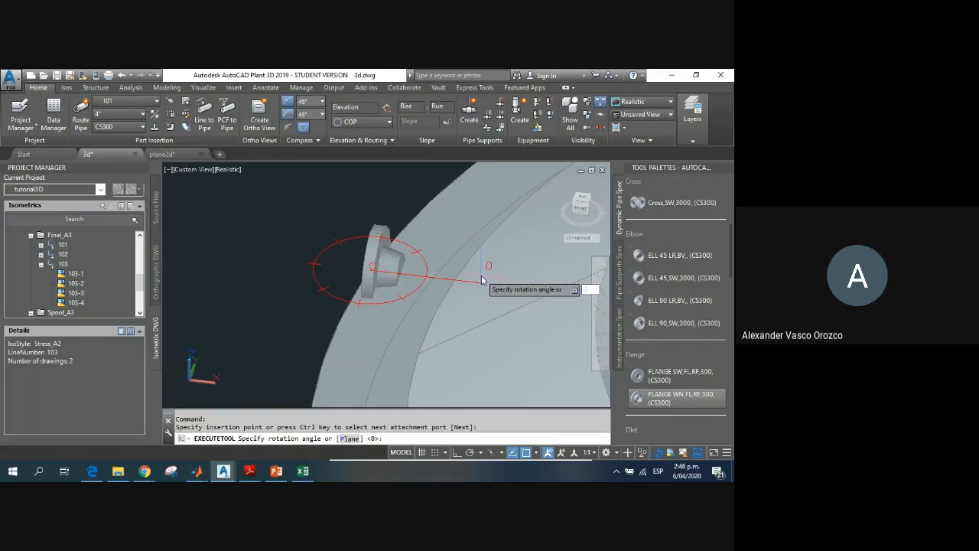
type("20")
key("Return")
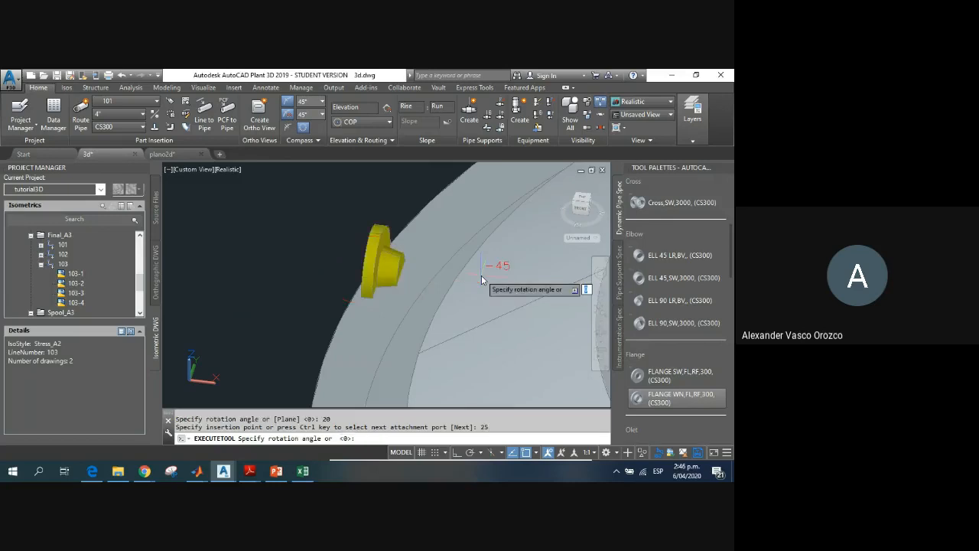
key("Escape")
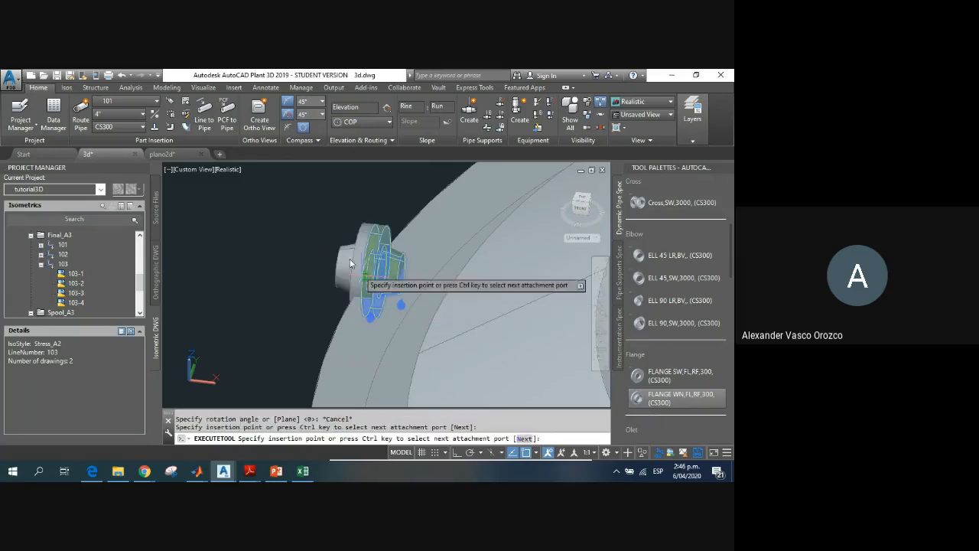
key("Escape")
Step: Check which substitute parts, including blind flanges, are offered for the weld-neck flange on the reactor
left_click(373, 277)
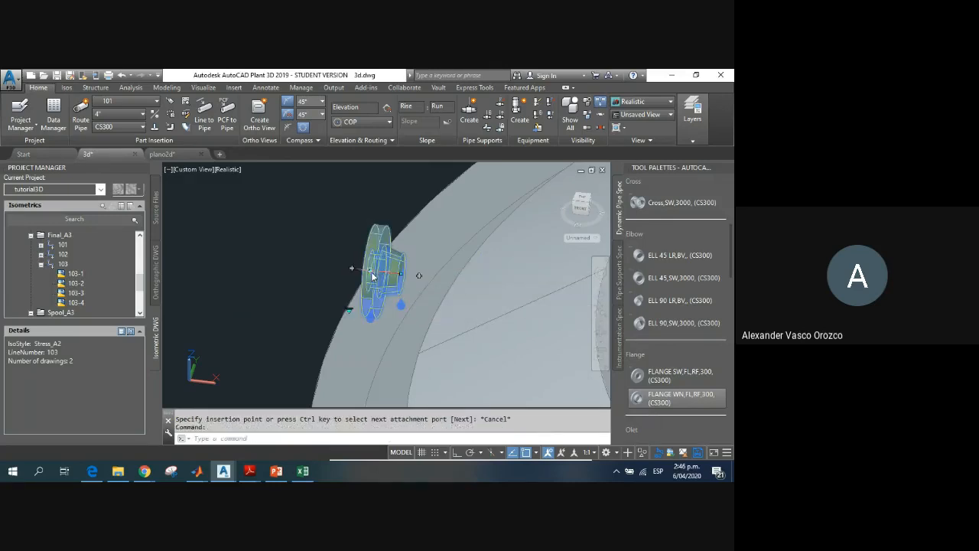
left_click(345, 313)
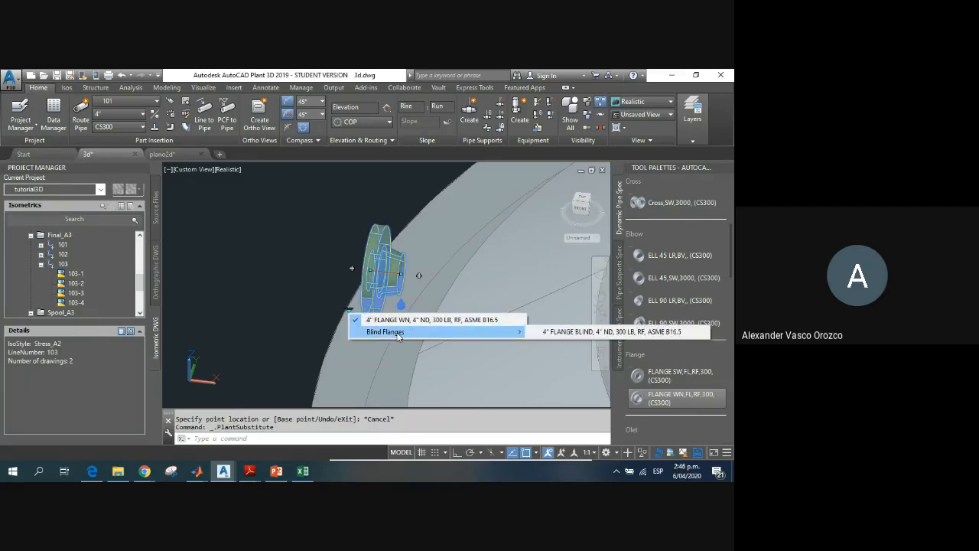
key("Escape")
key("Escape")
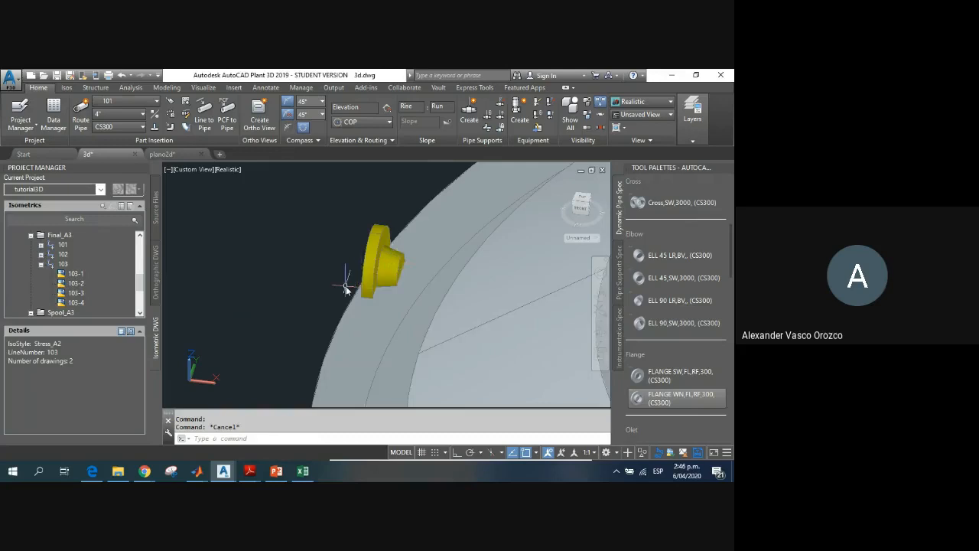
Step: Move the weld-neck flange in plan view so its neck meets the outermost point of the reactor's outer wall
scroll(346, 289, "down", 2)
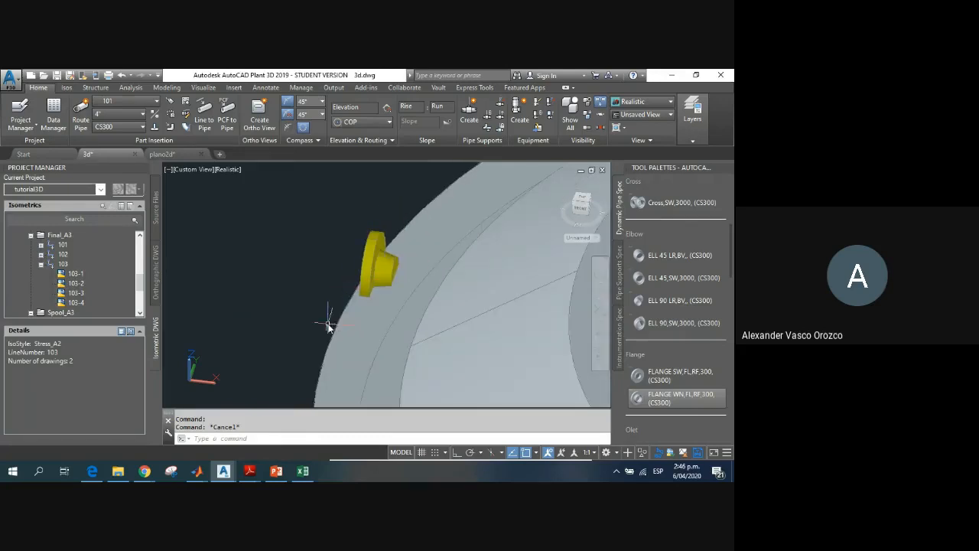
middle_click_drag(339, 324, 425, 289, "shift")
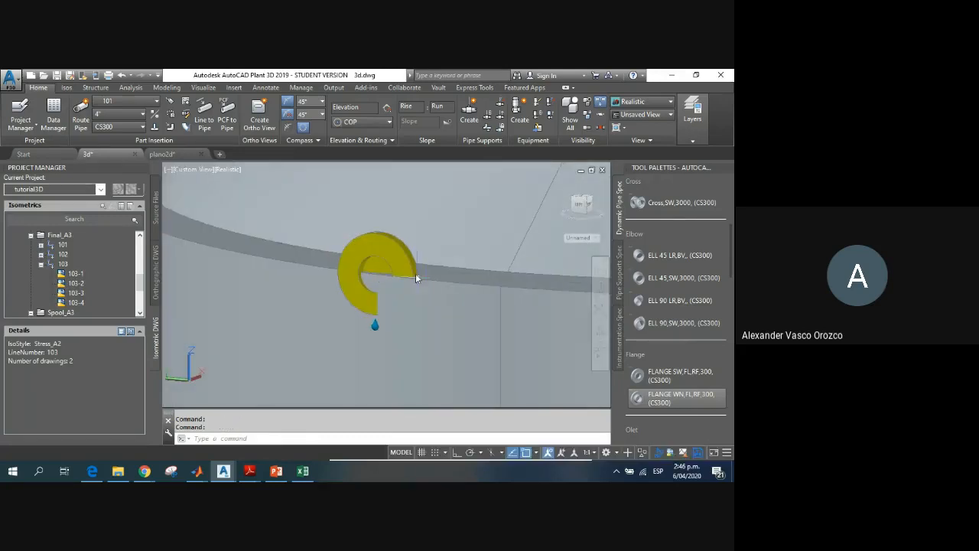
left_click(584, 200)
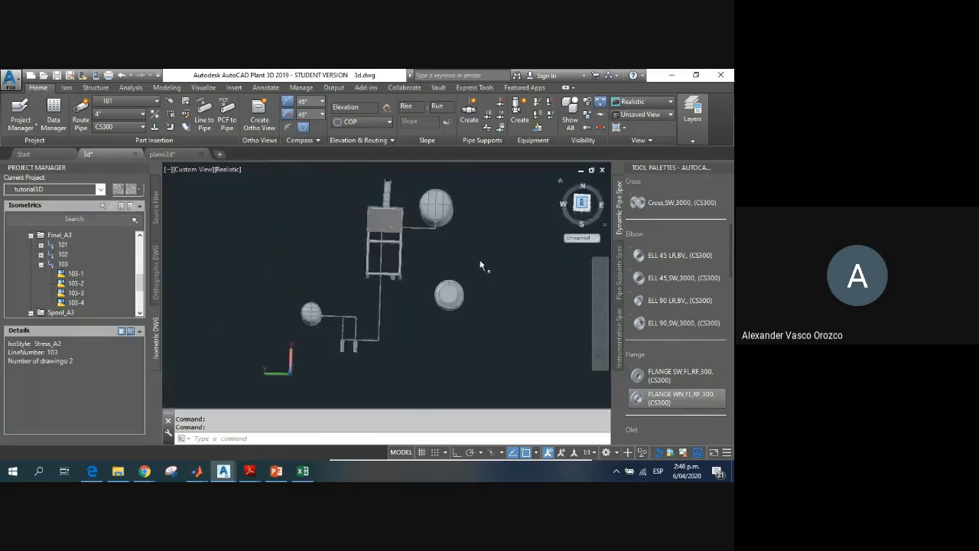
scroll(459, 311, "up", 12)
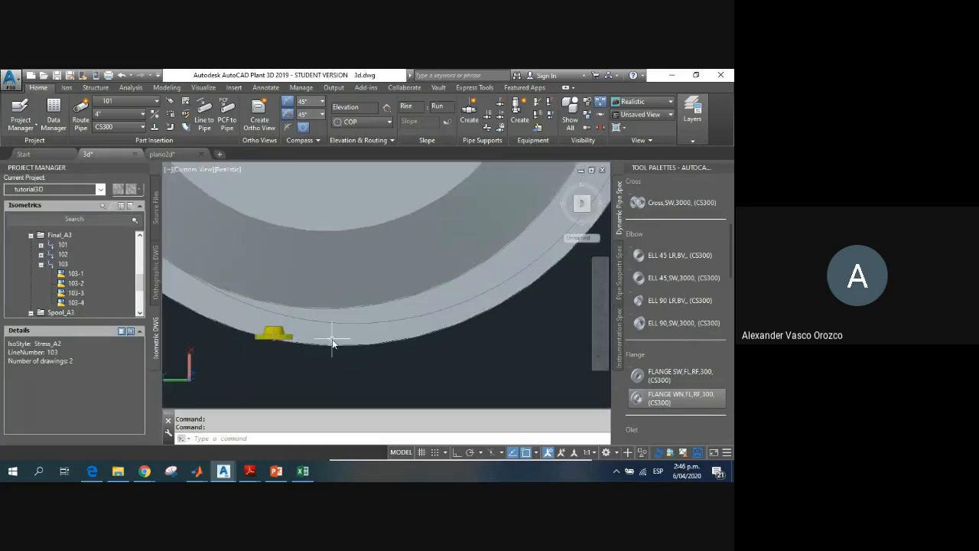
left_click(275, 334)
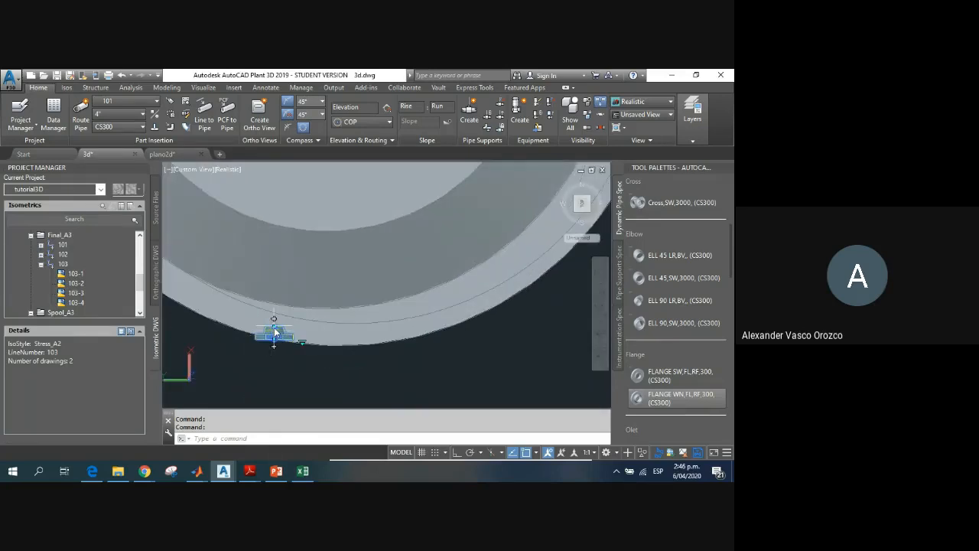
left_click(273, 334)
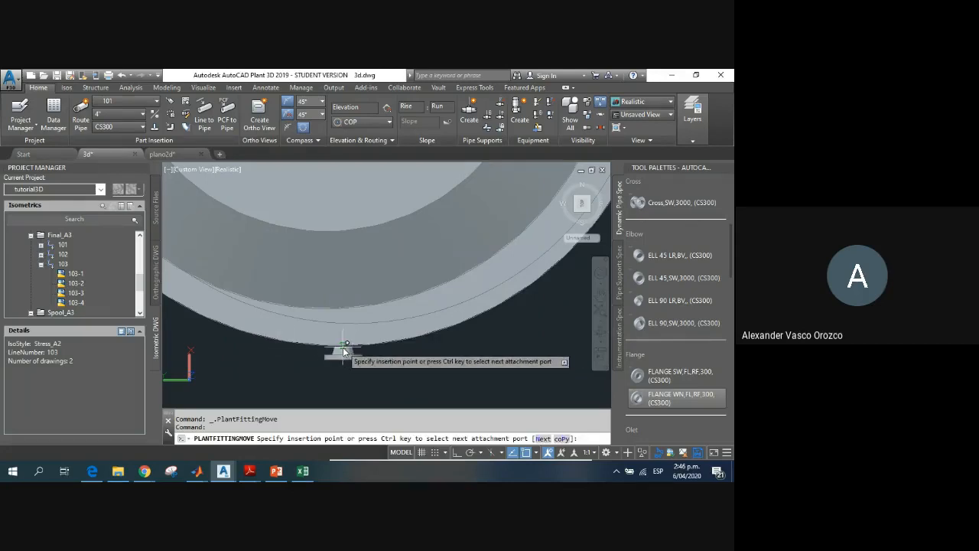
left_click(337, 345)
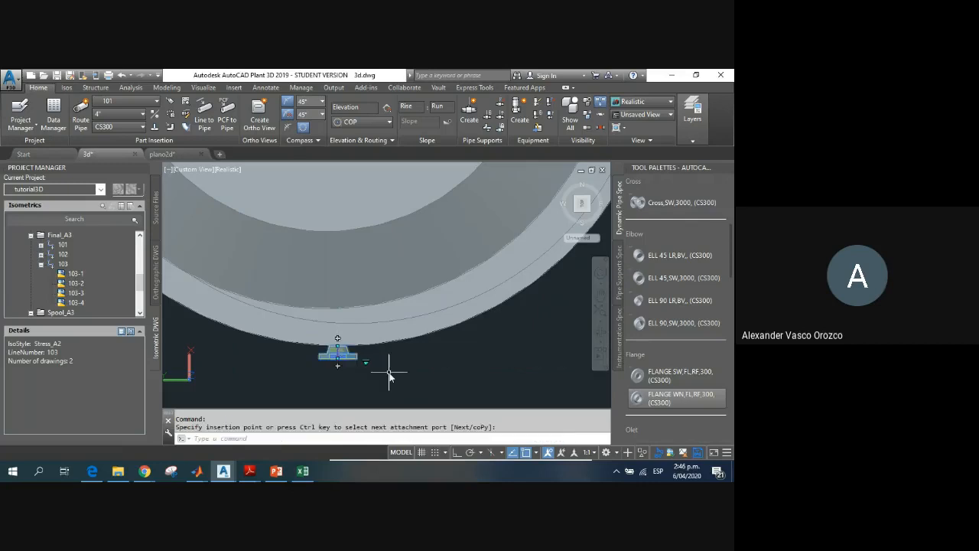
key("Escape")
Step: Try to move the weld-neck flange from the reactor's lower edge up along the jacket wall in a side elevation view
middle_click_drag(372, 375, 245, 304, "shift")
scroll(425, 316, "down", 4)
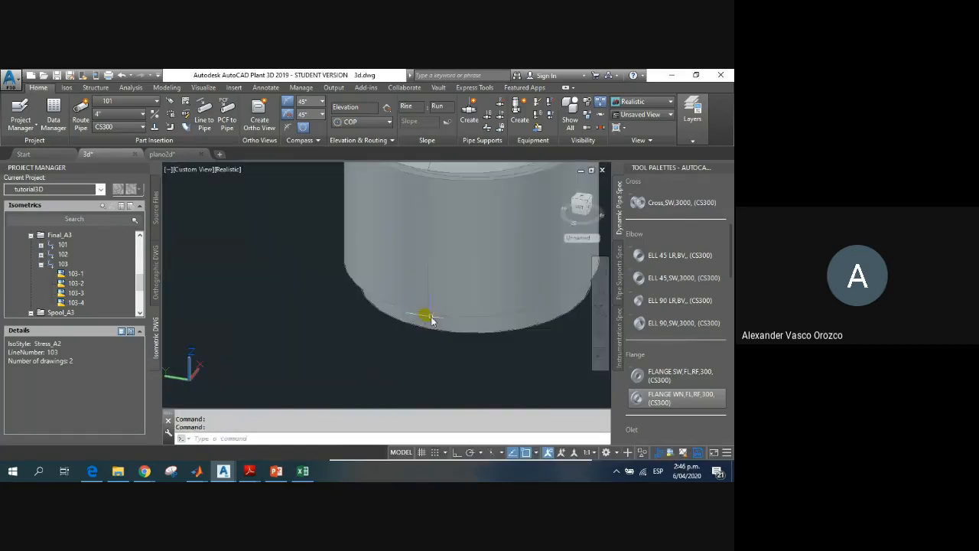
scroll(426, 317, "up", 4)
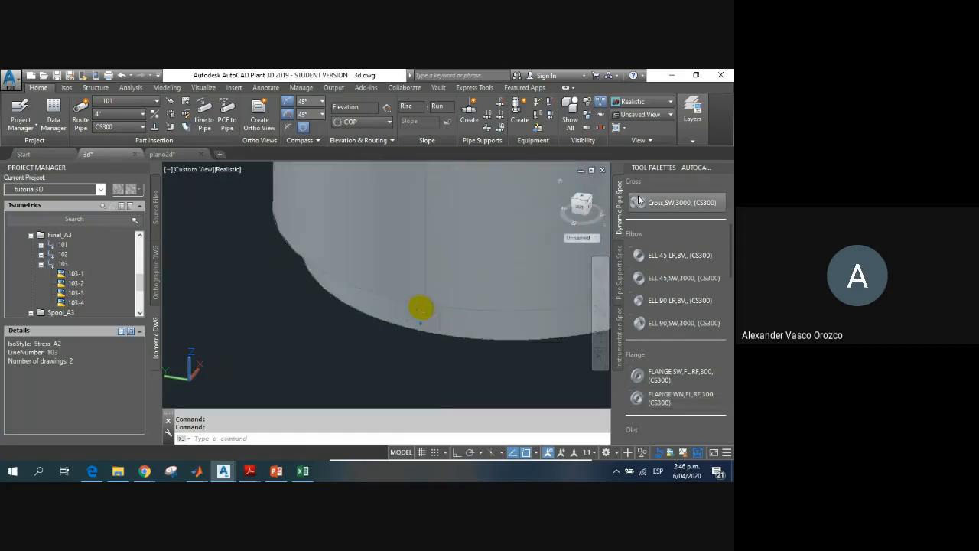
scroll(431, 277, "down", 6)
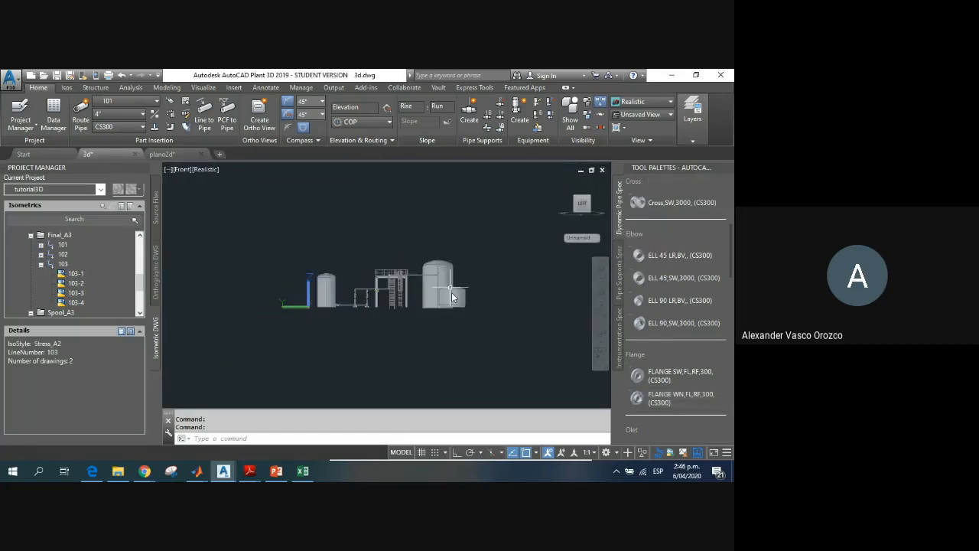
scroll(452, 327, "up", 8)
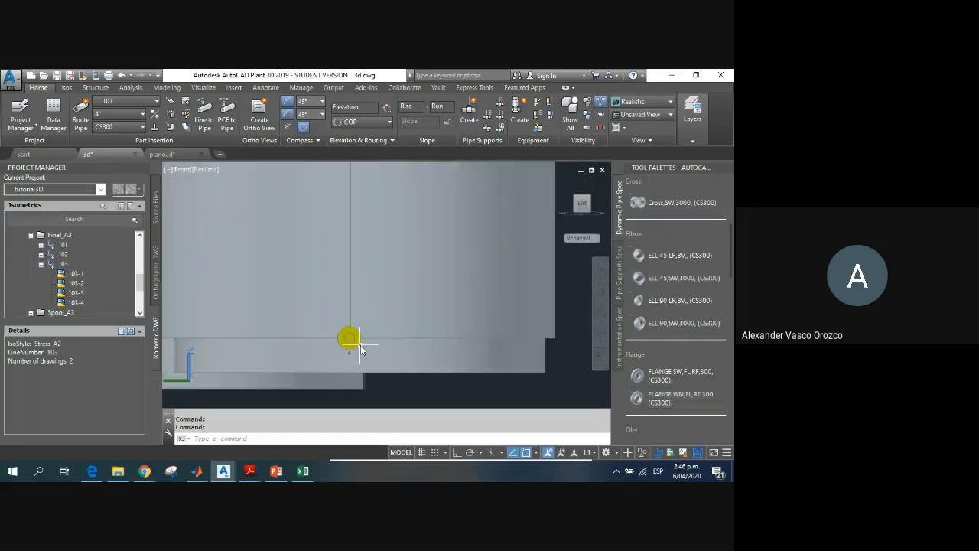
left_click(351, 346)
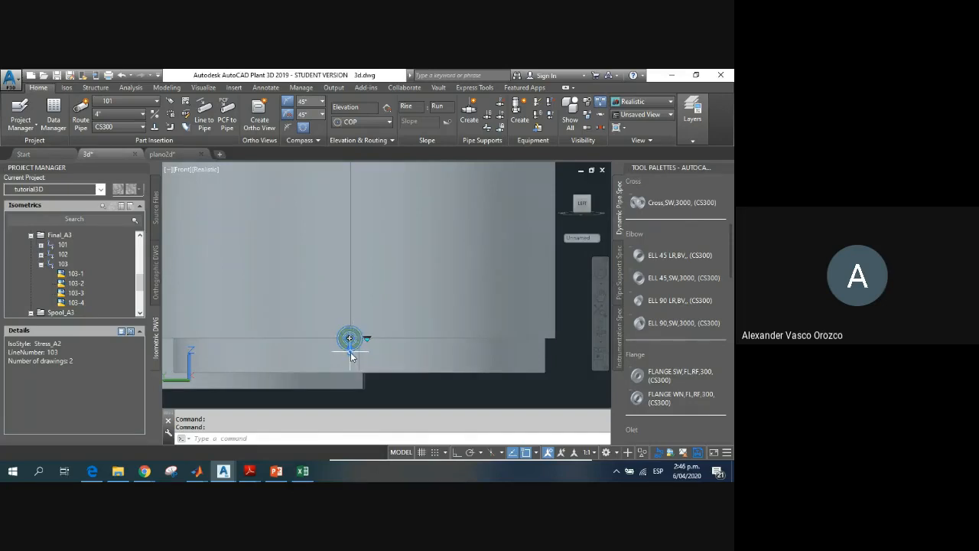
type("M")
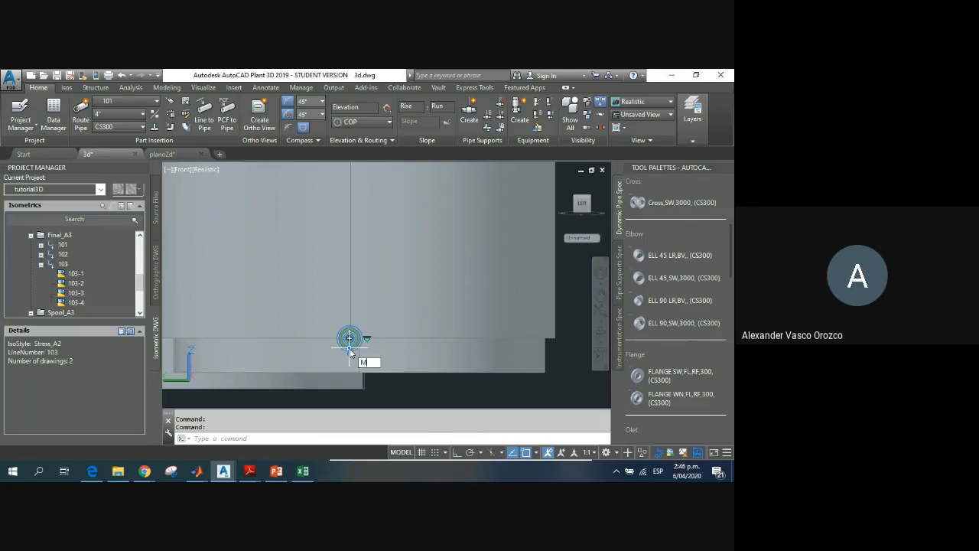
key("Return")
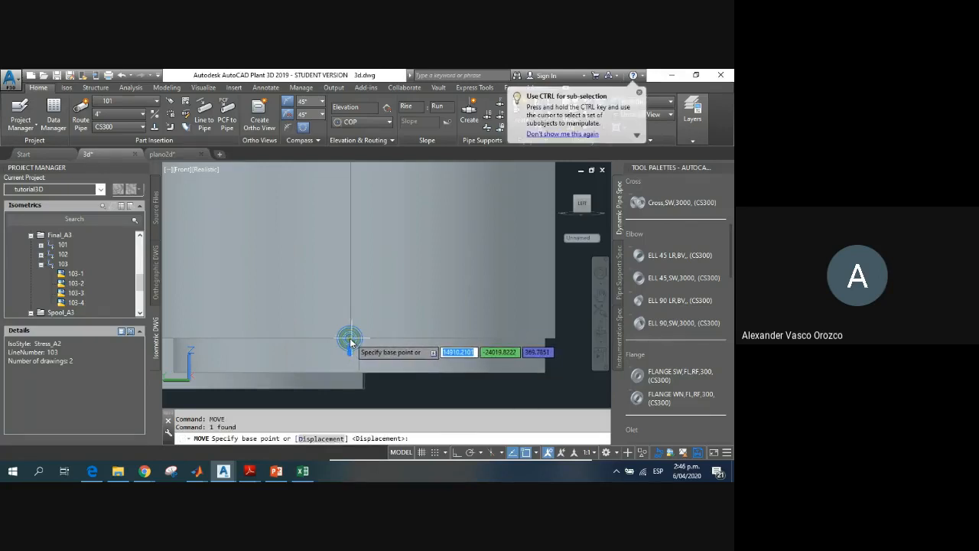
left_click(348, 340)
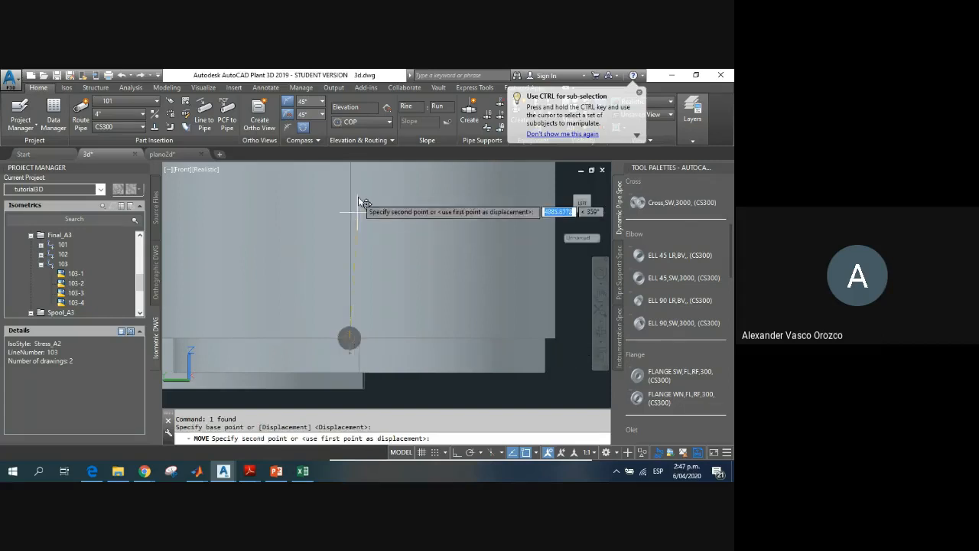
middle_click_drag(361, 203, 344, 286)
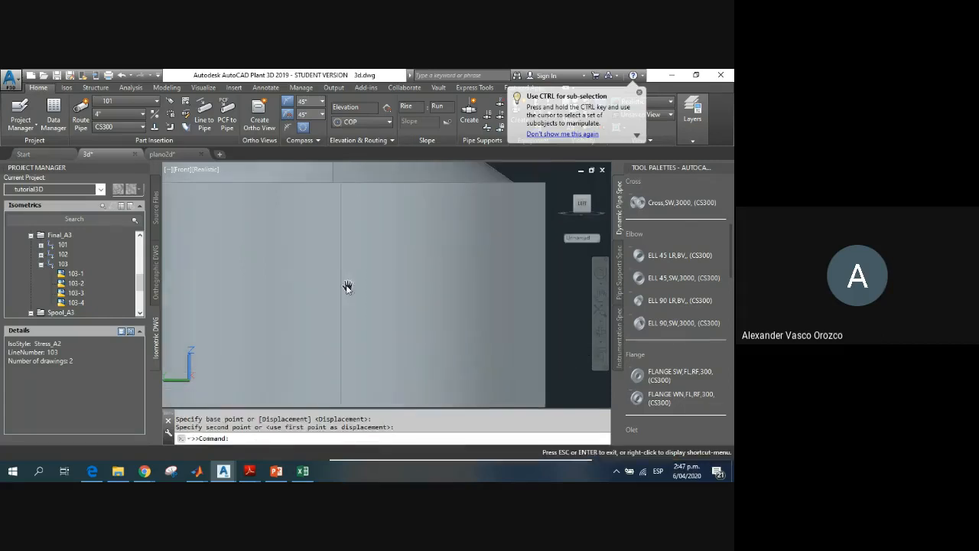
left_click(341, 210)
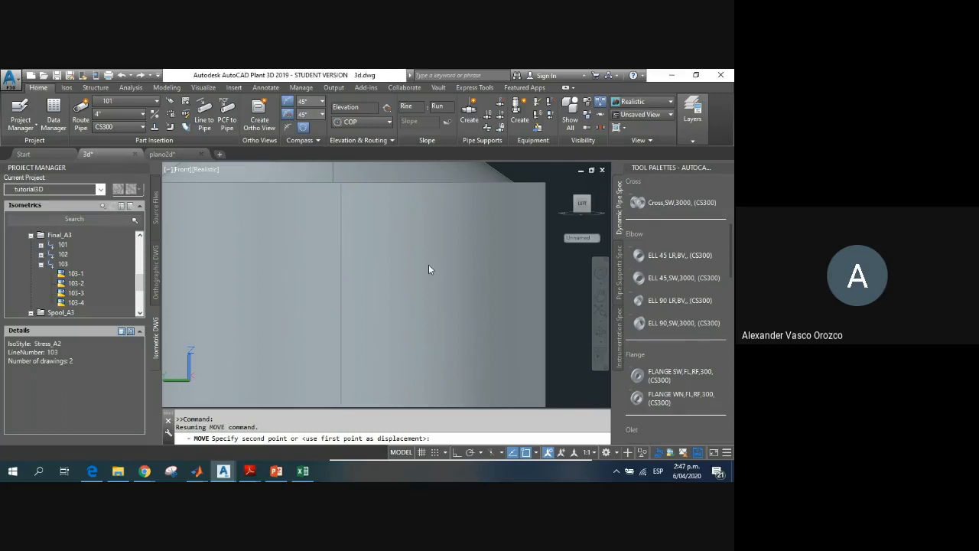
scroll(439, 287, "down", 3)
key("Escape")
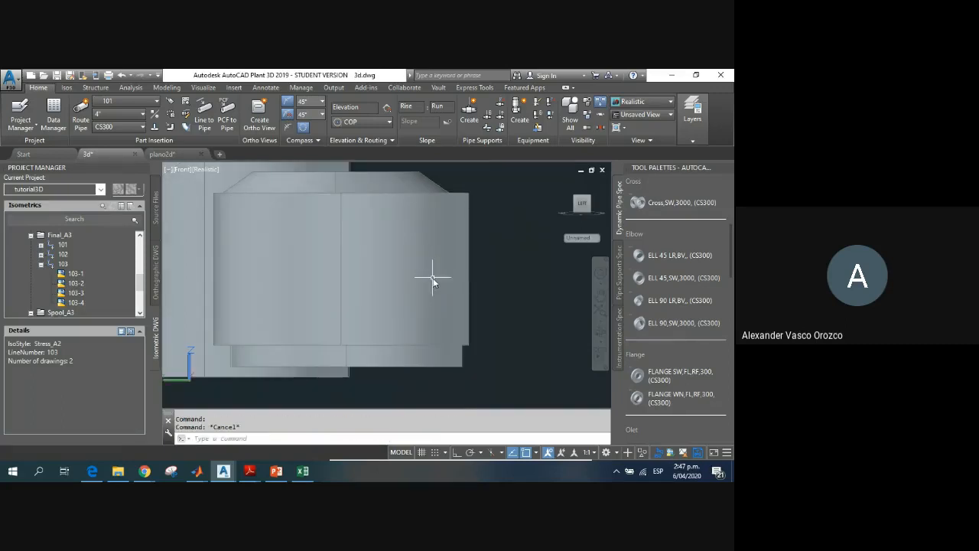
Step: Undo the last move of the weld-neck flange and cancel the stray selection window
key("ctrl+z")
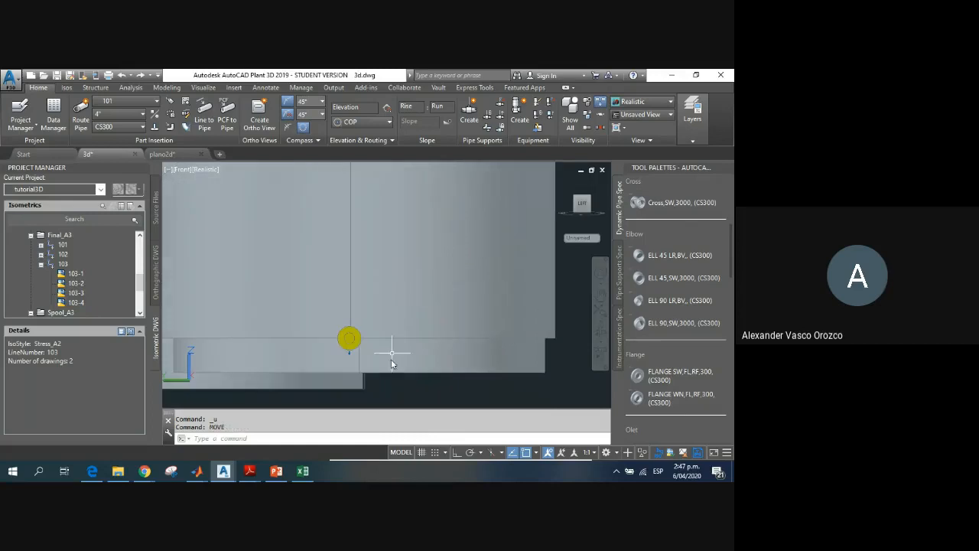
key("Escape")
left_click(407, 383)
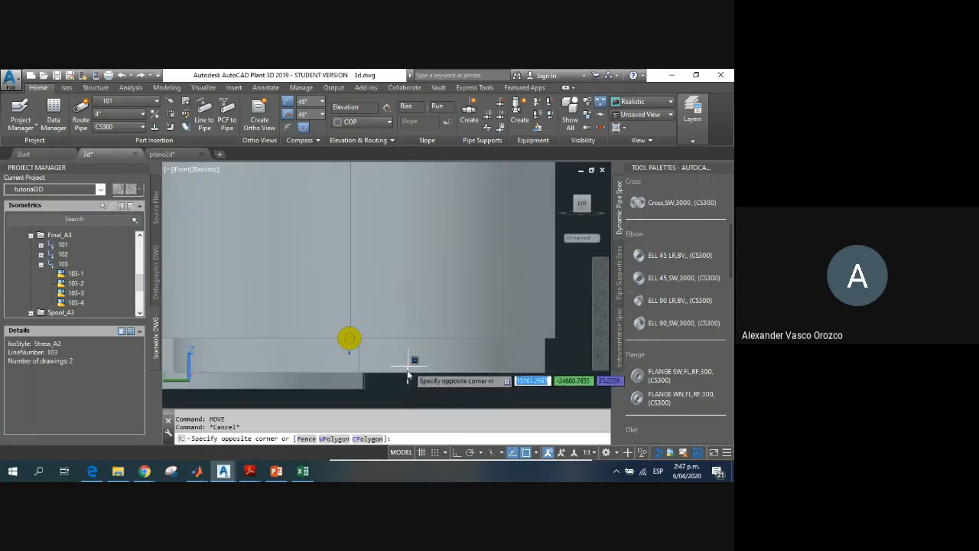
key("Escape")
Step: Start routing a pipe from the open face of the weld-neck flange on the reactor's outer wall
middle_click_drag(405, 363, 329, 325, "shift")
scroll(329, 325, "up", 2)
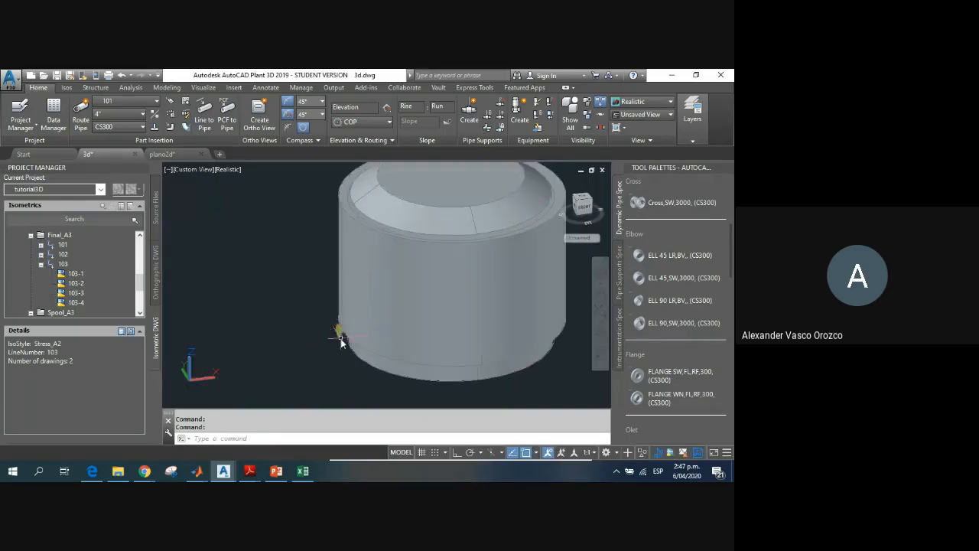
scroll(336, 328, "up", 5)
left_click(349, 330)
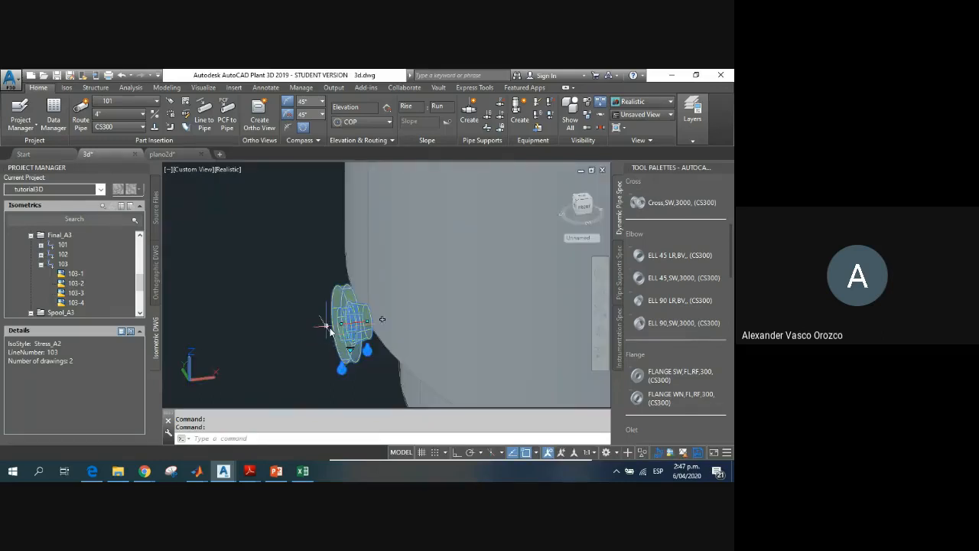
key("Escape")
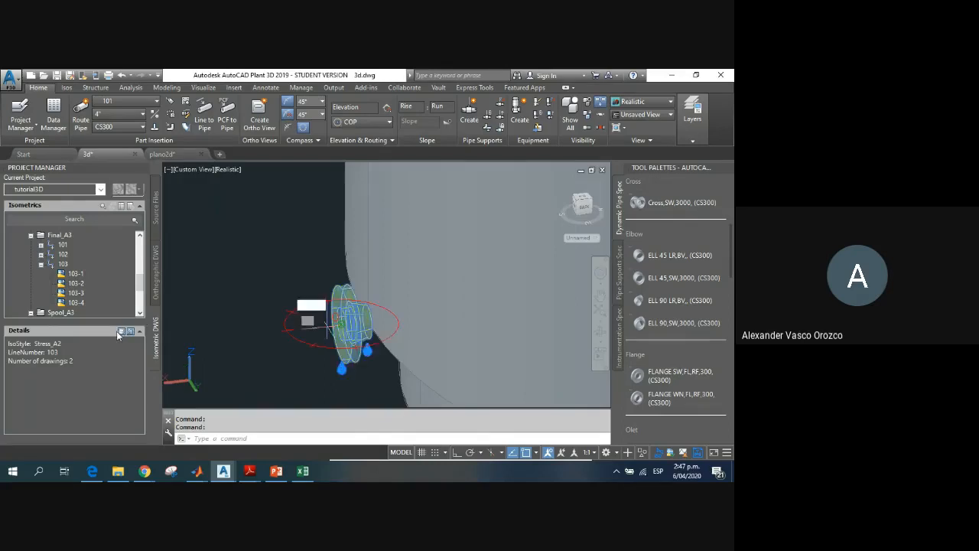
scroll(229, 306, "down", 6)
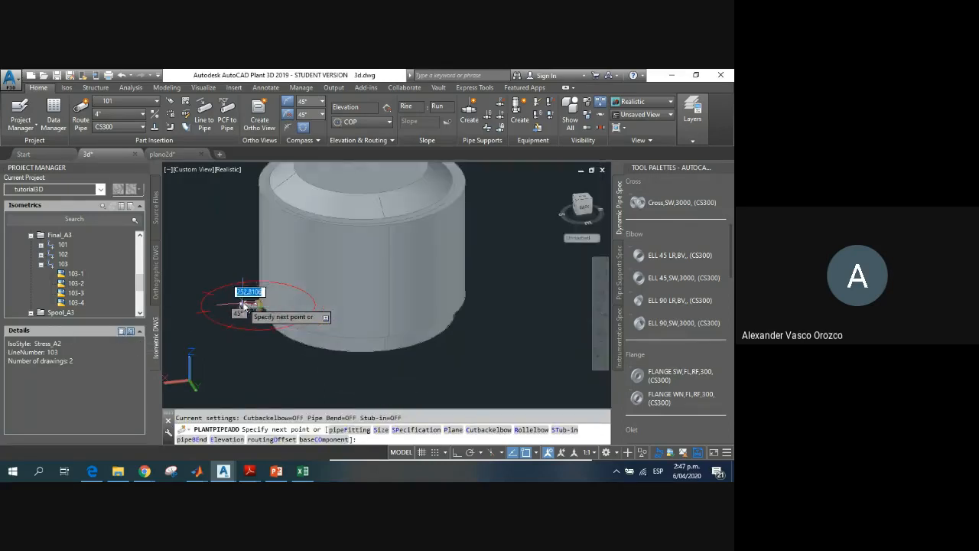
Step: Try to connect the flange's pipe route to the elbow on the pump line, allowing cutback elbows or a disconnected layout
middle_click_drag(387, 312, 498, 329)
scroll(358, 272, "down", 7)
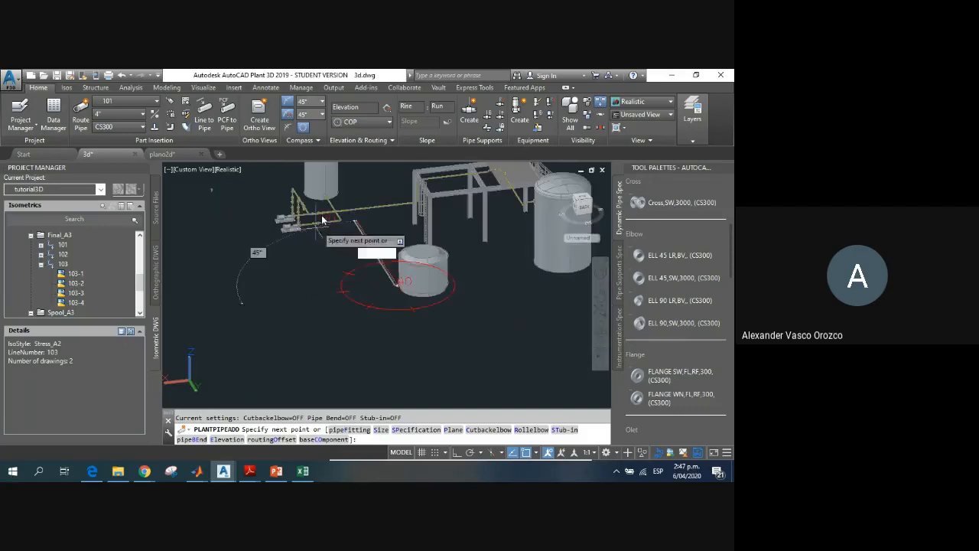
scroll(321, 217, "up", 3)
scroll(324, 217, "up", 5)
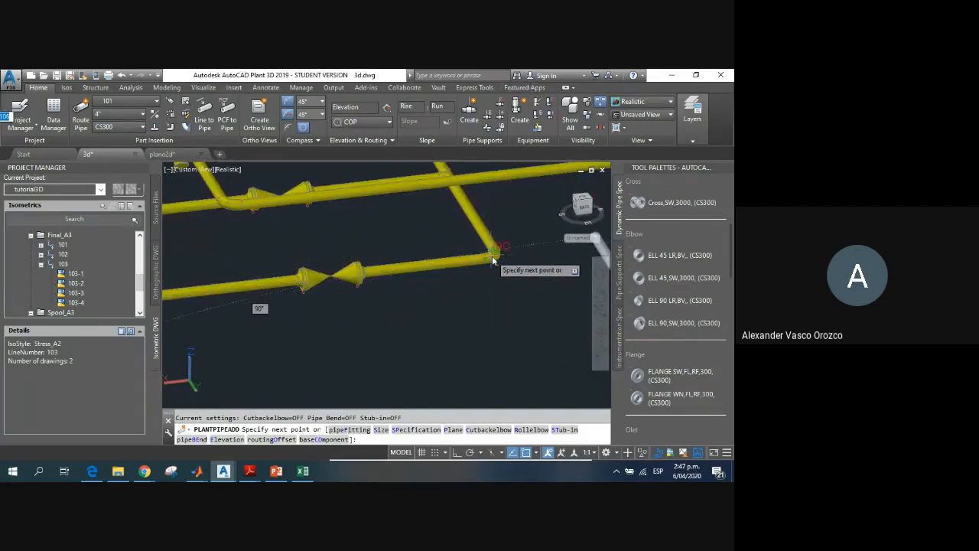
scroll(492, 257, "up", 3)
scroll(499, 260, "up", 4)
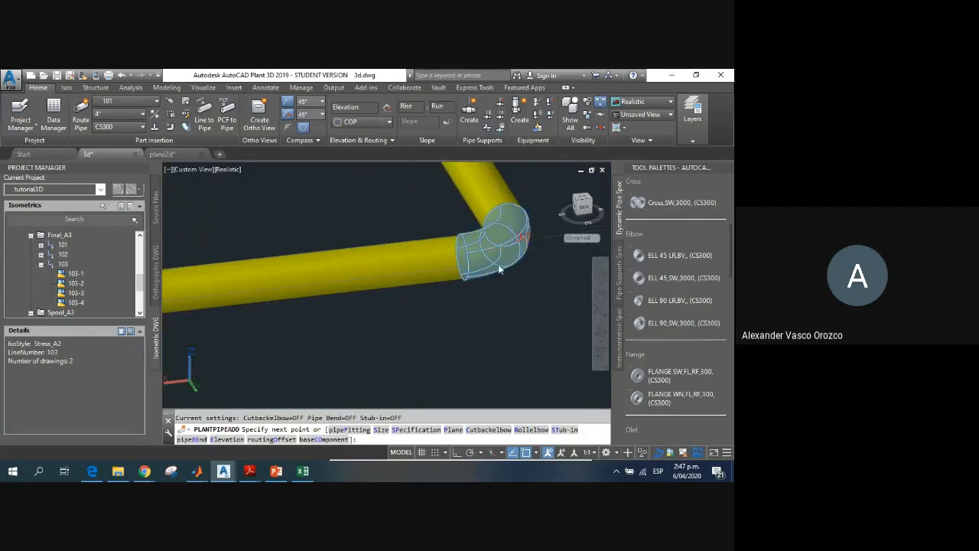
left_click(444, 262)
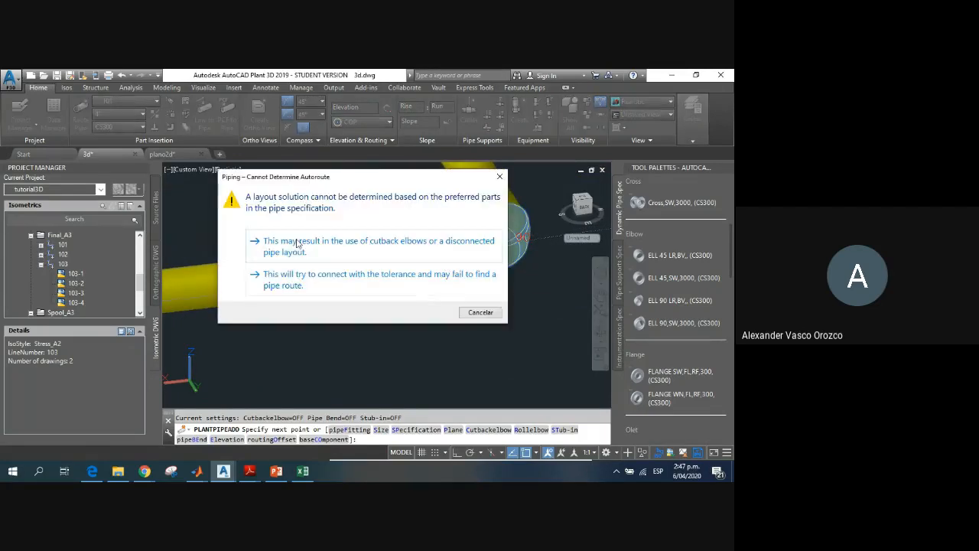
left_click(328, 244)
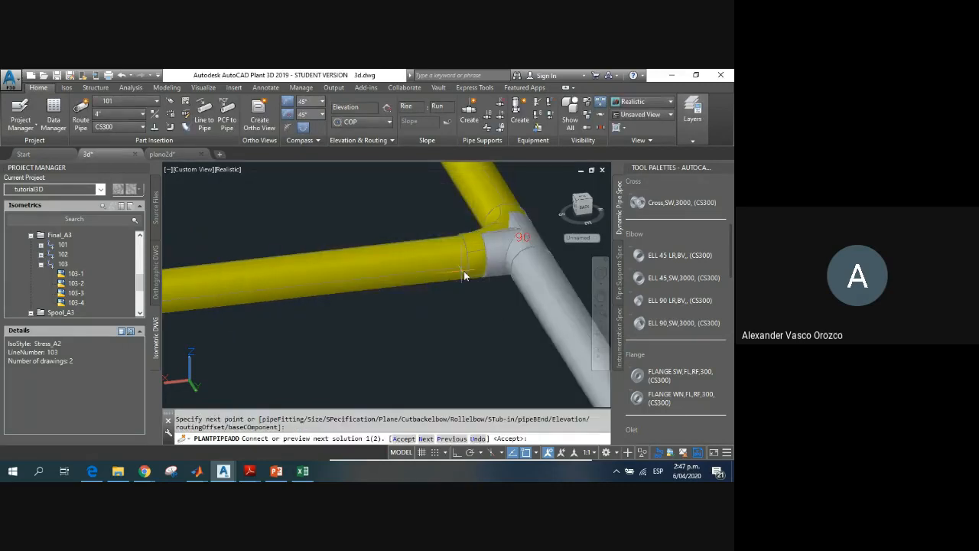
scroll(471, 280, "down", 6)
middle_click_drag(497, 316, 389, 309)
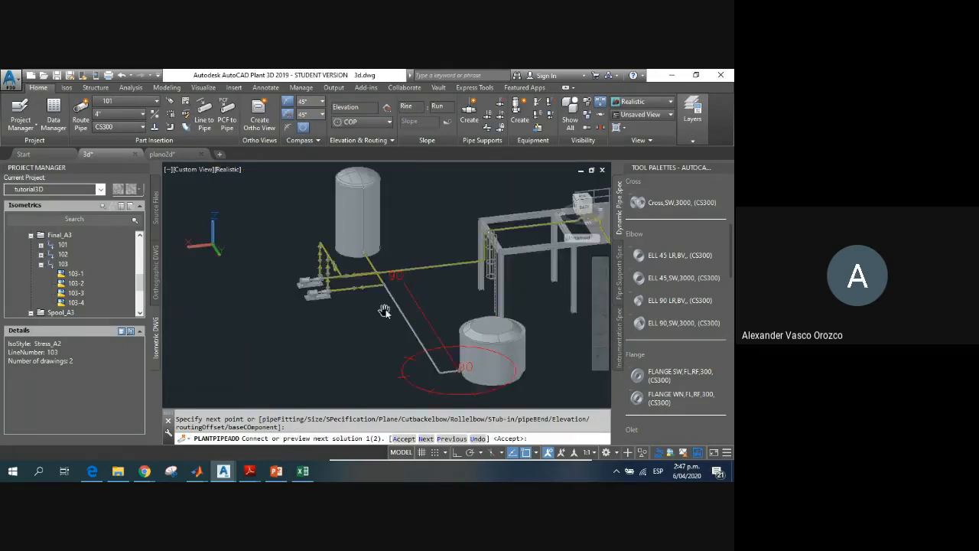
scroll(433, 347, "up", 3)
key("Escape")
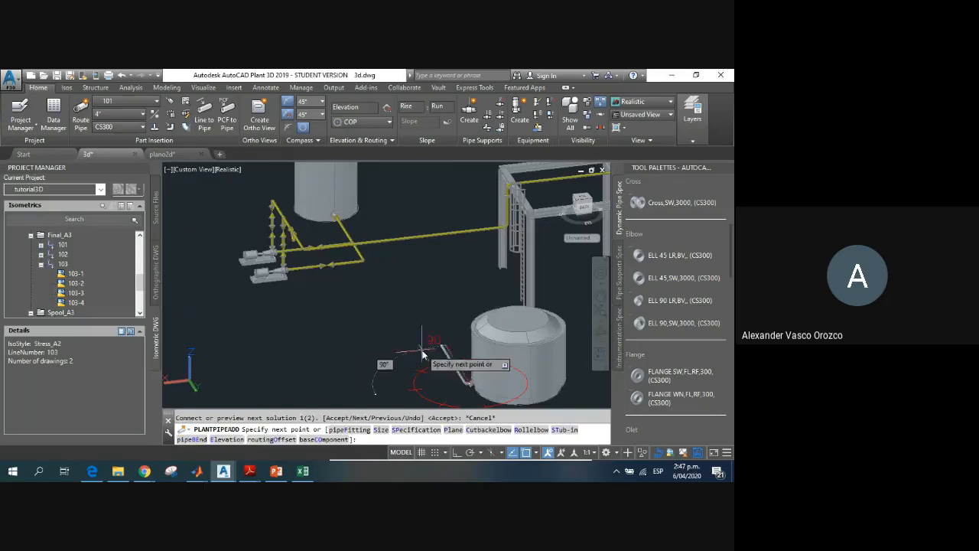
Step: Connect the reactor flange's pipe to the pump-line elbow using the autoroute option with tolerance, and accept the first solution
scroll(364, 262, "up", 4)
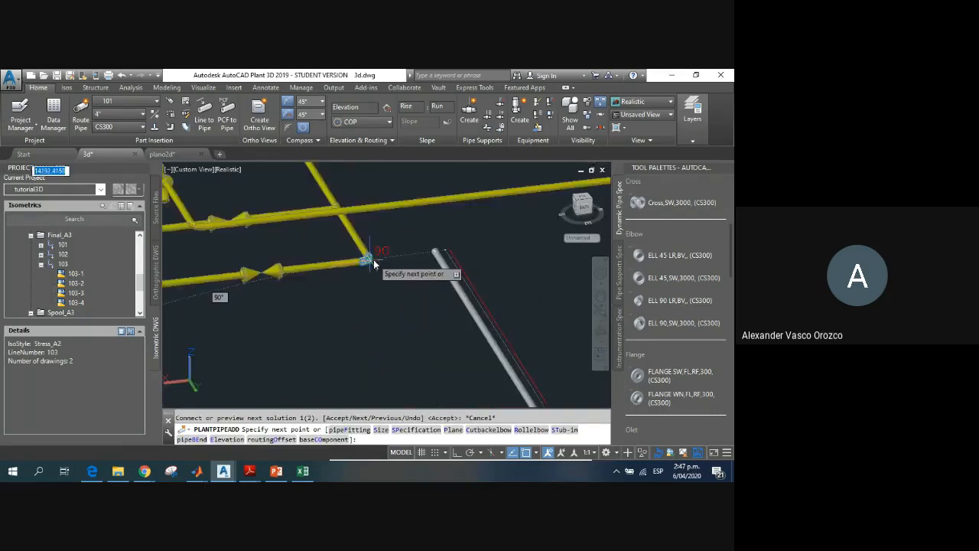
left_click(369, 259)
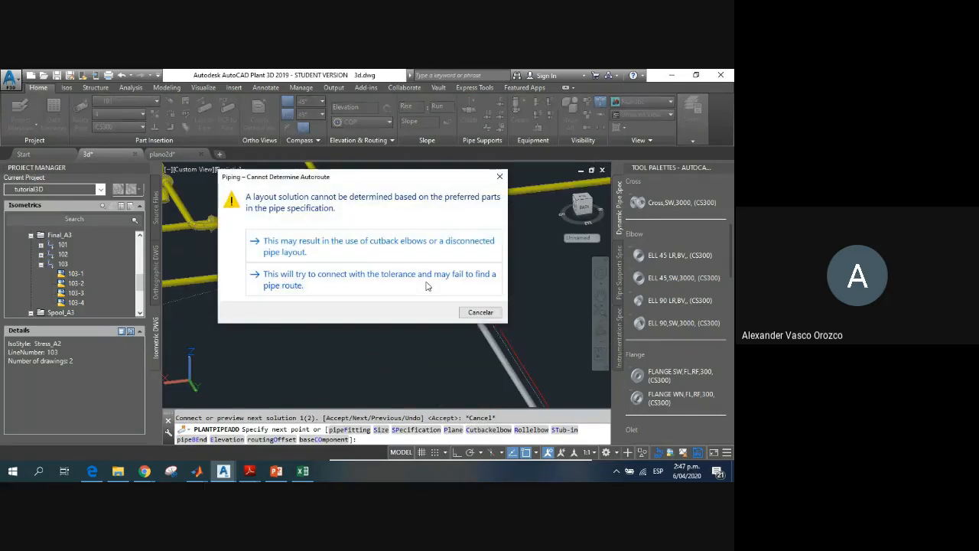
left_click(396, 279)
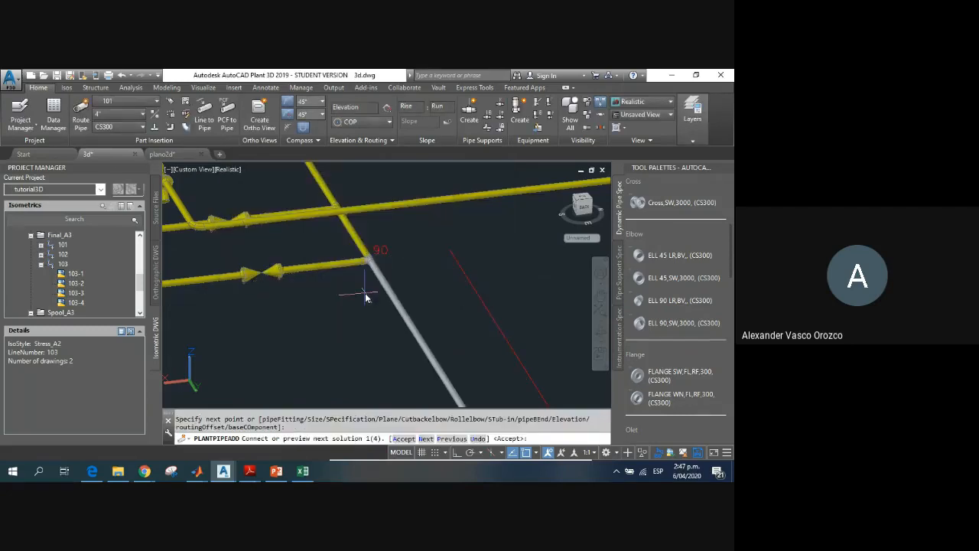
scroll(469, 277, "down", 3)
middle_click_drag(451, 317, 283, 249)
scroll(286, 253, "down", 5)
scroll(390, 324, "up", 3)
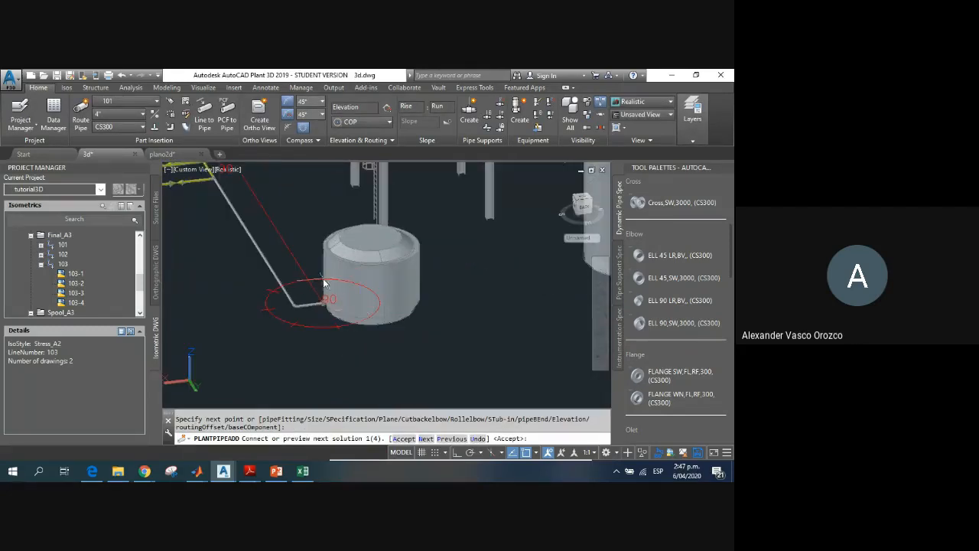
middle_click_drag(323, 278, 376, 328)
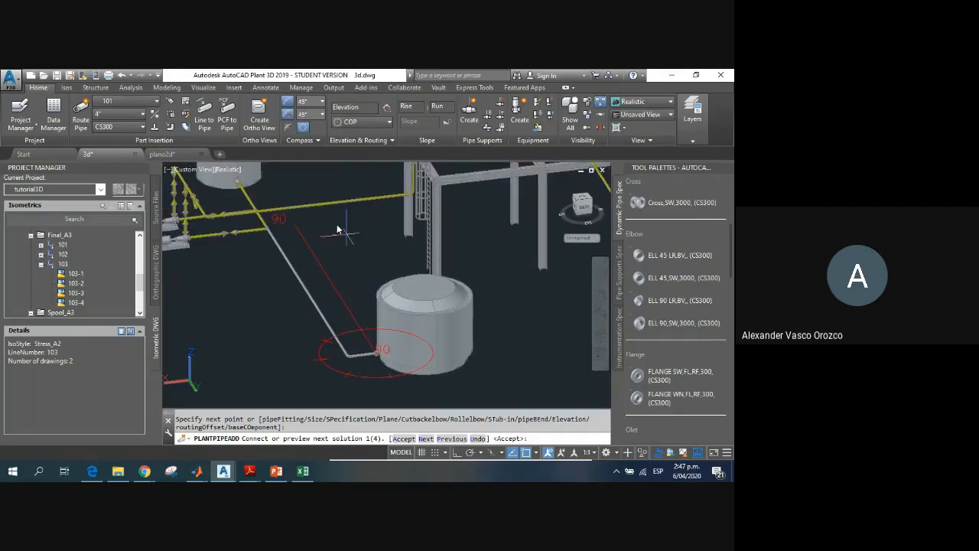
right_click(247, 302)
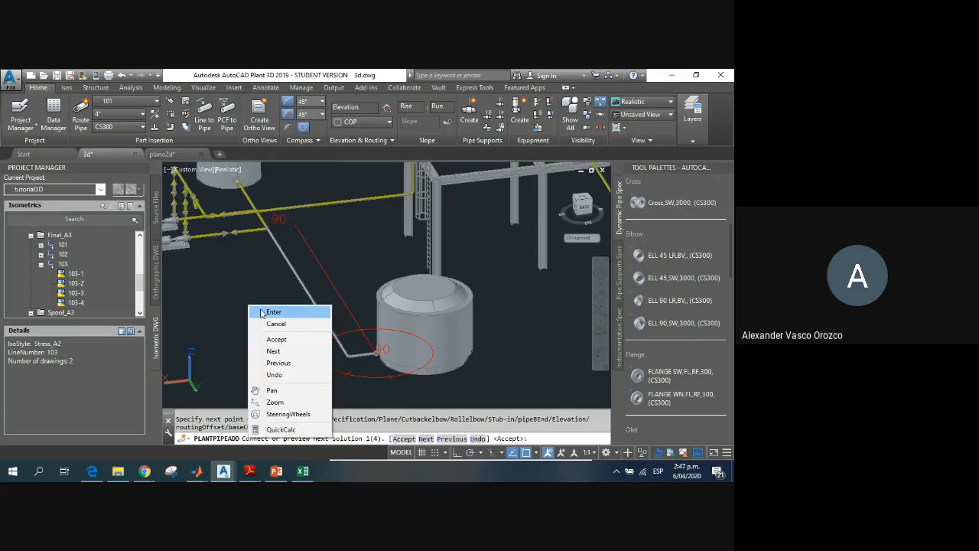
left_click(267, 310)
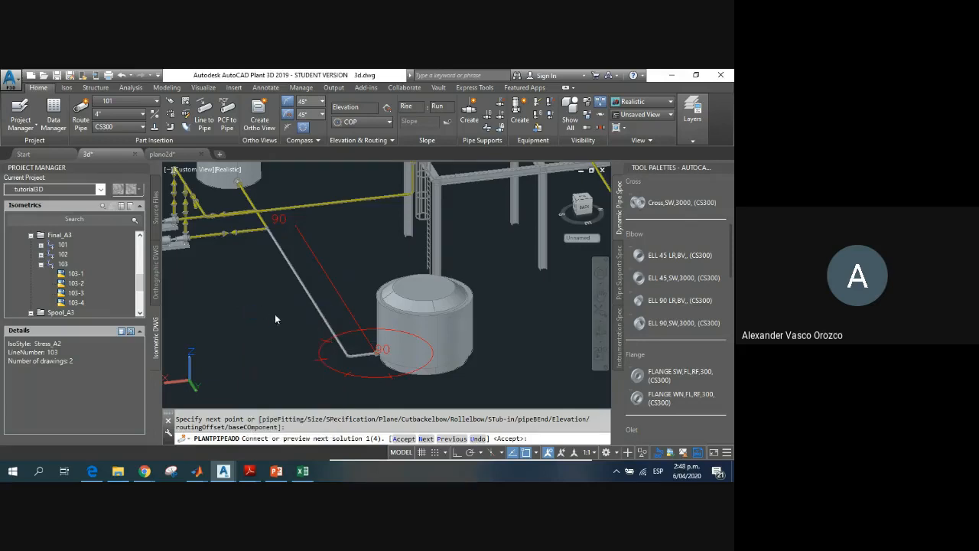
key("Return")
Step: Examine the new pipe's connections at the pump-line elbow and the reactor's weld-neck flange
scroll(264, 245, "up", 3)
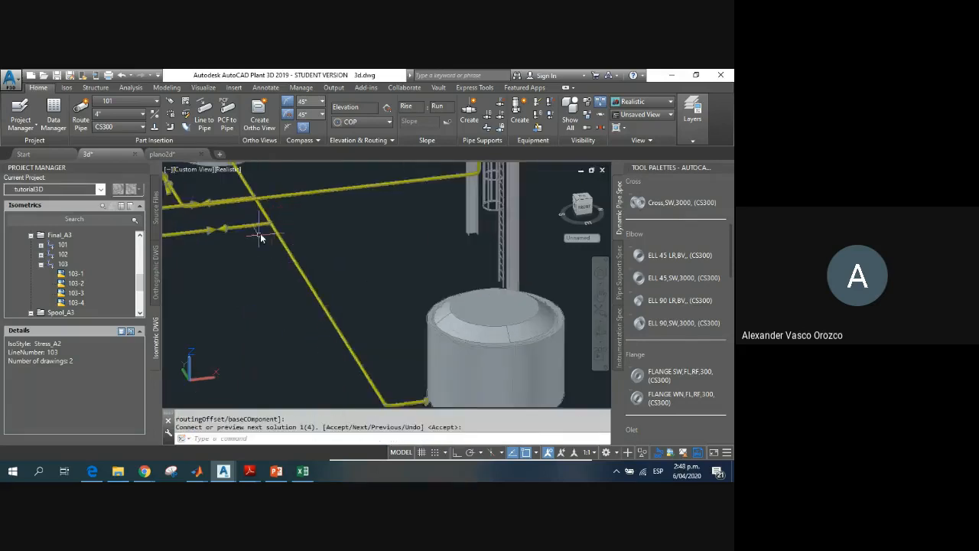
scroll(276, 237, "down", 3)
scroll(409, 396, "up", 5)
scroll(409, 396, "up", 4)
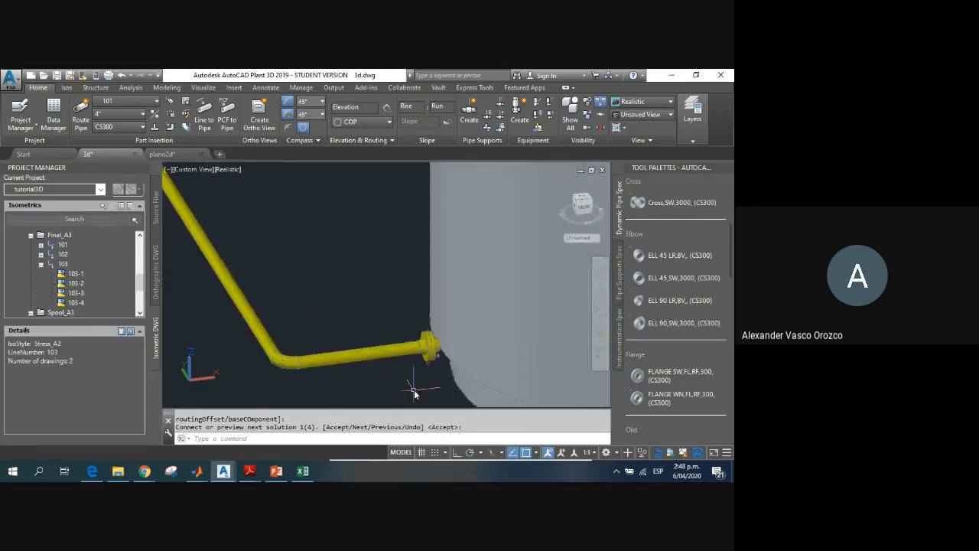
scroll(349, 333, "down", 6)
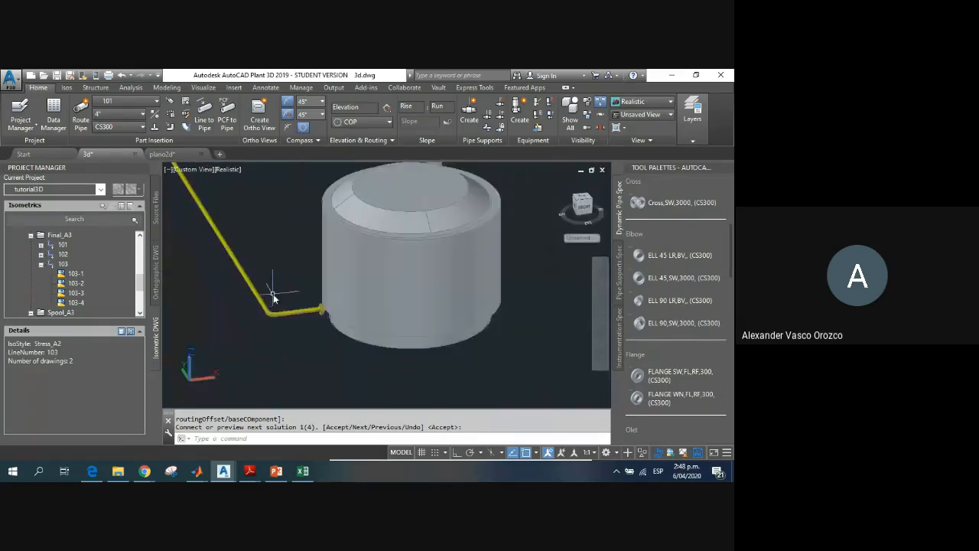
middle_click_drag(271, 283, 400, 342, "shift")
scroll(382, 321, "down", 2)
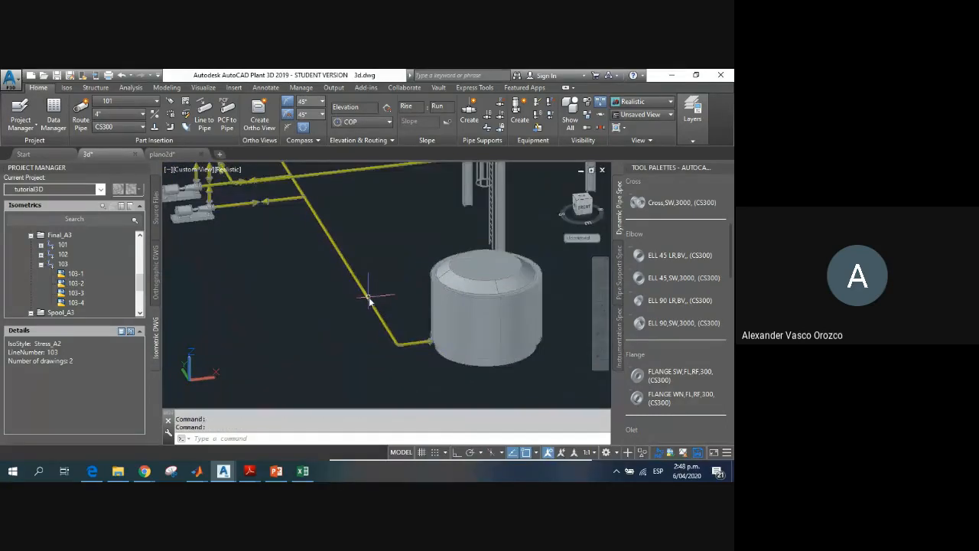
mouse_move(369, 299)
scroll(449, 360, "up", 4)
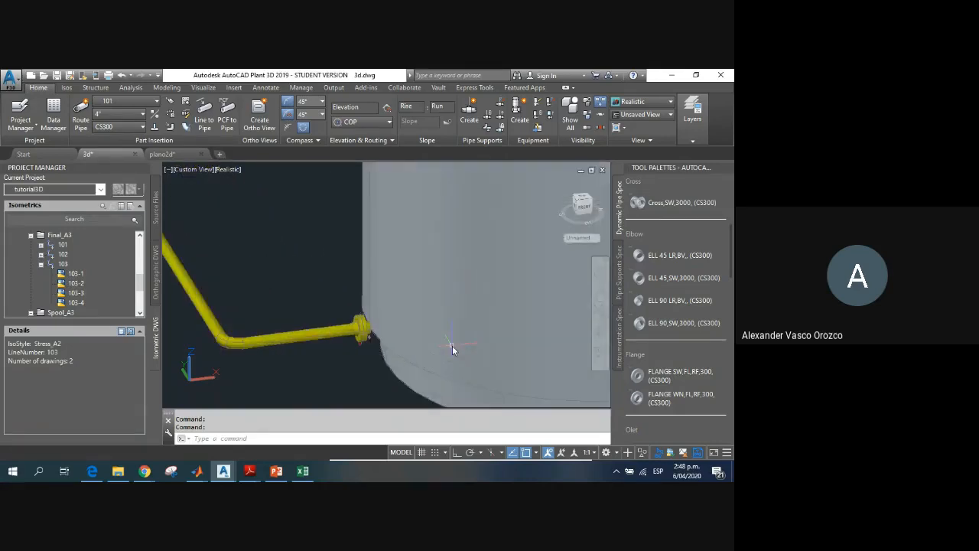
scroll(452, 346, "down", 6)
middle_click_drag(455, 273, 385, 273)
scroll(375, 285, "up", 2)
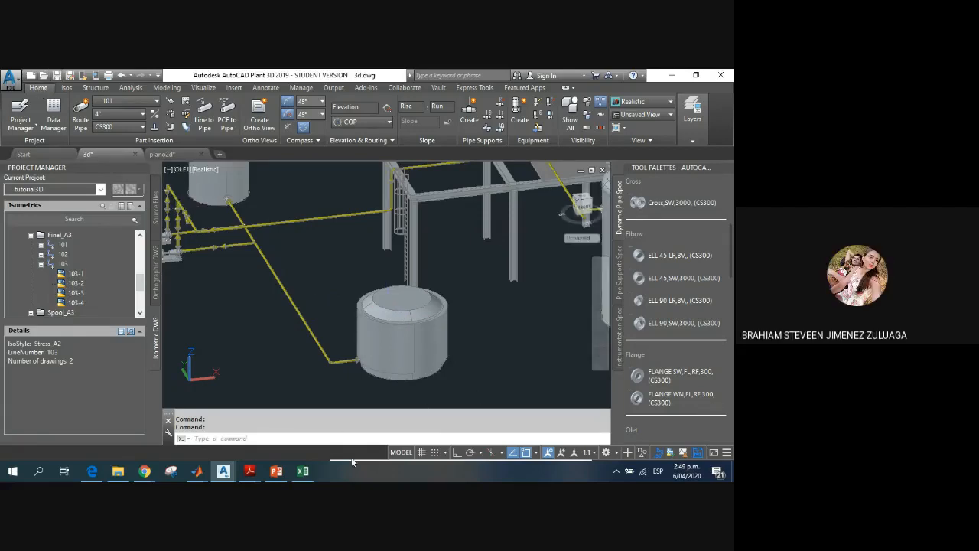
Step: Save 3d.dwg and review the complete plant model with its tanks, reactor, pumps and steel structure
key("ctrl+s")
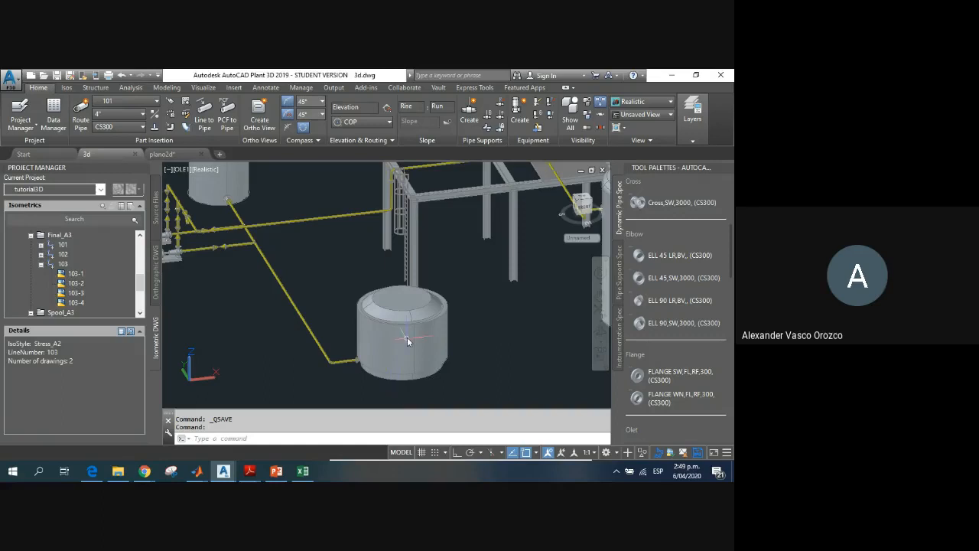
scroll(406, 336, "down", 3)
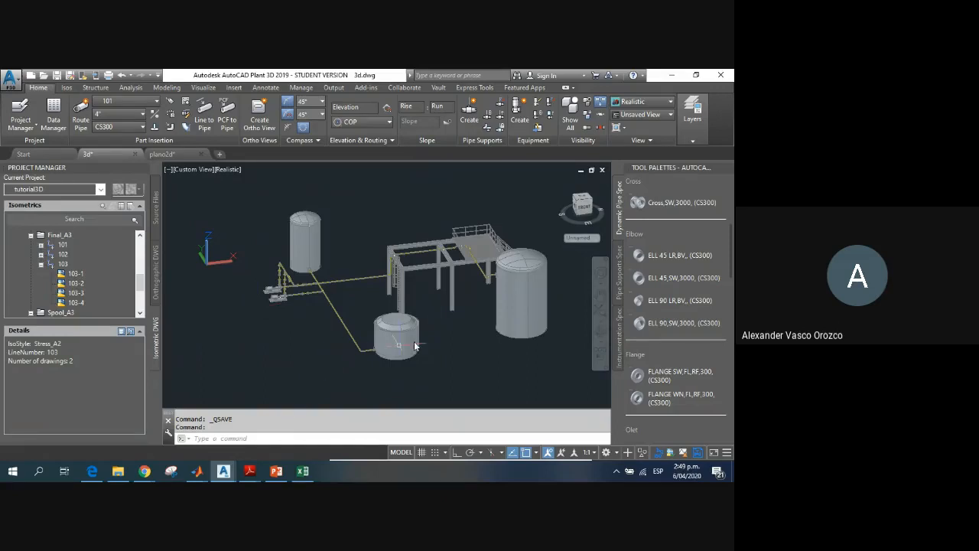
scroll(496, 319, "up", 2)
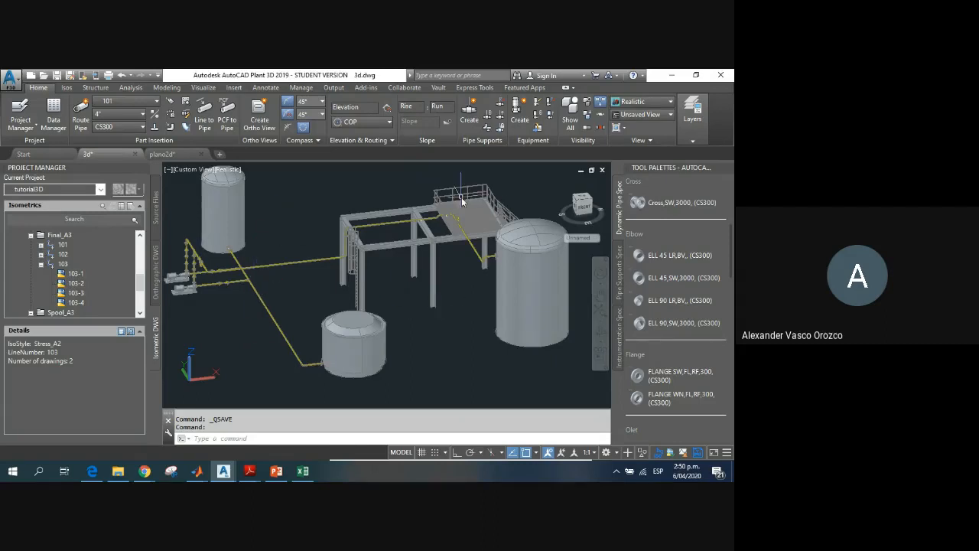
scroll(461, 238, "up", 5)
scroll(451, 276, "down", 6)
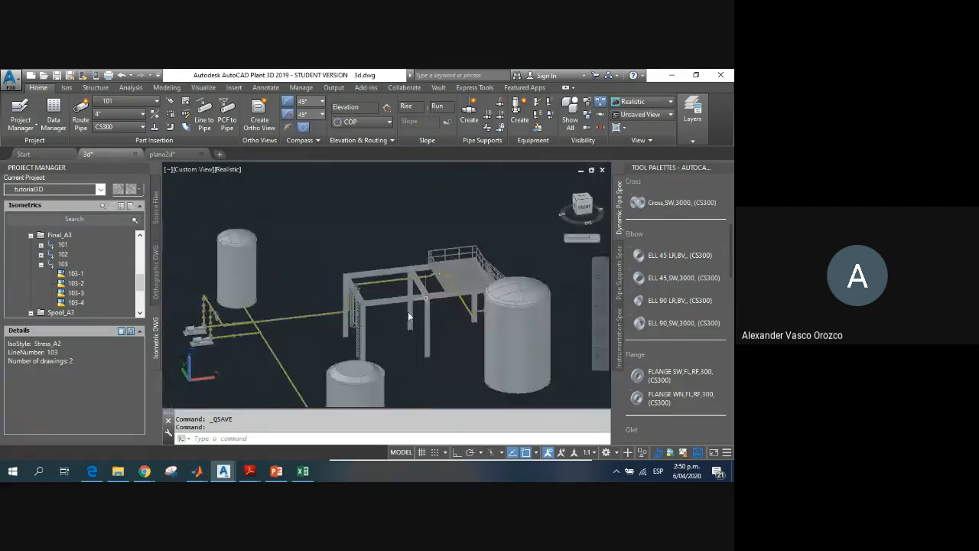
middle_click_drag(395, 334, 396, 312)
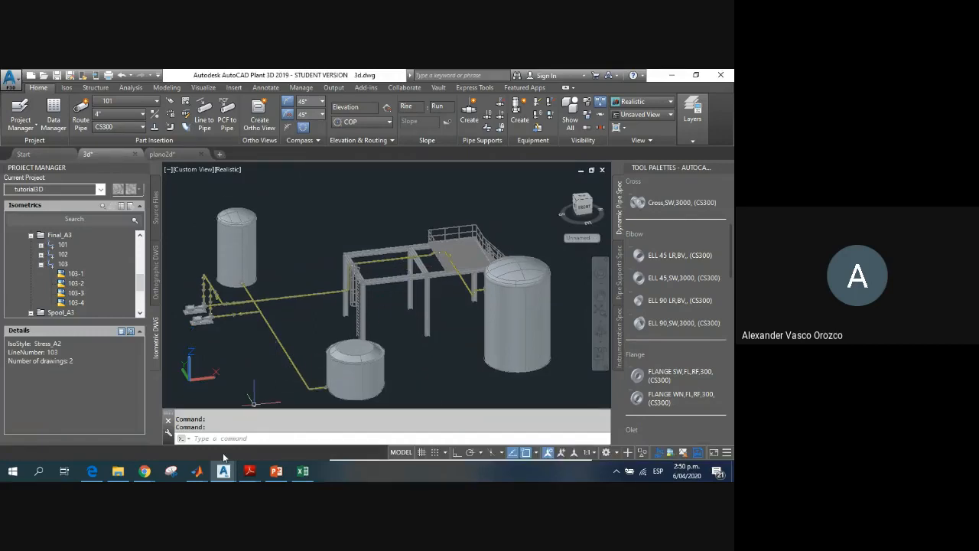
Step: Switch to Excel, look up a student's row in the Automatización Industrial grade sheet, and return to the plant model
left_click(303, 474)
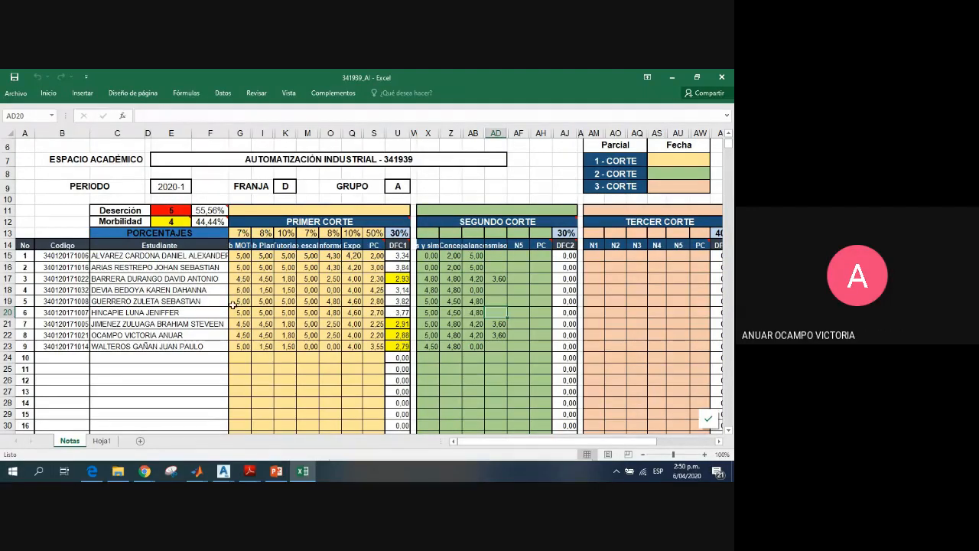
left_click(168, 345)
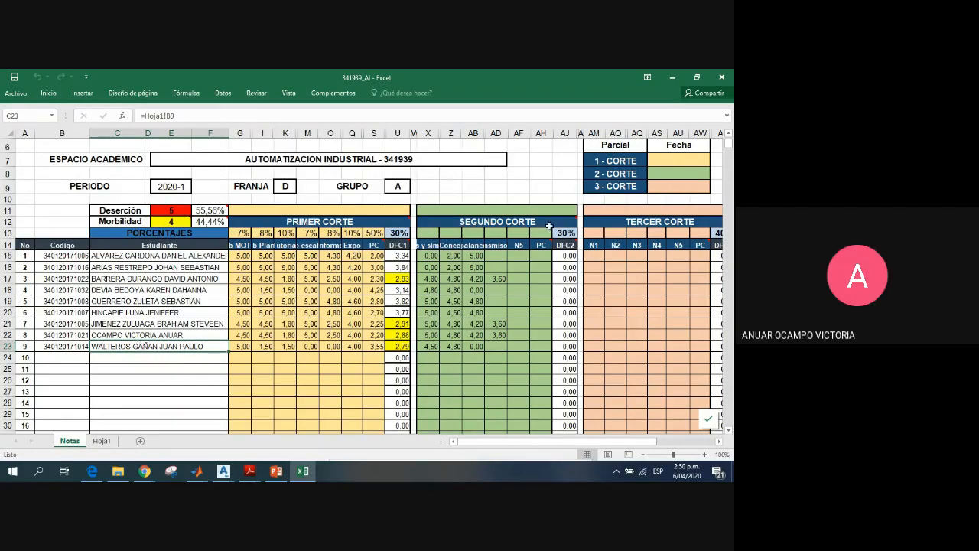
left_click(673, 78)
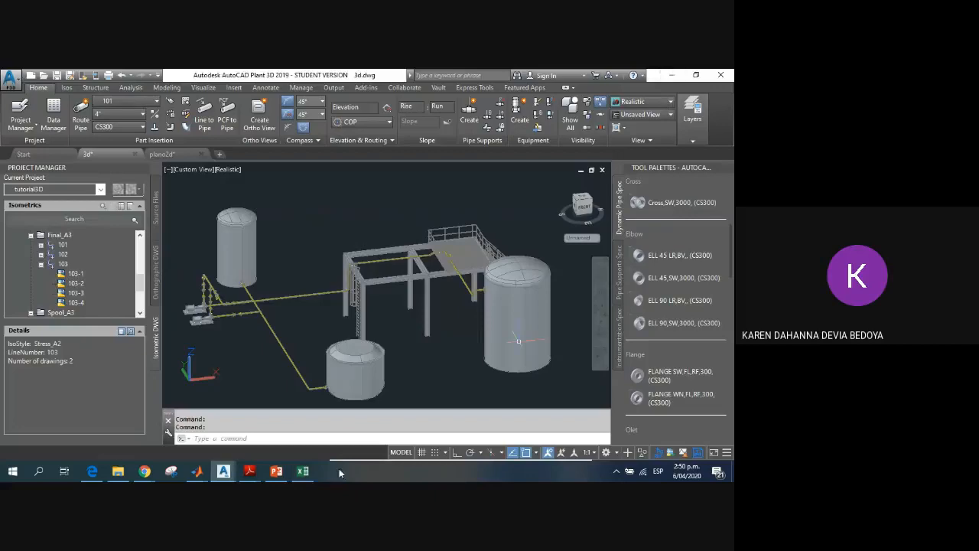
Step: Switch to the Google Meet sharing window in Chrome and stop sharing the screen
mouse_move(145, 472)
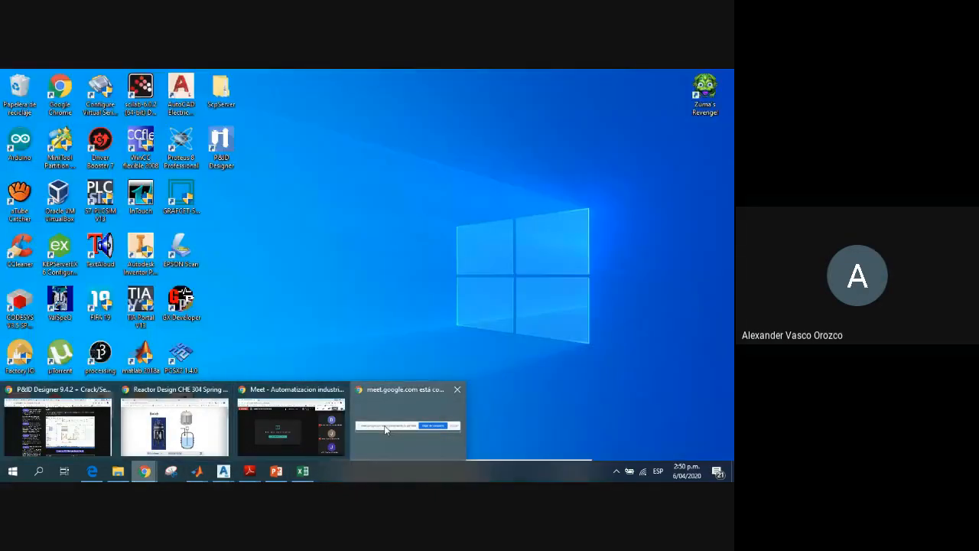
left_click(386, 429)
left_click(511, 474)
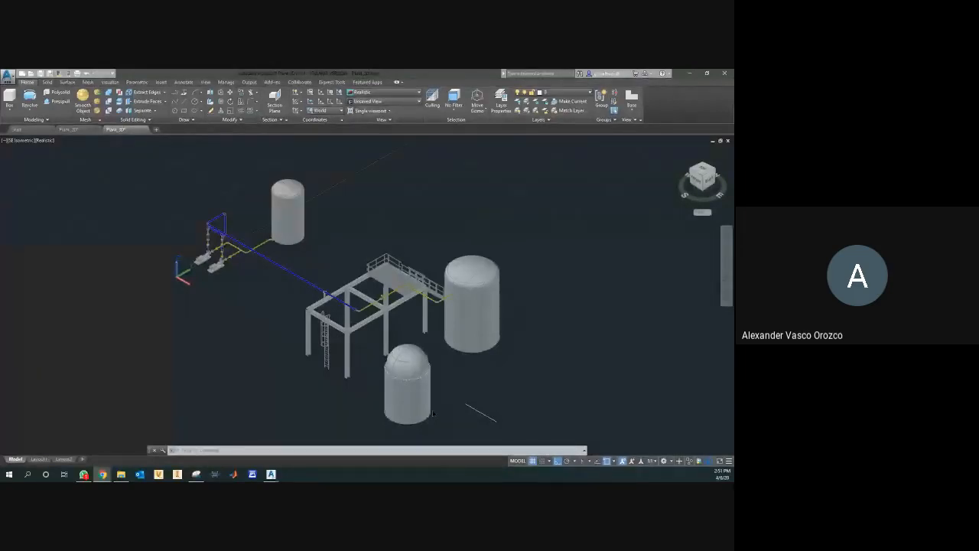
scroll(419, 397, "down", 4)
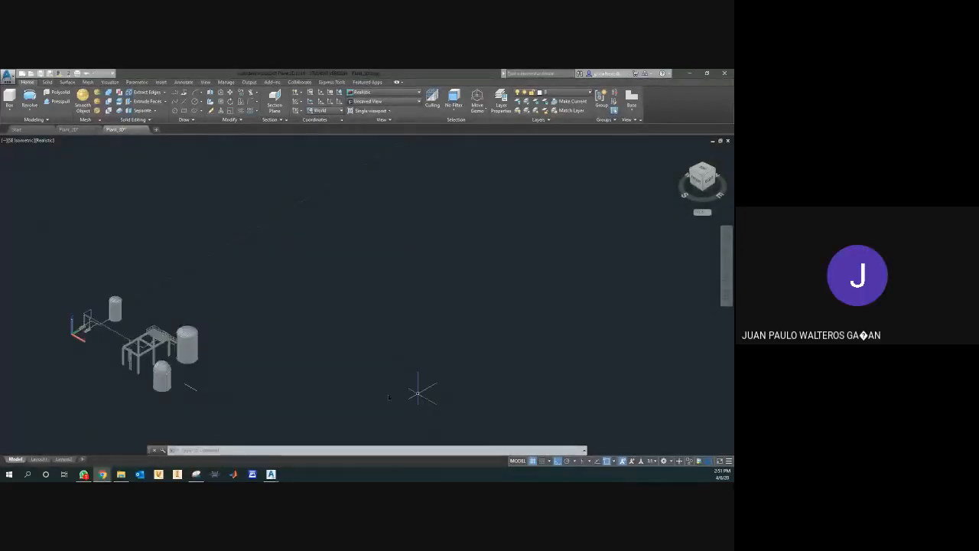
Step: Move the hemispherical head off the jacketed reactor to inspect the vessel's interior, and undo the move
scroll(170, 377, "up", 4)
scroll(196, 371, "down", 1)
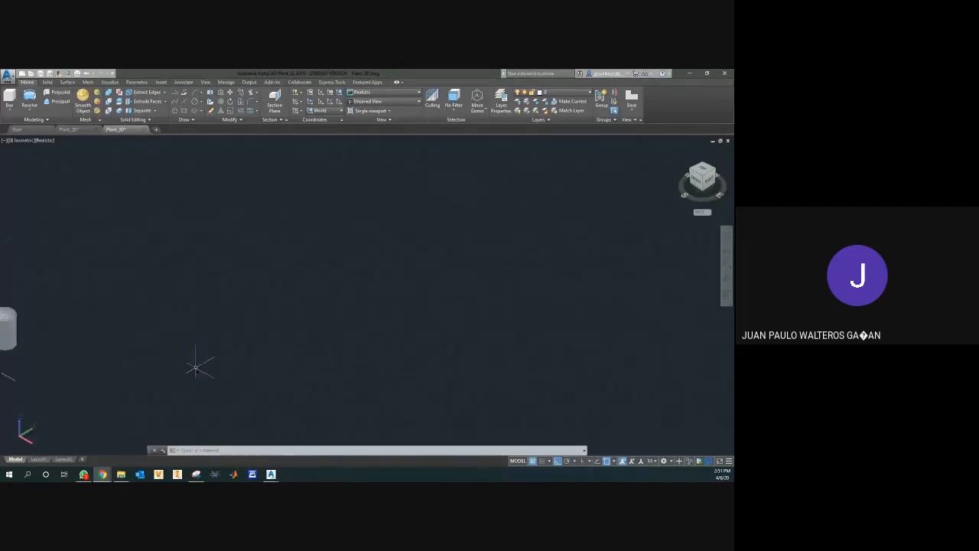
middle_click(197, 371)
middle_click(196, 371)
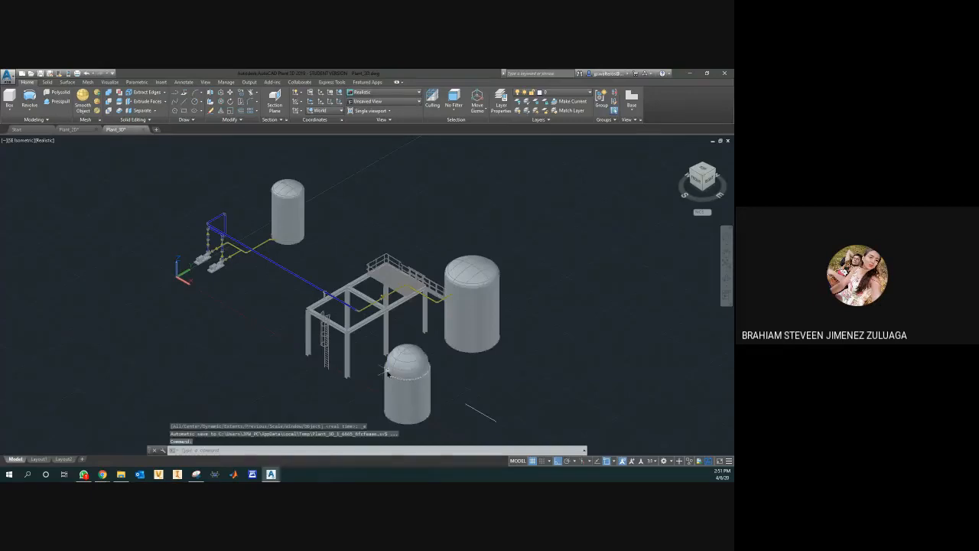
scroll(413, 390, "up", 5)
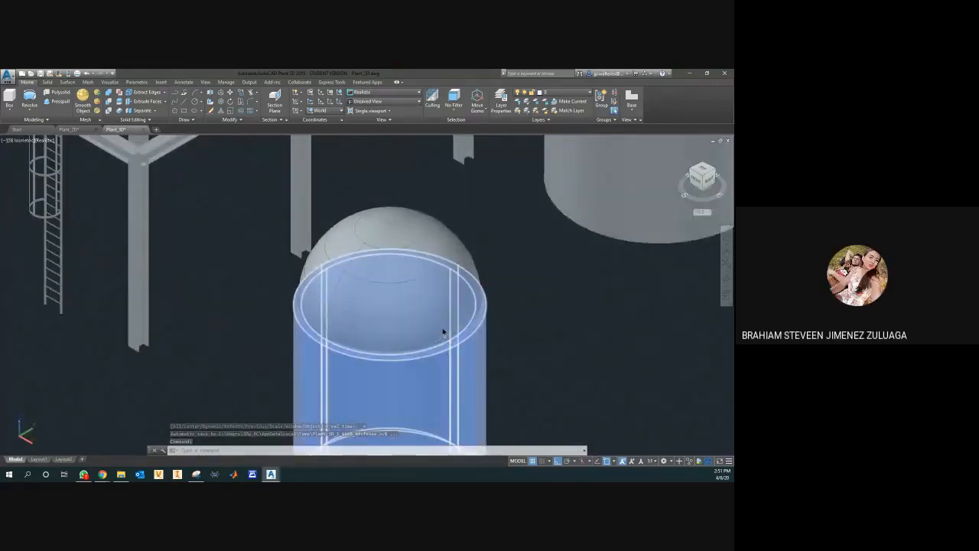
left_click(417, 245)
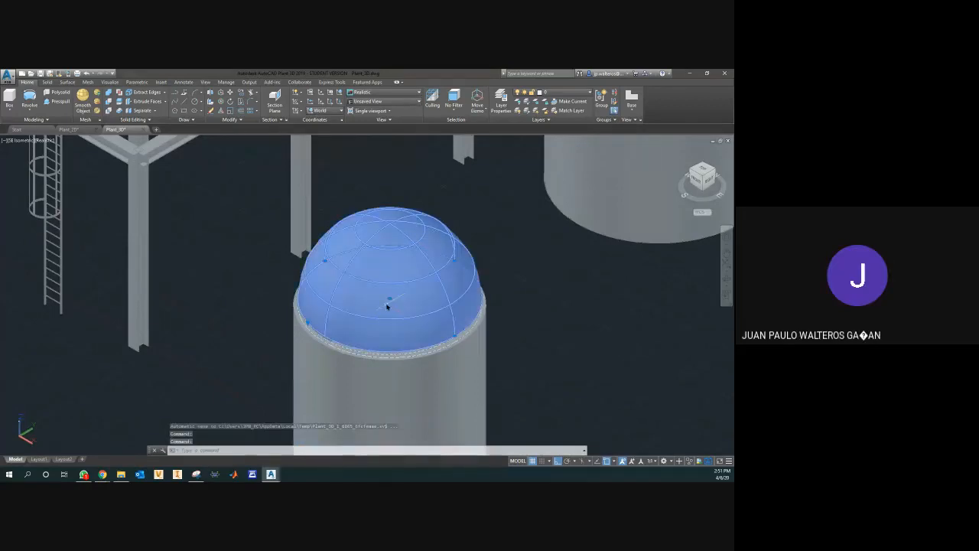
type("m")
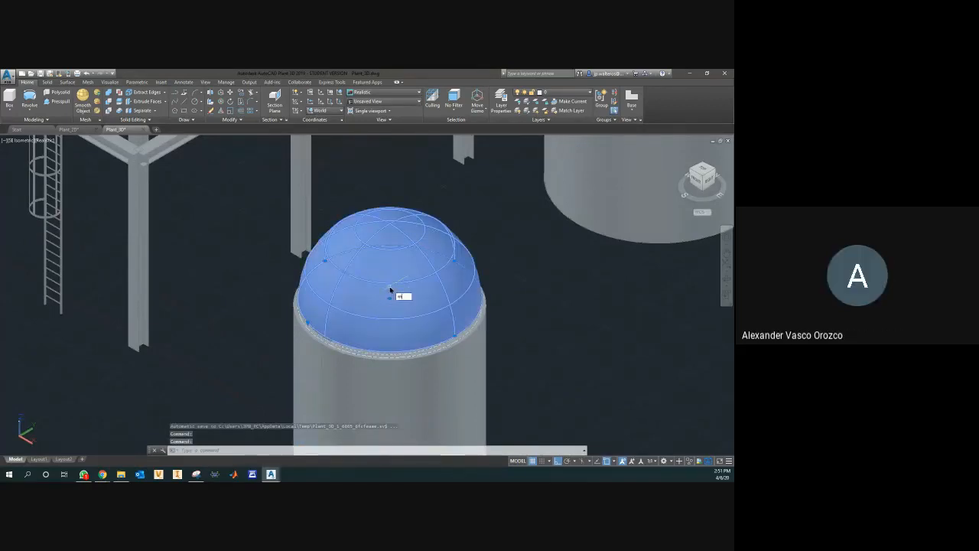
key("Return")
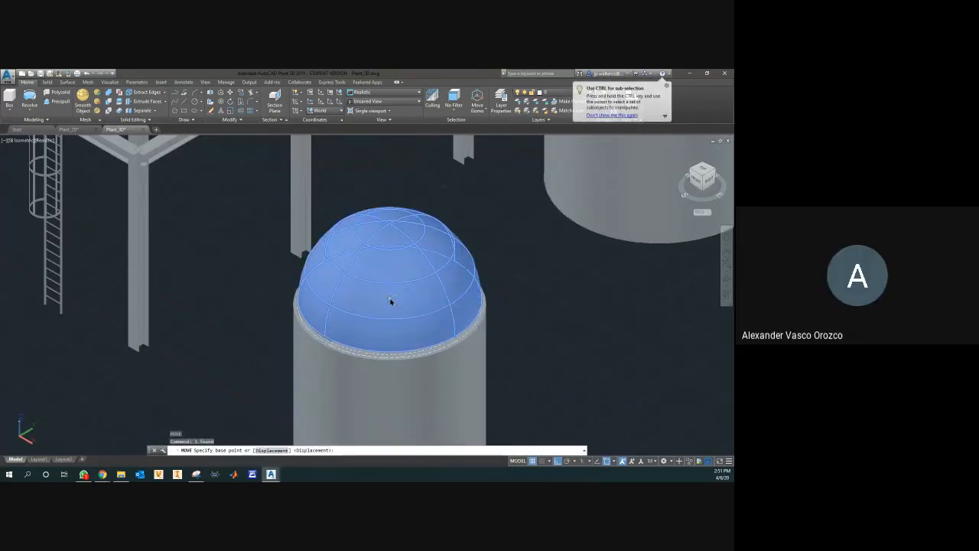
left_click(390, 298)
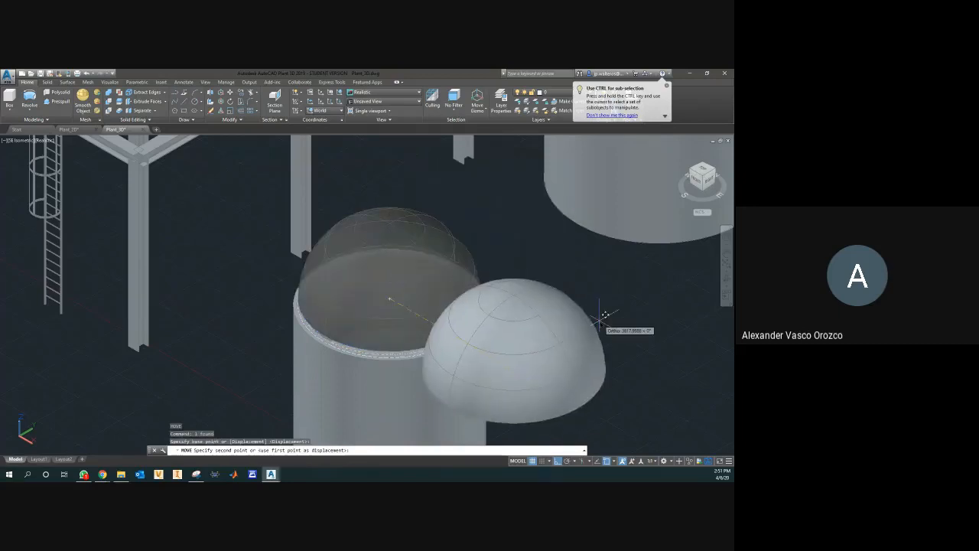
left_click(662, 330)
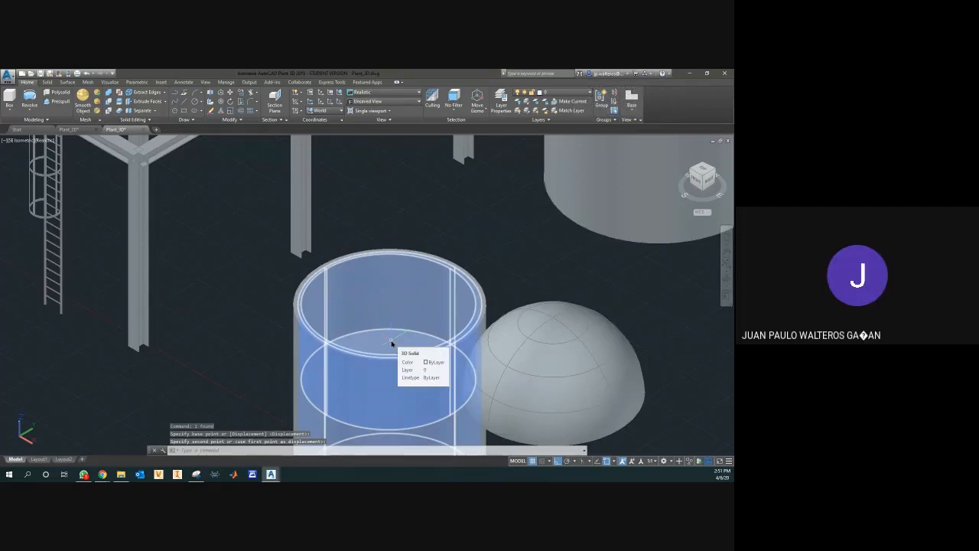
key("ctrl+z")
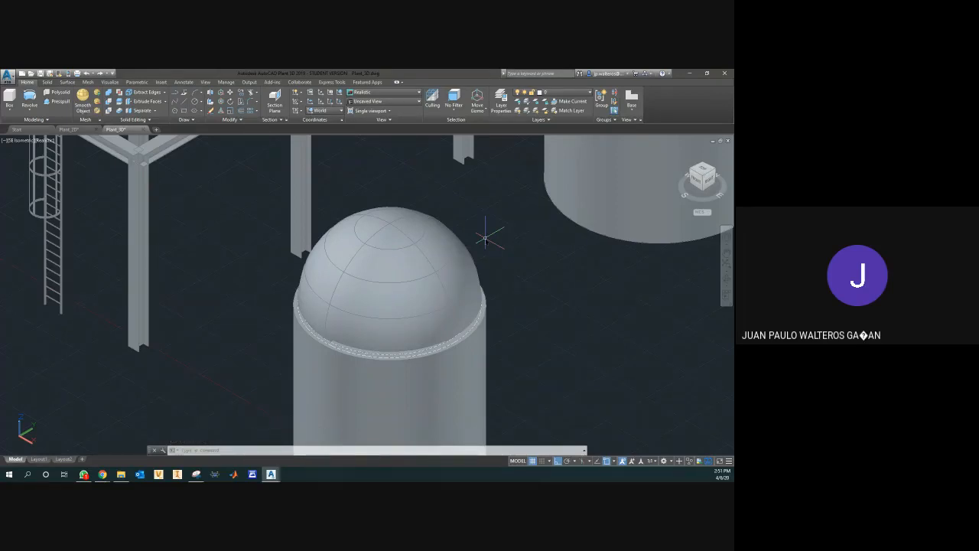
Step: Review the whole plant model from the right side and from the southeast isometric view
scroll(492, 230, "up", 3)
scroll(491, 233, "down", 4)
scroll(492, 233, "down", 4)
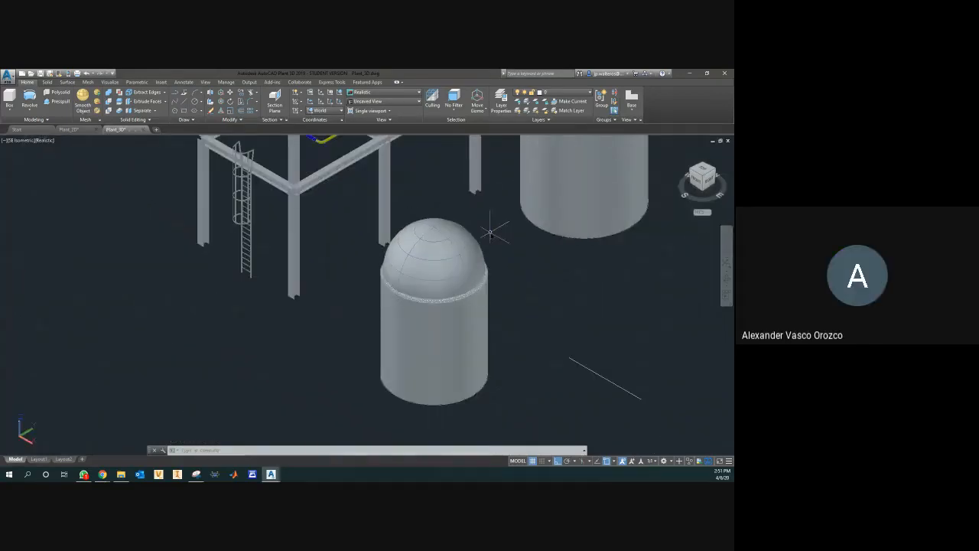
left_click(711, 180)
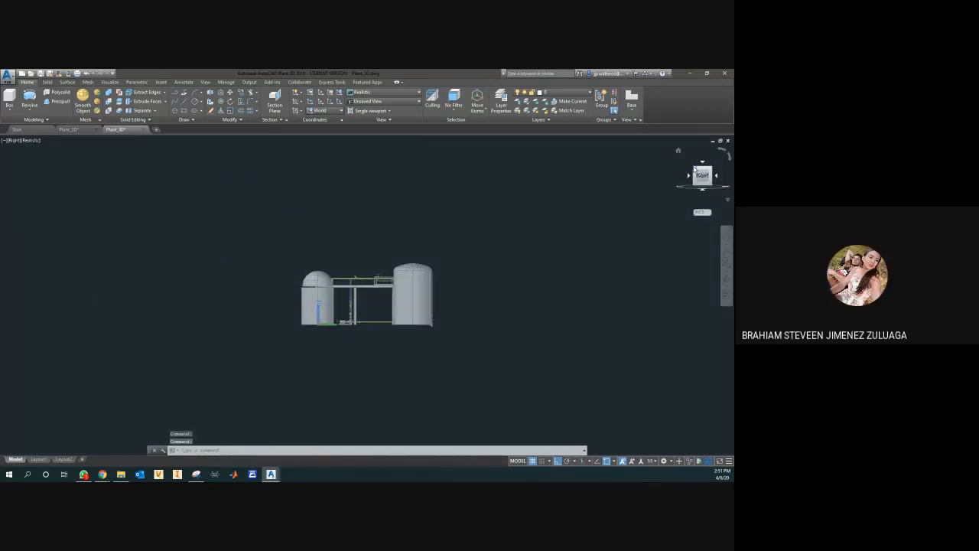
left_click(694, 170)
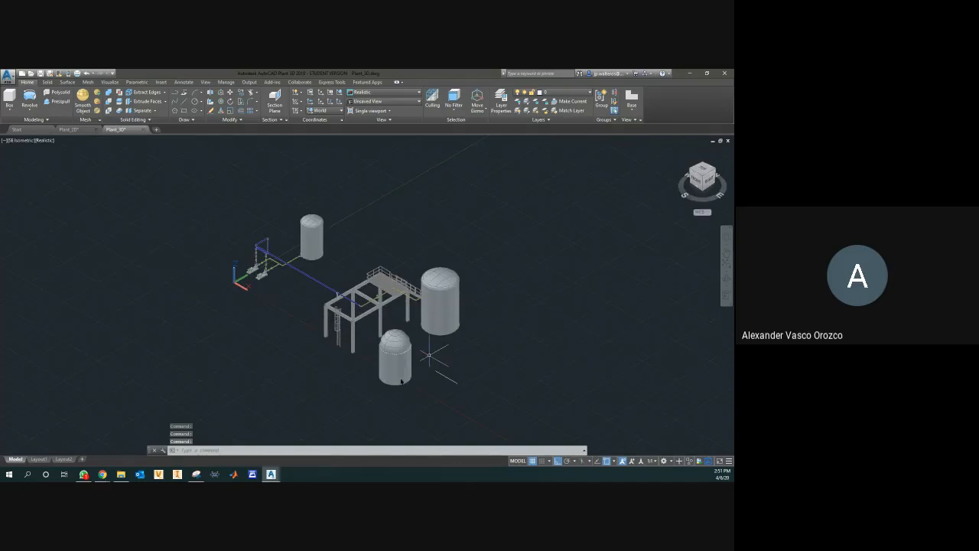
scroll(384, 387, "up", 2)
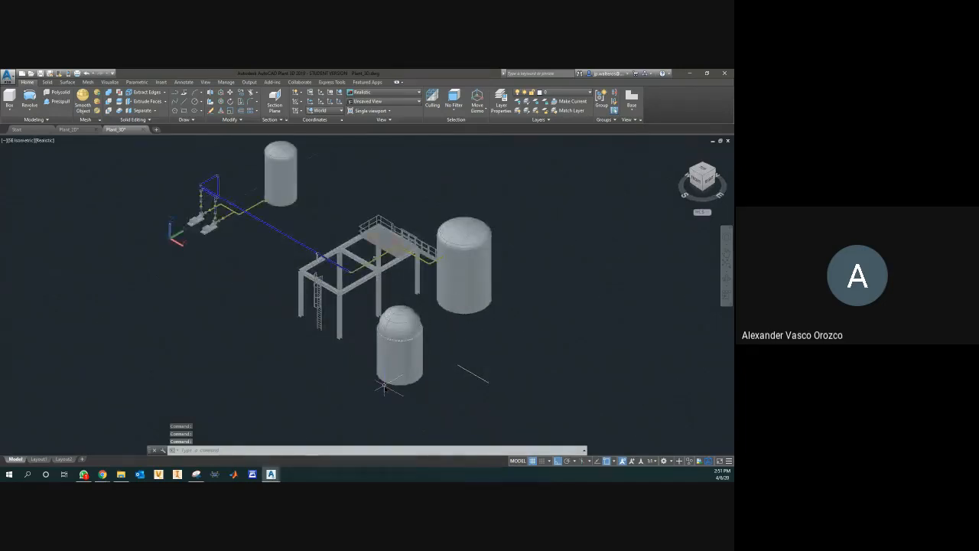
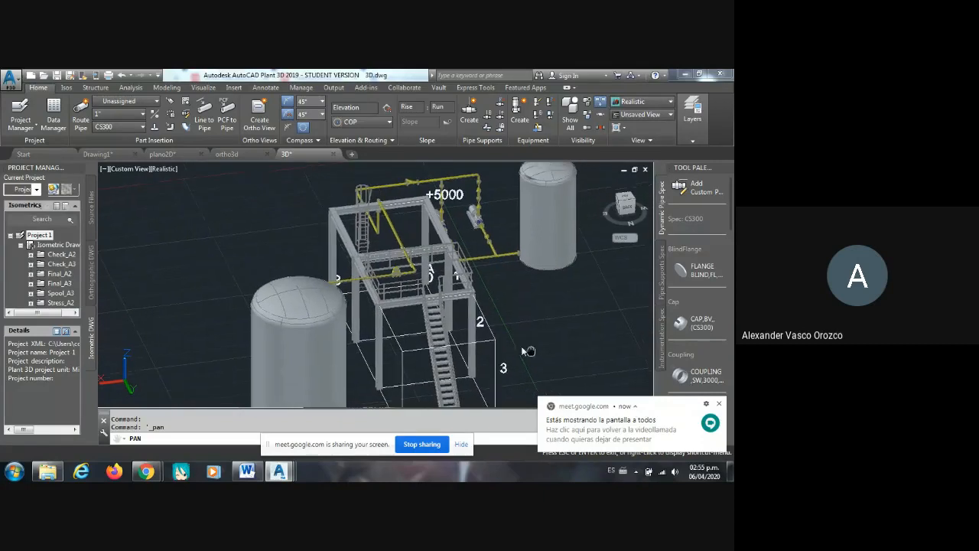
Step: Examine the steel structure, stairs and piping between the two tanks in the 3D model
right_click(505, 318)
left_click(560, 378)
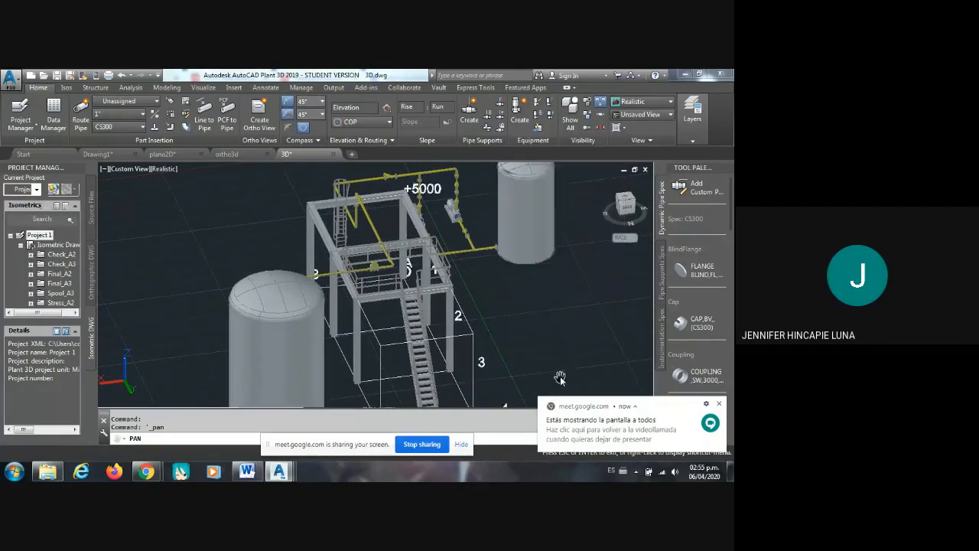
right_click(565, 310)
left_click(535, 342)
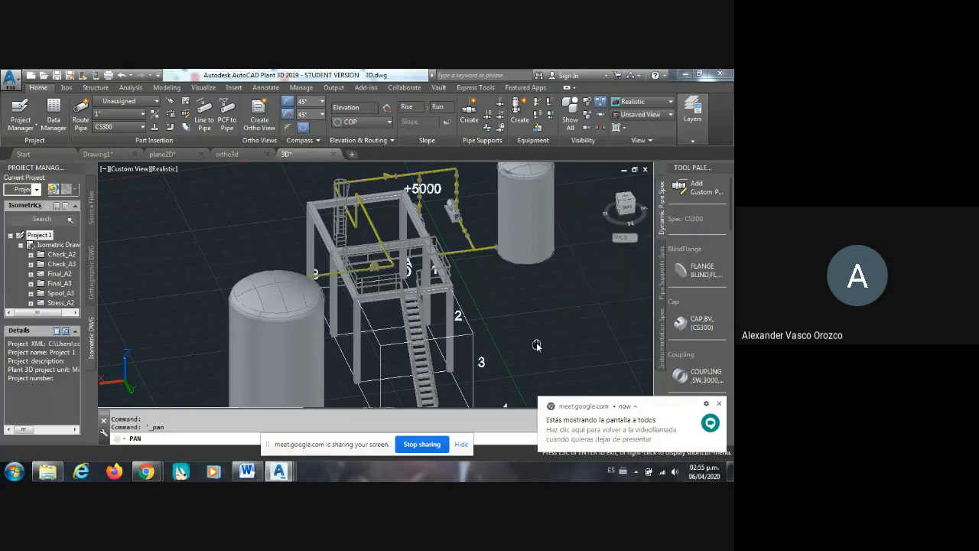
left_click_drag(536, 346, 563, 341)
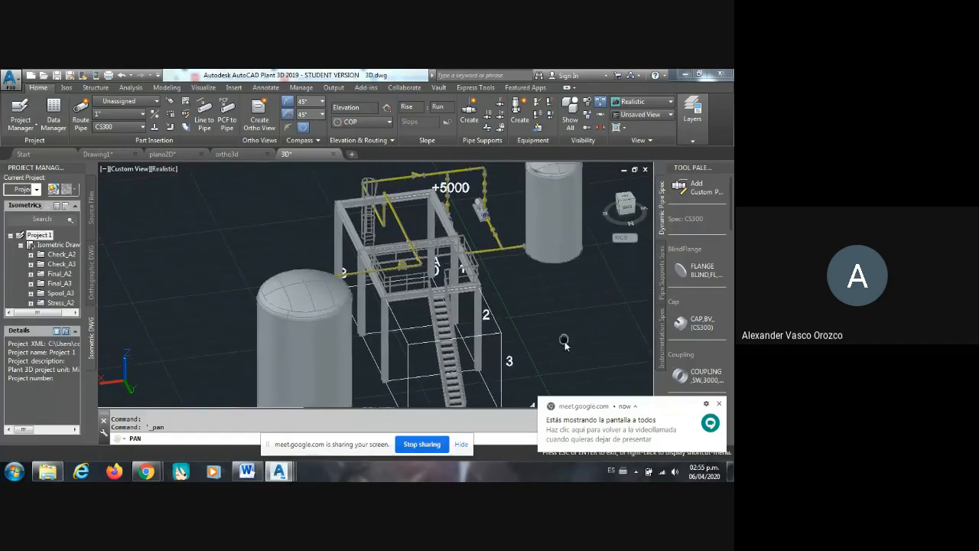
scroll(520, 302, "up", 5)
left_click_drag(485, 285, 541, 340)
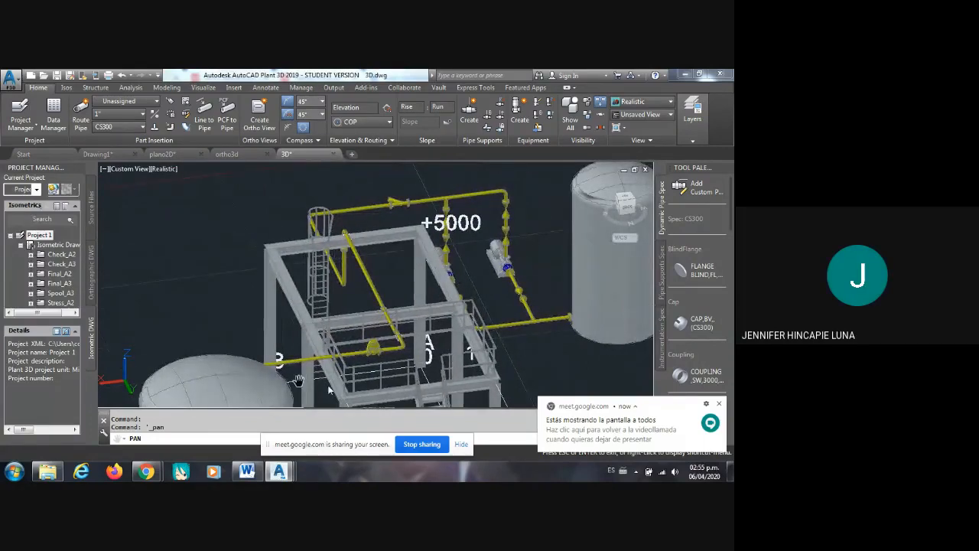
Step: Switch to the Google Meet window in Chrome and stop sharing the screen
mouse_move(145, 471)
left_click(111, 419)
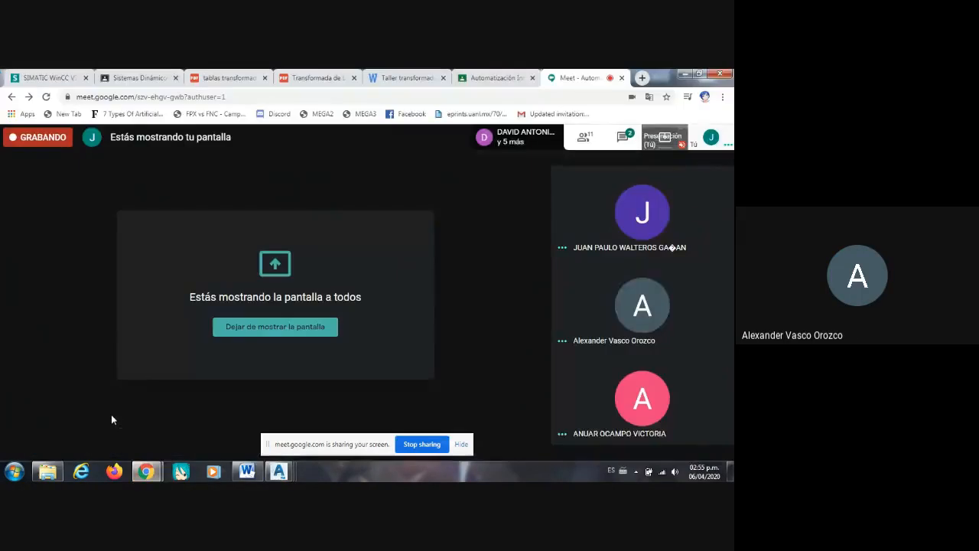
left_click(432, 446)
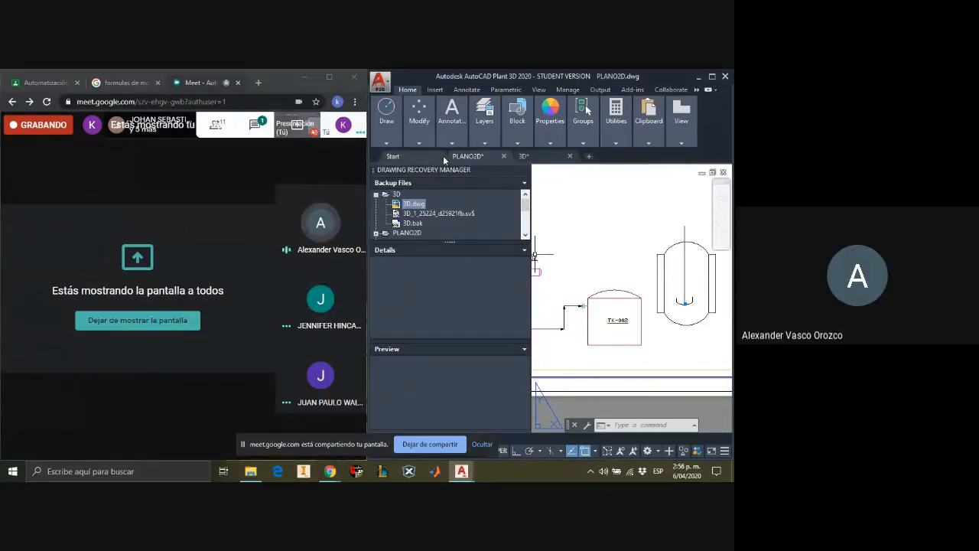
Step: Examine the jacketed reactor, tanks and pump line in the PLANO2D drawing
scroll(623, 272, "down", 3)
scroll(661, 284, "up", 3)
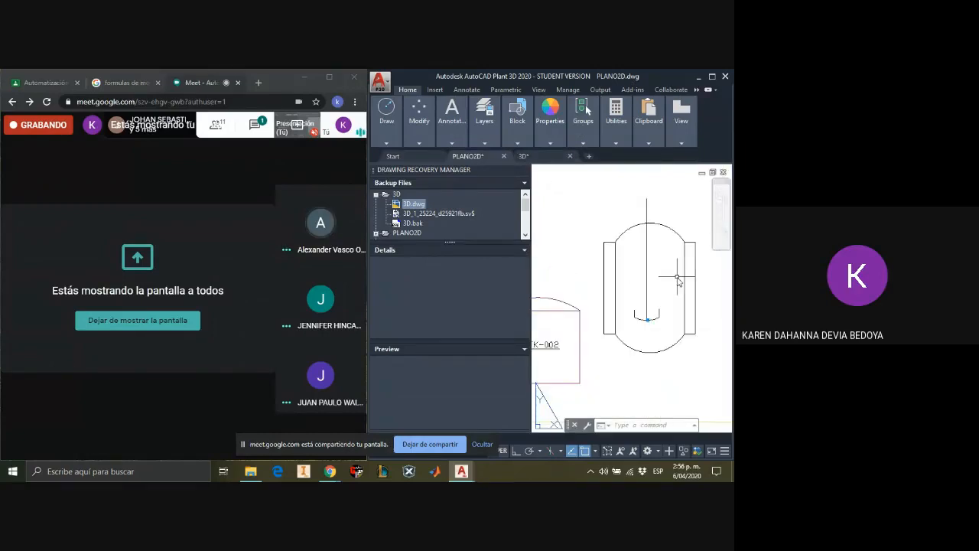
scroll(572, 228, "down", 8)
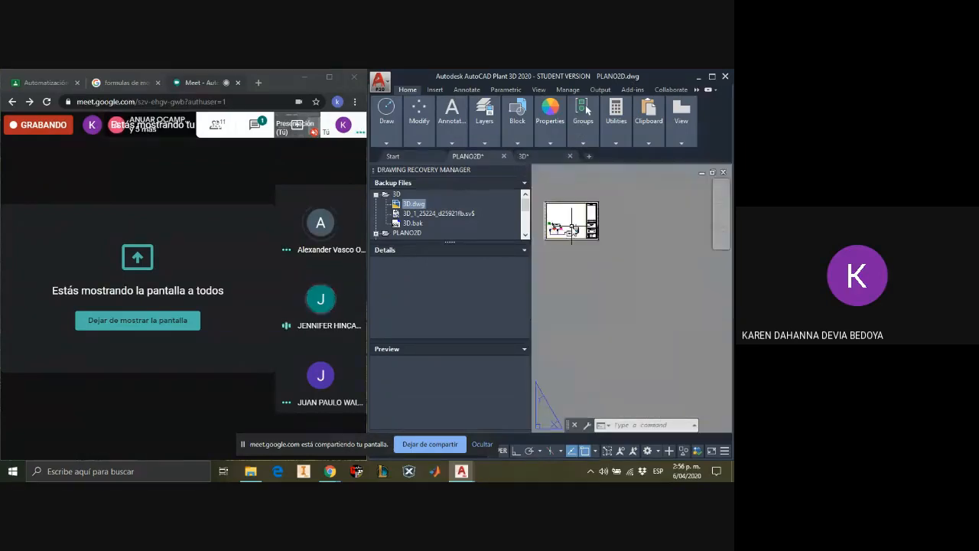
scroll(571, 228, "up", 6)
scroll(556, 191, "down", 2)
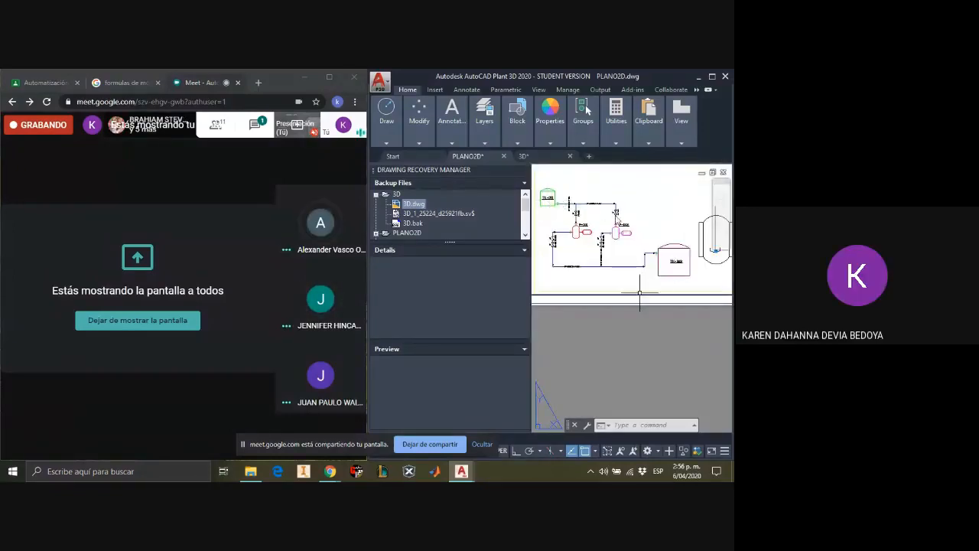
Step: Switch to the 3D drawing and examine both tanks, the platform structure and the pump piping
left_click(523, 156)
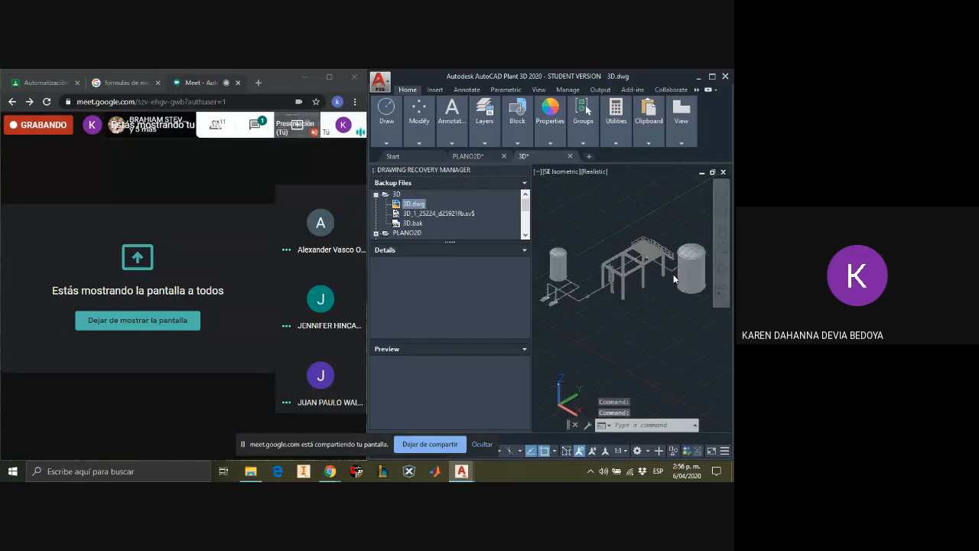
scroll(629, 266, "up", 2)
scroll(628, 264, "up", 2)
scroll(623, 268, "down", 5)
scroll(616, 270, "up", 5)
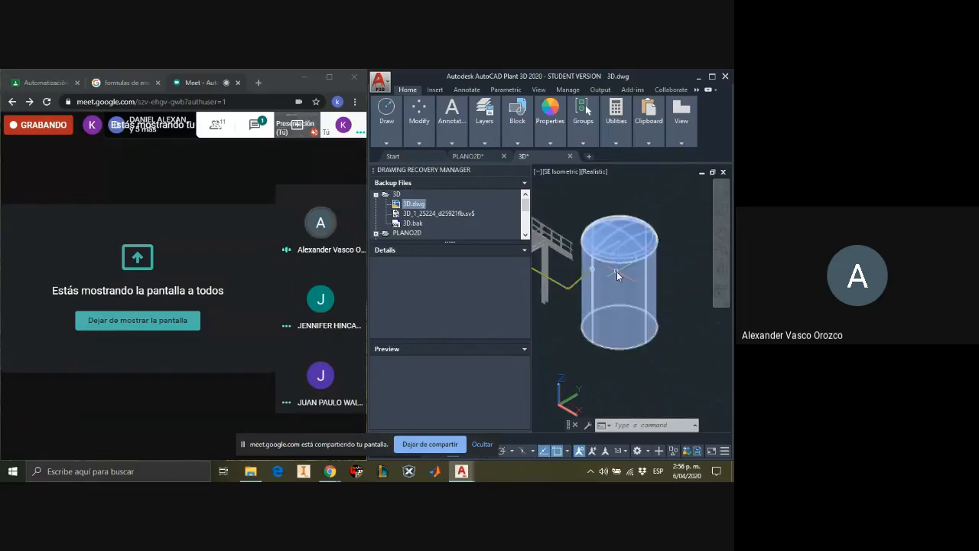
scroll(616, 271, "down", 8)
scroll(545, 280, "up", 6)
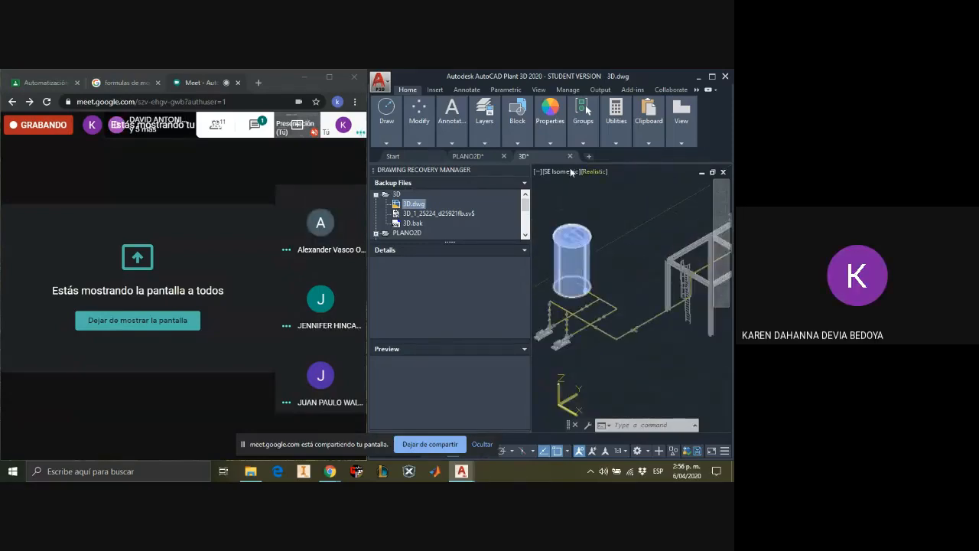
Step: In the PLANO2D drawing, convert the entire jacketed reactor sketch to a Double Wall Tank P&ID object, with its base point on the upper arc
left_click(483, 157)
scroll(655, 235, "up", 2)
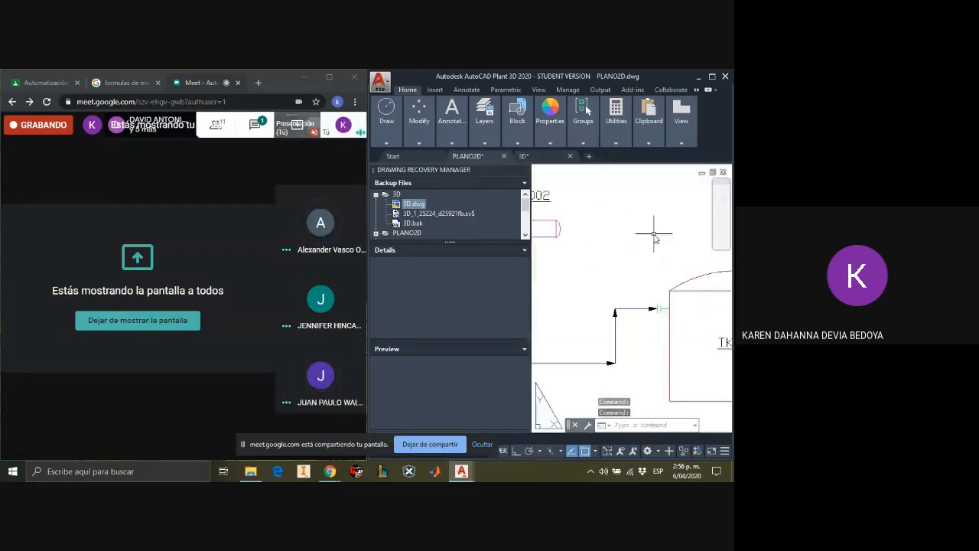
scroll(655, 237, "down", 3)
scroll(616, 260, "up", 5)
left_click_drag(551, 209, 563, 321)
left_click(544, 203)
mouse_move(545, 211)
left_mouse_down()
mouse_move(563, 340)
mouse_move(604, 394)
mouse_move(697, 306)
mouse_move(634, 170)
mouse_move(620, 215)
left_mouse_up()
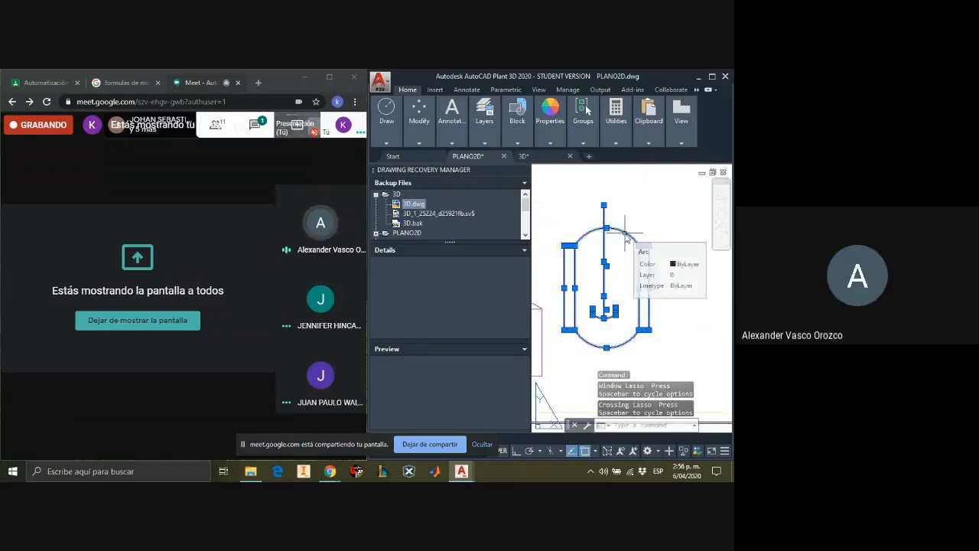
right_click(638, 277)
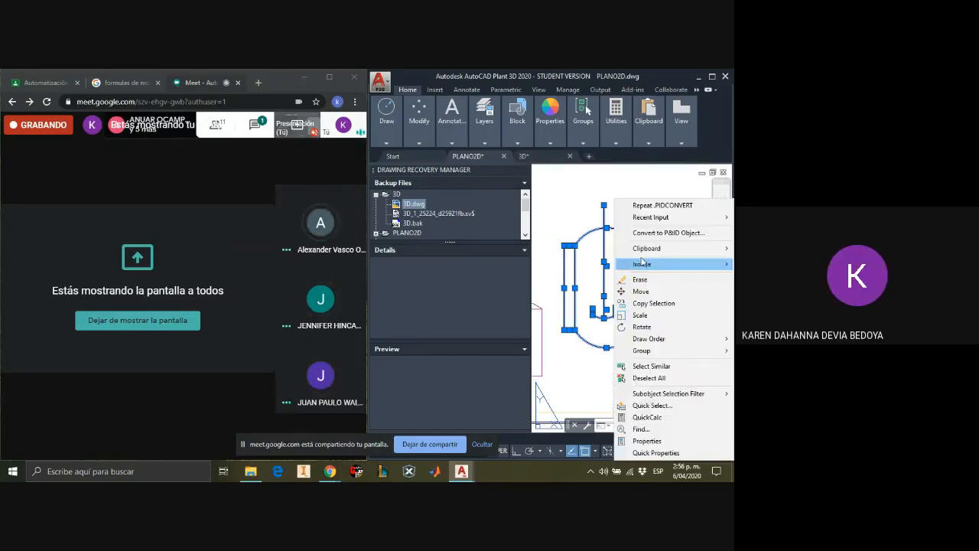
left_click(650, 232)
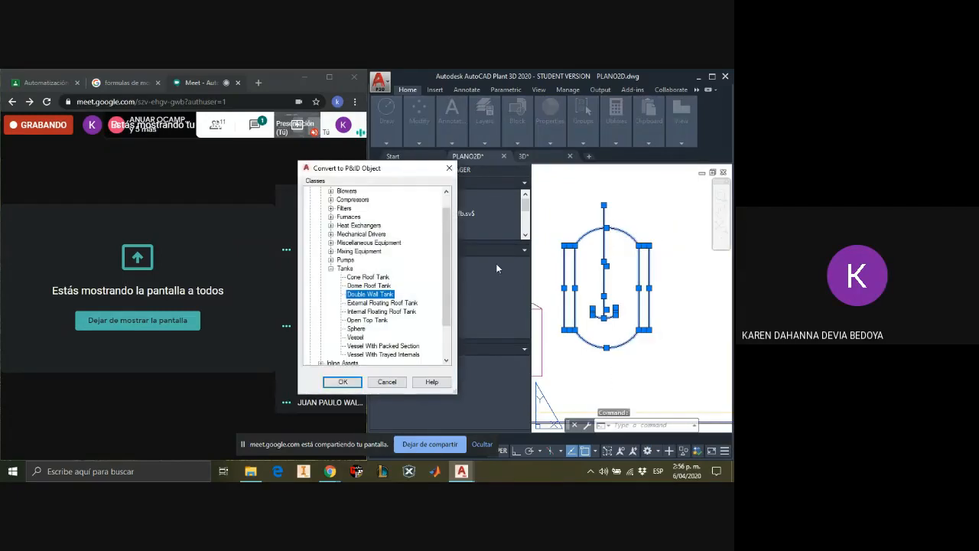
left_click(346, 382)
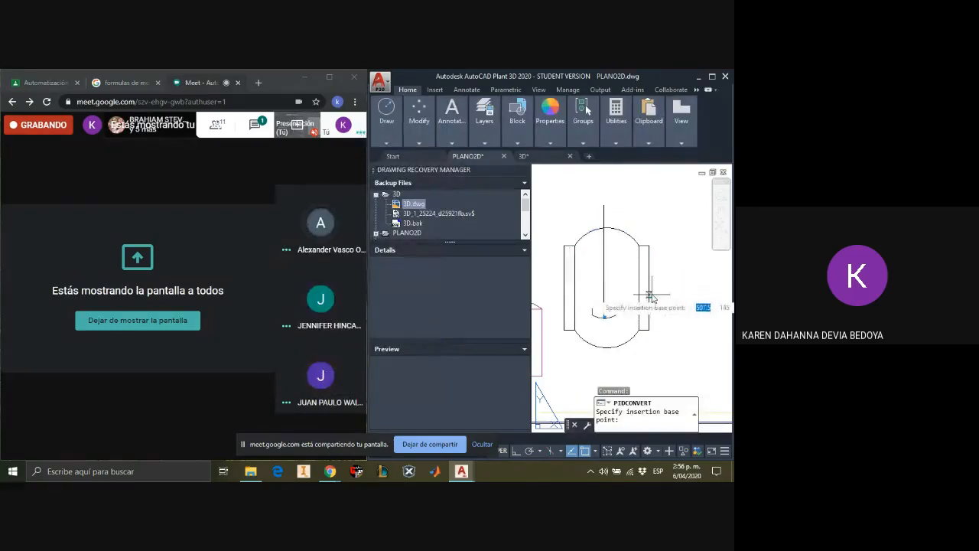
left_click(632, 237)
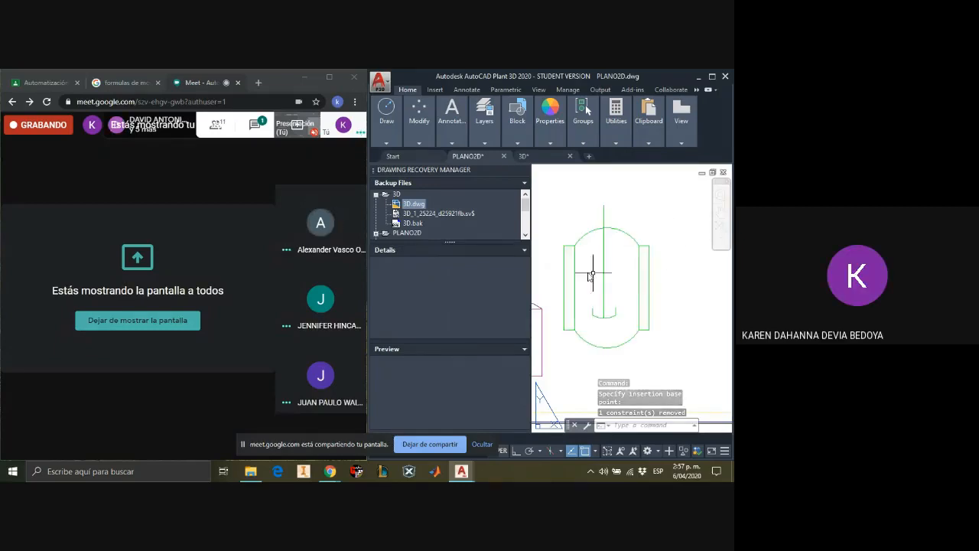
Step: Assign the tag TK-003, type TK and number 003, to the converted reactor without placing an annotation
left_click(618, 232)
right_click(618, 232)
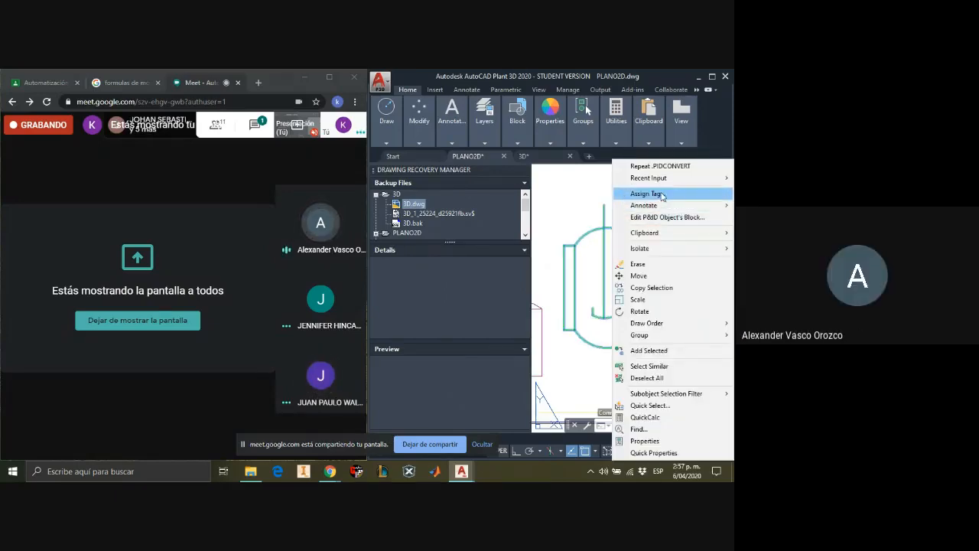
left_click(664, 199)
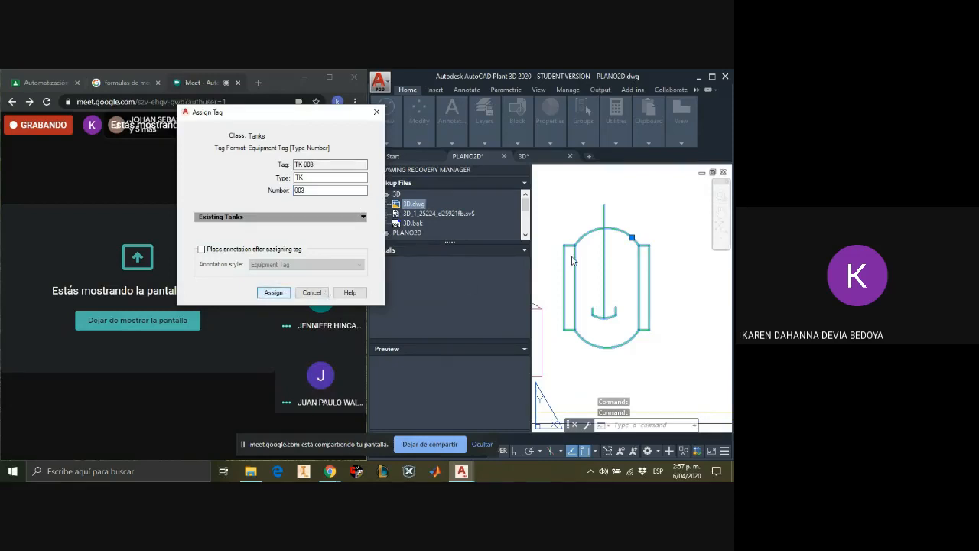
key("Return")
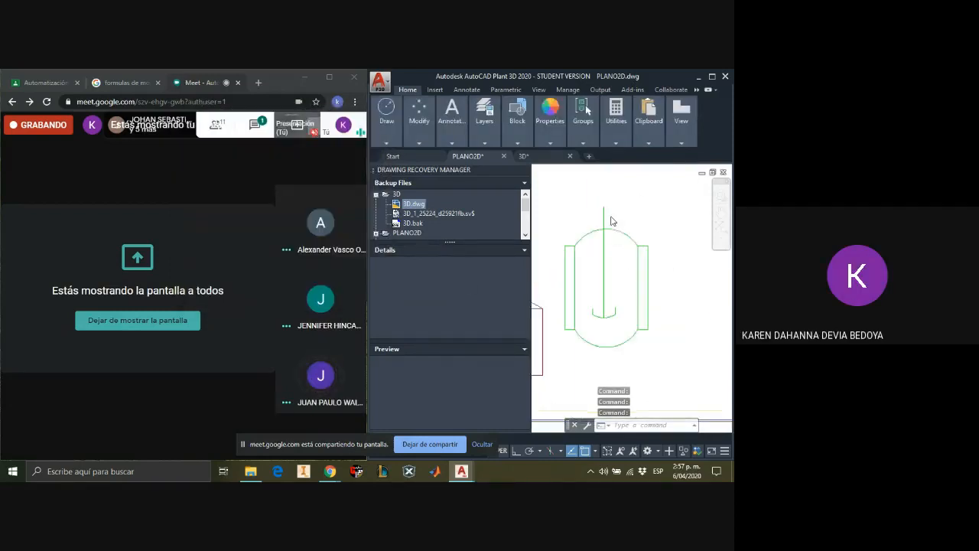
scroll(611, 221, "down", 2)
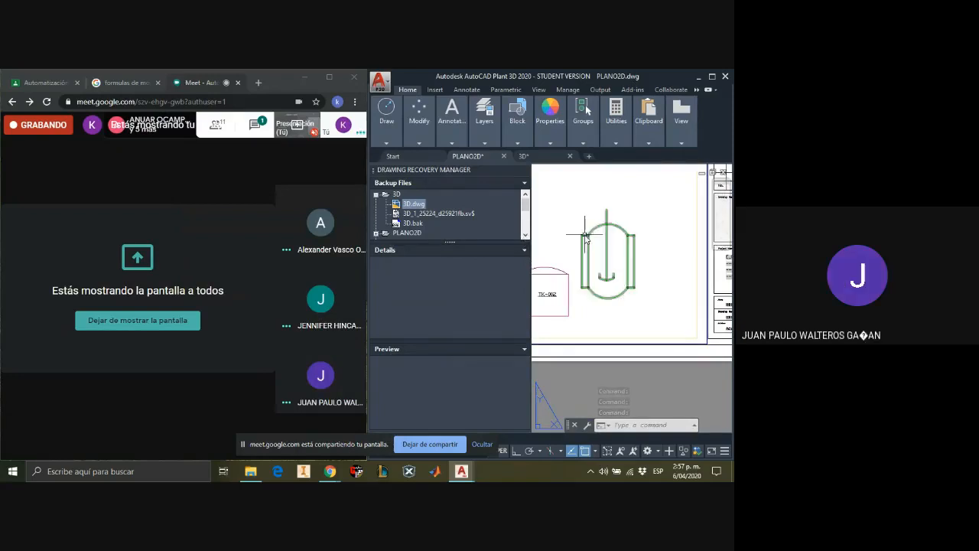
Step: Switch to the 3D drawing and examine the pipe run from the pumps past the platform to the large tank
left_click(558, 159)
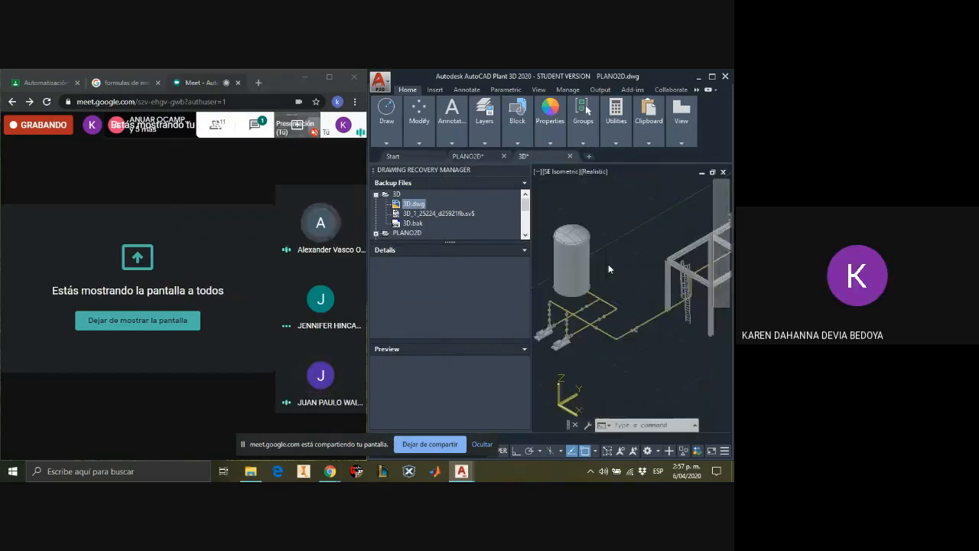
scroll(647, 314, "up", 1)
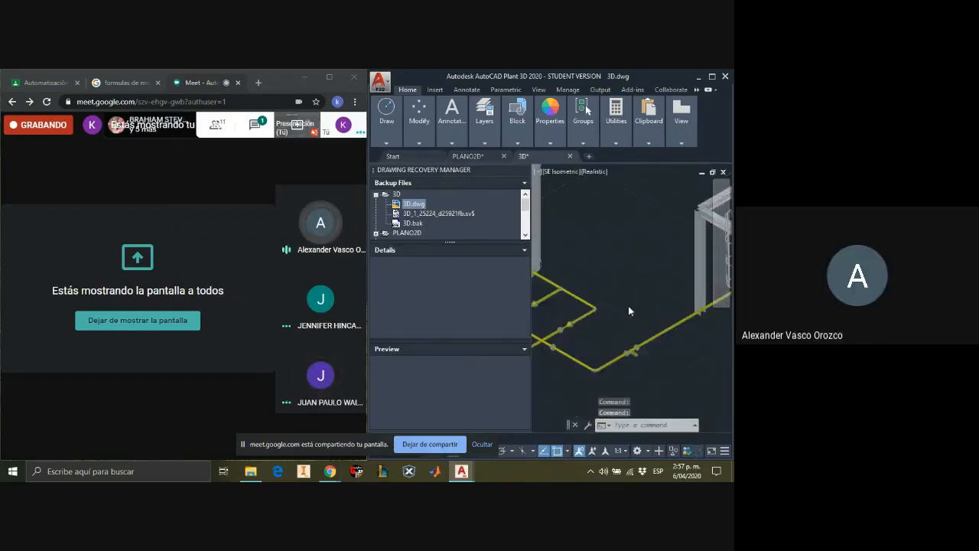
scroll(604, 308, "down", 4)
scroll(629, 299, "up", 6)
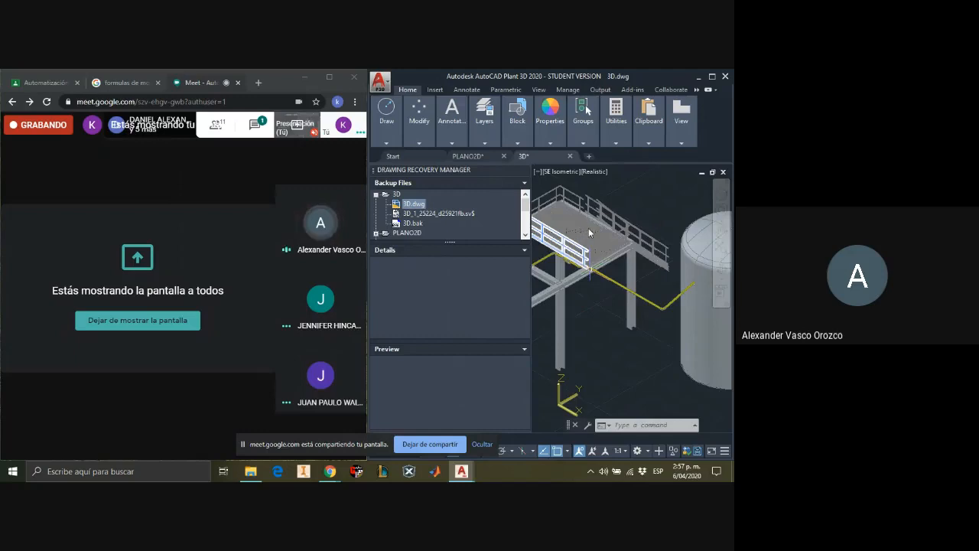
scroll(629, 273, "up", 3)
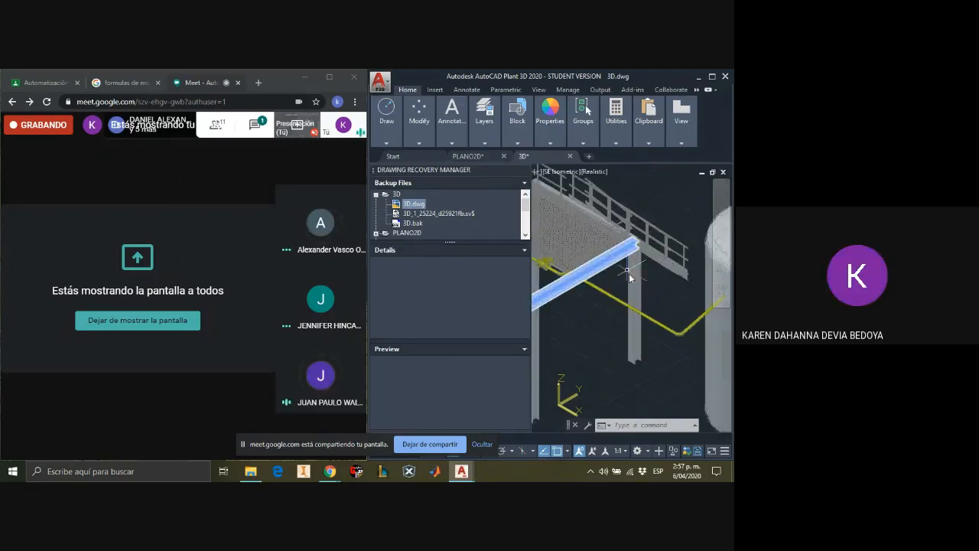
scroll(628, 273, "down", 6)
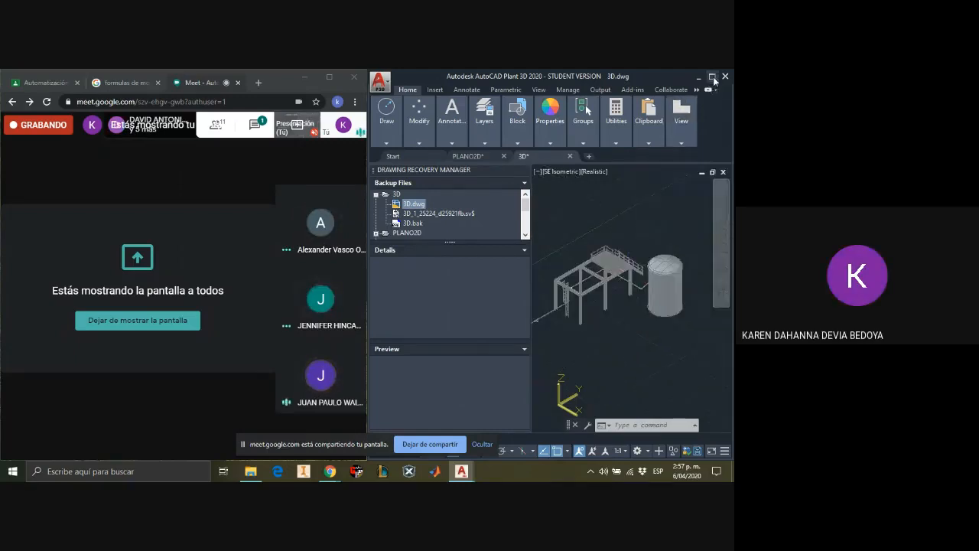
Step: Maximize the drawing window and examine the plant from several sides, including the platform valve, the pump line and the large tank's pipe connection
left_click(712, 78)
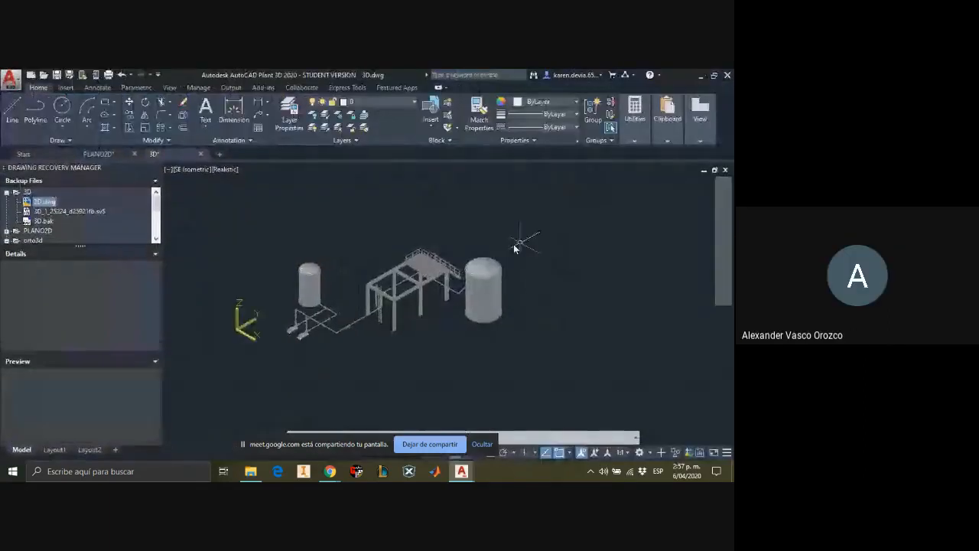
middle_click_drag(393, 282, 295, 265, "shift")
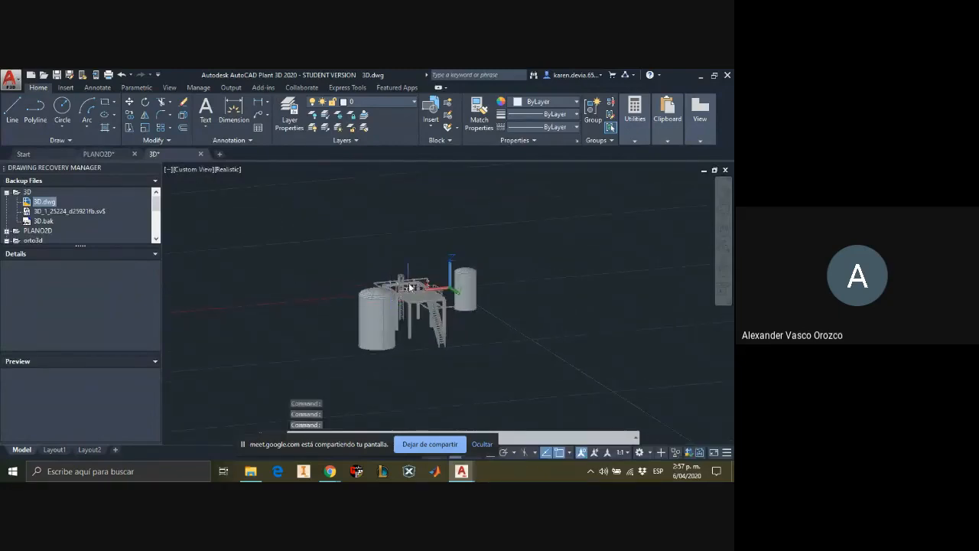
scroll(416, 288, "down", 2)
scroll(422, 293, "up", 5)
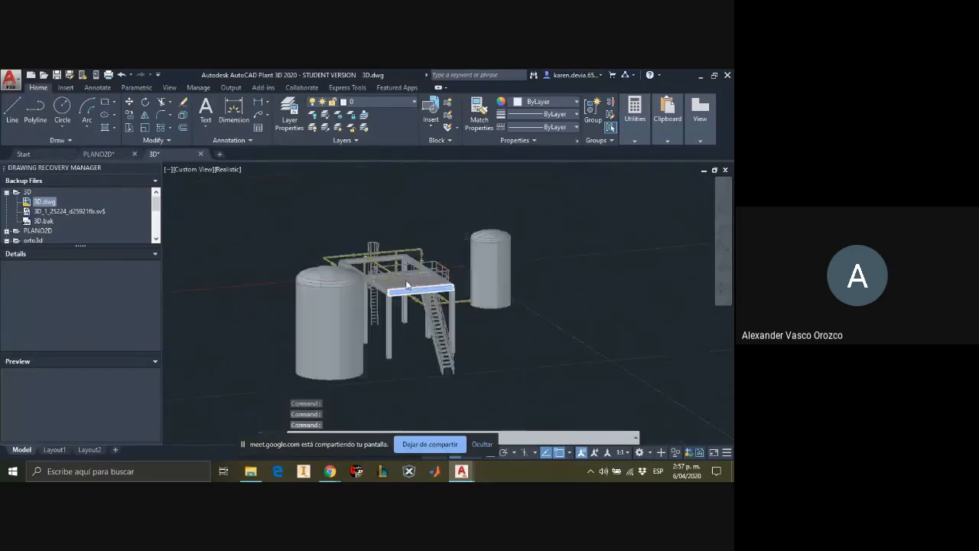
left_click(543, 311)
key("Escape")
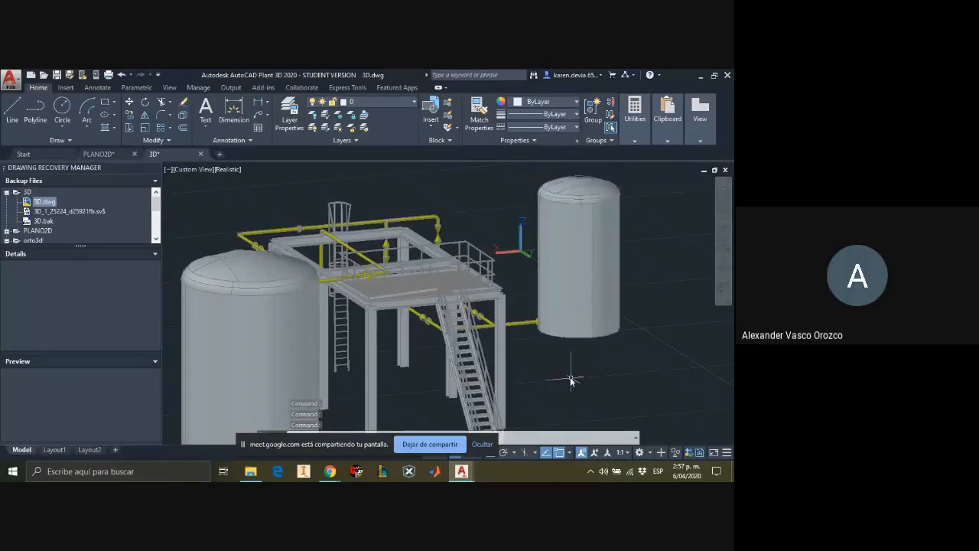
middle_click_drag(570, 380, 477, 312, "shift")
scroll(477, 312, "up", 3)
scroll(479, 310, "down", 5)
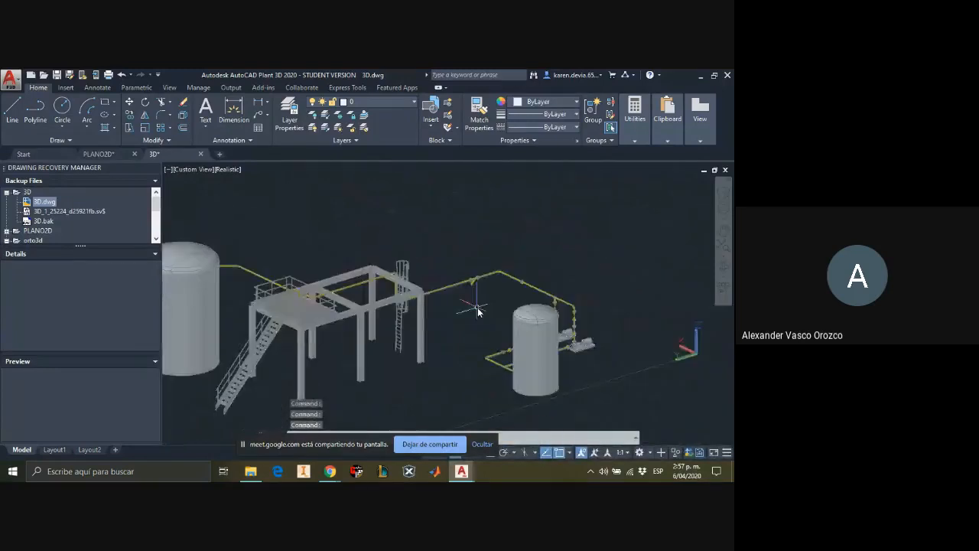
scroll(270, 290, "up", 2)
scroll(291, 260, "up", 3)
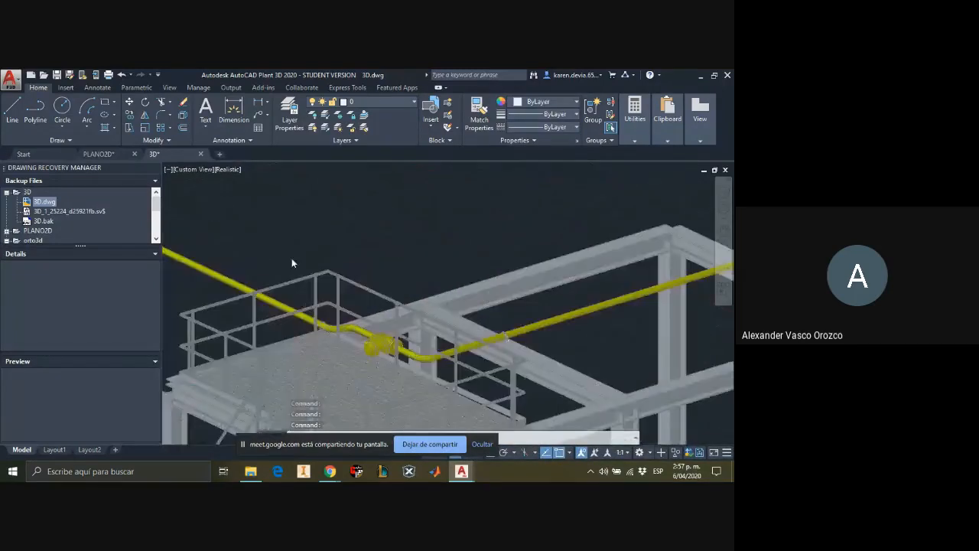
scroll(307, 262, "down", 1)
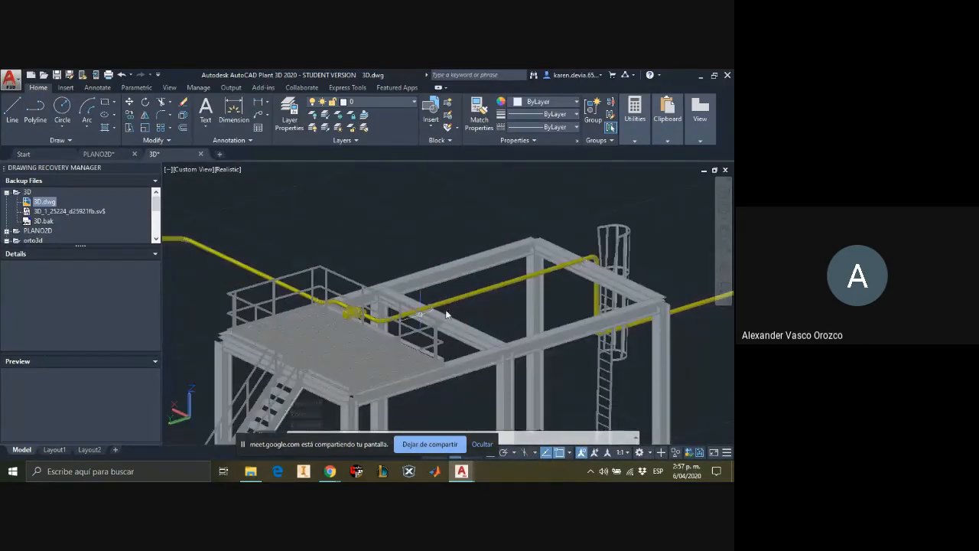
middle_click_drag(386, 236, 623, 252, "shift")
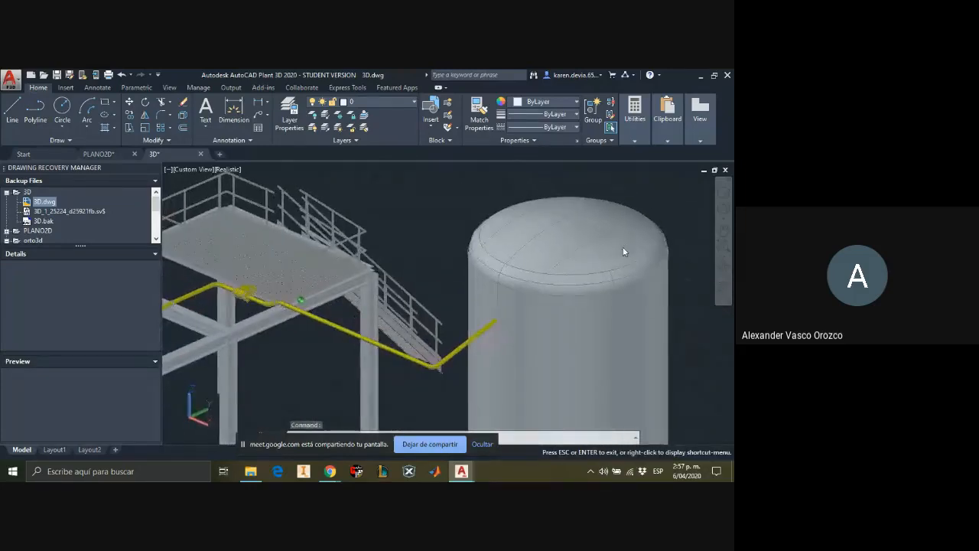
Step: Examine the pipe connection at the large tank, the platform railing and the full plant elevation from the side, and end the screen share
middle_click_drag(437, 225, 405, 192, "shift")
scroll(377, 265, "up", 2)
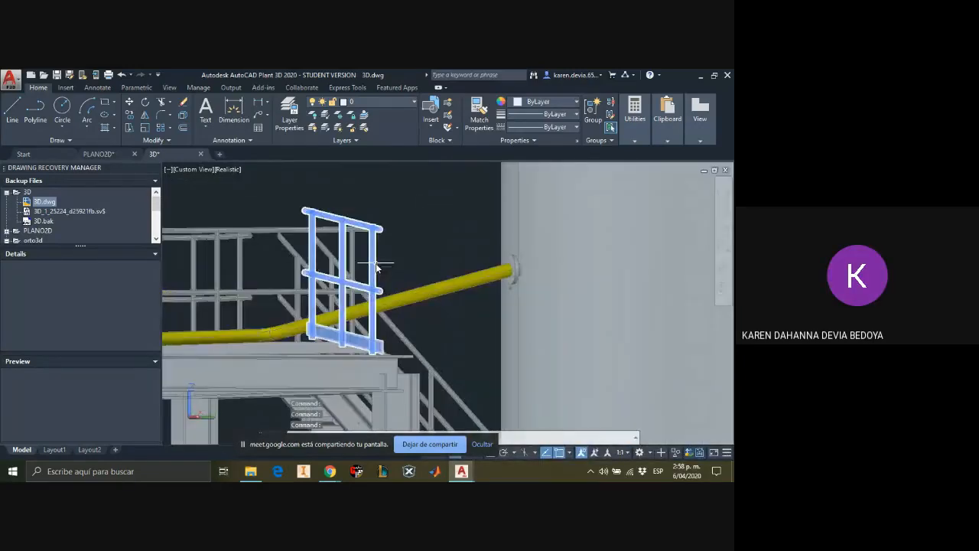
scroll(375, 267, "down", 8)
scroll(300, 277, "up", 4)
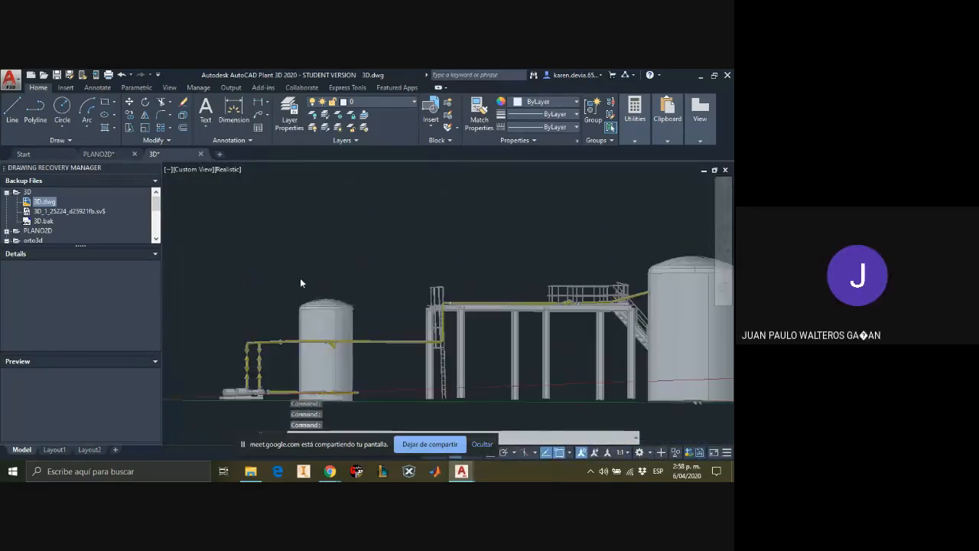
scroll(326, 361, "up", 1)
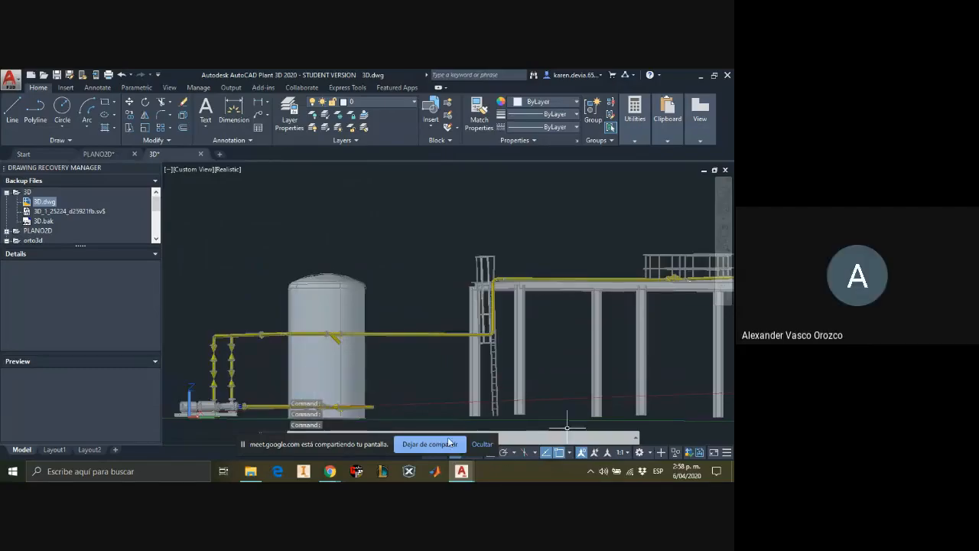
left_click(437, 445)
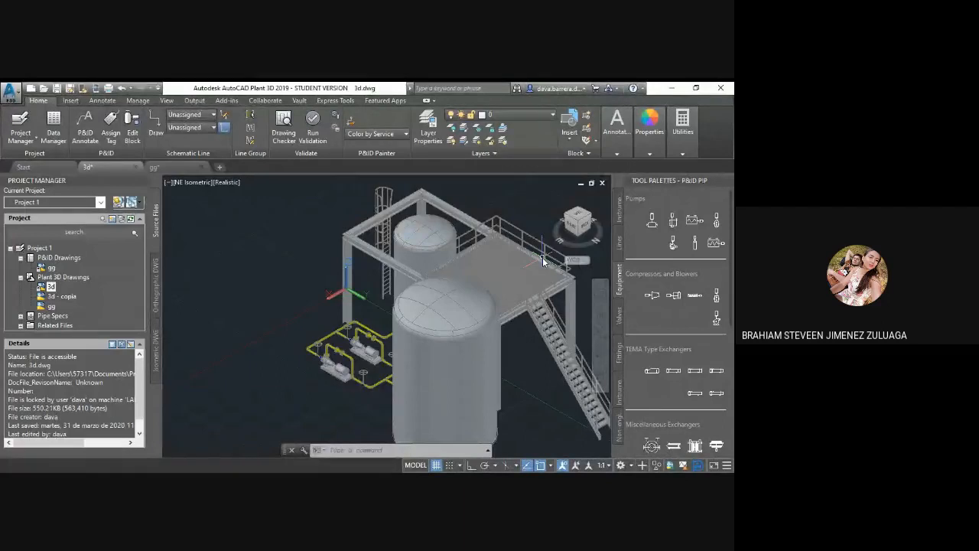
Step: Examine both tanks, the pump piping and the large tank's pipe connection from the NE and SE isometric views of the 3d drawing
middle_click_drag(252, 324, 298, 287)
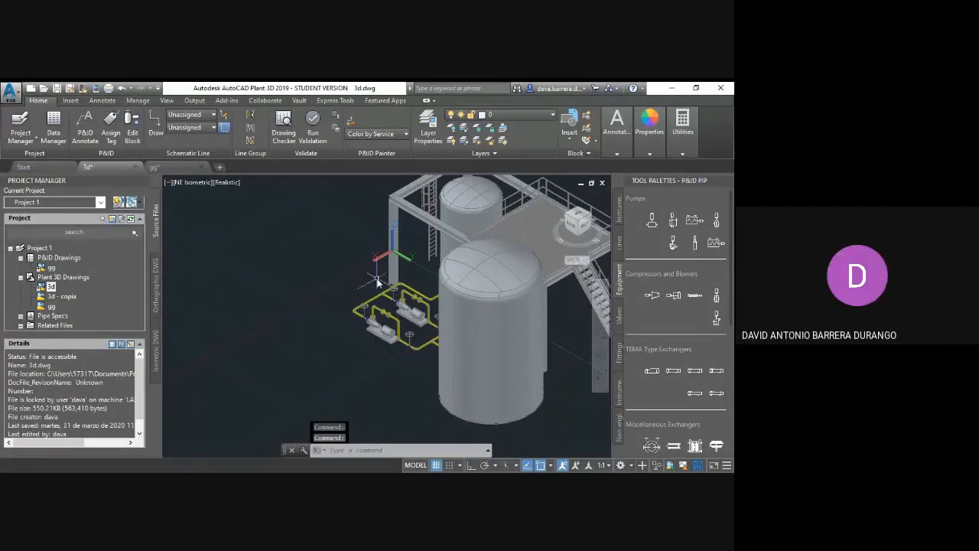
left_click(568, 221)
scroll(382, 321, "up", 5)
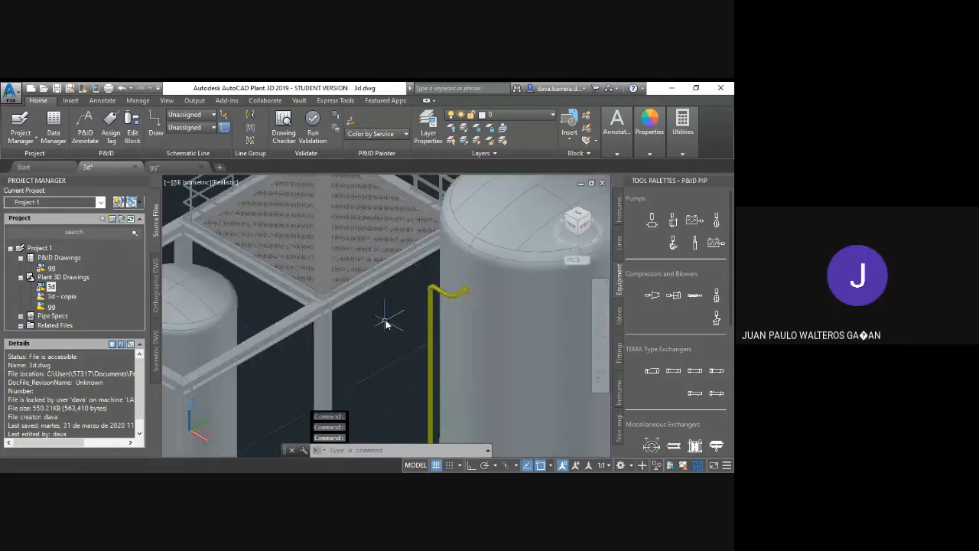
scroll(438, 259, "down", 6)
scroll(464, 244, "up", 1)
scroll(464, 239, "down", 1)
middle_click_drag(464, 239, 441, 261)
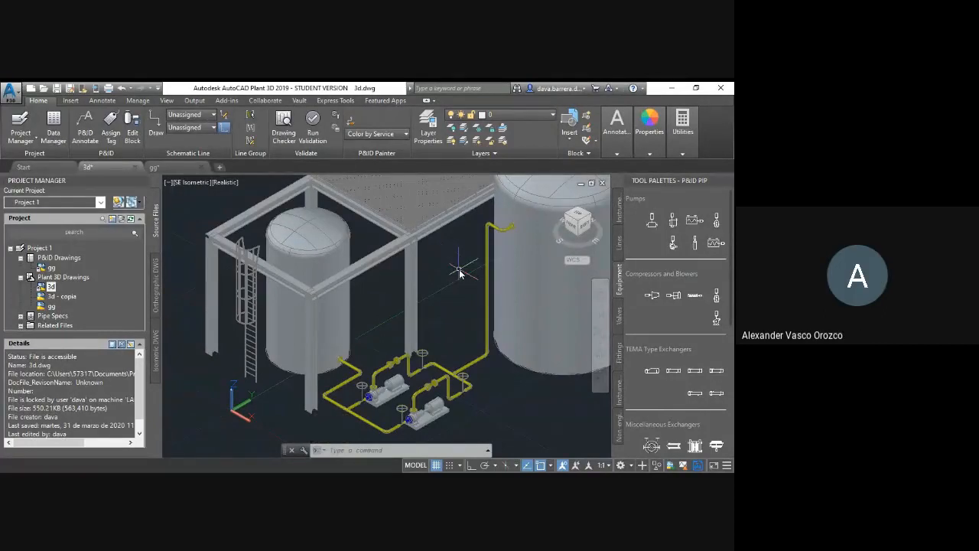
middle_click_drag(459, 270, 387, 300, "shift")
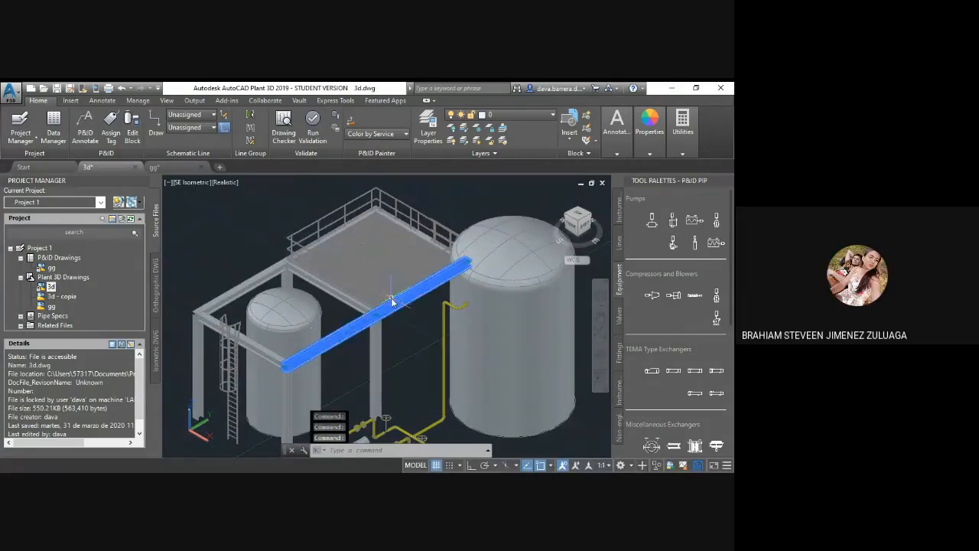
Step: Select the steel structure's platform, railings, beams, columns and caged ladder from the SE isometric view
left_click(381, 298)
key("Escape")
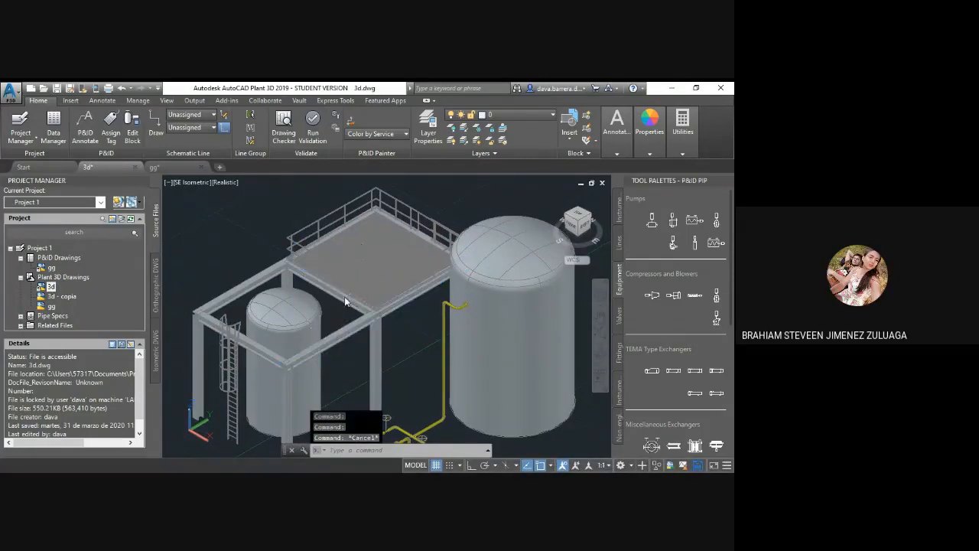
left_click(360, 243)
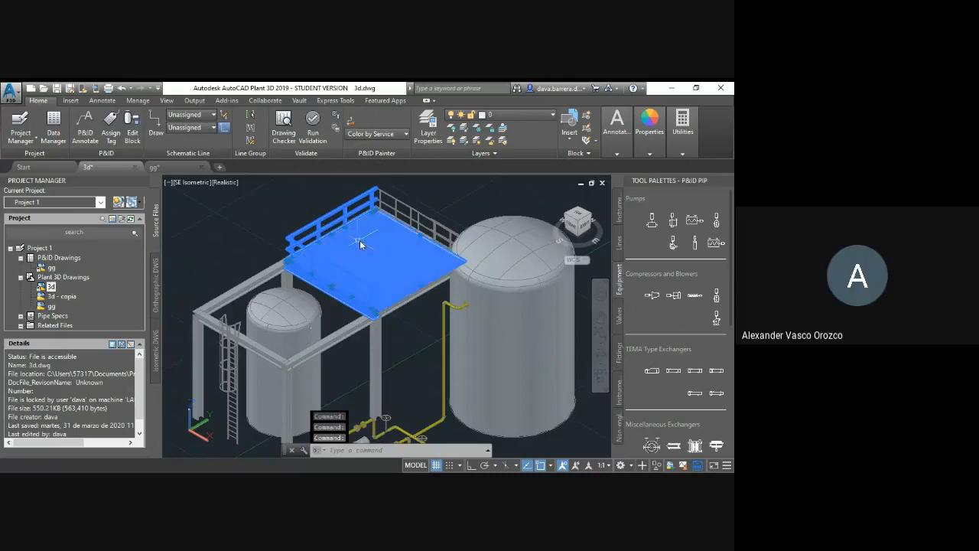
left_click(399, 212)
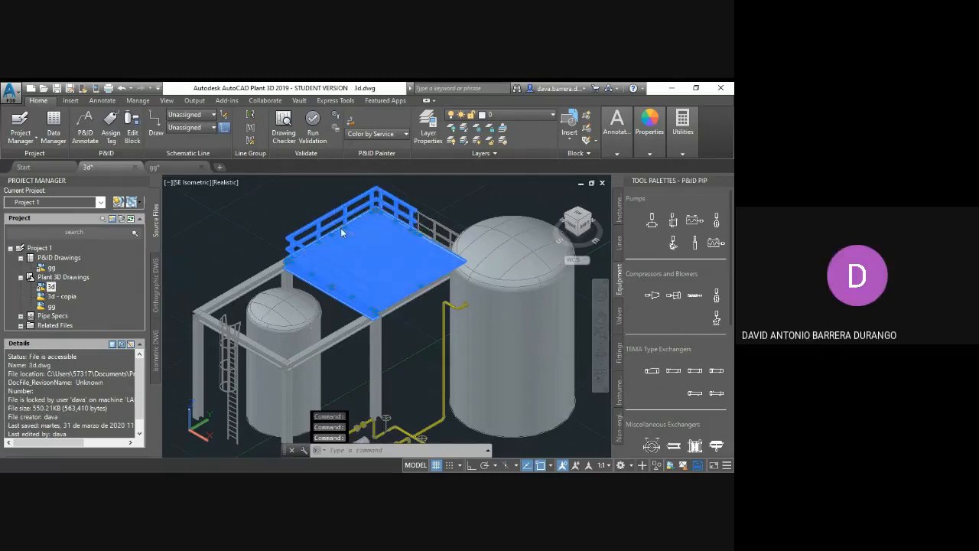
left_click(410, 287)
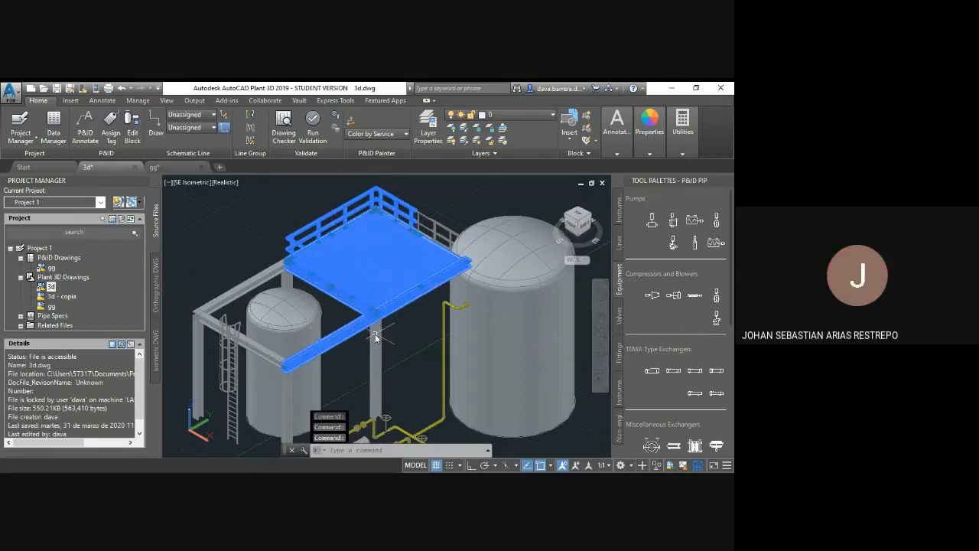
left_click(375, 335)
left_click(253, 343)
left_click(233, 348)
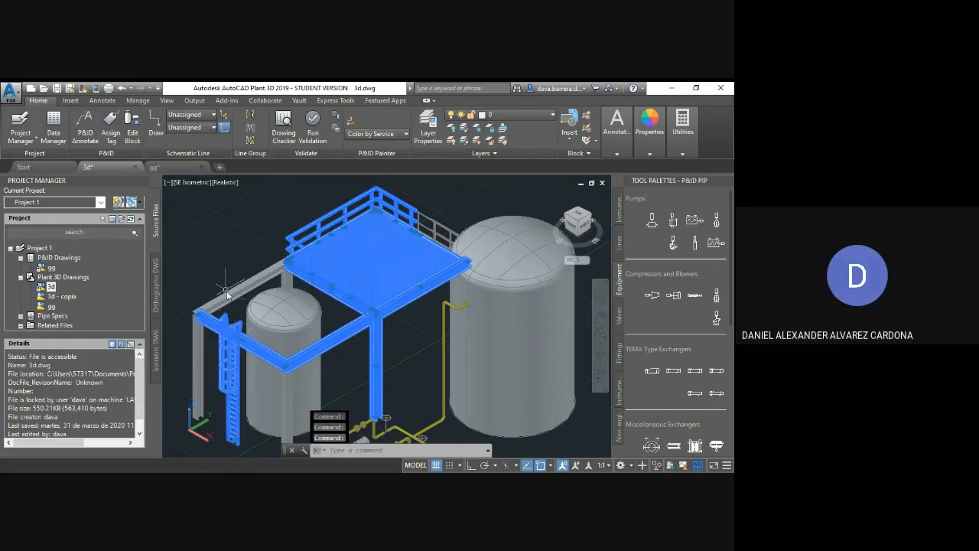
left_click(227, 293)
left_click(229, 299)
left_click(286, 278)
left_click(264, 278)
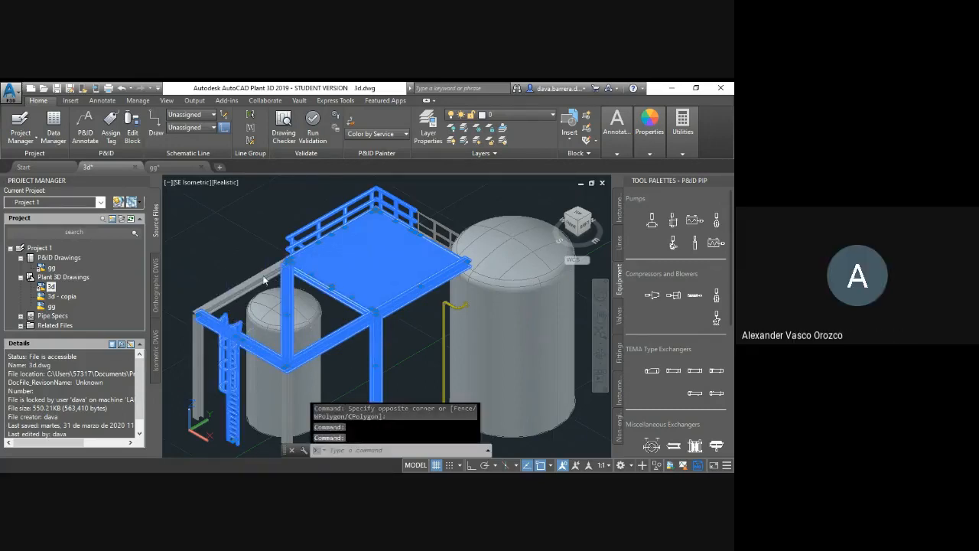
left_click(197, 356)
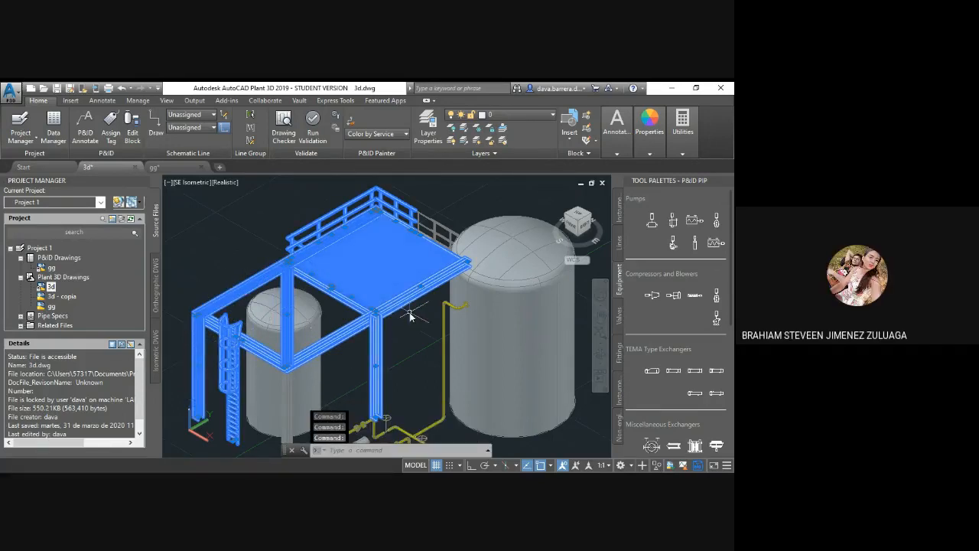
Step: Add the remaining column and the staircase with its railing to the selection, and inspect the highlighted structure from the NE and NW isometric views
scroll(410, 315, "down", 2)
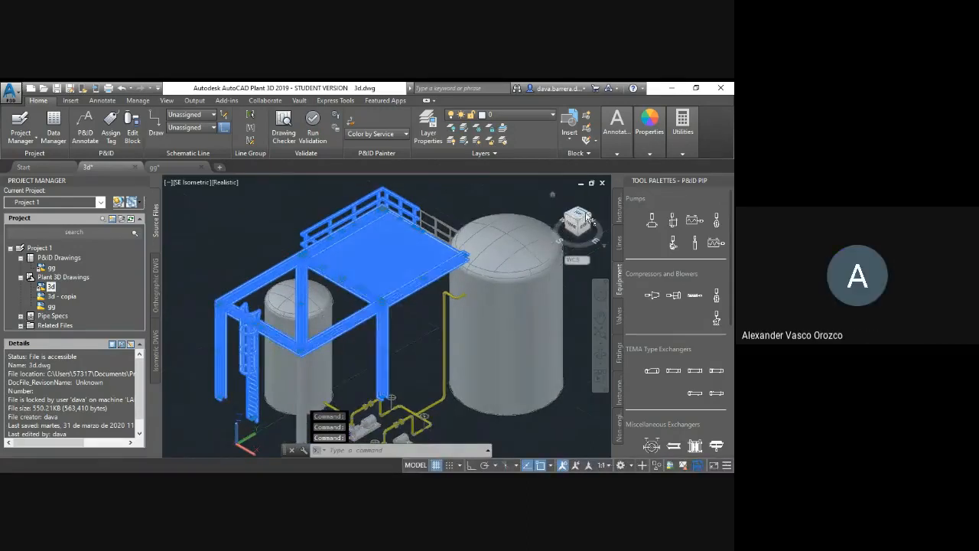
left_click(590, 219)
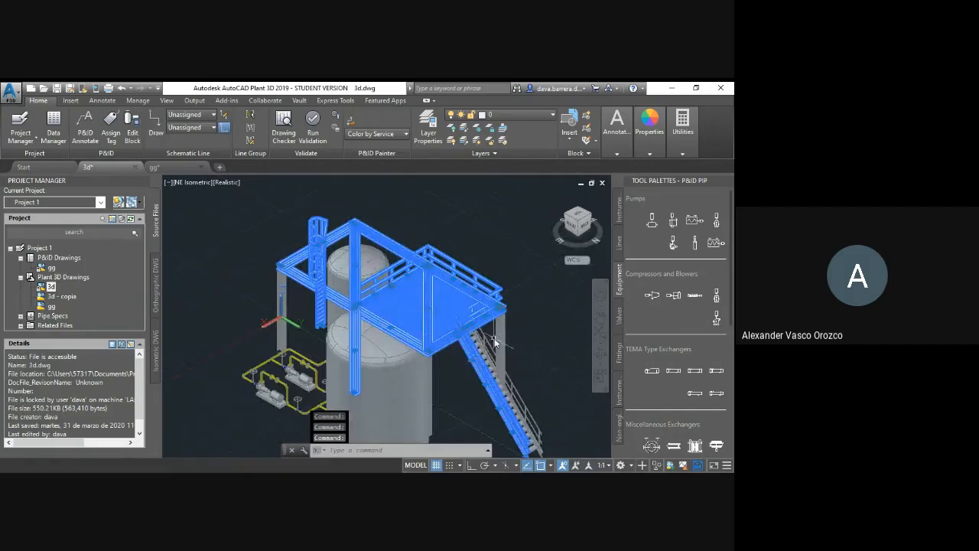
left_click(501, 334)
left_click(475, 346)
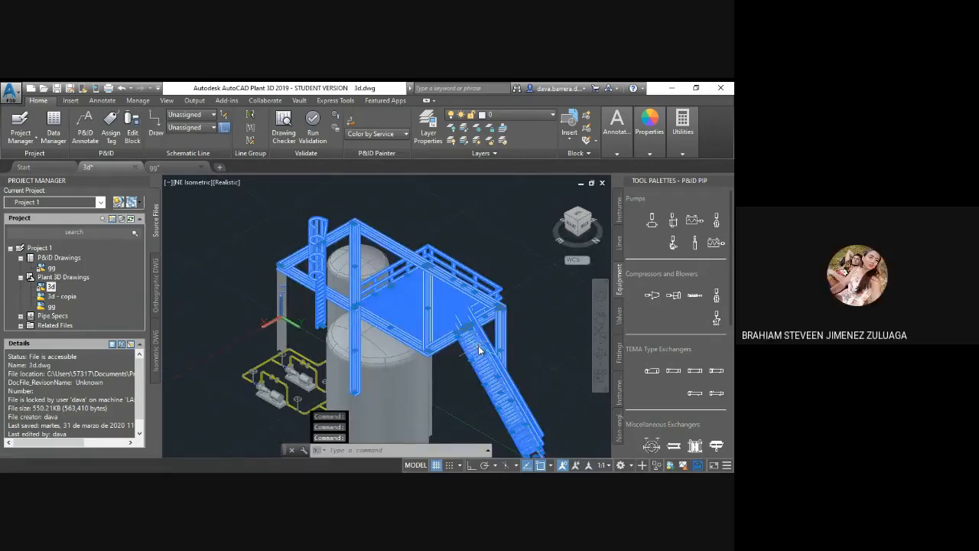
scroll(489, 329, "up", 4)
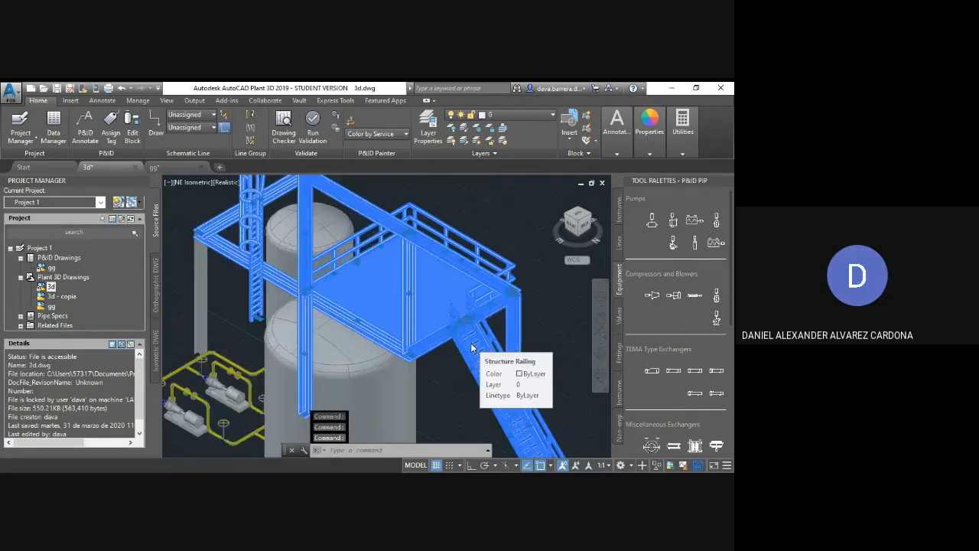
left_click(581, 219)
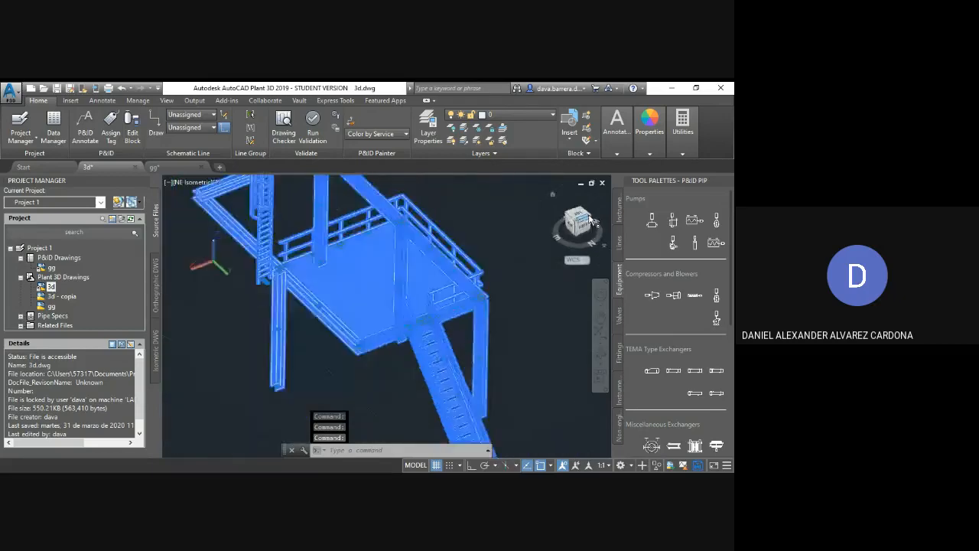
left_click(586, 223)
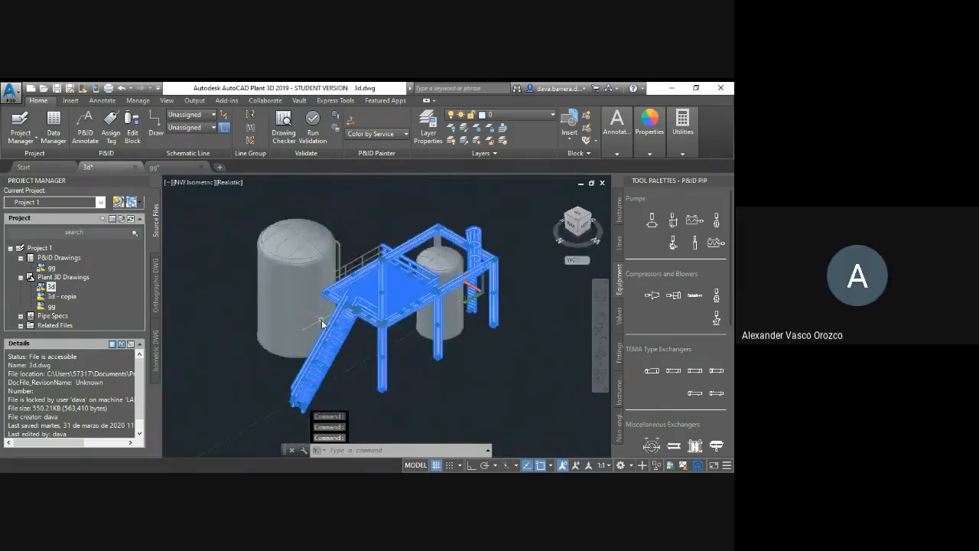
Step: Clear the structure selection and examine the platform railing and stairs beside the large tank
scroll(344, 297, "up", 5)
left_click(346, 280)
left_click(351, 214)
left_click(360, 192)
key("Escape")
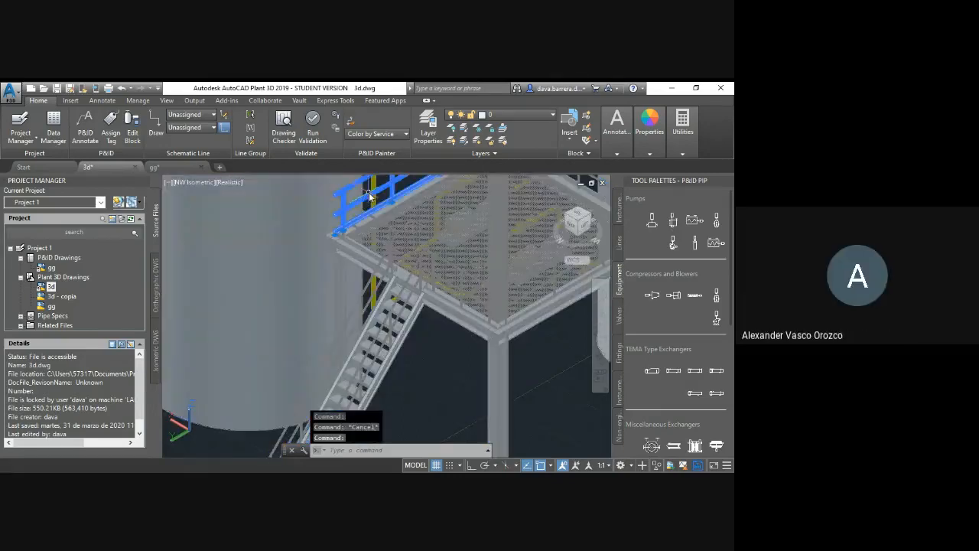
key("Escape")
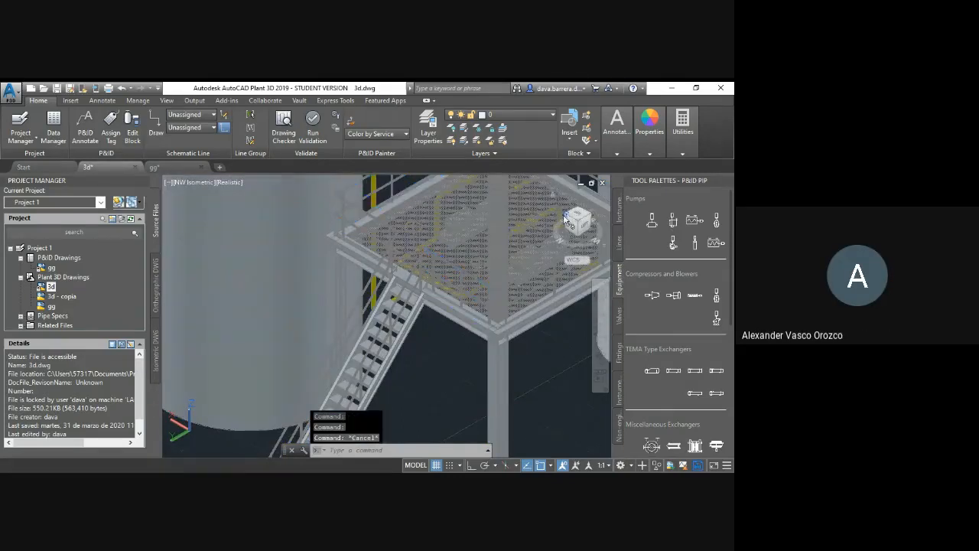
left_click(564, 218)
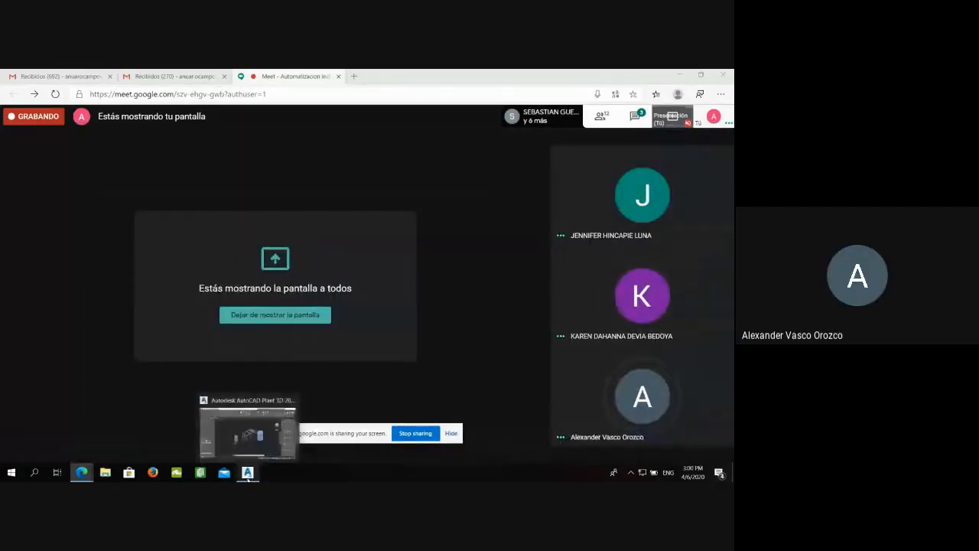
Step: Switch to AutoCAD Plant 3D and examine the pipe run climbing the gridded steel structure near the caged ladder in the 3d drawing
left_click(254, 455)
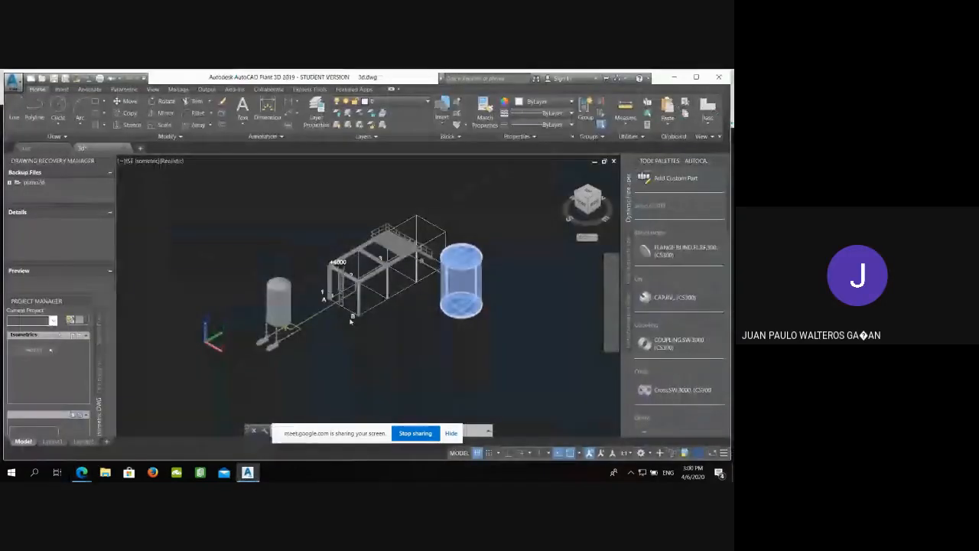
left_click(342, 337)
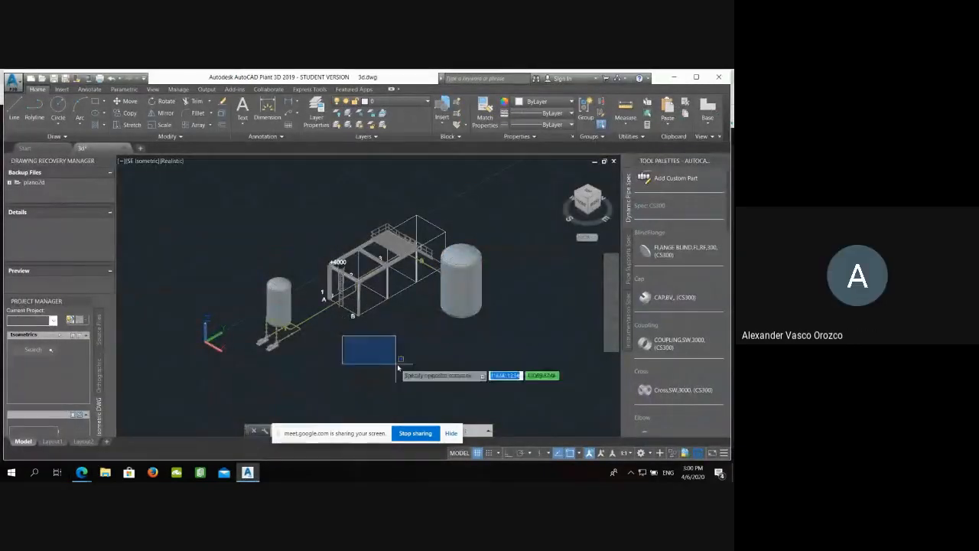
left_click(401, 366)
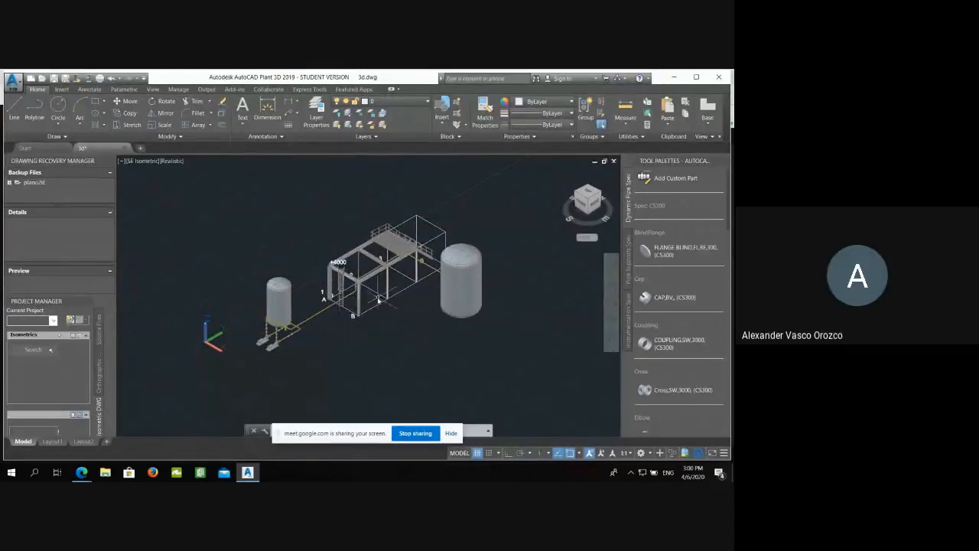
scroll(378, 300, "up", 5)
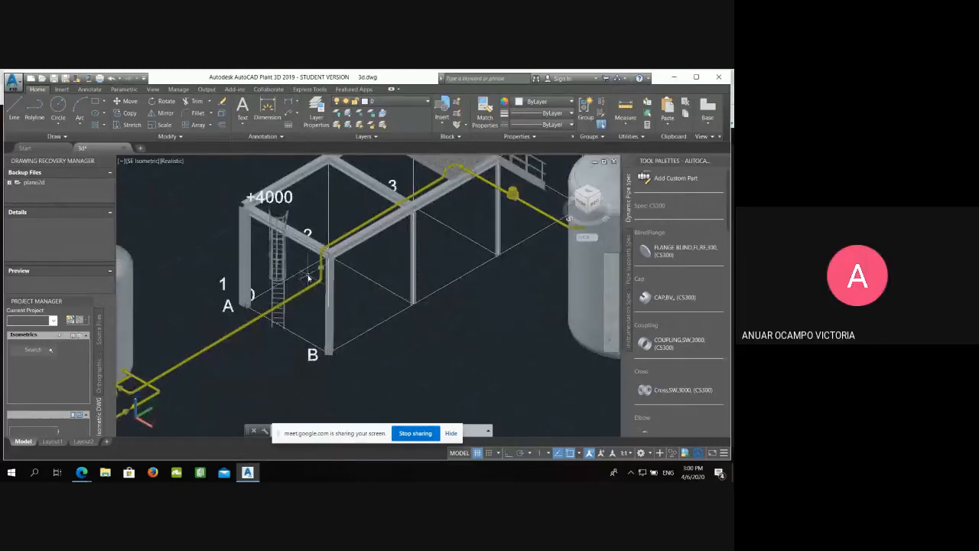
scroll(309, 276, "up", 2)
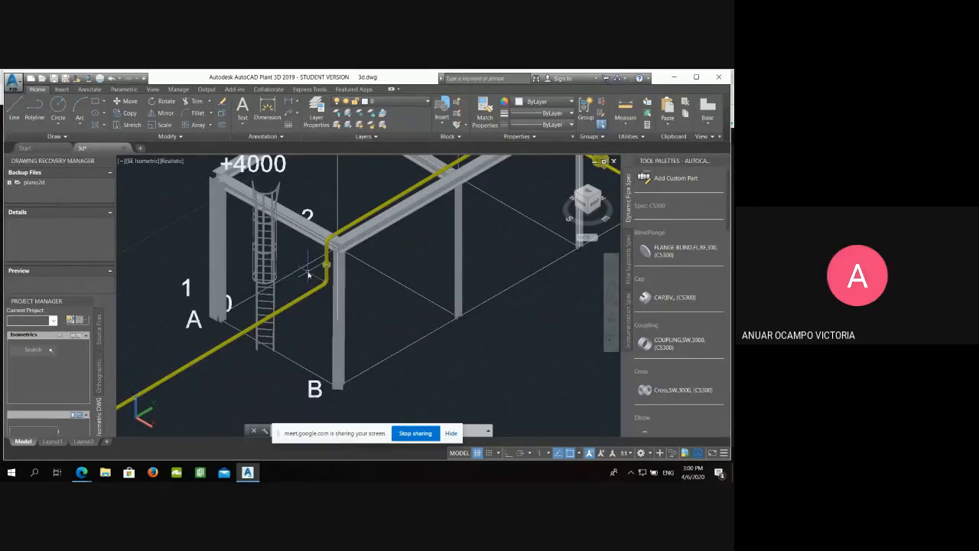
left_click(612, 285)
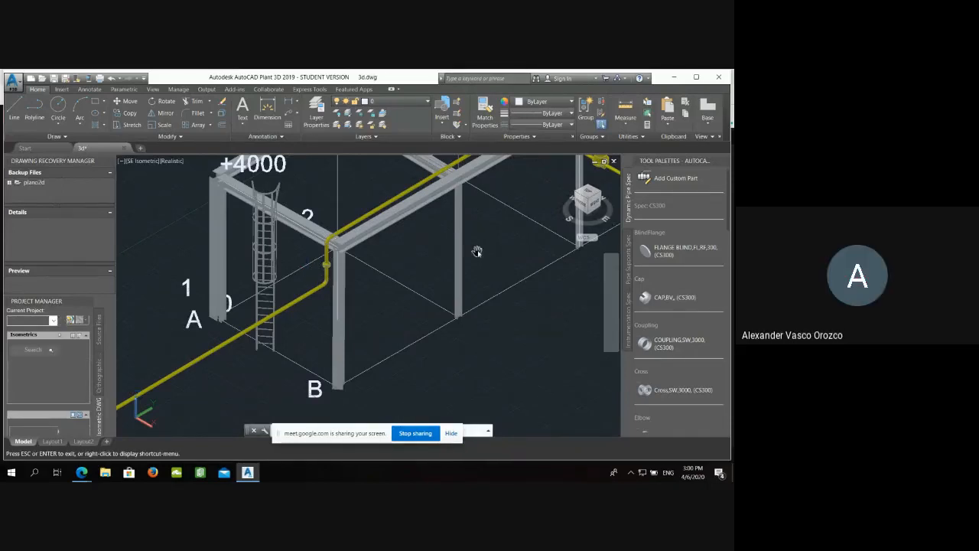
left_click_drag(477, 253, 372, 344)
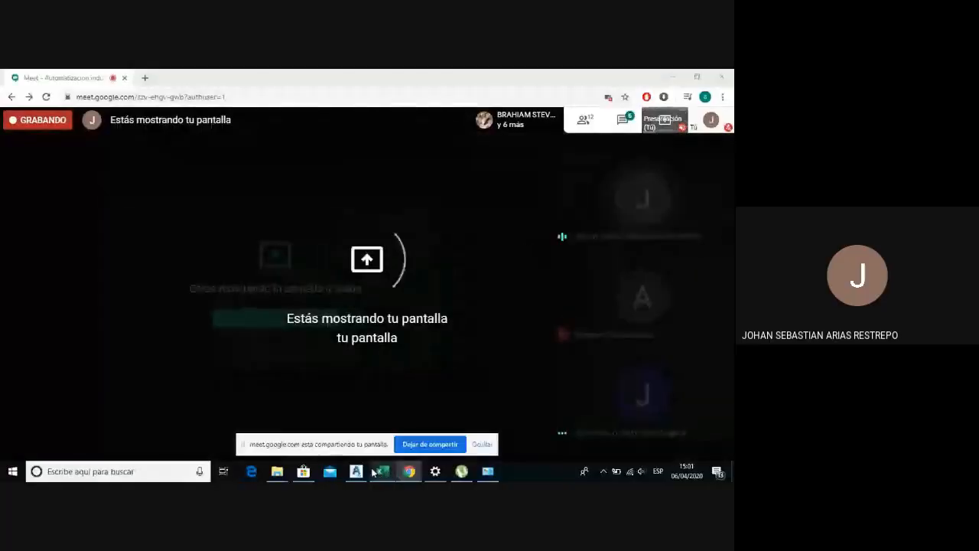
Step: Switch to the 3D drawing in AutoCAD Plant 3D and examine the pipe run from the red pumps past the magenta structure to the large tank
mouse_move(365, 478)
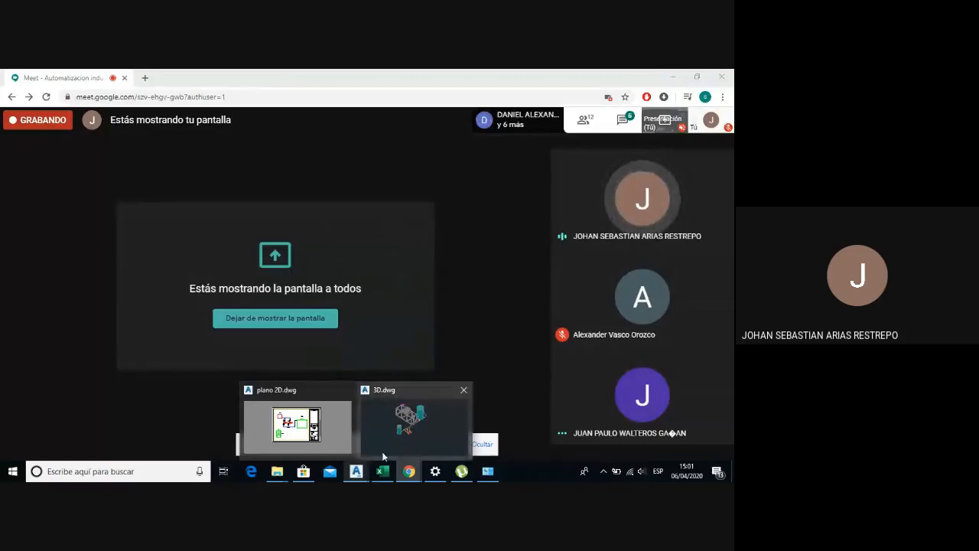
left_click(384, 448)
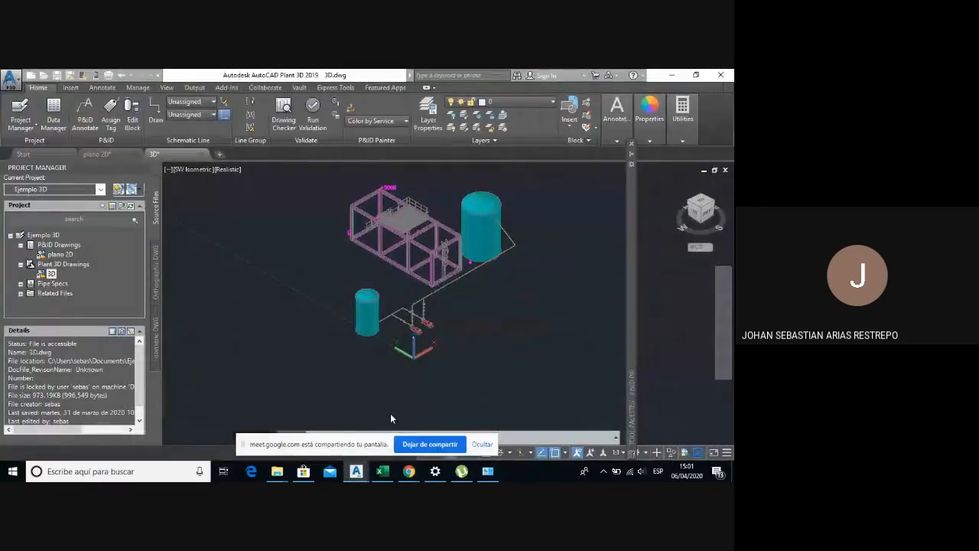
scroll(478, 287, "up", 2)
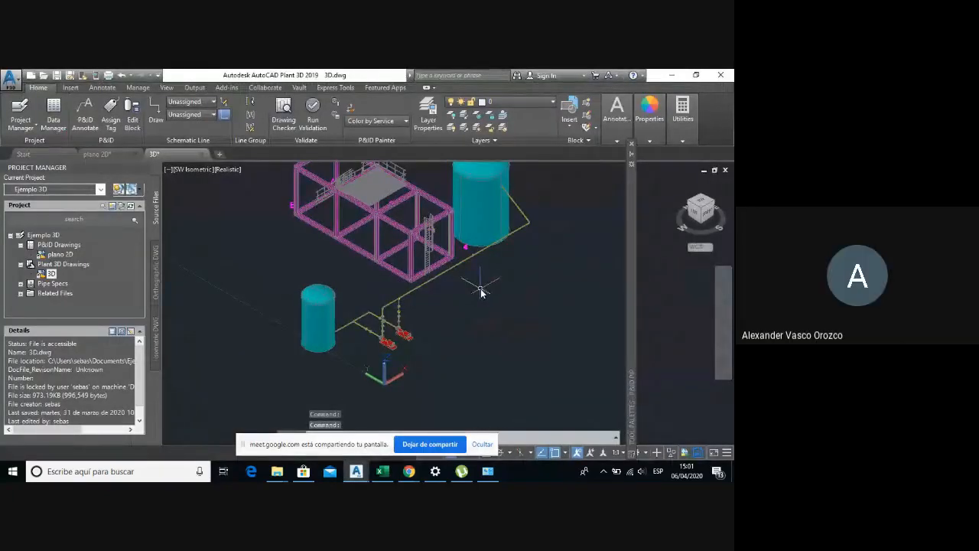
scroll(480, 289, "up", 2)
middle_click_drag(483, 277, 360, 353)
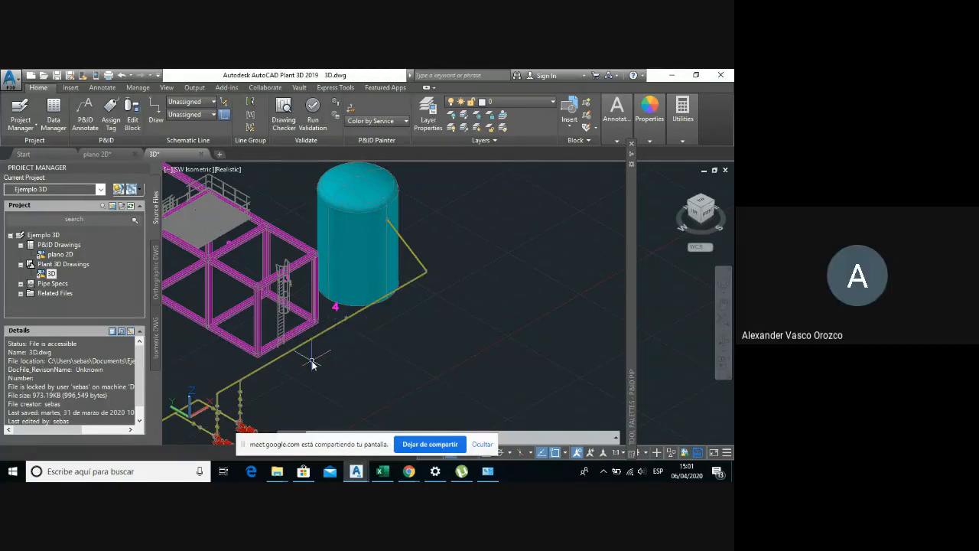
Step: Review the magenta structure, large tank and connecting pipe run in the 3D drawing, and stop sharing the screen in Google Meet
middle_click_drag(316, 382, 370, 374)
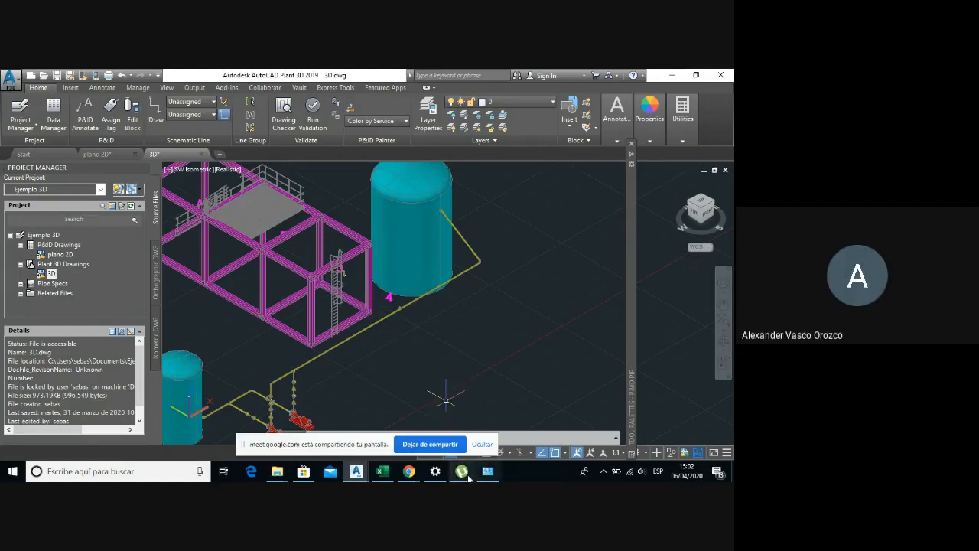
middle_click_drag(287, 317, 351, 350)
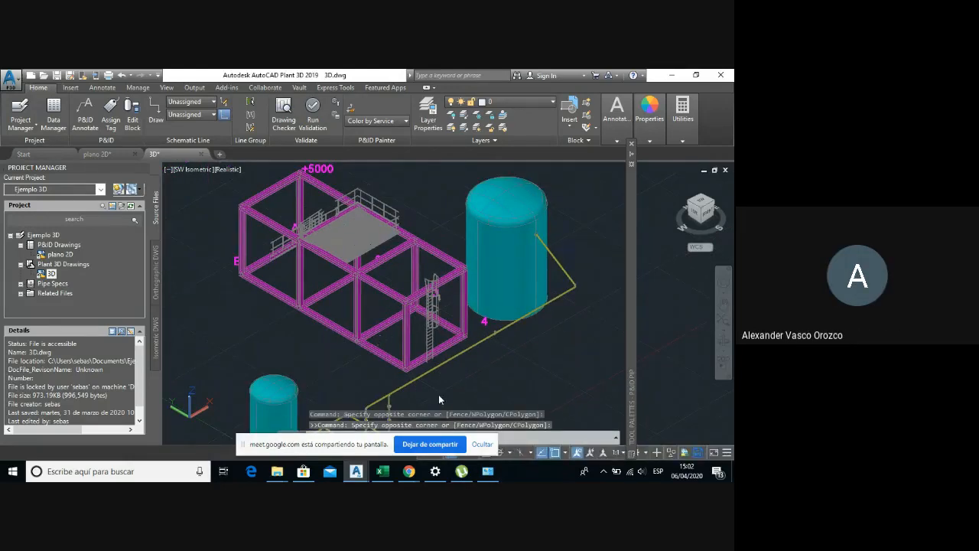
left_click(451, 383)
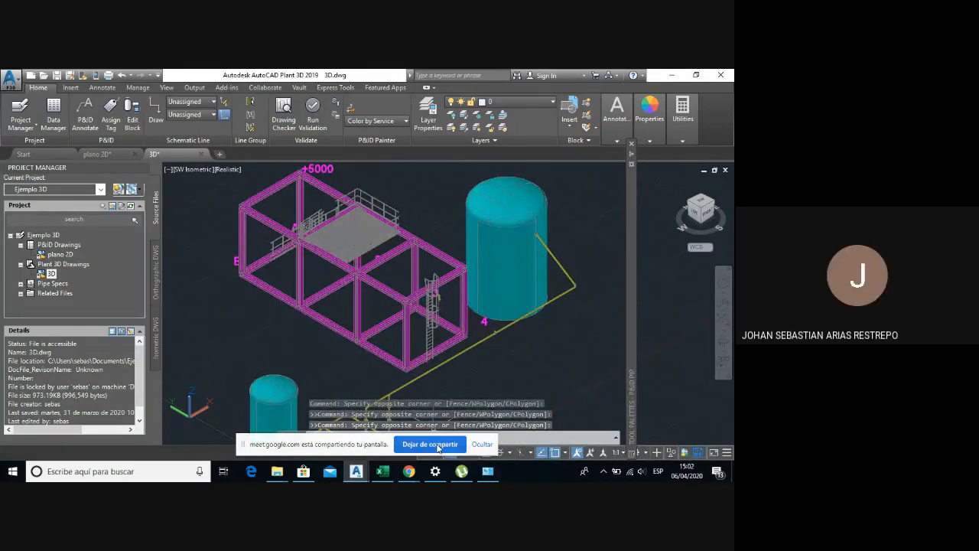
left_click(434, 444)
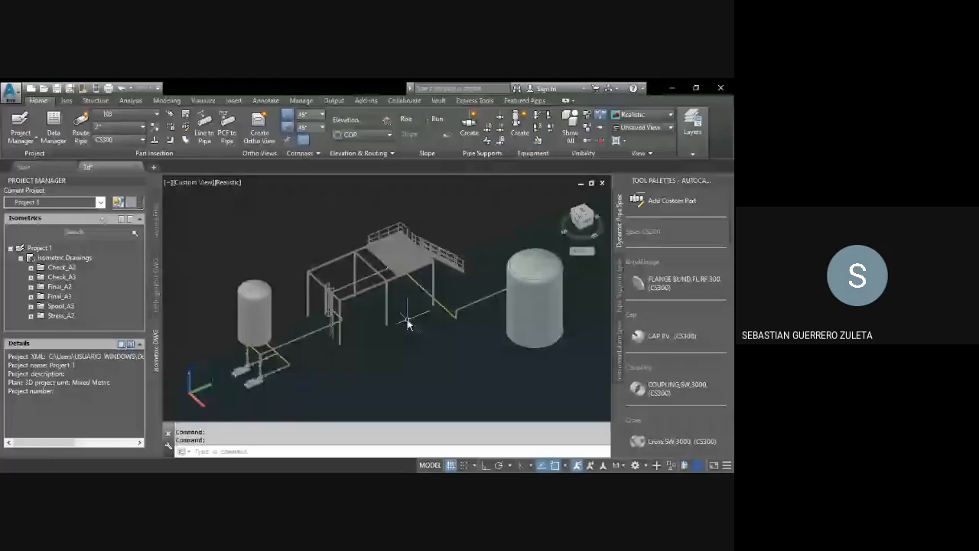
Step: Examine the yellow pipe run rising beside the caged ladder and crossing the steel structure to the platform in Project 1's 3d drawing
right_click(407, 324)
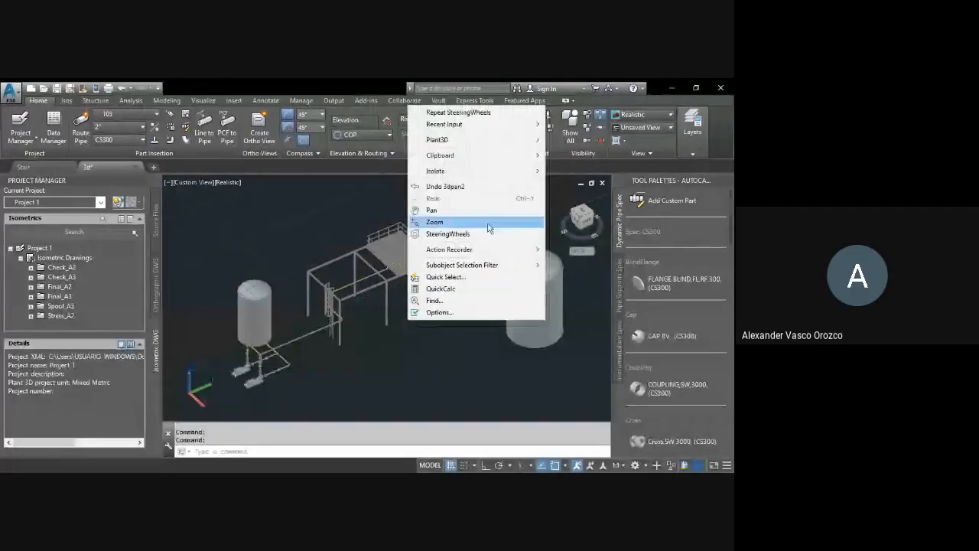
left_click(451, 233)
mouse_move(394, 299)
left_mouse_down()
mouse_move(408, 288)
mouse_move(448, 291)
mouse_move(428, 306)
mouse_move(364, 300)
mouse_move(417, 309)
mouse_move(404, 274)
mouse_move(385, 299)
mouse_move(384, 328)
left_mouse_up()
key("Escape")
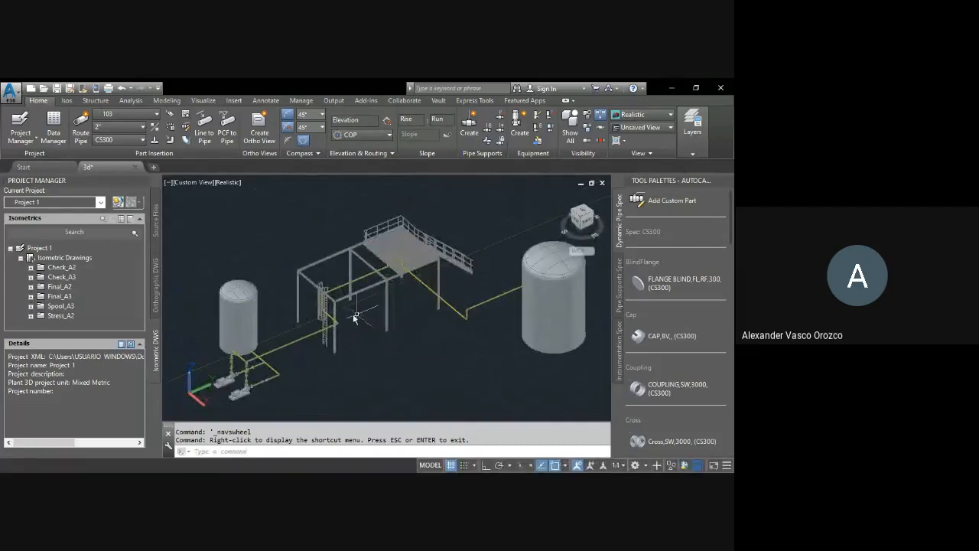
scroll(307, 332, "up", 5)
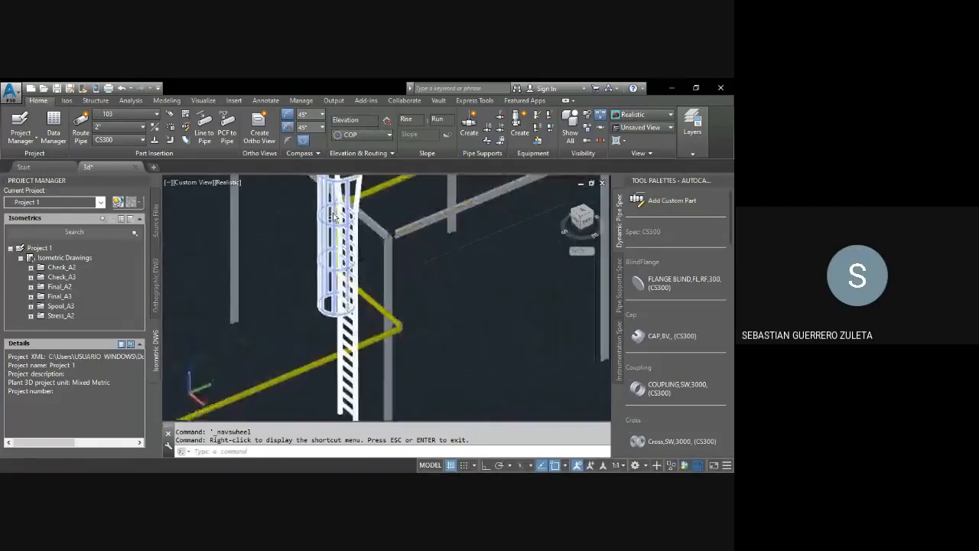
scroll(476, 278, "down", 3)
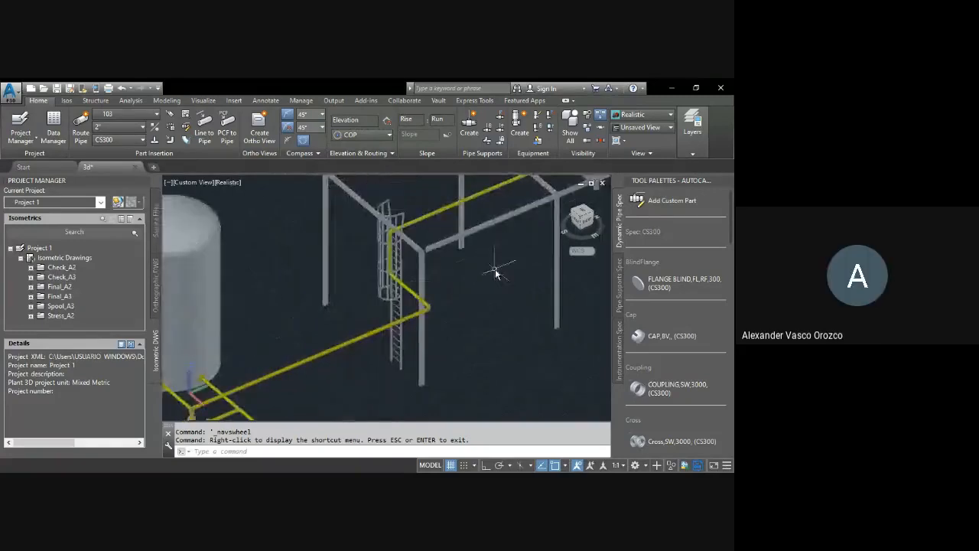
middle_click_drag(495, 268, 350, 354, "shift")
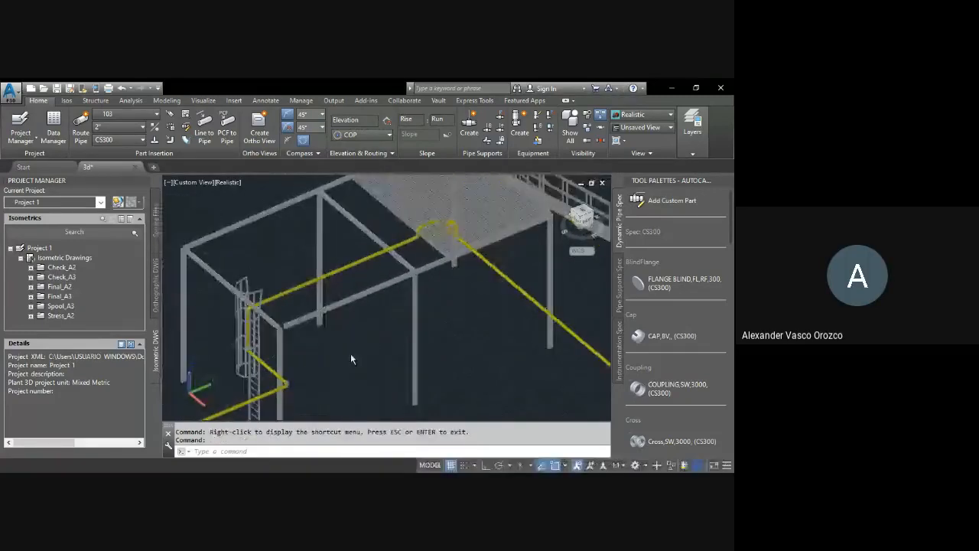
middle_click_drag(470, 344, 450, 344)
middle_click_drag(386, 360, 398, 339, "shift")
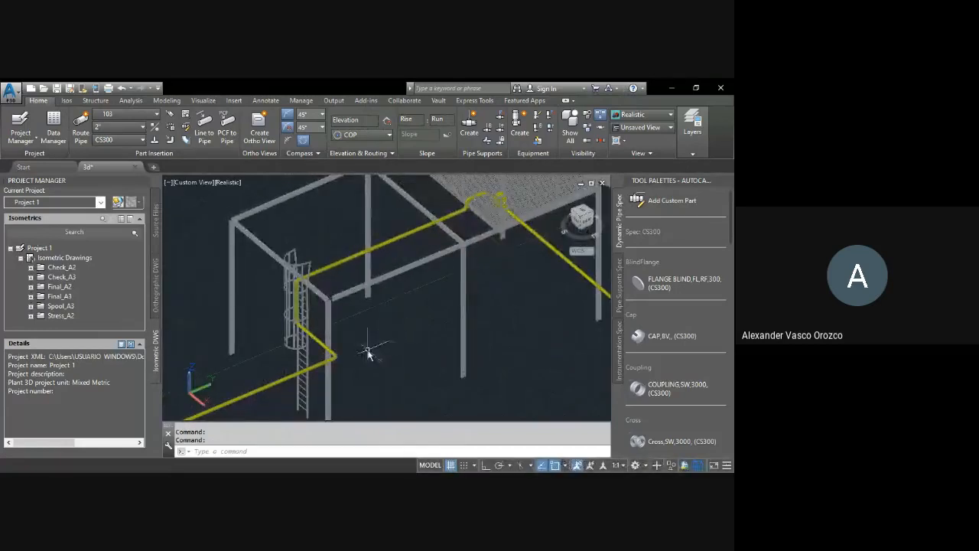
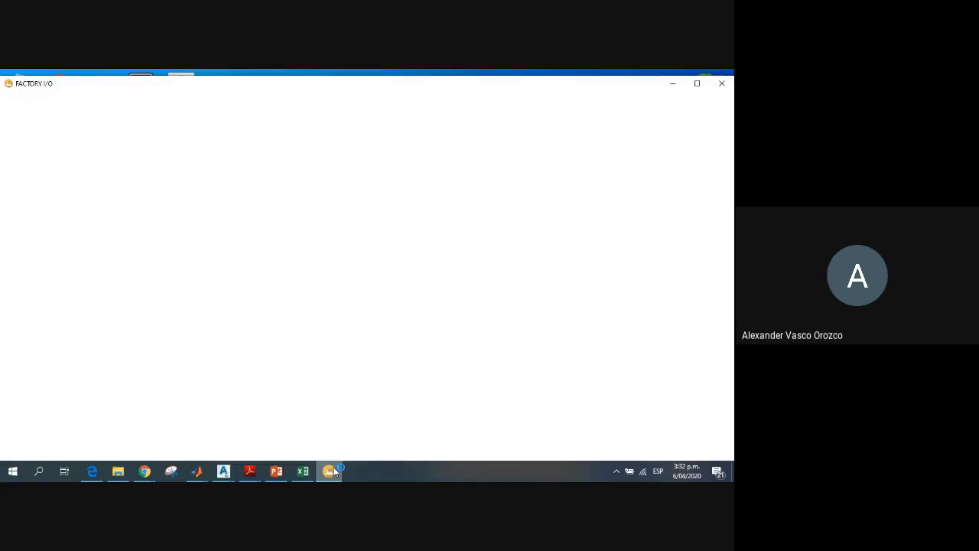
Step: Open FACTORY I/O in a maximized window and create a new empty scene
mouse_move(334, 472)
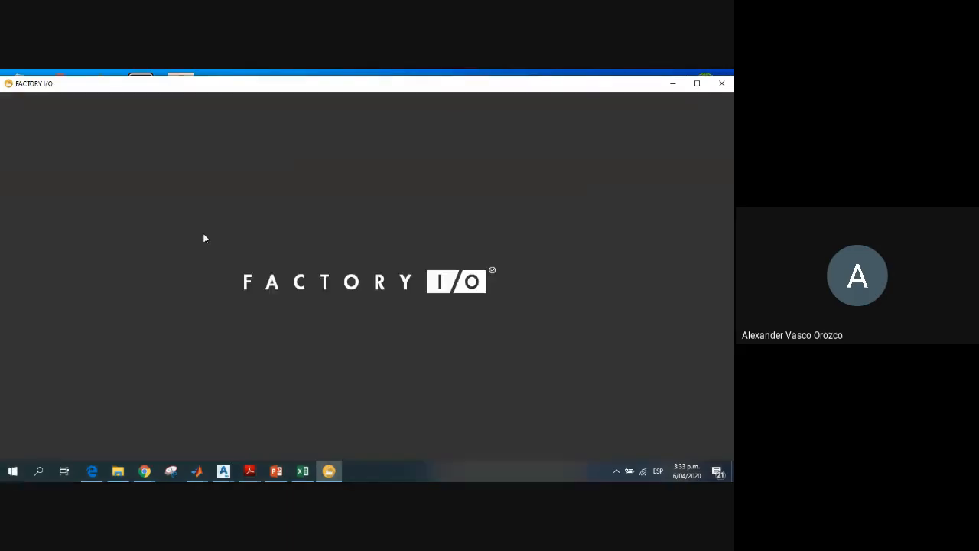
left_click(696, 84)
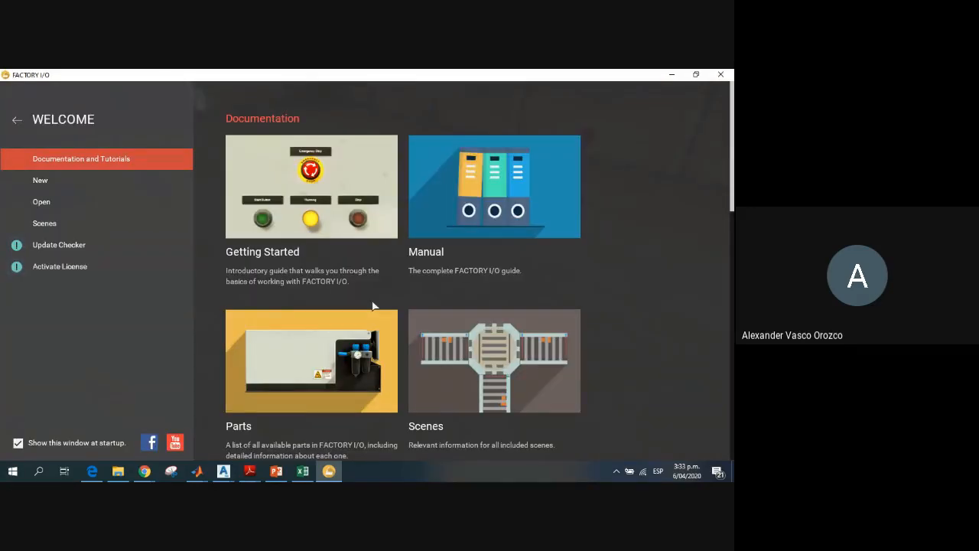
left_click(40, 181)
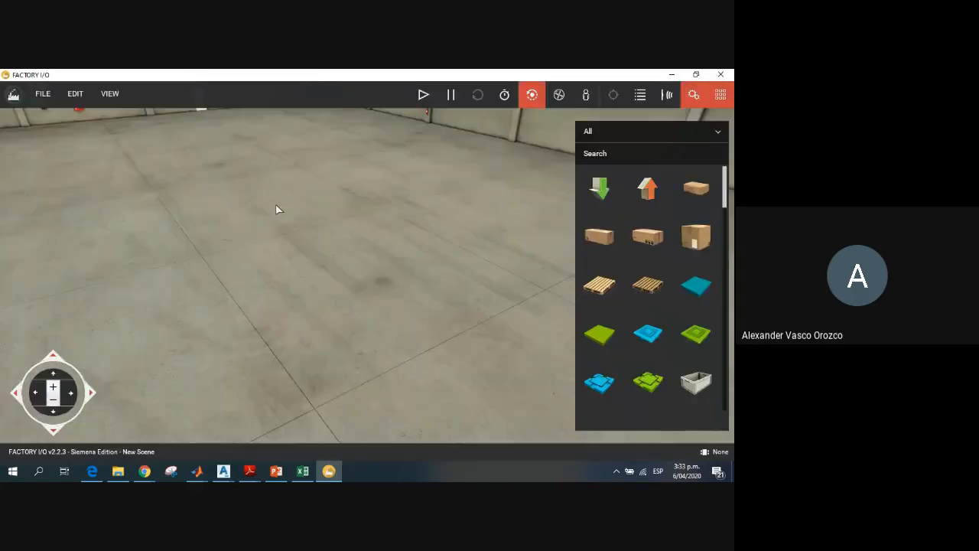
Step: Find the tank among the available parts and place it on the floor of the new scene
scroll(645, 337, "down", 10)
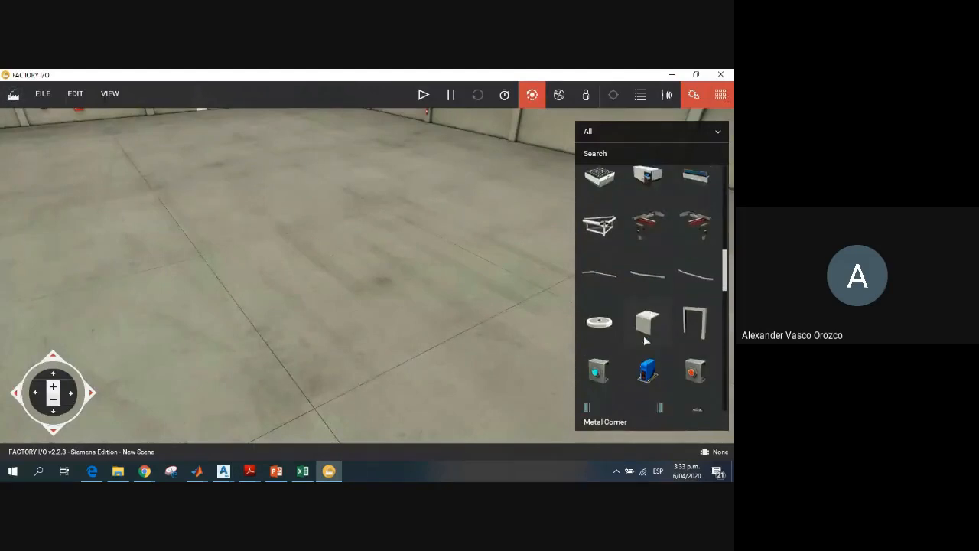
scroll(644, 337, "down", 10)
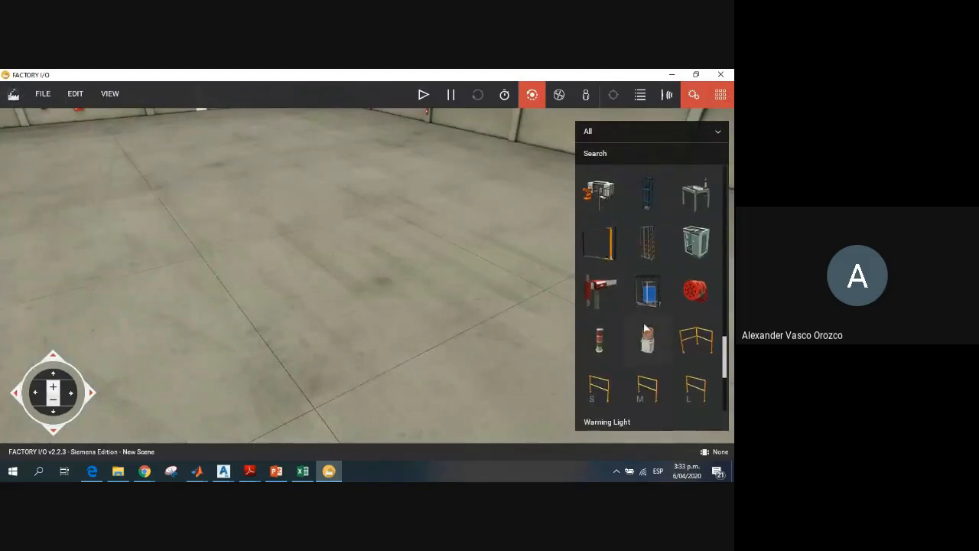
left_click_drag(516, 287, 160, 303)
scroll(161, 303, "up", 5)
Step: Examine the tank's base, supporting frame and discharge valve from several sides
left_click(36, 393)
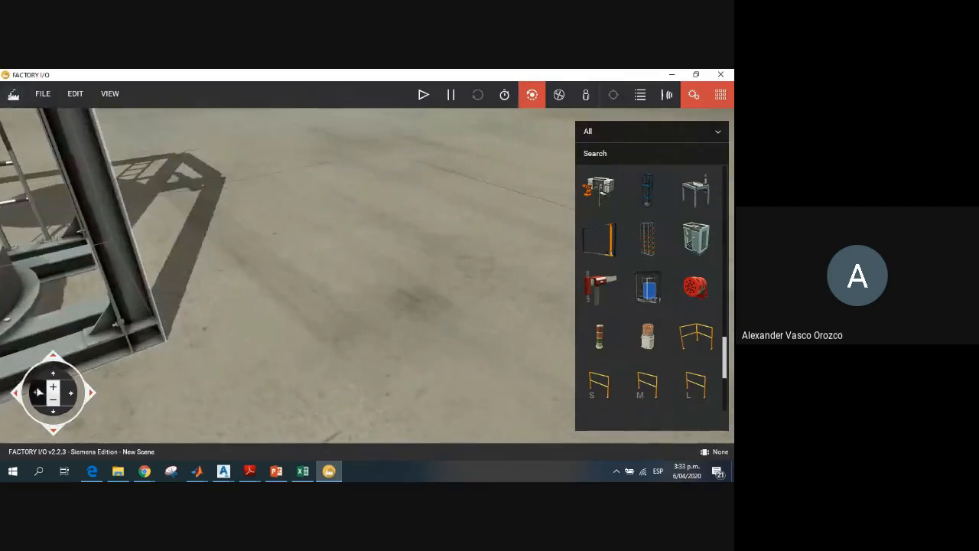
left_click(69, 393)
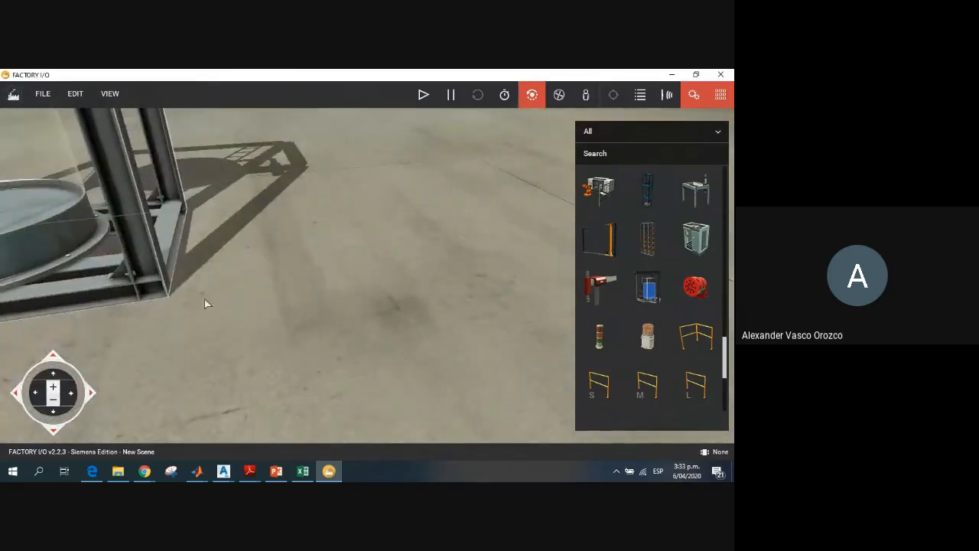
middle_click_drag(128, 284, 272, 322)
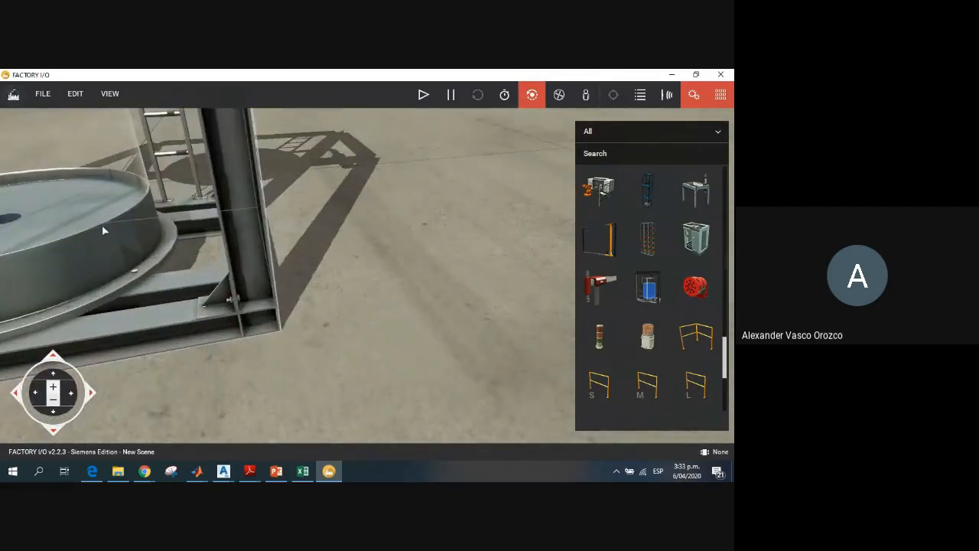
middle_click_drag(102, 224, 527, 277)
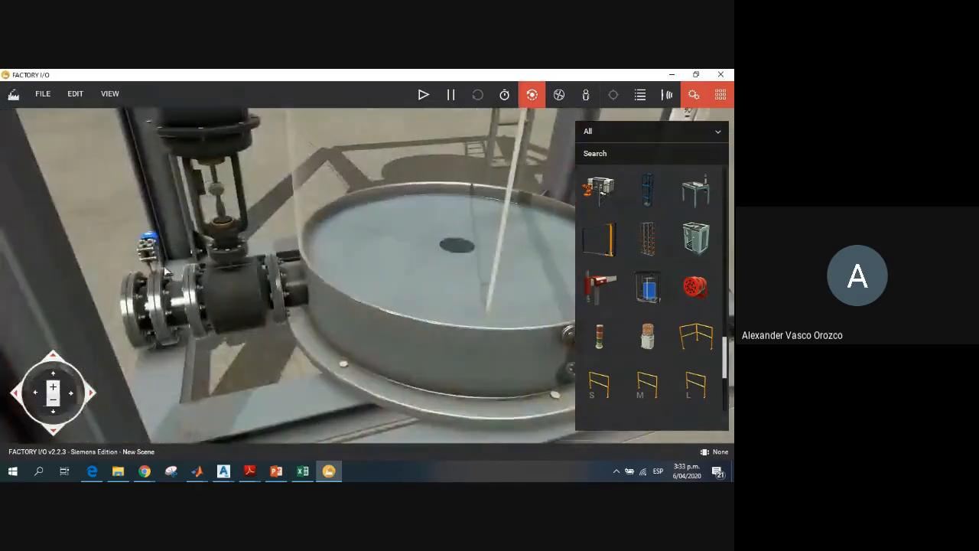
left_click(53, 385)
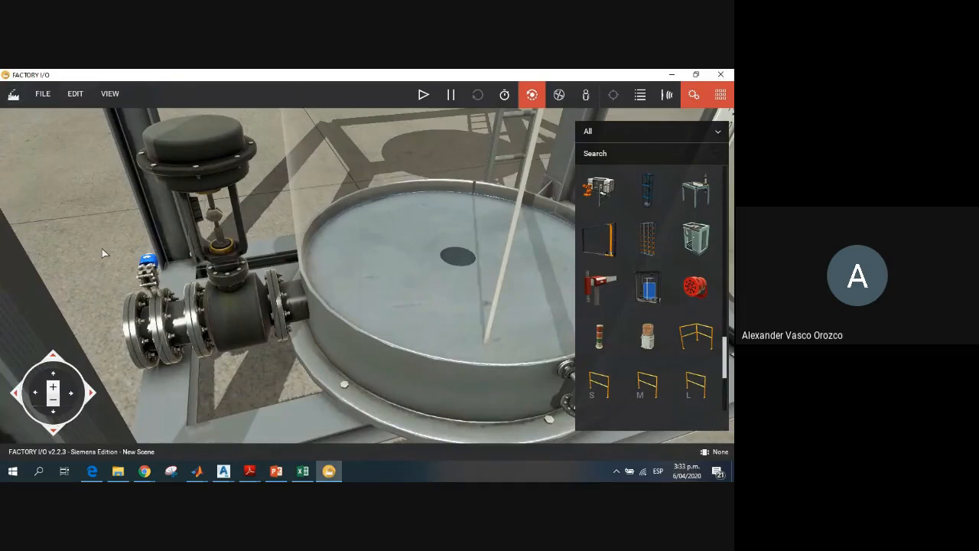
left_click(41, 398)
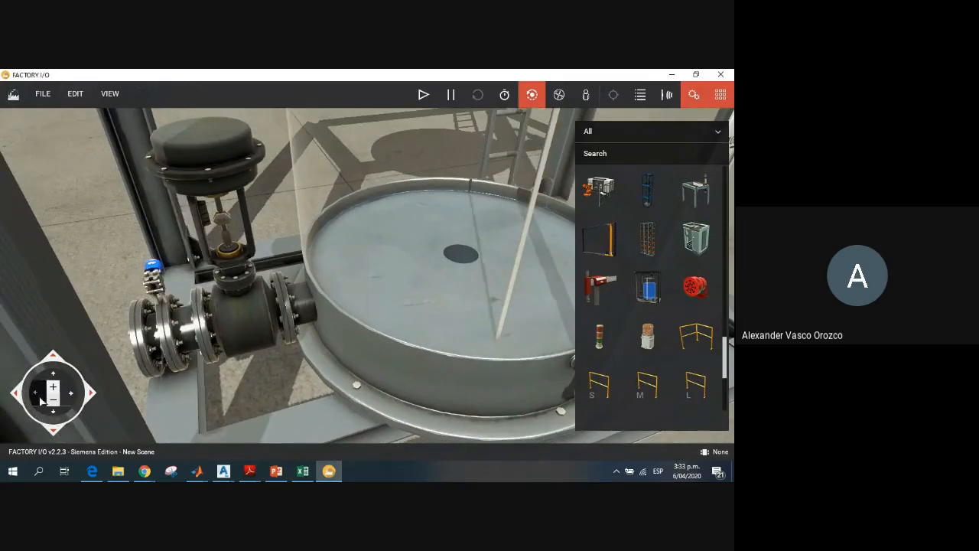
left_click(41, 400)
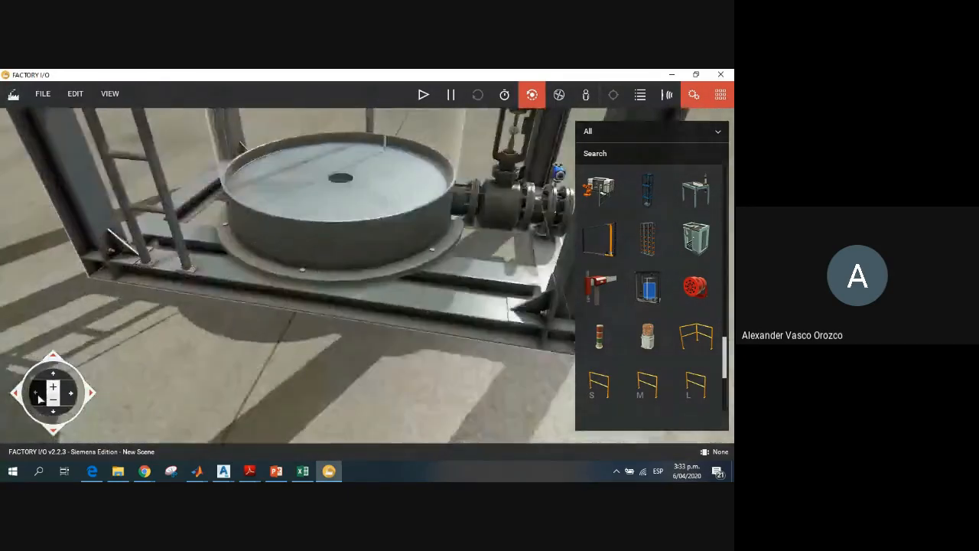
left_click(91, 394)
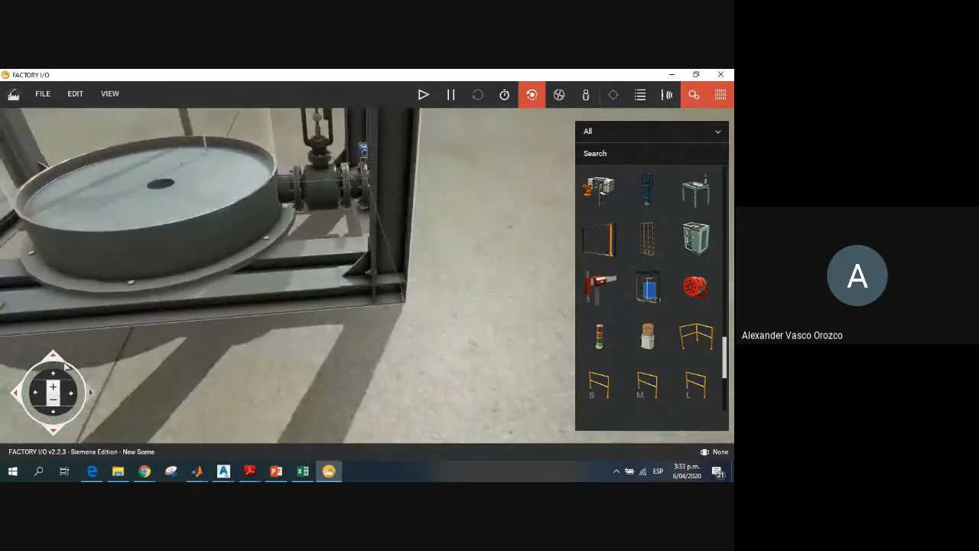
left_click(54, 373)
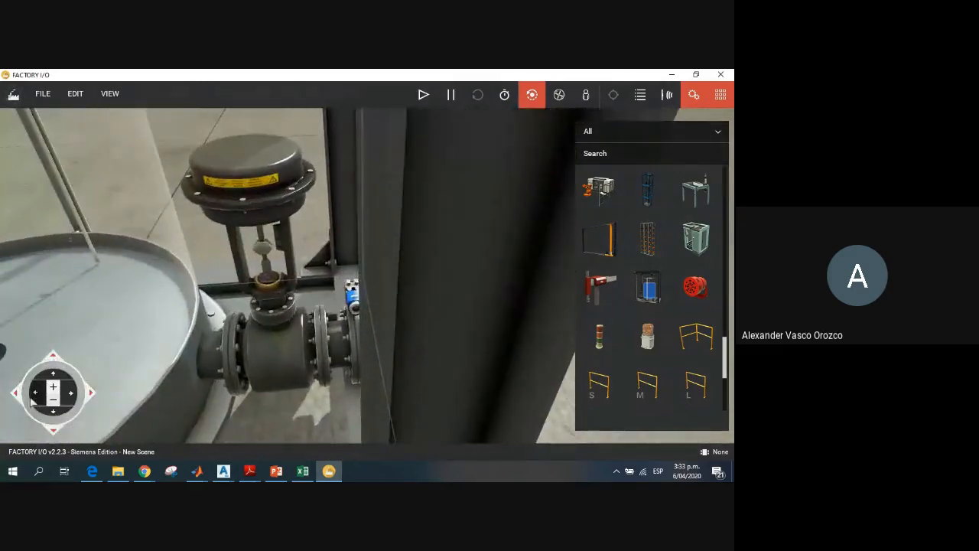
left_click(35, 396)
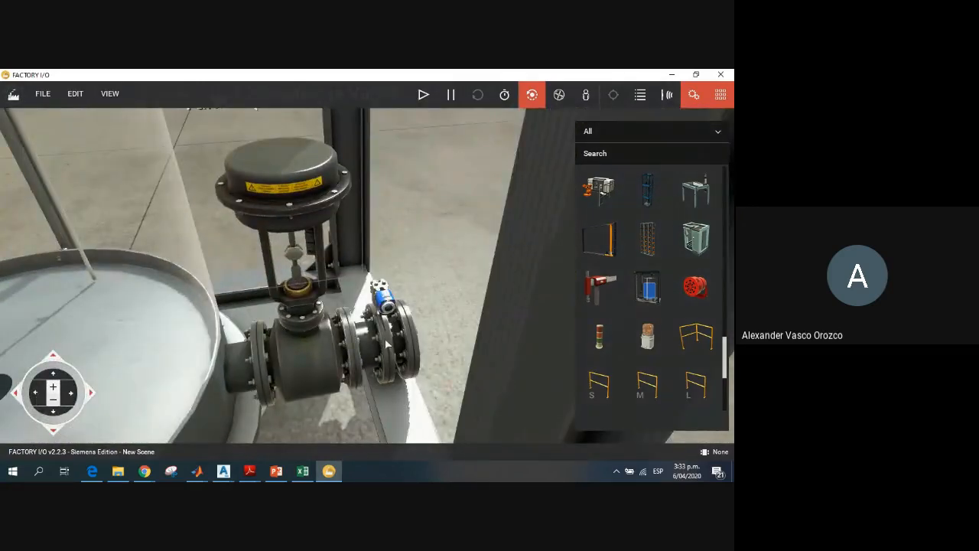
Step: Examine the blue transmitter and its two stems mounted on the flanged discharge pipe beside the valve
scroll(386, 344, "up", 3)
left_click(52, 414)
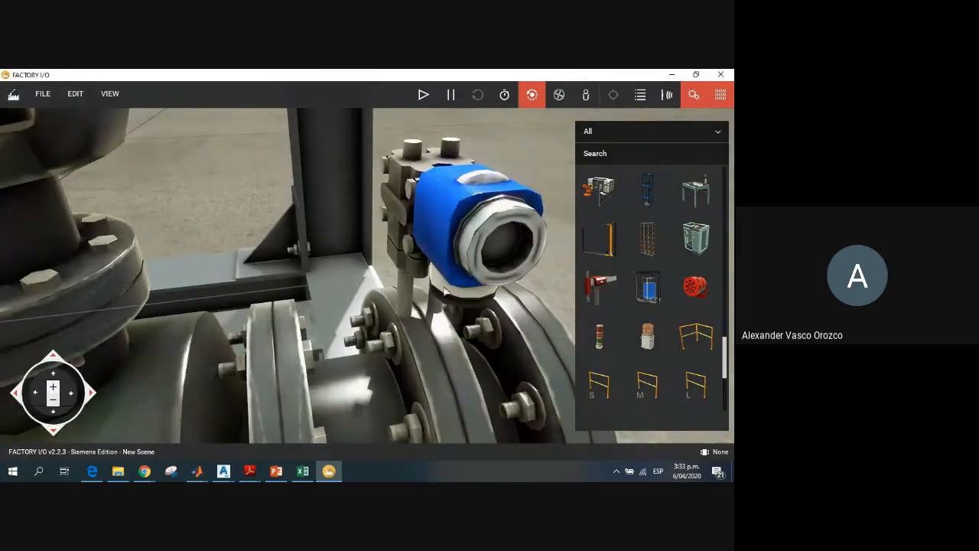
scroll(415, 335, "down", 3)
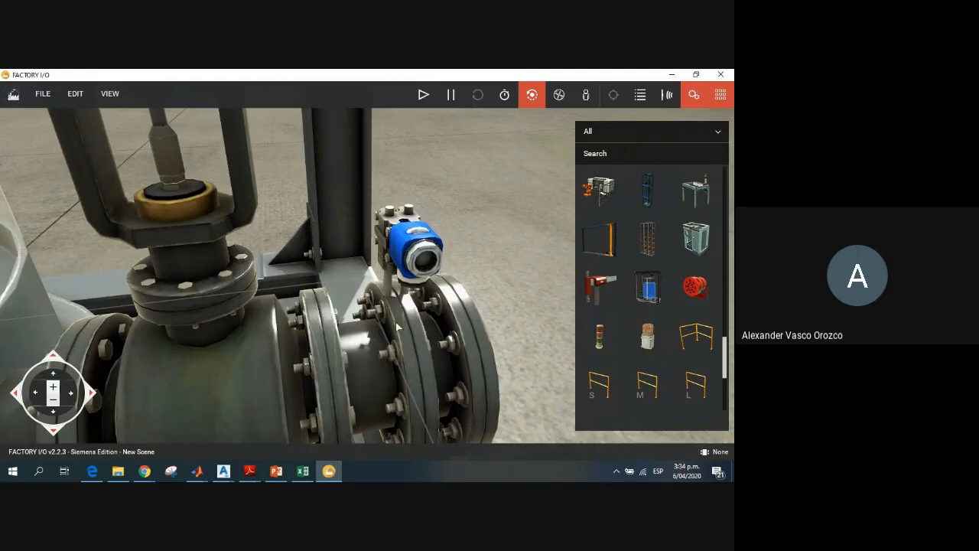
scroll(399, 326, "up", 4)
scroll(434, 312, "down", 3)
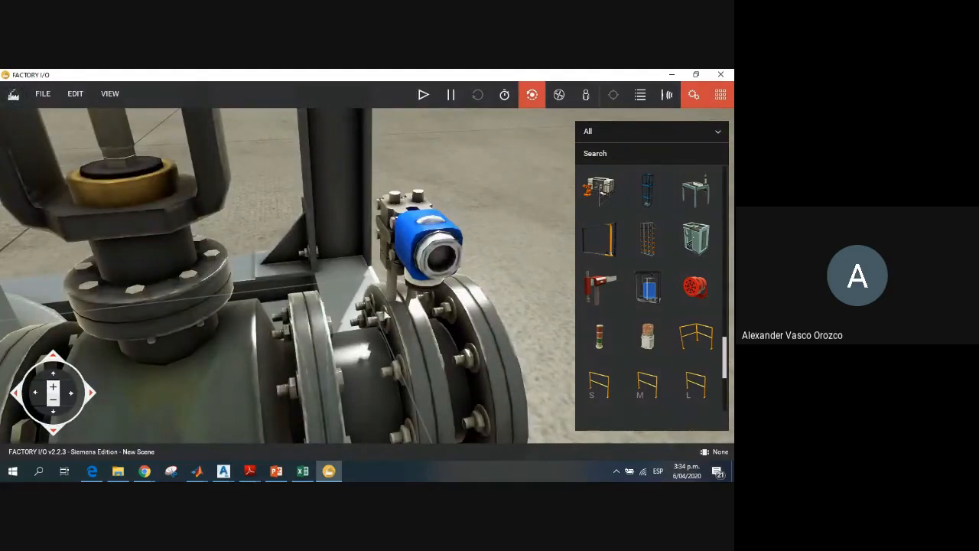
scroll(444, 320, "up", 5)
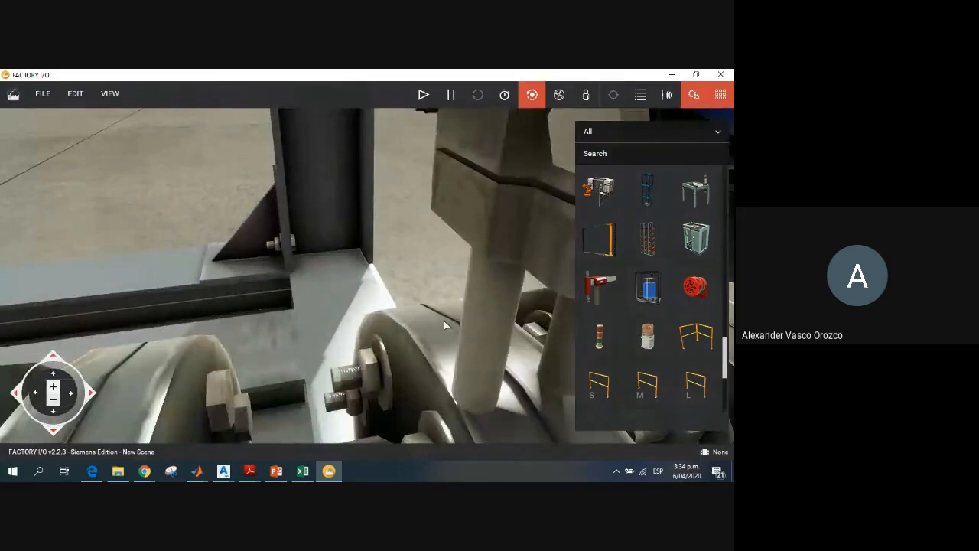
right_click_drag(443, 320, 466, 329)
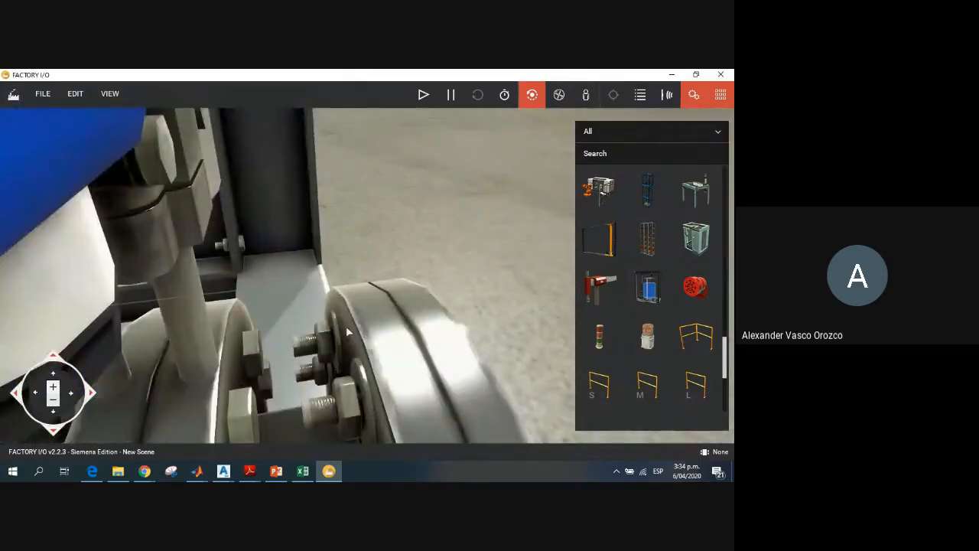
right_click_drag(346, 326, 478, 278)
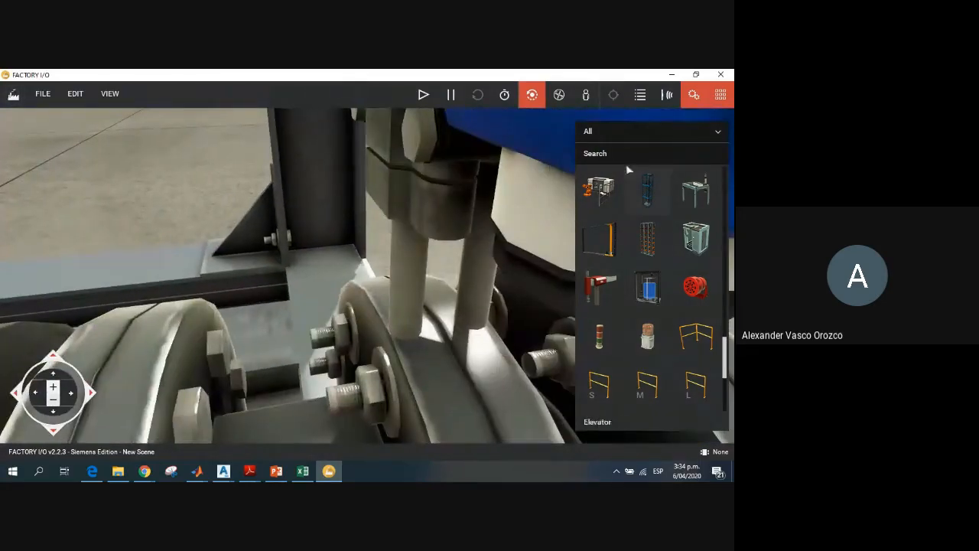
Step: Hide the parts palette and inspect the blue transmitter against the flanges of the discharge pipe
left_click(720, 95)
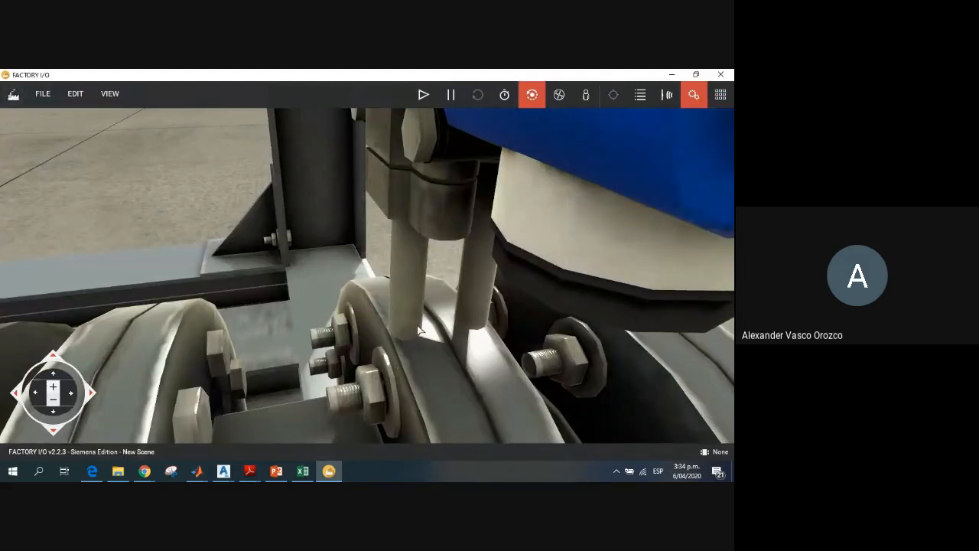
scroll(403, 339, "down", 4)
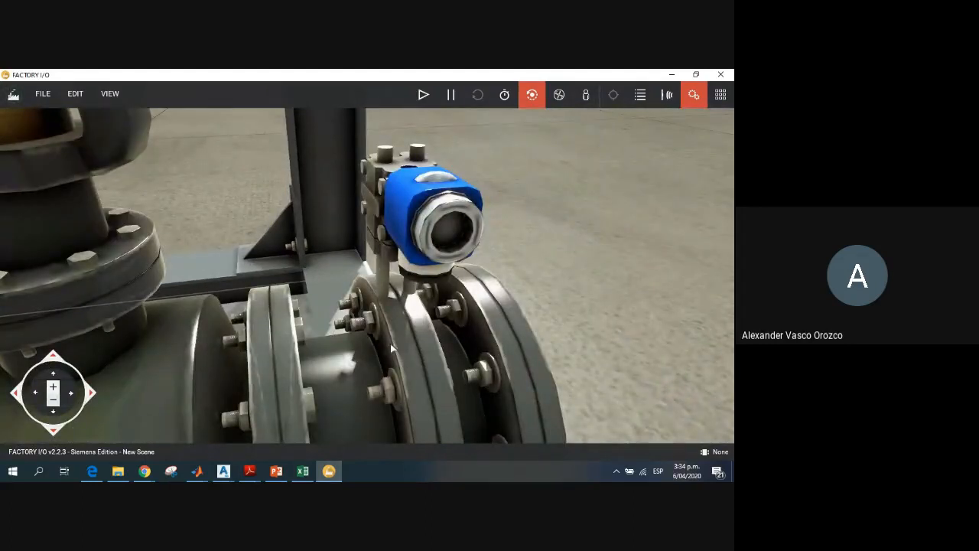
scroll(408, 340, "down", 3)
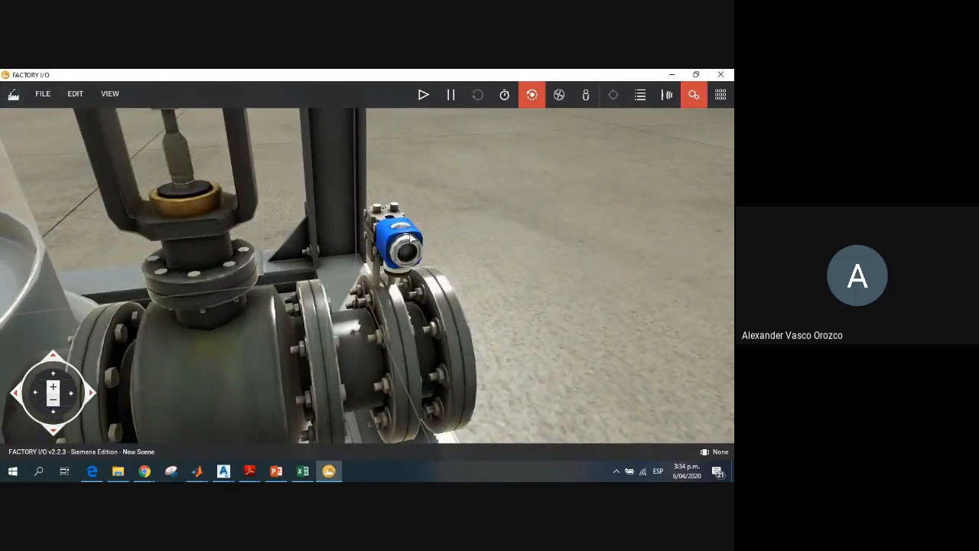
scroll(411, 240, "up", 3)
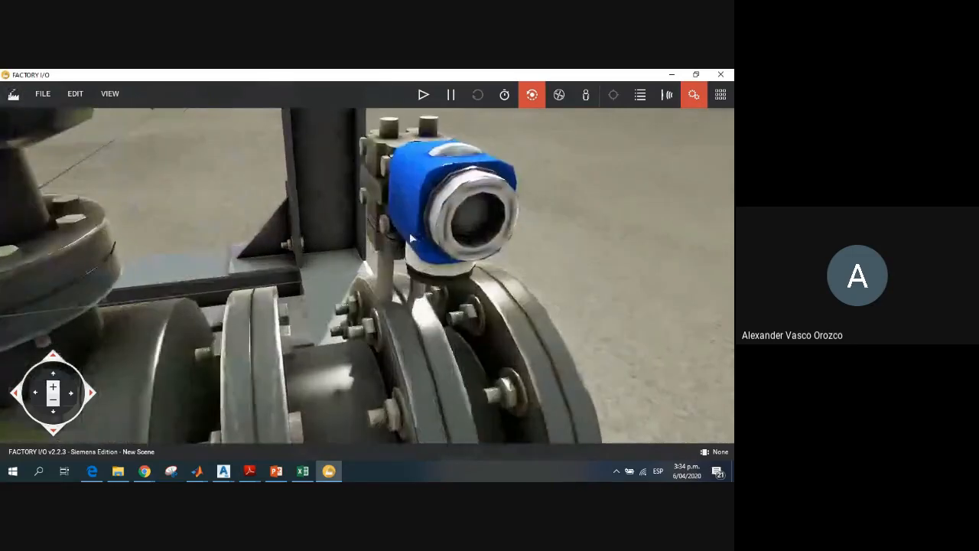
scroll(448, 213, "down", 5)
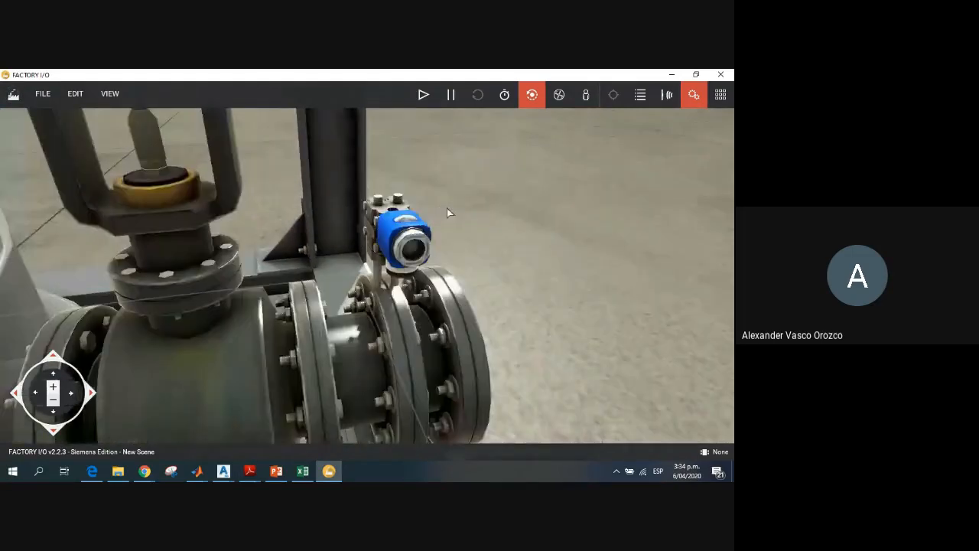
Step: Dock the control for the Tank 1 (Discharge Valve) tag and start running the simulation
scroll(398, 222, "up", 3)
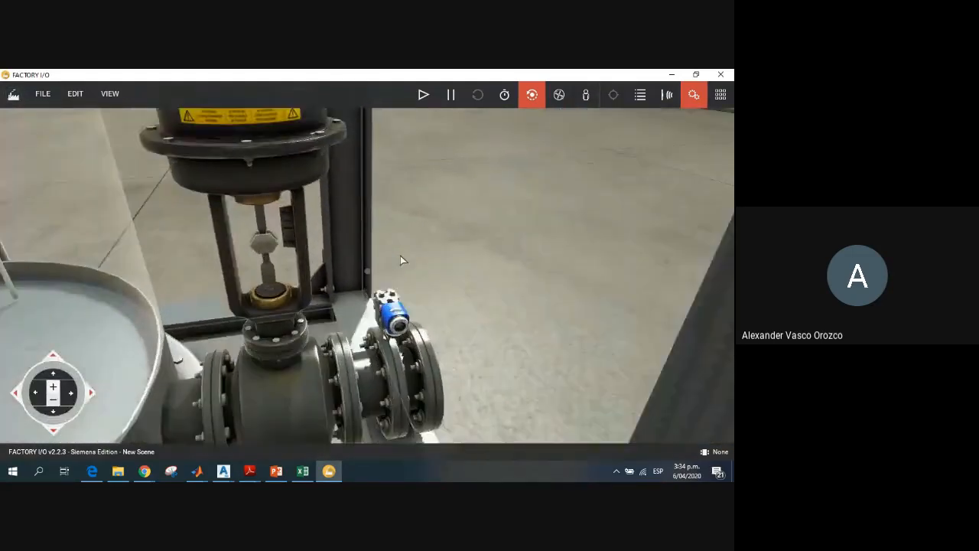
left_click(52, 376)
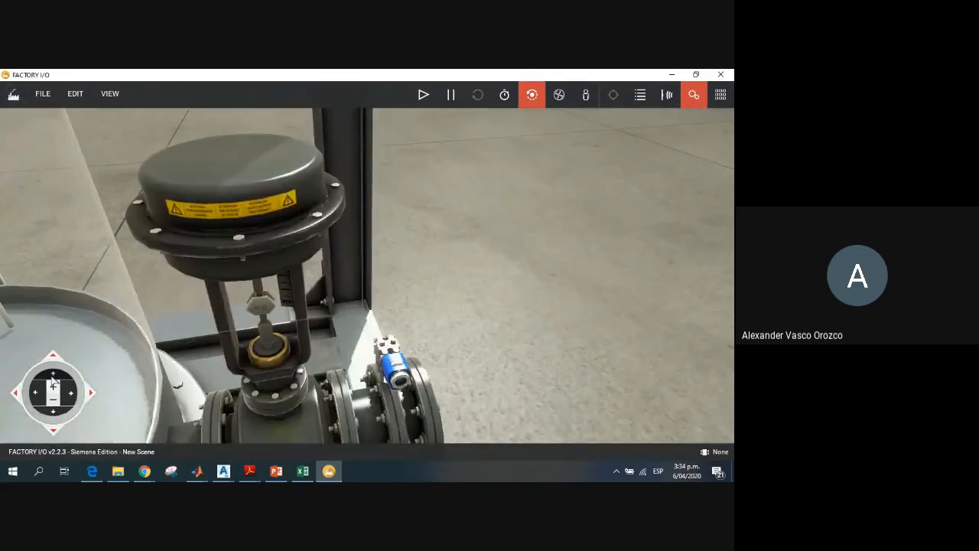
left_click(53, 414)
scroll(307, 365, "down", 4)
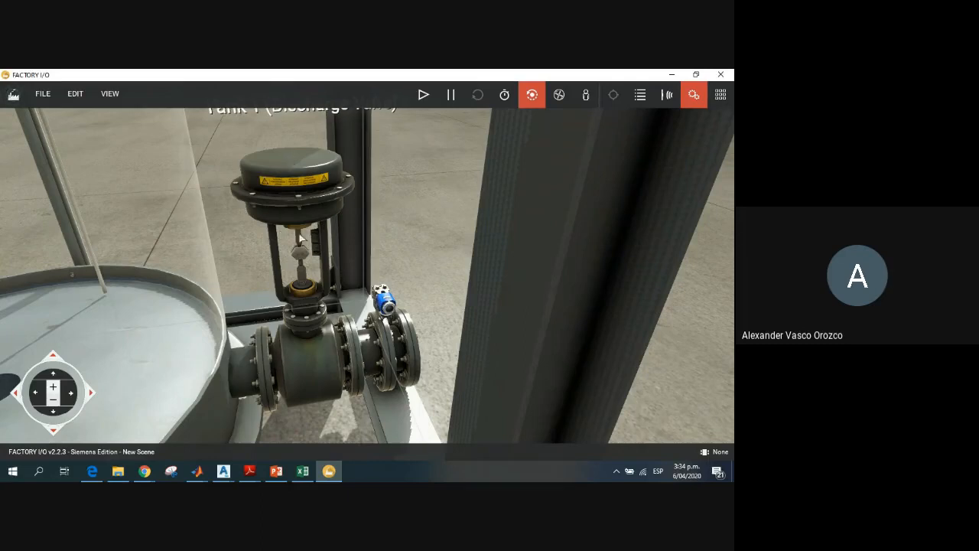
left_click(260, 110)
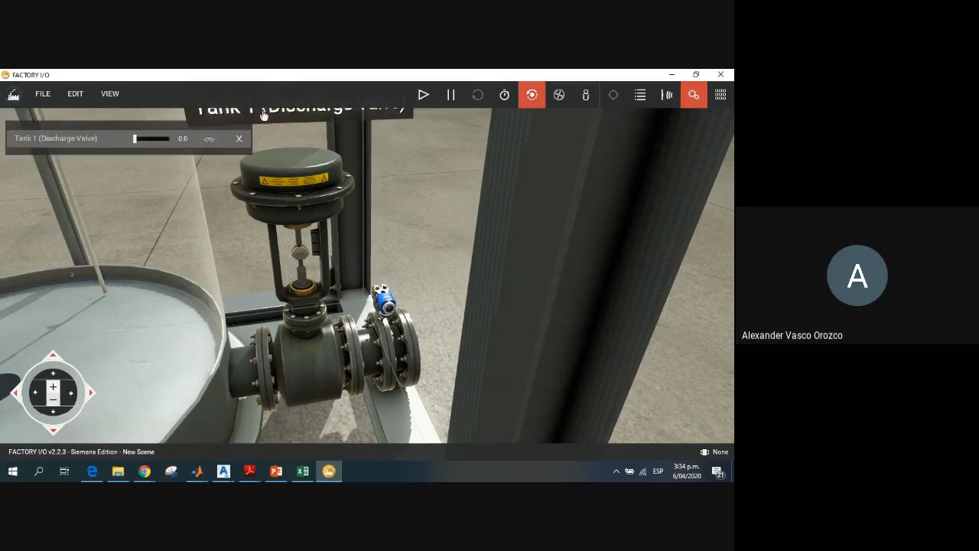
left_click(417, 95)
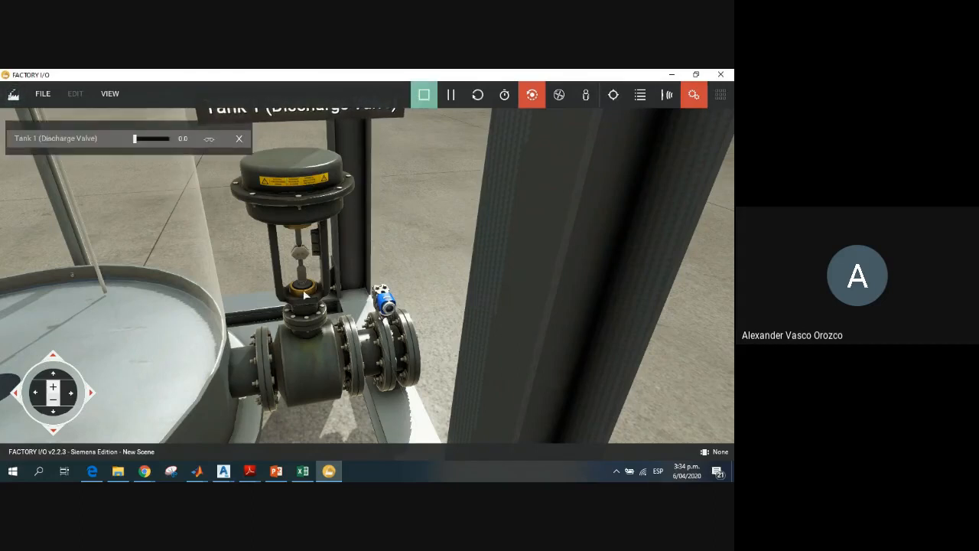
Step: Examine the discharge valve's actuator, stem and yoke up close while the simulation runs
scroll(303, 295, "up", 3)
scroll(252, 285, "down", 2)
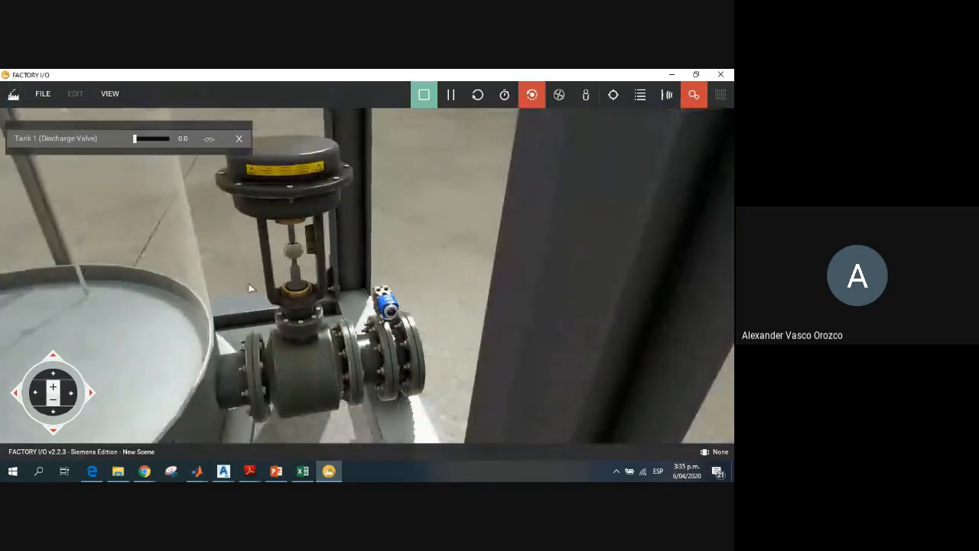
scroll(285, 300, "up", 2)
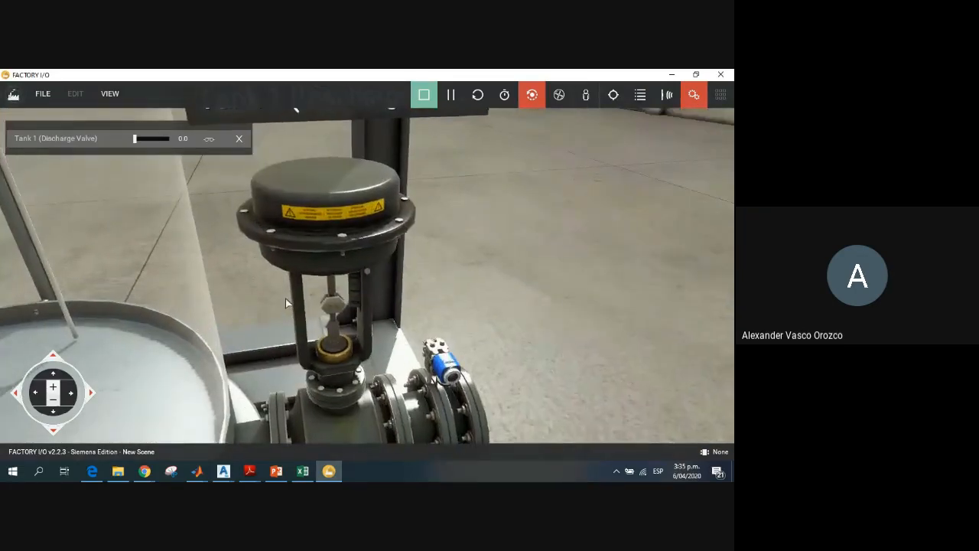
scroll(285, 300, "down", 1)
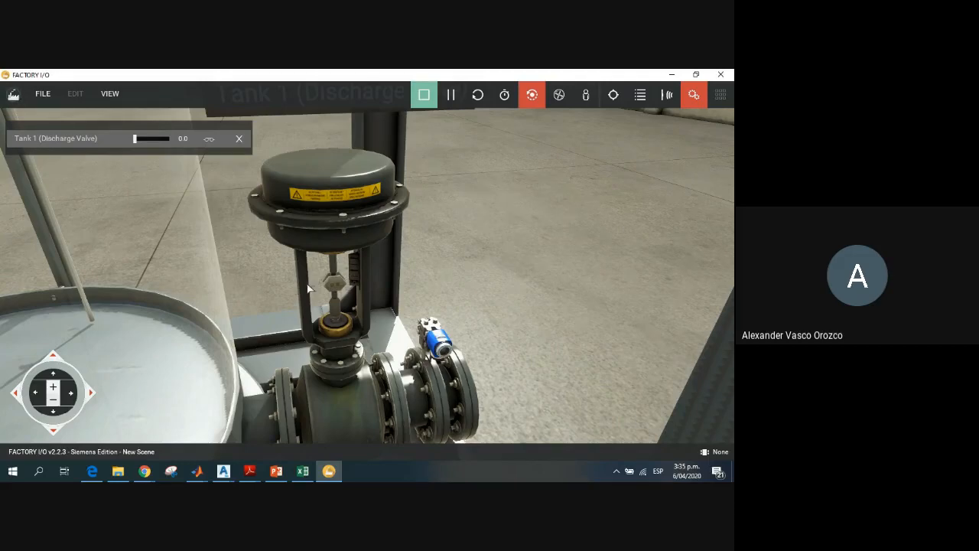
scroll(306, 295, "up", 3)
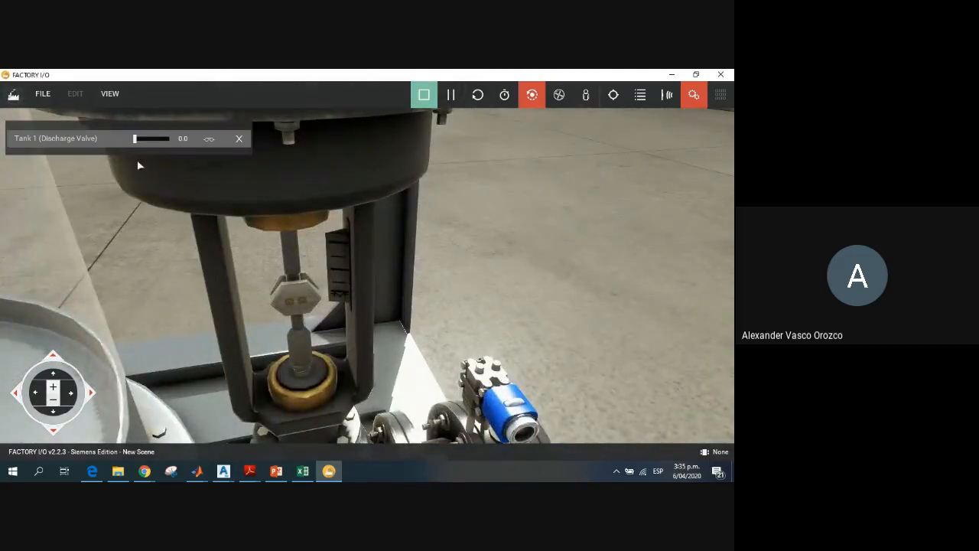
Step: Force the Tank 1 (Discharge Valve) tag to a value of 0.0
left_click(136, 139)
mouse_move(136, 141)
left_mouse_down()
mouse_move(177, 147)
mouse_move(124, 148)
left_mouse_up()
scroll(186, 266, "down", 10)
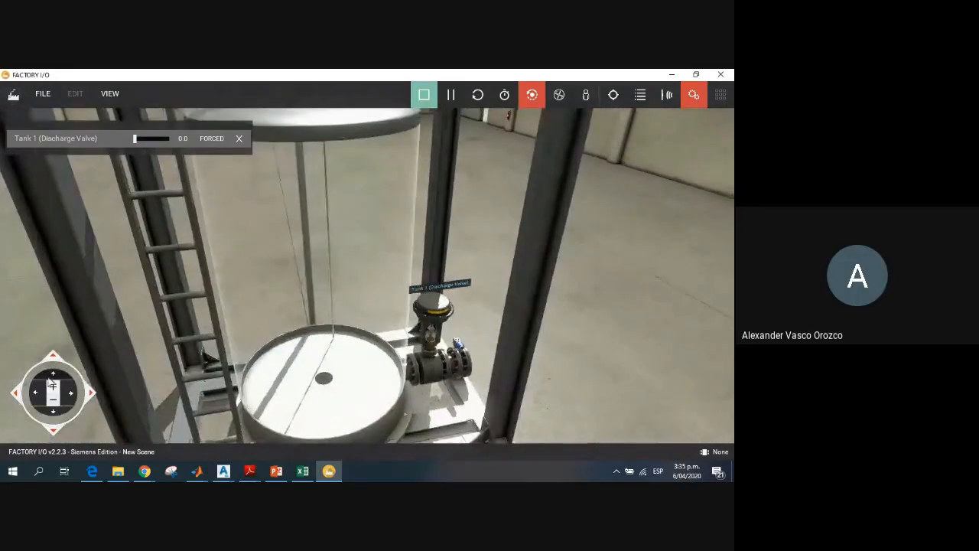
Step: Examine the tank's lid from above, including the fill valve, its inlet pipe and the surrounding steel frame
left_click(53, 375)
left_click(52, 415)
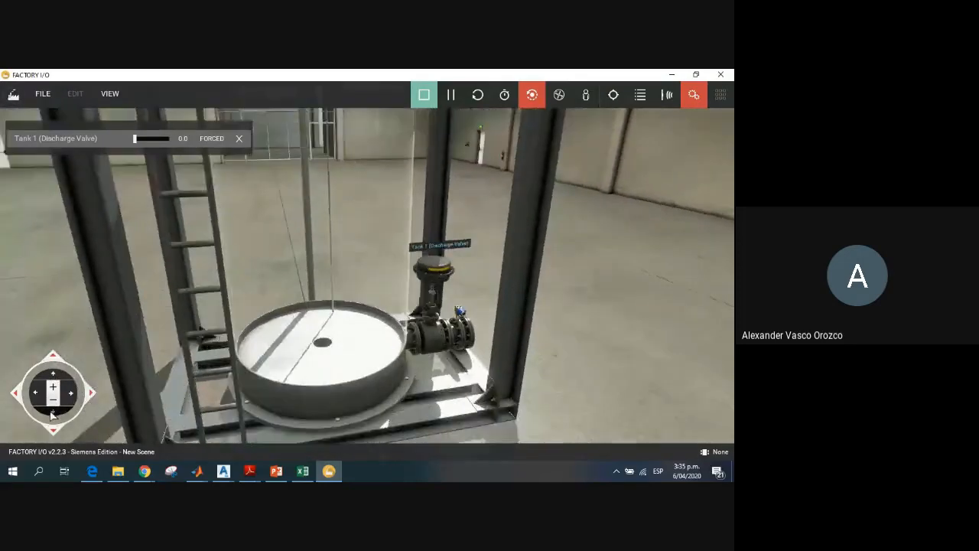
left_click(53, 375)
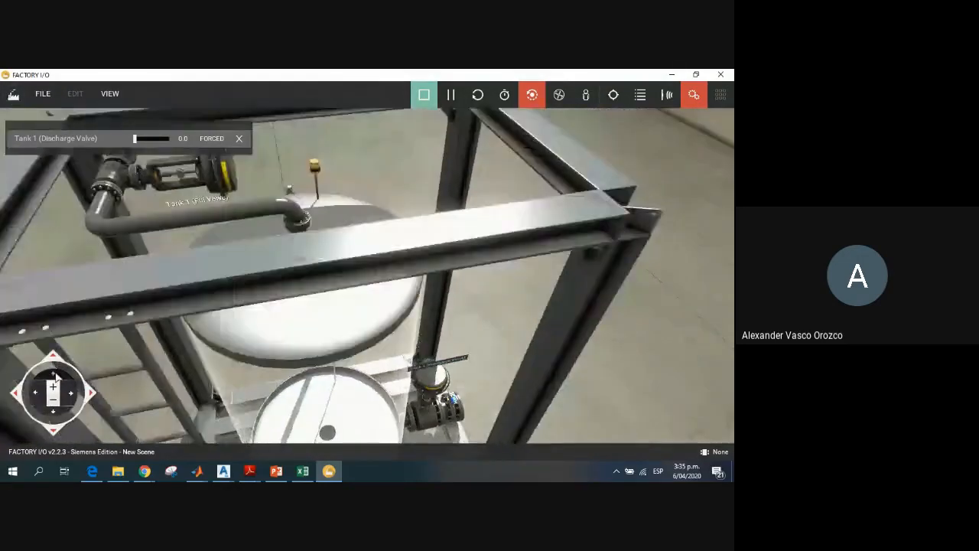
left_click(53, 374)
scroll(83, 297, "down", 5)
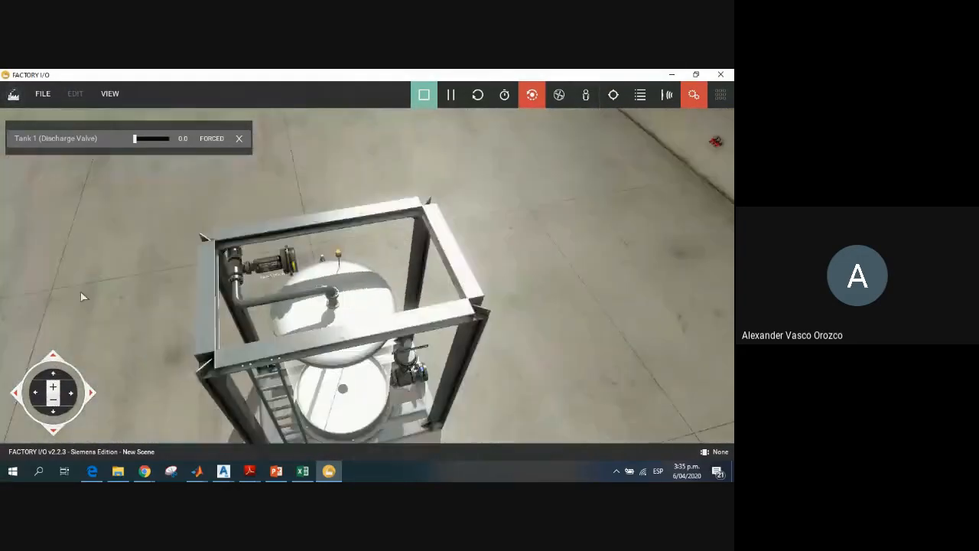
scroll(83, 297, "up", 5)
middle_click_drag(190, 280, 273, 280)
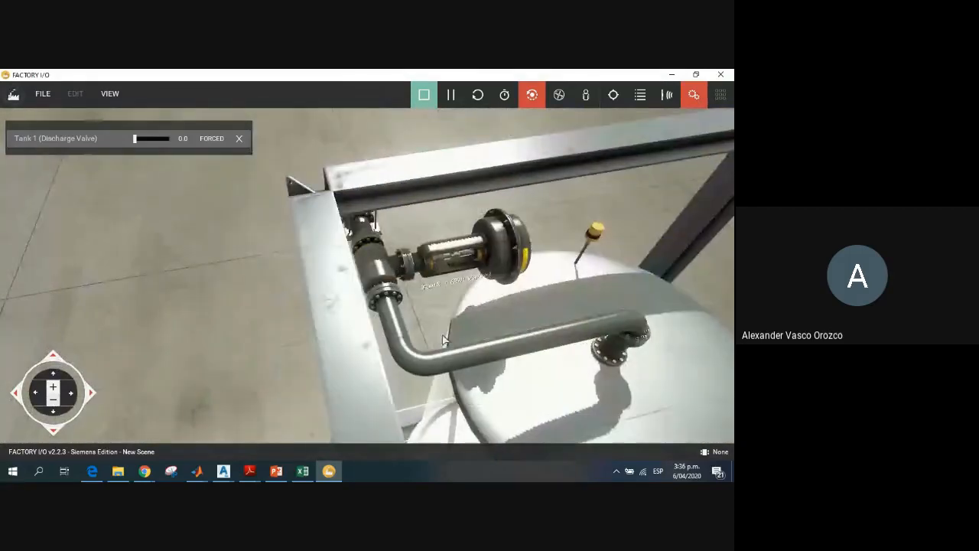
left_click(33, 390)
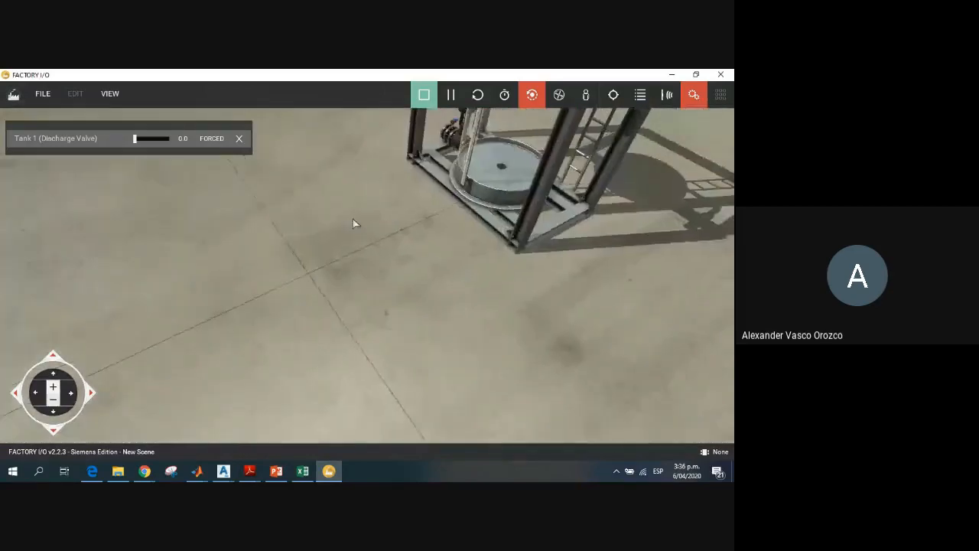
Step: Inspect the tank from the level-gauge side, comparing the fill valve above the lid with the discharge valve at the base
scroll(408, 185, "down", 5)
scroll(407, 185, "up", 4)
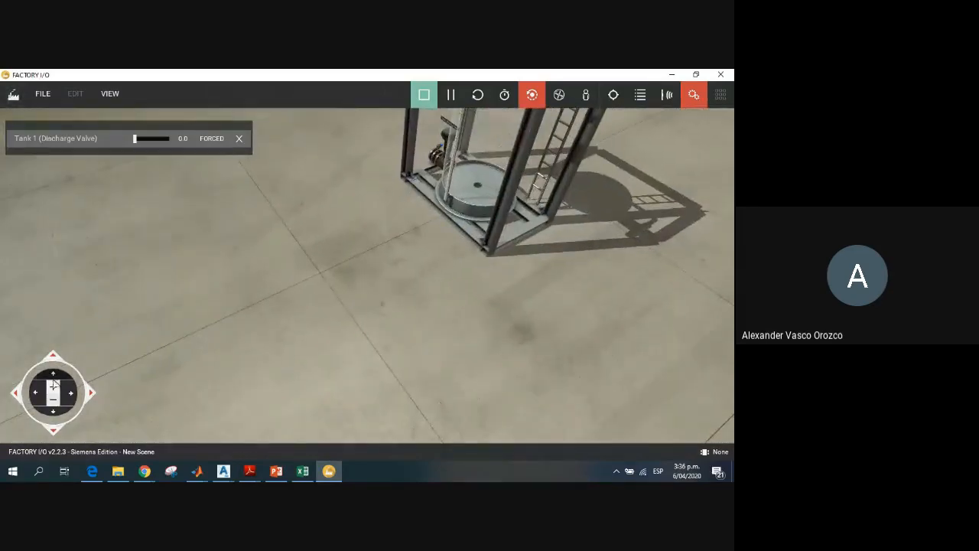
left_click(54, 375)
left_click(54, 414)
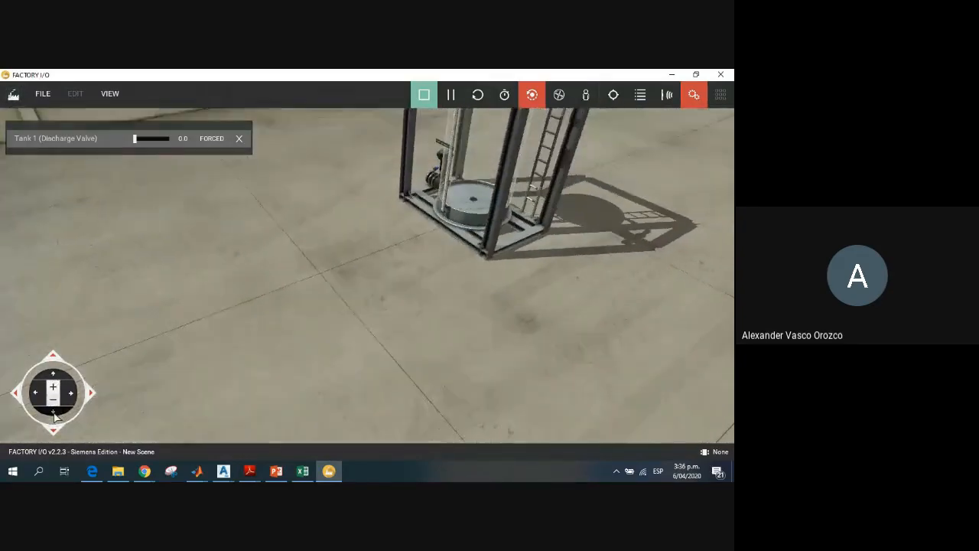
scroll(499, 136, "down", 3)
middle_click_drag(423, 282, 452, 439)
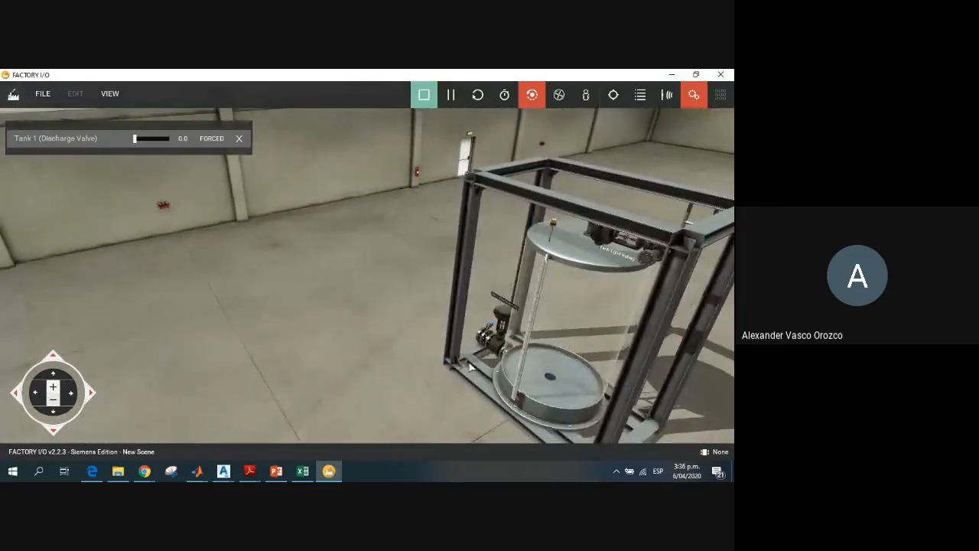
right_click_drag(556, 319, 448, 335)
scroll(436, 320, "up", 5)
scroll(422, 320, "down", 2)
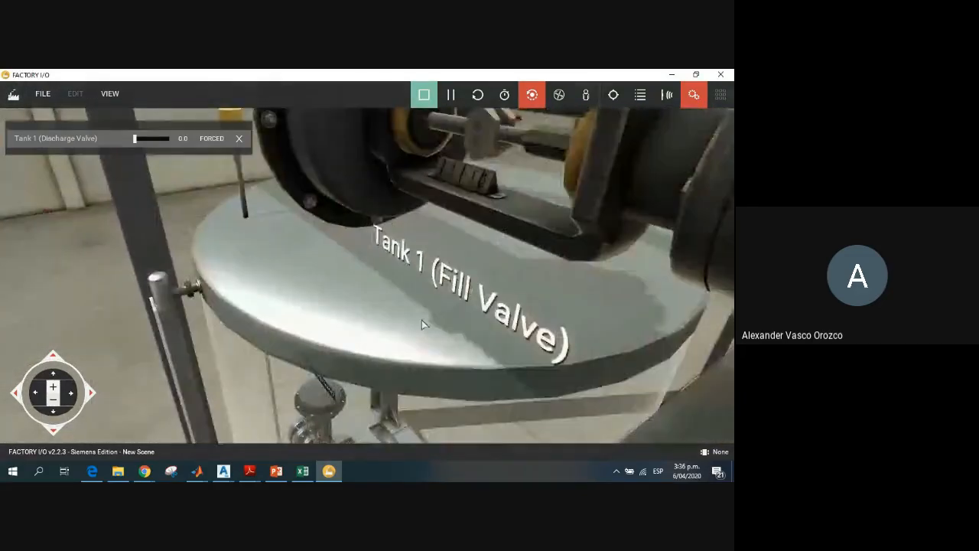
scroll(422, 320, "down", 5)
right_click_drag(420, 341, 533, 304)
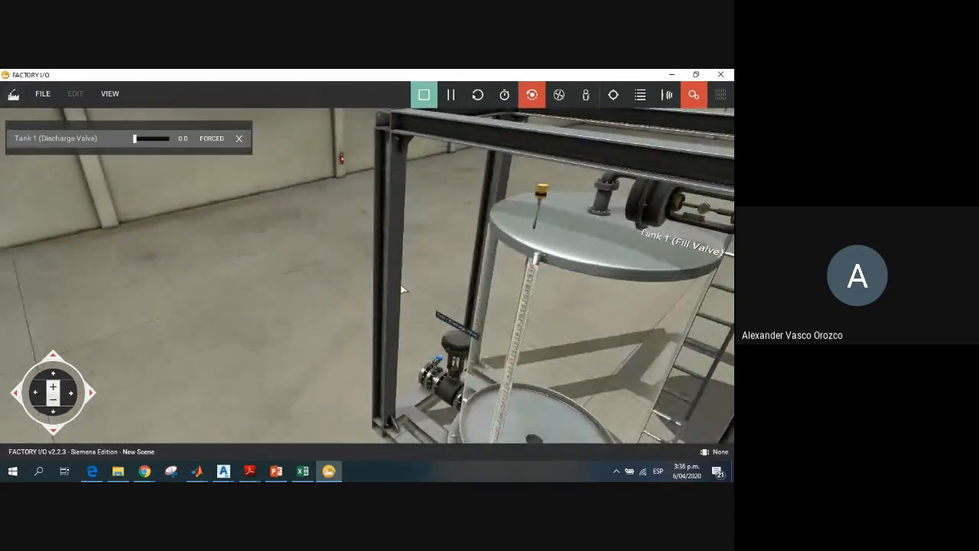
right_click_drag(406, 290, 109, 339)
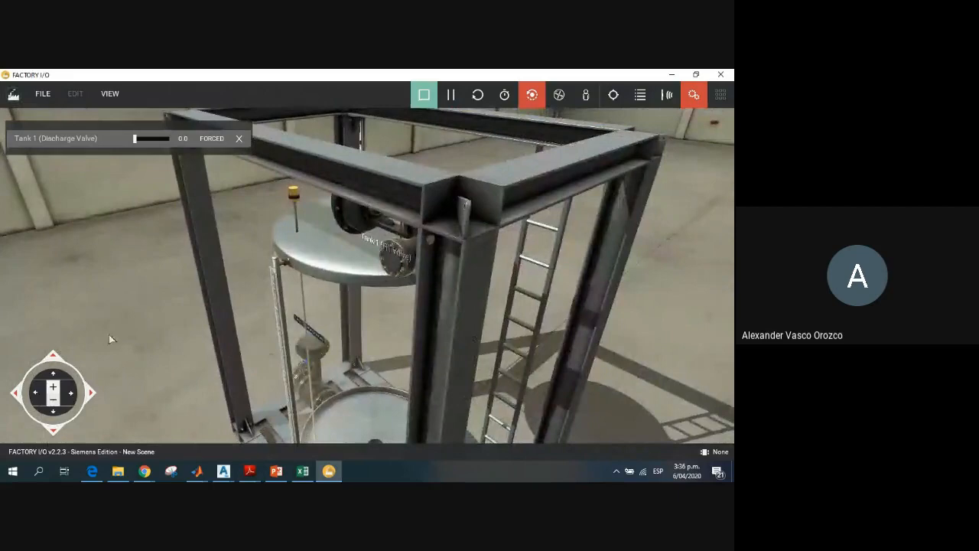
left_click(41, 389)
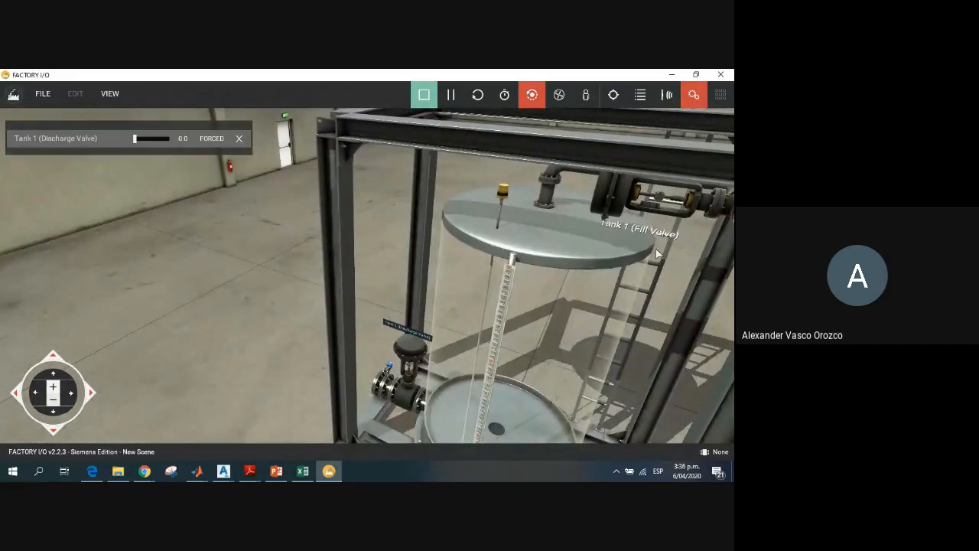
right_click_drag(655, 248, 614, 257)
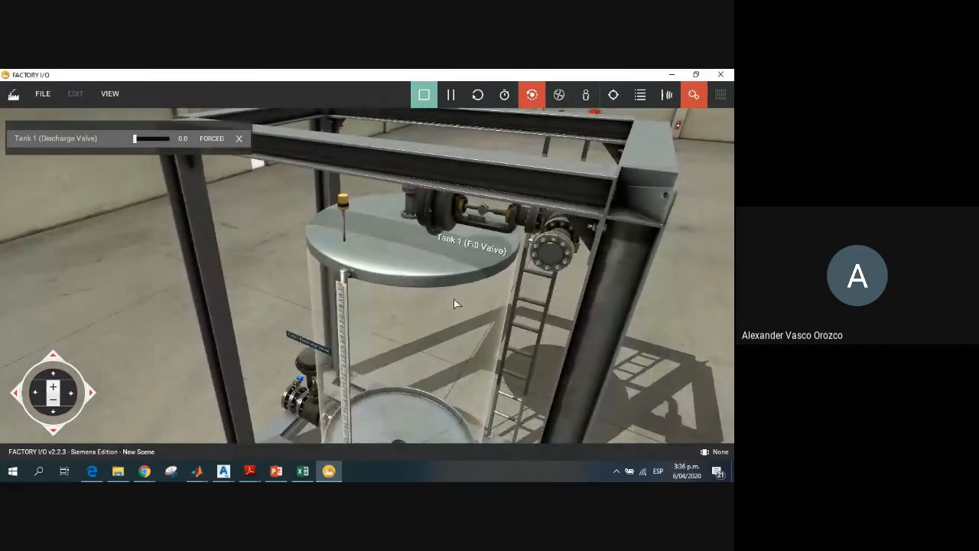
Step: Dock the controls for the Tank 1 (Fill Valve) and Tank 1 (Discharge Valve) tags together, with the fill valve first
left_click(237, 141)
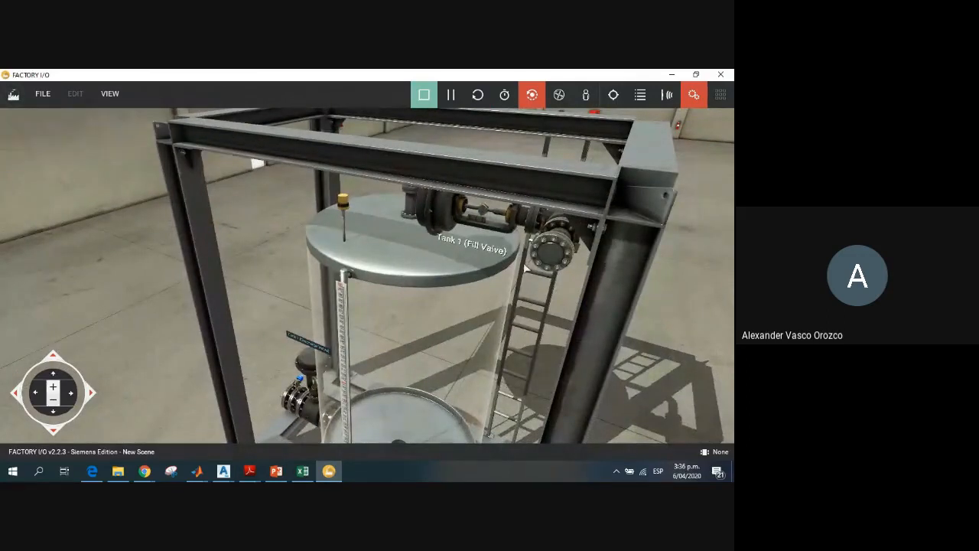
left_click(494, 254)
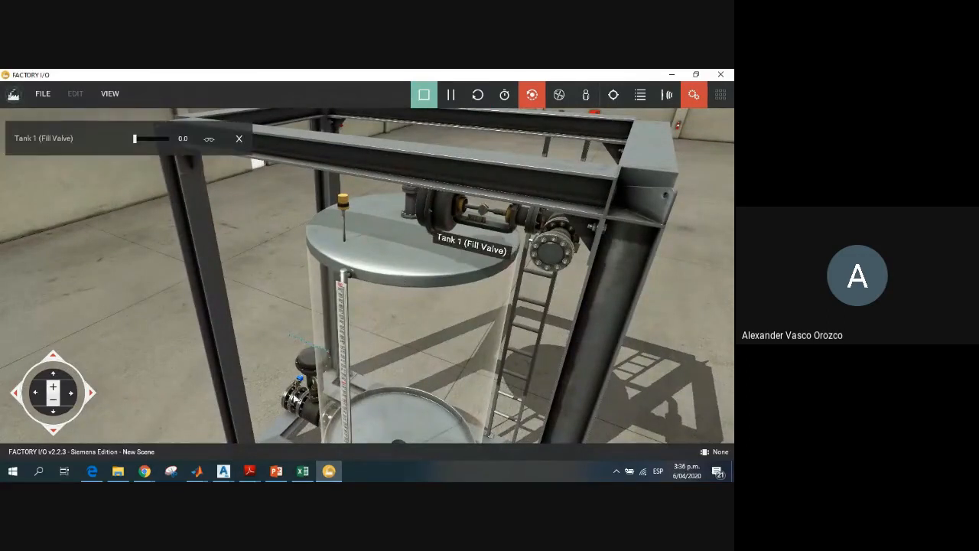
left_click(308, 349)
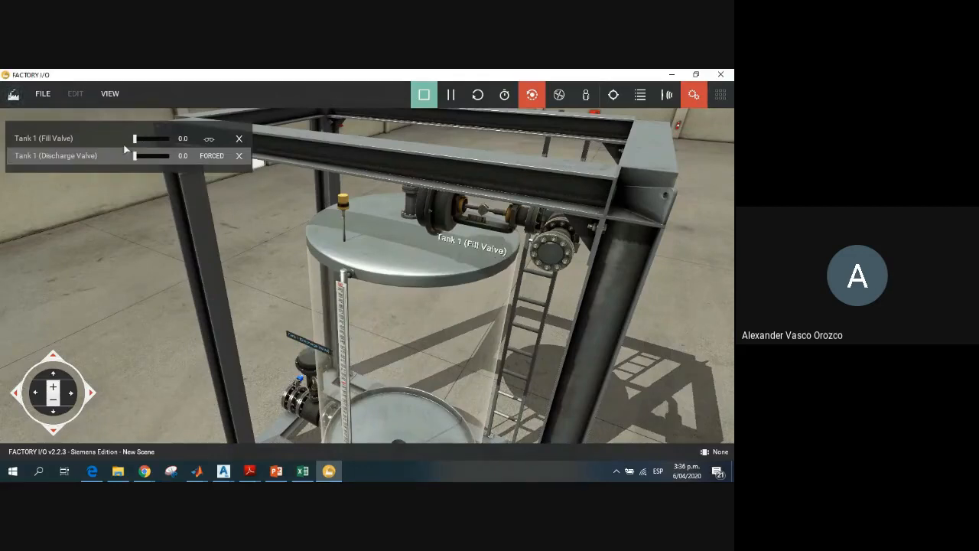
Step: Force the Tank 1 fill valve open to 10.0 and observe the water stream entering the tank
left_click_drag(137, 144, 196, 144)
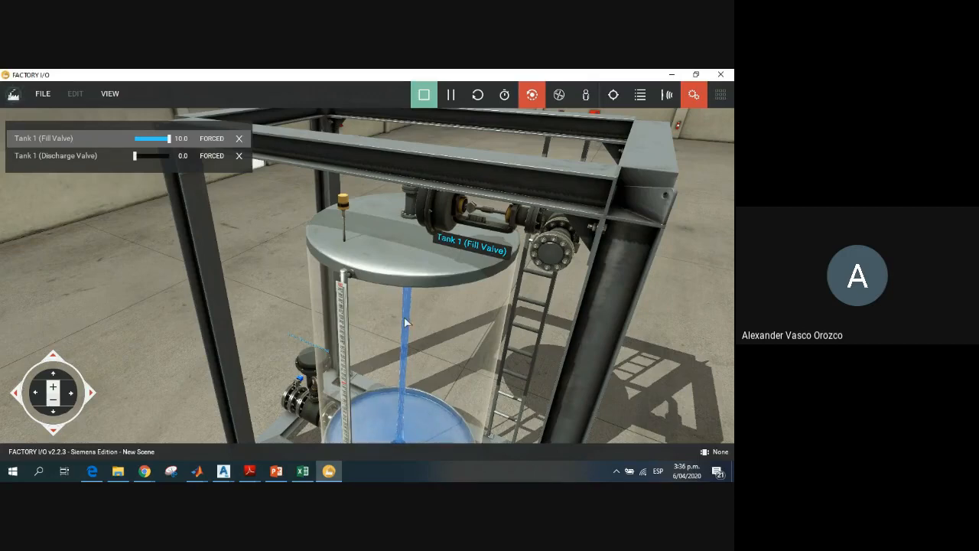
scroll(409, 335, "down", 2)
scroll(410, 335, "up", 5)
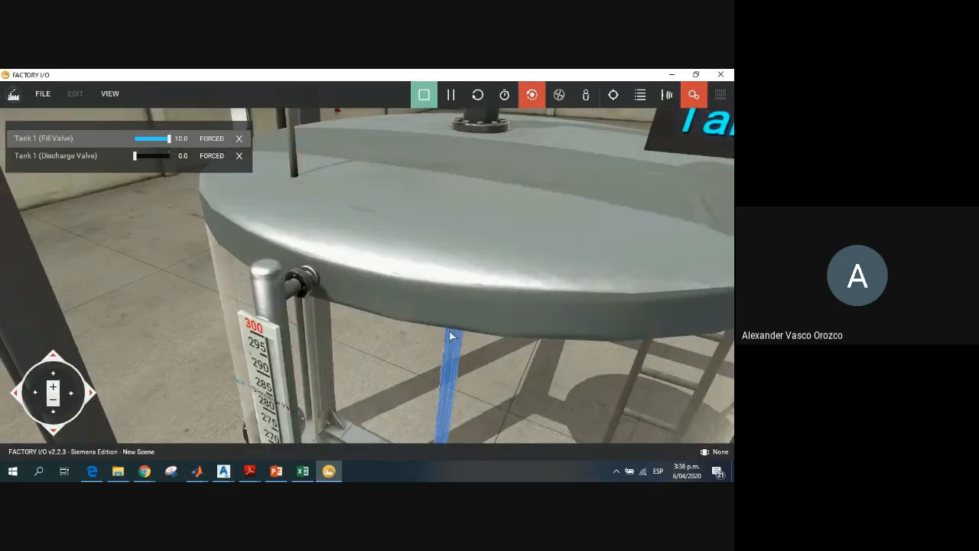
scroll(449, 333, "down", 3)
scroll(447, 336, "up", 4)
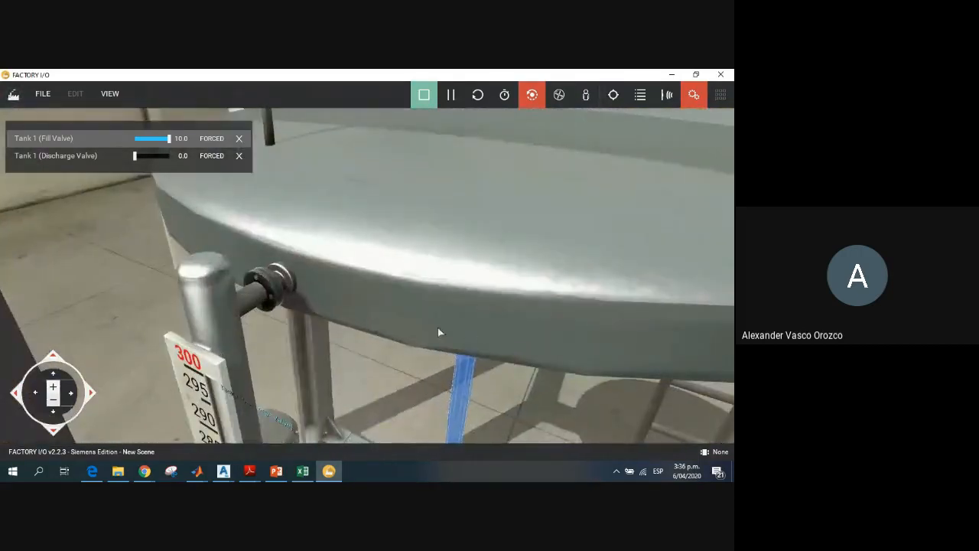
scroll(470, 321, "down", 4)
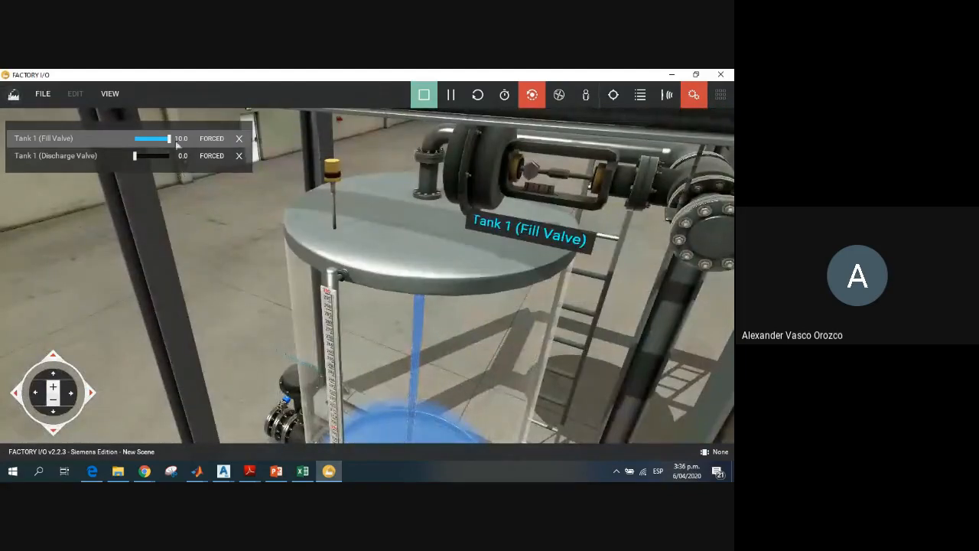
Step: Vary the Tank 1 fill valve between 1.7 and 10.0 to fill the tank, and close it at 0.0
left_click_drag(170, 138, 142, 147)
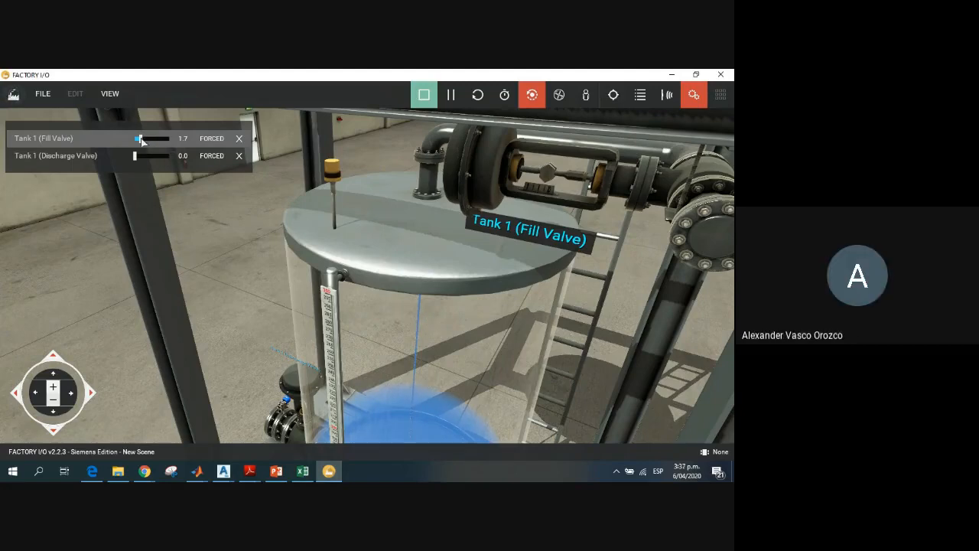
left_click_drag(142, 140, 169, 140)
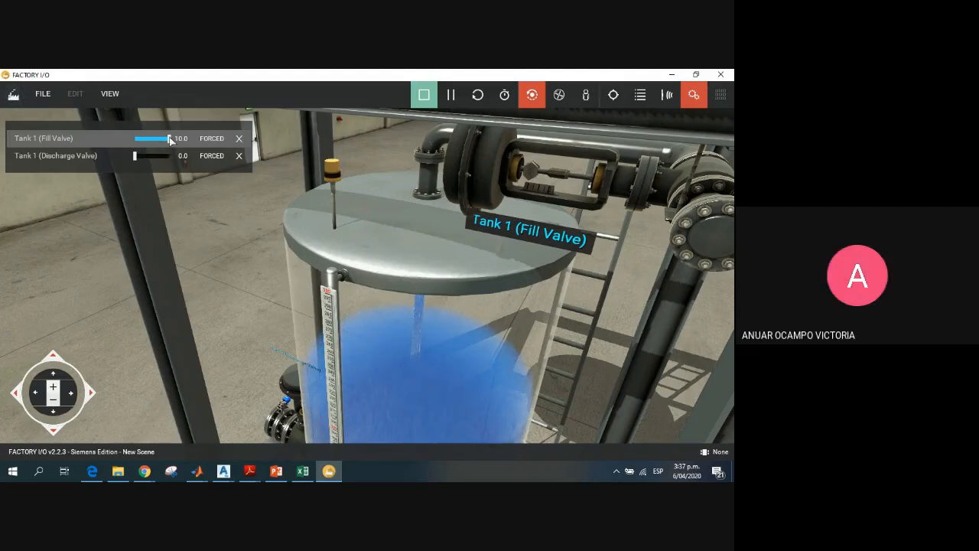
left_click_drag(170, 139, 135, 139)
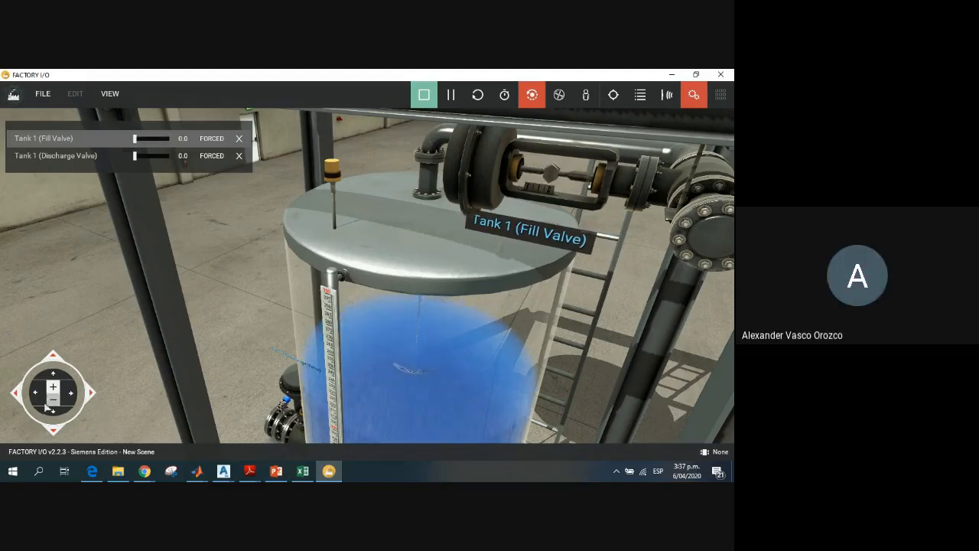
Step: Examine the tank's water level against the graduated level gauge beside the discharge valve
middle_click_drag(286, 323, 292, 254)
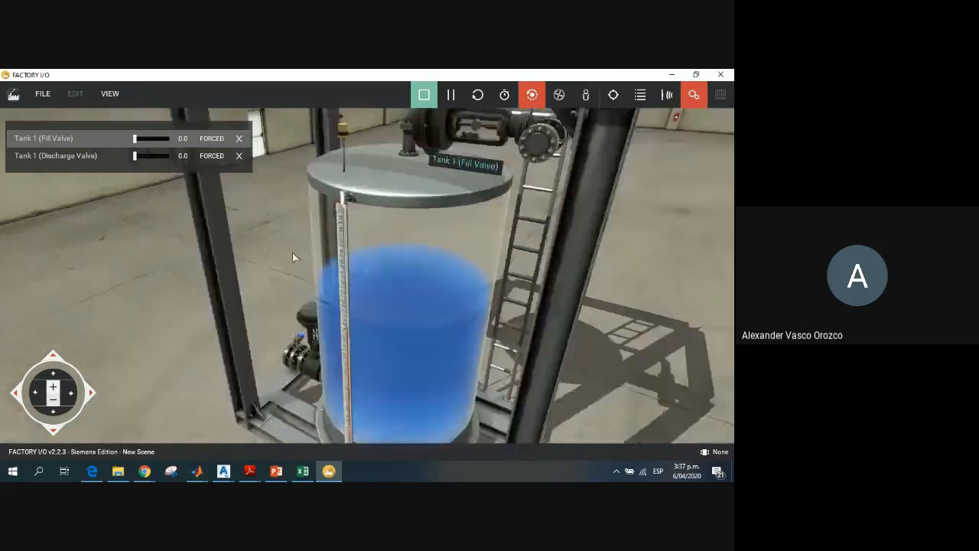
left_click(57, 427)
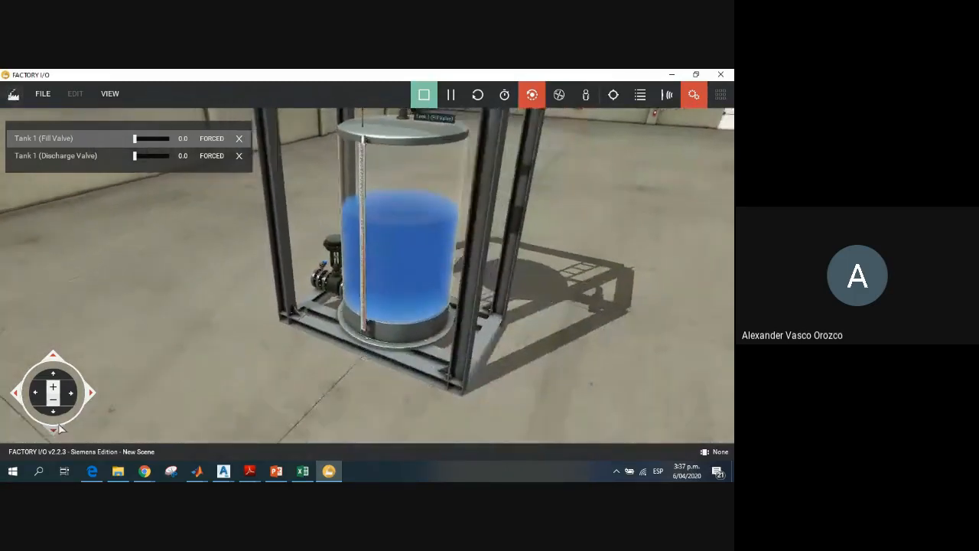
left_click(53, 356)
left_click(57, 413)
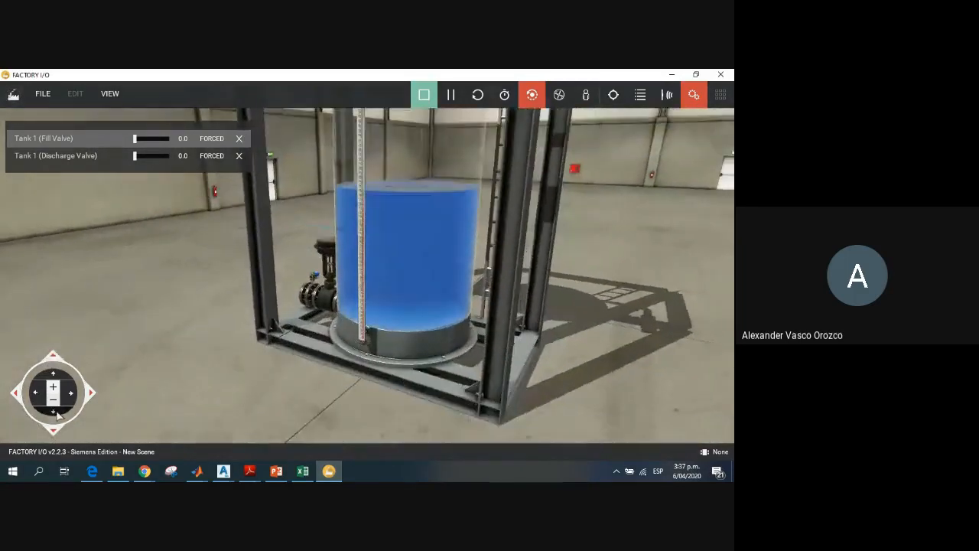
left_click(60, 361)
left_click(36, 394)
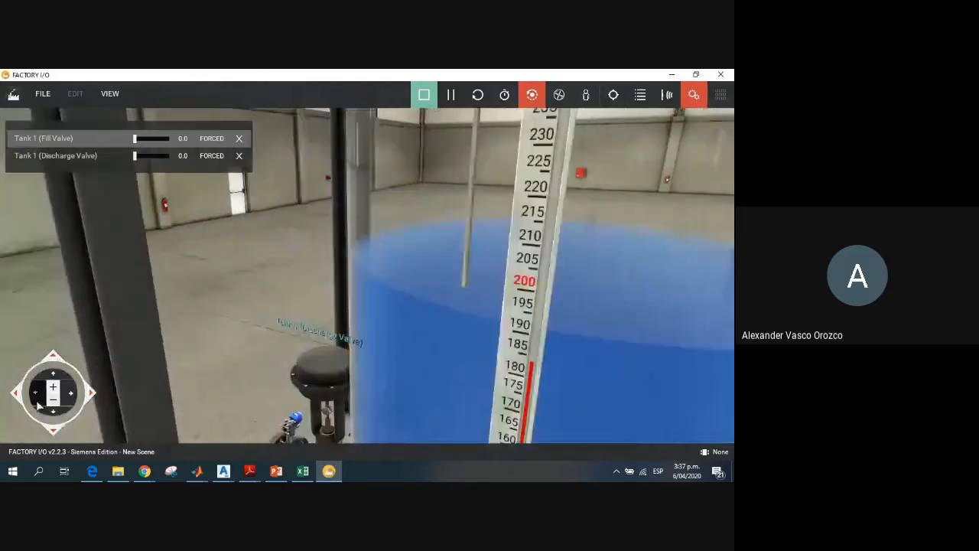
left_click(58, 404)
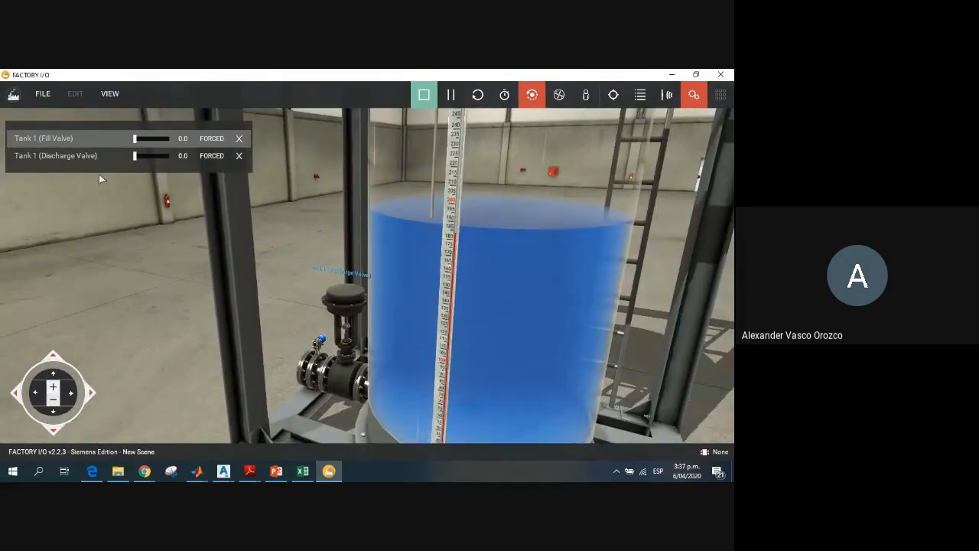
Step: Drain part of the tank with the discharge valve open at 10.0, and close the valve at 0.0
left_click_drag(137, 157, 177, 157)
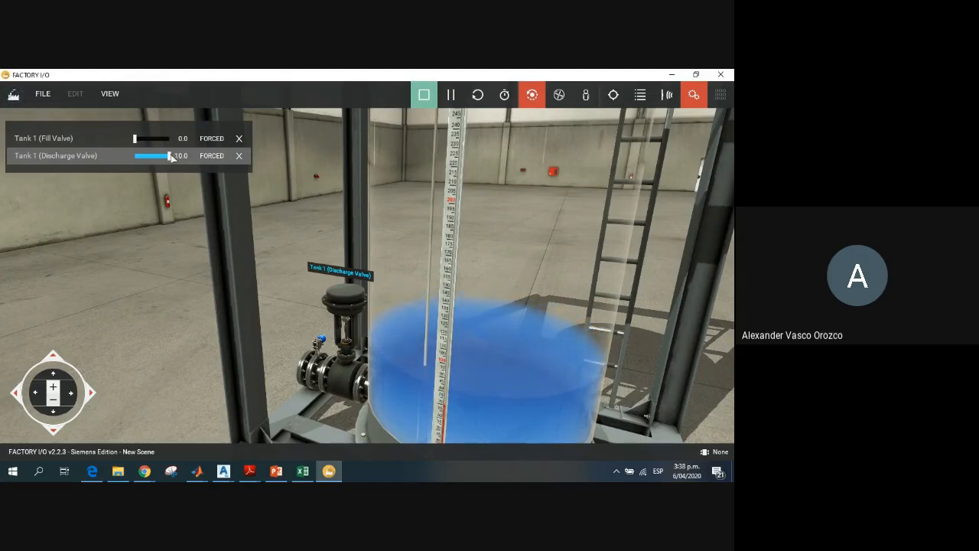
left_click_drag(169, 156, 130, 157)
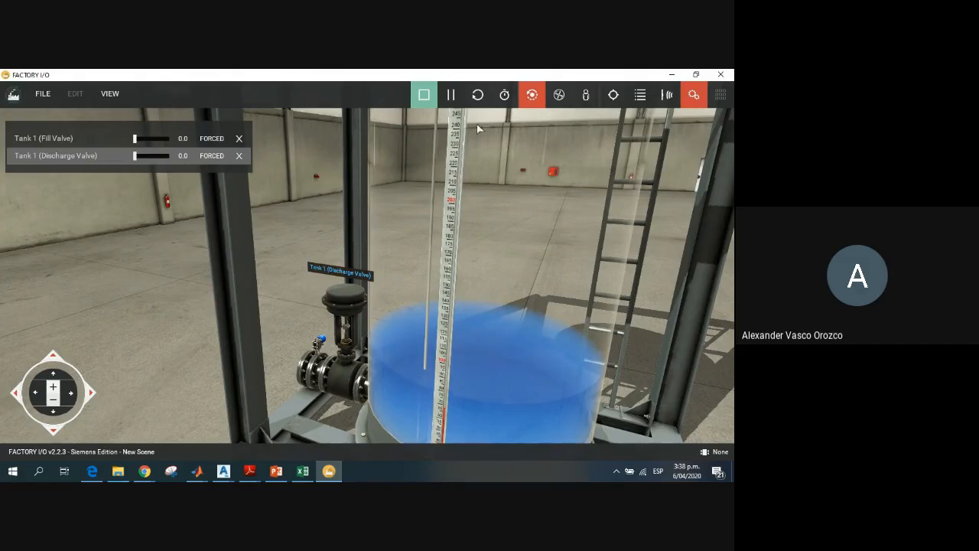
Step: Stop the simulation and close FACTORY I/O, discarding the unsaved scene changes
left_click(424, 94)
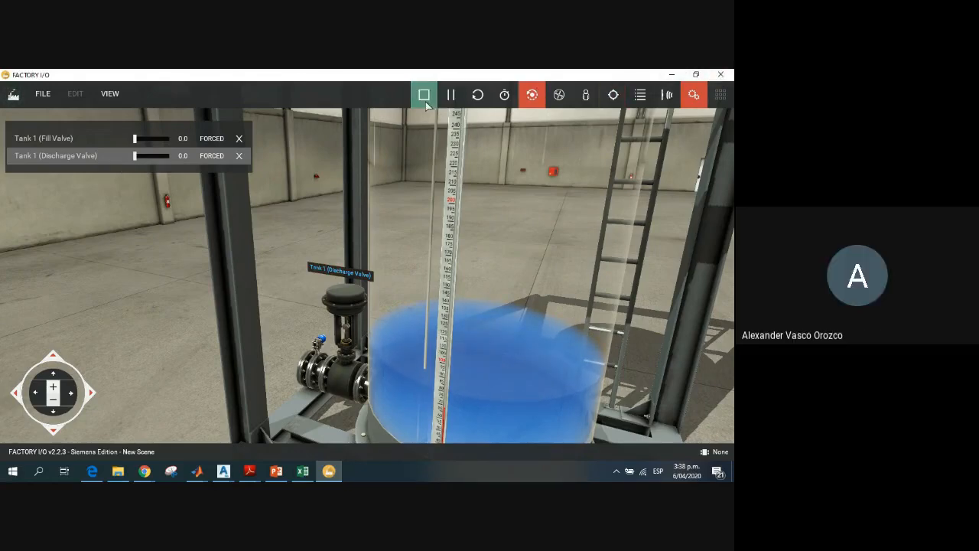
left_click(721, 74)
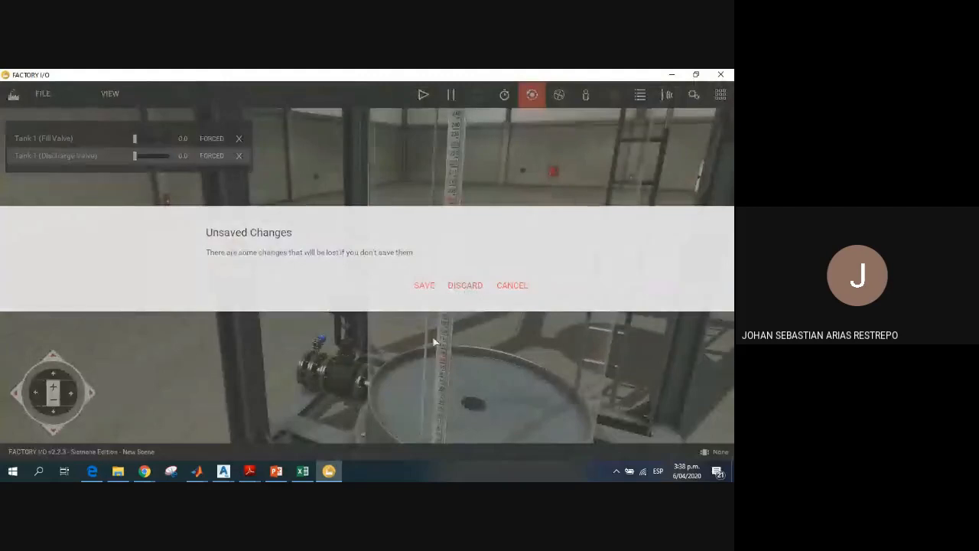
left_click(463, 288)
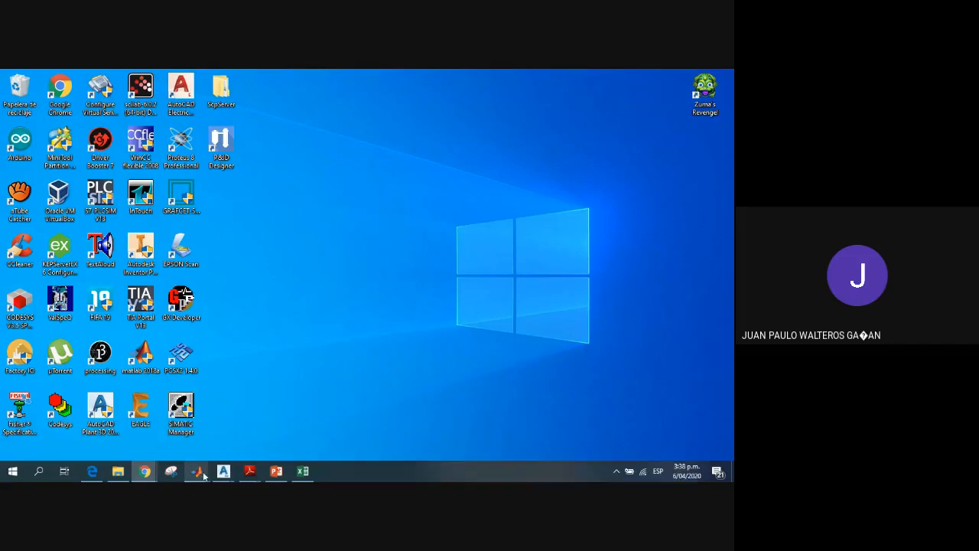
Step: Switch to the Ingenieria basica presentation in PowerPoint and start the slide show at the SEÑALES slide
left_click(276, 472)
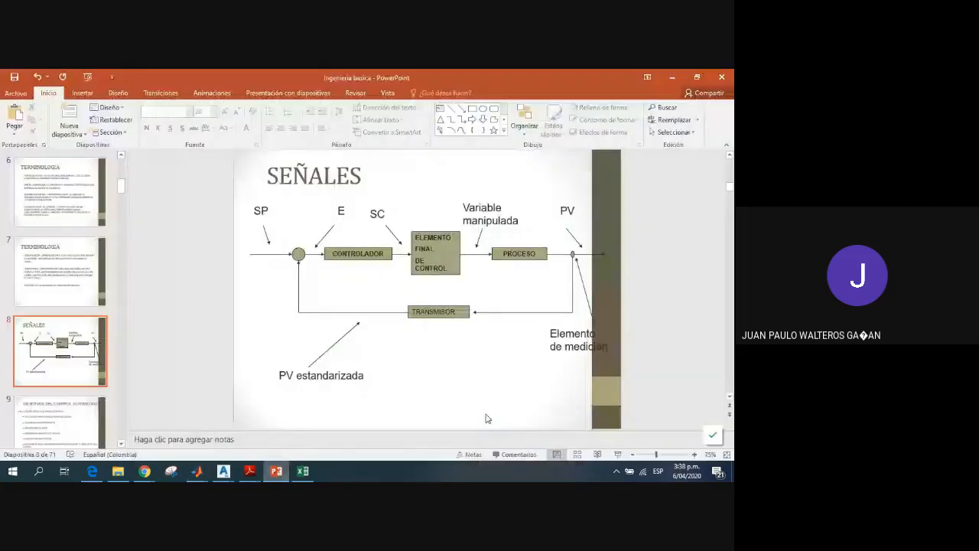
left_click(617, 454)
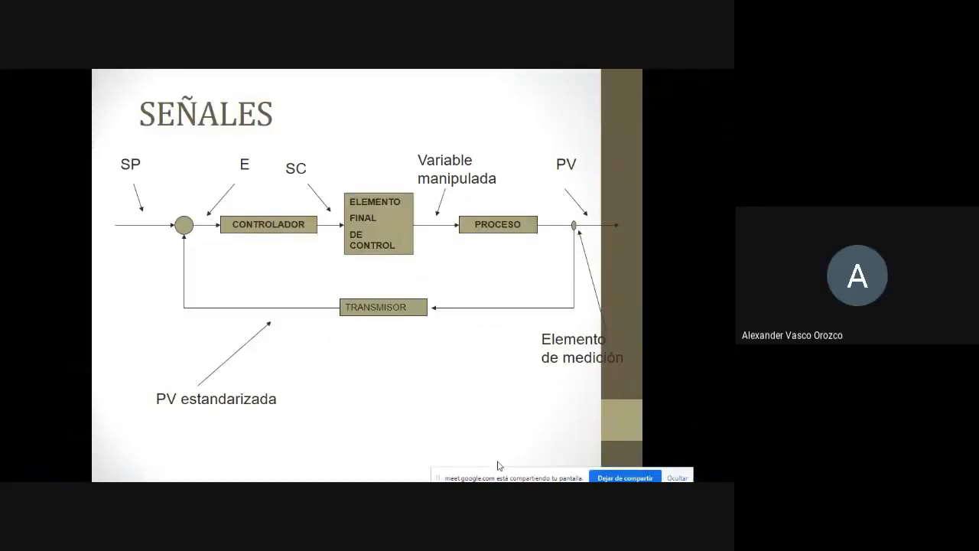